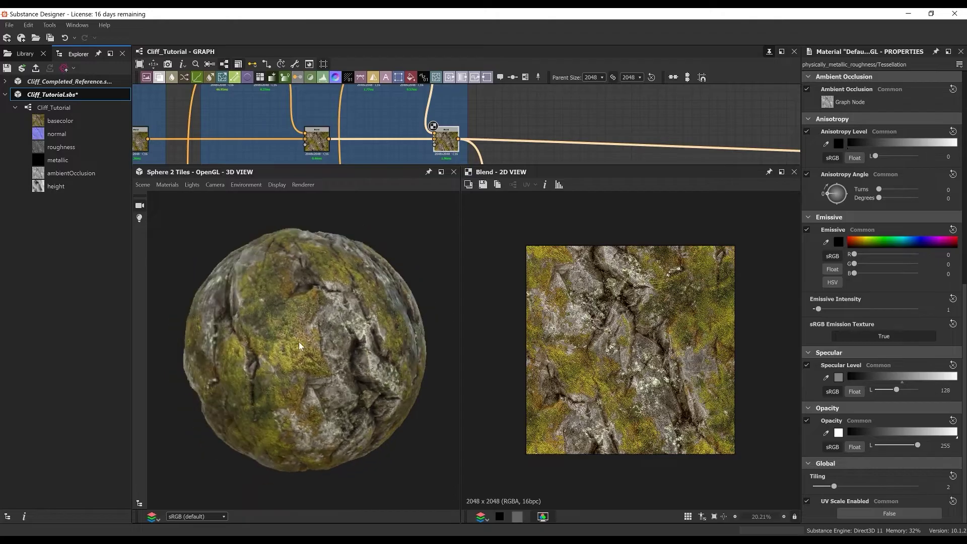
pyautogui.keyDown('ctrl'); pyautogui.keyDown('shift'); pyautogui.moveTo(298, 342); pyautogui.dragTo(389, 353, button='right'); pyautogui.keyUp('shift'); pyautogui.keyUp('ctrl')
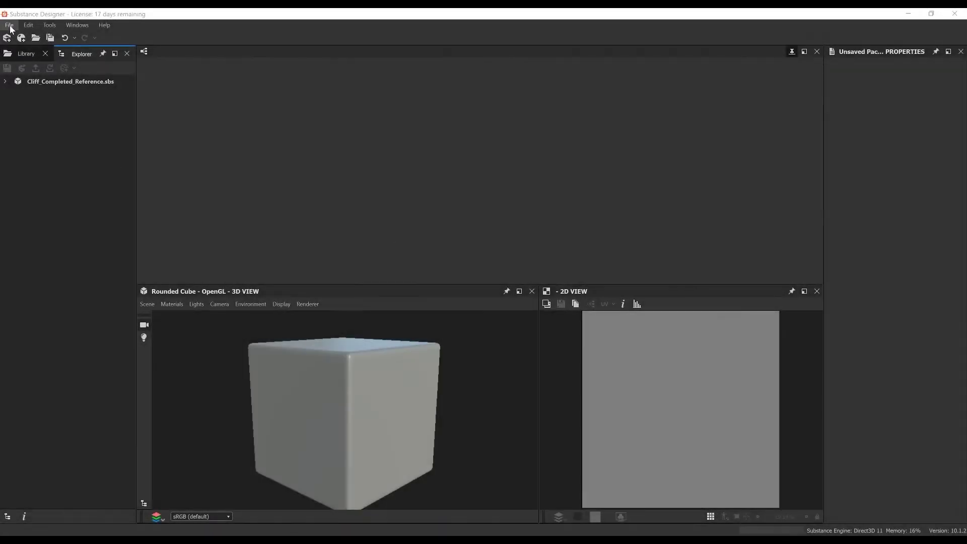
# Create a new Substance graph named Cliff_Tutorial from the Empty template.
pyautogui.click(10, 29)
pyautogui.click(38, 36)
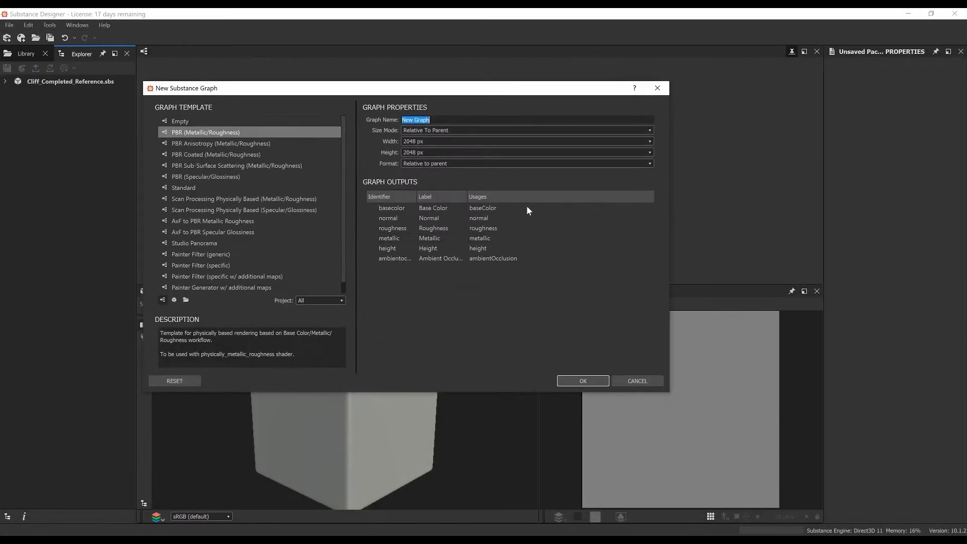
pyautogui.click(211, 124)
pyautogui.write('Cliff')
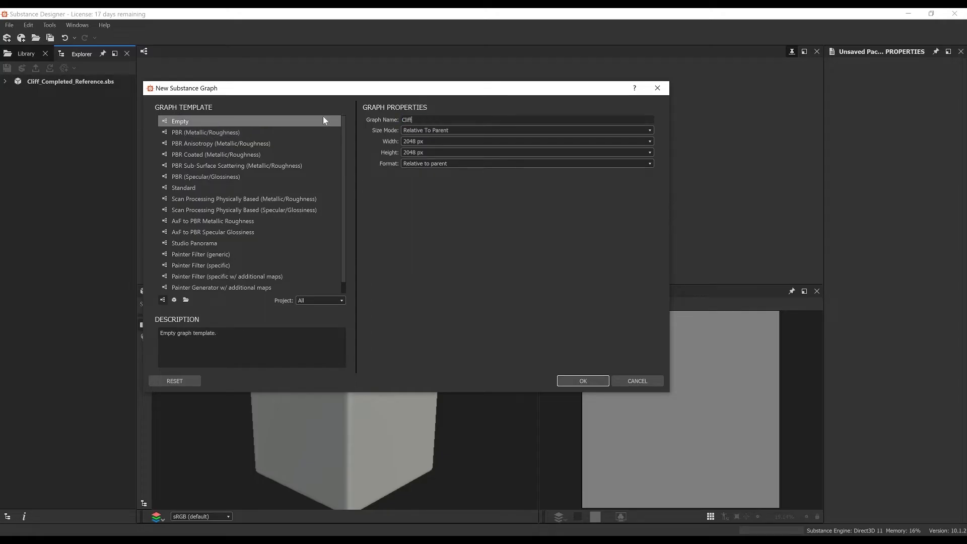
pyautogui.write('_Tutorial')
pyautogui.press('Return')
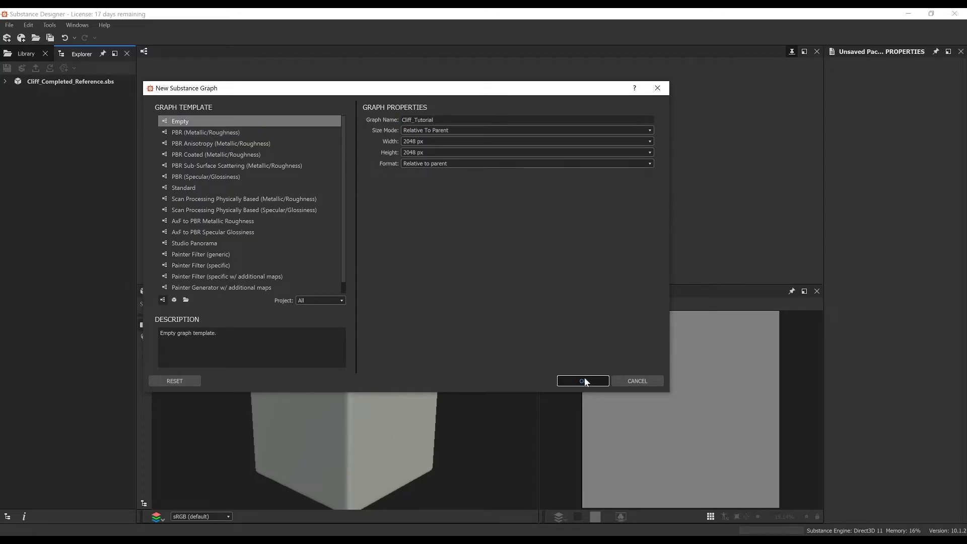
# Add a PBR base material node to the graph and create output nodes from it.
pyautogui.press('space')
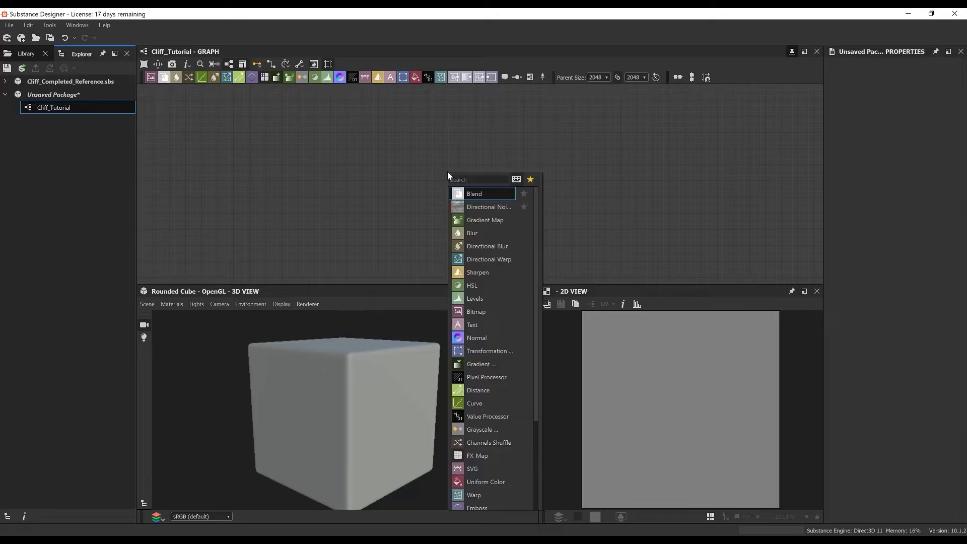
pyautogui.write('base')
pyautogui.click(473, 259)
pyautogui.rightClick(457, 173)
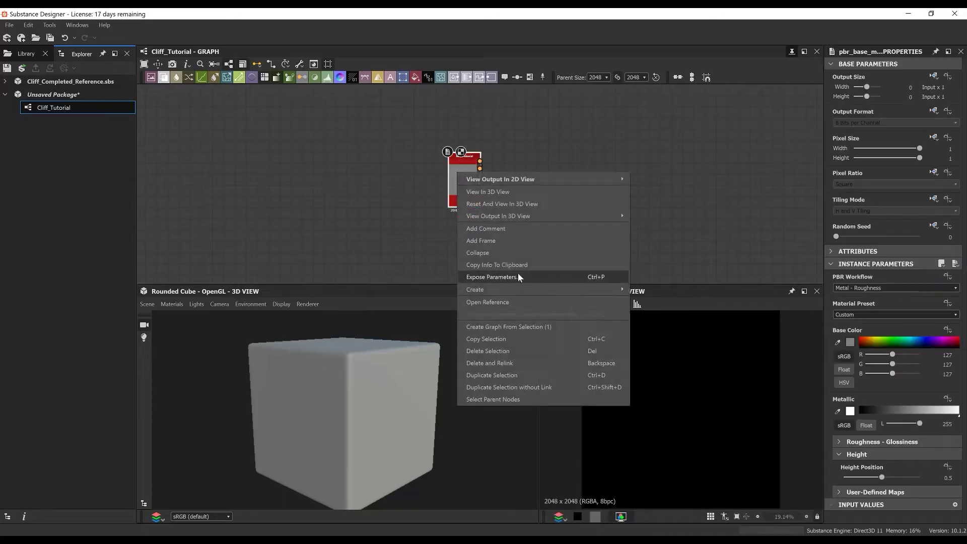
pyautogui.click(665, 305)
pyautogui.click(469, 287)
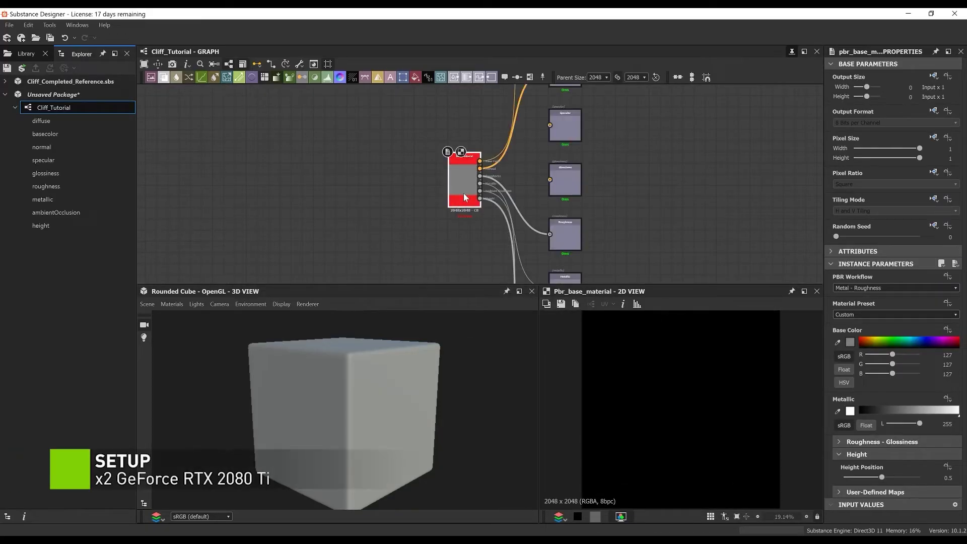
# Delete the base material node and the Diffuse output node.
pyautogui.press('Delete')
pyautogui.scroll(-3, 508, 183)
pyautogui.scroll(6, 483, 165)
pyautogui.moveTo(509, 182)
pyautogui.mouseDown(button='middle')
pyautogui.moveTo(472, 209)
pyautogui.moveTo(509, 108)
pyautogui.mouseUp(button='middle')
pyautogui.click(482, 163)
pyautogui.press('Delete')
# Delete the Specular and Glossiness output nodes and close the gap in the output column.
pyautogui.moveTo(477, 237); pyautogui.dragTo(475, 196, button='middle')
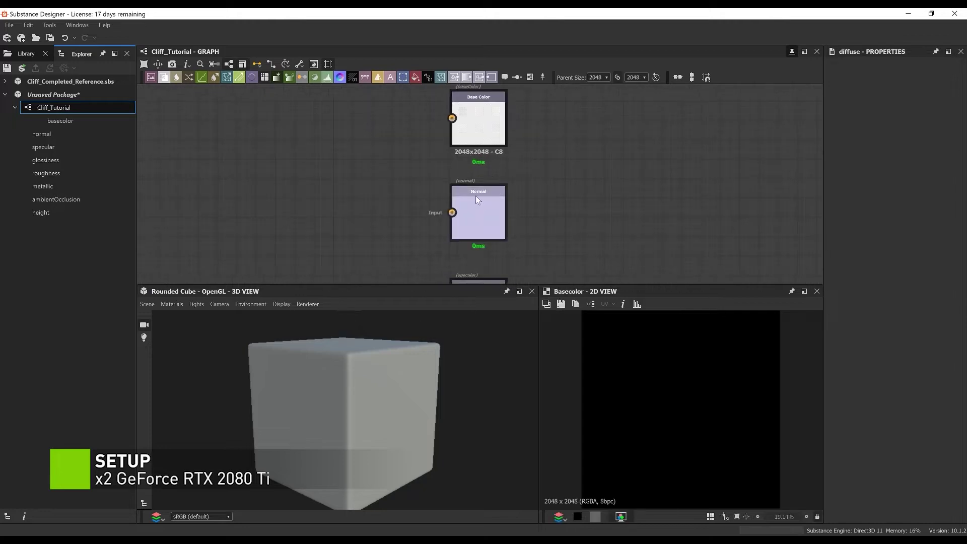
pyautogui.scroll(-2, 475, 196)
pyautogui.moveTo(479, 272); pyautogui.dragTo(488, 144, button='middle')
pyautogui.moveTo(431, 133); pyautogui.dragTo(534, 237)
pyautogui.press('Delete')
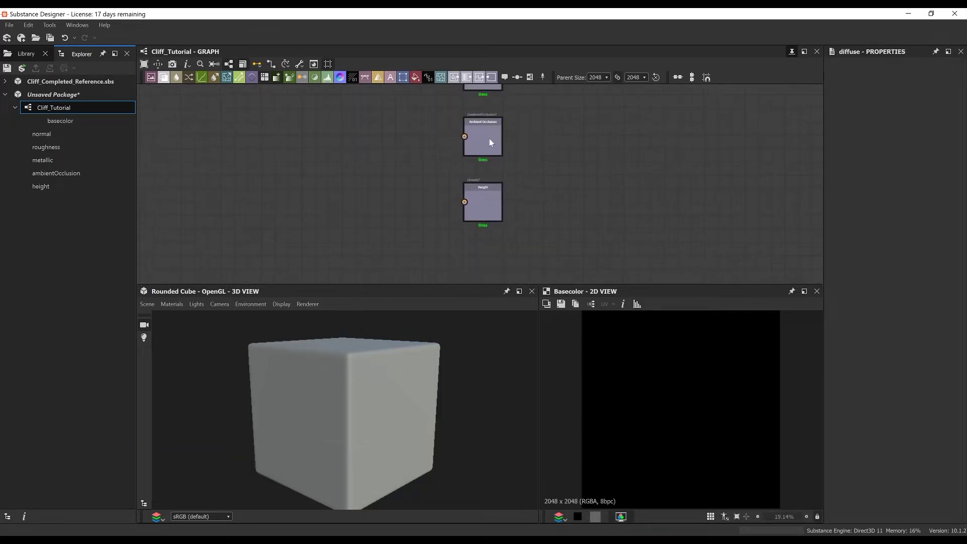
pyautogui.scroll(-2, 482, 217)
pyautogui.moveTo(486, 145); pyautogui.dragTo(486, 207)
pyautogui.scroll(-3, 521, 180)
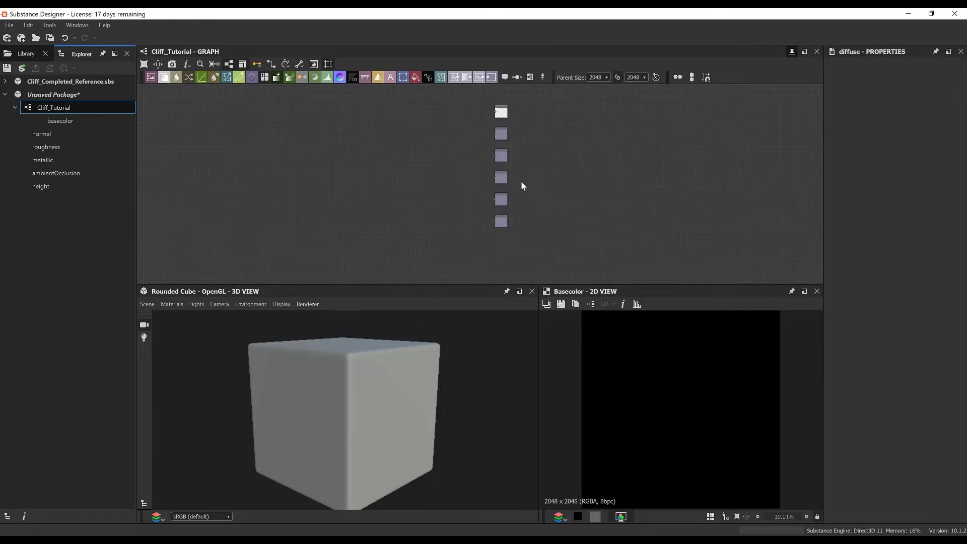
# Add a Uniform Color node in Grayscale mode with luminance 131 and connect it to the Base Color output.
pyautogui.scroll(3, 478, 173)
pyautogui.scroll(4, 479, 174)
pyautogui.press('space')
pyautogui.click(946, 279)
pyautogui.click(903, 317)
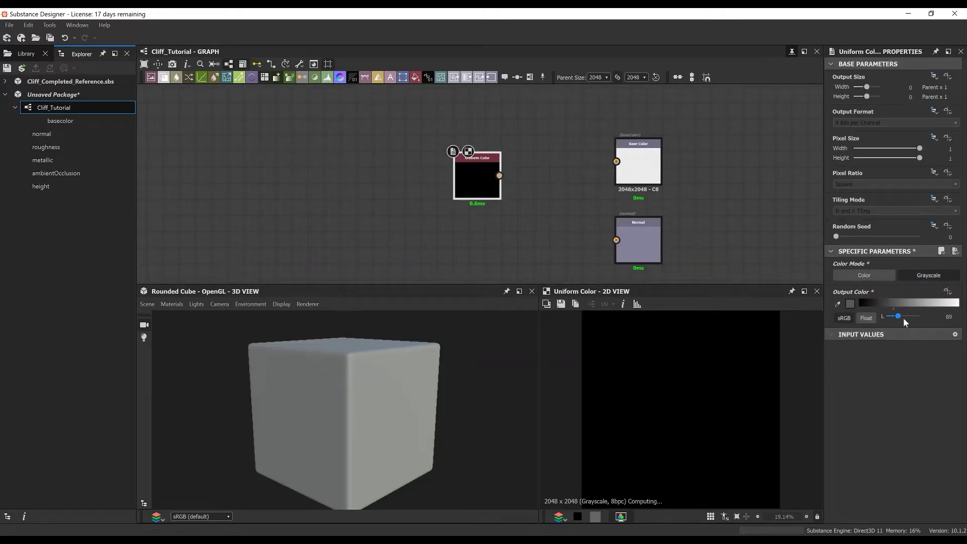
pyautogui.moveTo(500, 175); pyautogui.dragTo(665, 164)
pyautogui.click(499, 177)
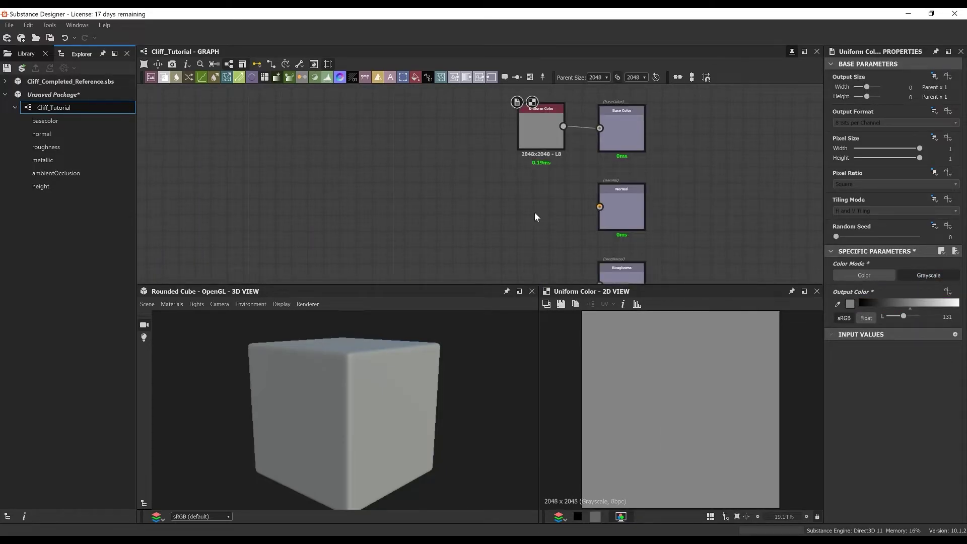
# Add a Normal node in OpenGL format with intensity 20 and connect it to the Normal output.
pyautogui.press('space')
pyautogui.write('normal')
pyautogui.press('Return')
pyautogui.click(907, 300)
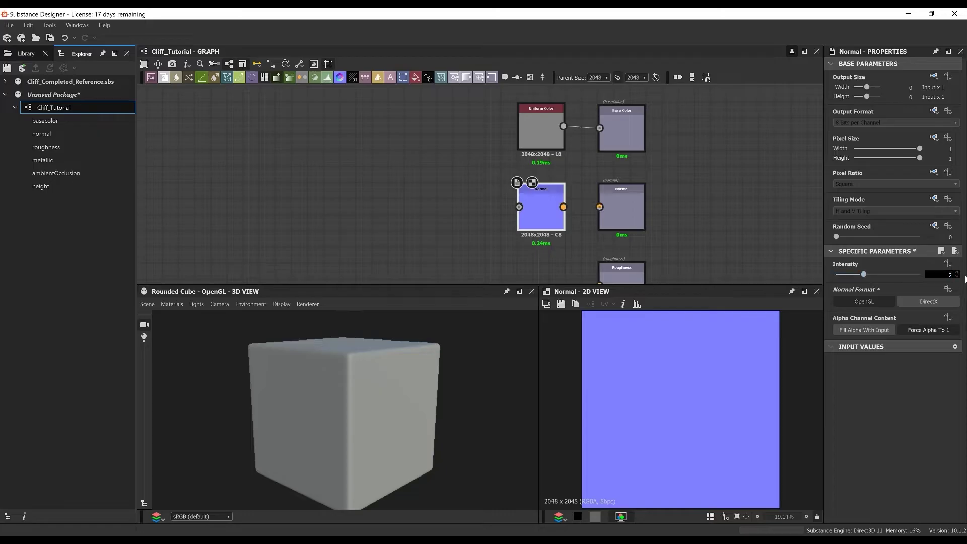
pyautogui.moveTo(564, 208); pyautogui.dragTo(600, 207)
# Copy the grey Uniform Color node beside the Roughness output and connect it there.
pyautogui.moveTo(604, 209); pyautogui.dragTo(534, 124, button='middle')
pyautogui.scroll(-3, 547, 185)
pyautogui.scroll(3, 561, 195)
pyautogui.press('space')
pyautogui.click(361, 193)
pyautogui.scroll(-2, 361, 194)
pyautogui.moveTo(360, 194); pyautogui.dragTo(353, 208, button='middle')
pyautogui.click(444, 105)
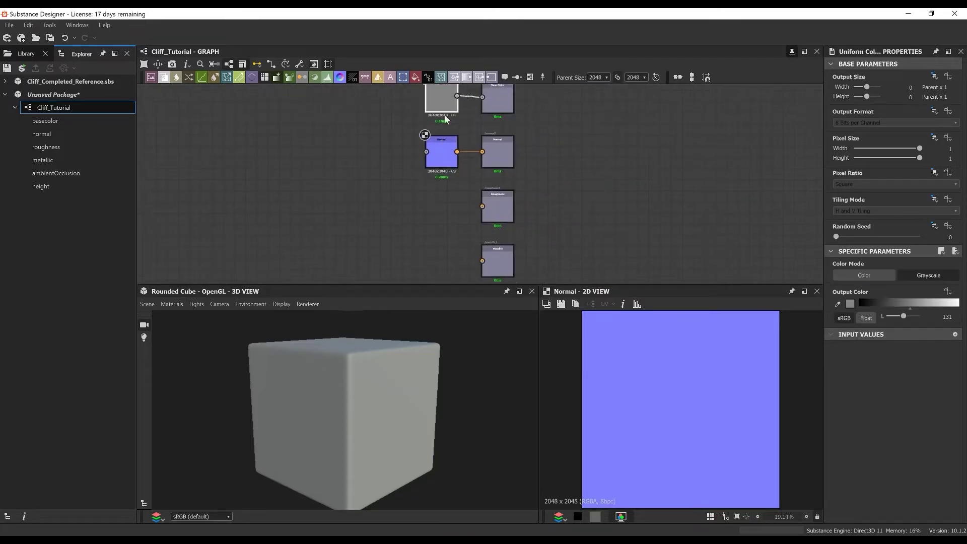
pyautogui.hotkey('ctrl', 'c')
pyautogui.hotkey('ctrl', 'v')
# Set another copy of the Uniform Color node to black and connect it to the Metallic output.
pyautogui.moveTo(461, 229); pyautogui.dragTo(460, 197, button='middle')
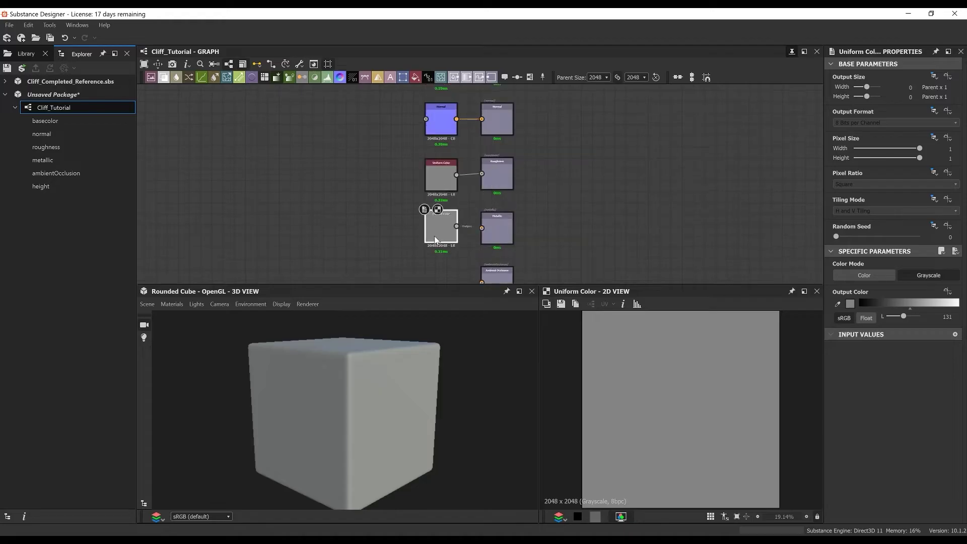
pyautogui.moveTo(859, 320); pyautogui.dragTo(852, 319)
pyautogui.moveTo(456, 226); pyautogui.dragTo(503, 232)
# Add an Ambient Occlusion (HBAO) node and connect it to the Ambient Occlusion output.
pyautogui.moveTo(433, 274); pyautogui.dragTo(440, 218, button='middle')
pyautogui.press('space')
pyautogui.write('ambient')
pyautogui.press('Return')
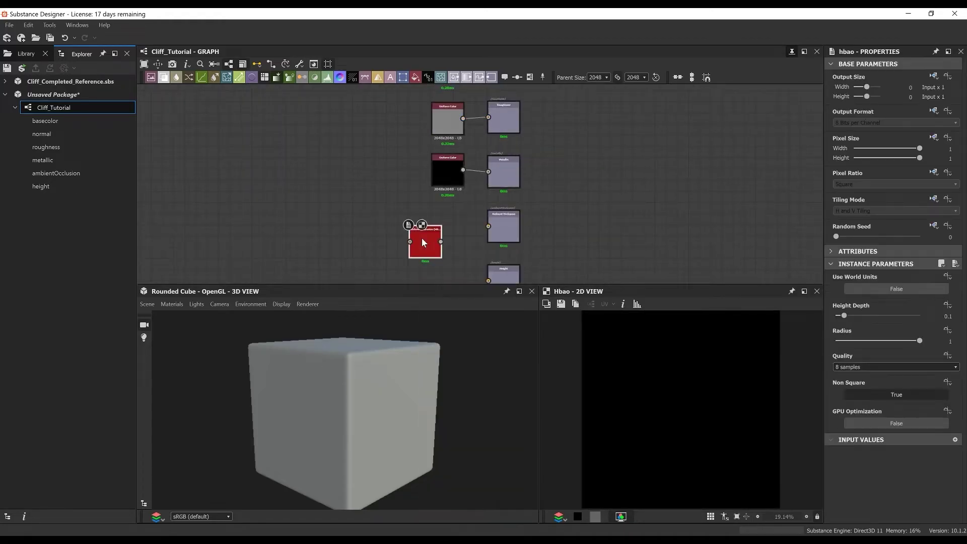
pyautogui.moveTo(422, 237); pyautogui.dragTo(489, 227)
# Add a grayscale Uniform Color node at 135 and connect it to the Normal node, the HBAO node and the Height output.
pyautogui.scroll(-2, 463, 214)
pyautogui.moveTo(464, 214); pyautogui.dragTo(509, 250, button='middle')
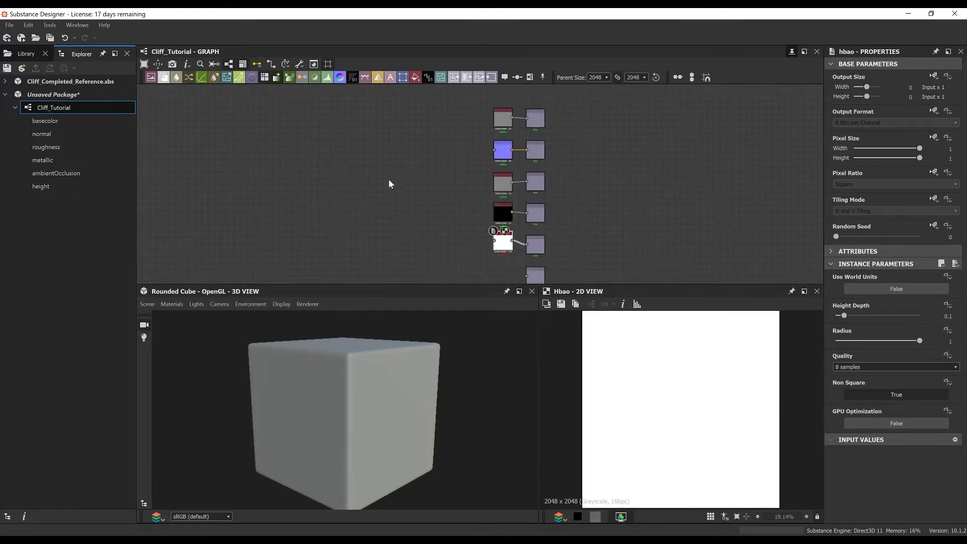
pyautogui.press('space')
pyautogui.write('un')
pyautogui.press('Return')
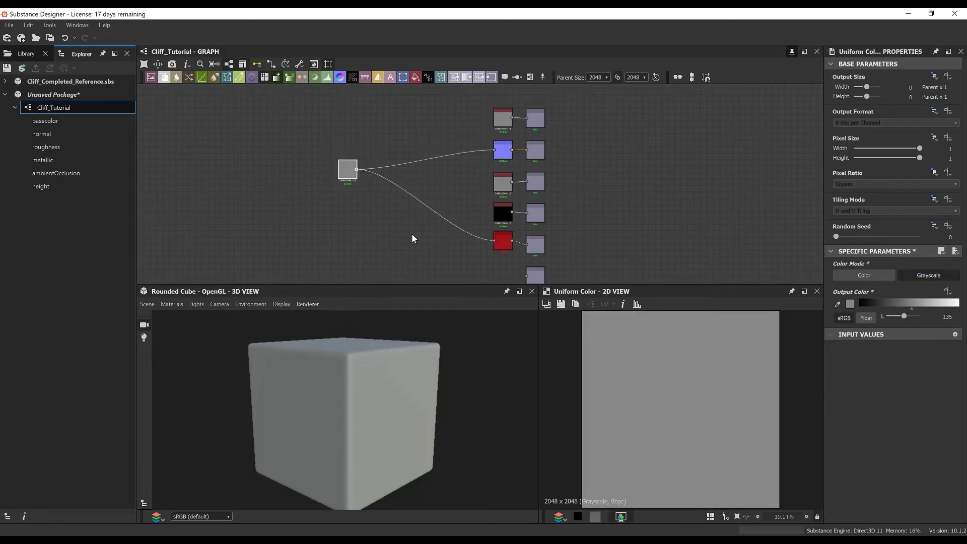
pyautogui.moveTo(357, 170); pyautogui.dragTo(527, 276)
# Route the links to the Height output and HBAO node through dot nodes, and nudge the HBAO node down.
pyautogui.moveTo(461, 238); pyautogui.dragTo(498, 211, button='middle')
pyautogui.keyDown('alt'); pyautogui.click(509, 220); pyautogui.keyUp('alt')
pyautogui.moveTo(509, 219); pyautogui.dragTo(452, 250)
pyautogui.keyDown('alt'); pyautogui.click(475, 187); pyautogui.keyUp('alt')
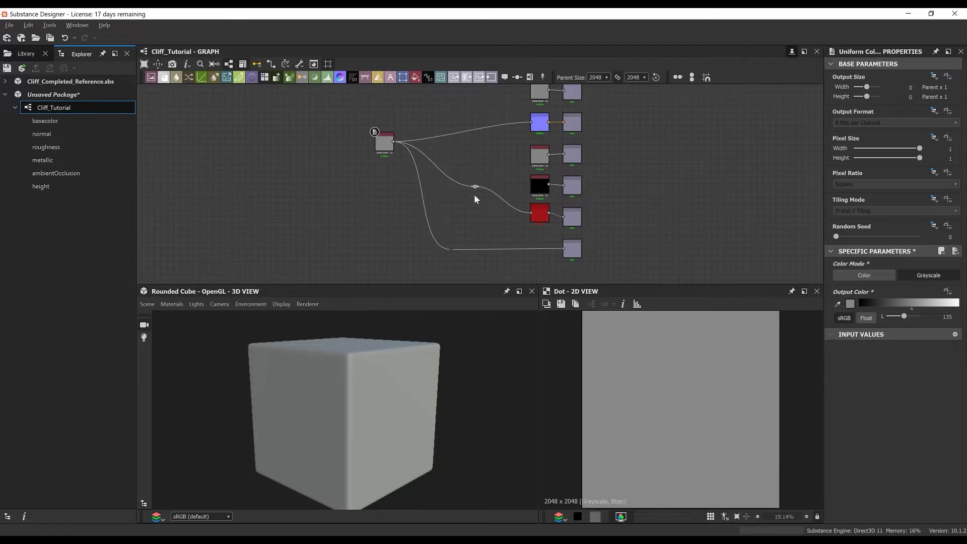
pyautogui.moveTo(474, 188); pyautogui.dragTo(453, 212)
pyautogui.scroll(3, 551, 213)
pyautogui.moveTo(534, 219); pyautogui.dragTo(533, 230)
pyautogui.scroll(-2, 440, 115)
# Assign the physically_metallic_roughness Tessellation shader to the default material of the 3D view.
pyautogui.moveTo(438, 113); pyautogui.dragTo(517, 203, button='middle')
pyautogui.scroll(4, 420, 181)
pyautogui.doubleClick(371, 186)
pyautogui.scroll(-2, 381, 272)
pyautogui.moveTo(381, 272); pyautogui.dragTo(294, 222, button='middle')
pyautogui.click(173, 304)
pyautogui.moveTo(254, 305)
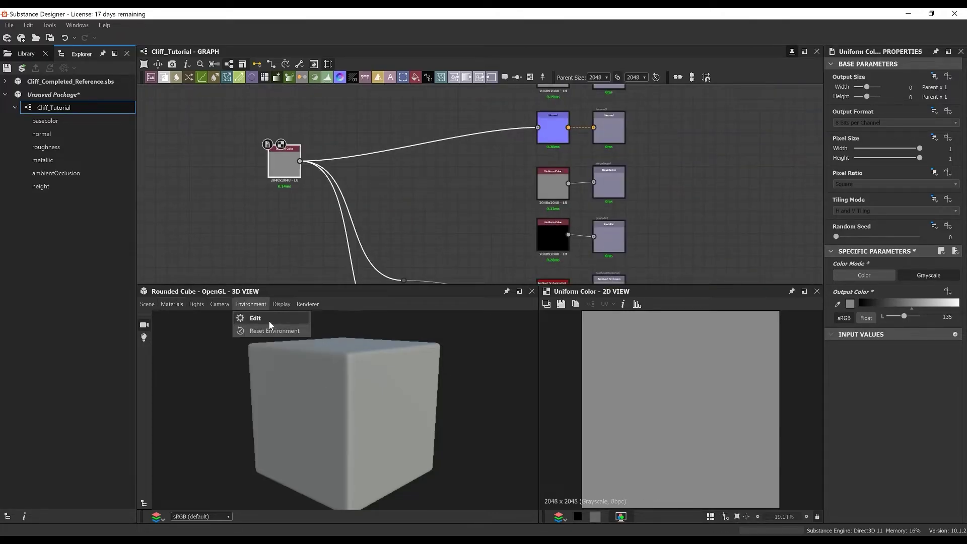
pyautogui.moveTo(172, 305)
pyautogui.moveTo(200, 319)
pyautogui.moveTo(322, 367)
pyautogui.click(373, 381)
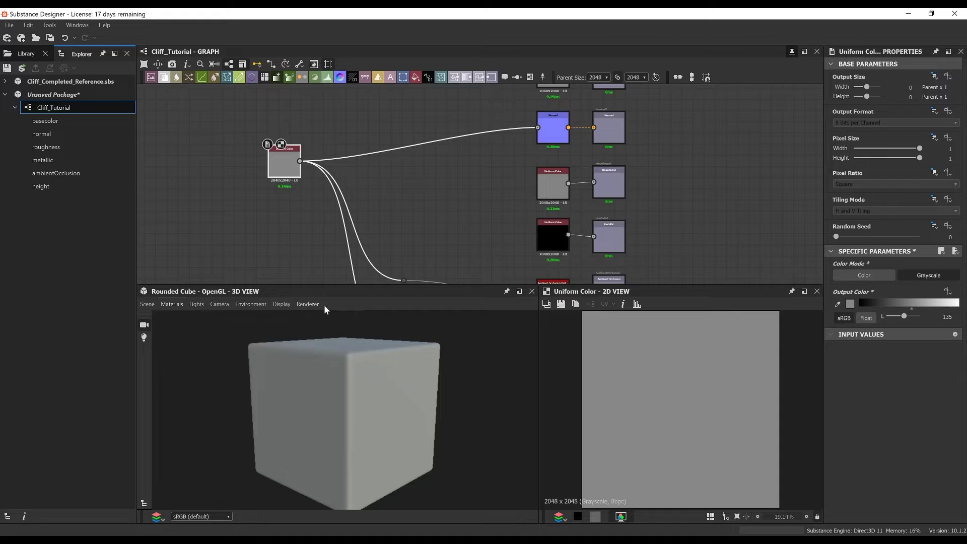
# Set the material's height scale to 10, tessellation factor to 16 and scalar zero value to 0.
pyautogui.moveTo(823, 242); pyautogui.dragTo(800, 243)
pyautogui.scroll(-5, 885, 345)
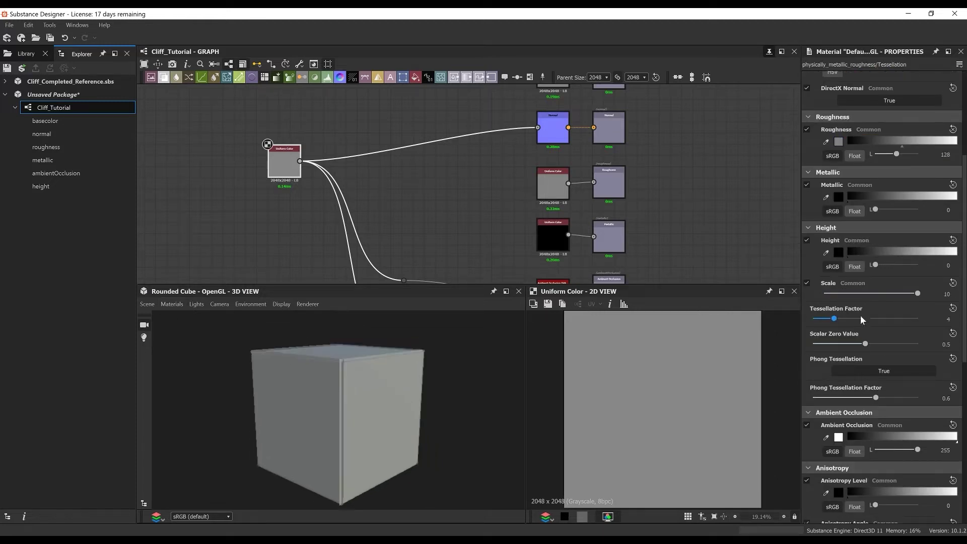
pyautogui.moveTo(865, 344); pyautogui.dragTo(824, 353)
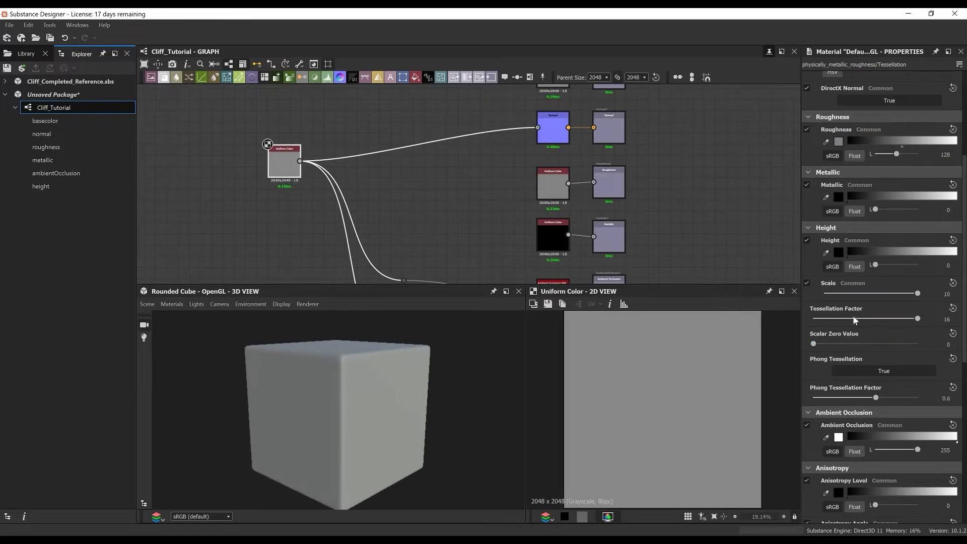
pyautogui.scroll(-6, 853, 316)
pyautogui.scroll(6, 887, 348)
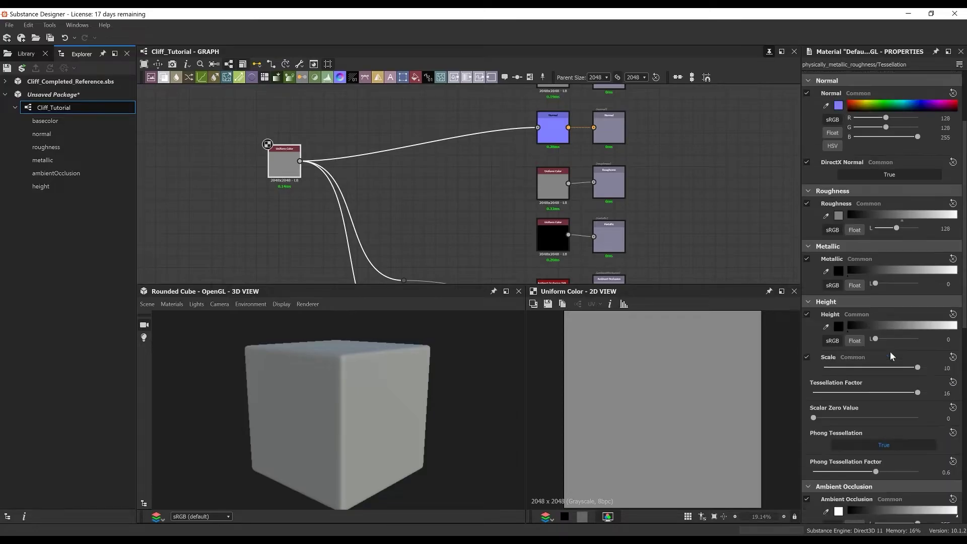
# Add a Gradient Linear 1 node in the empty area before the shared Uniform Color node.
pyautogui.moveTo(168, 179); pyautogui.dragTo(480, 203, button='middle')
pyautogui.click(375, 167)
pyautogui.press('space')
pyautogui.write('grad')
pyautogui.click(410, 254)
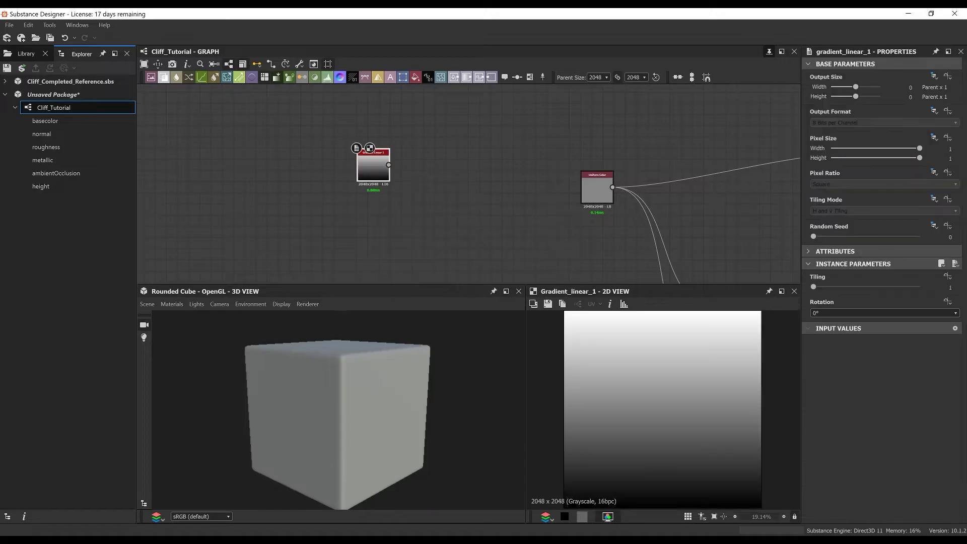
# Add a Polygon 2 node below the Gradient Linear 1 node.
pyautogui.scroll(2, 336, 131)
pyautogui.press('space')
pyautogui.write('poly')
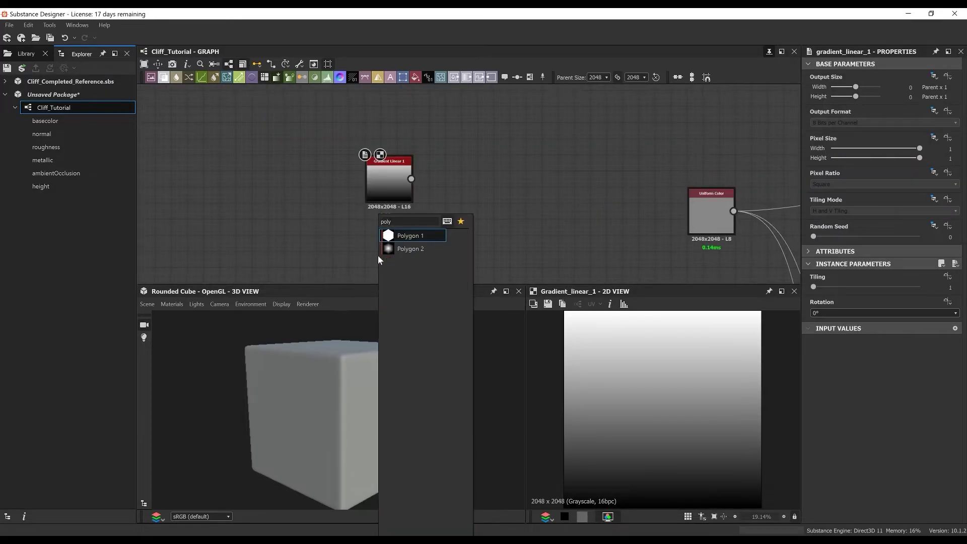
pyautogui.click(378, 254)
pyautogui.moveTo(420, 210); pyautogui.dragTo(416, 181, button='middle')
# Set the Polygon 2 node's tiling to 1 and its sides to 4.
pyautogui.click(951, 287)
pyautogui.click(950, 312)
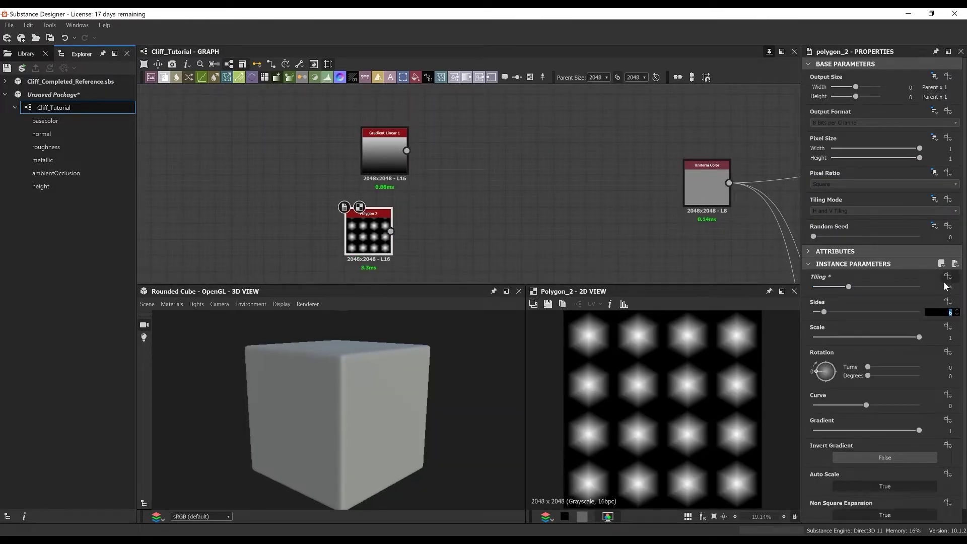
pyautogui.click(949, 277)
pyautogui.click(951, 288)
pyautogui.click(950, 288)
pyautogui.write('1')
pyautogui.press('Tab')
pyautogui.write('4')
pyautogui.press('Return')
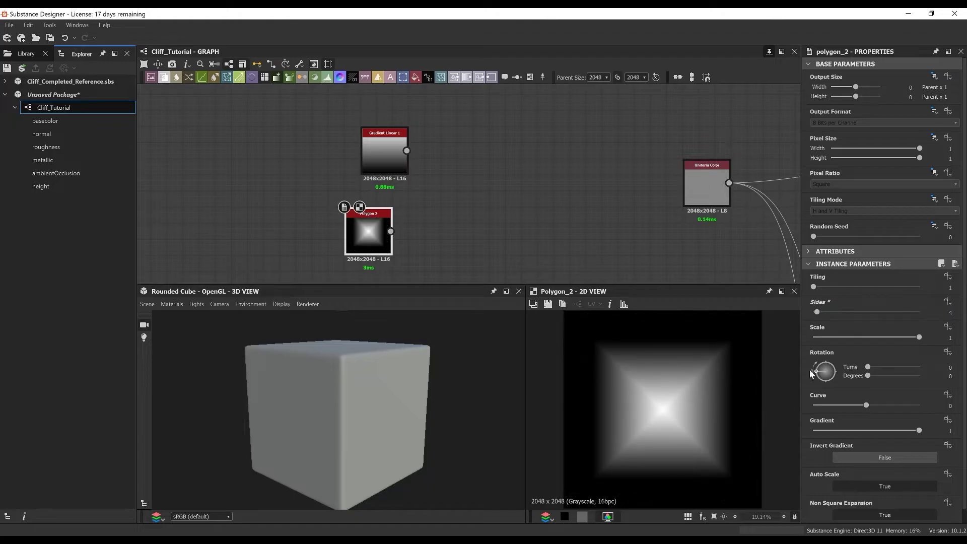
# Set the Polygon 2 node's curve to 0.23 and its gradient to 0.62.
pyautogui.write('.23')
pyautogui.press('Tab')
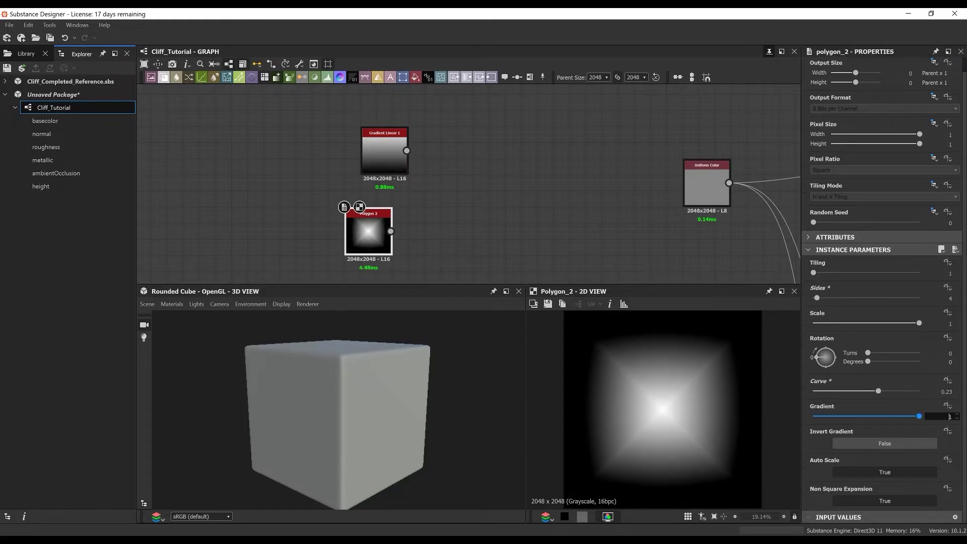
pyautogui.write('.62')
pyautogui.press('Return')
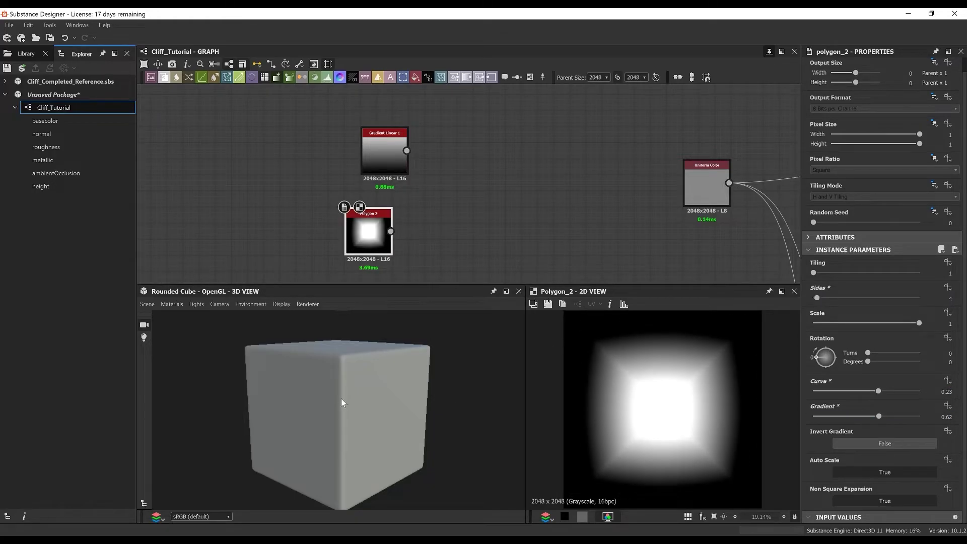
# Combine the linear gradient as foreground with the polygon as background in a new Blend node set to Min (Darken).
pyautogui.moveTo(369, 233); pyautogui.dragTo(491, 184)
pyautogui.click(527, 218)
pyautogui.press('space')
pyautogui.write('b')
pyautogui.press('Return')
pyautogui.moveTo(527, 194); pyautogui.dragTo(526, 234)
pyautogui.moveTo(406, 151); pyautogui.dragTo(491, 213)
pyautogui.click(857, 301)
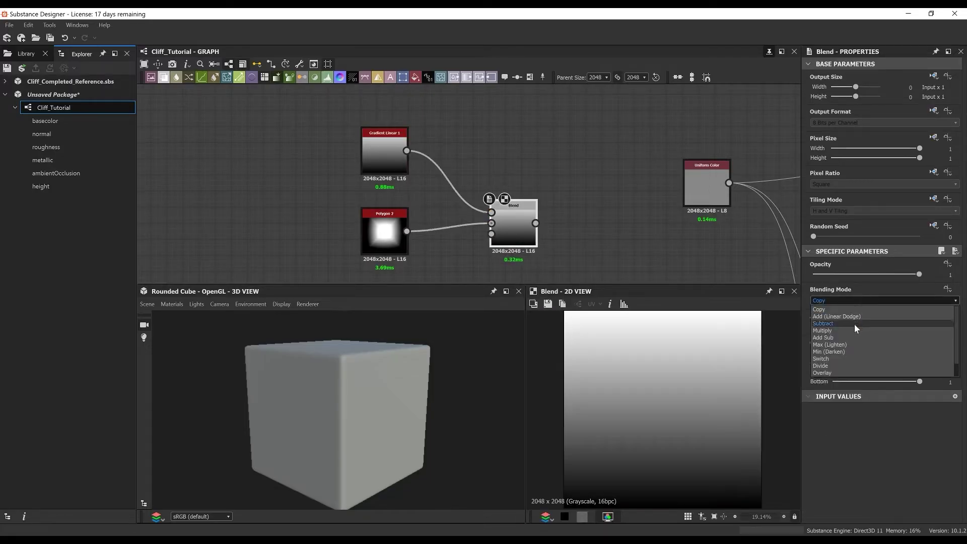
pyautogui.click(851, 351)
# Transfer the shared Uniform Color node's outgoing links to the Blend node and delete that Uniform Color node.
pyautogui.scroll(-2, 543, 198)
pyautogui.moveTo(480, 151); pyautogui.dragTo(393, 120, button='middle')
pyautogui.keyDown('shift'); pyautogui.moveTo(481, 207); pyautogui.dragTo(454, 188); pyautogui.keyUp('shift')
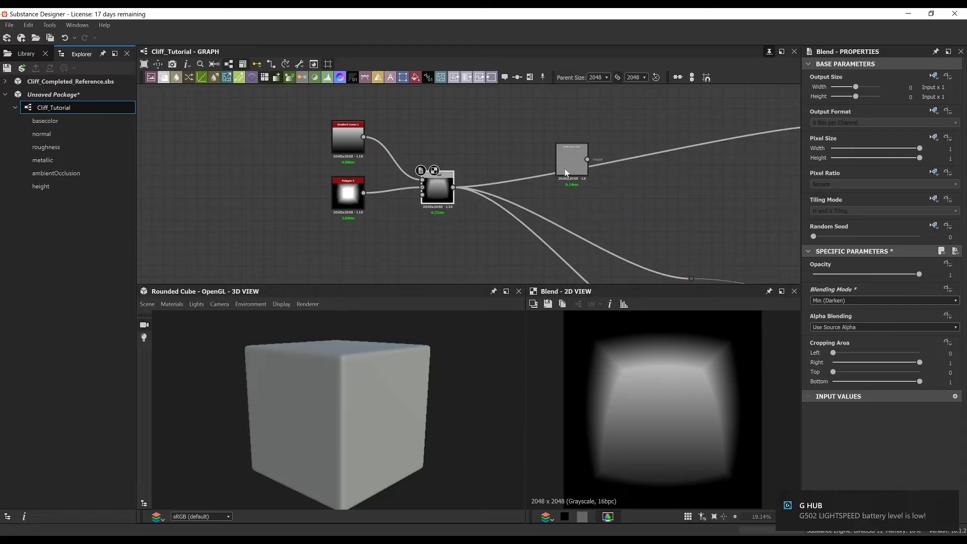
pyautogui.click(568, 169)
pyautogui.press('Delete')
# Display the graph's outputs on the rounded cube in the 3D view.
pyautogui.rightClick(525, 114)
pyautogui.click(570, 181)
pyautogui.moveTo(395, 403)
pyautogui.mouseDown()
pyautogui.moveTo(367, 407)
pyautogui.moveTo(379, 406)
pyautogui.mouseUp()
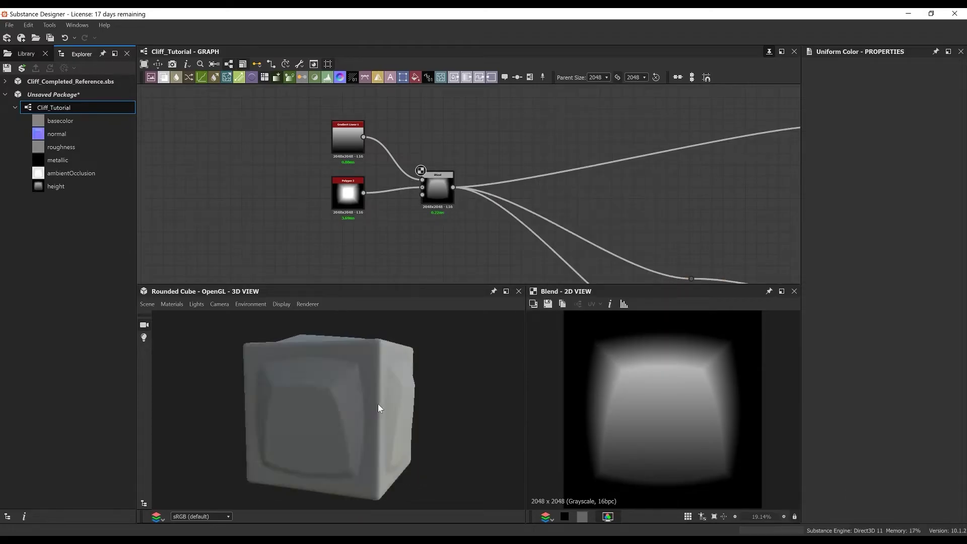
# Remove the dot nodes from the links leading to the HBAO node and the Height output.
pyautogui.moveTo(755, 280); pyautogui.dragTo(503, 169, button='middle')
pyautogui.keyDown('alt'); pyautogui.click(440, 168); pyautogui.keyUp('alt')
pyautogui.keyDown('alt'); pyautogui.click(436, 235); pyautogui.keyUp('alt')
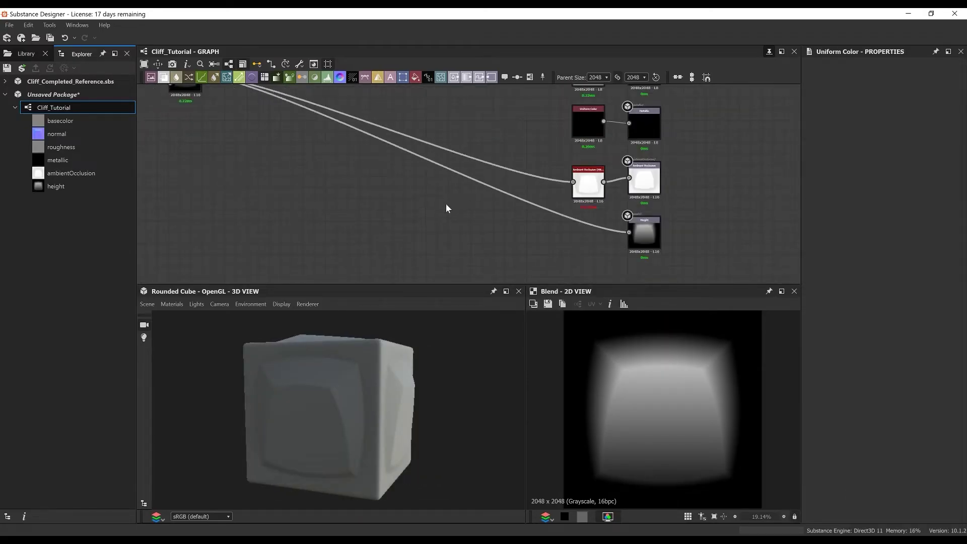
# Inspect the Normal node's map in the 2D view together with its parameters.
pyautogui.scroll(-3, 448, 206)
pyautogui.moveTo(447, 206); pyautogui.dragTo(589, 262, button='middle')
pyautogui.scroll(3, 679, 143)
pyautogui.doubleClick(666, 159)
pyautogui.moveTo(226, 172); pyautogui.dragTo(324, 162, button='middle')
pyautogui.scroll(4, 323, 163)
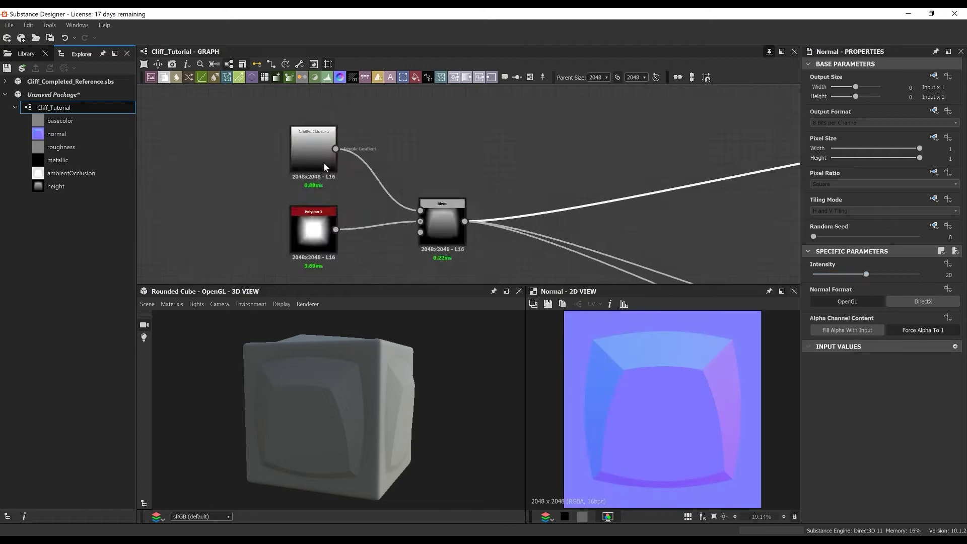
# Frame the Gradient Linear, Polygon and Blend nodes together and title the frame "Initial Block".
pyautogui.scroll(-5, 324, 163)
pyautogui.moveTo(295, 135); pyautogui.dragTo(156, 189)
pyautogui.moveTo(156, 189); pyautogui.dragTo(416, 189, button='middle')
pyautogui.scroll(4, 443, 176)
pyautogui.click(392, 202)
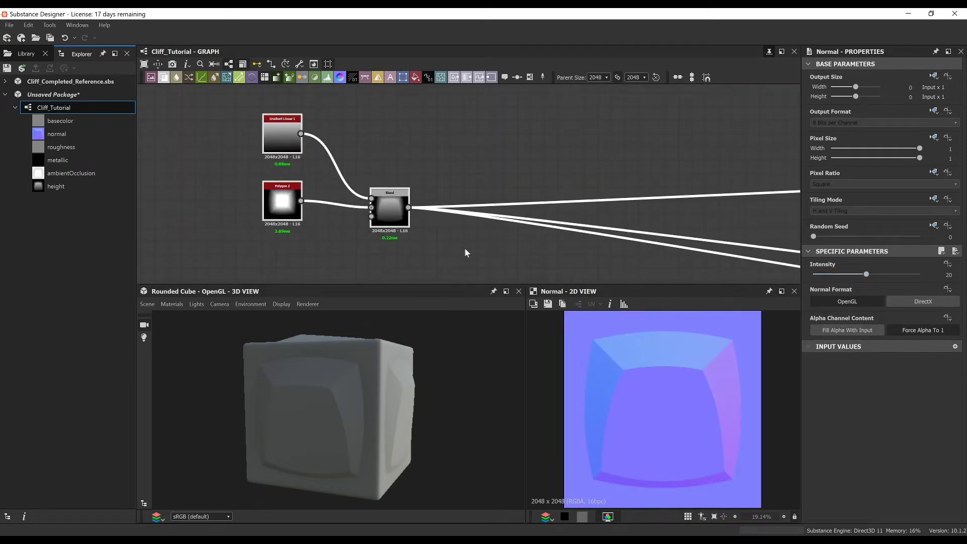
pyautogui.hotkey('ctrl', 'f')
pyautogui.write('Initial Blo')
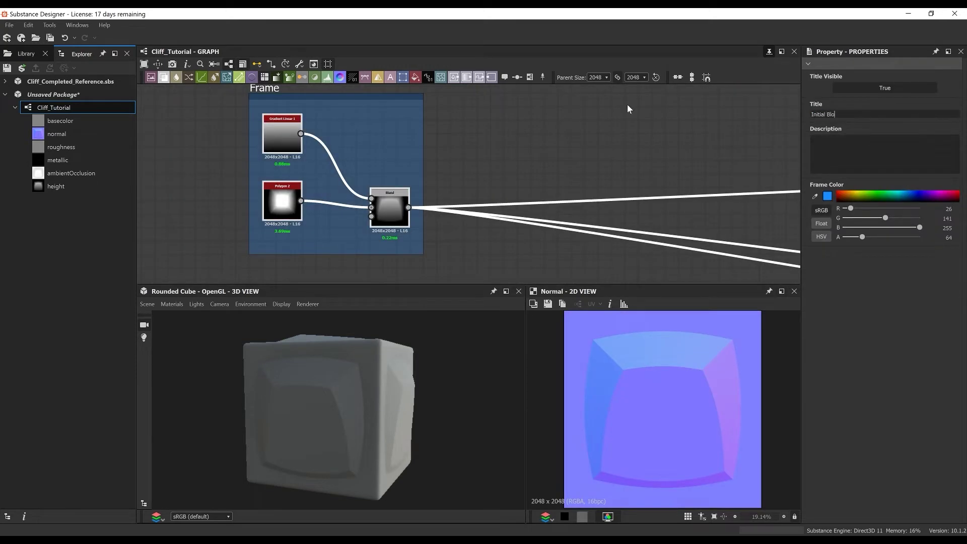
pyautogui.write('ck')
pyautogui.press('Return')
# Resize the views to give the 2D view more width and the graph more height.
pyautogui.moveTo(471, 119); pyautogui.dragTo(323, 152, button='middle')
pyautogui.scroll(-2, 323, 153)
pyautogui.moveTo(526, 386); pyautogui.dragTo(464, 386)
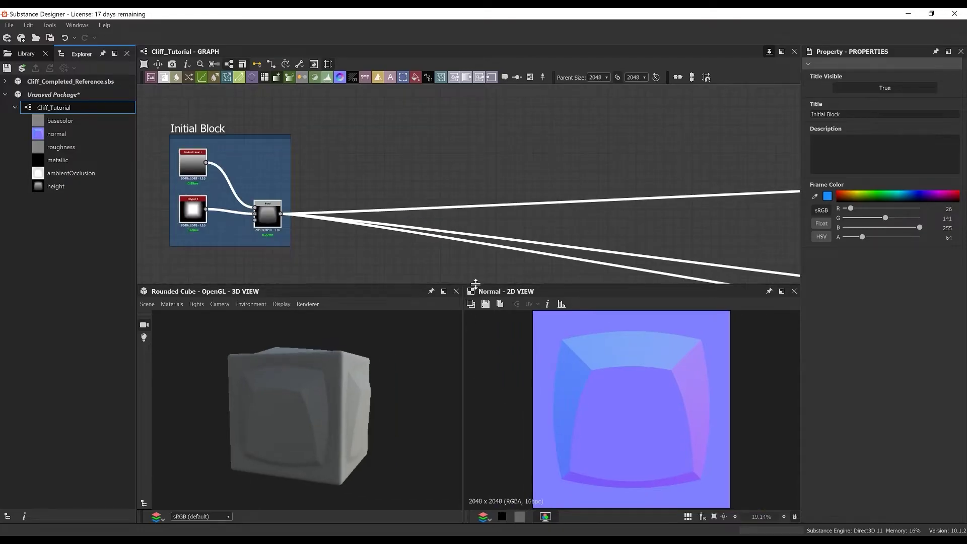
pyautogui.moveTo(475, 284); pyautogui.dragTo(475, 308)
# Add a Cells 1 node beside the Initial Block frame with Scale 4 and Disorder 1.
pyautogui.scroll(1, 359, 147)
pyautogui.scroll(-1, 368, 145)
pyautogui.press('space')
pyautogui.write('cel')
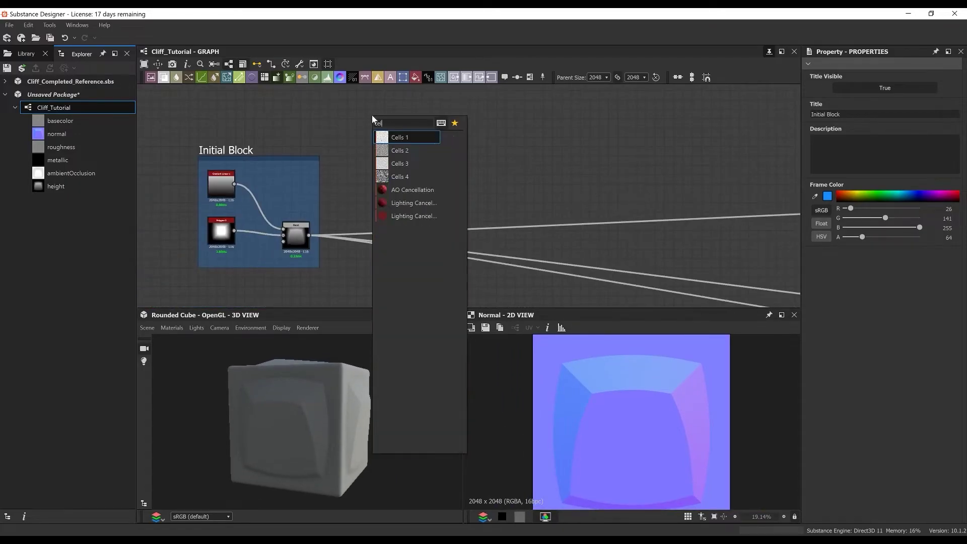
pyautogui.press('Return')
pyautogui.scroll(2, 415, 118)
pyautogui.write('4')
pyautogui.press('Return')
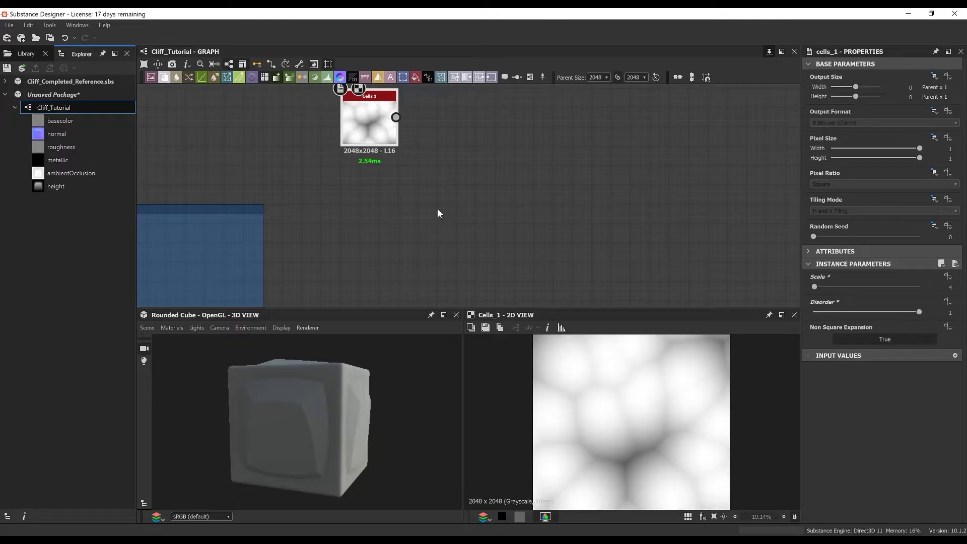
# Blend Cells 1 over the Initial Block result in a new Blend node, using Multiply at 0.73 opacity.
pyautogui.scroll(-2, 466, 220)
pyautogui.moveTo(464, 226); pyautogui.dragTo(461, 171, button='middle')
pyautogui.press('space')
pyautogui.write('blend')
pyautogui.press('Return')
pyautogui.moveTo(311, 265); pyautogui.dragTo(486, 230)
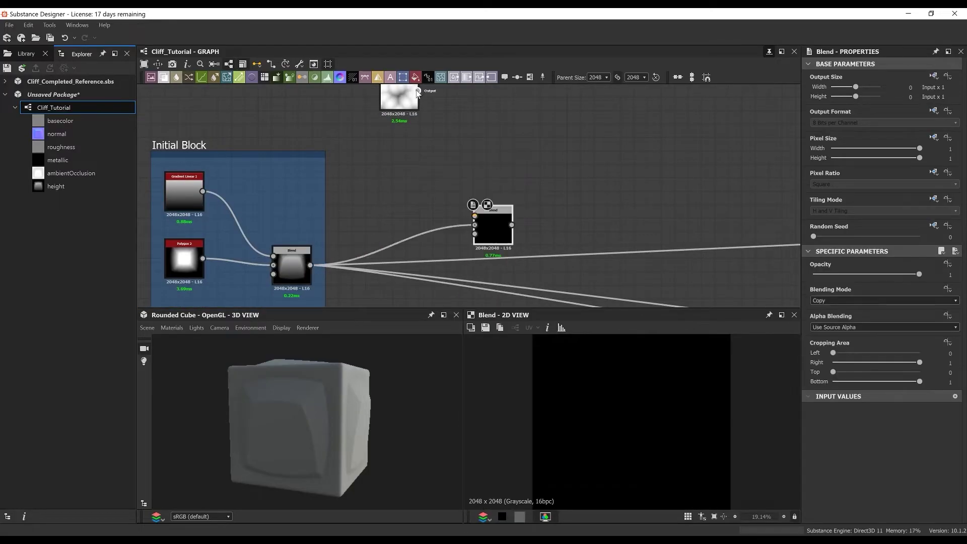
pyautogui.write('.73')
pyautogui.press('Return')
pyautogui.click(891, 302)
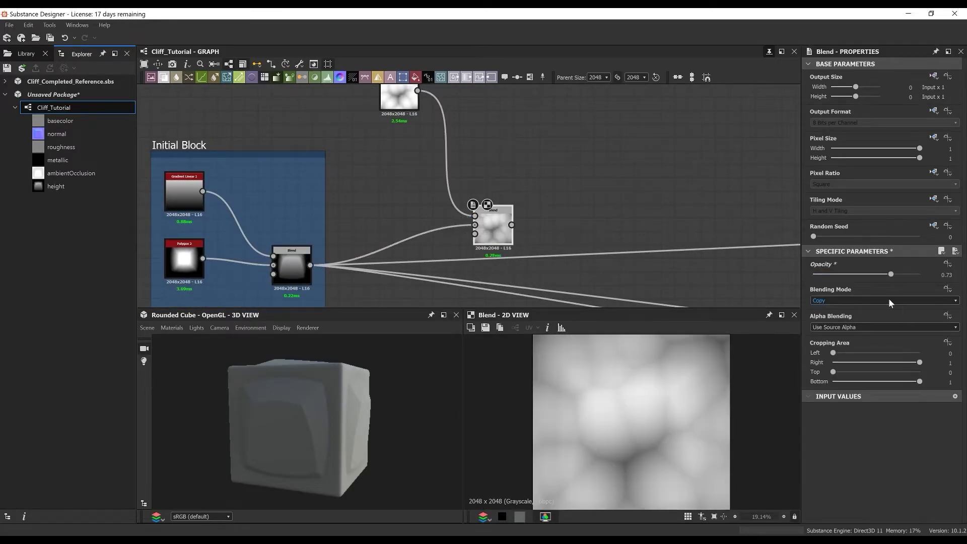
pyautogui.click(887, 324)
# Transfer the Initial Block Blend's downstream links to the new Multiply Blend and line that node up with it.
pyautogui.moveTo(418, 262); pyautogui.dragTo(408, 210, button='middle')
pyautogui.keyDown('shift'); pyautogui.moveTo(299, 214); pyautogui.dragTo(501, 173); pyautogui.keyUp('shift')
pyautogui.moveTo(494, 192); pyautogui.dragTo(497, 233)
pyautogui.scroll(-2, 486, 261)
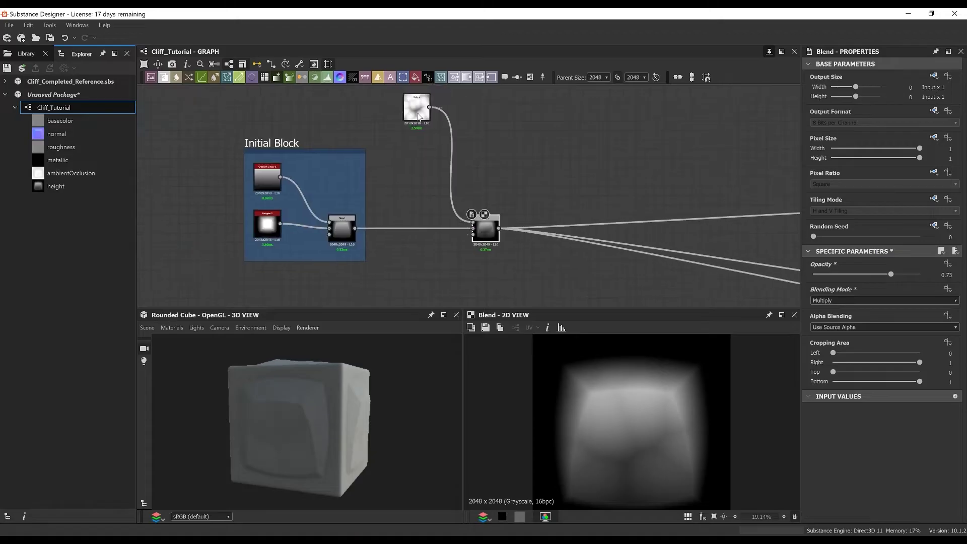
# Frame the Cells 1 node and its Blend node, titling the frame "Adding Cuts".
pyautogui.rightClick(509, 143)
pyautogui.click(561, 179)
pyautogui.write('Adding Cuts')
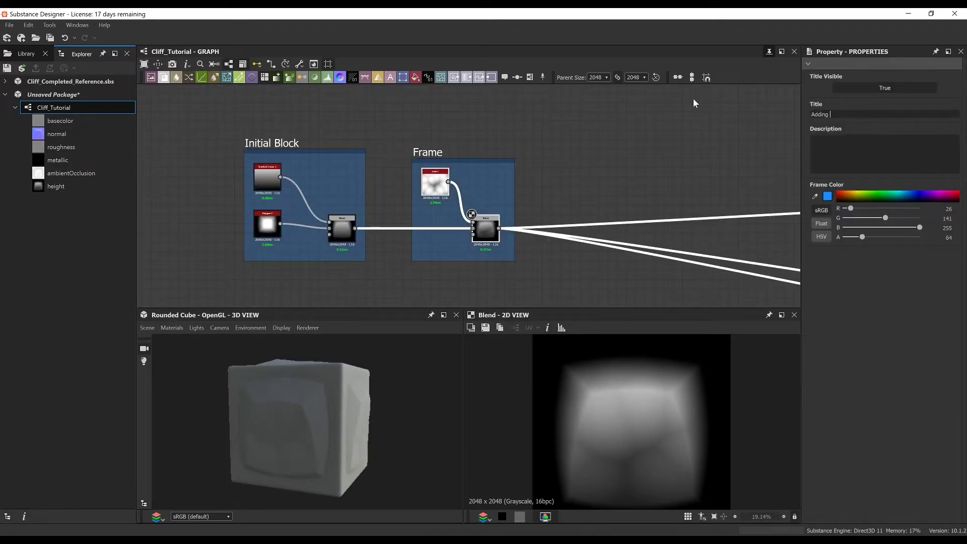
# Add a Gradient Linear 1 node beyond the Adding Cuts frame.
pyautogui.scroll(-1, 695, 98)
pyautogui.moveTo(696, 99); pyautogui.dragTo(577, 73, button='middle')
pyautogui.moveTo(556, 119); pyautogui.dragTo(467, 157, button='middle')
pyautogui.press('space')
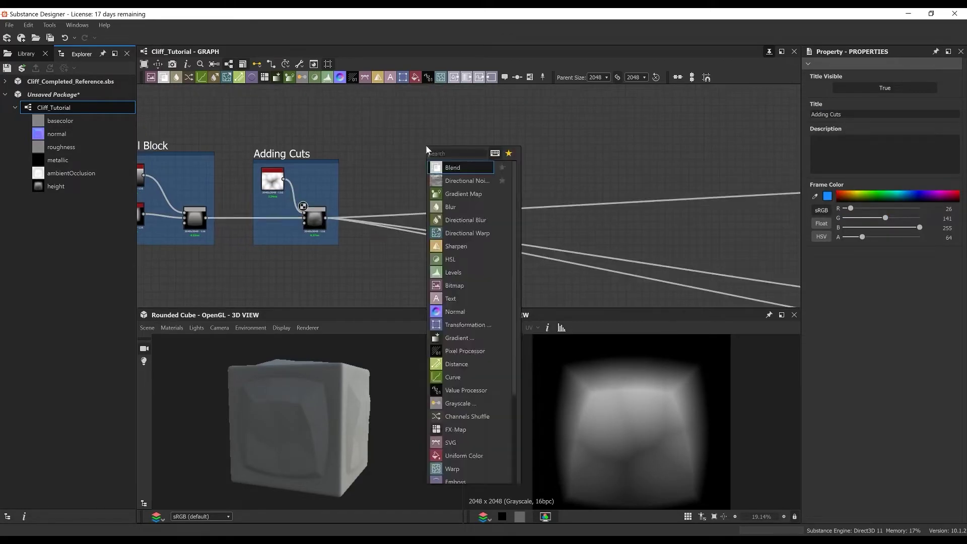
pyautogui.write('grad')
pyautogui.click(447, 233)
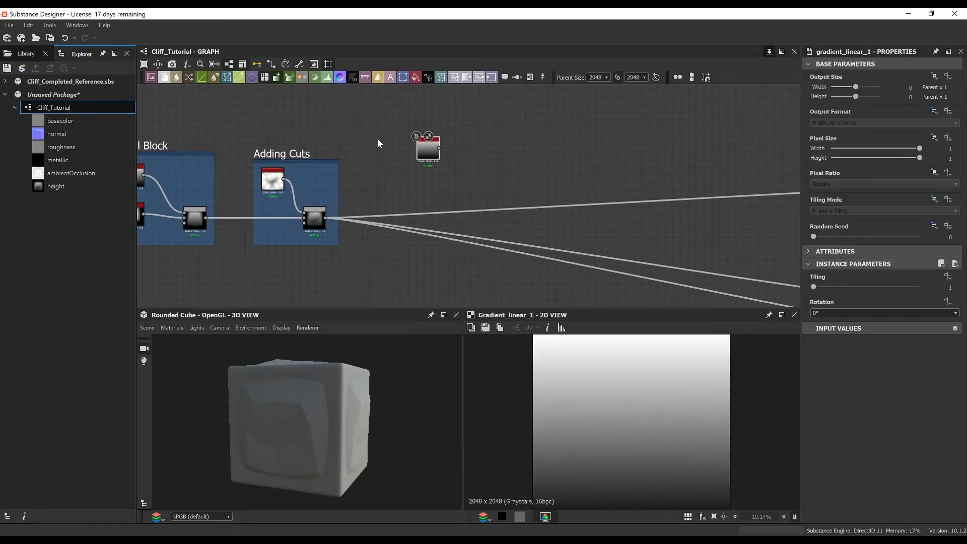
# Add a Transformation 2D node fed by the new Gradient Linear 1 node.
pyautogui.scroll(1, 440, 154)
pyautogui.press('space')
pyautogui.write('tr')
pyautogui.moveTo(439, 154); pyautogui.dragTo(422, 166)
pyautogui.click(397, 182)
# Rotate the Transformation 2D gradient so that it runs diagonally from dark lower-left to bright upper-right.
pyautogui.scroll(1, 420, 174)
pyautogui.scroll(-4, 704, 410)
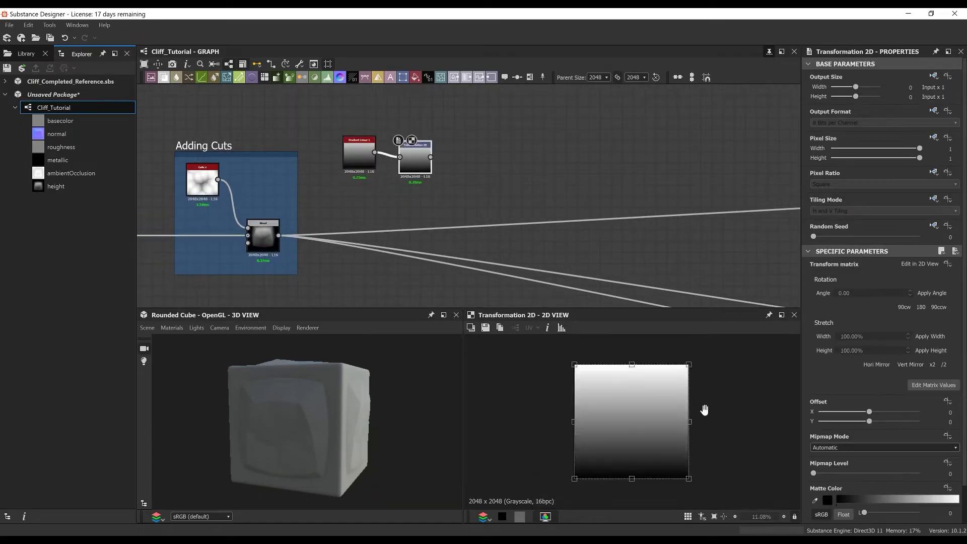
pyautogui.keyDown('shift'); pyautogui.moveTo(681, 471); pyautogui.dragTo(584, 473); pyautogui.keyUp('shift')
pyautogui.click(383, 177)
pyautogui.scroll(2, 369, 162)
pyautogui.moveTo(369, 162); pyautogui.dragTo(353, 169)
pyautogui.click(450, 177)
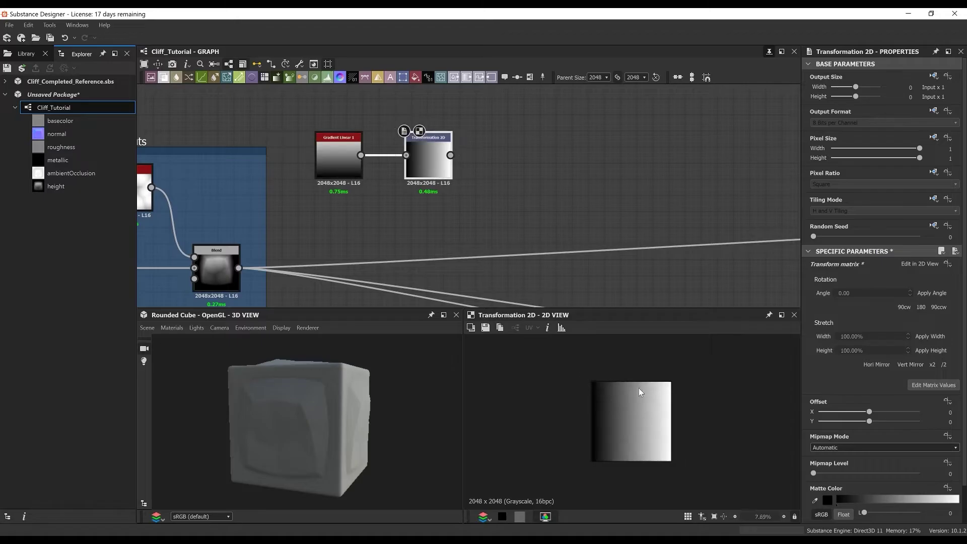
pyautogui.scroll(-1, 705, 419)
pyautogui.moveTo(719, 414); pyautogui.dragTo(695, 361)
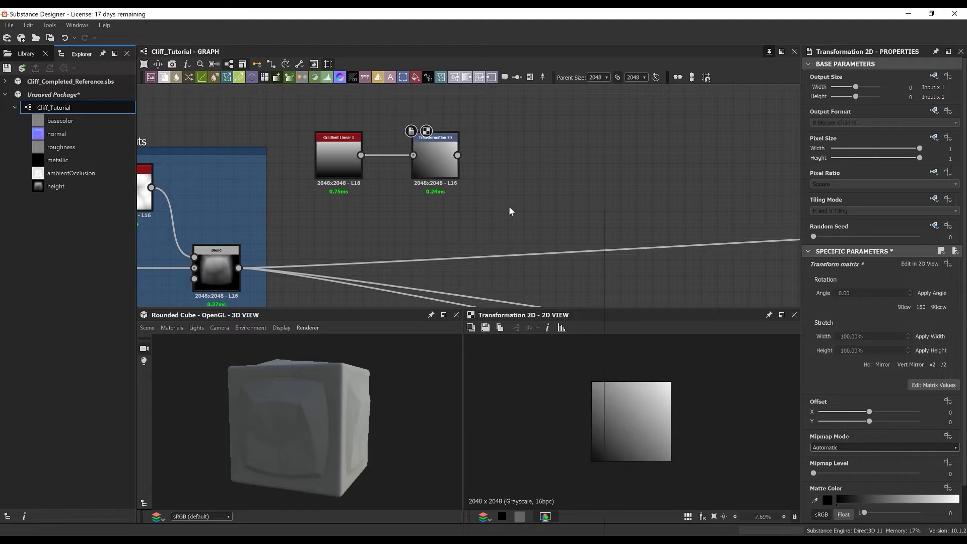
# Add a Blend node with the Transformation 2D gradient as foreground and the Adding Cuts result as background.
pyautogui.press('space')
pyautogui.click(541, 223)
pyautogui.moveTo(541, 223); pyautogui.dragTo(507, 184, button='middle')
pyautogui.moveTo(424, 116); pyautogui.dragTo(464, 155)
pyautogui.moveTo(363, 202); pyautogui.dragTo(430, 191, button='middle')
pyautogui.moveTo(272, 218); pyautogui.dragTo(558, 193)
# Set the new Blend to 0.06 opacity and Min (Darken), route the downstream links through it, and check the cube's relief.
pyautogui.write('0.06')
pyautogui.press('Return')
pyautogui.click(884, 300)
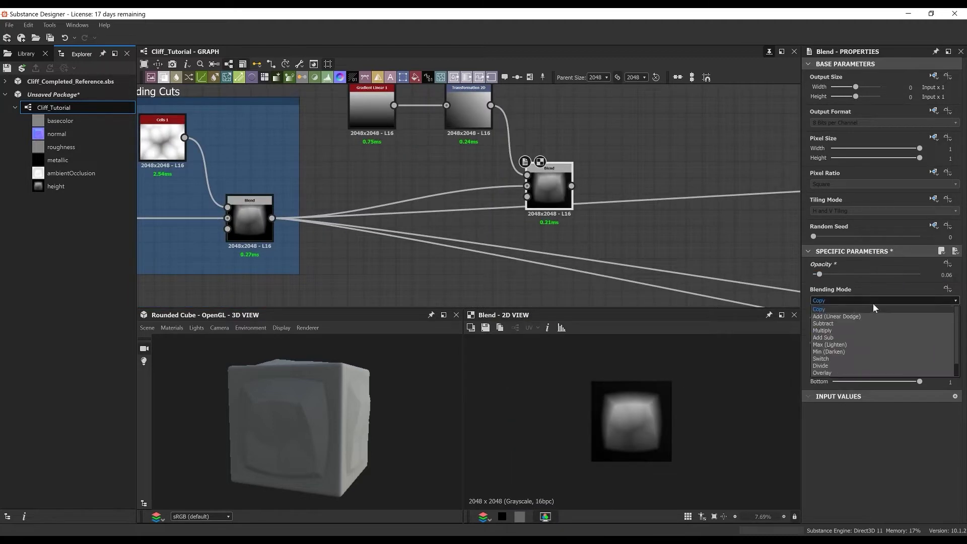
pyautogui.click(859, 344)
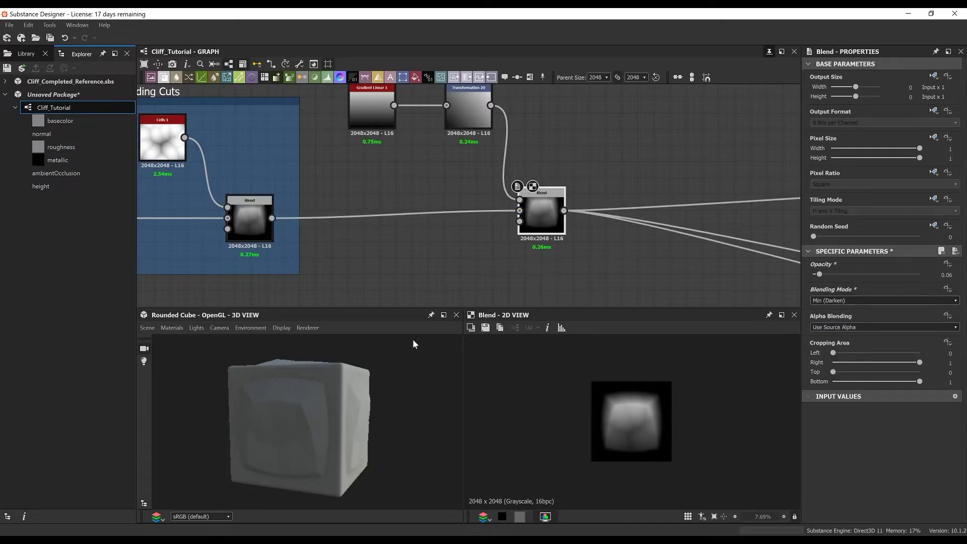
pyautogui.moveTo(412, 340); pyautogui.dragTo(408, 377)
pyautogui.scroll(3, 284, 401)
pyautogui.moveTo(285, 402); pyautogui.dragTo(323, 403)
pyautogui.scroll(-3, 323, 403)
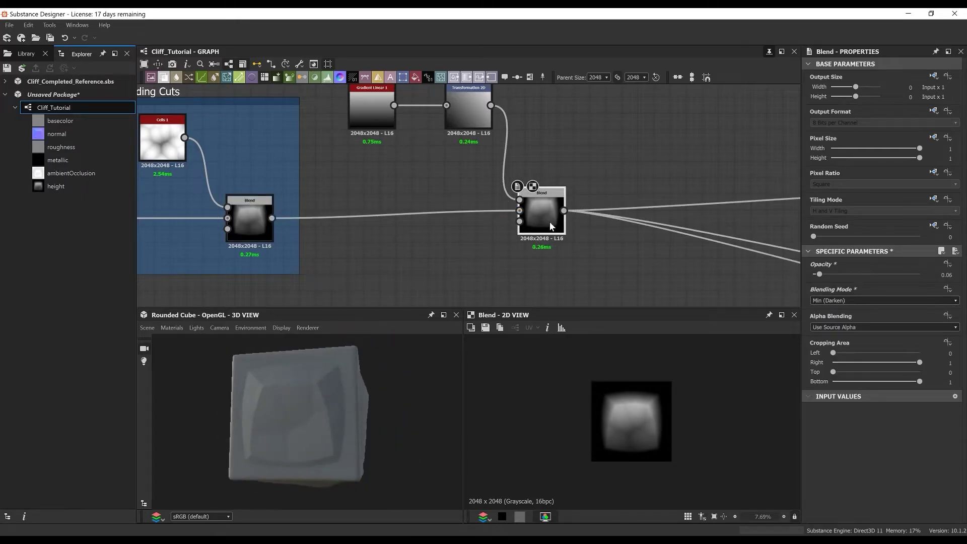
# Align the Min (Darken) Blend, then frame it with the gradient and transformation nodes under the title "Angle Gradient".
pyautogui.moveTo(550, 224); pyautogui.dragTo(550, 231)
pyautogui.moveTo(315, 420); pyautogui.dragTo(287, 427)
pyautogui.scroll(-3, 452, 218)
pyautogui.moveTo(379, 112); pyautogui.dragTo(533, 248)
pyautogui.rightClick(529, 112)
pyautogui.click(564, 143)
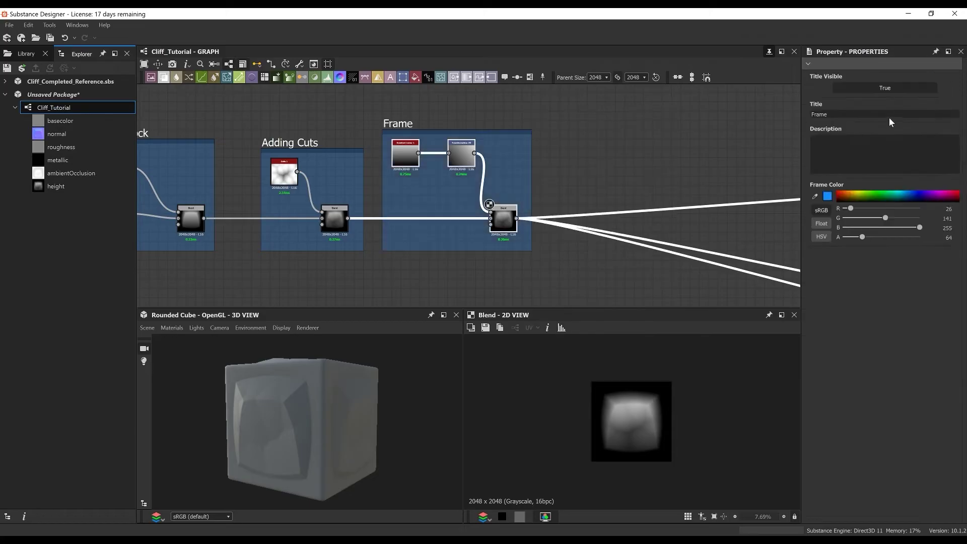
pyautogui.moveTo(889, 116); pyautogui.dragTo(729, 109)
pyautogui.write('Angle Gradient')
pyautogui.press('Return')
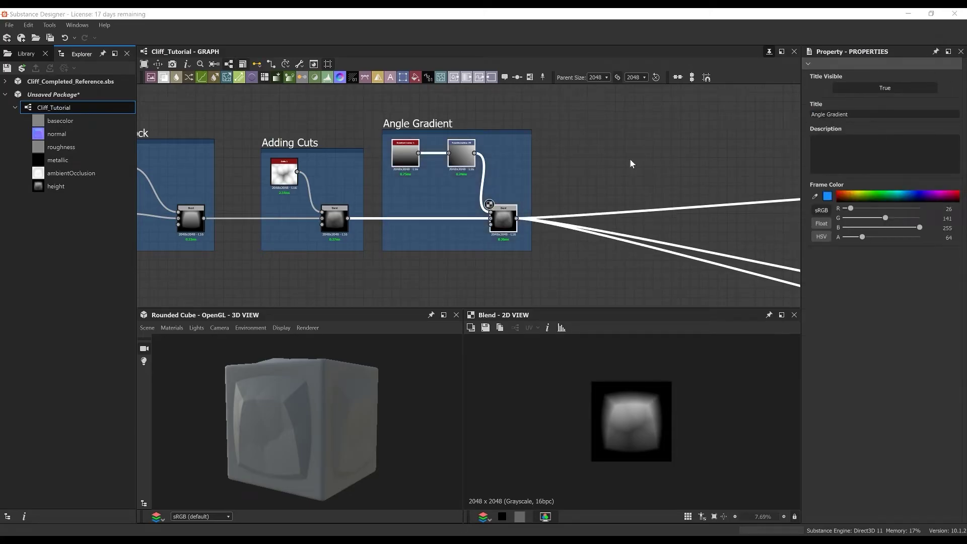
# Add a Multi Directional Warp Grayscale node fed by the Angle Gradient Blend.
pyautogui.moveTo(630, 160); pyautogui.dragTo(453, 137, button='middle')
pyautogui.scroll(2, 453, 137)
pyautogui.click(435, 164)
pyautogui.press('space')
pyautogui.write('multi')
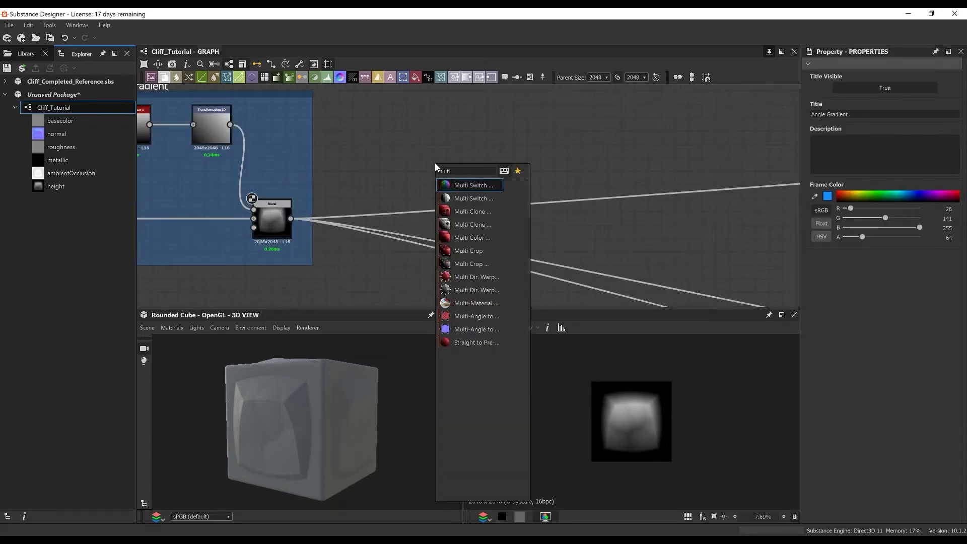
pyautogui.click(476, 280)
pyautogui.scroll(2, 459, 179)
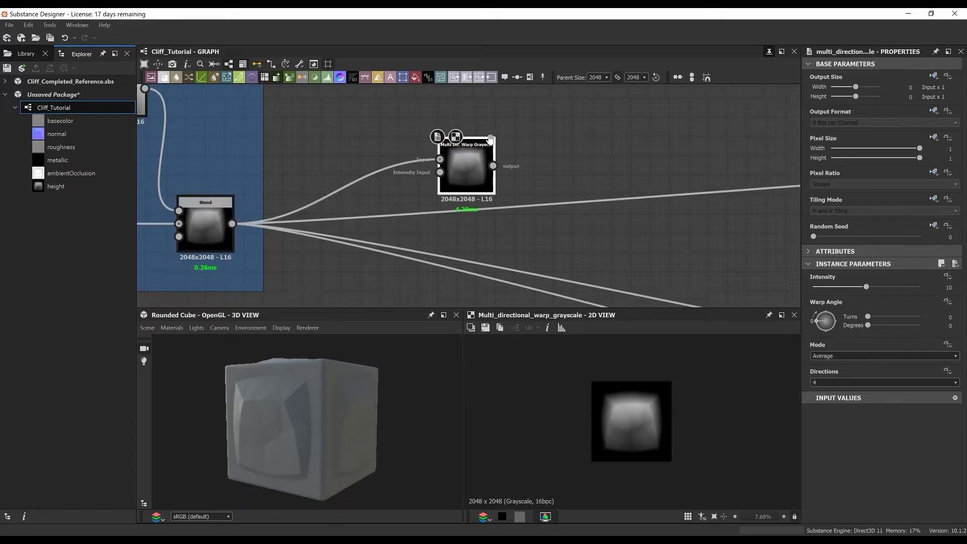
pyautogui.moveTo(491, 140); pyautogui.dragTo(514, 110, button='middle')
pyautogui.moveTo(496, 139); pyautogui.dragTo(534, 185)
# Add a Crystal 1 node below the warp with Scale 5 and Disorder 1.
pyautogui.moveTo(478, 218); pyautogui.dragTo(527, 177, button='middle')
pyautogui.click(424, 245)
pyautogui.press('space')
pyautogui.write('cry')
pyautogui.press('Return')
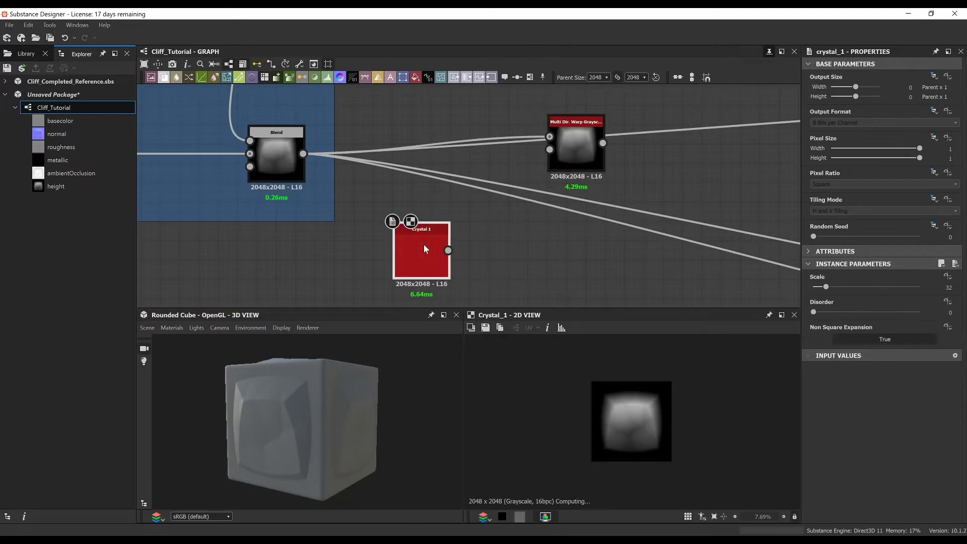
pyautogui.write('5')
pyautogui.press('Tab')
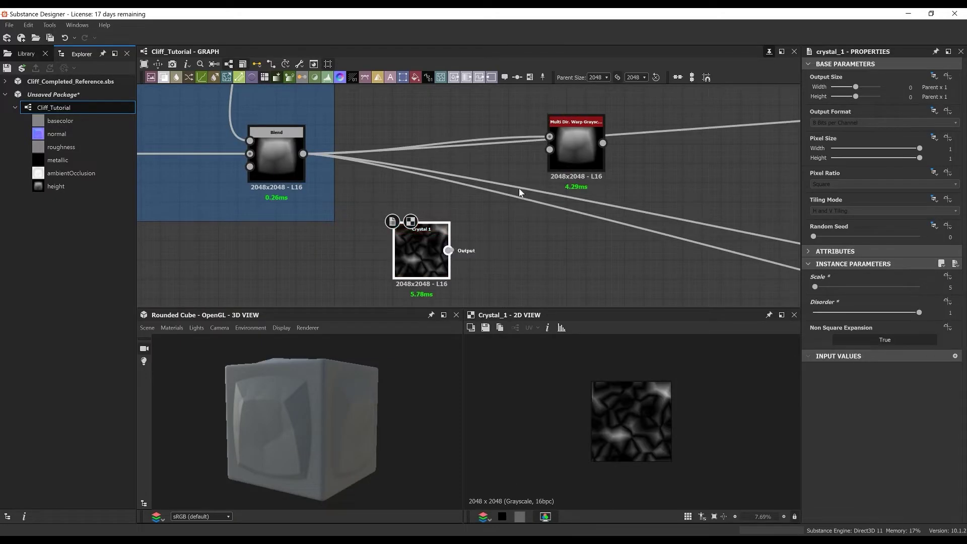
# Feed Crystal 1 into the warp's intensity input and set the warp's Intensity to 58.4 and Mode to Min.
pyautogui.moveTo(448, 250); pyautogui.dragTo(550, 149)
pyautogui.moveTo(572, 150); pyautogui.dragTo(620, 180)
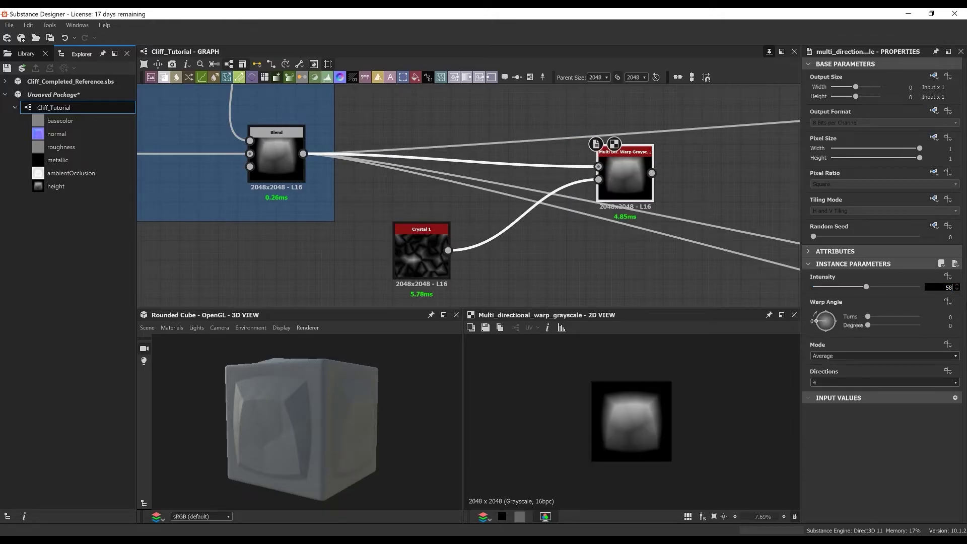
pyautogui.click(882, 357)
pyautogui.click(833, 380)
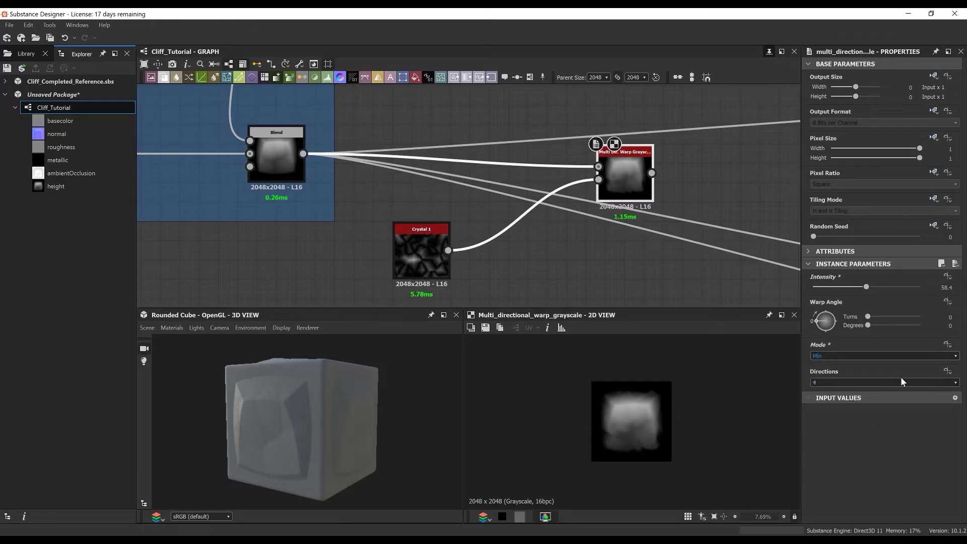
# Transfer the Angle Gradient Blend's downstream links to the warp node and examine the broken edges on the cube.
pyautogui.moveTo(512, 201); pyautogui.dragTo(560, 201, button='middle')
pyautogui.keyDown('shift'); pyautogui.moveTo(654, 183); pyautogui.dragTo(701, 173); pyautogui.keyUp('shift')
pyautogui.moveTo(315, 418); pyautogui.dragTo(364, 418)
pyautogui.scroll(4, 308, 414)
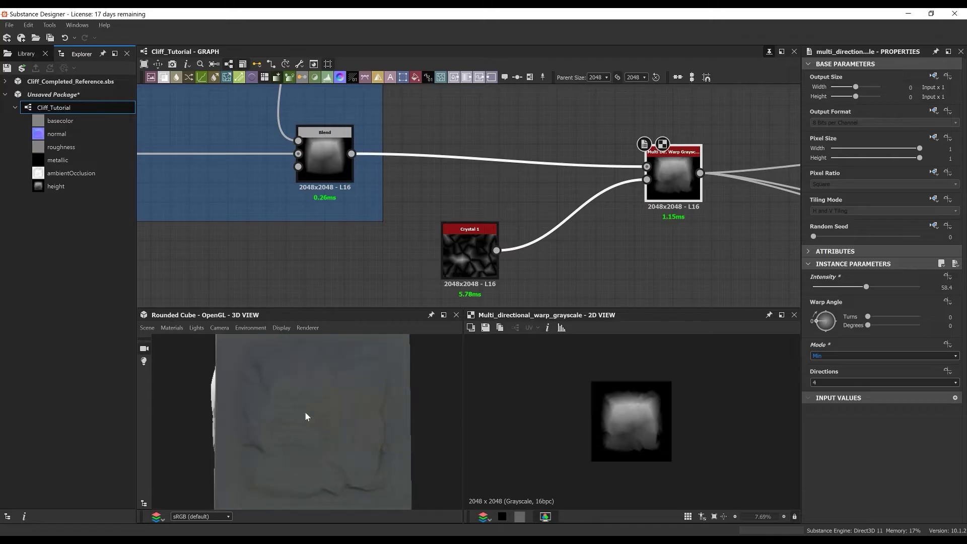
pyautogui.scroll(-4, 304, 415)
pyautogui.moveTo(303, 425); pyautogui.dragTo(362, 431)
pyautogui.scroll(-3, 387, 203)
# Darken the Base Color output's Uniform Color node to a luminance of 106.
pyautogui.moveTo(756, 146); pyautogui.dragTo(533, 162, button='middle')
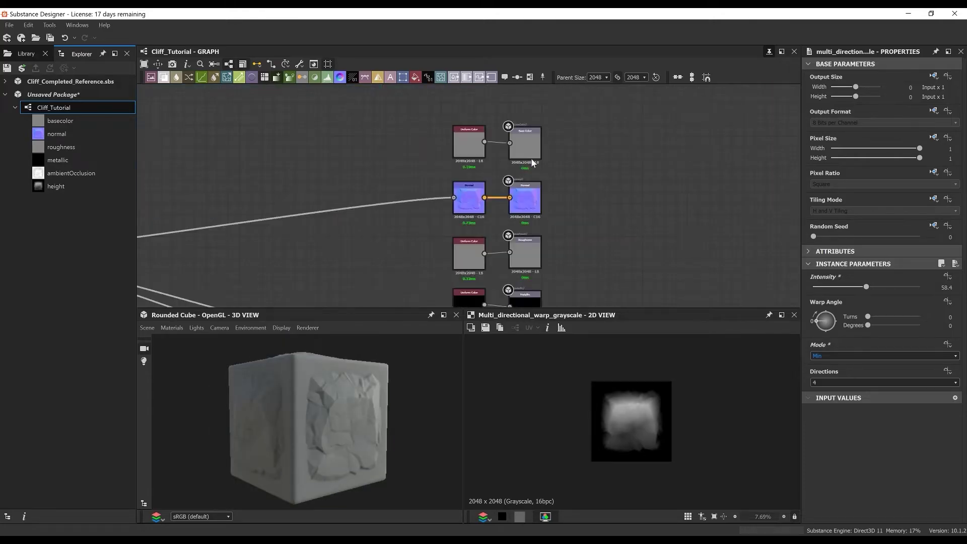
pyautogui.doubleClick(470, 145)
pyautogui.moveTo(893, 317); pyautogui.dragTo(886, 319)
pyautogui.scroll(-1, 524, 182)
# Set the Height Depth of the HBAO ambient occlusion node to 0.19 and check the shading on the cube.
pyautogui.moveTo(523, 183); pyautogui.dragTo(547, 95, button='middle')
pyautogui.scroll(3, 506, 222)
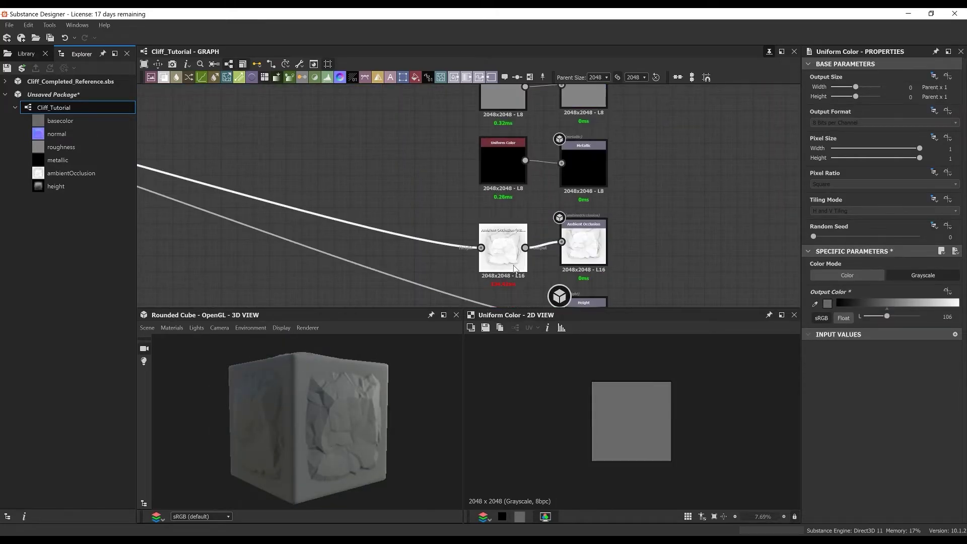
pyautogui.doubleClick(504, 251)
pyautogui.moveTo(825, 316); pyautogui.dragTo(834, 320)
pyautogui.moveTo(360, 438); pyautogui.dragTo(330, 438)
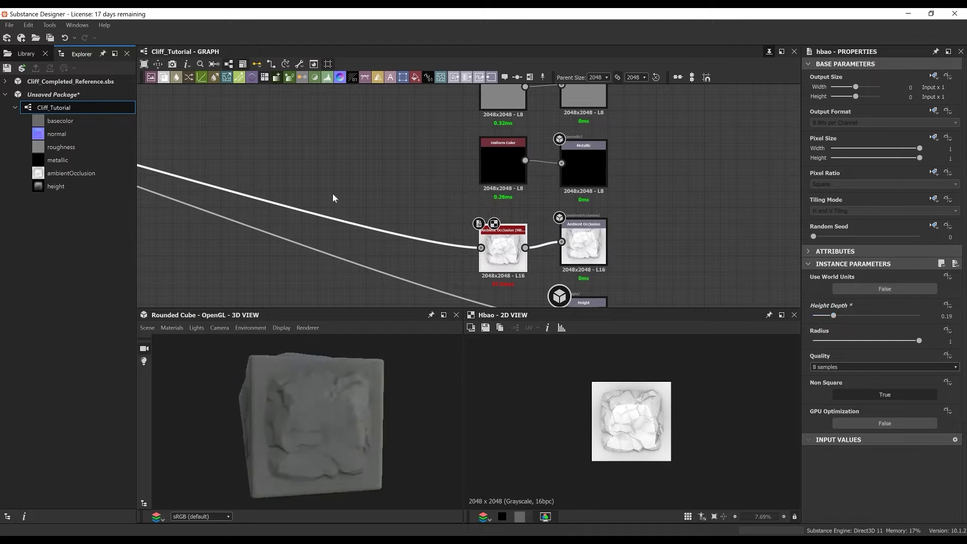
# Frame the Multi Directional Warp and Crystal 1 nodes and title the frame "Break up Edges".
pyautogui.moveTo(332, 196); pyautogui.dragTo(513, 123, button='middle')
pyautogui.click(553, 158)
pyautogui.moveTo(553, 158); pyautogui.dragTo(538, 143)
pyautogui.scroll(-3, 527, 159)
pyautogui.moveTo(446, 118); pyautogui.dragTo(590, 223)
pyautogui.rightClick(593, 224)
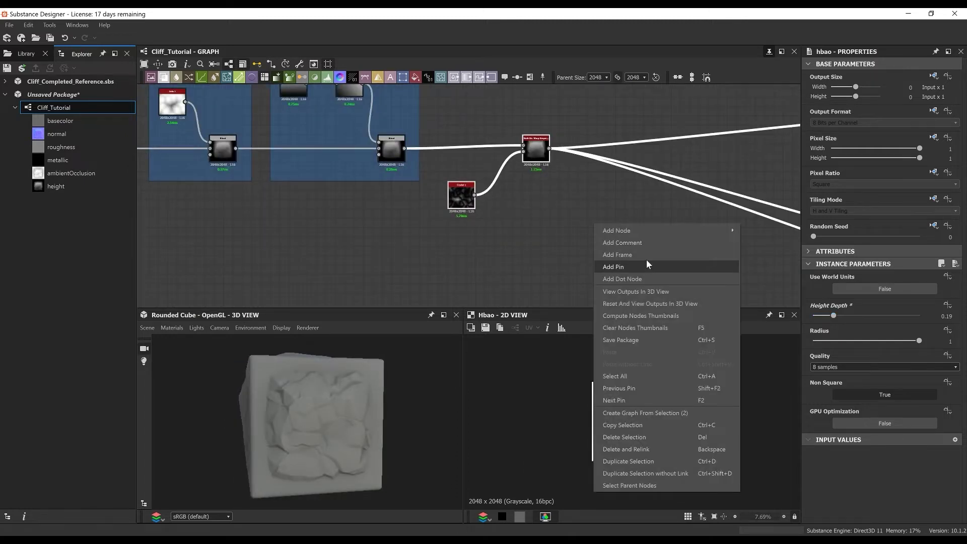
pyautogui.click(630, 255)
pyautogui.write('Break up Edges')
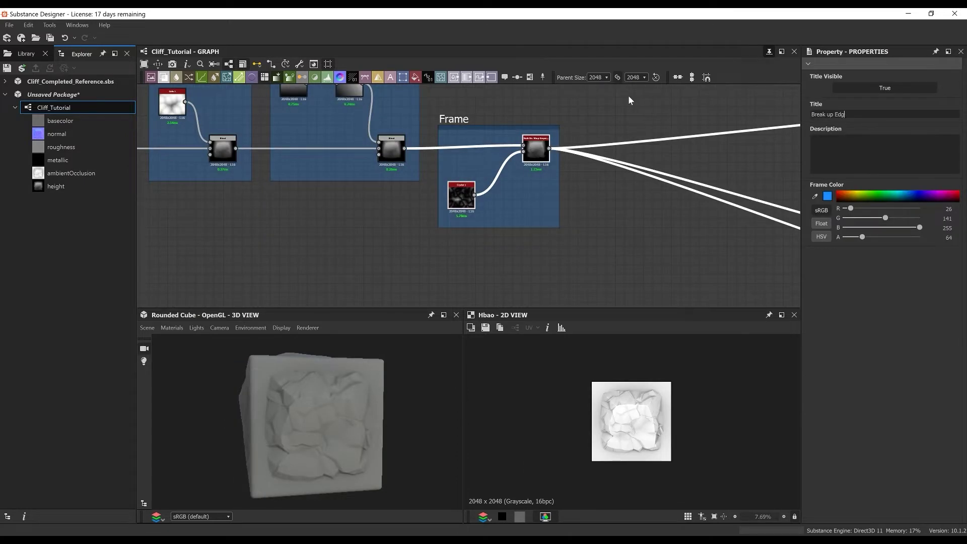
pyautogui.press('Return')
# Add a Levels node fed by the warp and lower its white input level to the end of the histogram data.
pyautogui.moveTo(633, 151); pyautogui.dragTo(479, 223, button='middle')
pyautogui.press('space')
pyautogui.write('lev')
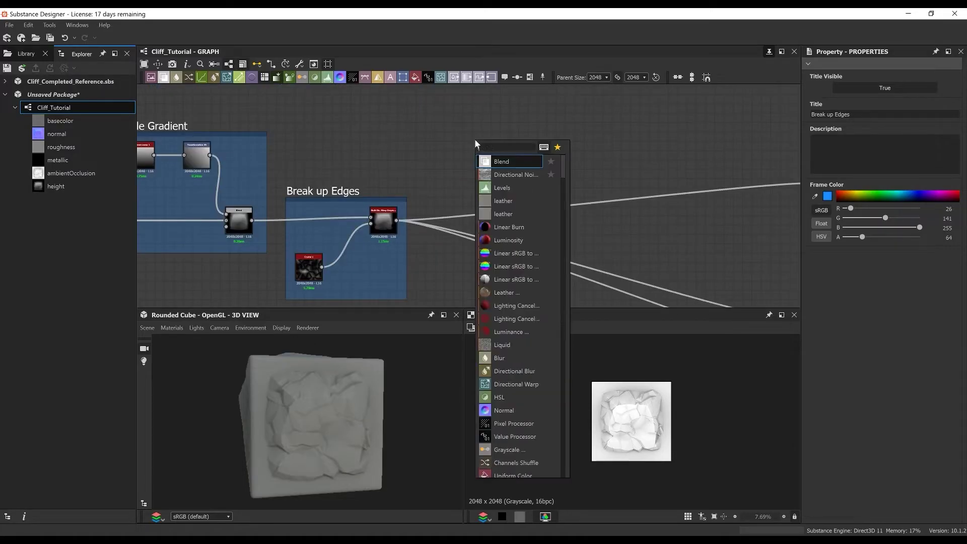
pyautogui.press('Return')
pyautogui.moveTo(397, 221); pyautogui.dragTo(476, 176)
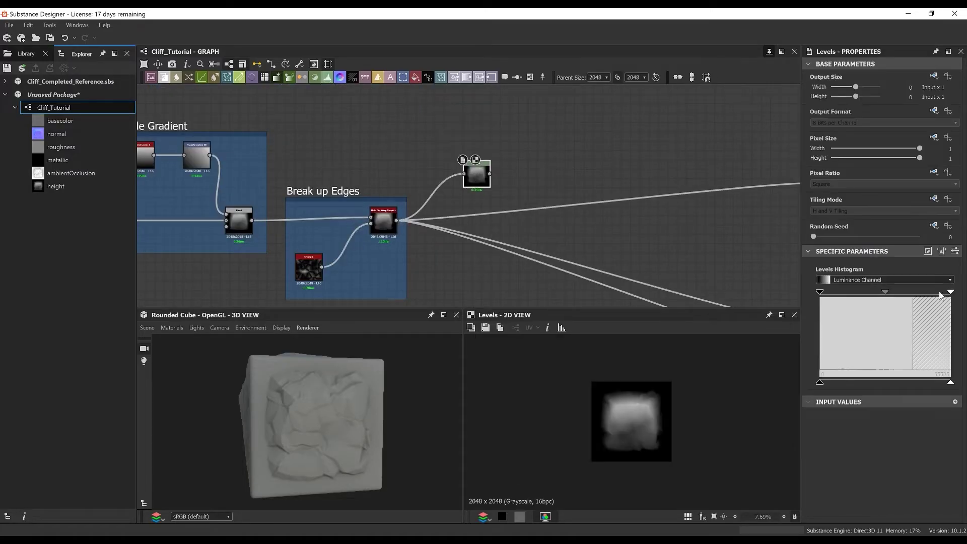
pyautogui.moveTo(950, 293); pyautogui.dragTo(913, 293)
# Transfer the warp's downstream links to the Levels node and line it up with the Break up Edges frame.
pyautogui.keyDown('shift'); pyautogui.moveTo(397, 221); pyautogui.dragTo(490, 175); pyautogui.keyUp('shift')
pyautogui.moveTo(391, 446); pyautogui.dragTo(370, 449)
pyautogui.moveTo(477, 177); pyautogui.dragTo(473, 216)
pyautogui.scroll(-2, 496, 179)
pyautogui.moveTo(497, 179); pyautogui.dragTo(484, 61, button='middle')
pyautogui.scroll(2, 405, 175)
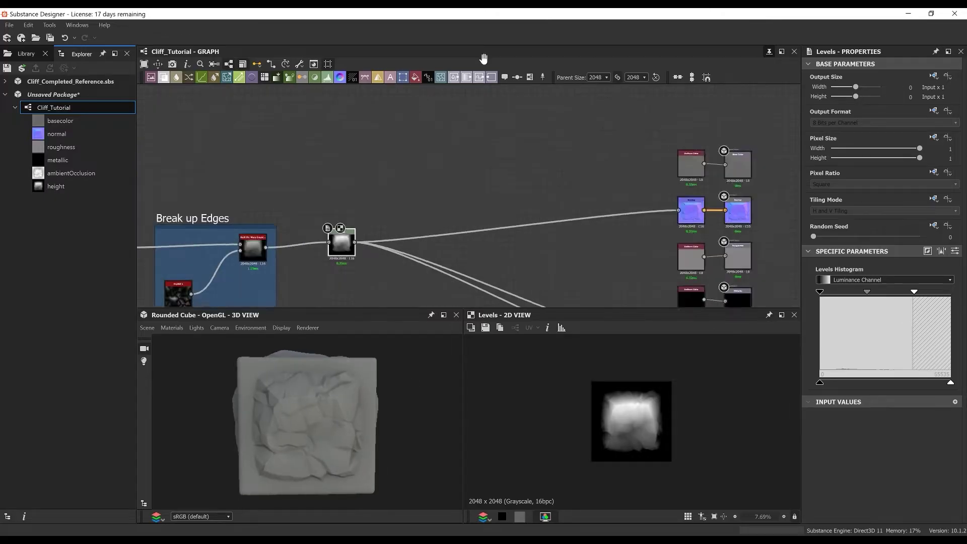
# Frame the new Levels node beside the Break up Edges frame and title the frame "Leveing out white values".
pyautogui.scroll(2, 402, 191)
pyautogui.moveTo(387, 155); pyautogui.dragTo(353, 163)
pyautogui.rightClick(409, 112)
pyautogui.click(454, 144)
pyautogui.write('L')
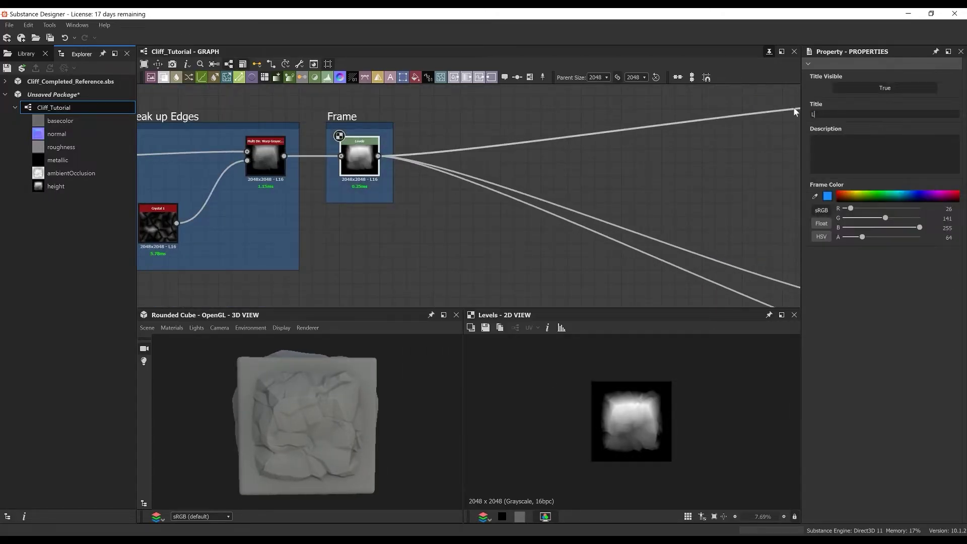
pyautogui.write('eveing out white values')
pyautogui.press('Return')
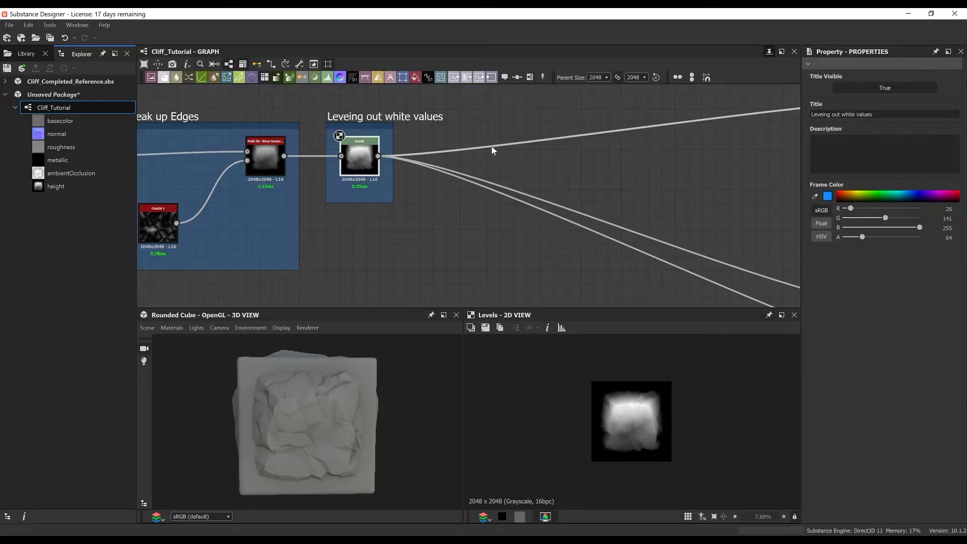
# Add a Blend node after the framed Levels node and connect the Levels output to its background input.
pyautogui.scroll(-3, 492, 150)
pyautogui.moveTo(676, 99); pyautogui.dragTo(425, 141, button='middle')
pyautogui.scroll(-2, 424, 141)
pyautogui.moveTo(466, 242); pyautogui.dragTo(766, 151)
pyautogui.scroll(1, 308, 159)
pyautogui.moveTo(307, 159); pyautogui.dragTo(412, 187, button='middle')
pyautogui.scroll(4, 498, 183)
pyautogui.press('space')
pyautogui.click(520, 198)
pyautogui.moveTo(303, 220); pyautogui.dragTo(436, 155)
pyautogui.moveTo(457, 159); pyautogui.dragTo(572, 207)
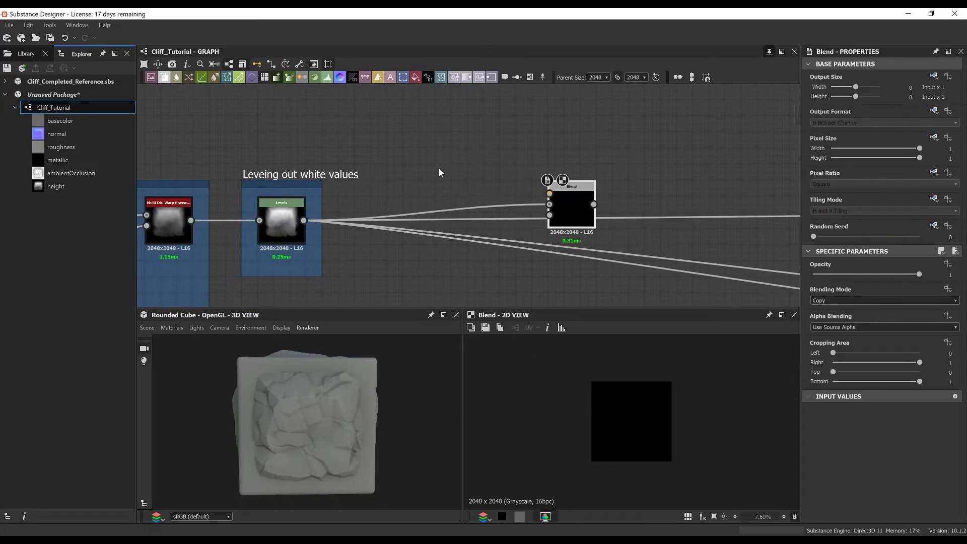
# Add a Cube 3D node above the Levels frame and set its Scale to 0.5.
pyautogui.moveTo(398, 123); pyautogui.dragTo(396, 144, button='middle')
pyautogui.press('space')
pyautogui.write('cube')
pyautogui.press('Return')
pyautogui.scroll(2, 397, 145)
pyautogui.moveTo(612, 402); pyautogui.dragTo(627, 402)
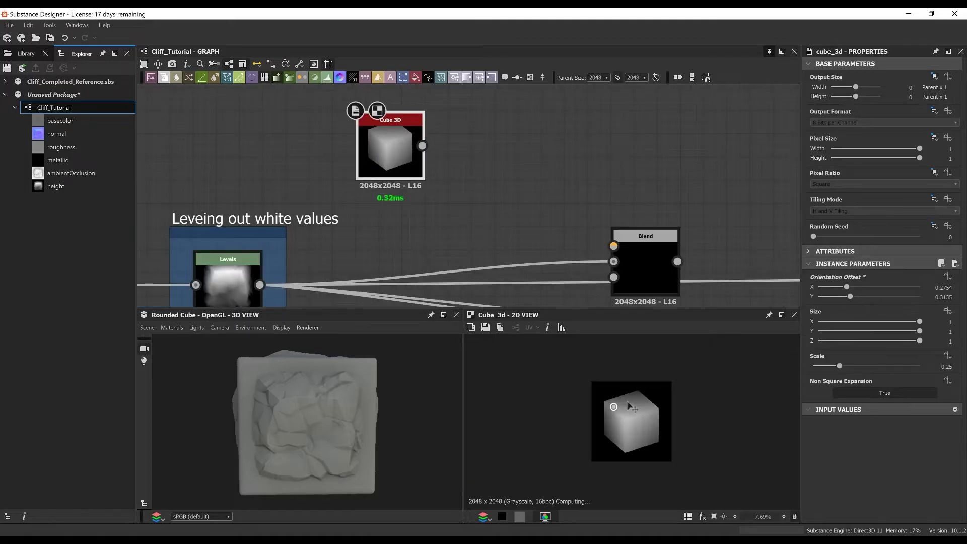
pyautogui.write('0.5')
pyautogui.press('Return')
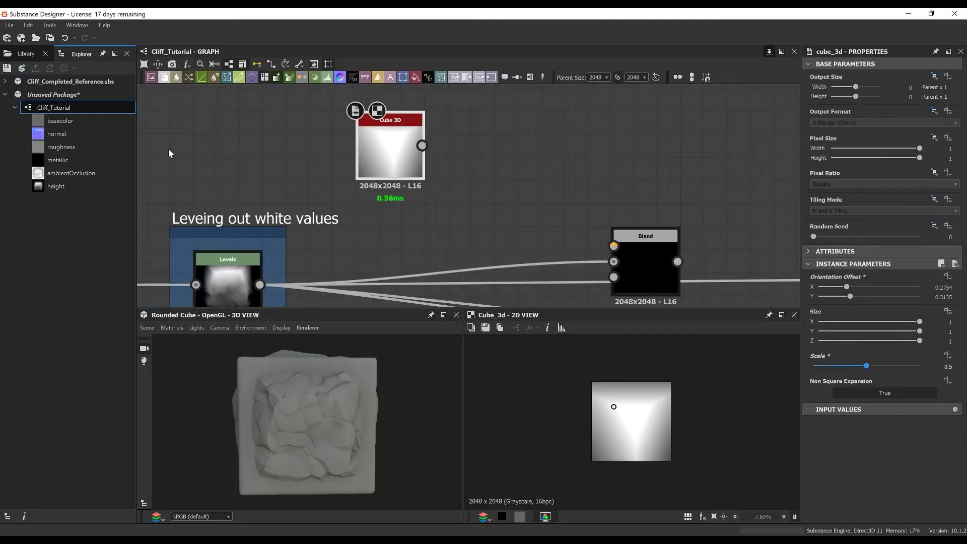
# Set the Cube 3D Orientation Offset to X 0.4104 and Y 0.5224.
pyautogui.write('0.410')
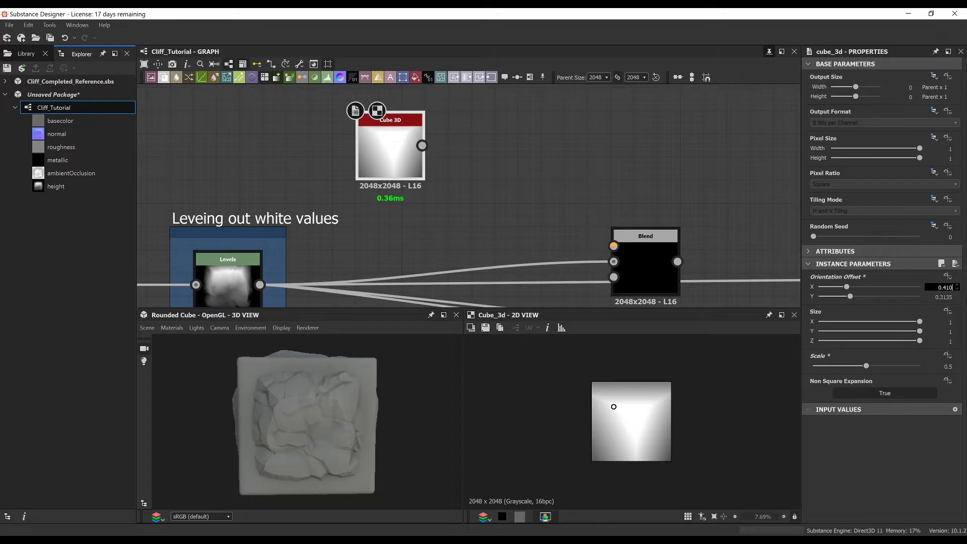
pyautogui.write('4')
pyautogui.press('Return')
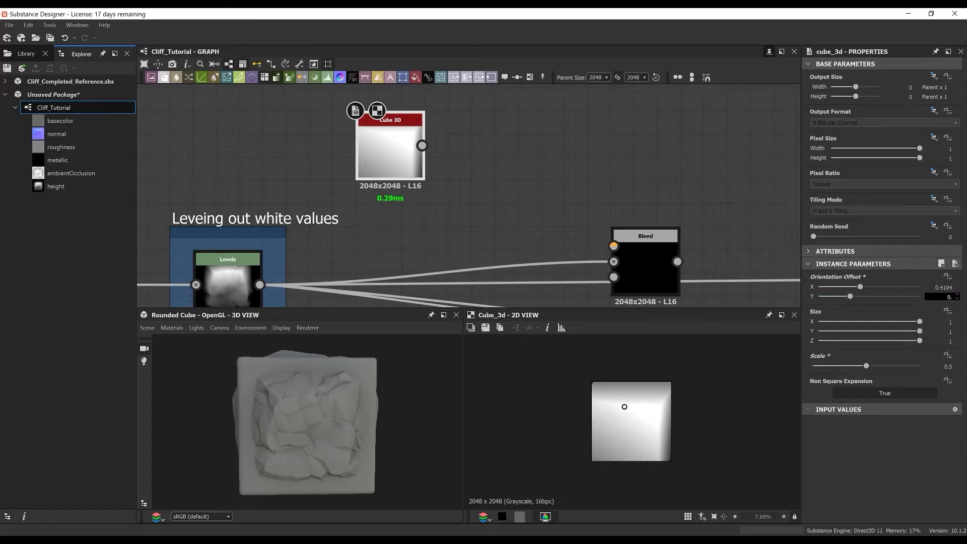
pyautogui.press('Return')
# Feed the Cube 3D gradient into the Blend node's foreground and set the blending mode to Multiply.
pyautogui.moveTo(440, 246); pyautogui.dragTo(399, 222, button='middle')
pyautogui.moveTo(382, 121); pyautogui.dragTo(574, 221)
pyautogui.moveTo(596, 233); pyautogui.dragTo(596, 210)
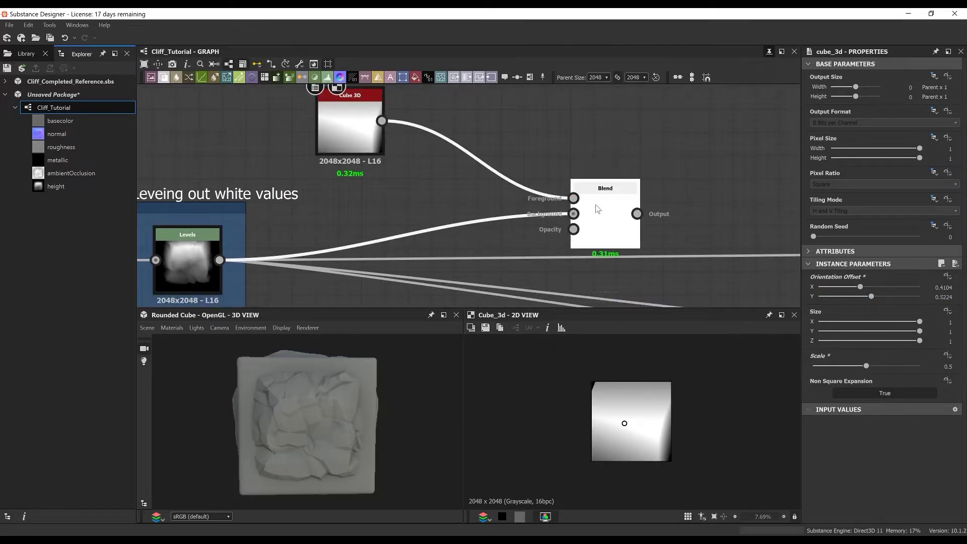
pyautogui.doubleClick(596, 209)
pyautogui.click(852, 300)
pyautogui.click(844, 329)
# Compare the Levels and Blend results, and transfer the Levels node's downstream links to the Blend node, aligned with it.
pyautogui.moveTo(600, 227); pyautogui.dragTo(565, 181, button='middle')
pyautogui.doubleClick(174, 228)
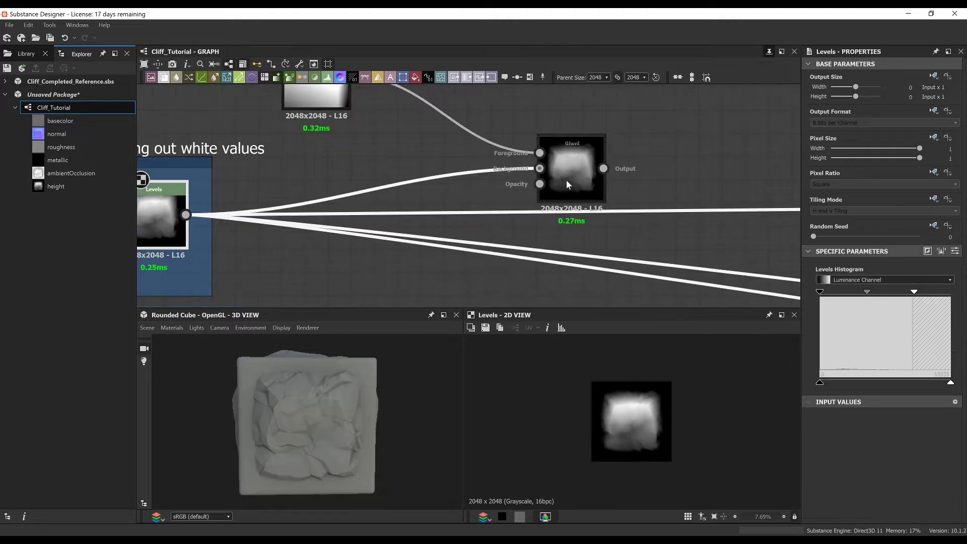
pyautogui.doubleClick(566, 180)
pyautogui.scroll(-5, 532, 214)
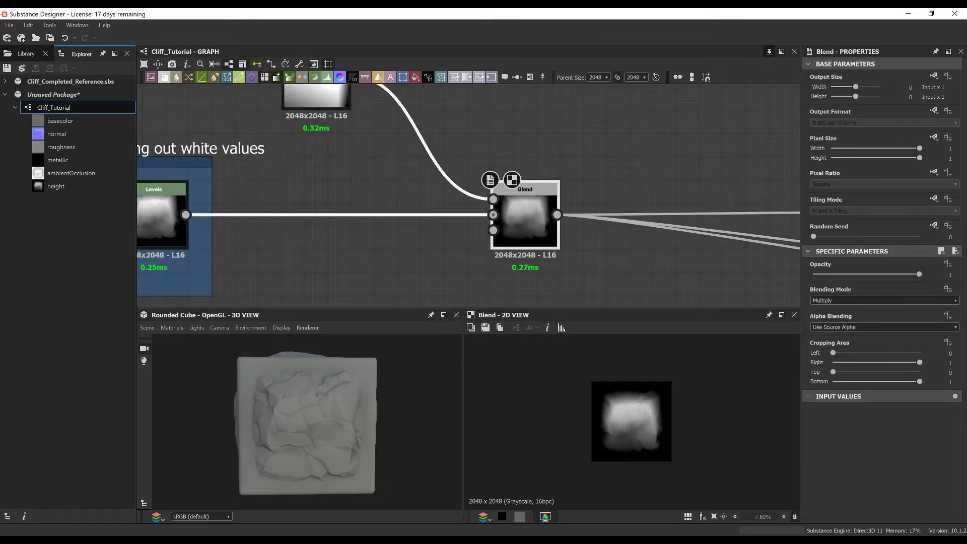
# Frame the Cube 3D and Blend nodes and title the frame "Angle Variation".
pyautogui.moveTo(395, 149); pyautogui.dragTo(522, 272)
pyautogui.rightClick(554, 158)
pyautogui.click(584, 188)
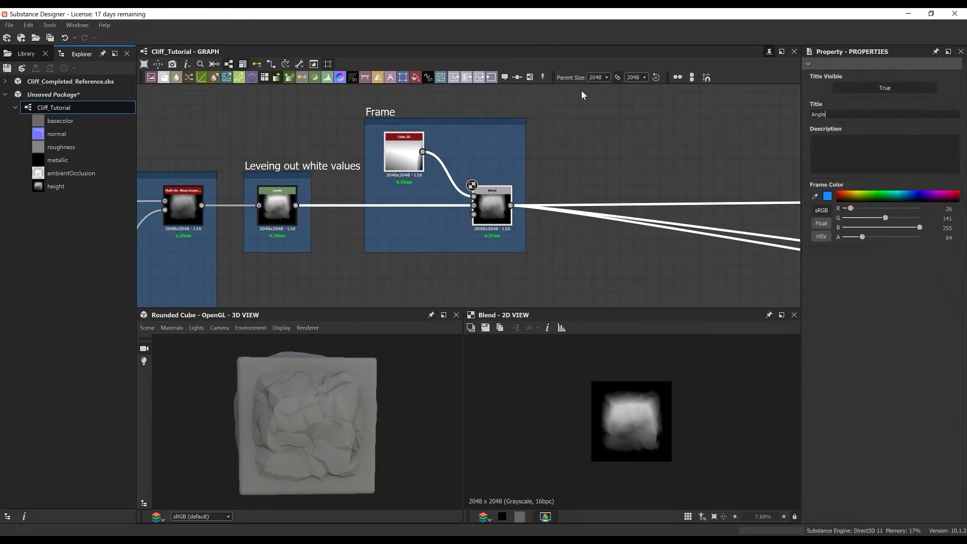
pyautogui.write('Angle Variation')
pyautogui.press('Return')
# Add a Slope Blur Grayscale node after the Angle Variation frame and connect the Blend output to its grayscale input.
pyautogui.scroll(-3, 582, 90)
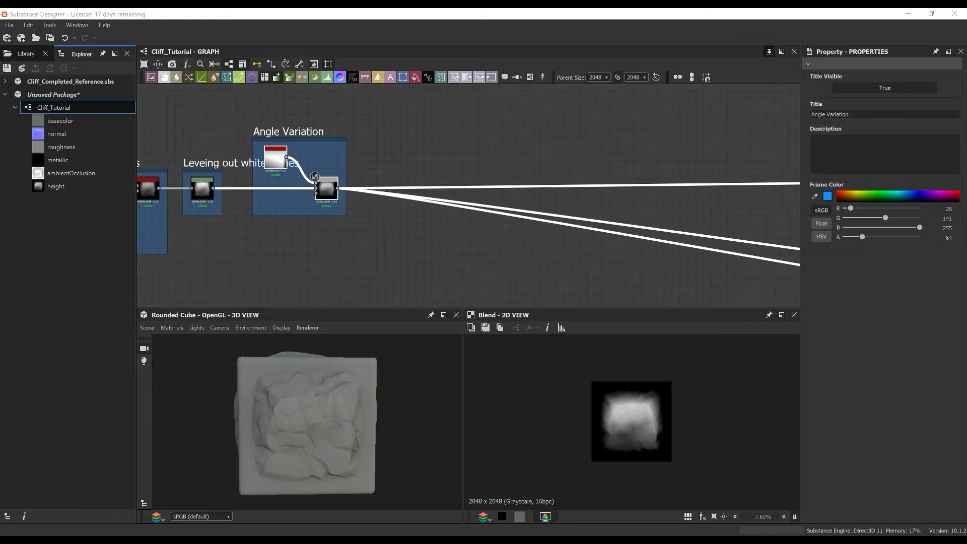
pyautogui.scroll(3, 415, 176)
pyautogui.press('space')
pyautogui.write('slope')
pyautogui.press('Return')
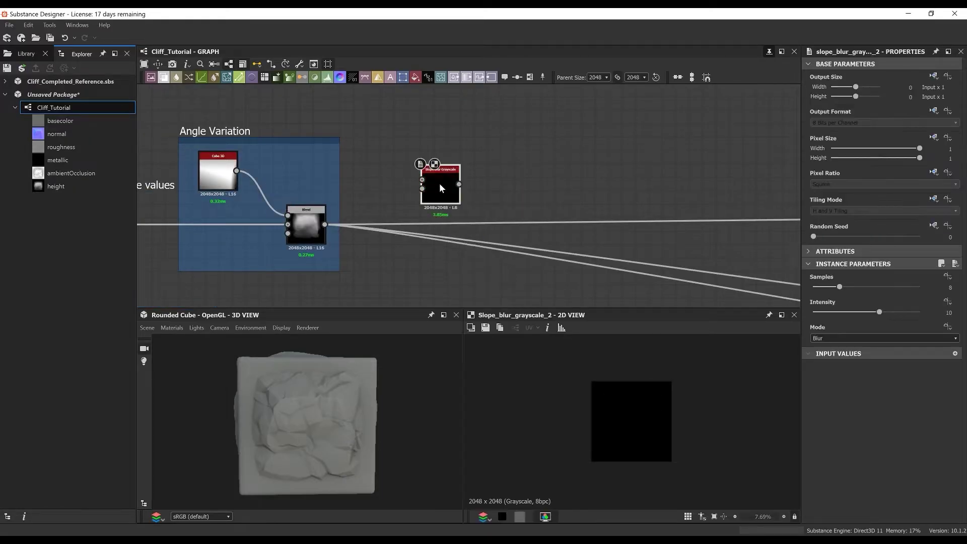
pyautogui.scroll(2, 440, 185)
pyautogui.moveTo(440, 185); pyautogui.dragTo(518, 205)
pyautogui.moveTo(277, 242); pyautogui.dragTo(492, 199)
# Add a Crystal 1 node below the Slope Blur Grayscale with Scale 6 and Disorder 1.
pyautogui.moveTo(483, 240); pyautogui.dragTo(509, 108, button='middle')
pyautogui.press('space')
pyautogui.write('crys')
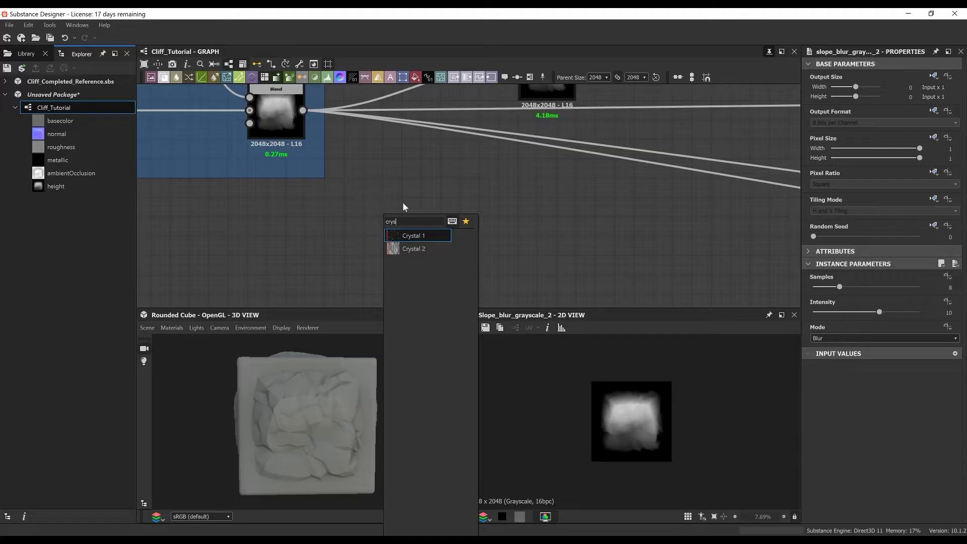
pyautogui.click(416, 239)
pyautogui.scroll(3, 393, 201)
pyautogui.click(949, 287)
pyautogui.write('6')
pyautogui.press('Tab')
pyautogui.write('1')
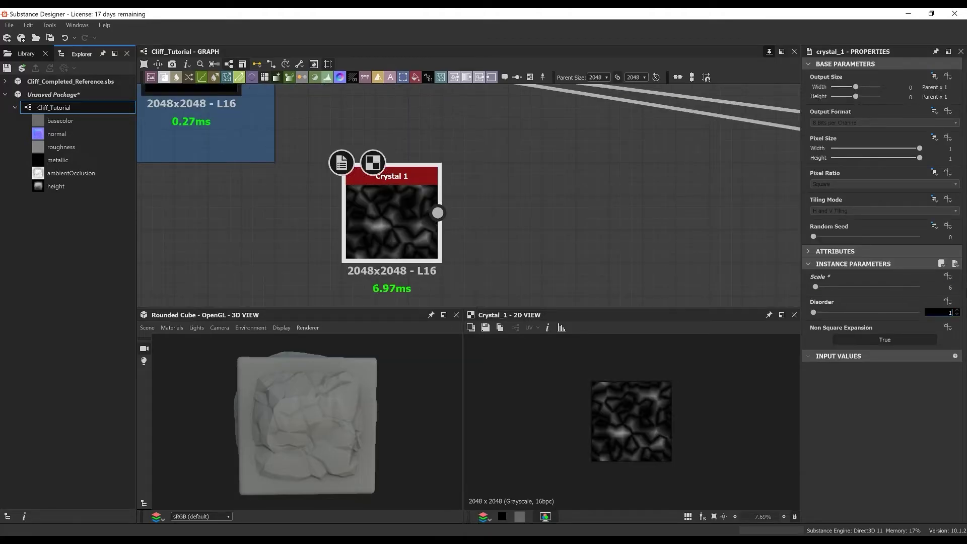
# Add a Transformation 2D node fed by Crystal 1 and stretch the pattern horizontally.
pyautogui.moveTo(438, 212); pyautogui.dragTo(554, 214)
pyautogui.click(569, 228)
pyautogui.scroll(-2, 640, 418)
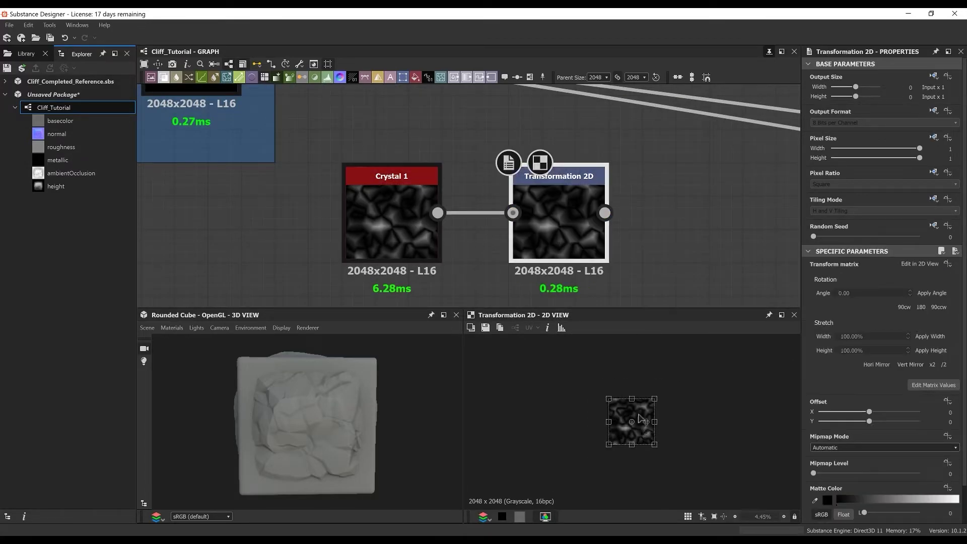
pyautogui.scroll(2, 641, 419)
pyautogui.moveTo(665, 422); pyautogui.dragTo(722, 424)
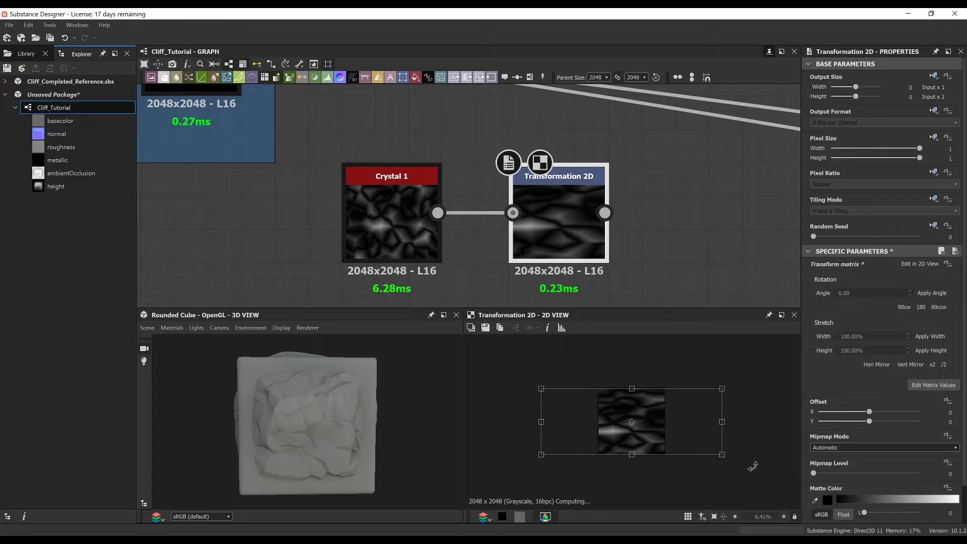
pyautogui.moveTo(753, 467); pyautogui.dragTo(711, 477)
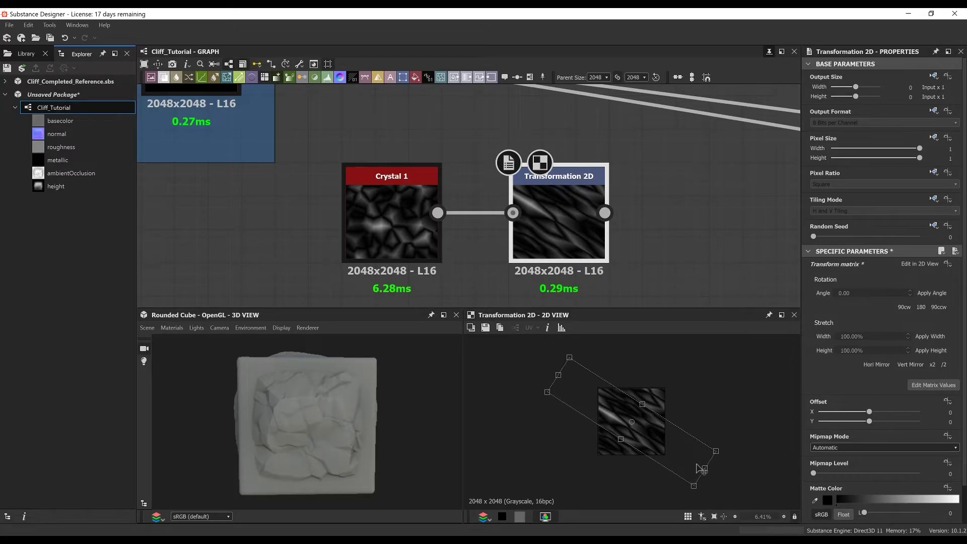
pyautogui.moveTo(697, 465); pyautogui.dragTo(634, 421)
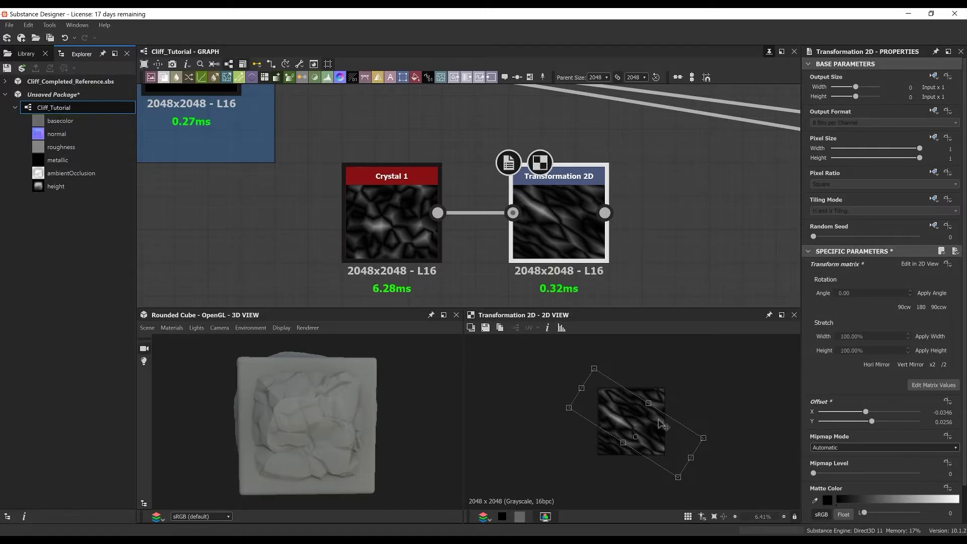
pyautogui.hotkey('ctrl', 'z')
pyautogui.hotkey('ctrl', 'z')
pyautogui.hotkey('ctrl', 'z')
pyautogui.hotkey('ctrl', 'z')
pyautogui.hotkey('ctrl', 'z')
pyautogui.hotkey('ctrl', 'z')
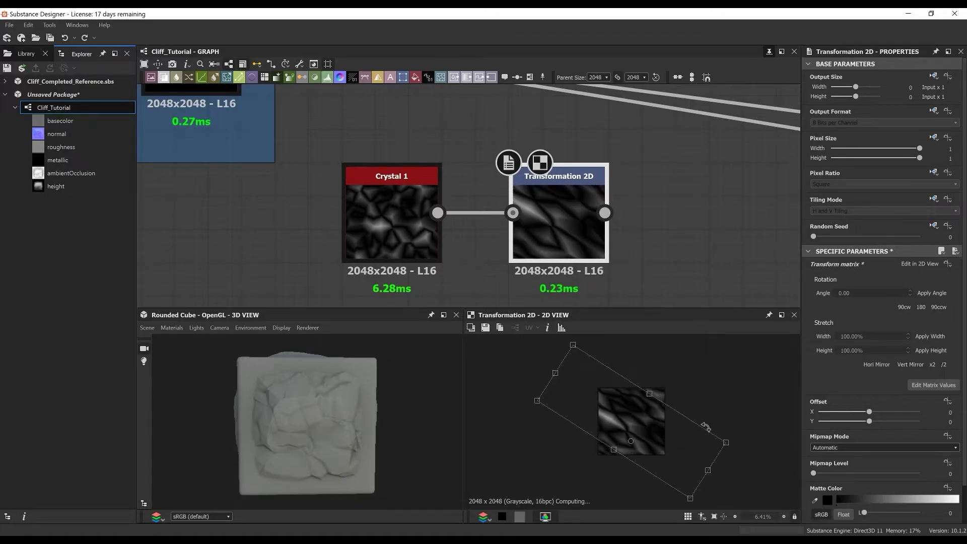
pyautogui.hotkey('ctrl', 'z')
# Resize and rotate the crystal pattern into elongated diagonal streaks and offset it to X -0.1014, Y 0.0509.
pyautogui.moveTo(722, 422); pyautogui.dragTo(675, 422)
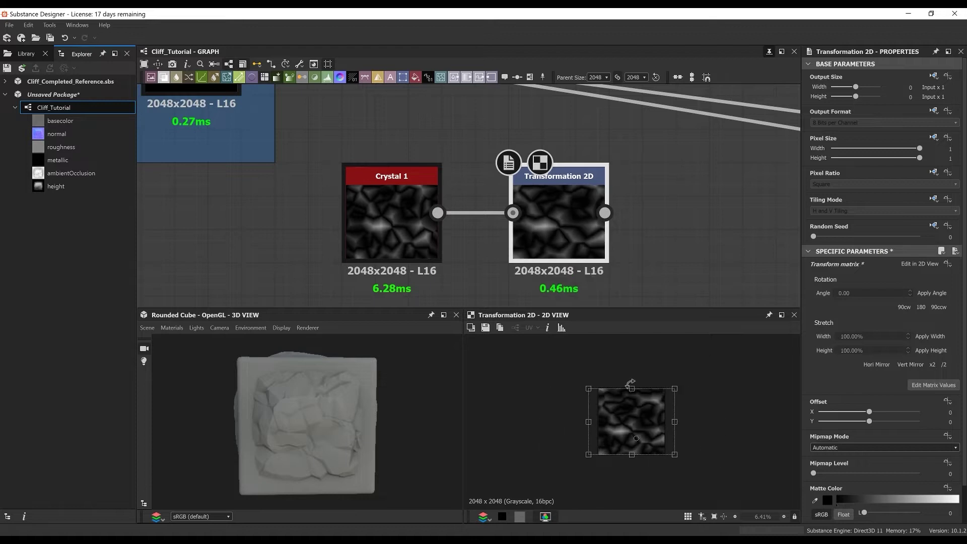
pyautogui.moveTo(632, 388); pyautogui.dragTo(629, 341)
pyautogui.moveTo(722, 456); pyautogui.dragTo(677, 387)
pyautogui.moveTo(622, 433); pyautogui.dragTo(653, 385)
pyautogui.moveTo(653, 360); pyautogui.dragTo(643, 378)
pyautogui.moveTo(648, 423)
pyautogui.mouseDown()
pyautogui.moveTo(651, 446)
pyautogui.moveTo(645, 439)
pyautogui.mouseUp()
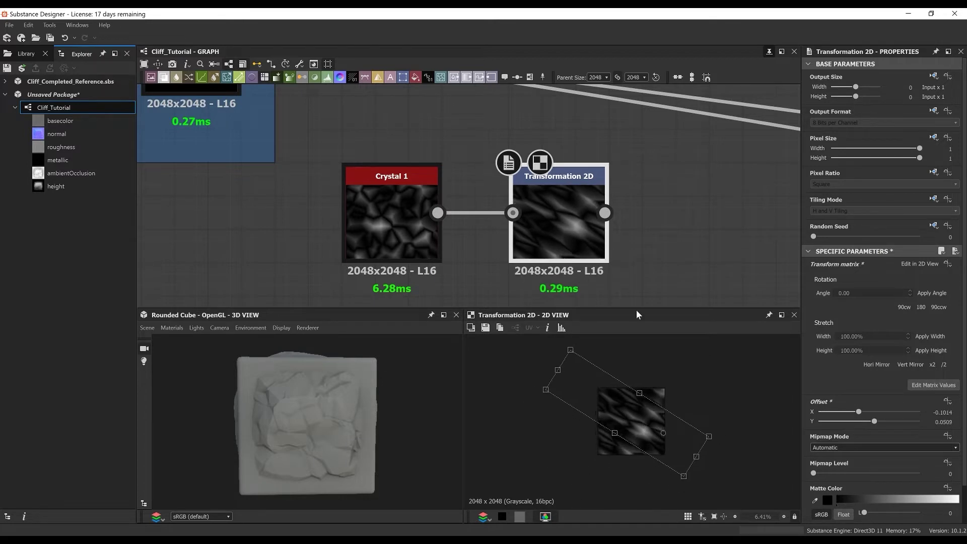
# Connect the Transformation 2D output to the slope input of the Slope Blur Grayscale and preview the blur.
pyautogui.click(630, 217)
pyautogui.scroll(-2, 629, 217)
pyautogui.moveTo(630, 217); pyautogui.dragTo(491, 310, button='middle')
pyautogui.moveTo(487, 307); pyautogui.dragTo(527, 150)
pyautogui.doubleClick(528, 150)
pyautogui.scroll(-2, 528, 150)
pyautogui.moveTo(528, 150); pyautogui.dragTo(543, 138, button='middle')
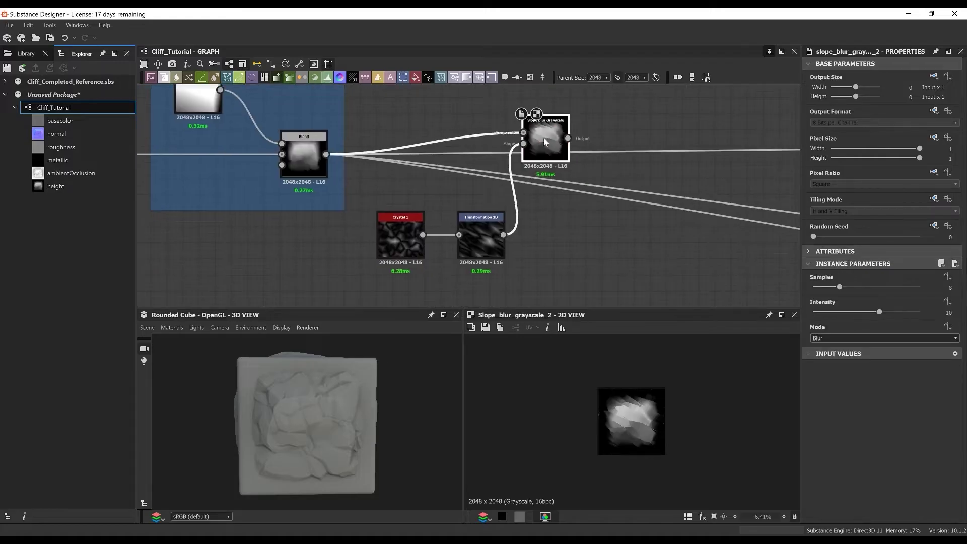
# Set the Slope Blur Grayscale to 32 samples, intensity 1.14 and Max mode.
pyautogui.scroll(3, 627, 395)
pyautogui.scroll(1, 629, 396)
pyautogui.click(950, 288)
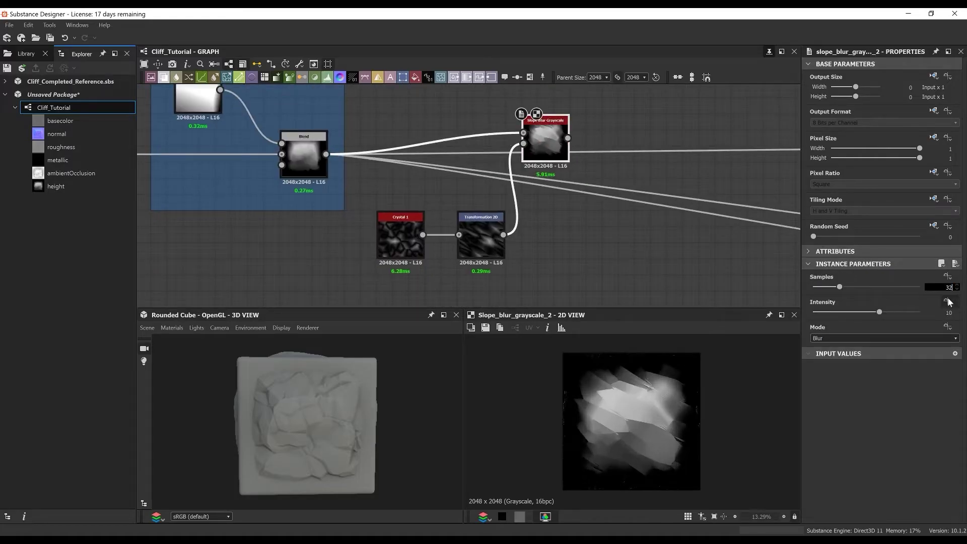
pyautogui.press('Return')
pyautogui.moveTo(880, 312); pyautogui.dragTo(821, 312)
pyautogui.click(863, 341)
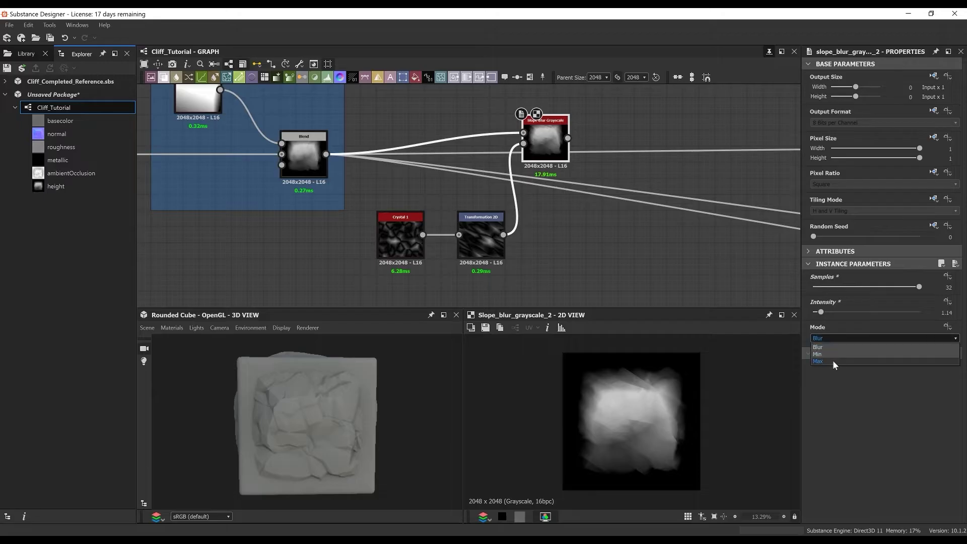
pyautogui.click(833, 363)
# Transfer the Blend's downstream links to the Slope Blur, and frame it with Crystal 1 and Transformation 2D as "Directional Breakup".
pyautogui.keyDown('shift'); pyautogui.moveTo(326, 154); pyautogui.dragTo(568, 138); pyautogui.keyUp('shift')
pyautogui.scroll(-2, 540, 175)
pyautogui.moveTo(428, 115); pyautogui.dragTo(576, 266)
pyautogui.moveTo(546, 152); pyautogui.dragTo(545, 162)
pyautogui.rightClick(552, 119)
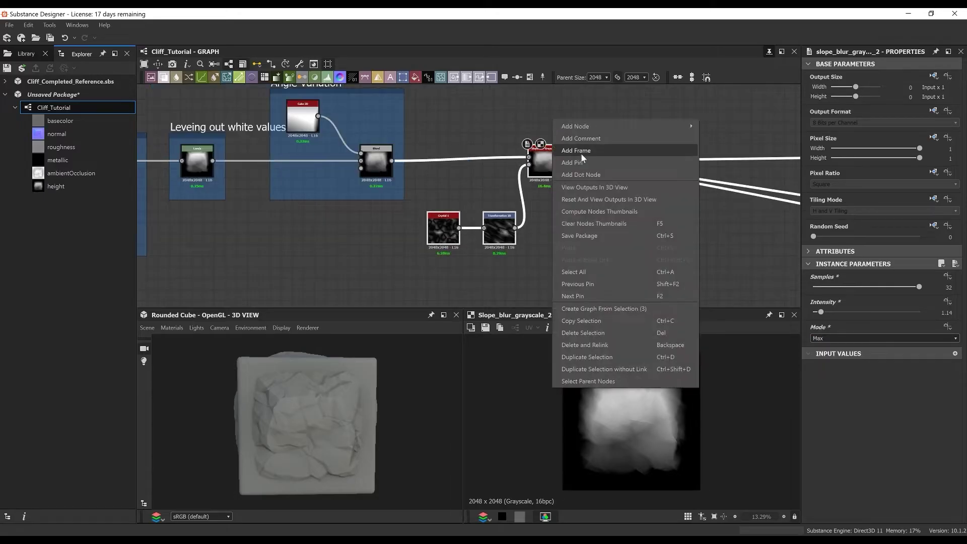
pyautogui.click(576, 150)
pyautogui.write('Directional Breakup')
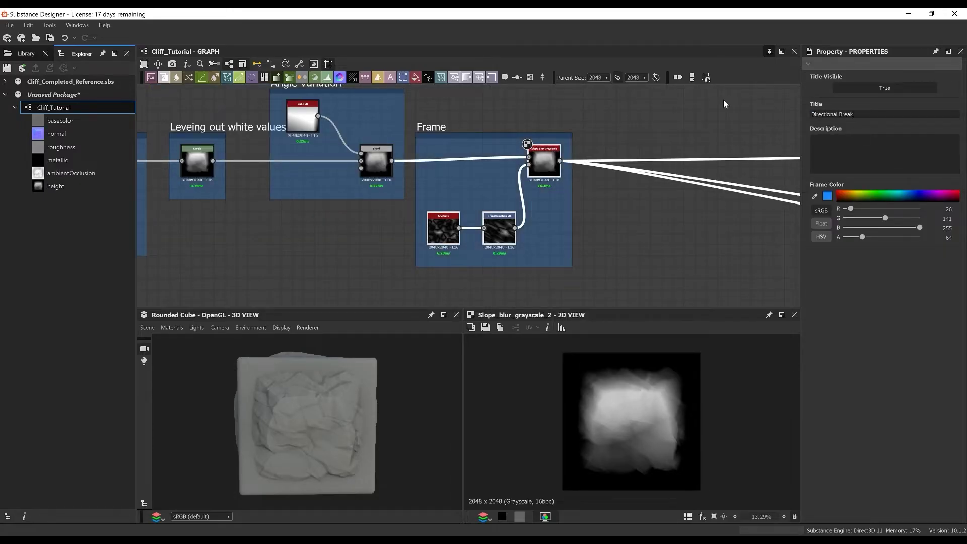
pyautogui.press('Return')
# Add a Multi Directional Warp Grayscale node after the Directional Breakup frame and feed it the Slope Blur output.
pyautogui.moveTo(668, 137); pyautogui.dragTo(486, 171, button='middle')
pyautogui.click(516, 152)
pyautogui.press('space')
pyautogui.write('multi')
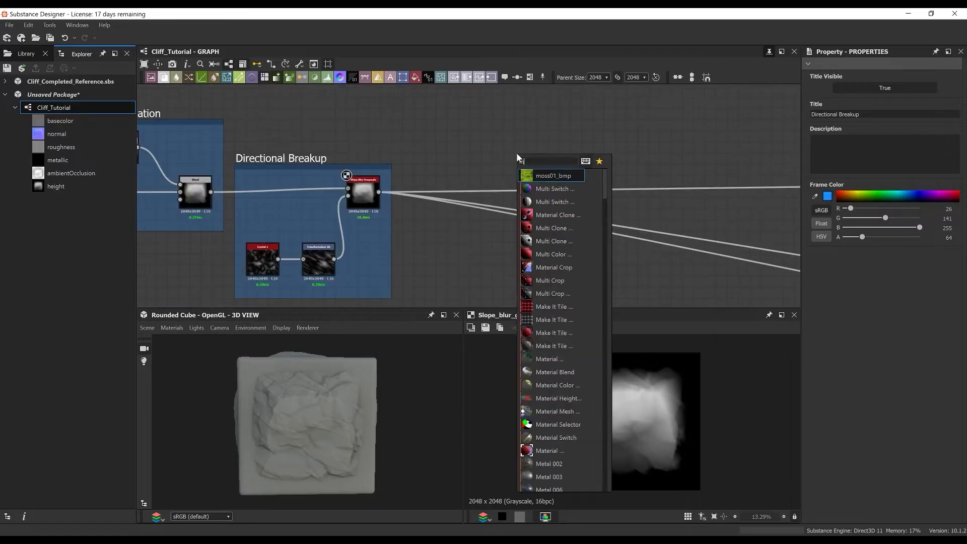
pyautogui.click(533, 220)
pyautogui.scroll(3, 524, 163)
pyautogui.doubleClick(551, 171)
pyautogui.moveTo(552, 170); pyautogui.dragTo(552, 189)
pyautogui.moveTo(312, 227); pyautogui.dragTo(530, 182)
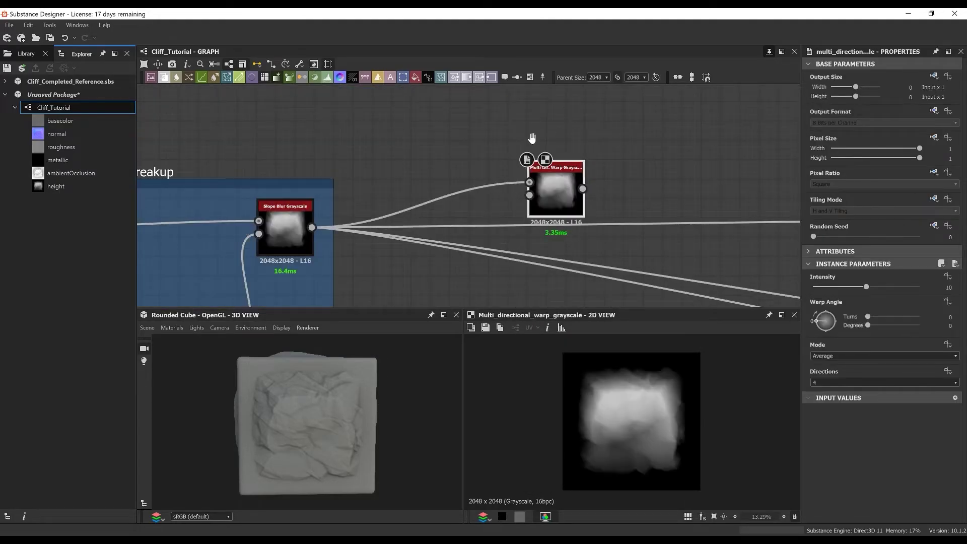
# Add a Perlin Noise node below the warp with Scale 6 and Disorder 1.
pyautogui.moveTo(533, 140); pyautogui.dragTo(540, 68, button='middle')
pyautogui.press('space')
pyautogui.write('perl')
pyautogui.press('Return')
pyautogui.doubleClick(443, 255)
pyautogui.click(949, 287)
pyautogui.write('6')
pyautogui.press('Tab')
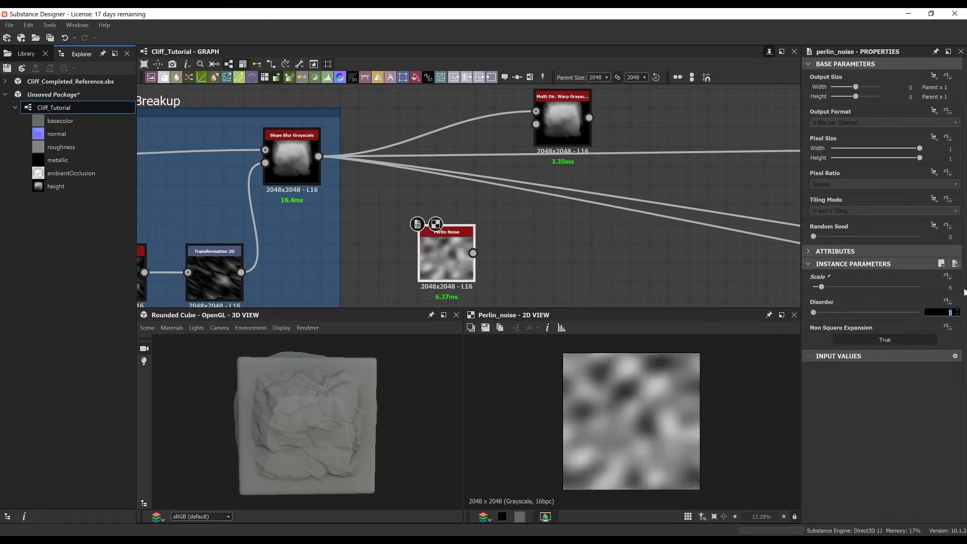
pyautogui.write('1')
pyautogui.press('Return')
# Drive the warp with the Perlin Noise, using Max mode, intensity 17.11 and a 6 degree warp angle.
pyautogui.moveTo(444, 259); pyautogui.dragTo(536, 123)
pyautogui.doubleClick(563, 119)
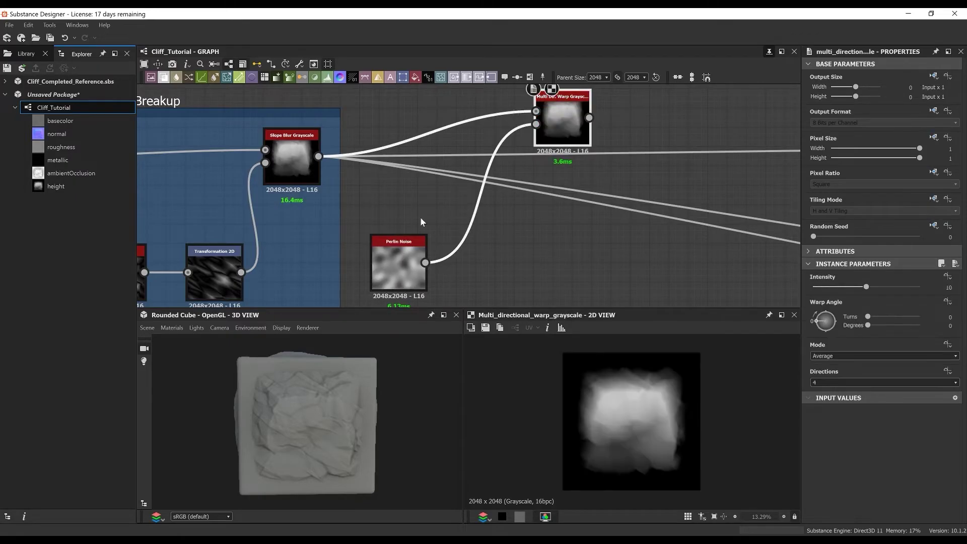
pyautogui.press('Return')
pyautogui.click(927, 358)
pyautogui.click(841, 378)
pyautogui.doubleClick(292, 159)
# Line up the warp with the Slope Blur and frame it with the Perlin Noise, titled "Subtle Warp".
pyautogui.moveTo(563, 124); pyautogui.dragTo(548, 162)
pyautogui.click(549, 143)
pyautogui.rightClick(621, 234)
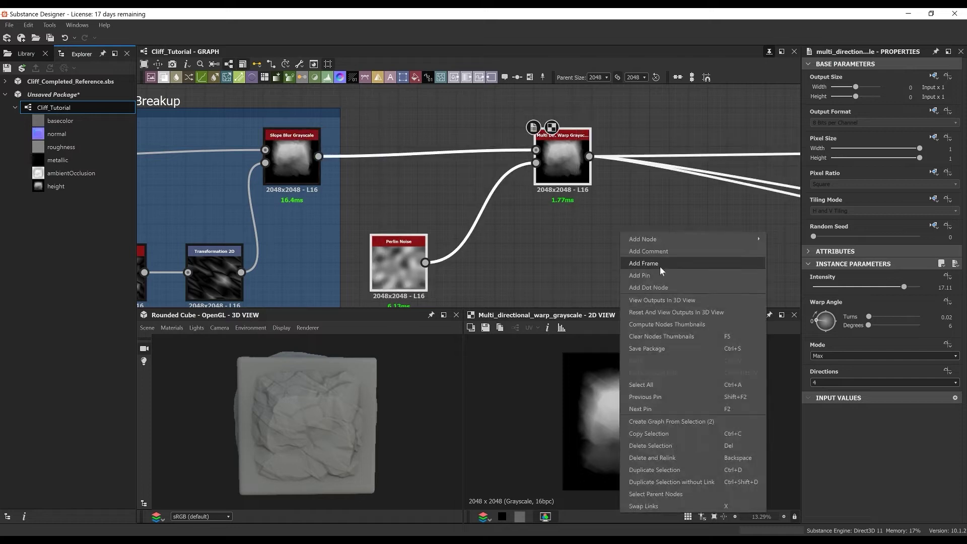
pyautogui.click(662, 264)
pyautogui.write('Subtle Warp')
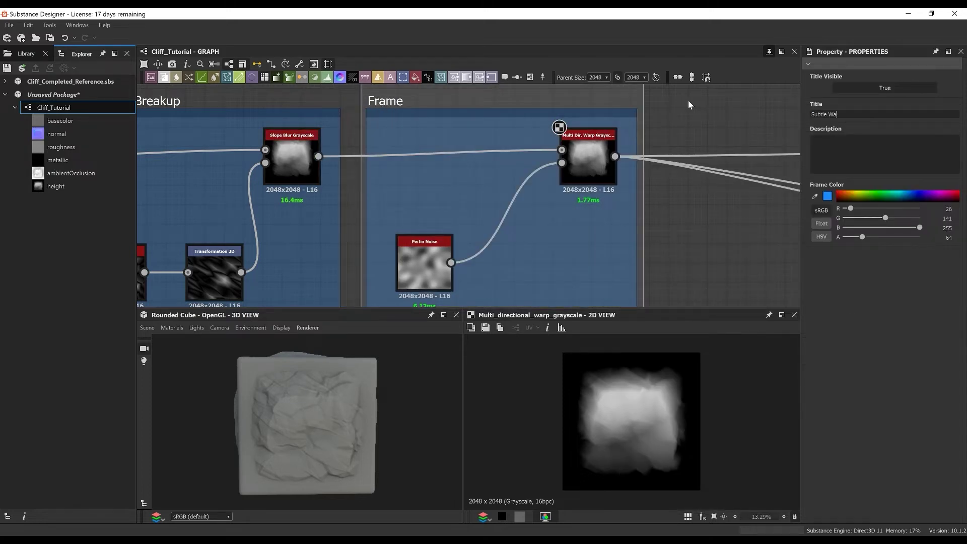
pyautogui.press('Return')
# Add a Crystal 2 node above the links leaving the Subtle Warp frame and preview it.
pyautogui.scroll(-4, 712, 231)
pyautogui.moveTo(712, 232); pyautogui.dragTo(373, 174, button='middle')
pyautogui.moveTo(424, 146); pyautogui.dragTo(386, 202, button='middle')
pyautogui.scroll(2, 356, 132)
pyautogui.press('space')
pyautogui.write('cry')
pyautogui.click(384, 163)
pyautogui.scroll(3, 364, 151)
pyautogui.doubleClick(364, 150)
pyautogui.moveTo(364, 150); pyautogui.dragTo(349, 150)
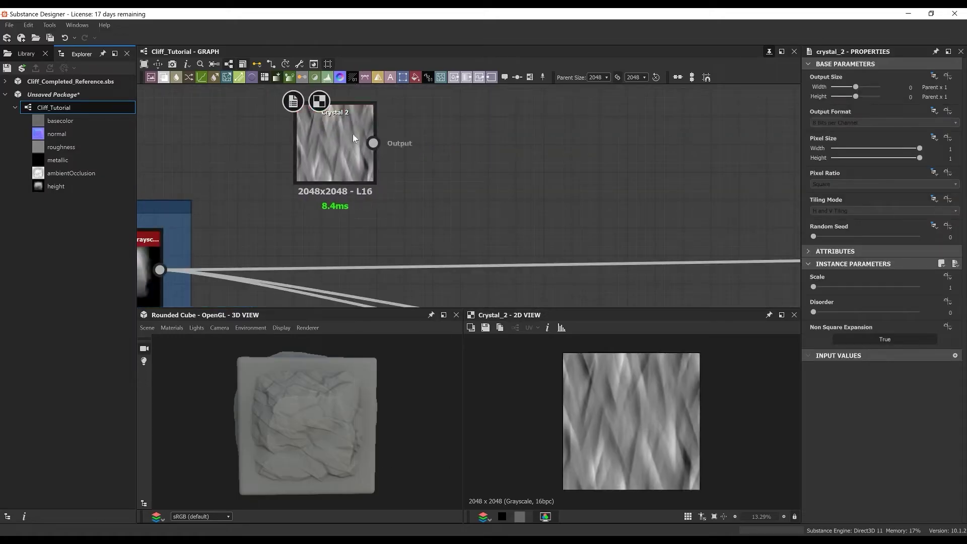
# Add a Directional Blur after the Crystal 2 node with intensity 20 and an angle of 90 degrees, placed close beside it.
pyautogui.press('space')
pyautogui.press('Escape')
pyautogui.press('space')
pyautogui.write('direc')
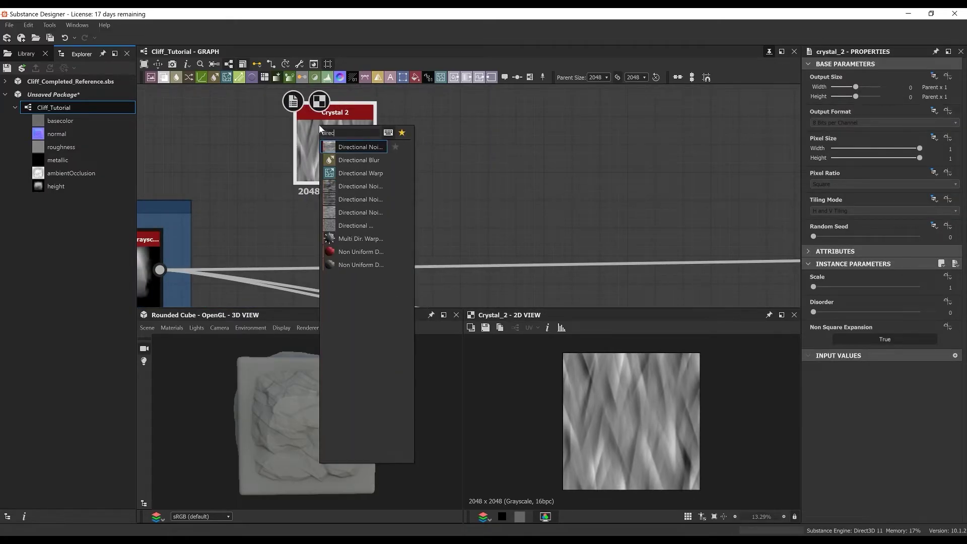
pyautogui.click(360, 160)
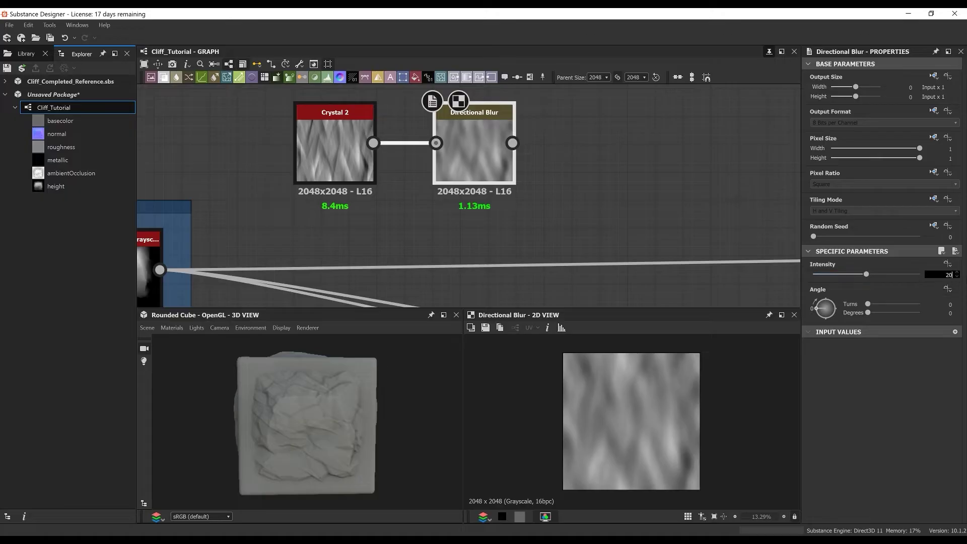
pyautogui.click(943, 304)
pyautogui.write('9')
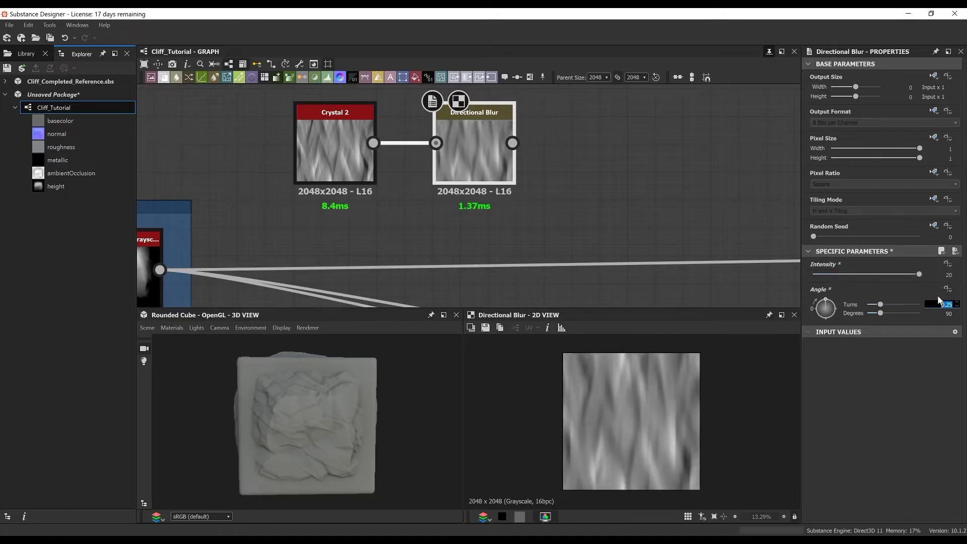
pyautogui.moveTo(480, 183)
pyautogui.mouseDown()
pyautogui.moveTo(452, 171)
pyautogui.moveTo(467, 184)
pyautogui.mouseUp()
# Add a Transformation 2D after the Directional Blur, squeezing its width and rotating it so the streaks run diagonally downward to the right.
pyautogui.press('t')
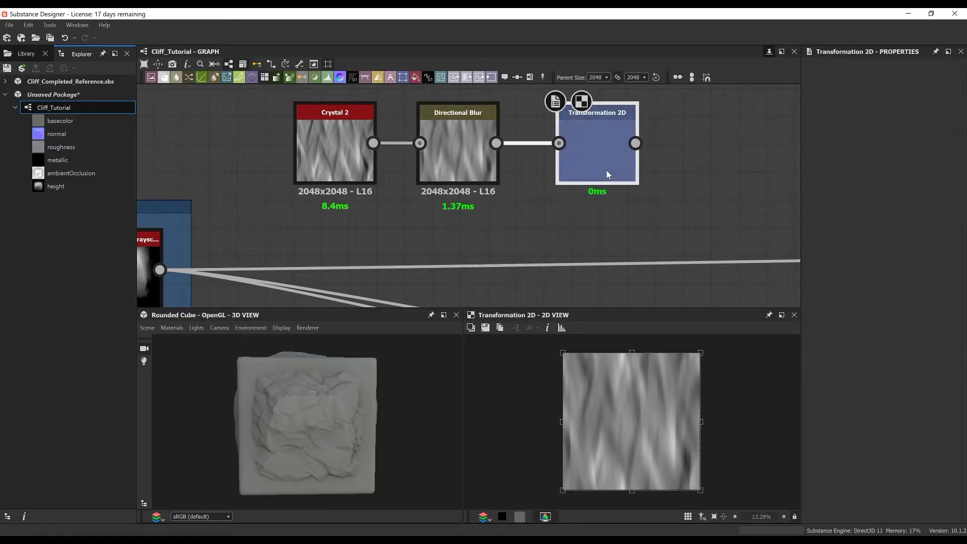
pyautogui.moveTo(701, 426); pyautogui.dragTo(656, 429)
pyautogui.moveTo(658, 349); pyautogui.dragTo(672, 347)
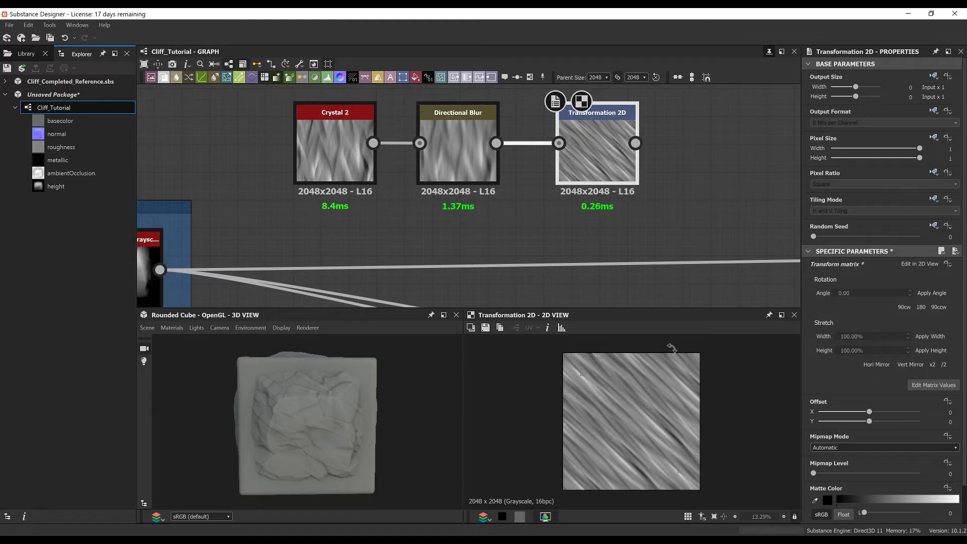
# Add a Blur HQ Grayscale after the Transformation 2D with Intensity 2 and Quality 1.
pyautogui.moveTo(598, 160); pyautogui.dragTo(460, 129, button='middle')
pyautogui.press('space')
pyautogui.write('blur')
pyautogui.press('Down')
pyautogui.press('Return')
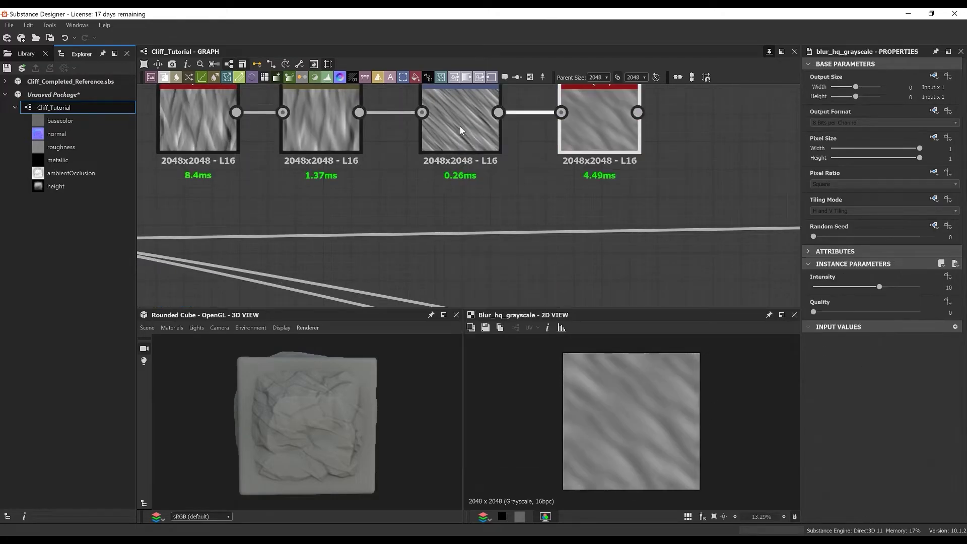
pyautogui.write('2')
pyautogui.press('Tab')
pyautogui.press('Tab')
pyautogui.write('1')
pyautogui.press('Return')
# Add a Levels node after the Blur HQ Grayscale and pull its black and white input points close together for high-contrast streaks.
pyautogui.moveTo(610, 116); pyautogui.dragTo(467, 156, button='middle')
pyautogui.press('space')
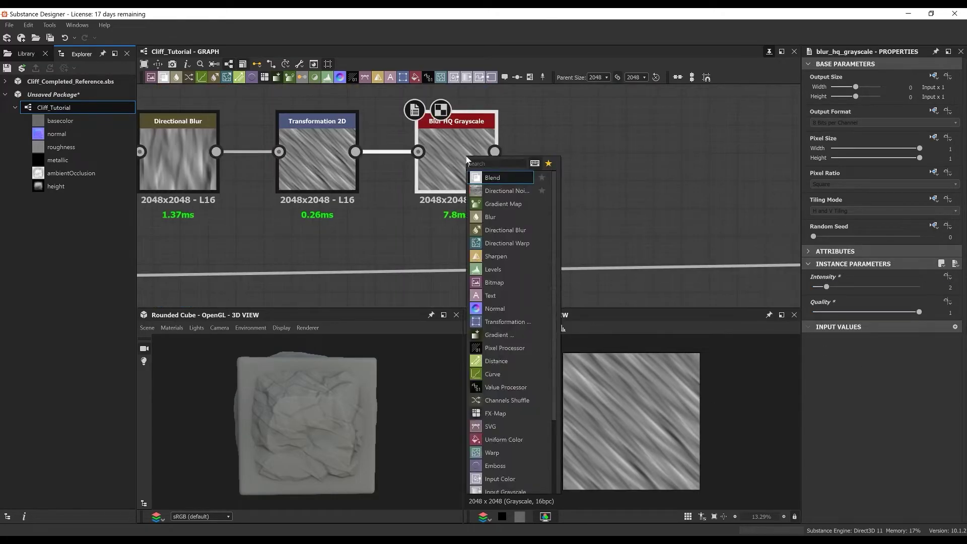
pyautogui.write('lev')
pyautogui.moveTo(951, 291); pyautogui.dragTo(895, 291)
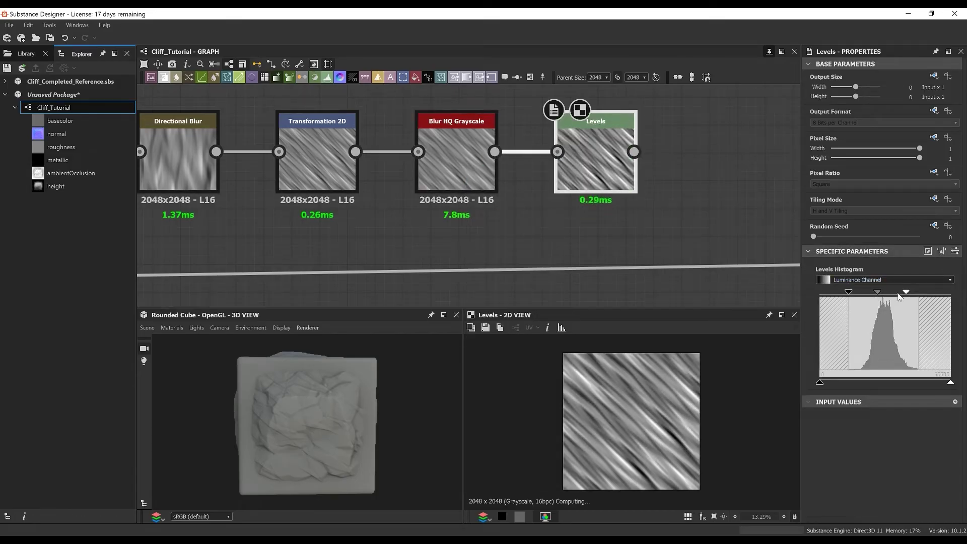
pyautogui.moveTo(820, 291); pyautogui.dragTo(875, 292)
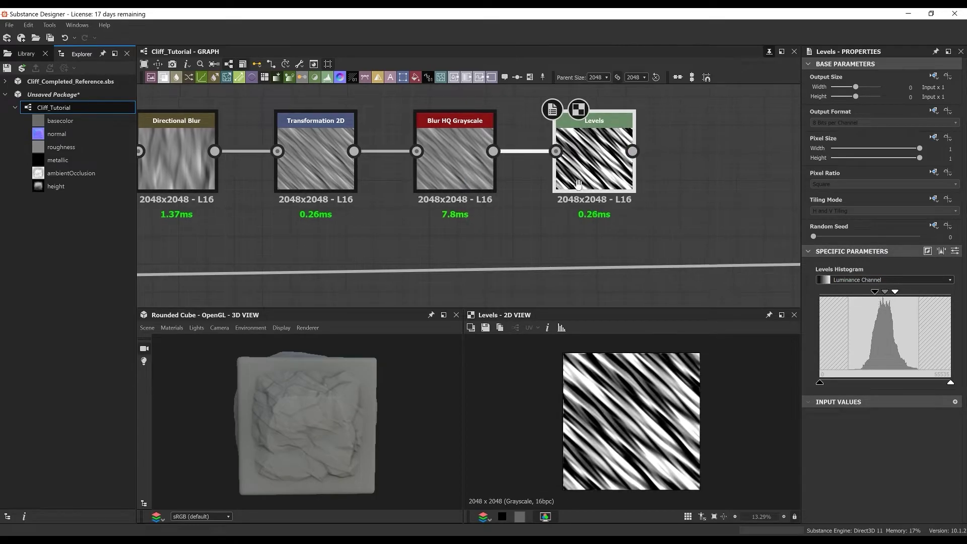
# Add a Blend node fed by the Levels and arrange it with the Crystal 2 chain above the Subtle Warp's outgoing links.
pyautogui.scroll(-3, 532, 251)
pyautogui.press('space')
pyautogui.write('ble')
pyautogui.press('Return')
pyautogui.moveTo(434, 155); pyautogui.dragTo(513, 232)
pyautogui.scroll(-2, 322, 257)
pyautogui.moveTo(322, 257); pyautogui.dragTo(425, 189, button='middle')
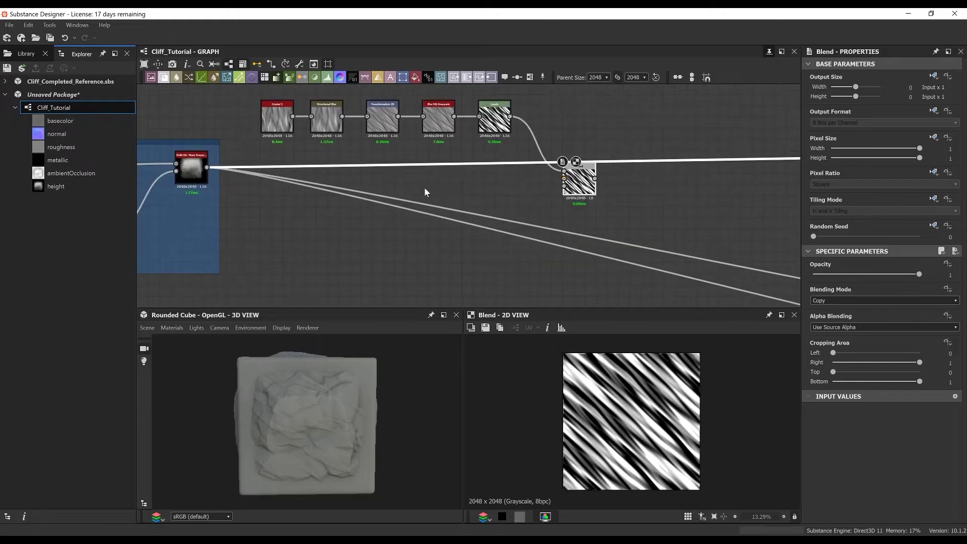
pyautogui.moveTo(579, 192); pyautogui.dragTo(581, 156)
pyautogui.moveTo(579, 156); pyautogui.dragTo(596, 233, button='middle')
pyautogui.moveTo(502, 216); pyautogui.dragTo(266, 150)
pyautogui.moveTo(395, 196); pyautogui.dragTo(390, 153)
pyautogui.moveTo(594, 226); pyautogui.dragTo(594, 205)
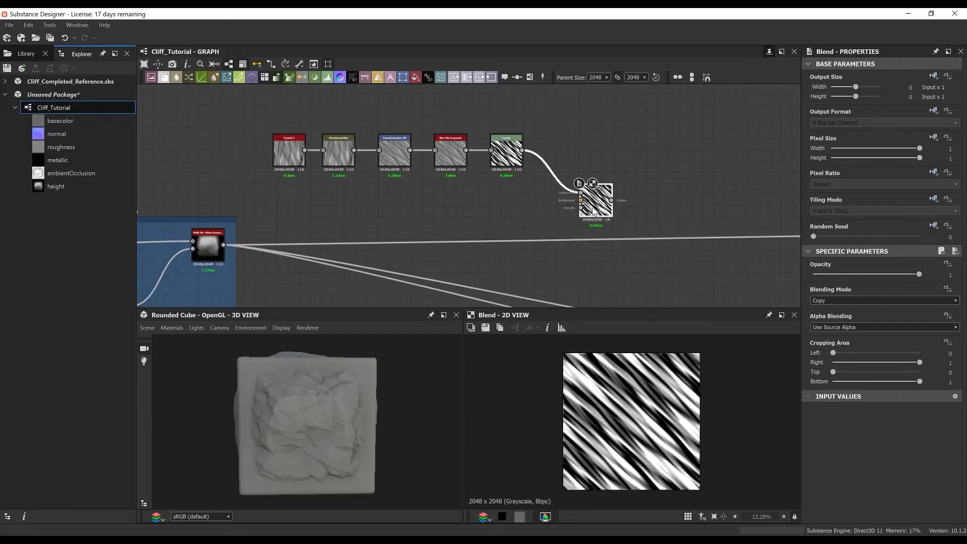
# Connect the Subtle Warp result to the Blend's background and set the opacity to 0.02.
pyautogui.moveTo(225, 245); pyautogui.dragTo(581, 201)
pyautogui.scroll(2, 581, 200)
pyautogui.moveTo(581, 201); pyautogui.dragTo(467, 173, button='middle')
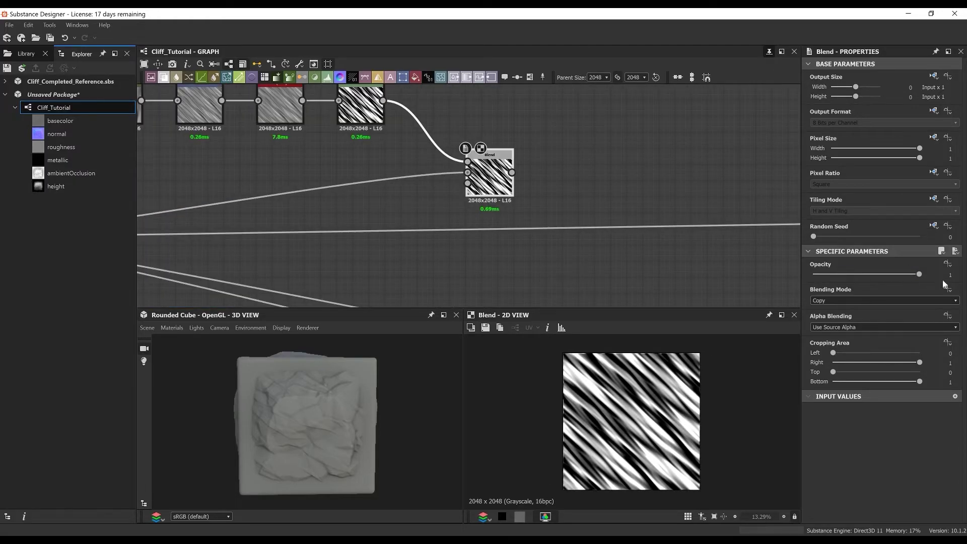
pyautogui.write('0.02')
pyautogui.press('Return')
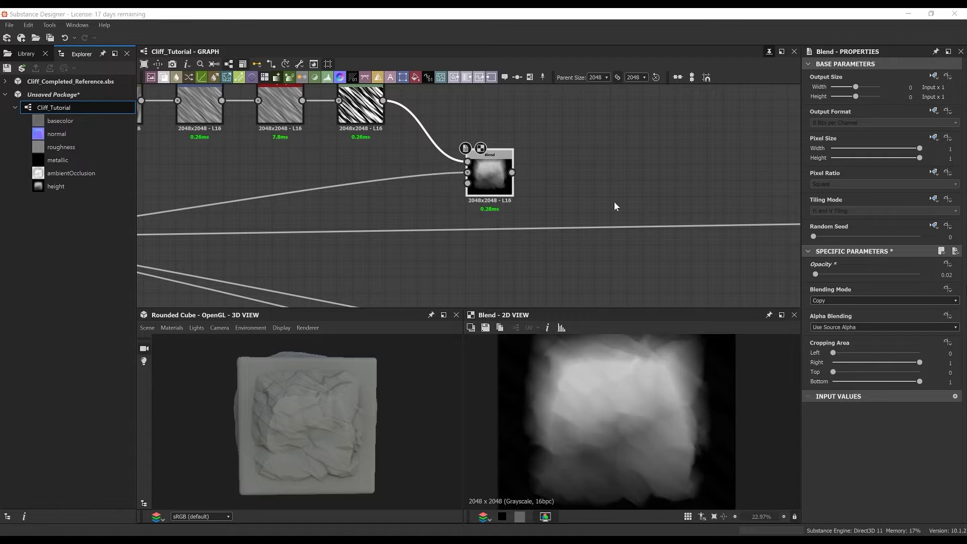
# Add a second Blend after the first one, using the Subtle Warp result as its background.
pyautogui.moveTo(617, 206); pyautogui.dragTo(500, 100, button='middle')
pyautogui.press('space')
pyautogui.click(534, 179)
pyautogui.moveTo(534, 180); pyautogui.dragTo(582, 233, button='middle')
pyautogui.moveTo(561, 222); pyautogui.dragTo(560, 206)
pyautogui.scroll(-1, 557, 207)
pyautogui.moveTo(378, 192); pyautogui.dragTo(564, 208, button='middle')
pyautogui.moveTo(183, 204); pyautogui.dragTo(734, 218)
pyautogui.moveTo(741, 215); pyautogui.dragTo(686, 187)
pyautogui.scroll(2, 686, 187)
pyautogui.moveTo(633, 133); pyautogui.dragTo(675, 182)
pyautogui.moveTo(681, 277); pyautogui.dragTo(518, 258, button='middle')
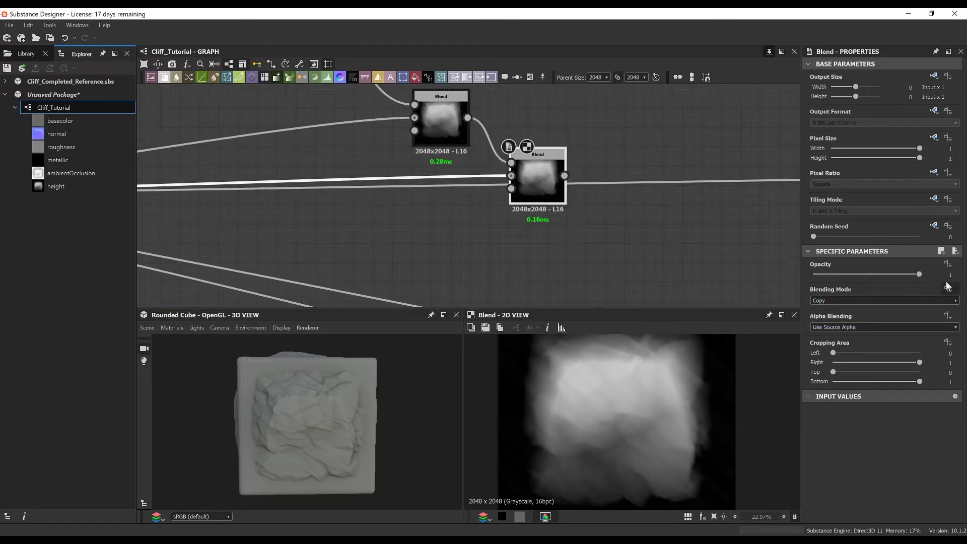
# Set the second Blend to Min (Darken) with opacity 0.16 and compare its preview with the Subtle Warp result.
pyautogui.click(869, 301)
pyautogui.click(848, 352)
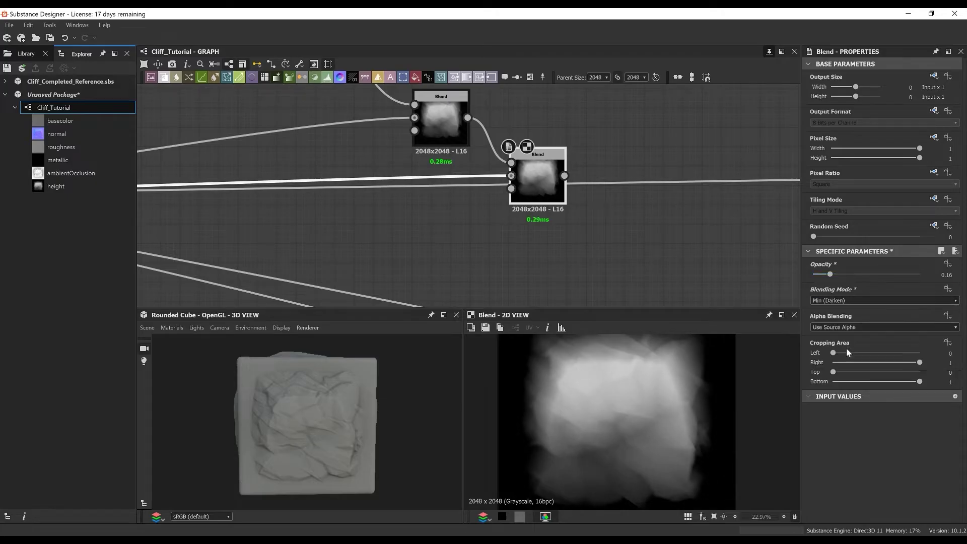
pyautogui.scroll(-3, 425, 151)
pyautogui.moveTo(425, 151); pyautogui.dragTo(568, 146, button='middle')
pyautogui.doubleClick(192, 169)
pyautogui.doubleClick(634, 164)
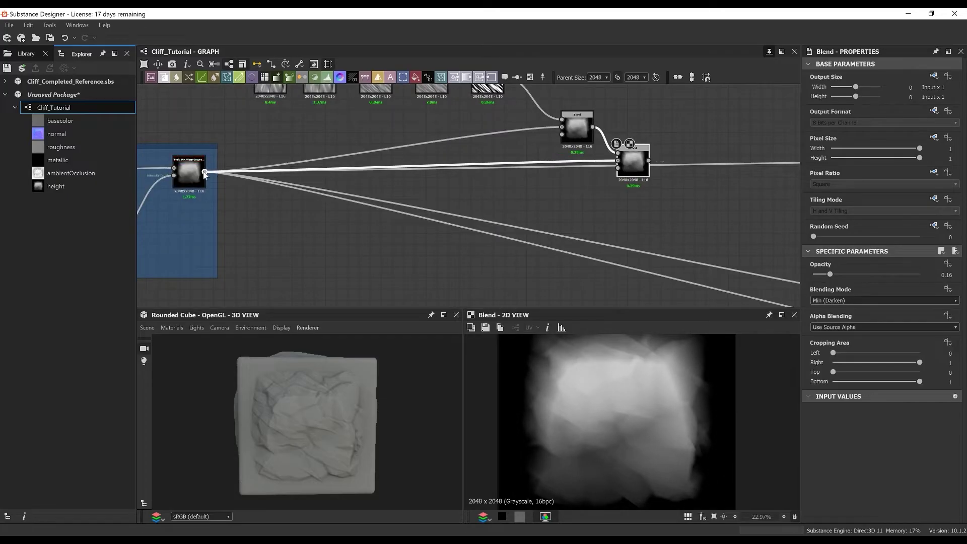
# Move the warp's downstream output links to the second Blend and add a dot node on the first Blend's background link.
pyautogui.keyDown('shift'); pyautogui.moveTo(205, 172); pyautogui.dragTo(638, 170); pyautogui.keyUp('shift')
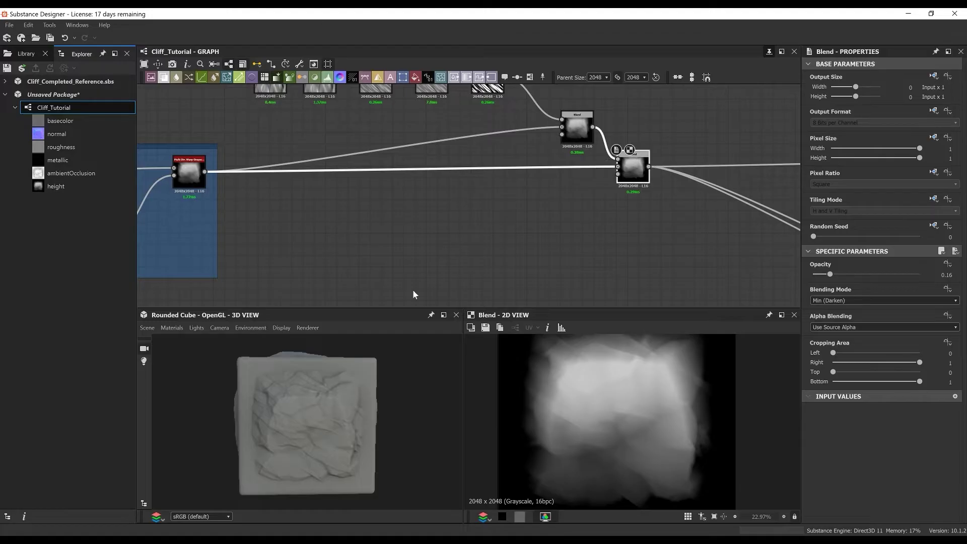
pyautogui.scroll(3, 650, 156)
pyautogui.scroll(-3, 474, 131)
pyautogui.scroll(-4, 385, 217)
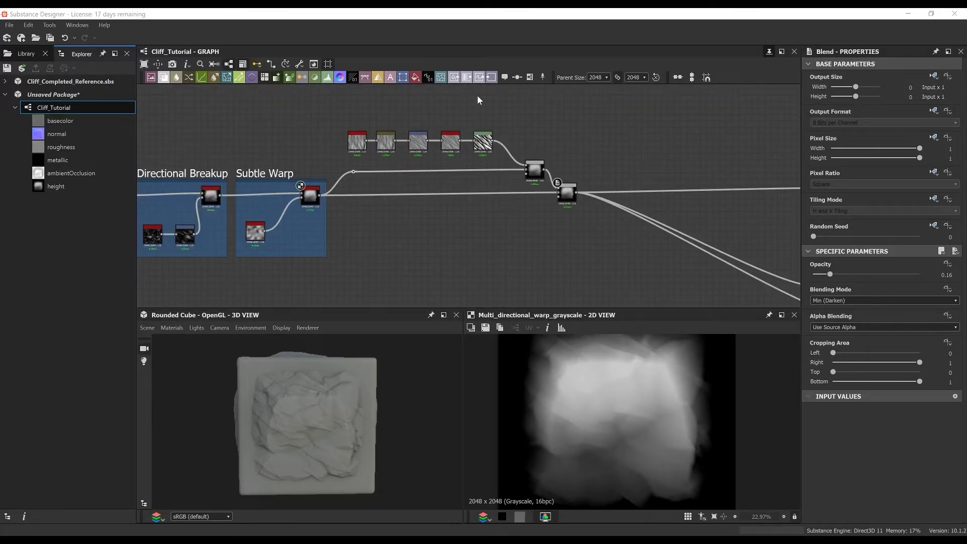
# Frame the Crystal 2 chain and both Blends, and title the frame "Subtle Directional Noise".
pyautogui.moveTo(568, 196); pyautogui.dragTo(512, 191, button='middle')
pyautogui.moveTo(512, 189); pyautogui.dragTo(512, 192)
pyautogui.moveTo(271, 99); pyautogui.dragTo(538, 221)
pyautogui.rightClick(539, 105)
pyautogui.click(563, 137)
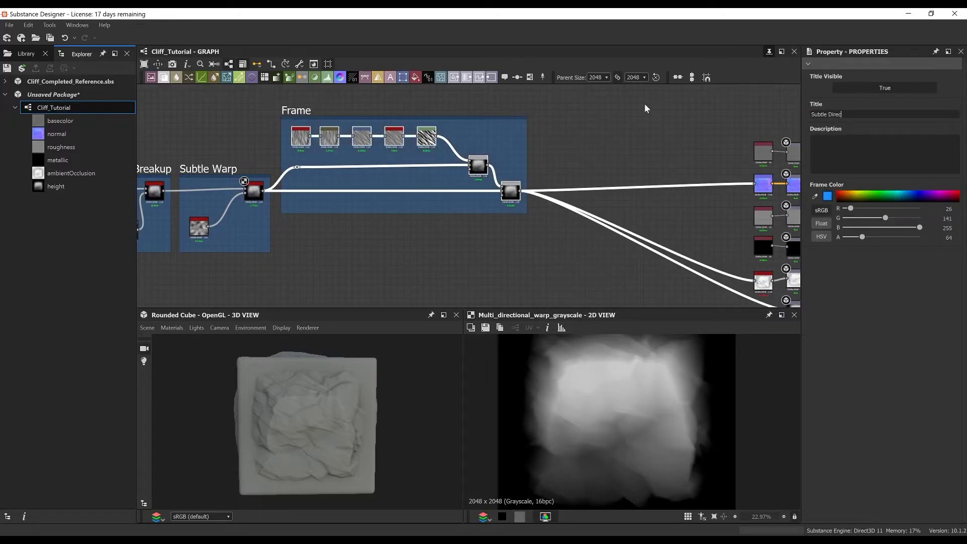
pyautogui.write('Subtle Directional Noise')
pyautogui.press('Return')
# Add a Transformation 2D below and beyond the new frame, fed by the last Blend, and rotate it by a half turn.
pyautogui.moveTo(465, 136); pyautogui.dragTo(295, 102, button='middle')
pyautogui.scroll(3, 396, 145)
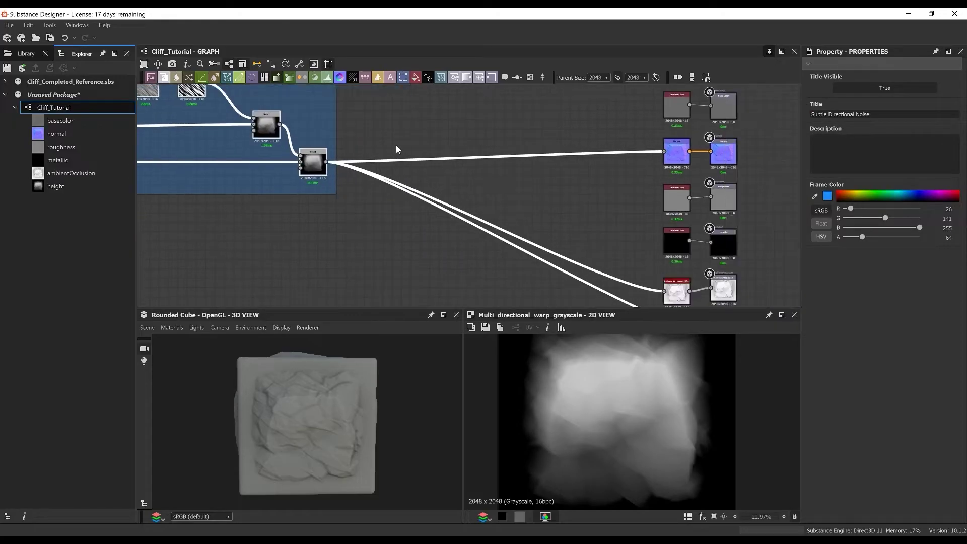
pyautogui.click(350, 246)
pyautogui.press('space')
pyautogui.write('trans')
pyautogui.press('Return')
pyautogui.scroll(2, 335, 201)
pyautogui.moveTo(301, 150); pyautogui.dragTo(371, 247)
pyautogui.scroll(-5, 642, 426)
pyautogui.keyDown('shift'); pyautogui.moveTo(700, 447); pyautogui.dragTo(596, 407); pyautogui.keyUp('shift')
# Add a Splatter Circular node past the Subtle Directional Noise frame with a Pattern Amount of 16.
pyautogui.moveTo(420, 253); pyautogui.dragTo(390, 303, button='middle')
pyautogui.click(527, 217)
pyautogui.press('space')
pyautogui.write('splat')
pyautogui.press('Return')
pyautogui.scroll(1, 527, 217)
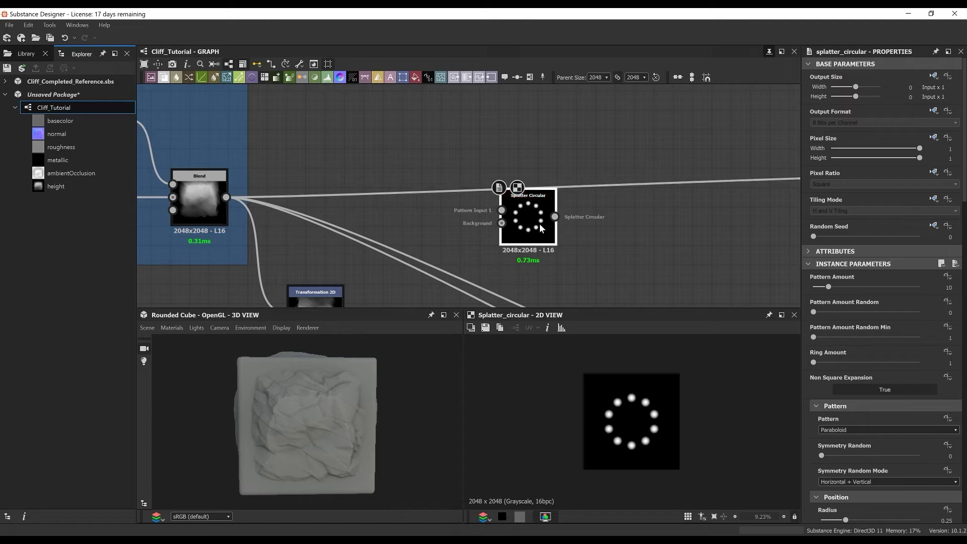
pyautogui.moveTo(953, 288); pyautogui.dragTo(873, 291)
pyautogui.write('16')
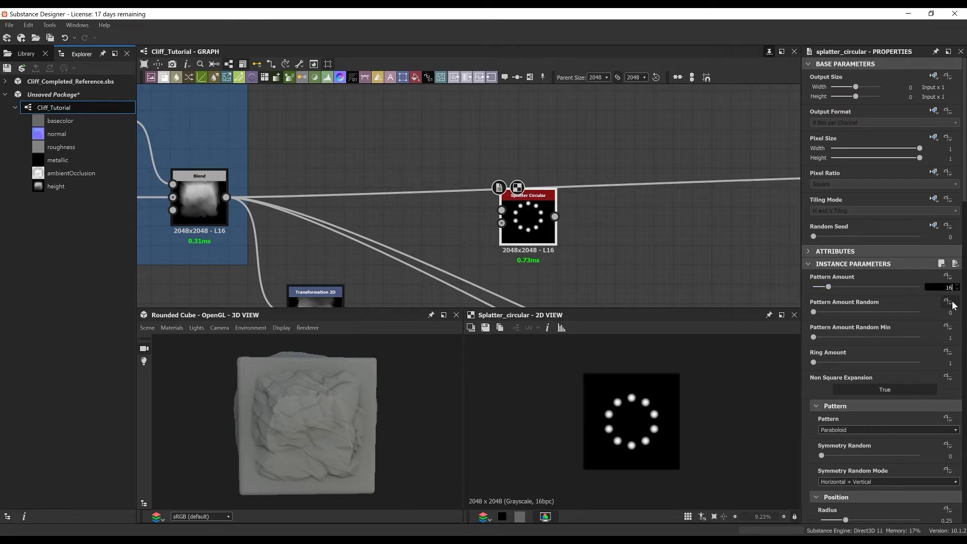
pyautogui.press('Return')
# Set the splatter's pattern to Image Input with 2 inputs, feeding the last Blend into the first and the Transformation 2D into the second.
pyautogui.scroll(-2, 880, 355)
pyautogui.click(857, 369)
pyautogui.click(833, 389)
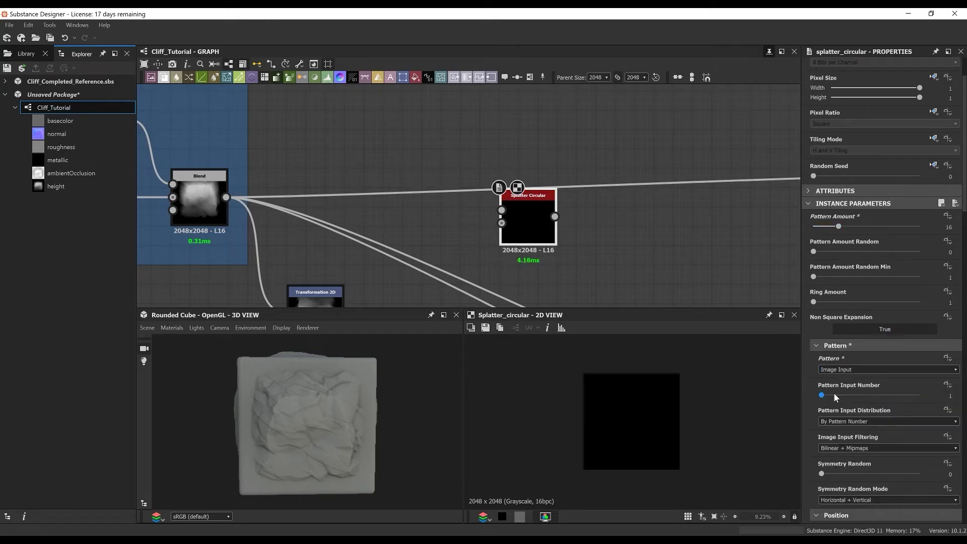
pyautogui.moveTo(457, 222); pyautogui.dragTo(482, 192, button='middle')
pyautogui.moveTo(366, 282); pyautogui.dragTo(526, 186)
pyautogui.moveTo(251, 166); pyautogui.dragTo(526, 173)
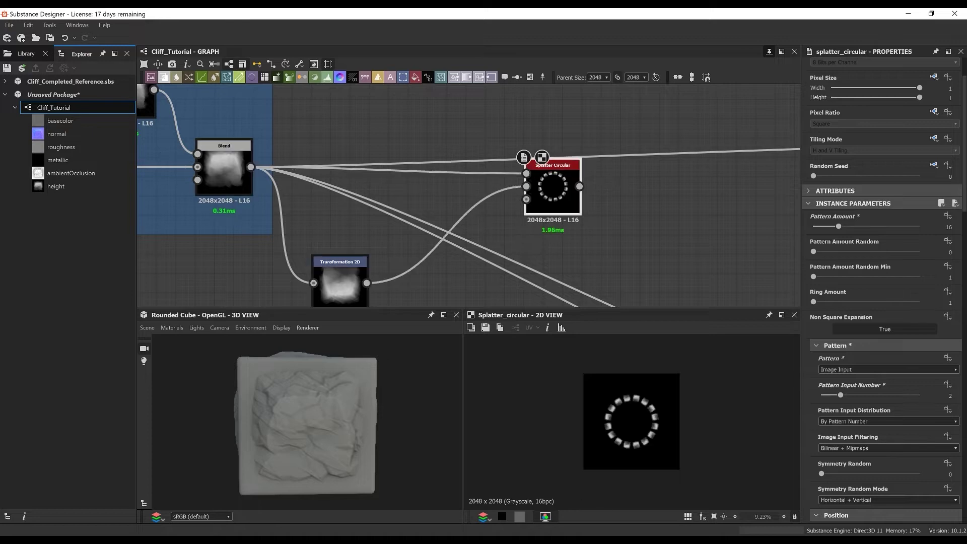
# Set the splatter's Pattern Amount Random to 0.06 and its Radius to 1.
pyautogui.click(951, 252)
pyautogui.write('0.06')
pyautogui.press('Return')
pyautogui.scroll(-1, 860, 303)
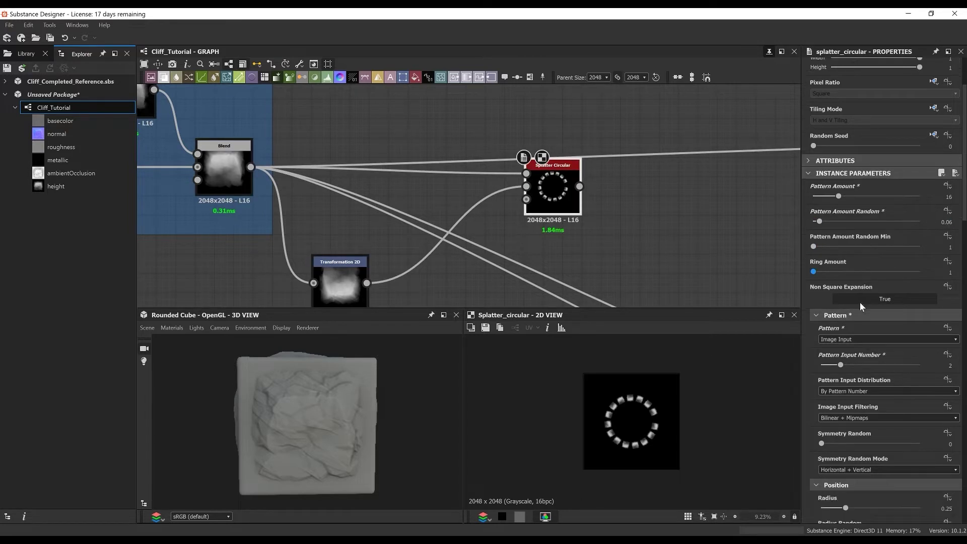
pyautogui.scroll(-1, 889, 381)
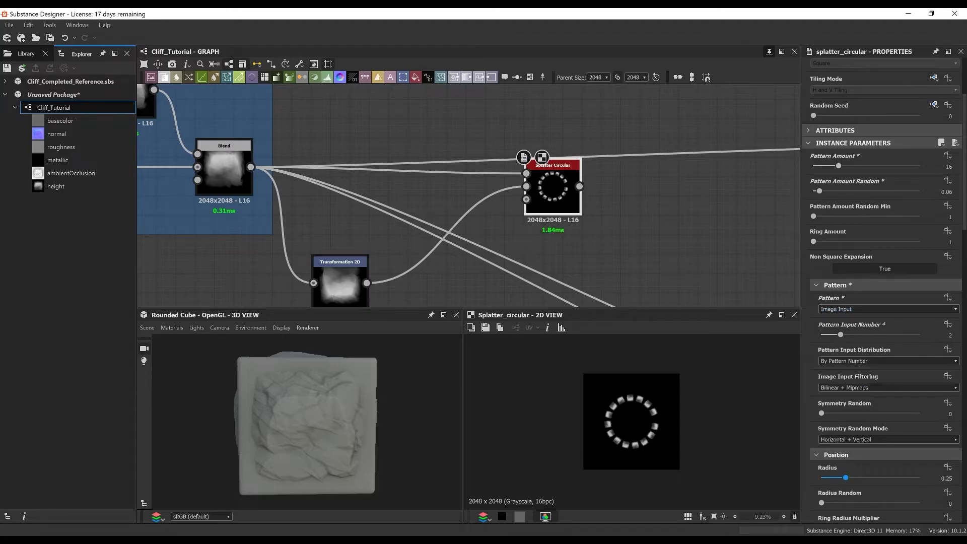
pyautogui.press('Return')
# Set the splatter's Angle Random to 1, Spiral Factor to 0.04 and Spread to 2.
pyautogui.scroll(-1, 888, 460)
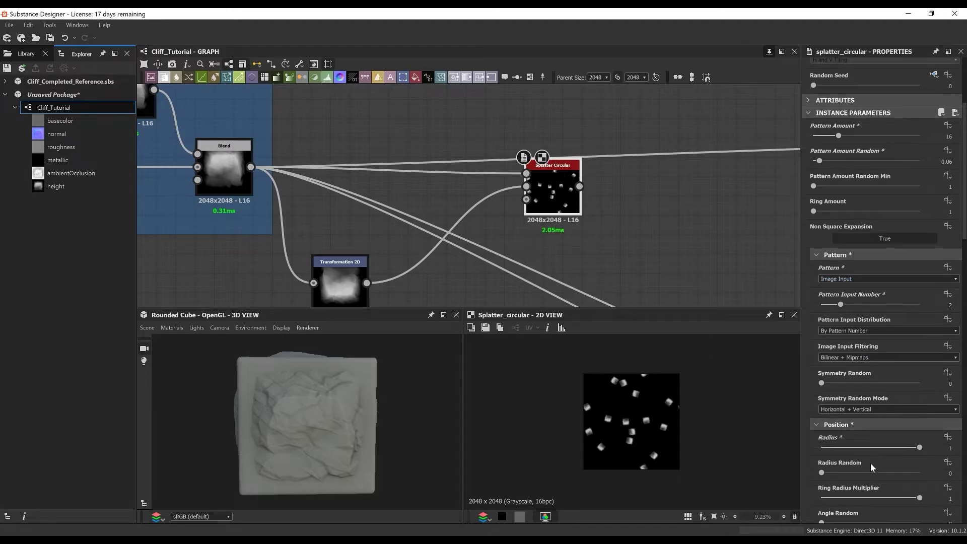
pyautogui.scroll(-1, 856, 466)
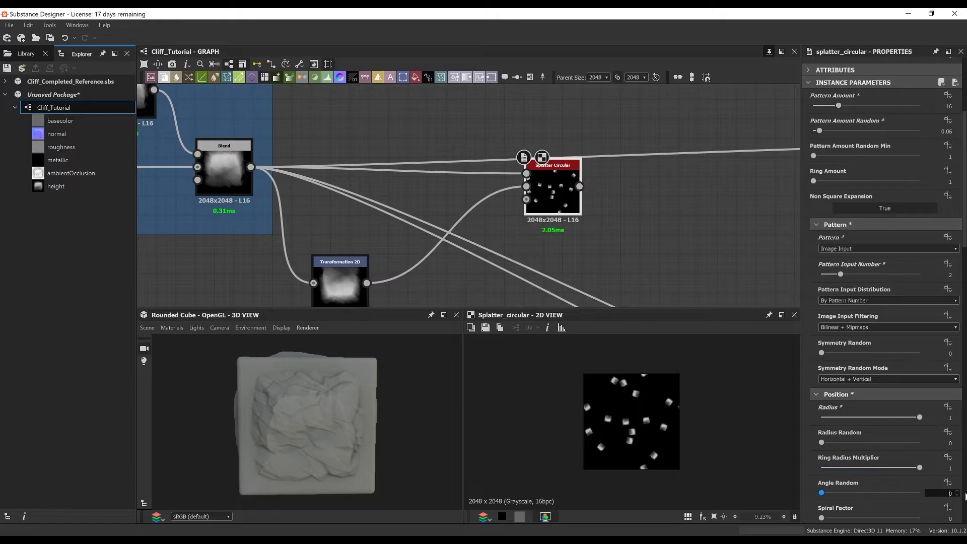
pyautogui.write('1')
pyautogui.press('Return')
pyautogui.scroll(-1, 870, 461)
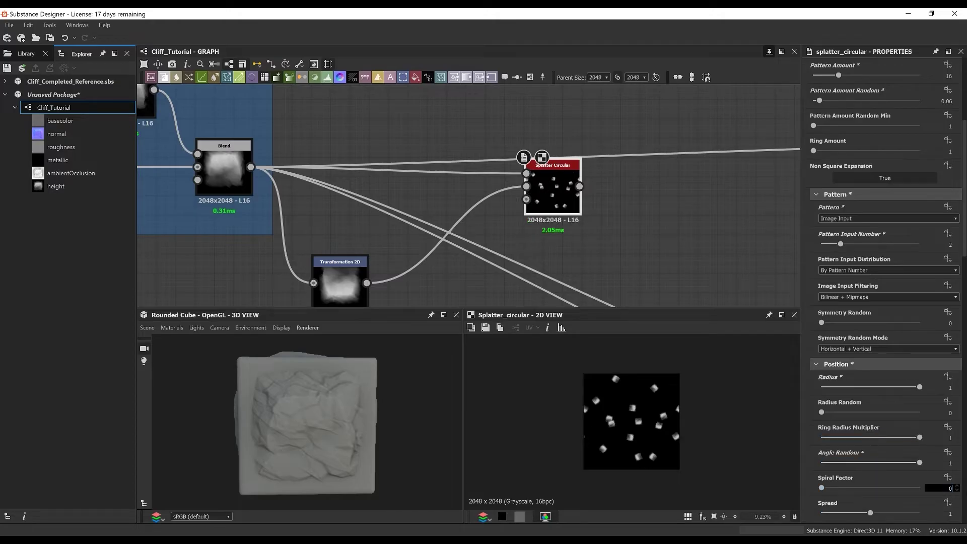
pyautogui.write('.04')
pyautogui.press('Return')
pyautogui.scroll(-1, 934, 500)
pyautogui.press('Return')
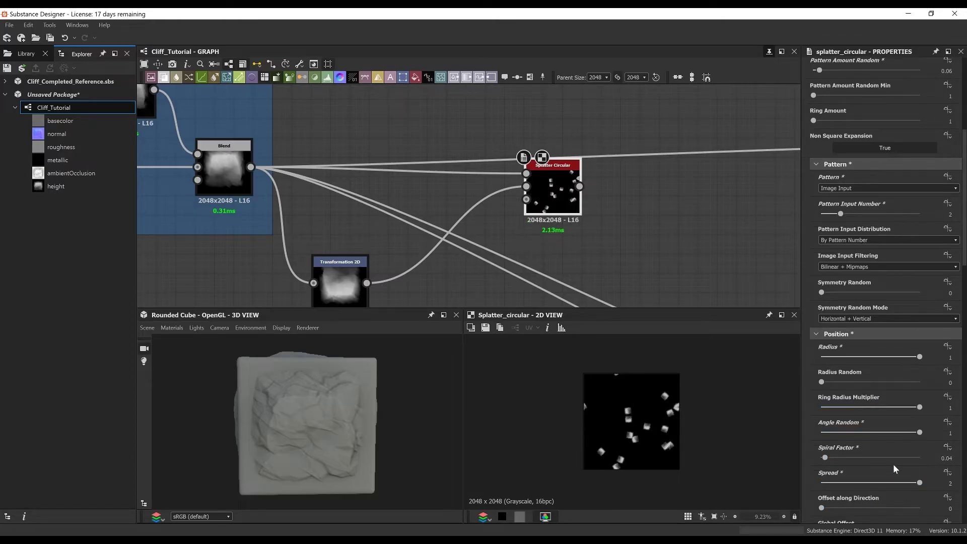
# Set the splatter's Offset along Direction to 0.82 and its Global Offset X to 0.3.
pyautogui.scroll(-2, 893, 464)
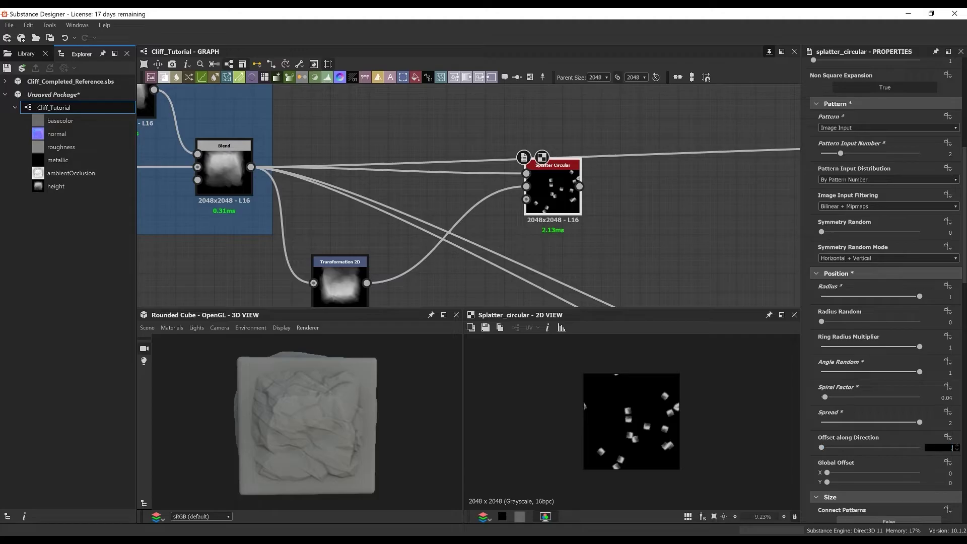
pyautogui.press('Return')
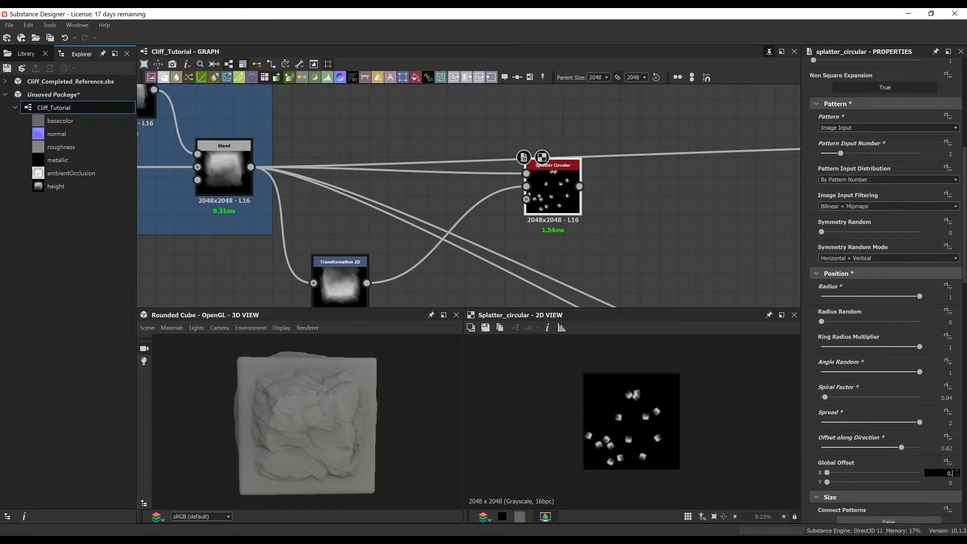
pyautogui.write('0.3')
pyautogui.press('Return')
# Set the splatter's Size X to 0.17.
pyautogui.scroll(-2, 868, 413)
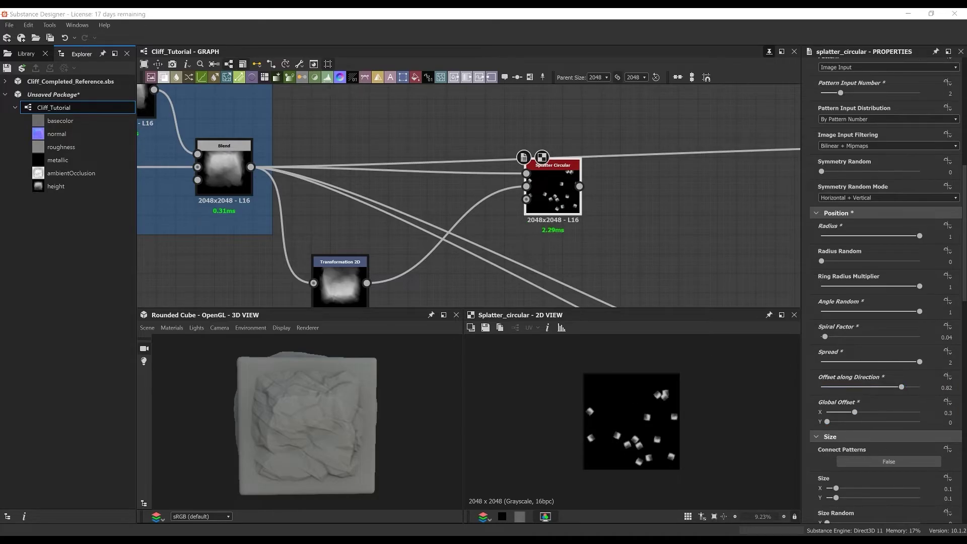
pyautogui.scroll(-1, 837, 498)
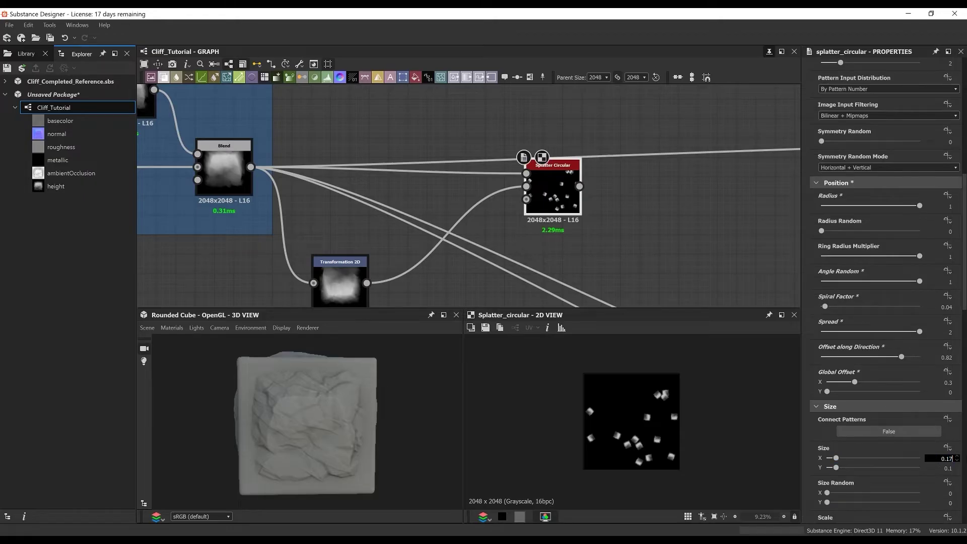
pyautogui.press('Return')
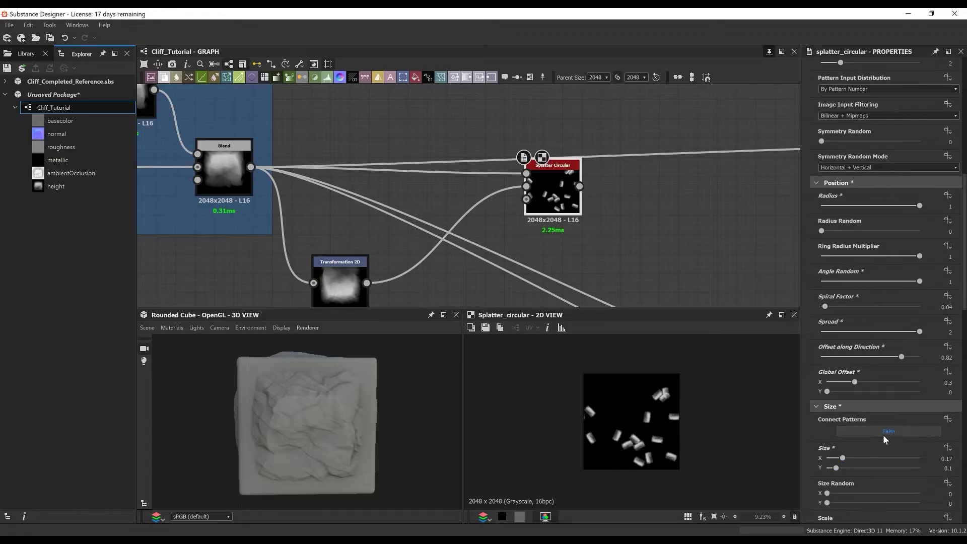
# Set the splatter's Scale to 11.07 and its Scale Random to 0.62.
pyautogui.scroll(-2, 884, 434)
pyautogui.write('11.07')
pyautogui.press('Return')
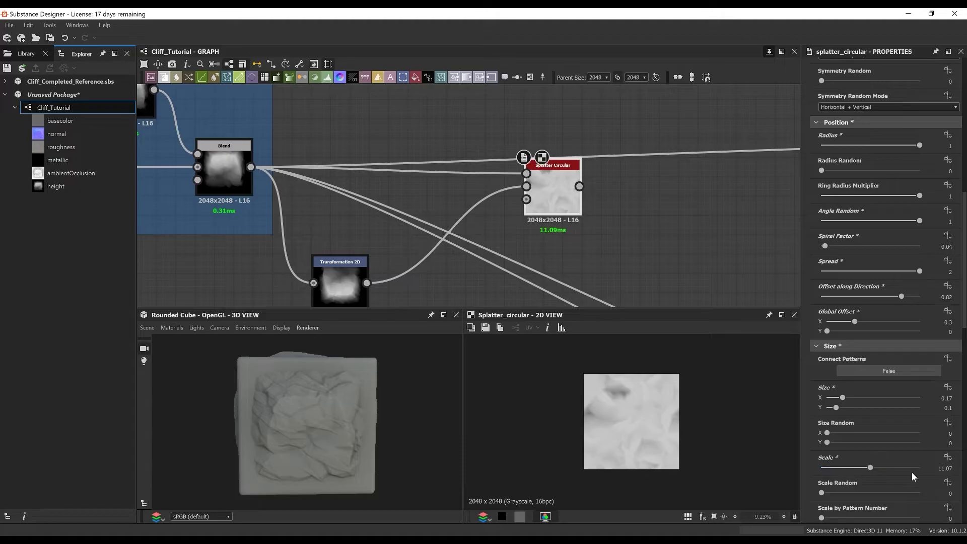
pyautogui.scroll(-1, 905, 490)
pyautogui.write('0.')
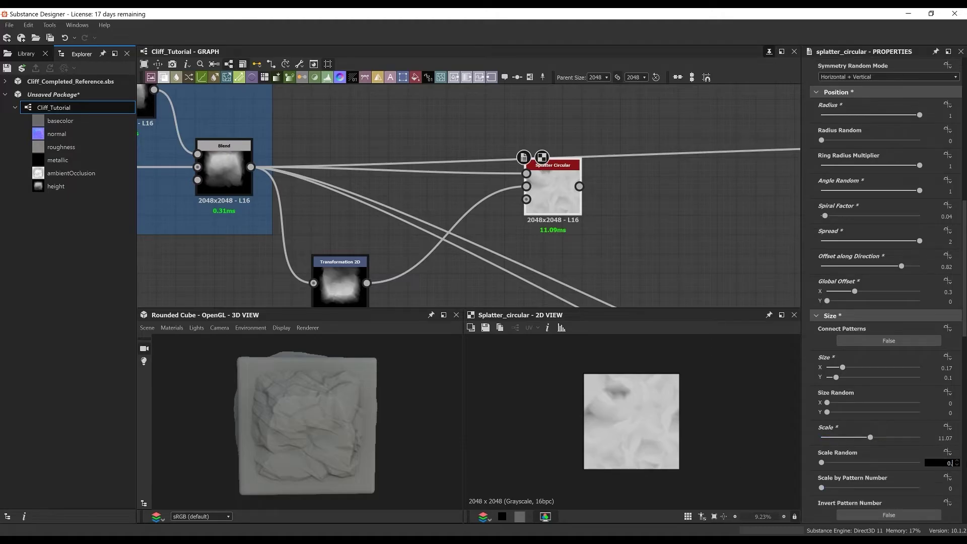
pyautogui.write('62')
pyautogui.press('Return')
# Set the splatter's Pattern Rotation Random to 1 and its Luminance Random to 0.36.
pyautogui.scroll(2, 647, 410)
pyautogui.scroll(-1, 882, 429)
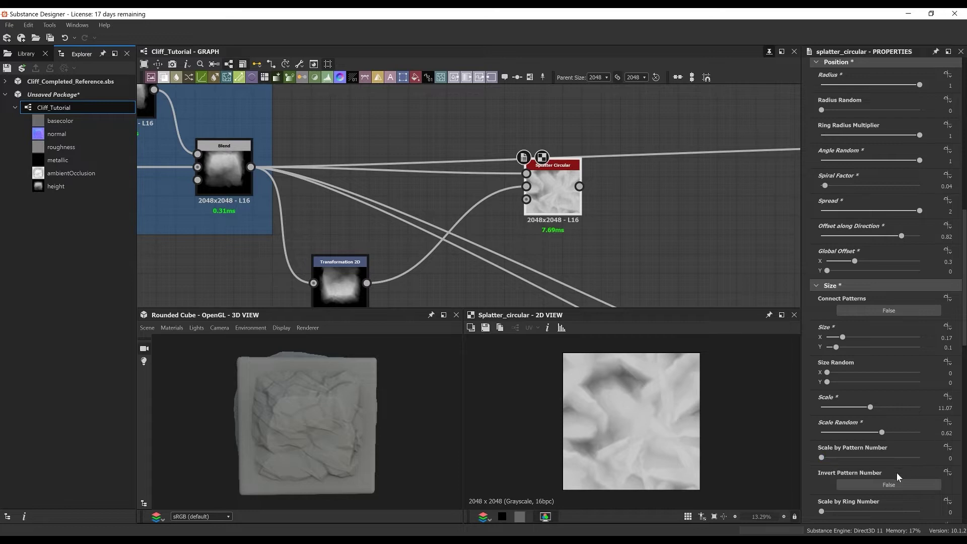
pyautogui.scroll(-1, 897, 473)
pyautogui.scroll(-2, 842, 480)
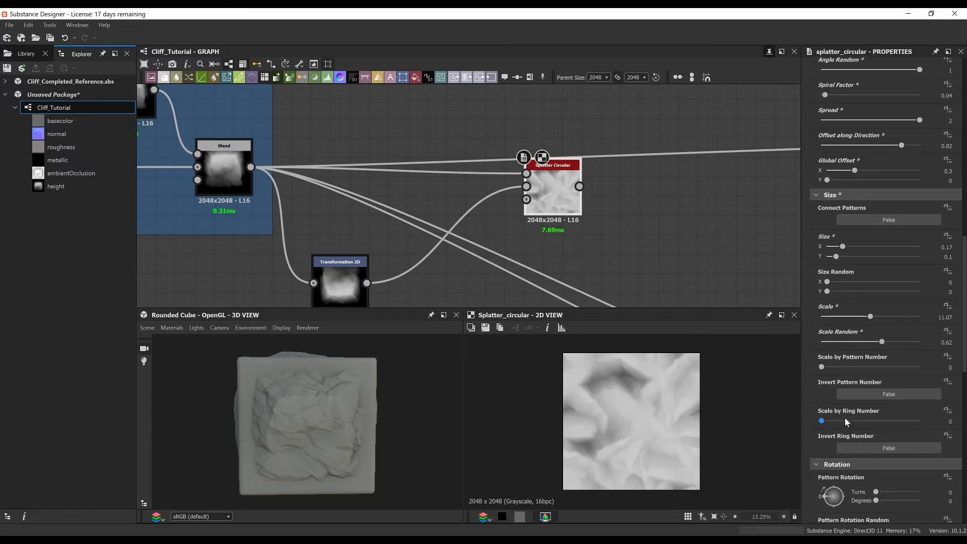
pyautogui.scroll(-2, 885, 418)
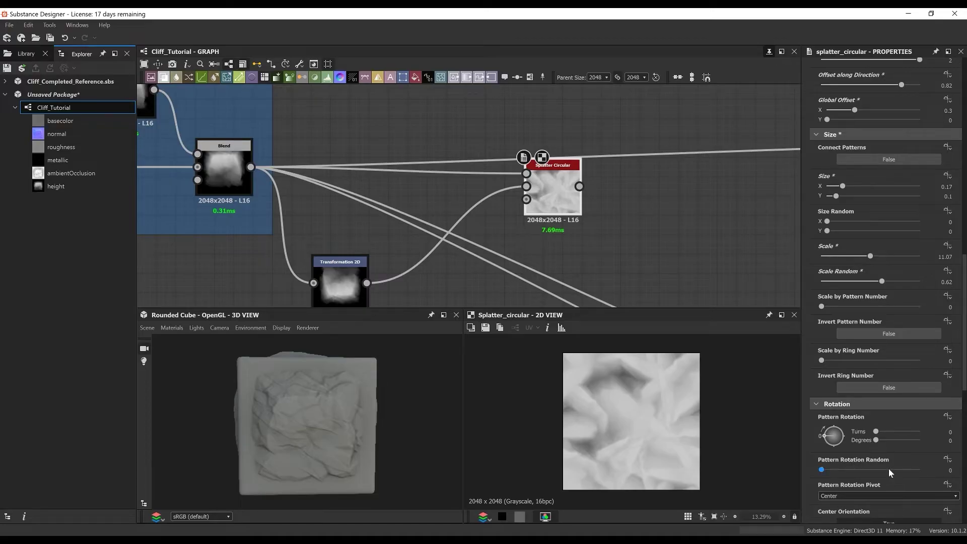
pyautogui.scroll(-2, 889, 468)
pyautogui.moveTo(823, 410); pyautogui.dragTo(954, 415)
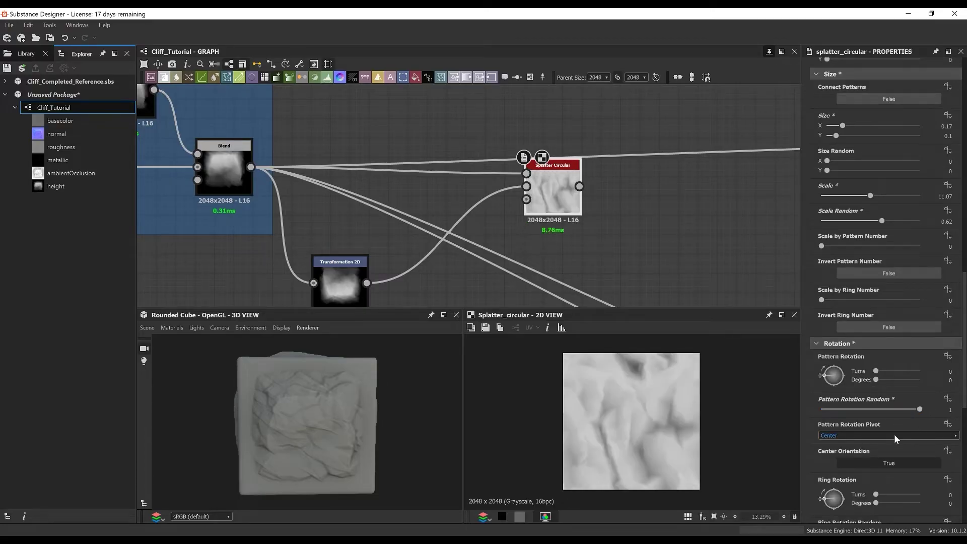
pyautogui.scroll(-1, 895, 439)
pyautogui.scroll(-7, 857, 433)
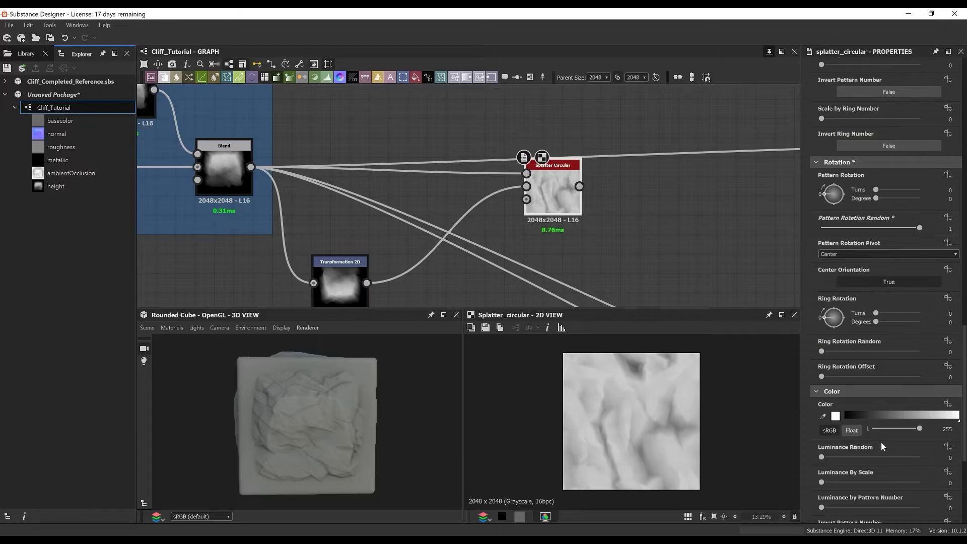
pyautogui.write('0.36')
pyautogui.press('Return')
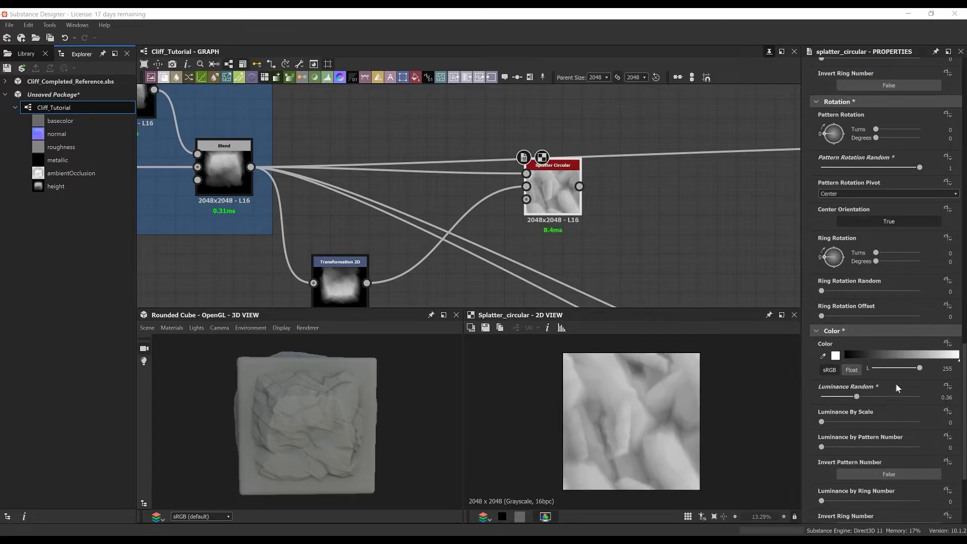
# Try a Ring Rotation Random of 0.94 on the splatter, undo it, and toggle Center Orientation off and back on.
pyautogui.moveTo(833, 293); pyautogui.dragTo(942, 297)
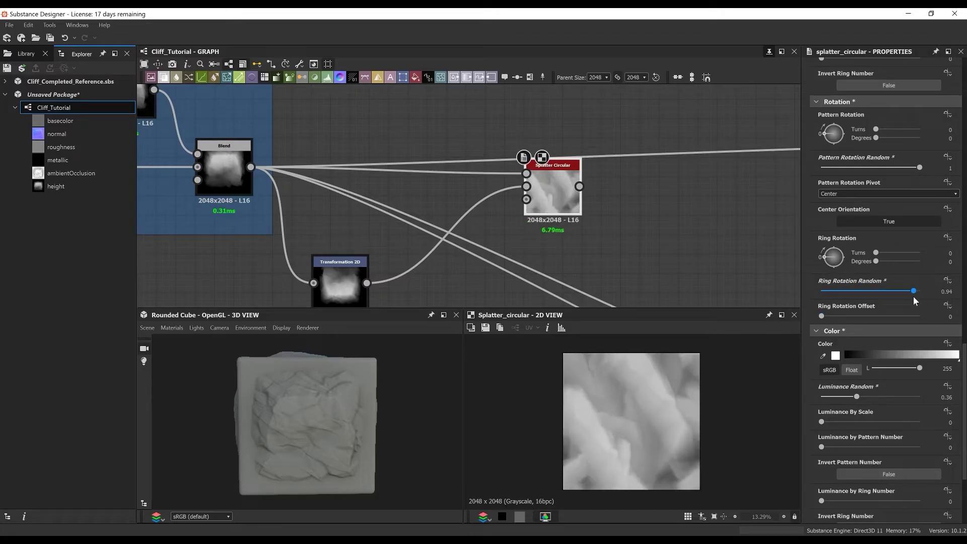
pyautogui.hotkey('ctrl', 'z')
pyautogui.click(878, 225)
pyautogui.click(879, 224)
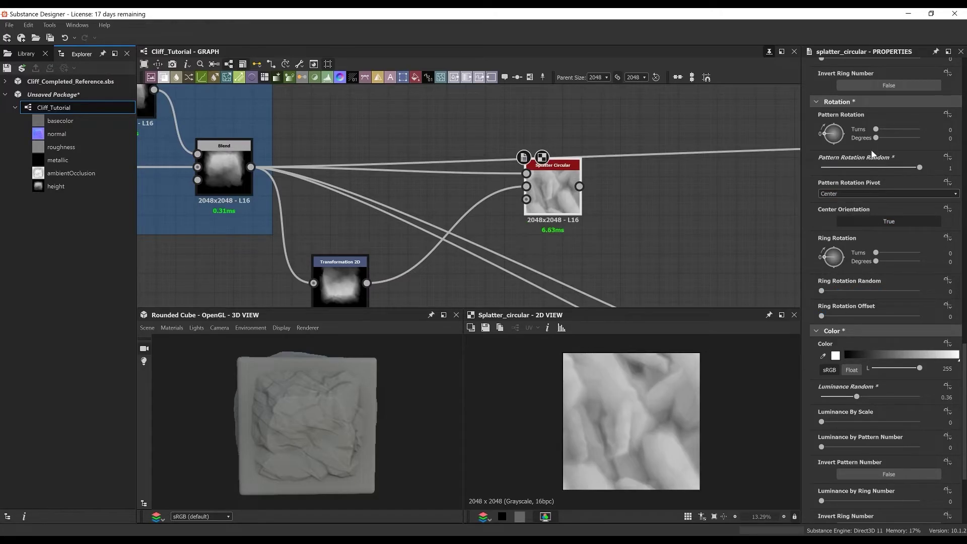
# Change the splatter's Pattern Input Distribution to Random and reposition its node.
pyautogui.moveTo(554, 192); pyautogui.dragTo(573, 192)
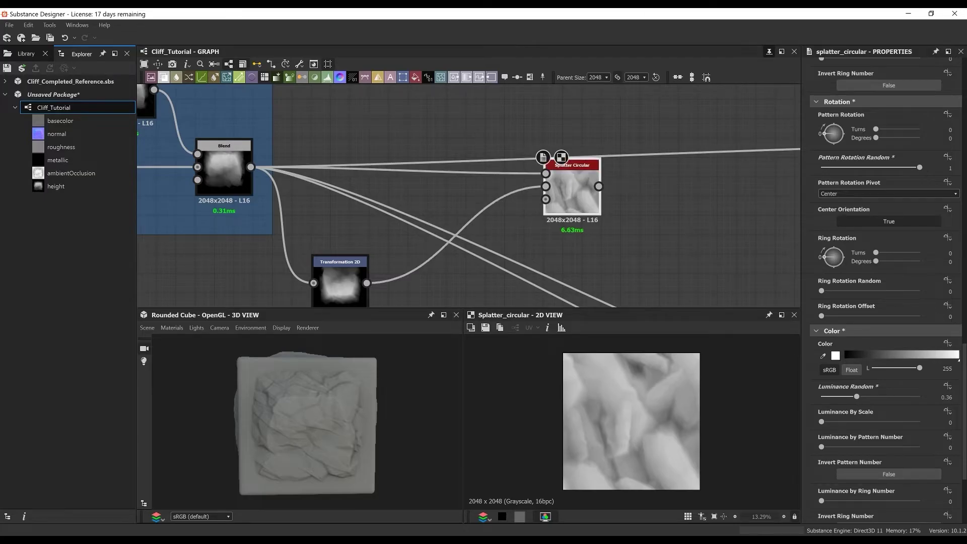
pyautogui.scroll(10, 870, 350)
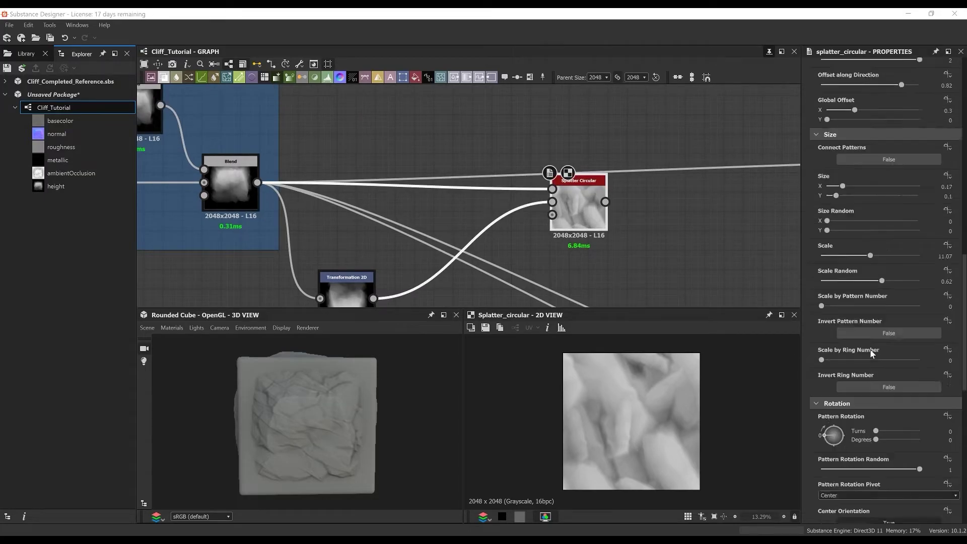
pyautogui.scroll(15, 870, 349)
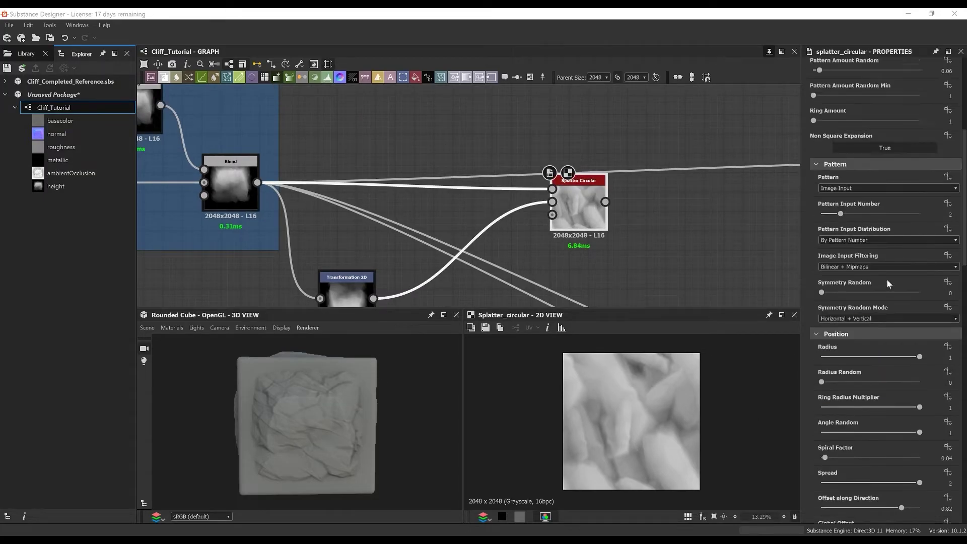
pyautogui.click(875, 271)
pyautogui.click(871, 279)
pyautogui.moveTo(577, 217); pyautogui.dragTo(555, 217)
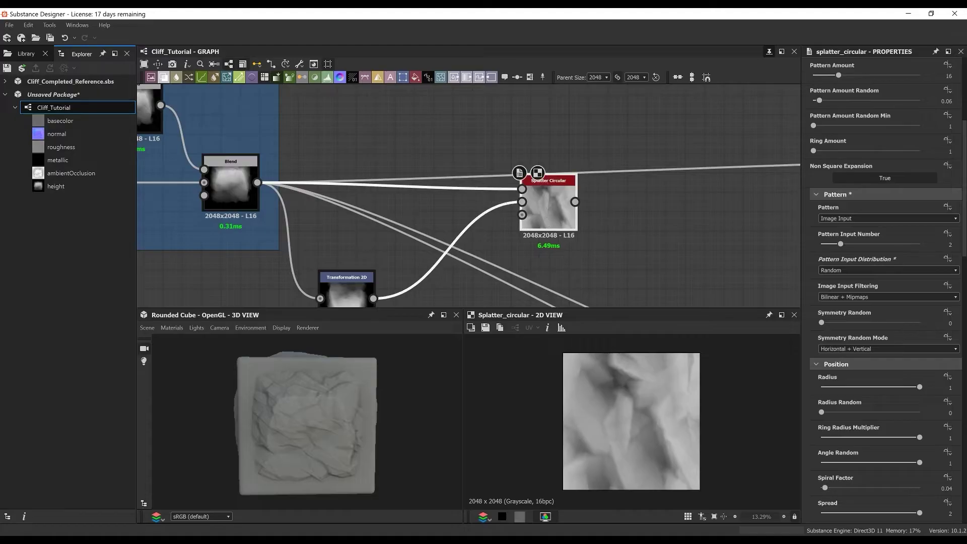
# Route the Splatter Circular result into the material outputs in place of the Blend, and tidy the Transformation 2D node's placement.
pyautogui.scroll(-3, 552, 216)
pyautogui.moveTo(322, 434); pyautogui.dragTo(388, 425)
pyautogui.scroll(-3, 389, 426)
pyautogui.moveTo(546, 207); pyautogui.dragTo(552, 196)
pyautogui.moveTo(434, 260); pyautogui.dragTo(473, 243)
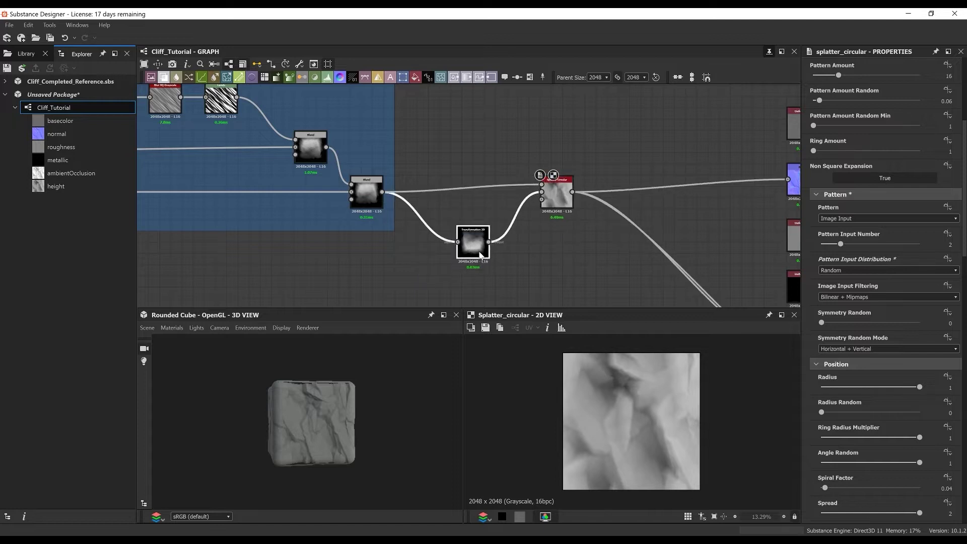
# Frame the Splatter Circular and Transformation 2D nodes as "Main Cliff Shapes" and move the output nodes farther away to make room.
pyautogui.moveTo(558, 197)
pyautogui.mouseDown()
pyautogui.moveTo(547, 209)
pyautogui.moveTo(558, 209)
pyautogui.mouseUp()
pyautogui.moveTo(424, 164); pyautogui.dragTo(606, 289)
pyautogui.hotkey('ctrl', 'f')
pyautogui.write('Main Cliff')
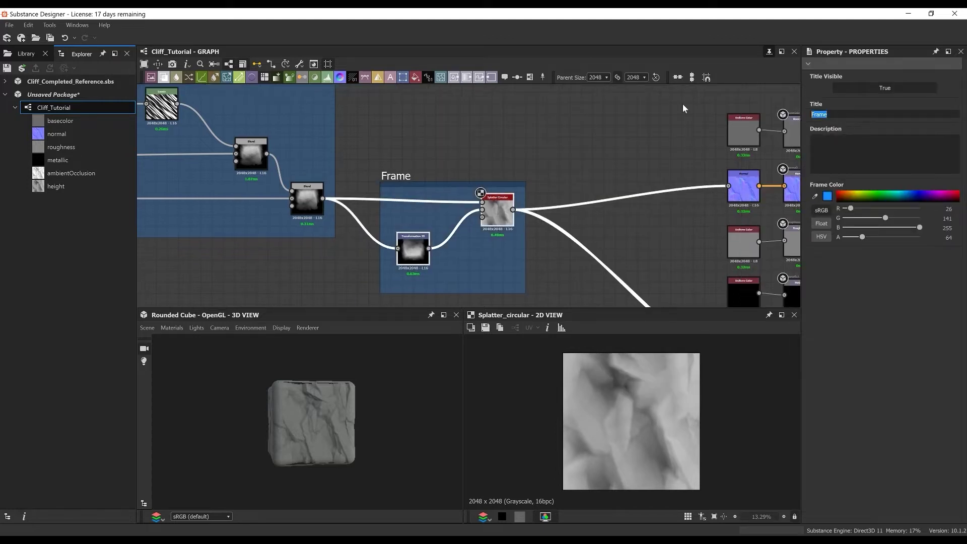
pyautogui.write(' Shapes')
pyautogui.scroll(-10, 469, 184)
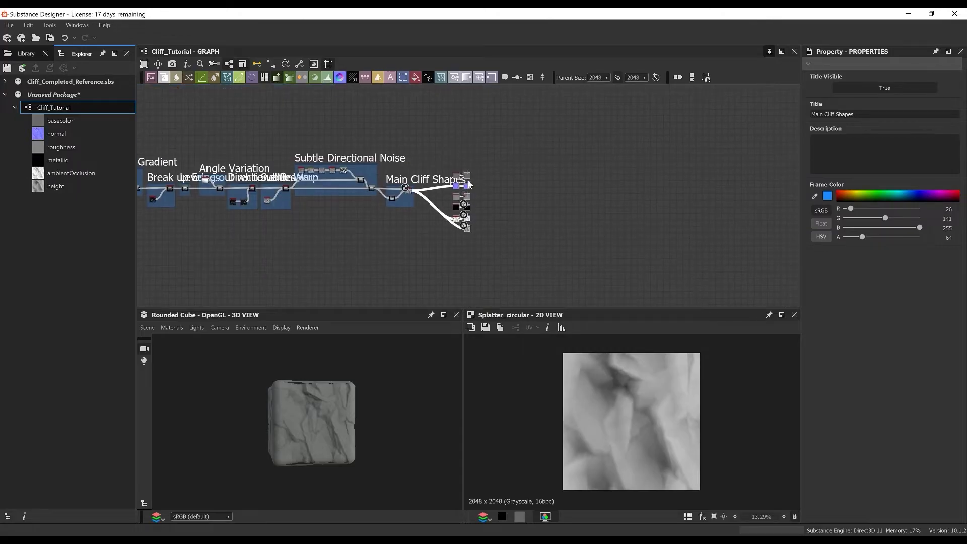
pyautogui.moveTo(468, 184); pyautogui.dragTo(778, 185)
pyautogui.scroll(6, 445, 177)
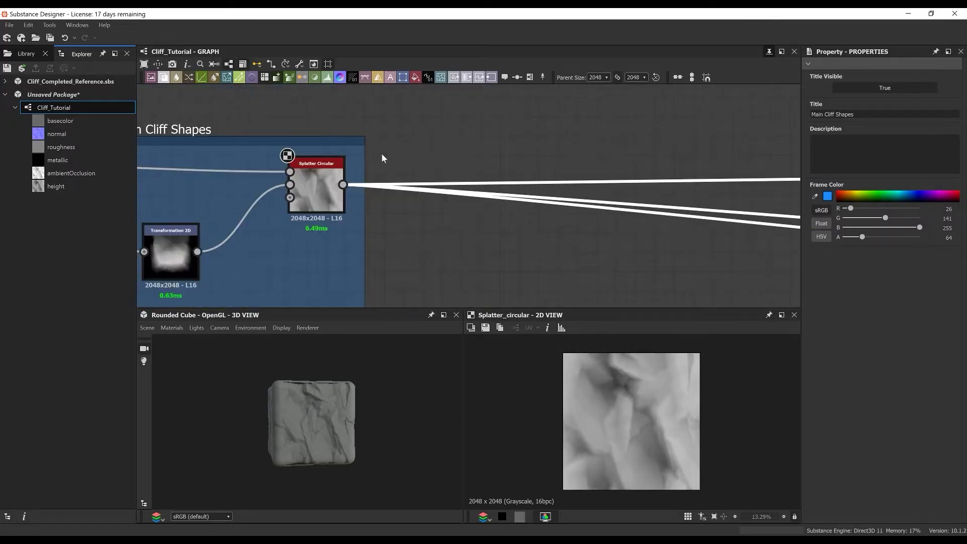
# Add a Multi Directional Warp Grayscale node after the Splatter Circular and feed the splatter into its main input.
pyautogui.press('space')
pyautogui.write('mult')
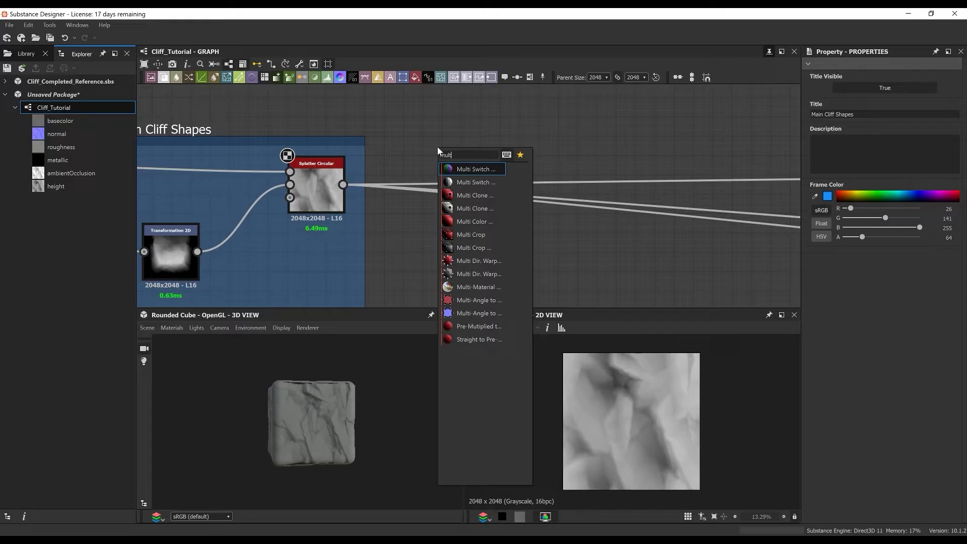
pyautogui.click(494, 274)
pyautogui.scroll(3, 440, 159)
pyautogui.moveTo(441, 159); pyautogui.dragTo(582, 181)
pyautogui.moveTo(272, 203); pyautogui.dragTo(598, 208)
pyautogui.scroll(-1, 532, 242)
pyautogui.moveTo(532, 243); pyautogui.dragTo(503, 161, button='middle')
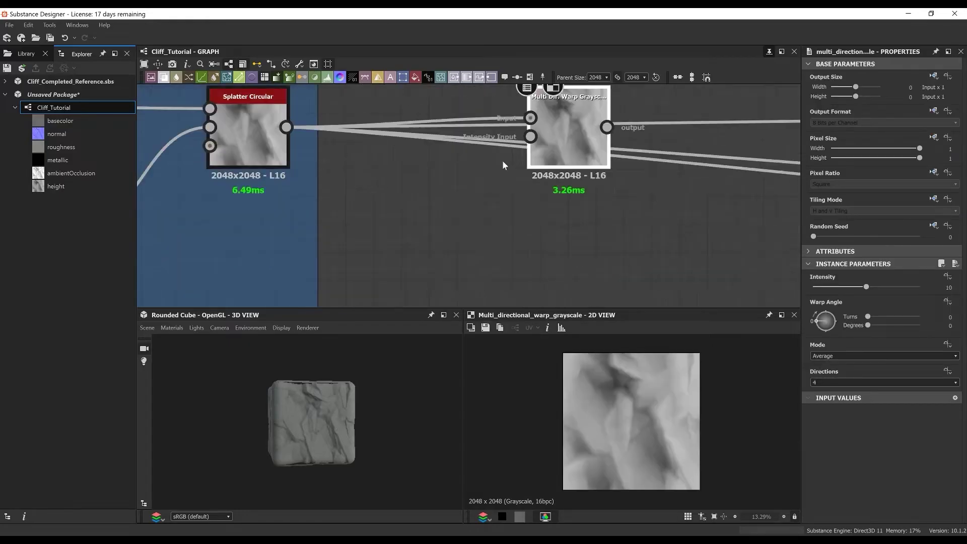
# Add a Perlin Noise node and connect it to the Multi Directional Warp's intensity input.
pyautogui.press('space')
pyautogui.write('perl')
pyautogui.press('Return')
pyautogui.scroll(-2, 479, 296)
pyautogui.moveTo(479, 296); pyautogui.dragTo(465, 250, button='middle')
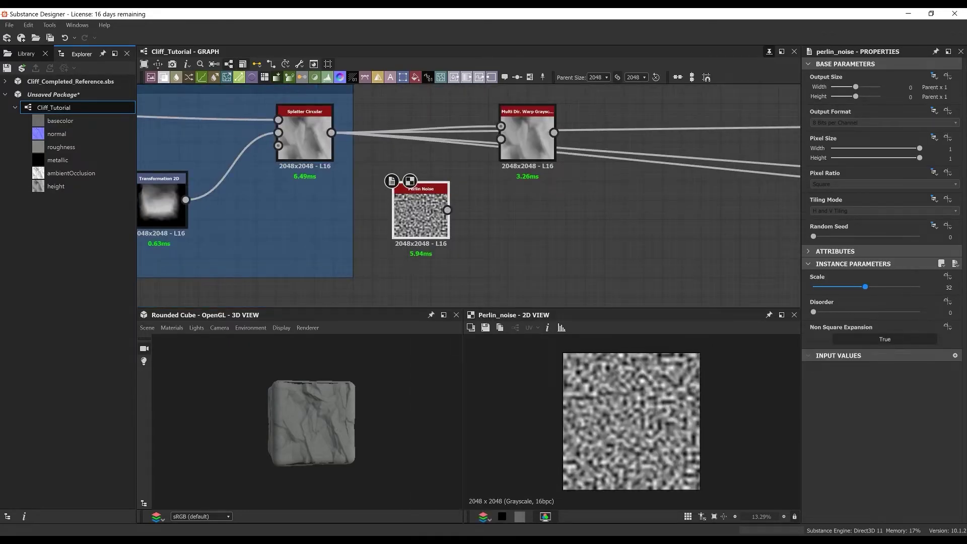
pyautogui.moveTo(447, 210); pyautogui.dragTo(529, 166)
pyautogui.doubleClick(528, 165)
# Set the Multi Directional Warp's Intensity to 6.32 and route its result into the material outputs.
pyautogui.click(949, 288)
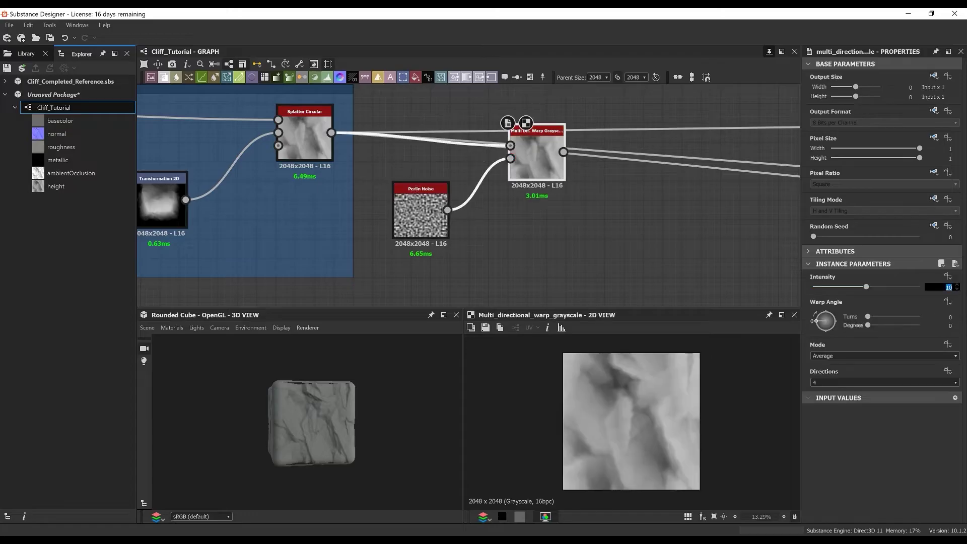
pyautogui.keyDown('shift'); pyautogui.moveTo(331, 132); pyautogui.dragTo(554, 154); pyautogui.keyUp('shift')
pyautogui.scroll(6, 325, 411)
pyautogui.moveTo(325, 412)
pyautogui.keyDown('ctrl'); pyautogui.keyDown('shift'); pyautogui.mouseDown(button='right')
pyautogui.moveTo(352, 412)
pyautogui.moveTo(323, 411)
pyautogui.mouseUp(button='right'); pyautogui.keyUp('shift'); pyautogui.keyUp('ctrl')
pyautogui.moveTo(539, 157); pyautogui.dragTo(331, 133)
pyautogui.click(331, 133)
pyautogui.hotkey('ctrl', 'z')
pyautogui.moveTo(551, 151); pyautogui.dragTo(531, 152)
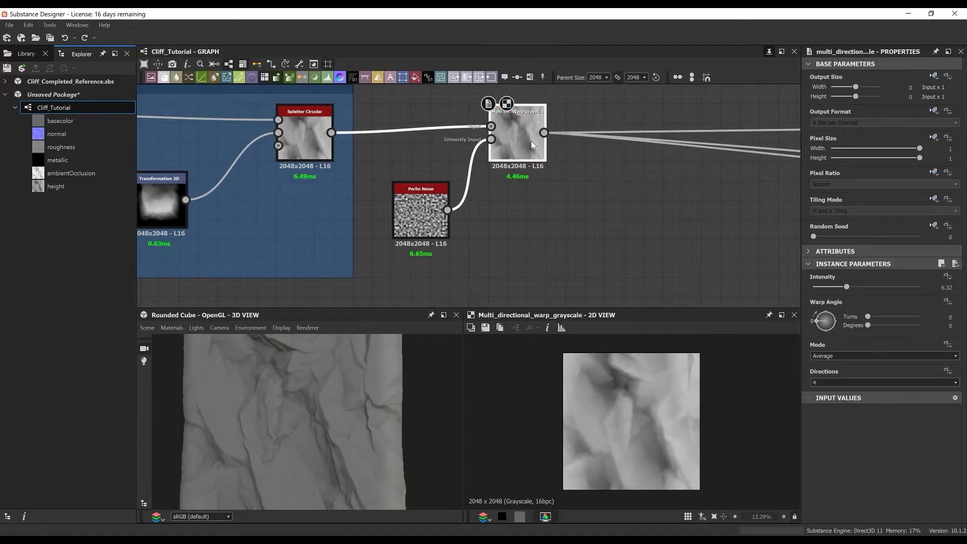
# Frame the Perlin Noise and Multi Directional Warp nodes with the title "Break Up Edges".
pyautogui.moveTo(408, 91); pyautogui.dragTo(579, 211)
pyautogui.rightClick(599, 179)
pyautogui.click(646, 210)
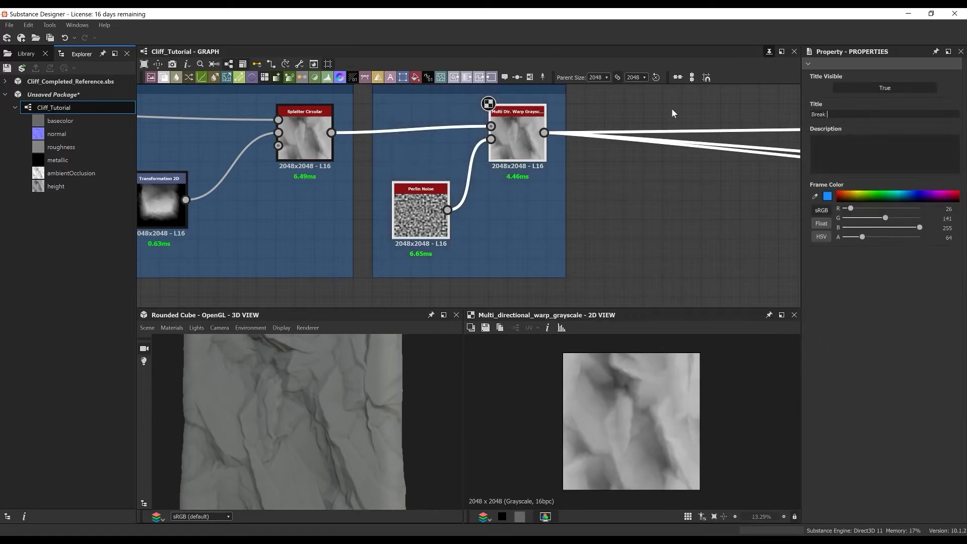
pyautogui.write('s')
pyautogui.scroll(-3, 477, 167)
# Add a Levels node fed by the Multi Directional Warp and auto-adjust its histogram.
pyautogui.click(404, 143)
pyautogui.press('space')
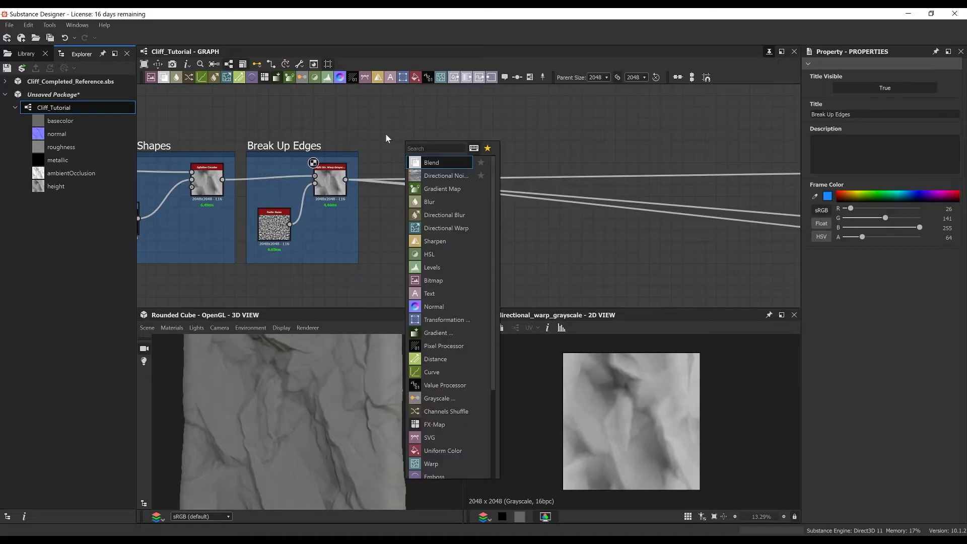
pyautogui.write('leve')
pyautogui.press('Return')
pyautogui.scroll(4, 386, 134)
pyautogui.moveTo(312, 234); pyautogui.dragTo(443, 186)
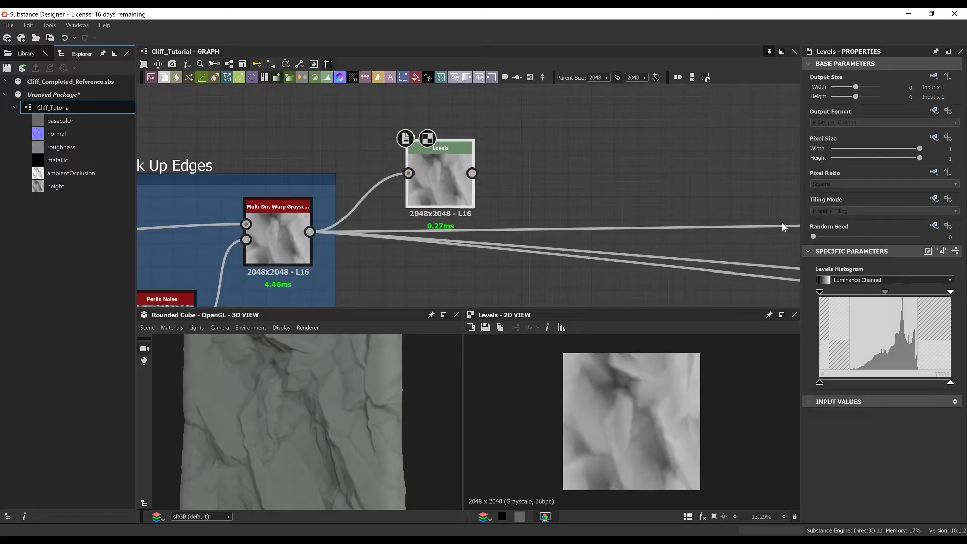
pyautogui.click(942, 251)
# Route the Levels result into the material outputs, align its node with the warp, and slightly lower its input black point.
pyautogui.keyDown('shift'); pyautogui.moveTo(310, 233); pyautogui.dragTo(449, 165); pyautogui.keyUp('shift')
pyautogui.scroll(-4, 330, 423)
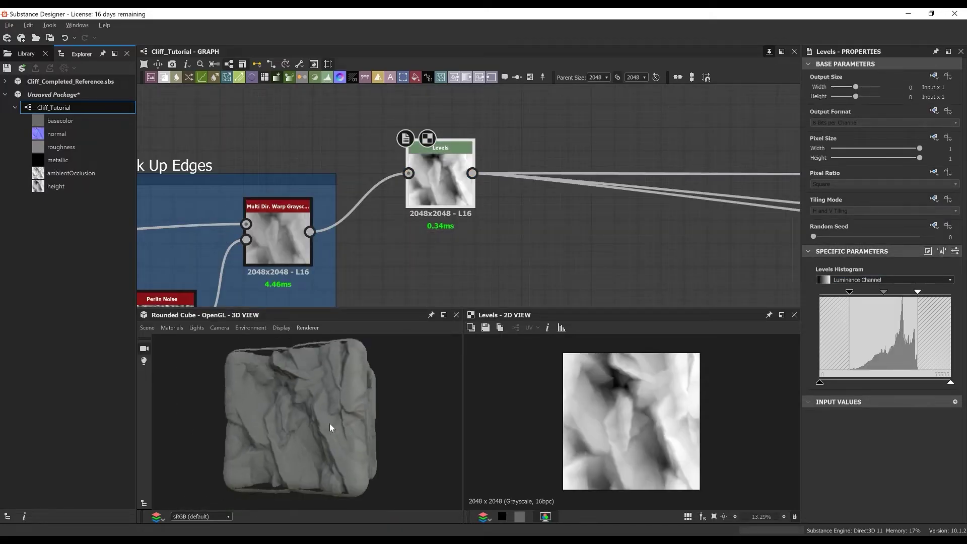
pyautogui.moveTo(330, 423)
pyautogui.mouseDown()
pyautogui.moveTo(379, 419)
pyautogui.moveTo(337, 413)
pyautogui.mouseUp()
pyautogui.moveTo(432, 174); pyautogui.dragTo(434, 232)
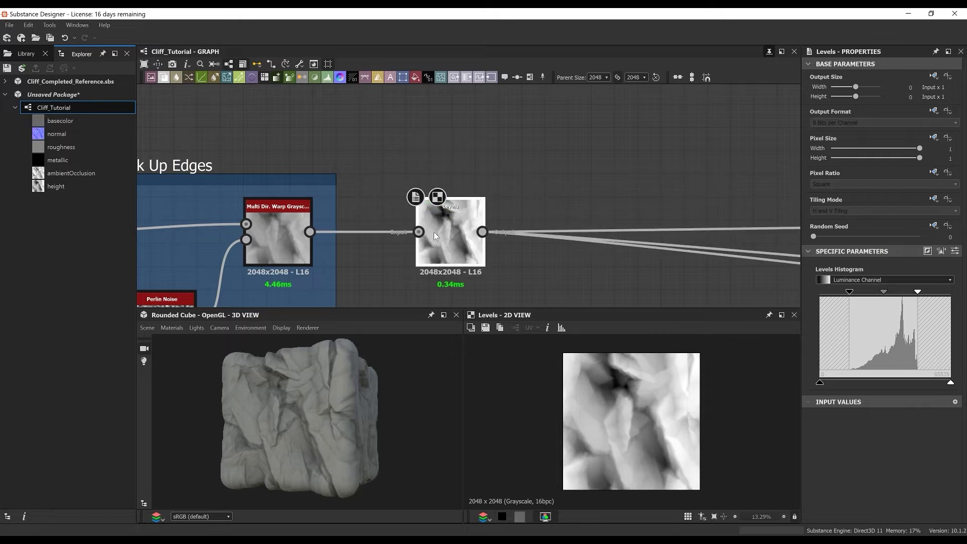
pyautogui.moveTo(850, 292); pyautogui.dragTo(842, 293)
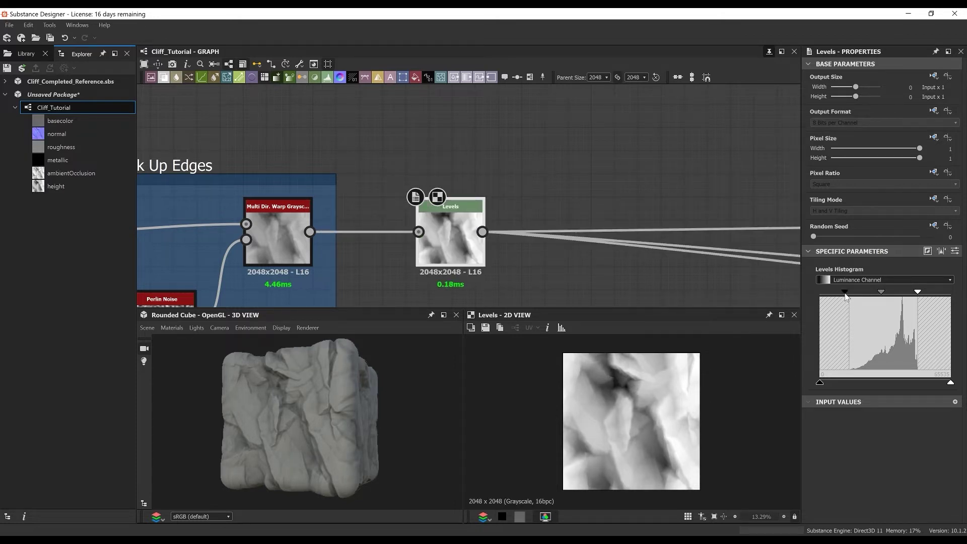
# Frame the Levels node with the title "Auto levels for height".
pyautogui.scroll(-2, 516, 183)
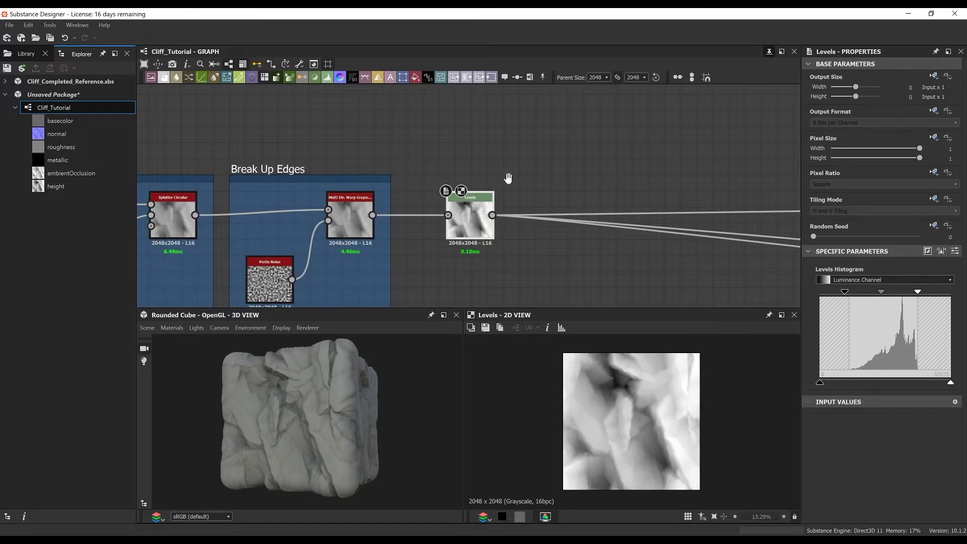
pyautogui.moveTo(508, 178); pyautogui.dragTo(425, 145, button='middle')
pyautogui.rightClick(461, 145)
pyautogui.click(511, 183)
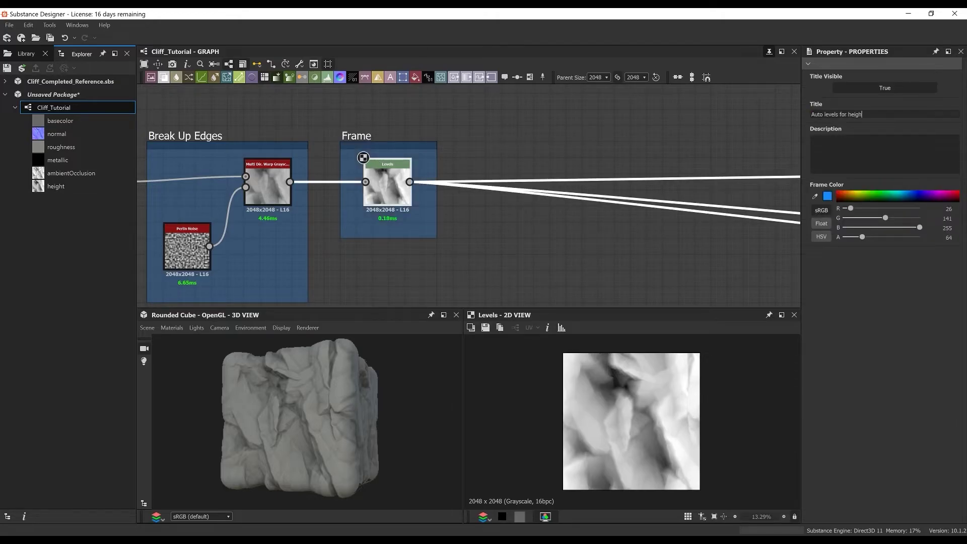
# Add a Non Uniform Directional Warp Grayscale node after the Levels node and feed the Levels result into it.
pyautogui.moveTo(504, 190); pyautogui.dragTo(429, 190, button='middle')
pyautogui.press('space')
pyautogui.write('non')
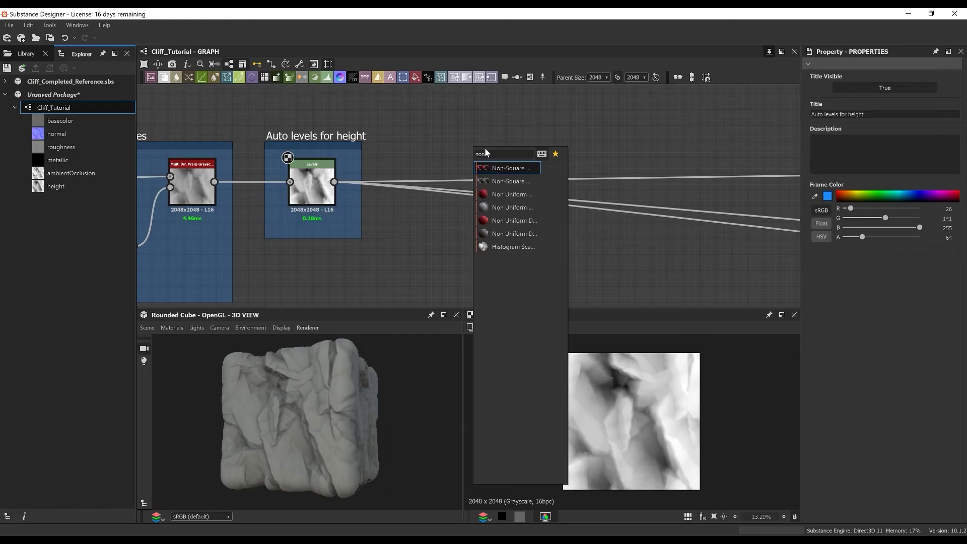
pyautogui.click(522, 234)
pyautogui.scroll(1, 473, 151)
pyautogui.moveTo(319, 192); pyautogui.dragTo(340, 185, button='middle')
pyautogui.moveTo(337, 185); pyautogui.dragTo(471, 135)
pyautogui.moveTo(478, 144); pyautogui.dragTo(478, 171)
pyautogui.moveTo(454, 162); pyautogui.dragTo(457, 123, button='middle')
# Add a Moisture Noise node and connect it to the Non Uniform Directional Warp's intensity input.
pyautogui.moveTo(431, 270); pyautogui.dragTo(443, 225, button='middle')
pyautogui.press('space')
pyautogui.write('moi')
pyautogui.press('Return')
pyautogui.moveTo(443, 225); pyautogui.dragTo(385, 226)
pyautogui.moveTo(418, 217); pyautogui.dragTo(480, 90)
pyautogui.moveTo(500, 127); pyautogui.dragTo(497, 172, button='middle')
# Set the Non Uniform Directional Warp's Intensity to 6.32.
pyautogui.doubleClick(506, 160)
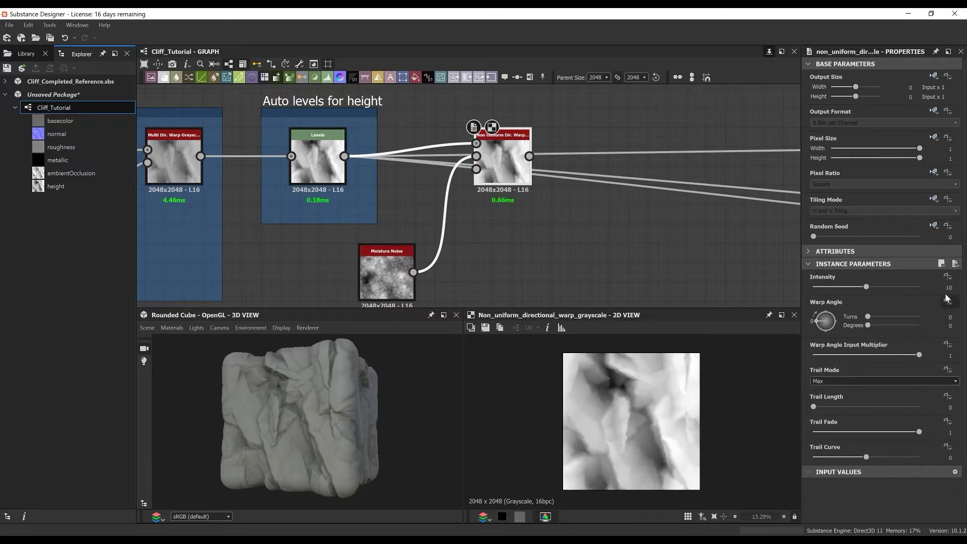
pyautogui.write('6.32')
pyautogui.press('Return')
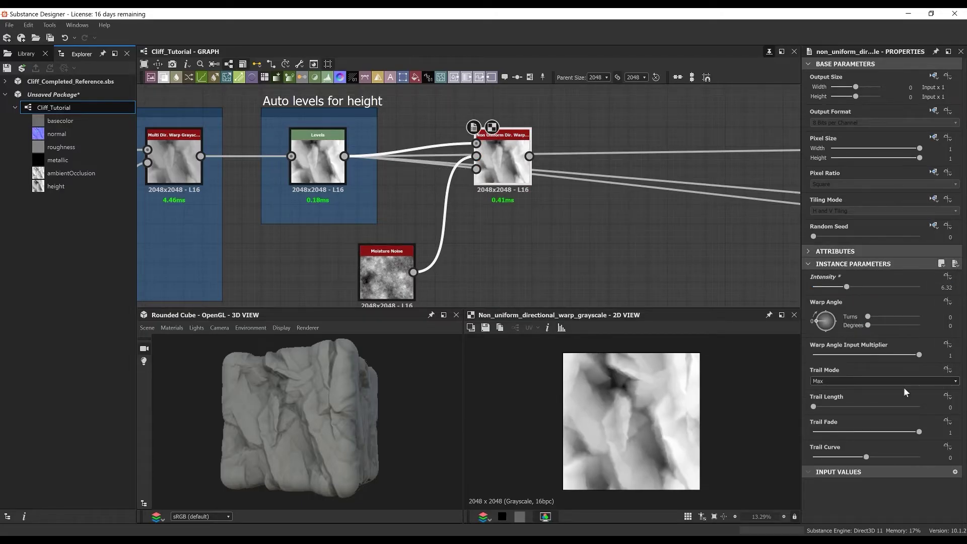
# Delete the Non Uniform Directional Warp Grayscale node.
pyautogui.moveTo(485, 165); pyautogui.dragTo(504, 204)
pyautogui.scroll(-3, 504, 204)
pyautogui.moveTo(504, 205); pyautogui.dragTo(540, 173, button='middle')
pyautogui.scroll(4, 539, 173)
pyautogui.press('Delete')
pyautogui.scroll(-4, 579, 187)
pyautogui.scroll(1, 476, 197)
pyautogui.moveTo(476, 198); pyautogui.dragTo(578, 201, button='middle')
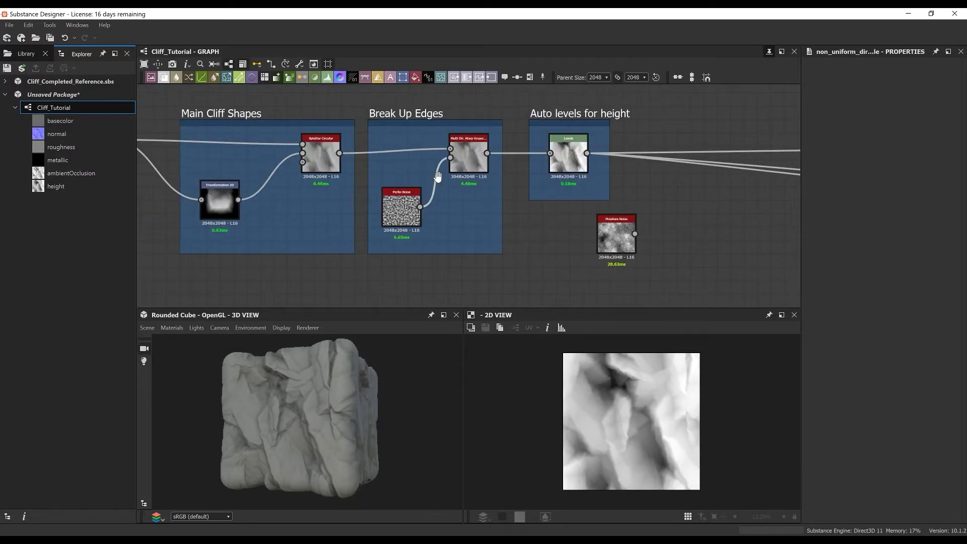
# Duplicate the Break Up Edges frame's Multi Directional Warp Grayscale node after the Levels node and feed the Levels result into it.
pyautogui.doubleClick(469, 157)
pyautogui.hotkey('ctrl', 'd')
pyautogui.moveTo(453, 201); pyautogui.dragTo(719, 165)
pyautogui.scroll(3, 719, 166)
pyautogui.moveTo(490, 145); pyautogui.dragTo(719, 147)
pyautogui.moveTo(718, 147); pyautogui.dragTo(608, 121, button='middle')
# Connect Moisture Noise to the new warp's intensity input and move the Levels node's outgoing material links onto the warp's output.
pyautogui.moveTo(462, 257); pyautogui.dragTo(623, 163)
pyautogui.moveTo(594, 190); pyautogui.dragTo(519, 213, button='middle')
pyautogui.keyDown('shift'); pyautogui.moveTo(304, 140); pyautogui.dragTo(573, 165); pyautogui.keyUp('shift')
pyautogui.moveTo(544, 173); pyautogui.dragTo(567, 138)
pyautogui.moveTo(352, 267); pyautogui.dragTo(448, 221)
pyautogui.moveTo(560, 146); pyautogui.dragTo(560, 157)
# Frame the new Multi Directional Warp and Moisture Noise nodes with the title "More Edge Breakup".
pyautogui.scroll(-3, 559, 157)
pyautogui.moveTo(461, 247); pyautogui.dragTo(607, 131)
pyautogui.rightClick(612, 198)
pyautogui.click(660, 230)
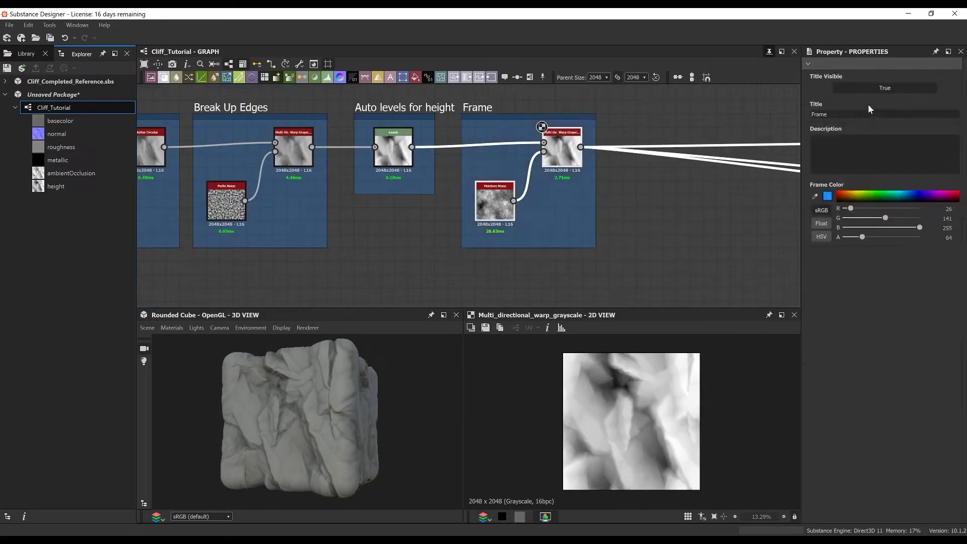
pyautogui.write('More Edge Breakup')
pyautogui.press('Return')
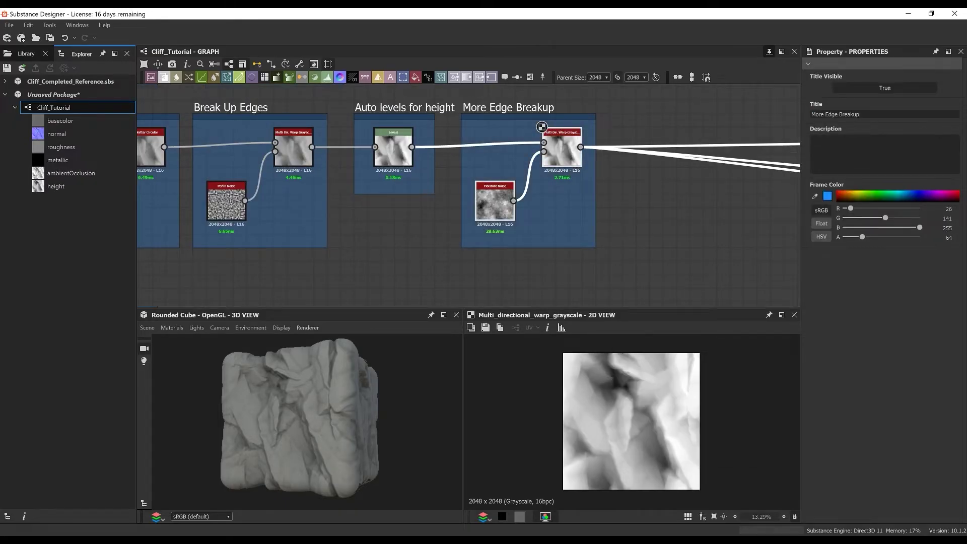
# Add a Cells 1 node above the main chain, past the More Edge Breakup frame, with Scale 14 and Disorder 1.
pyautogui.moveTo(562, 201); pyautogui.dragTo(469, 171, button='middle')
pyautogui.scroll(-6, 468, 171)
pyautogui.moveTo(776, 113); pyautogui.dragTo(514, 131, button='middle')
pyautogui.scroll(1, 514, 131)
pyautogui.moveTo(615, 161); pyautogui.dragTo(670, 158, button='middle')
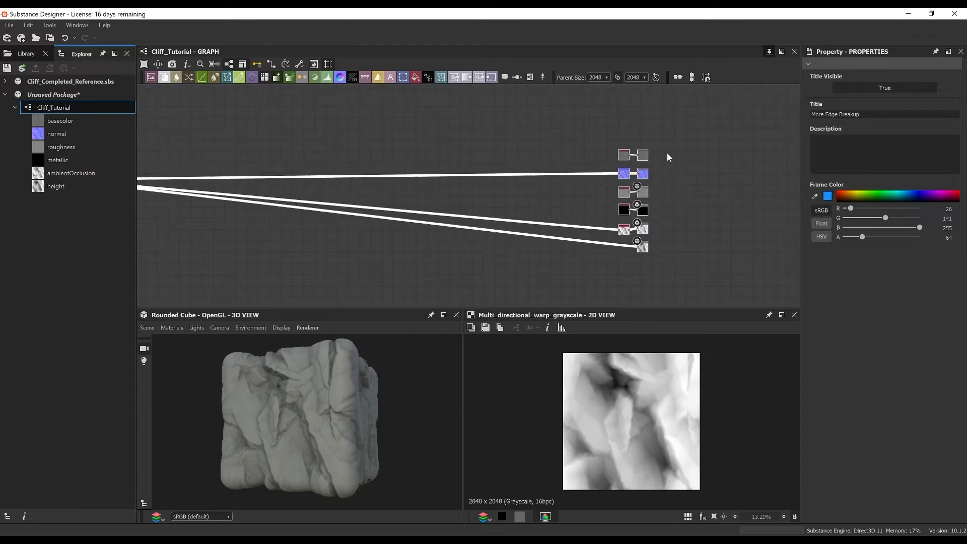
pyautogui.moveTo(166, 164); pyautogui.dragTo(552, 211, button='middle')
pyautogui.scroll(3, 552, 211)
pyautogui.moveTo(469, 150); pyautogui.dragTo(457, 165, button='middle')
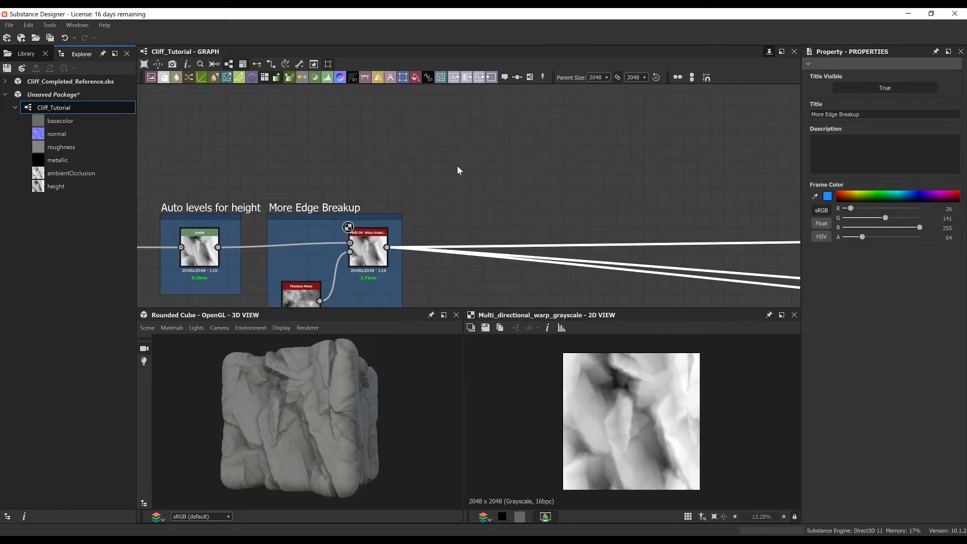
pyautogui.press('space')
pyautogui.write('ce')
pyautogui.click(483, 155)
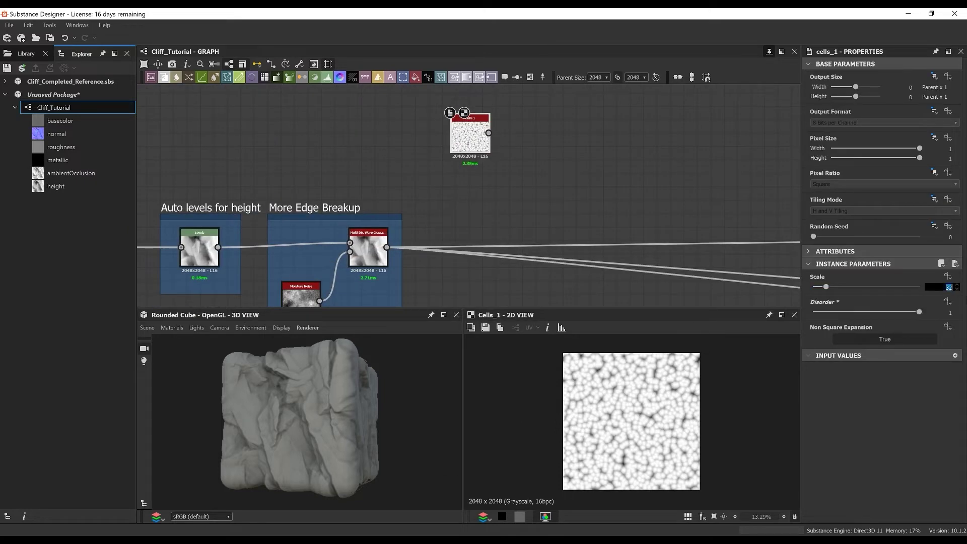
pyautogui.write('14')
pyautogui.press('Return')
pyautogui.moveTo(469, 135); pyautogui.dragTo(449, 142)
# Add a Clouds 2 node below Cells 1 and set its output width and height to -3 (Parent / 8).
pyautogui.press('space')
pyautogui.write('clou')
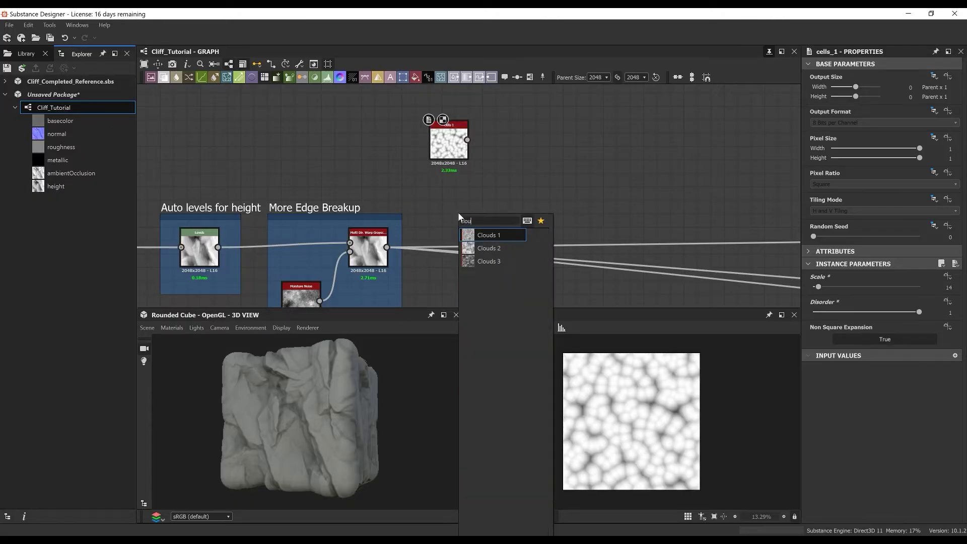
pyautogui.press('space')
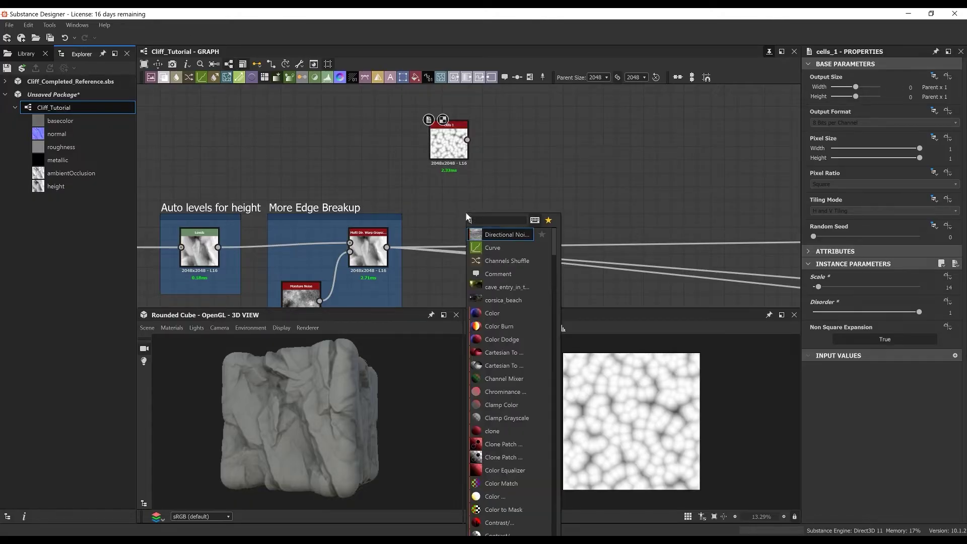
pyautogui.write('cloud')
pyautogui.click(493, 248)
pyautogui.moveTo(468, 207); pyautogui.dragTo(452, 200)
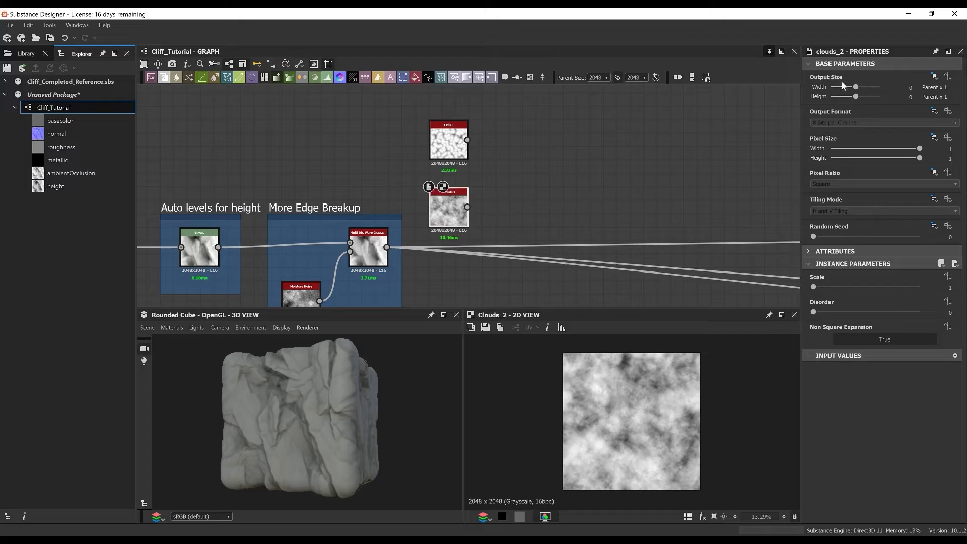
pyautogui.moveTo(856, 87); pyautogui.dragTo(850, 87)
pyautogui.scroll(4, 458, 204)
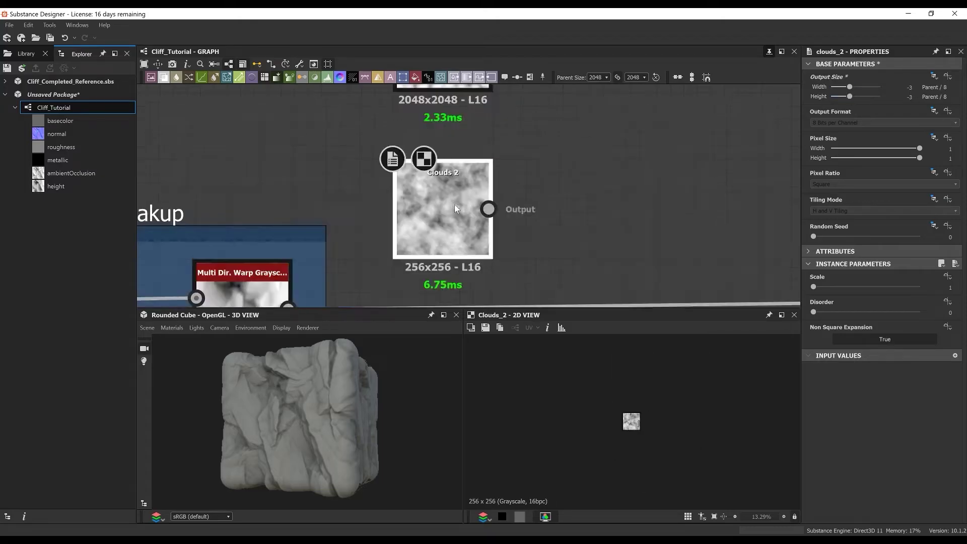
# Add a Slope Blur Grayscale node with Cells 1 as its grayscale input and Clouds 2 as its slope input.
pyautogui.press('space')
pyautogui.write('slope')
pyautogui.press('Down')
pyautogui.press('Return')
pyautogui.moveTo(530, 169); pyautogui.dragTo(517, 188, button='middle')
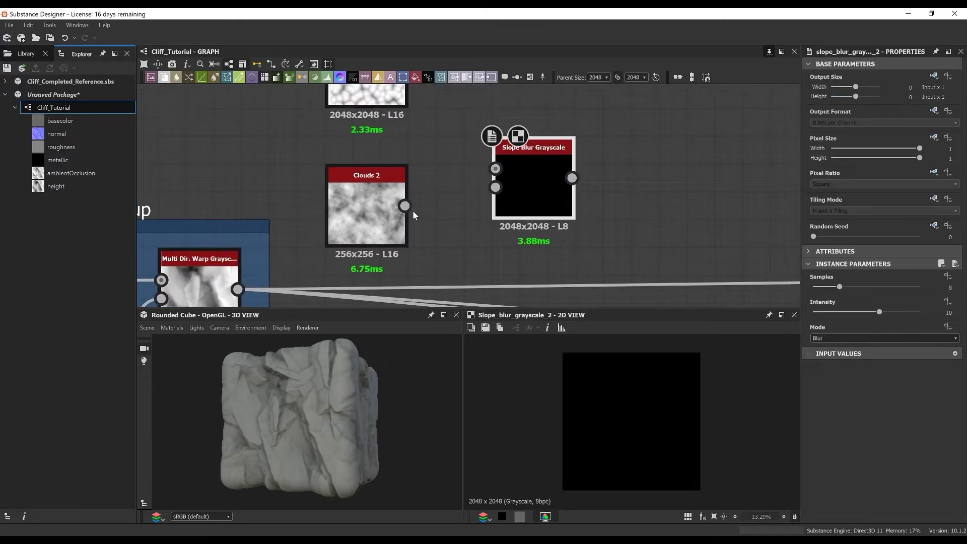
pyautogui.moveTo(406, 206); pyautogui.dragTo(495, 188)
pyautogui.moveTo(483, 176); pyautogui.dragTo(469, 214, button='middle')
# Set the Clouds 2 node's Disorder to 1.
pyautogui.doubleClick(354, 248)
pyautogui.click(943, 312)
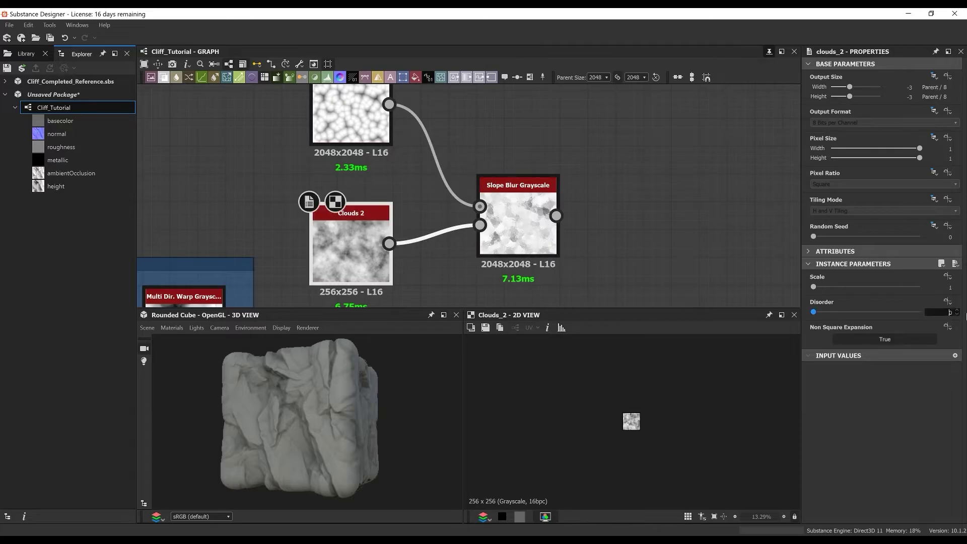
pyautogui.write('1')
pyautogui.press('Return')
pyautogui.press('f')
pyautogui.moveTo(539, 230); pyautogui.dragTo(530, 161, button='middle')
# Set the Slope Blur Grayscale to 32 samples, intensity 1.85 and Max mode.
pyautogui.doubleClick(529, 162)
pyautogui.click(950, 289)
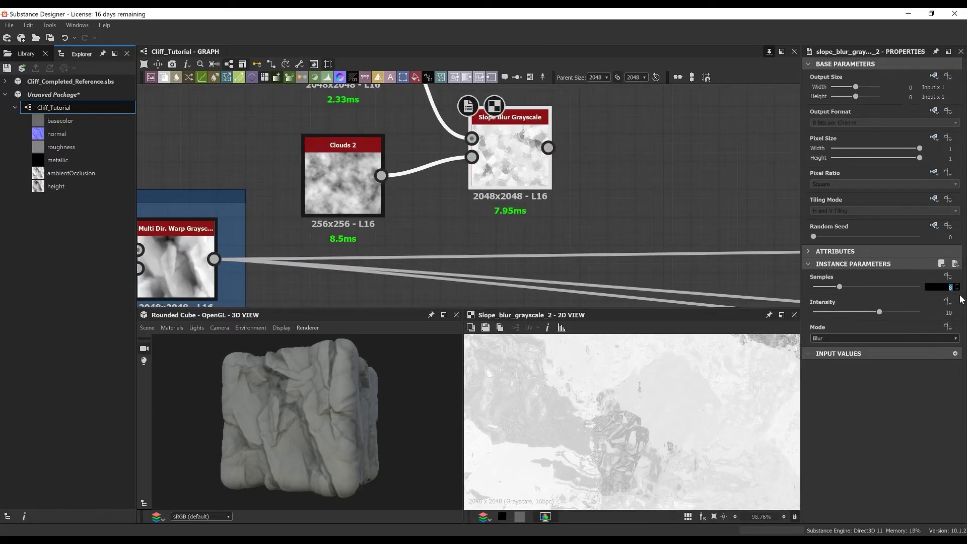
pyautogui.write('32')
pyautogui.click(953, 313)
pyautogui.write('1.85')
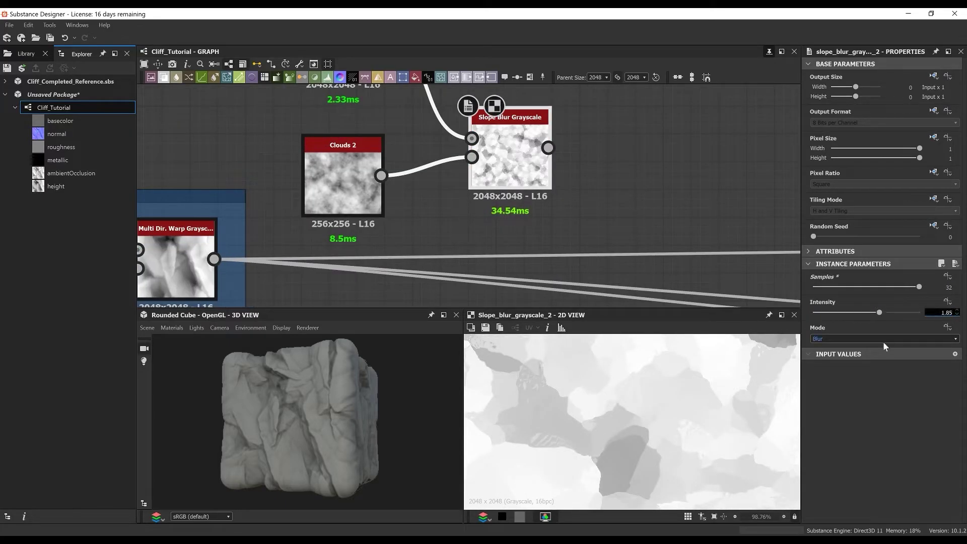
pyautogui.click(886, 338)
pyautogui.click(847, 362)
# Compare Clouds 2 output sizes of Parent x 4 and Parent / 16 in the slope blur preview, ending on Parent / 8.
pyautogui.click(342, 174)
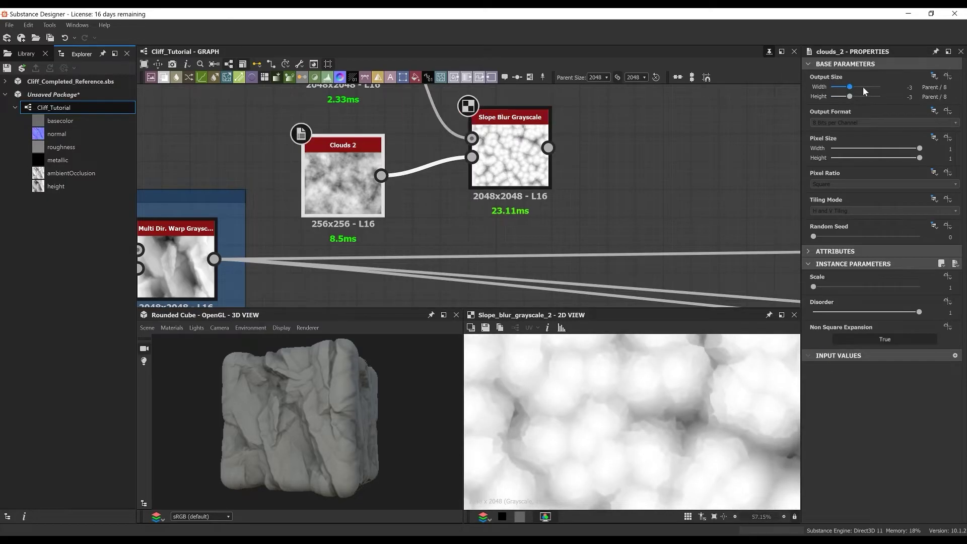
pyautogui.click(860, 96)
pyautogui.scroll(-4, 678, 432)
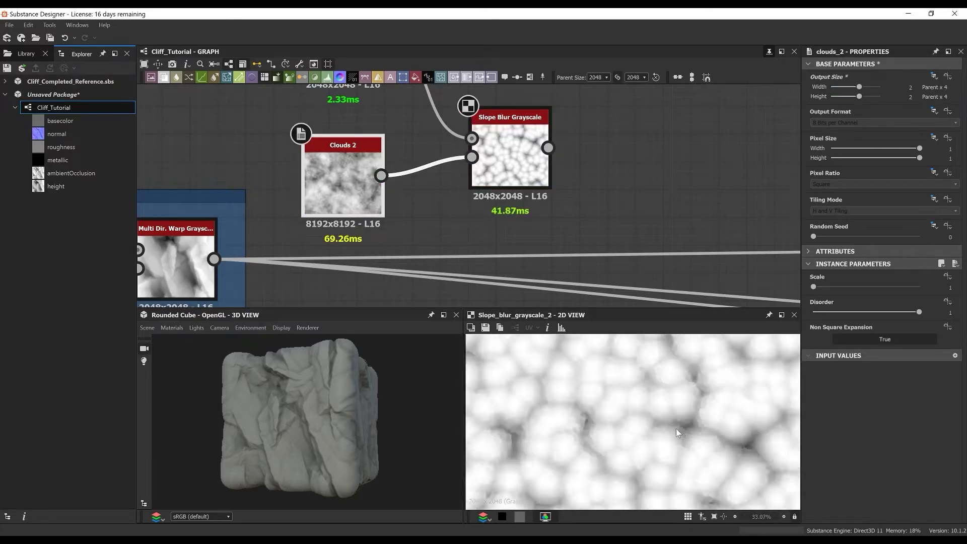
pyautogui.scroll(4, 678, 432)
pyautogui.moveTo(446, 168); pyautogui.dragTo(456, 147, button='middle')
pyautogui.scroll(-1, 456, 147)
pyautogui.moveTo(860, 87); pyautogui.dragTo(849, 87)
pyautogui.click(849, 97)
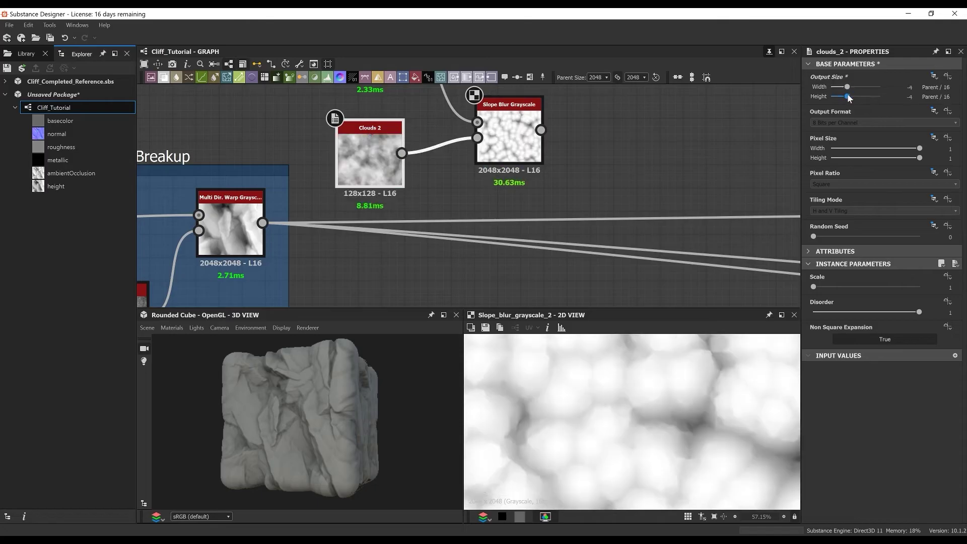
pyautogui.click(850, 96)
# Try a duplicate of Clouds 2 at Parent x 1 size as the Slope Blur Grayscale's slope input, and delete the duplicate.
pyautogui.hotkey('ctrl', 'd')
pyautogui.moveTo(486, 194); pyautogui.dragTo(393, 253)
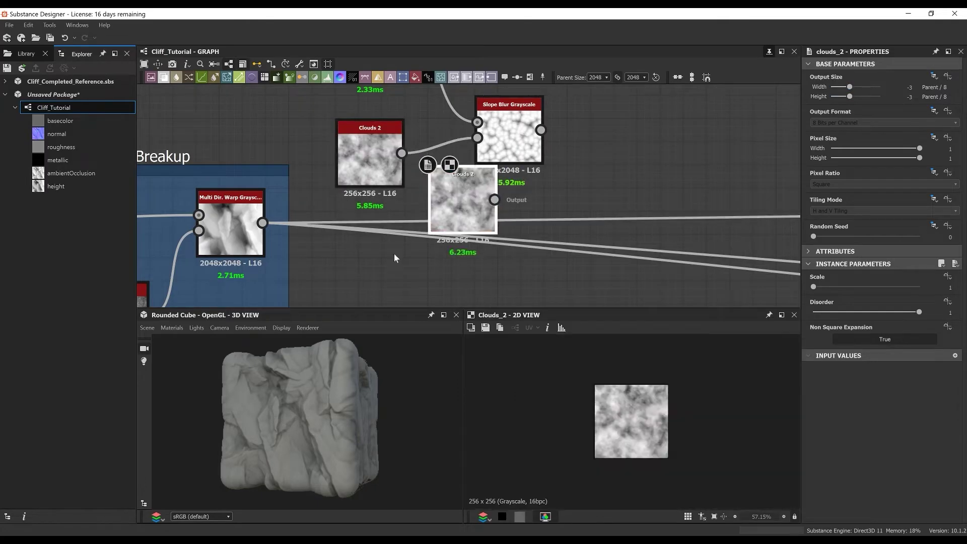
pyautogui.click(857, 88)
pyautogui.click(859, 96)
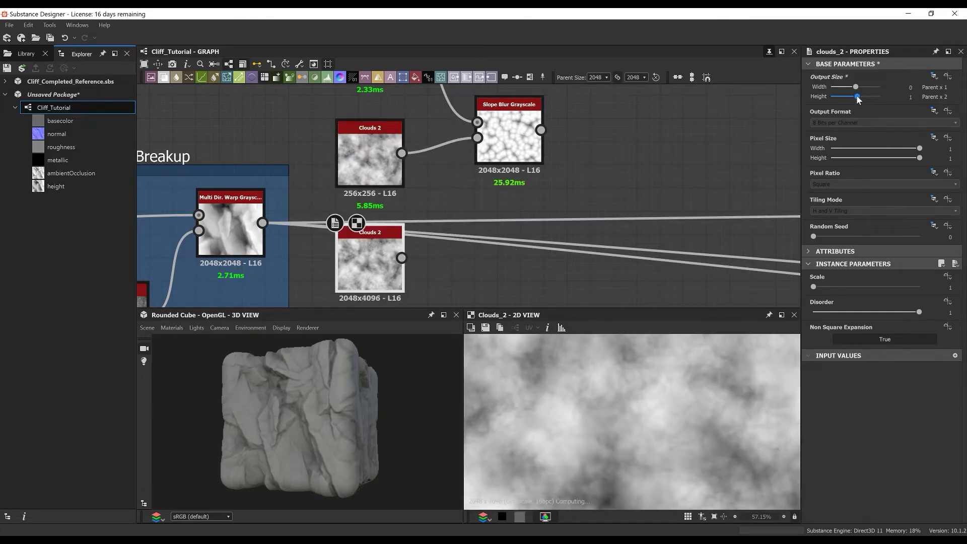
pyautogui.moveTo(858, 96); pyautogui.dragTo(856, 96)
pyautogui.doubleClick(491, 144)
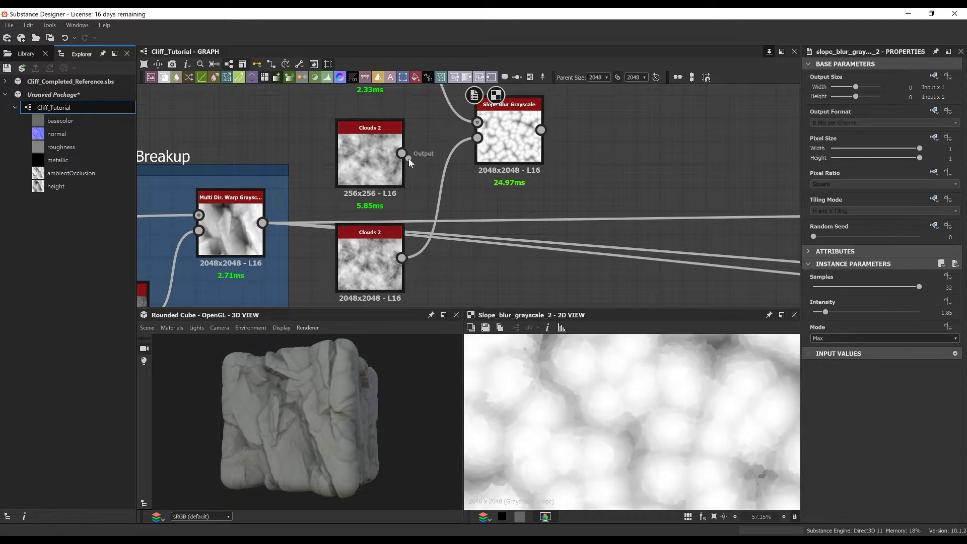
pyautogui.click(360, 274)
pyautogui.press('Delete')
# Line up the Slope Blur Grayscale with Clouds 2 and add a Directional Warp node after it.
pyautogui.moveTo(495, 131); pyautogui.dragTo(494, 154)
pyautogui.scroll(-1, 495, 154)
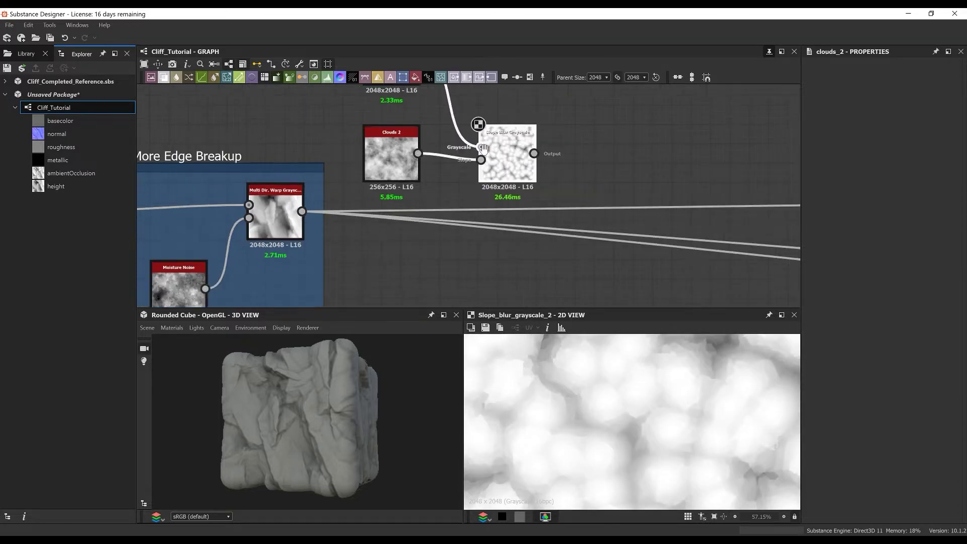
pyautogui.moveTo(651, 149); pyautogui.dragTo(572, 173, button='middle')
pyautogui.click(571, 173)
pyautogui.press('space')
pyautogui.write('dir')
pyautogui.press('Down')
pyautogui.press('Down')
pyautogui.press('Return')
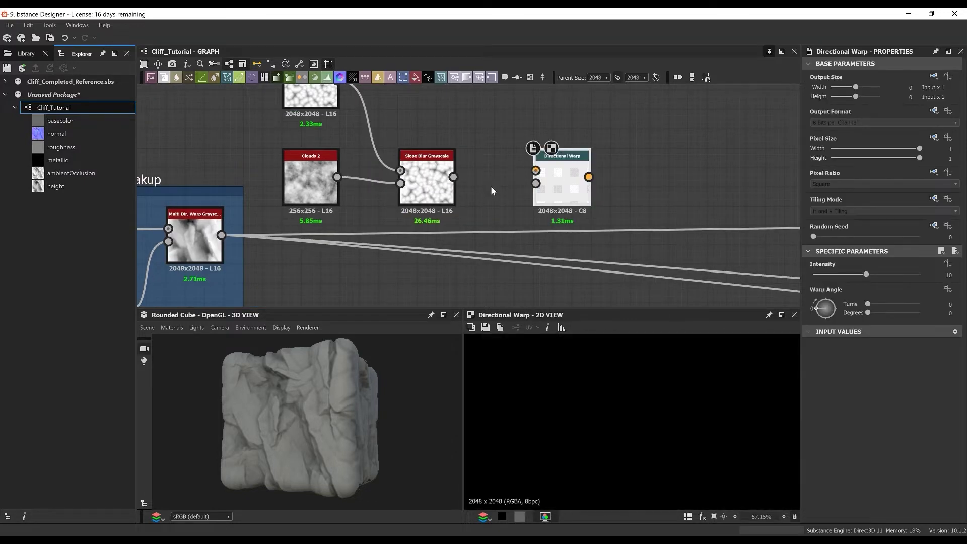
# Feed the Slope Blur Grayscale result into the Directional Warp and the More Edge Breakup warp result into its intensity input.
pyautogui.moveTo(453, 177); pyautogui.dragTo(538, 166)
pyautogui.scroll(-2, 458, 168)
pyautogui.moveTo(458, 168); pyautogui.dragTo(465, 193, button='middle')
pyautogui.moveTo(327, 107); pyautogui.dragTo(543, 157)
pyautogui.click(638, 172)
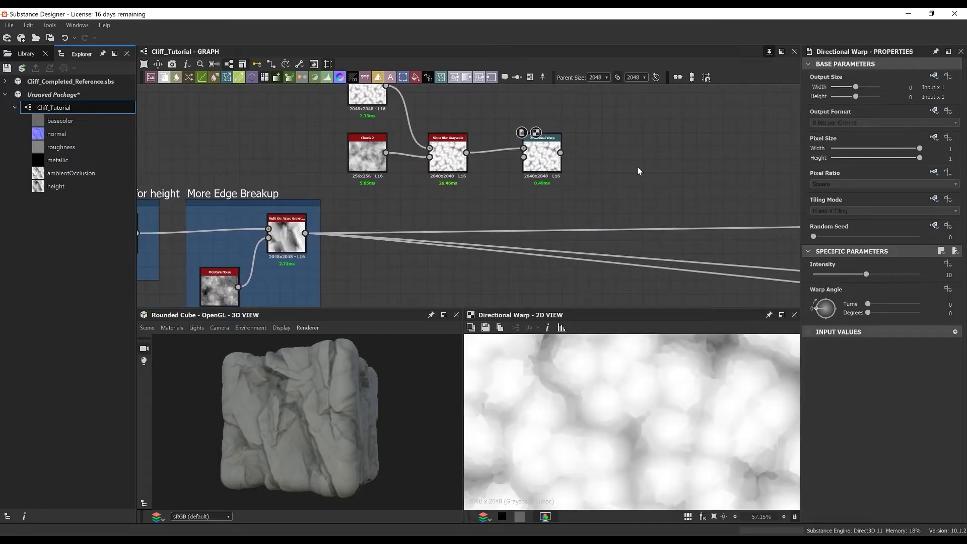
pyautogui.moveTo(305, 234); pyautogui.dragTo(524, 157)
pyautogui.click(542, 162)
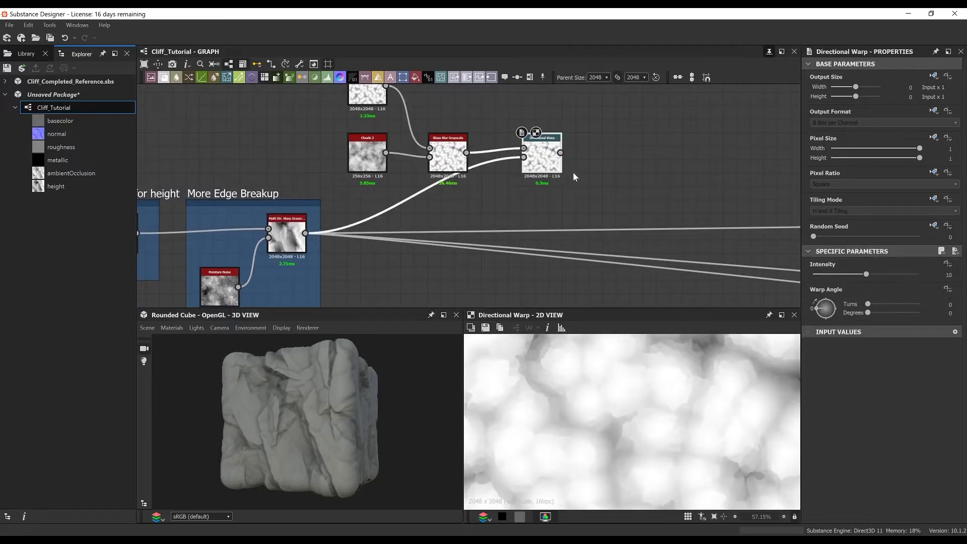
# Add an Invert Grayscale node connected after the Directional Warp.
pyautogui.moveTo(573, 172); pyautogui.dragTo(501, 165, button='middle')
pyautogui.press('space')
pyautogui.write('inver')
pyautogui.press('Return')
# Add a Blend node with Invert Grayscale as foreground and the More Edge Breakup warp result as background.
pyautogui.click(616, 165)
pyautogui.press('space')
pyautogui.write('b')
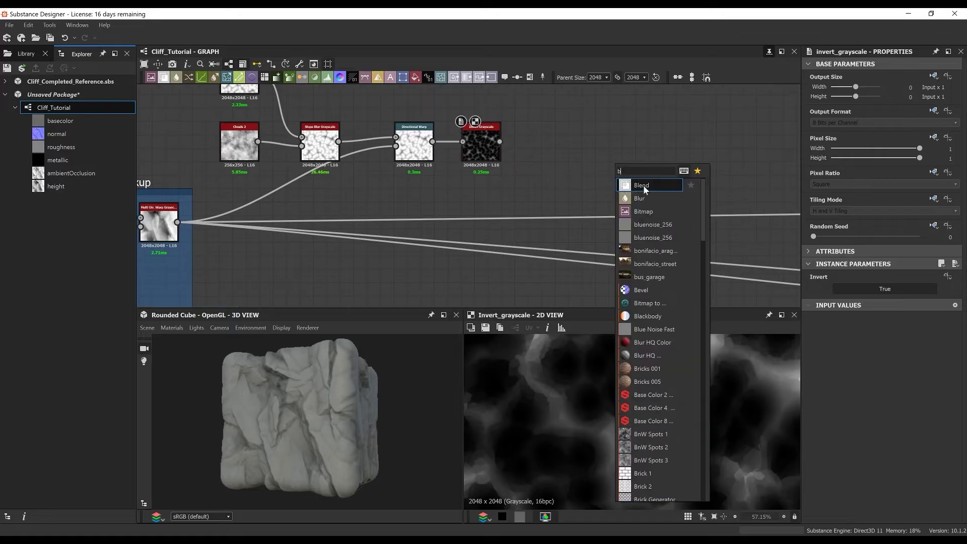
pyautogui.click(643, 186)
pyautogui.moveTo(500, 141); pyautogui.dragTo(597, 161)
pyautogui.moveTo(615, 170); pyautogui.dragTo(615, 190)
pyautogui.moveTo(177, 222); pyautogui.dragTo(612, 192)
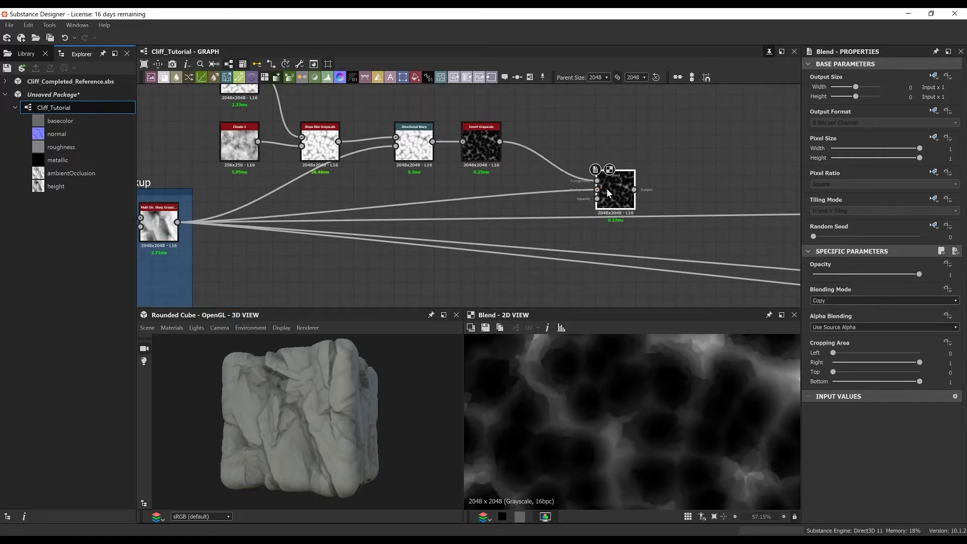
# Set the Directional Warp's Intensity to 24.6 and its Warp Angle to 0.21 turns.
pyautogui.doubleClick(418, 149)
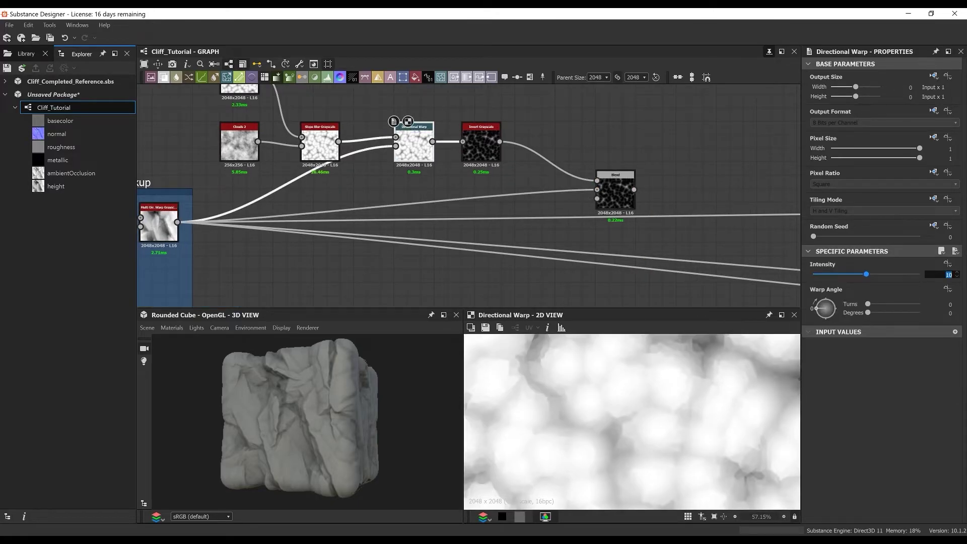
pyautogui.write('6')
pyautogui.press('Tab')
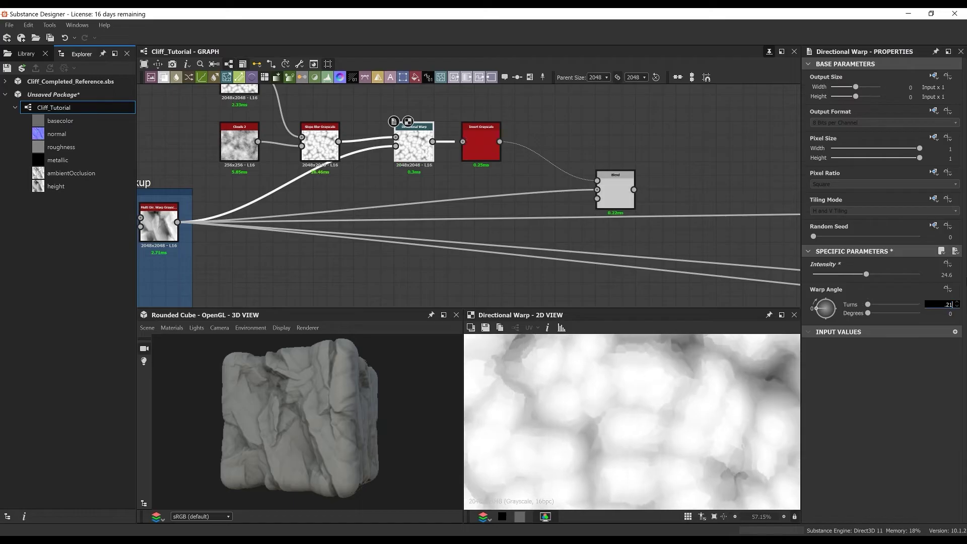
pyautogui.doubleClick(485, 143)
# Set the Blend node's Opacity to 0.23 and its Blending Mode to Add (Linear Dodge).
pyautogui.doubleClick(628, 200)
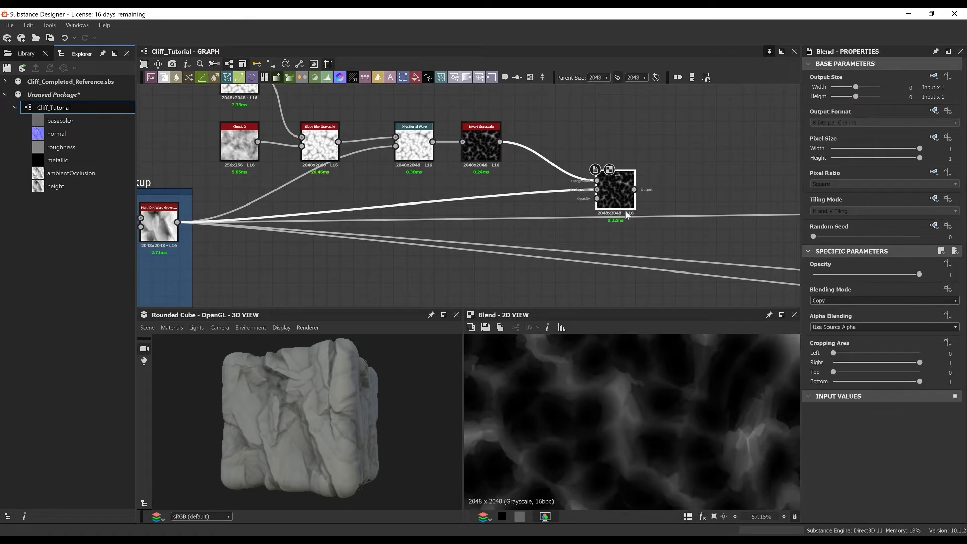
pyautogui.write('.23')
pyautogui.press('Tab')
pyautogui.click(930, 301)
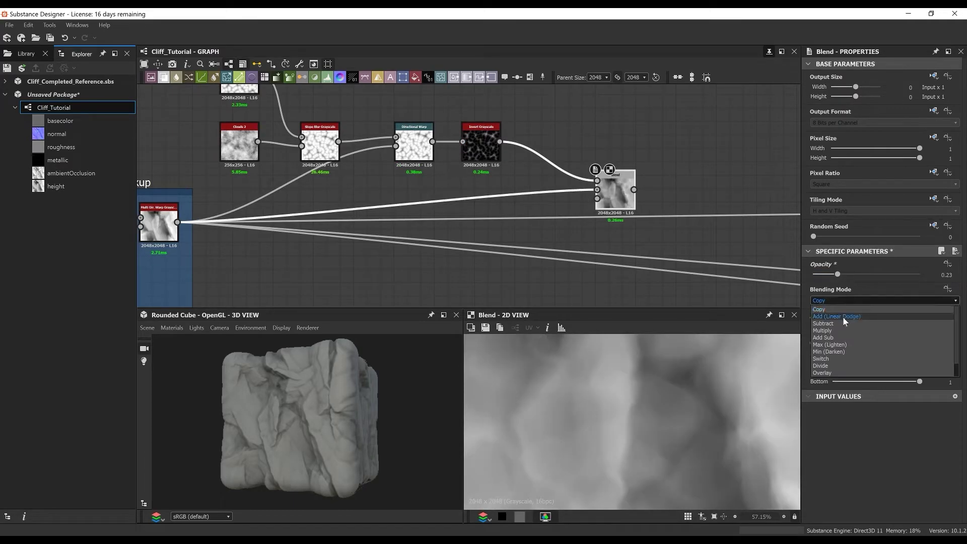
pyautogui.click(844, 319)
pyautogui.scroll(-9, 634, 403)
# Line up the Blend with the More Edge Breakup warp and move the warp's outgoing material links onto the Blend's output.
pyautogui.moveTo(615, 204); pyautogui.dragTo(609, 236)
pyautogui.keyDown('shift'); pyautogui.moveTo(178, 222); pyautogui.dragTo(625, 222); pyautogui.keyUp('shift')
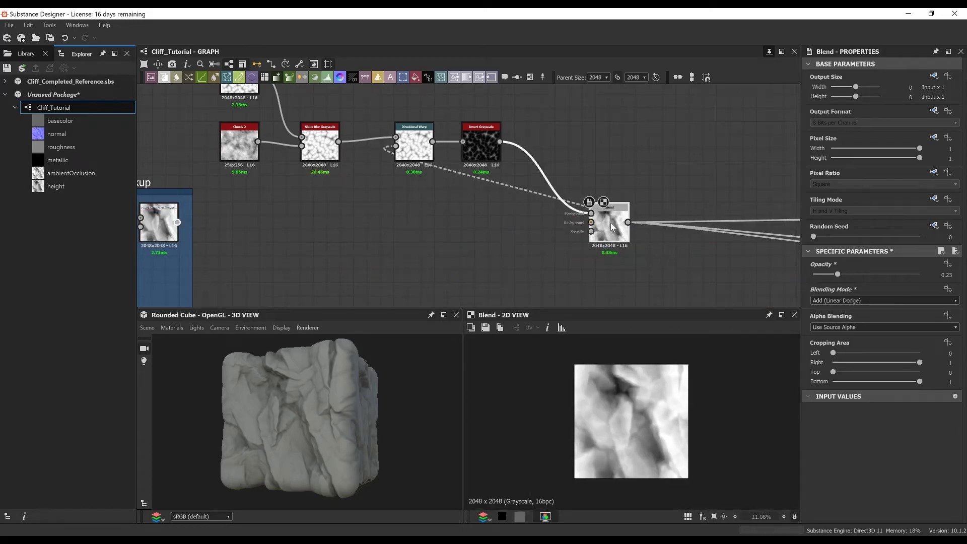
pyautogui.scroll(5, 357, 395)
pyautogui.scroll(-2, 560, 246)
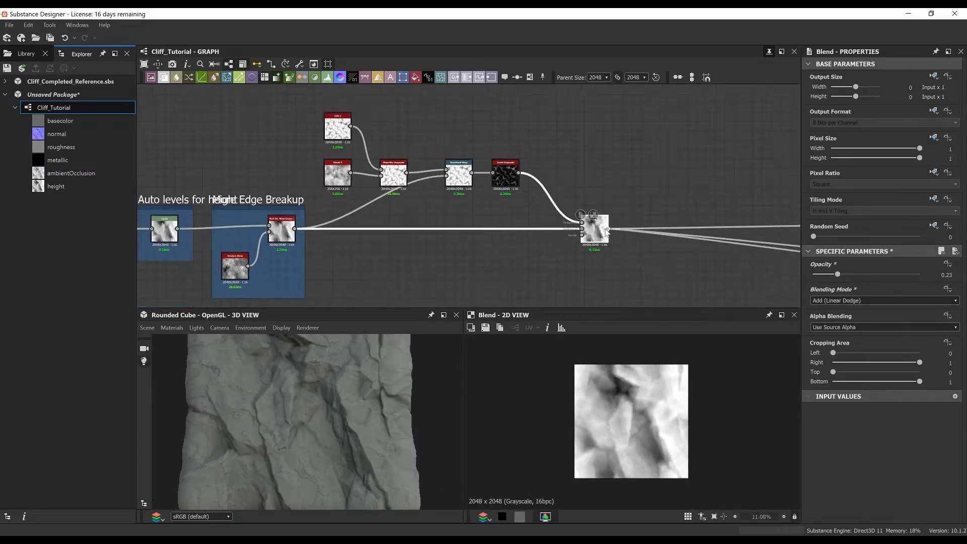
# Frame the Cells, Clouds, Slope Blur, Directional Warp, Invert and Blend nodes with the title "Surface Breakup".
pyautogui.scroll(-2, 506, 263)
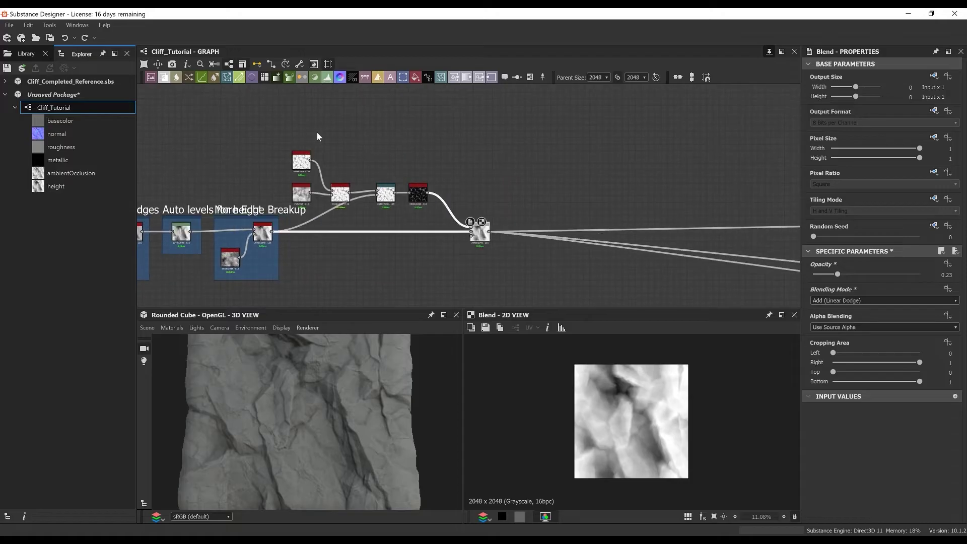
pyautogui.moveTo(518, 274); pyautogui.dragTo(298, 143)
pyautogui.rightClick(336, 142)
pyautogui.click(356, 171)
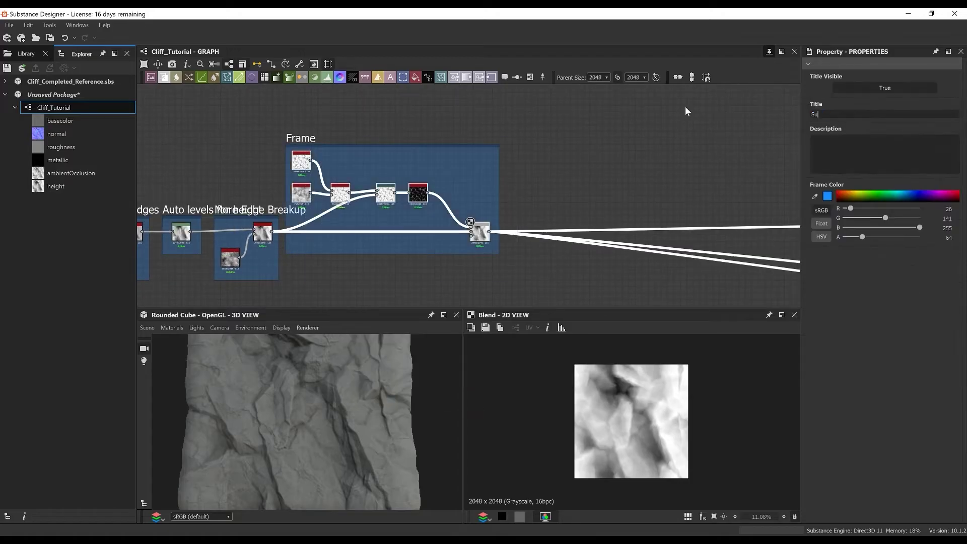
pyautogui.write('Surface Breakup')
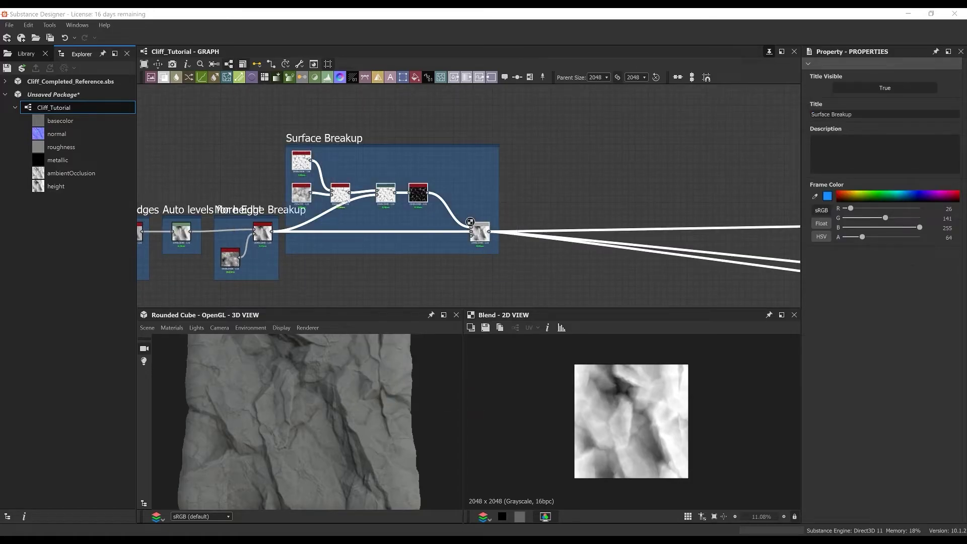
# Add a Shadows node past the Surface Breakup frame.
pyautogui.moveTo(632, 135); pyautogui.dragTo(571, 137, button='middle')
pyautogui.click(502, 172)
pyautogui.press('space')
pyautogui.write('shadow')
pyautogui.press('Return')
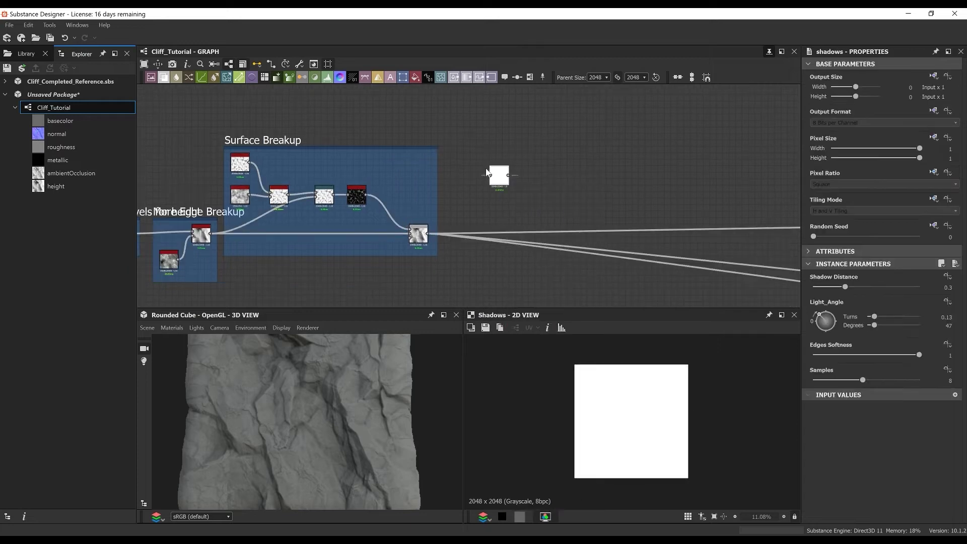
# Feed the Surface Breakup Blend into Shadows and set Shadow Distance to 1, Light Angle to 0.6 turns, Edges Softness to 0.77 and Samples to 16.
pyautogui.moveTo(428, 234); pyautogui.dragTo(485, 184)
pyautogui.scroll(3, 472, 194)
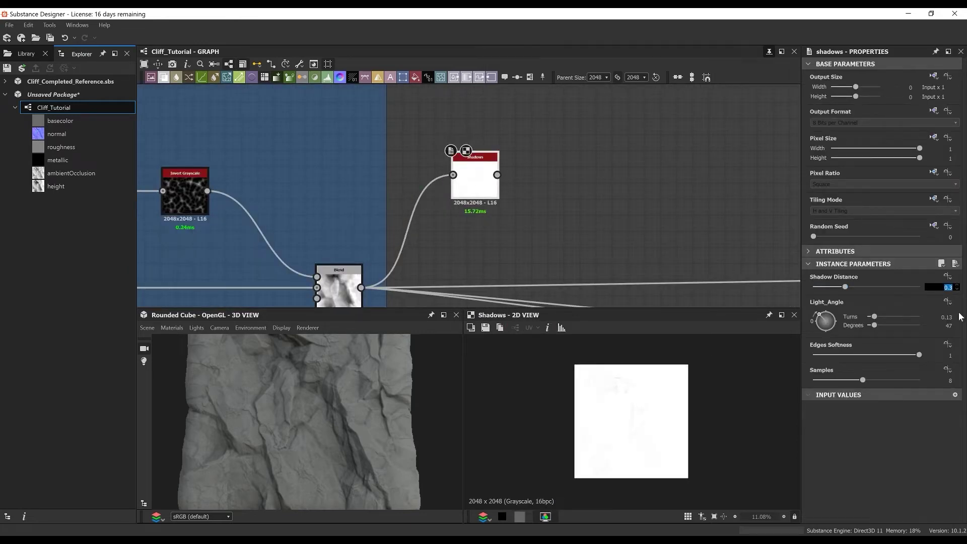
pyautogui.write('0.6')
pyautogui.press('Return')
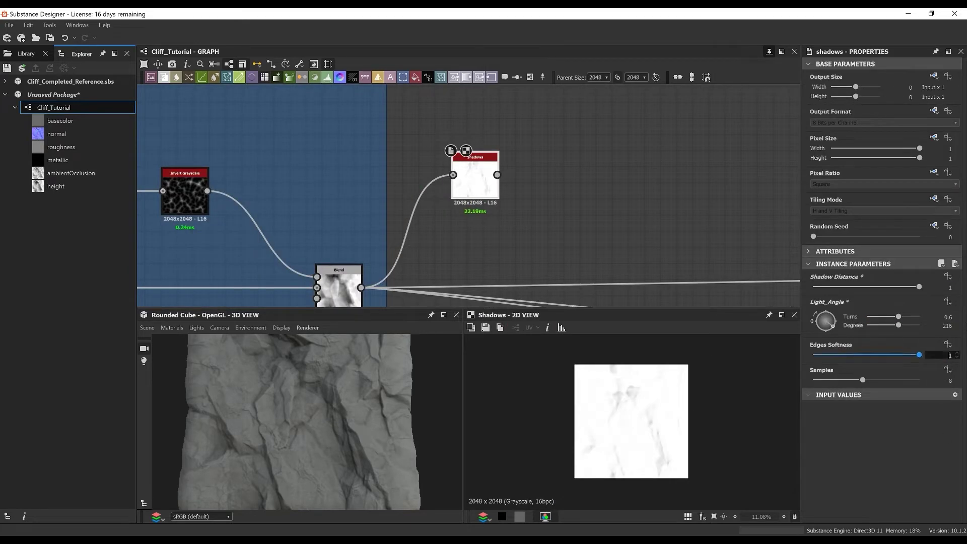
pyautogui.write('.77')
pyautogui.press('Tab')
pyautogui.press('Return')
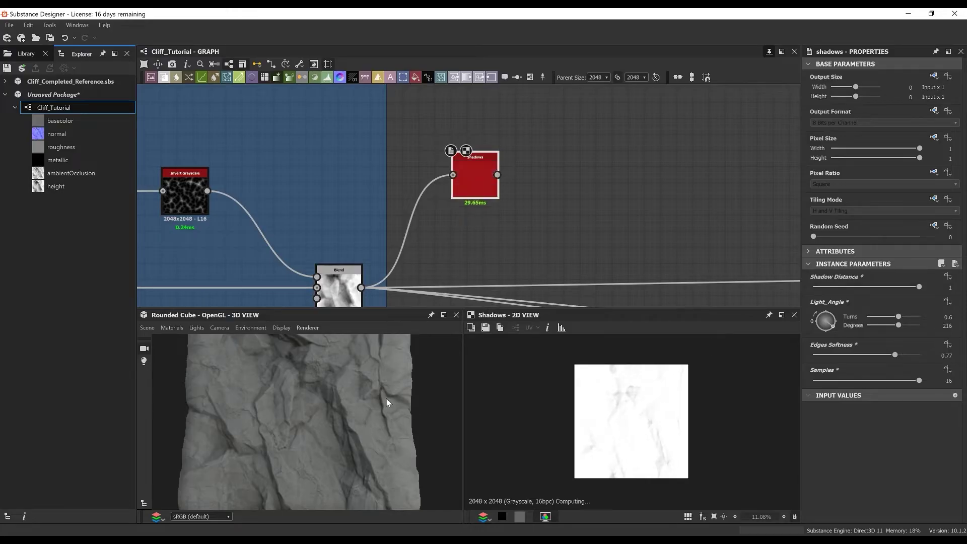
# Add an Invert Grayscale after Shadows, and a new Blend with the Surface Breakup result as its Background.
pyautogui.press('space')
pyautogui.write('inv')
pyautogui.press('Return')
pyautogui.scroll(2, 552, 177)
pyautogui.moveTo(622, 249); pyautogui.dragTo(687, 171, button='middle')
pyautogui.press('space')
pyautogui.write('b')
pyautogui.click(588, 204)
pyautogui.moveTo(303, 244); pyautogui.dragTo(644, 199)
# Blend the inverted shadows in as Foreground using Subtract mode, and move the outgoing material links onto this Blend's output.
pyautogui.moveTo(676, 201); pyautogui.dragTo(582, 183, button='middle')
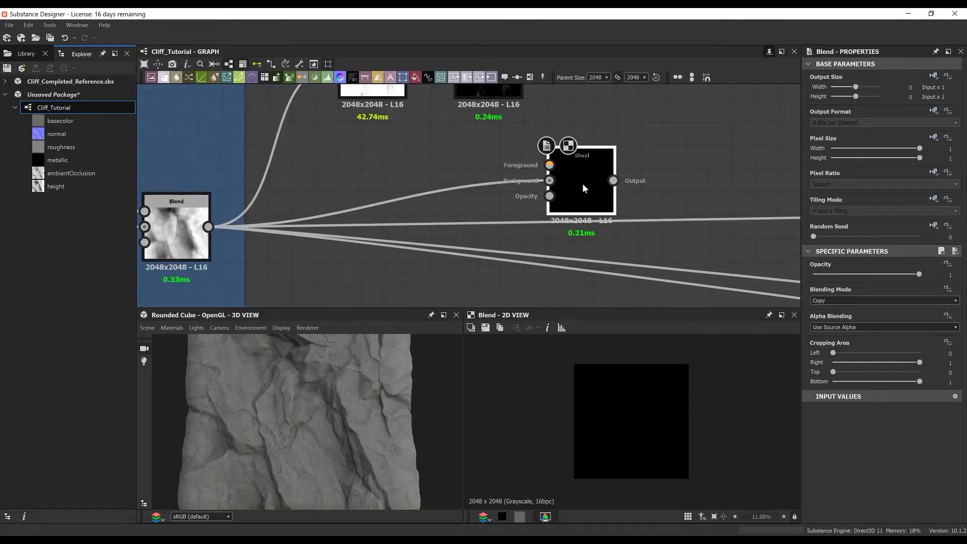
pyautogui.moveTo(583, 183); pyautogui.dragTo(663, 206)
pyautogui.moveTo(595, 151); pyautogui.dragTo(567, 186, button='middle')
pyautogui.click(887, 300)
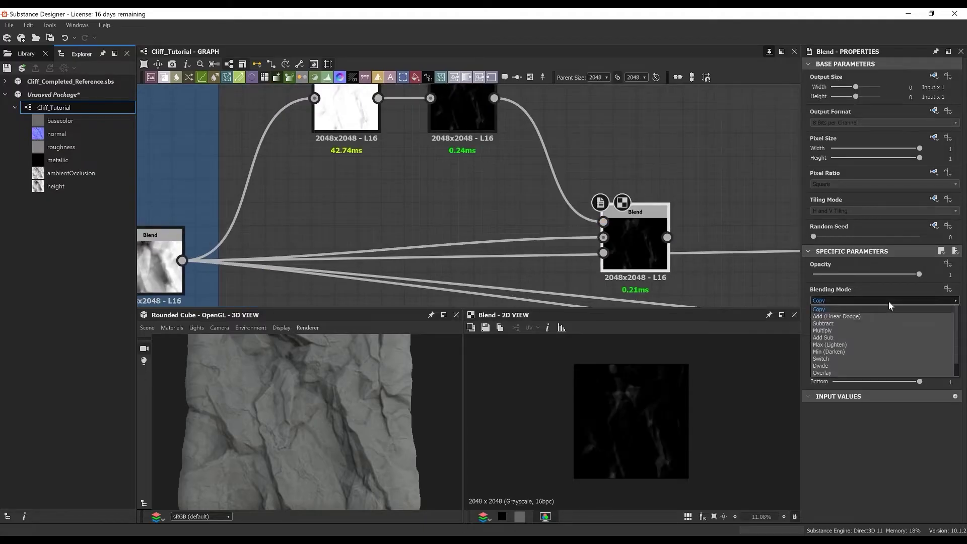
pyautogui.click(857, 324)
pyautogui.scroll(-2, 554, 189)
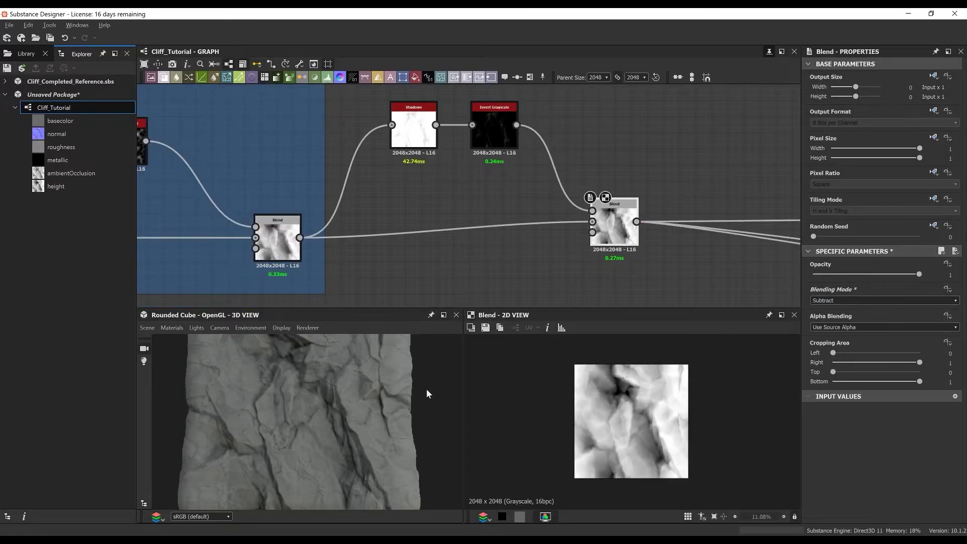
# Frame the Shadows, Invert Grayscale and Blend nodes with the title "Pushing Valleys".
pyautogui.scroll(-2, 425, 393)
pyautogui.scroll(-2, 495, 180)
pyautogui.moveTo(410, 101); pyautogui.dragTo(618, 249)
pyautogui.rightClick(617, 147)
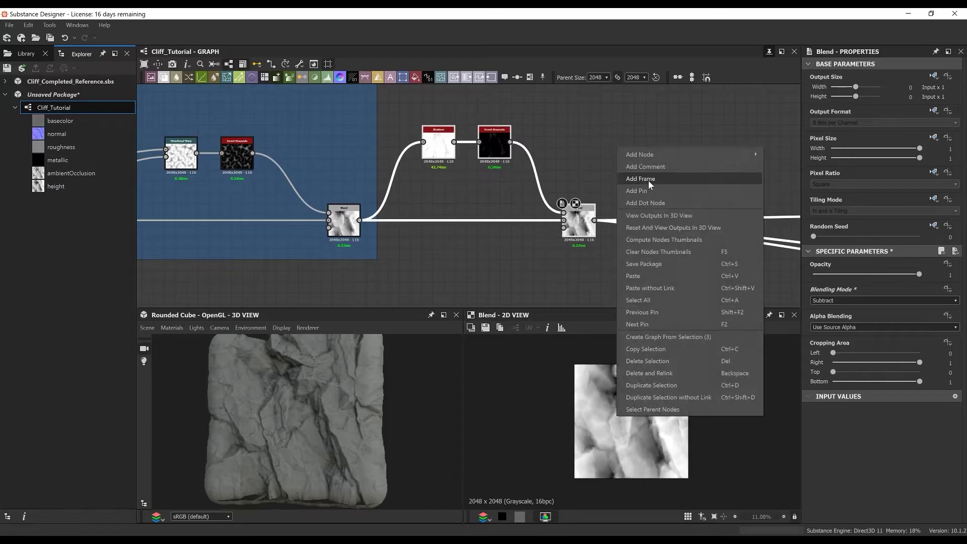
pyautogui.click(648, 180)
pyautogui.write('Pushing Balleys')
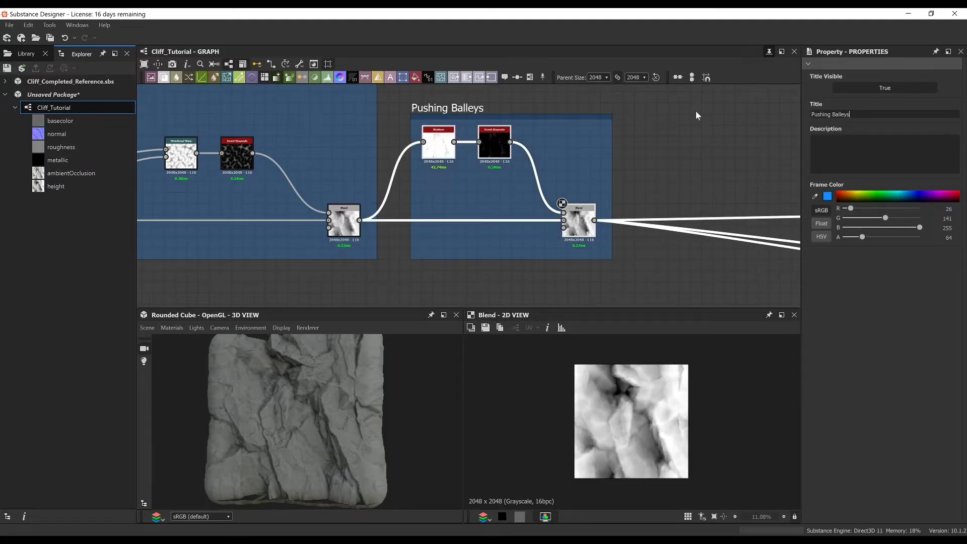
pyautogui.press('Return')
pyautogui.click(647, 143)
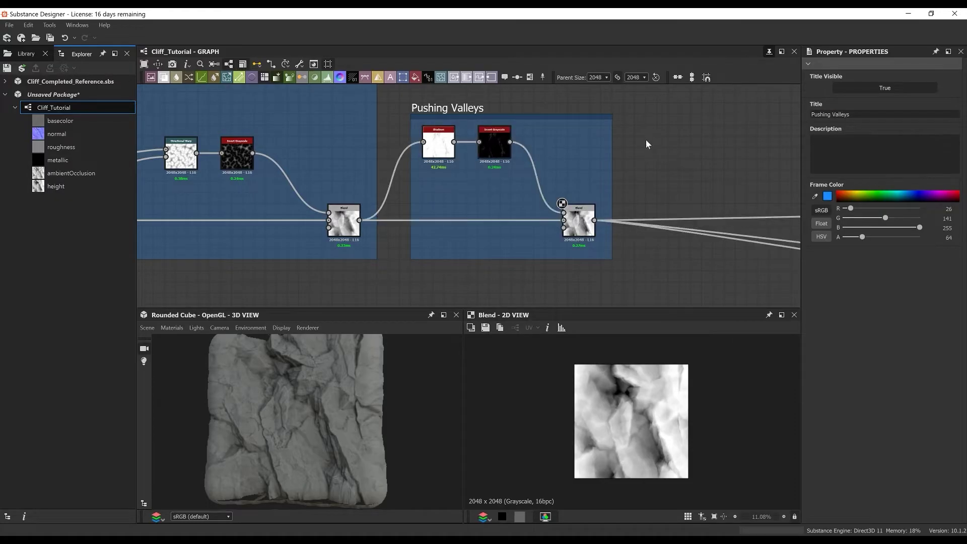
# Add a Scratches Generator node past the Pushing Valleys frame, above the outgoing material links.
pyautogui.moveTo(695, 171); pyautogui.dragTo(571, 193, button='middle')
pyautogui.scroll(1, 480, 164)
pyautogui.scroll(1, 571, 193)
pyautogui.press('space')
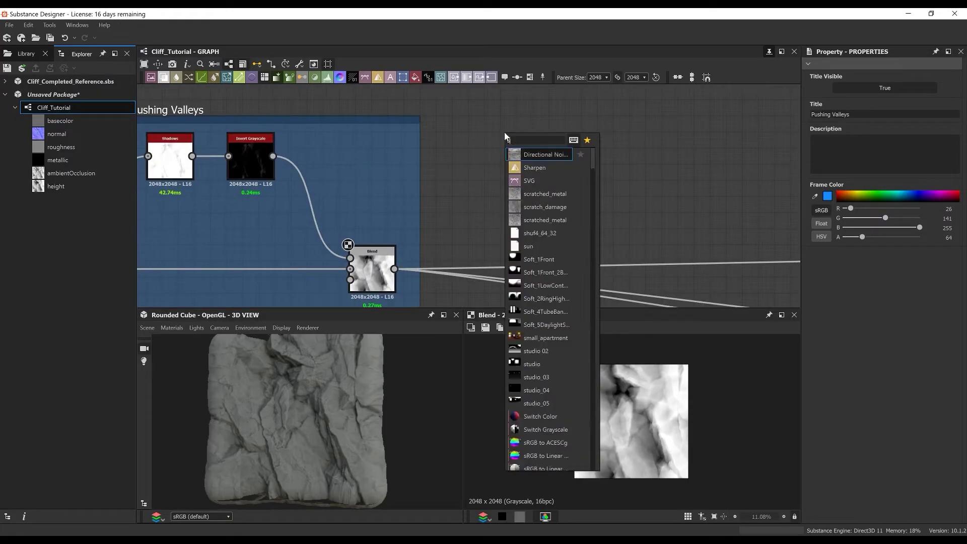
pyautogui.write('scra')
pyautogui.press('Down')
pyautogui.press('Down')
pyautogui.press('Down')
pyautogui.press('Down')
pyautogui.press('Down')
pyautogui.press('Up')
pyautogui.press('Up')
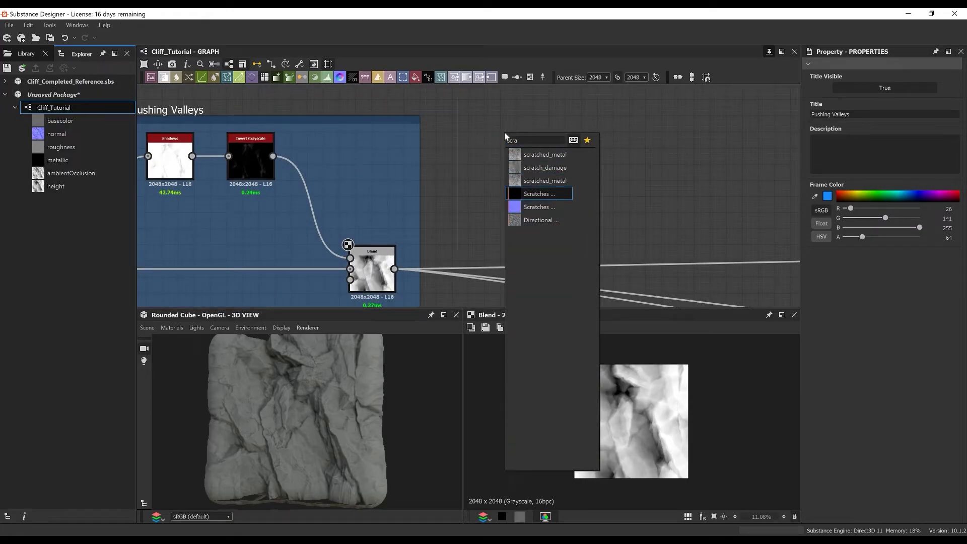
pyautogui.press('Return')
pyautogui.moveTo(504, 132); pyautogui.dragTo(488, 181)
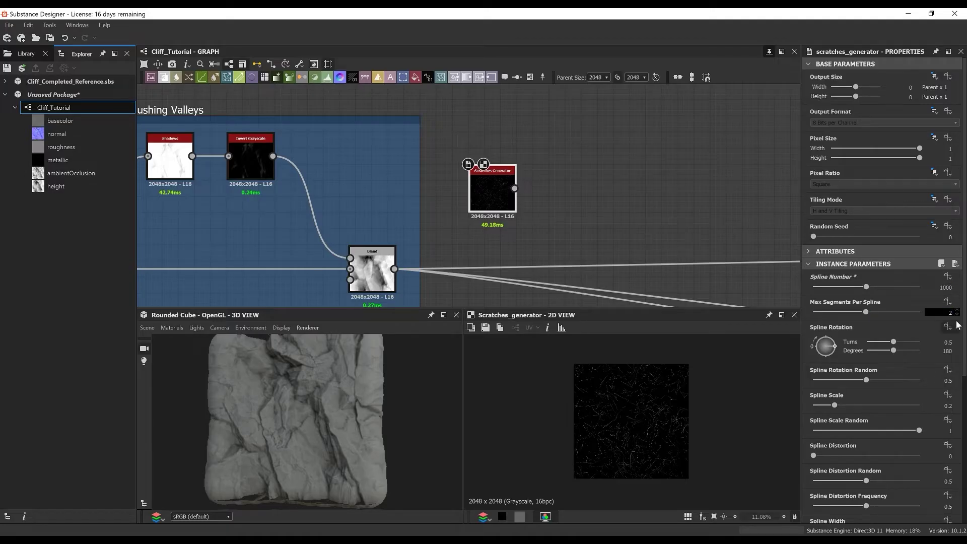
# Set the Scratches Generator's Spline Number to 1000, Max Segments Per Spline to 2, Spline Rotation Random and Spline Scale to 1, and Spline Distortion to 0.16.
pyautogui.write('1')
pyautogui.press('Tab')
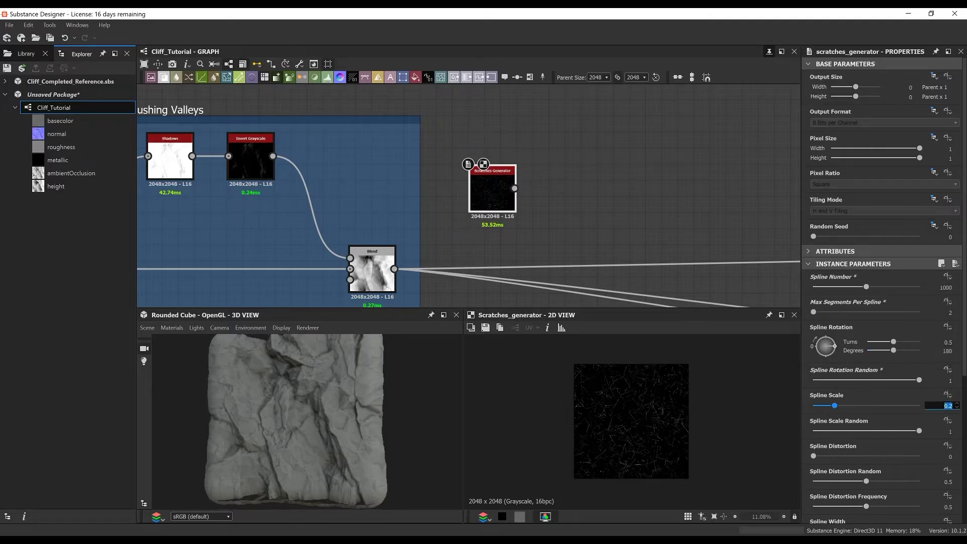
pyautogui.write('1')
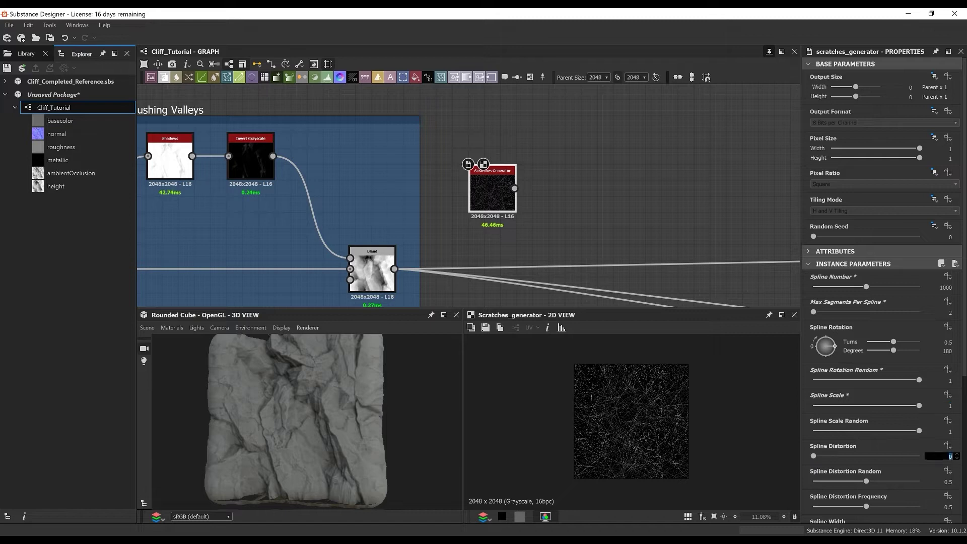
pyautogui.write('.16')
pyautogui.press('Return')
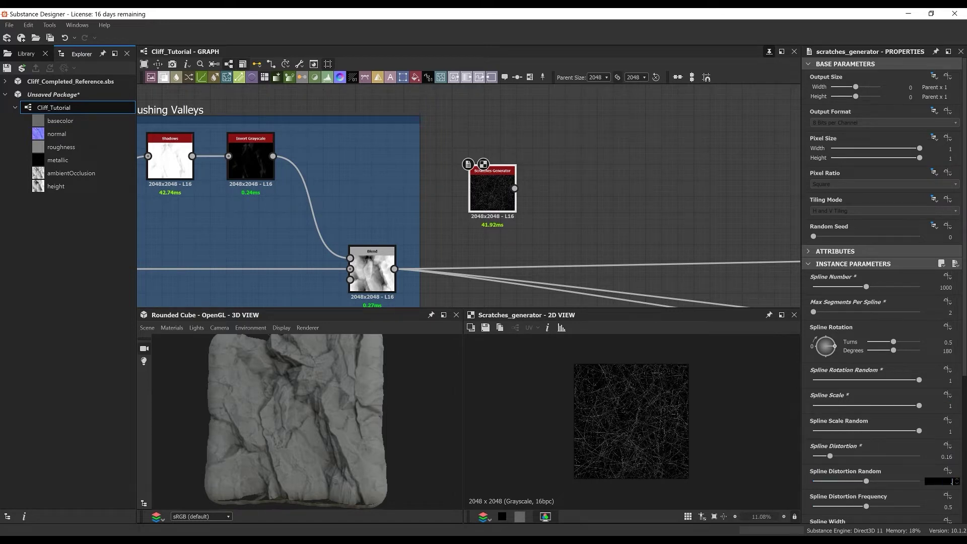
# Set the scratches' Spline Distortion Random to 0.09, Spline Distortion Frequency to 0 and Spline Width to 0.54.
pyautogui.write('.09')
pyautogui.press('Tab')
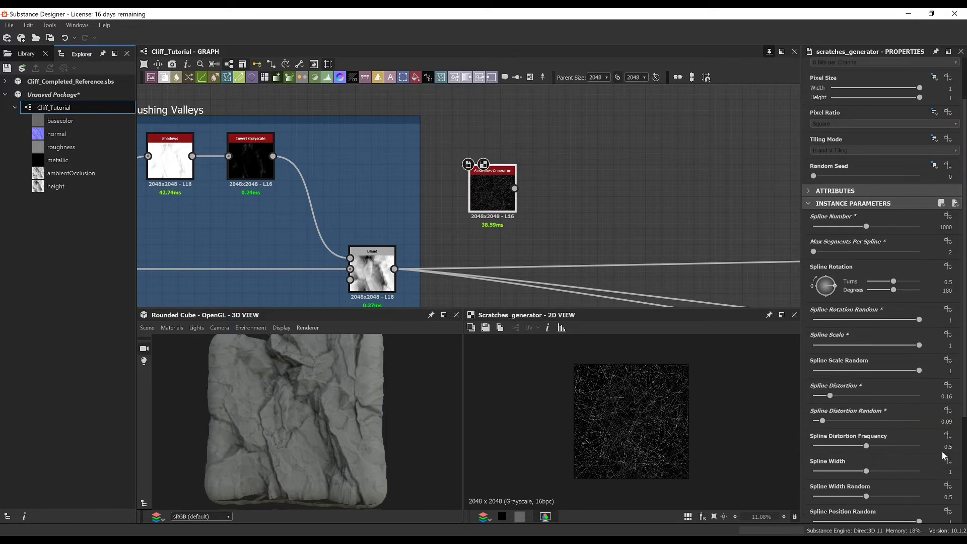
pyautogui.write('0')
pyautogui.press('Tab')
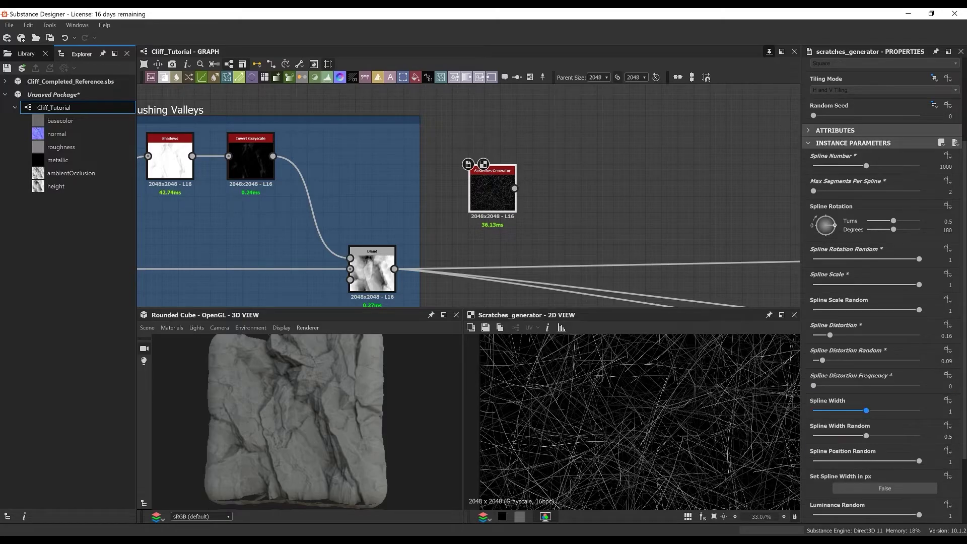
pyautogui.write('.54')
pyautogui.press('Tab')
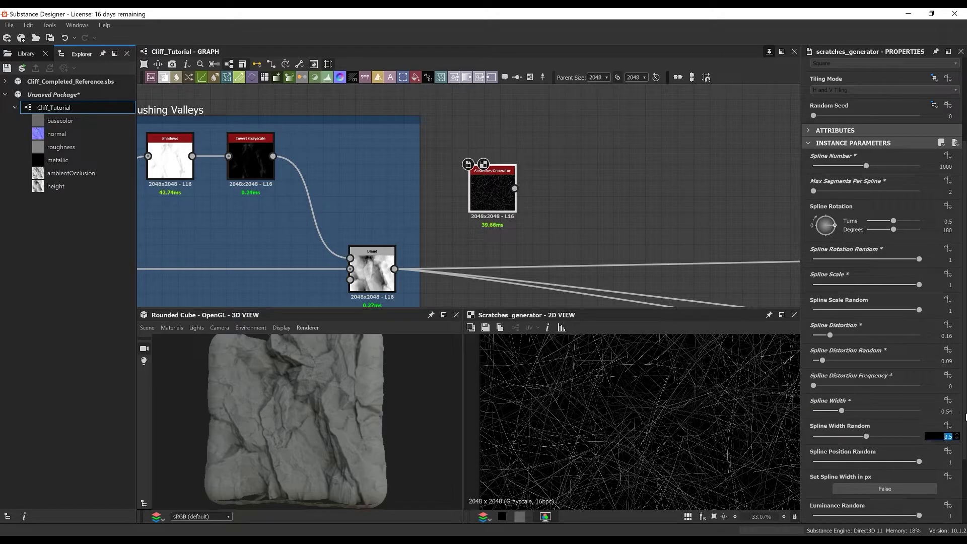
# Add a Bevel after the Scratches Generator with Distance 0 and Smoothing 2.51.
pyautogui.scroll(-3, 966, 417)
pyautogui.moveTo(587, 210); pyautogui.dragTo(534, 233, button='middle')
pyautogui.press('space')
pyautogui.press('Return')
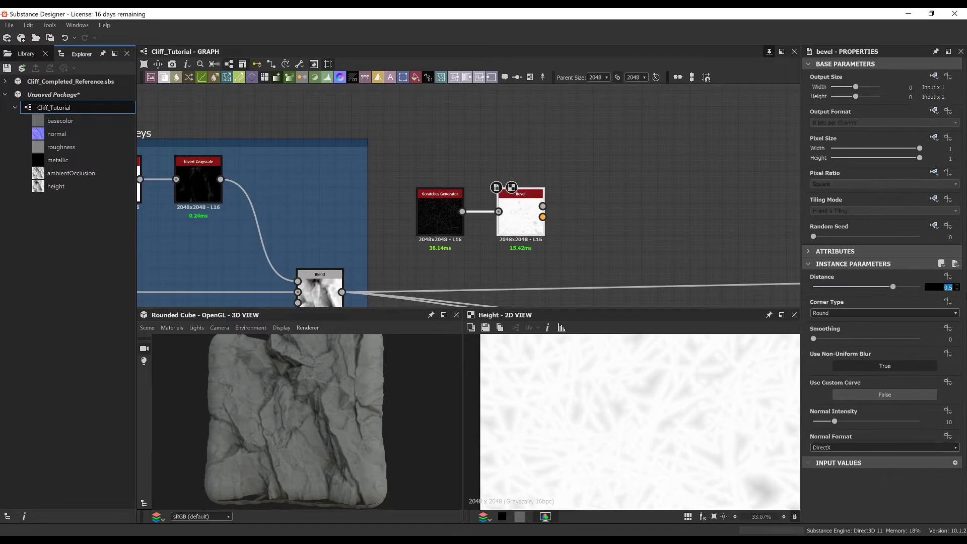
pyautogui.click(950, 339)
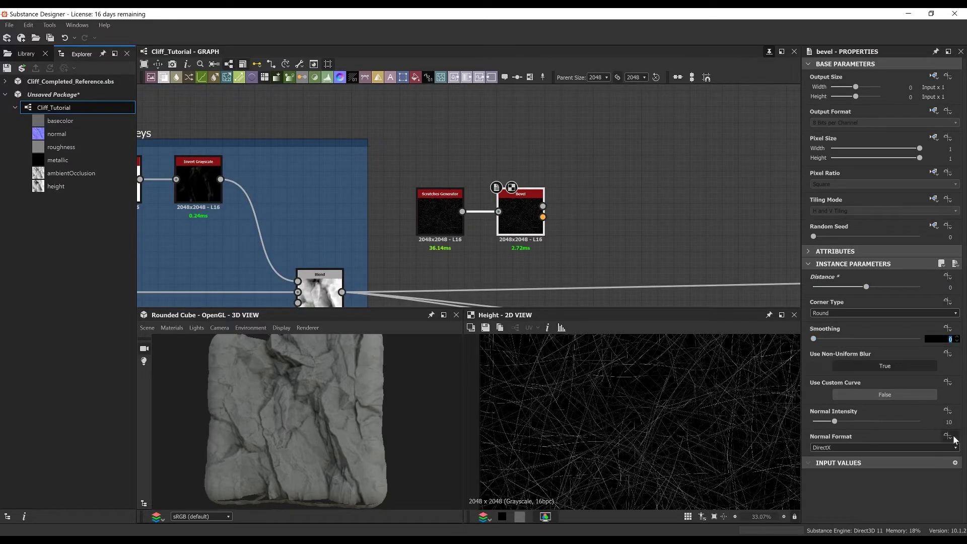
pyautogui.write('2.51')
pyautogui.press('Return')
# Inspect the softened scratches up close and fine-tune the Bevel's Distance to 0.
pyautogui.scroll(5, 662, 433)
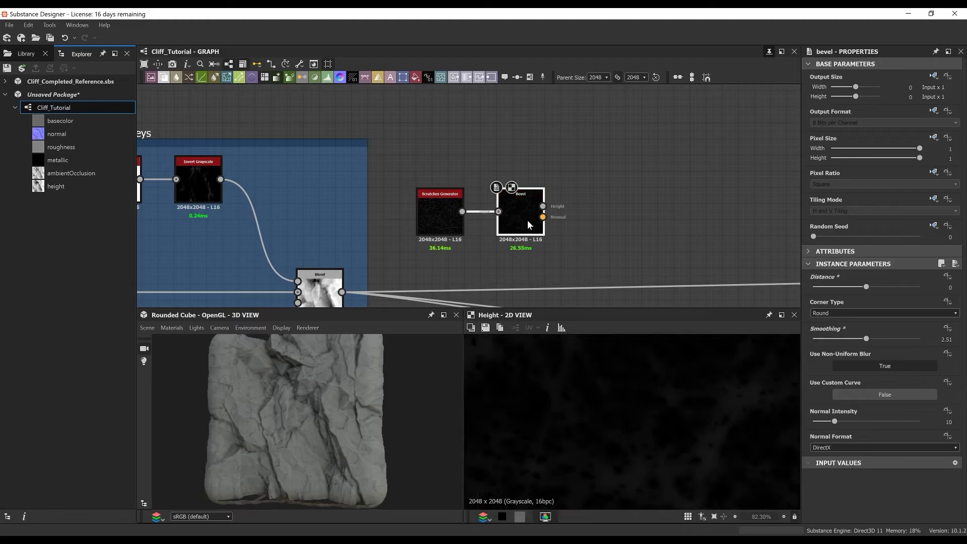
pyautogui.scroll(-7, 624, 361)
pyautogui.scroll(5, 534, 231)
pyautogui.moveTo(475, 208); pyautogui.dragTo(428, 201, button='middle')
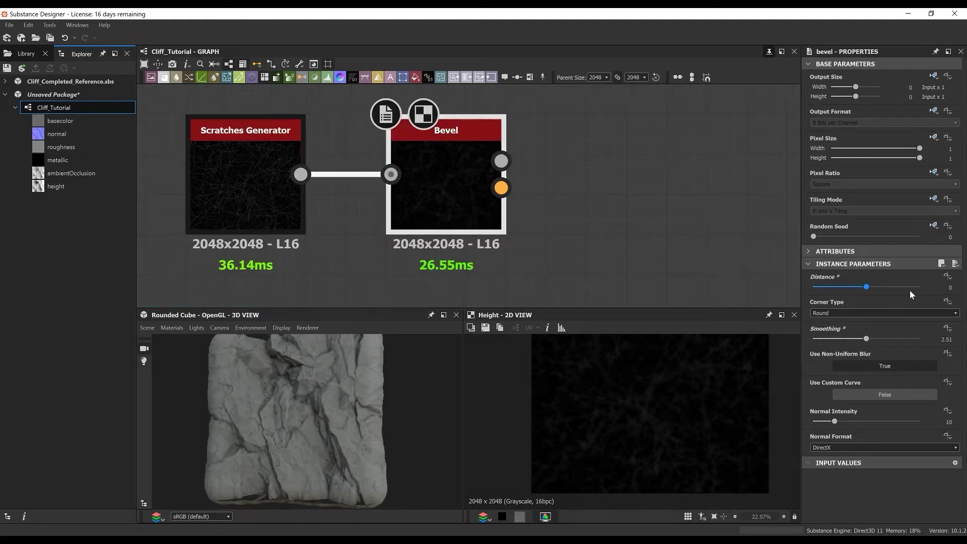
pyautogui.moveTo(532, 184); pyautogui.dragTo(518, 161, button='middle')
pyautogui.scroll(-3, 606, 484)
pyautogui.moveTo(870, 289); pyautogui.dragTo(867, 289)
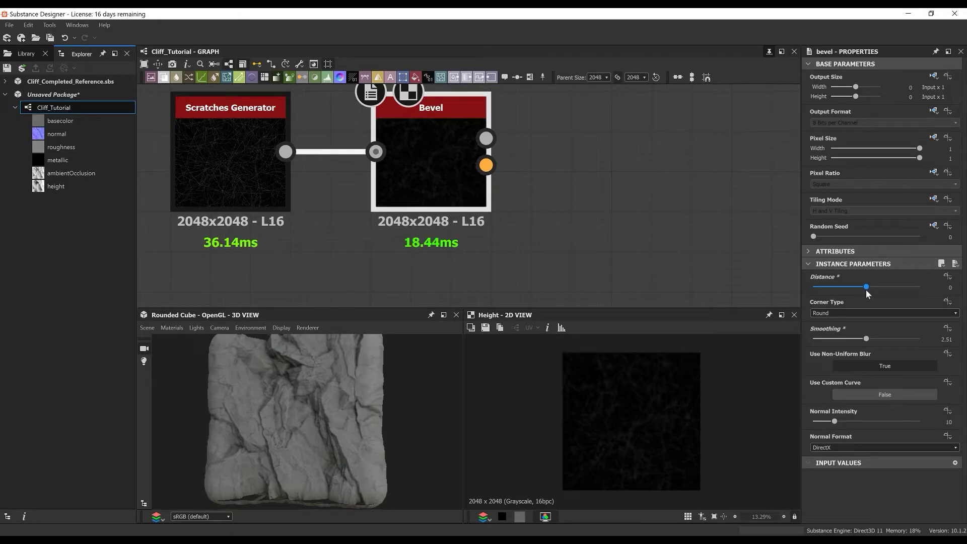
# Add a Blend next to the Bevel and connect the Bevel's Height output to the Blend's Background.
pyautogui.scroll(-4, 403, 222)
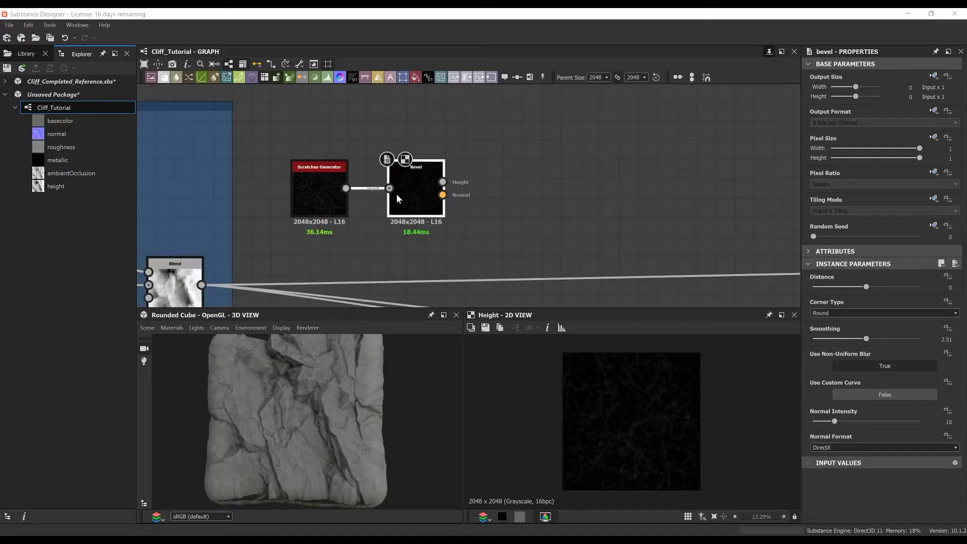
pyautogui.scroll(-2, 359, 220)
pyautogui.moveTo(493, 193); pyautogui.dragTo(493, 202, button='middle')
pyautogui.press('space')
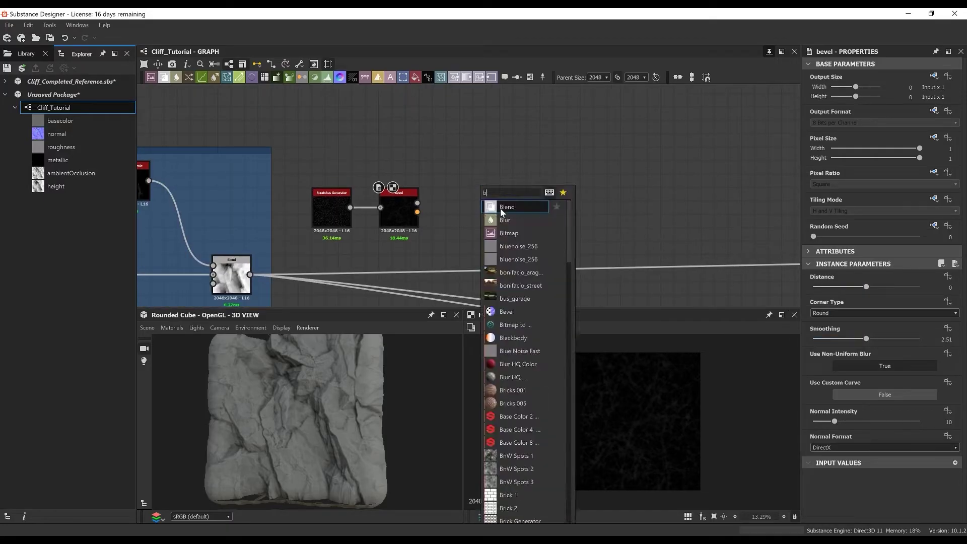
pyautogui.click(502, 209)
pyautogui.moveTo(417, 203); pyautogui.dragTo(461, 180)
pyautogui.moveTo(473, 187); pyautogui.dragTo(473, 216)
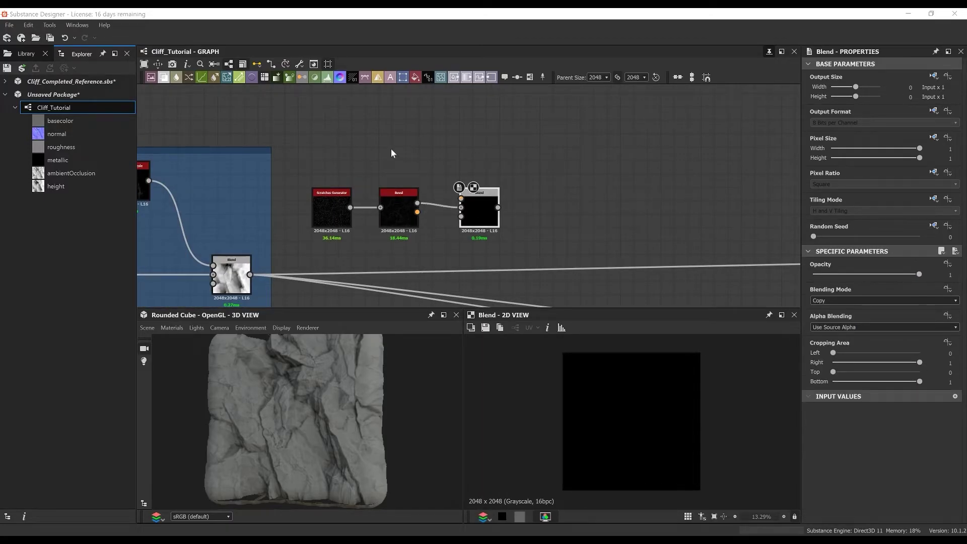
# Add a Perlin Noise node above the Bevel with Scale 4 and Disorder 1.
pyautogui.press('space')
pyautogui.write('perl')
pyautogui.press('Return')
pyautogui.scroll(5, 397, 150)
pyautogui.moveTo(397, 150); pyautogui.dragTo(430, 117)
pyautogui.click(951, 288)
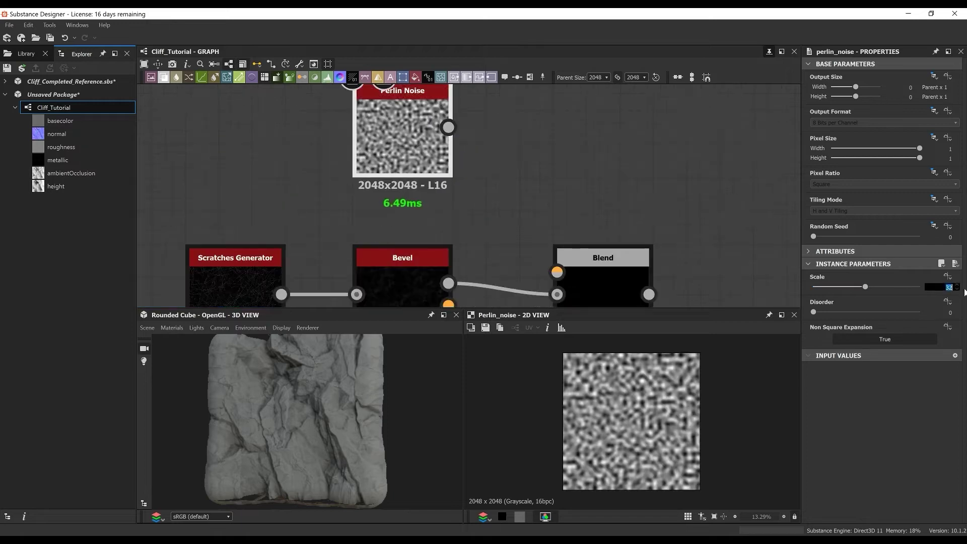
pyautogui.write('4')
pyautogui.press('Tab')
pyautogui.write('1')
pyautogui.press('Return')
# Connect the Perlin Noise to the scratches Blend's Foreground and set its Blending Mode to Subtract.
pyautogui.scroll(-2, 505, 122)
pyautogui.moveTo(492, 129); pyautogui.dragTo(469, 92, button='middle')
pyautogui.moveTo(446, 89); pyautogui.dragTo(567, 209)
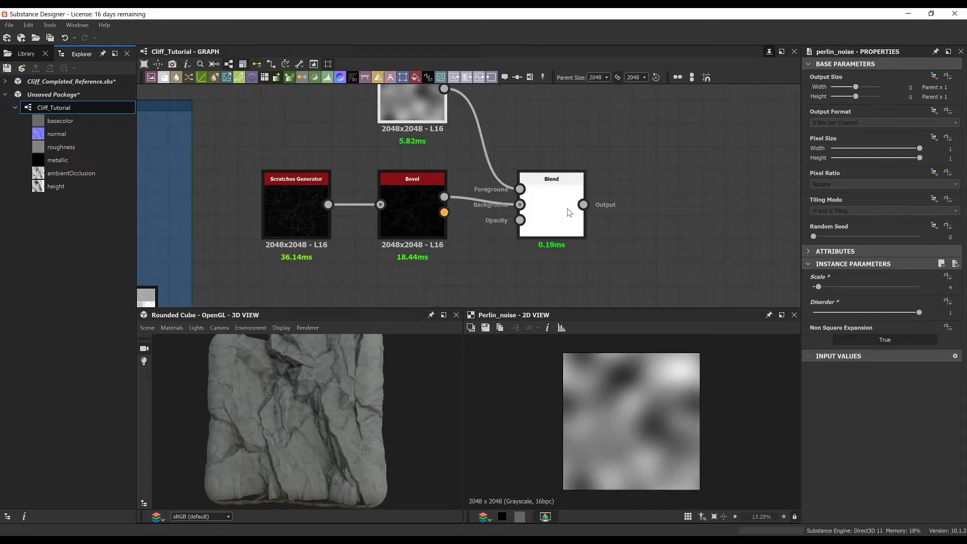
pyautogui.click(568, 212)
pyautogui.moveTo(569, 212); pyautogui.dragTo(533, 146, button='middle')
pyautogui.click(857, 301)
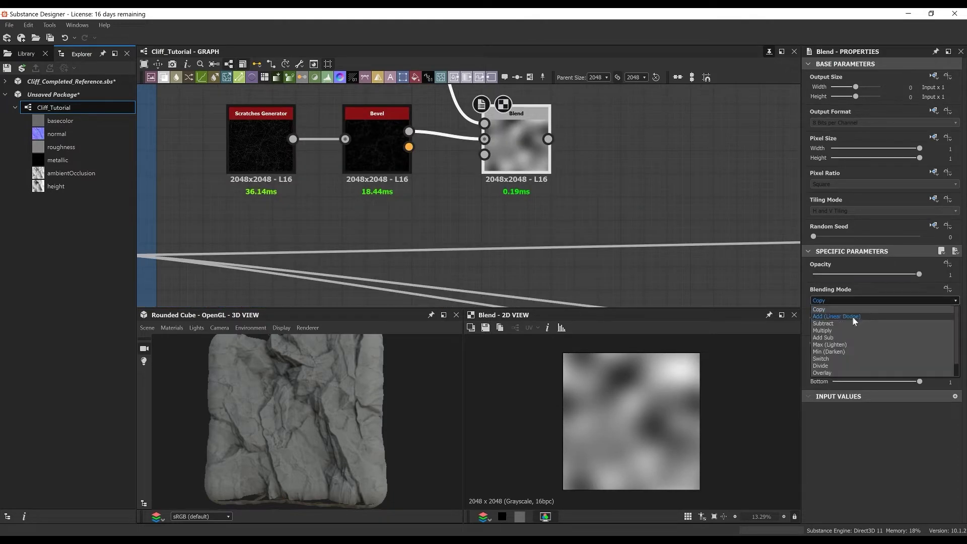
pyautogui.click(855, 323)
# Add another Blend with the masked scratches as Foreground and the Pushing Valleys Blend as Background.
pyautogui.scroll(-2, 592, 192)
pyautogui.moveTo(592, 191); pyautogui.dragTo(487, 171, button='middle')
pyautogui.click(531, 195)
pyautogui.press('space')
pyautogui.click(554, 220)
pyautogui.scroll(1, 478, 209)
pyautogui.moveTo(545, 159); pyautogui.dragTo(582, 193)
pyautogui.moveTo(455, 117); pyautogui.dragTo(581, 217)
pyautogui.moveTo(580, 217); pyautogui.dragTo(752, 198, button='middle')
pyautogui.moveTo(272, 195); pyautogui.dragTo(736, 195)
pyautogui.moveTo(740, 197); pyautogui.dragTo(501, 197, button='middle')
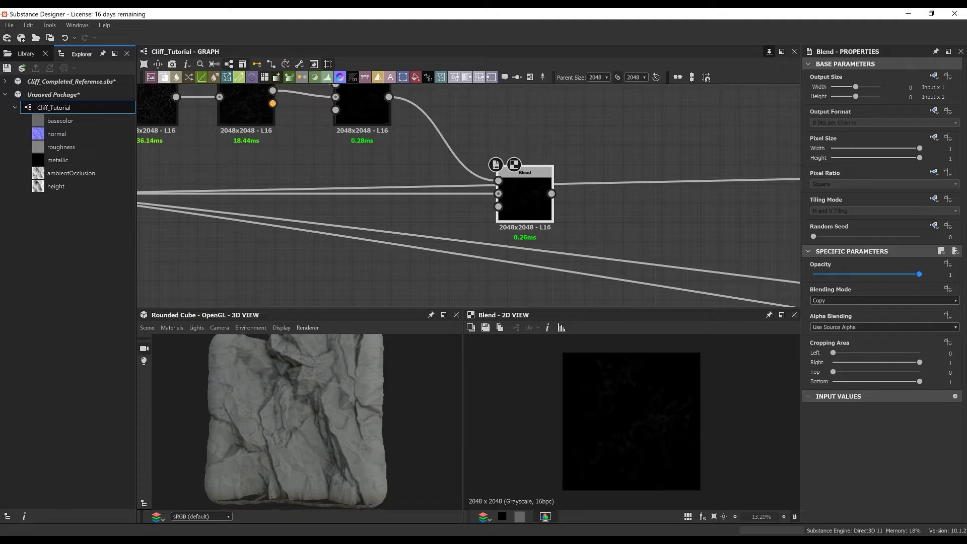
# Set the new Blend to Subtract with Opacity 0.7, and move the Pushing Valleys Blend's outgoing material links onto its output.
pyautogui.click(850, 303)
pyautogui.click(842, 323)
pyautogui.scroll(11, 658, 420)
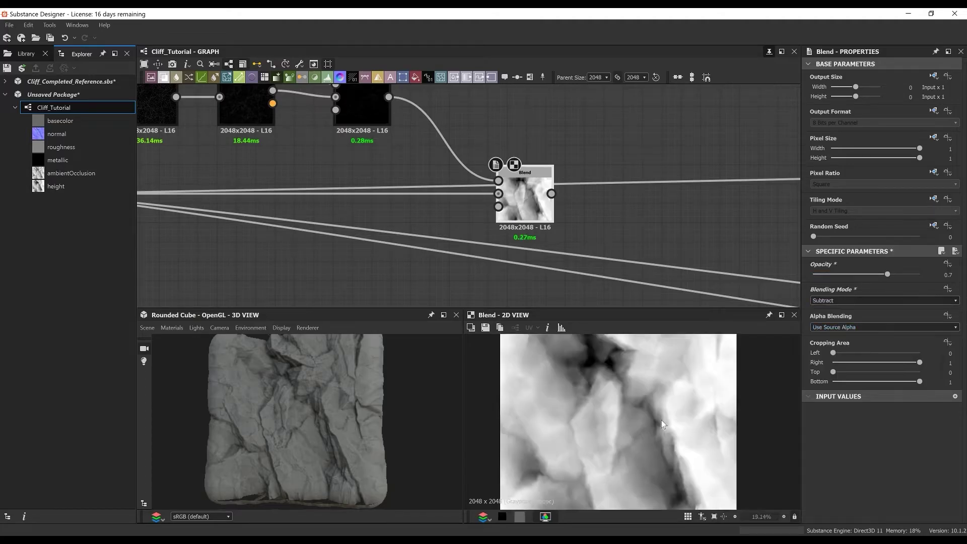
pyautogui.scroll(-2, 342, 137)
pyautogui.moveTo(343, 138); pyautogui.dragTo(545, 160, button='middle')
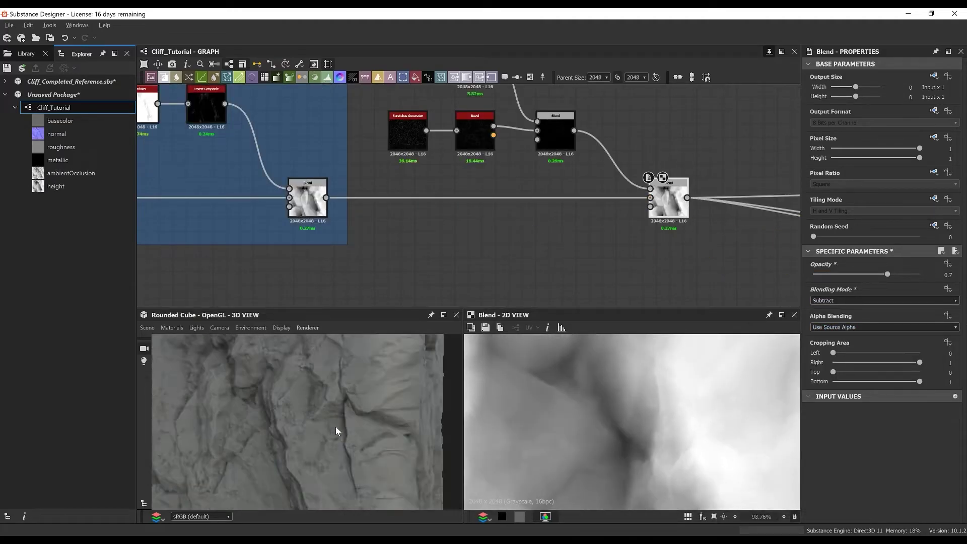
pyautogui.keyDown('shift'); pyautogui.moveTo(326, 197); pyautogui.dragTo(687, 198); pyautogui.keyUp('shift')
# Edit the 3D view's default material, setting Tessellation Factor to 16 and Scalar Zero Value to 0.8.
pyautogui.moveTo(362, 360); pyautogui.dragTo(313, 414)
pyautogui.scroll(-3, 313, 413)
pyautogui.click(173, 328)
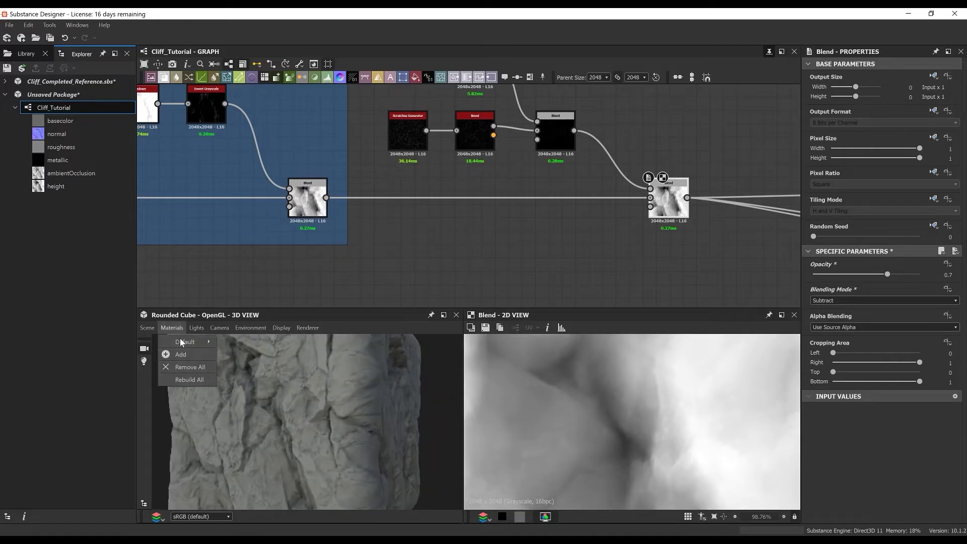
pyautogui.moveTo(182, 340)
pyautogui.moveTo(303, 391)
pyautogui.click(372, 402)
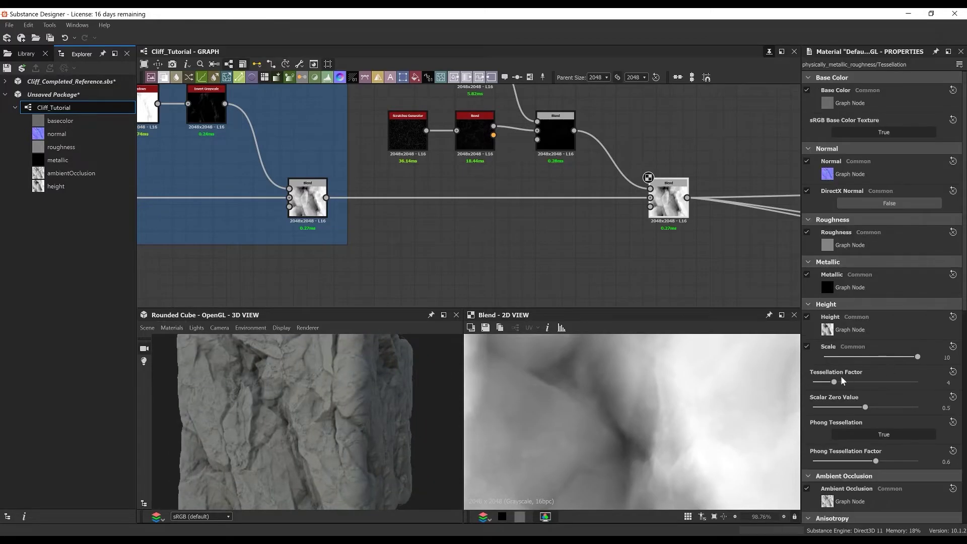
pyautogui.click(897, 407)
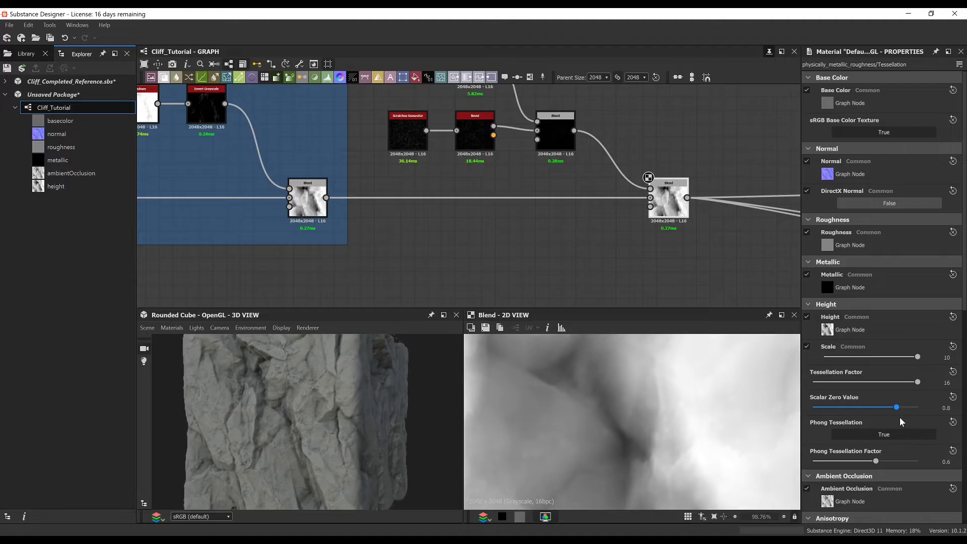
# Set the 3D material's Phong Tessellation Factor to 0 and check the rounded cube.
pyautogui.moveTo(918, 356)
pyautogui.mouseDown()
pyautogui.moveTo(767, 364)
pyautogui.moveTo(919, 358)
pyautogui.mouseUp()
pyautogui.scroll(-4, 452, 394)
pyautogui.moveTo(452, 394); pyautogui.dragTo(365, 410)
pyautogui.scroll(-2, 559, 201)
# Frame the scratches nodes together with their final Blend and title the frame "Surface Scratches".
pyautogui.moveTo(559, 201); pyautogui.dragTo(506, 248, button='middle')
pyautogui.moveTo(575, 261); pyautogui.dragTo(607, 280)
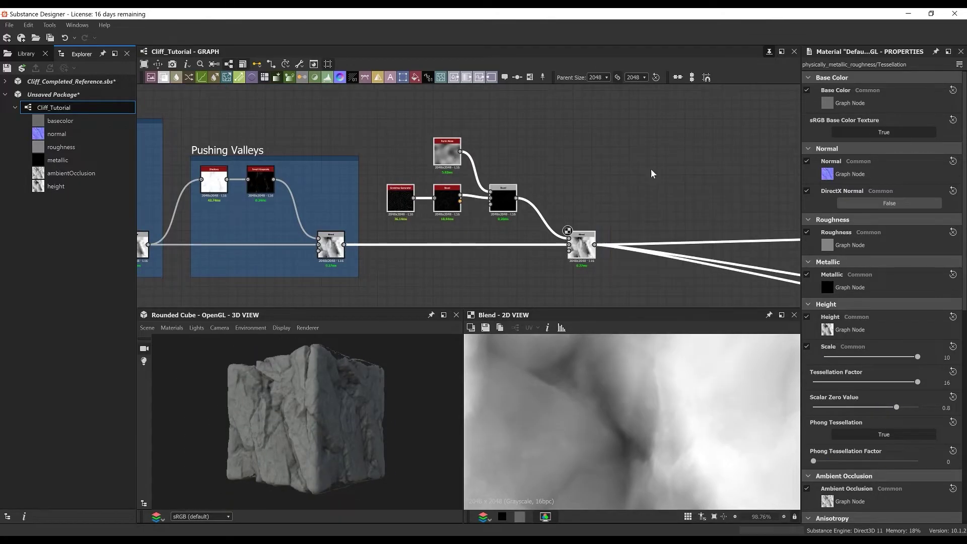
pyautogui.hotkey('shift', 'f')
pyautogui.write('Surface Scratches')
pyautogui.press('Return')
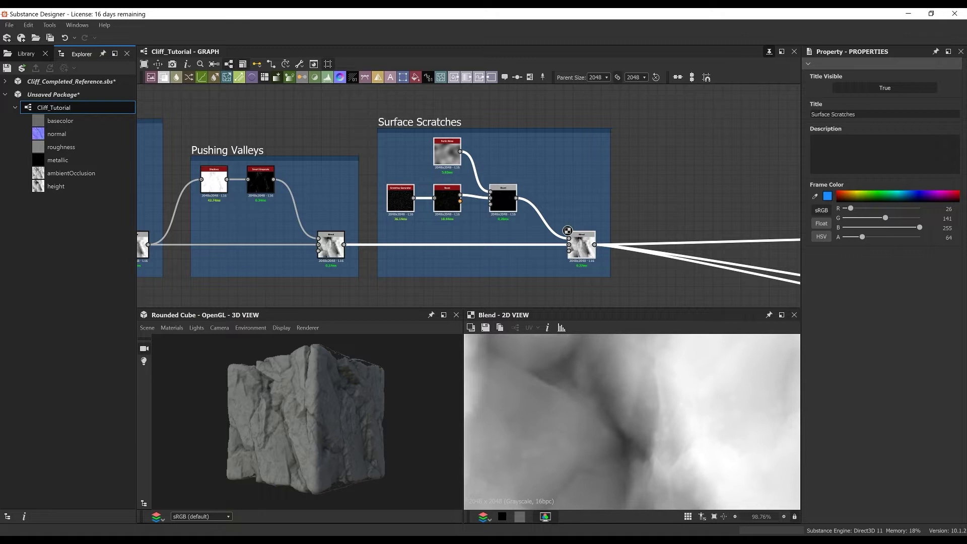
# Add a Dirt 3 noise node in the empty area following the Surface Scratches frame.
pyautogui.press('space')
pyautogui.write('dirt')
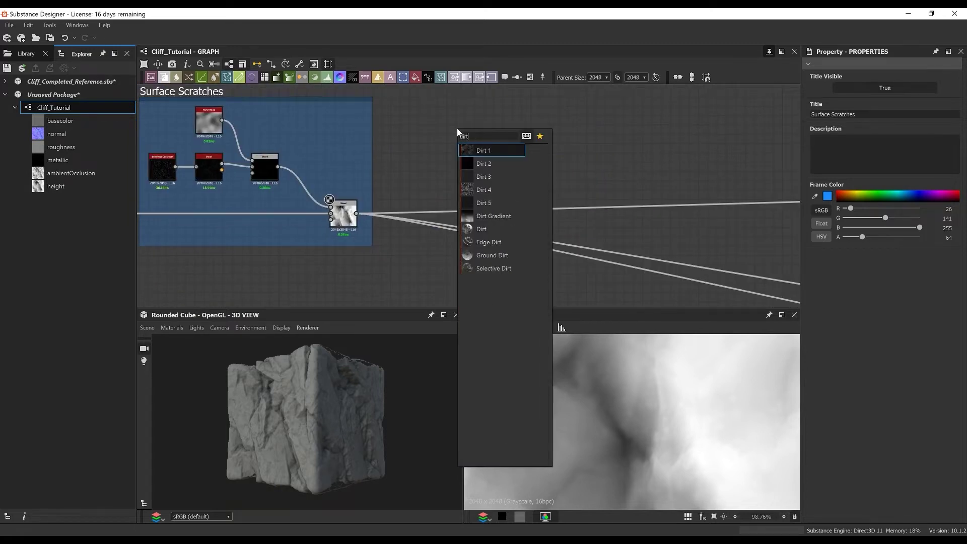
pyautogui.press('Down')
pyautogui.press('Down')
pyautogui.press('Return')
# Add a Levels node after Dirt 3, lowering its input white point and raising its black point to isolate sparse specks.
pyautogui.press('space')
pyautogui.write('levels')
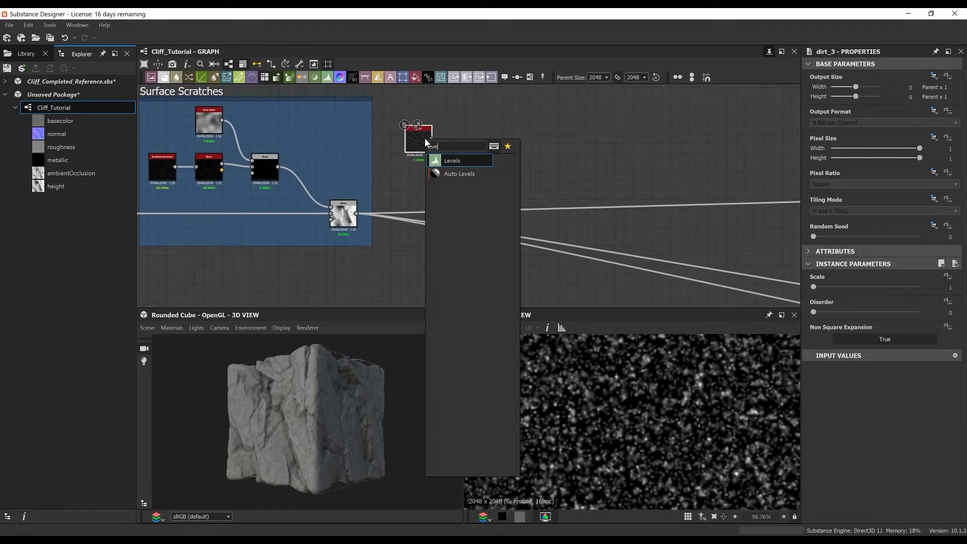
pyautogui.press('Return')
pyautogui.moveTo(950, 298); pyautogui.dragTo(910, 297)
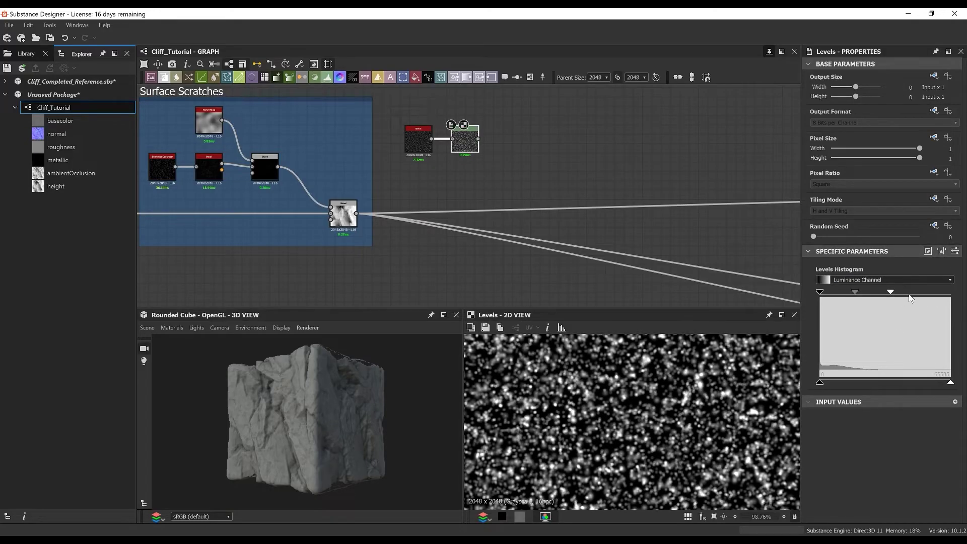
pyautogui.moveTo(821, 297); pyautogui.dragTo(876, 299)
pyautogui.scroll(-6, 723, 397)
pyautogui.scroll(5, 459, 127)
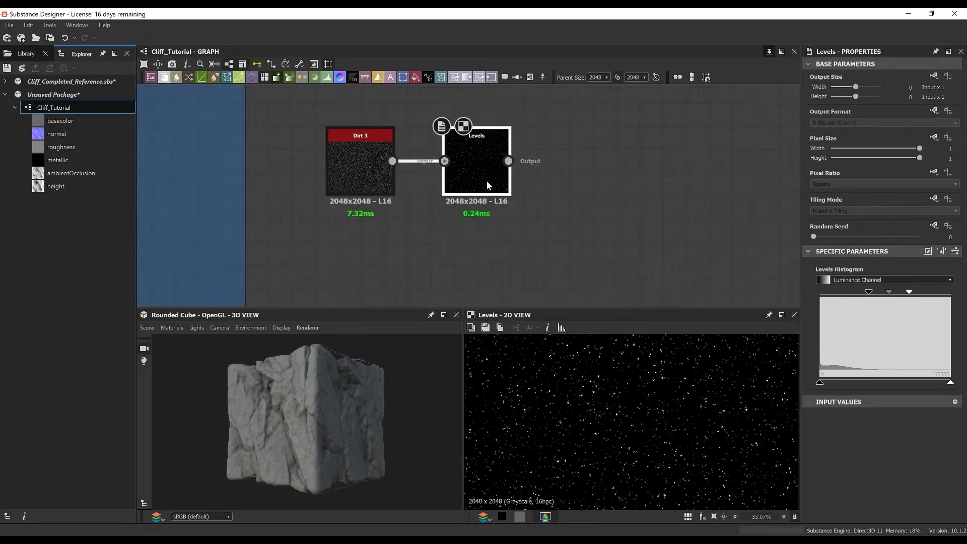
# Add a Bevel after the Levels node with its Distance set to -0.01, and preview its height output.
pyautogui.press('space')
pyautogui.write('bevel')
pyautogui.press('Return')
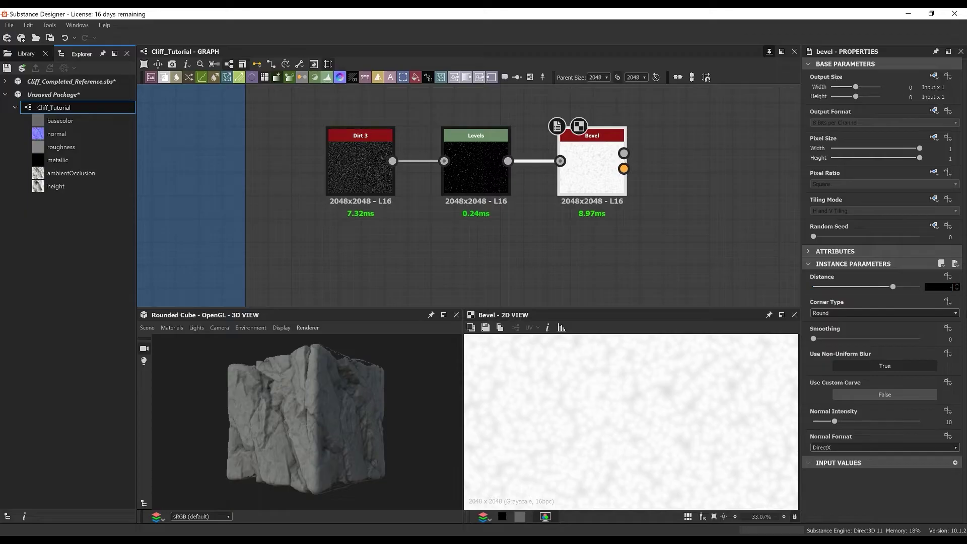
pyautogui.click(645, 247)
pyautogui.doubleClick(597, 170)
pyautogui.scroll(5, 630, 413)
pyautogui.scroll(-3, 746, 267)
# Add a Blend with the Bevel's height as Foreground and the Surface Scratches Blend as Background.
pyautogui.moveTo(745, 267); pyautogui.dragTo(569, 156, button='middle')
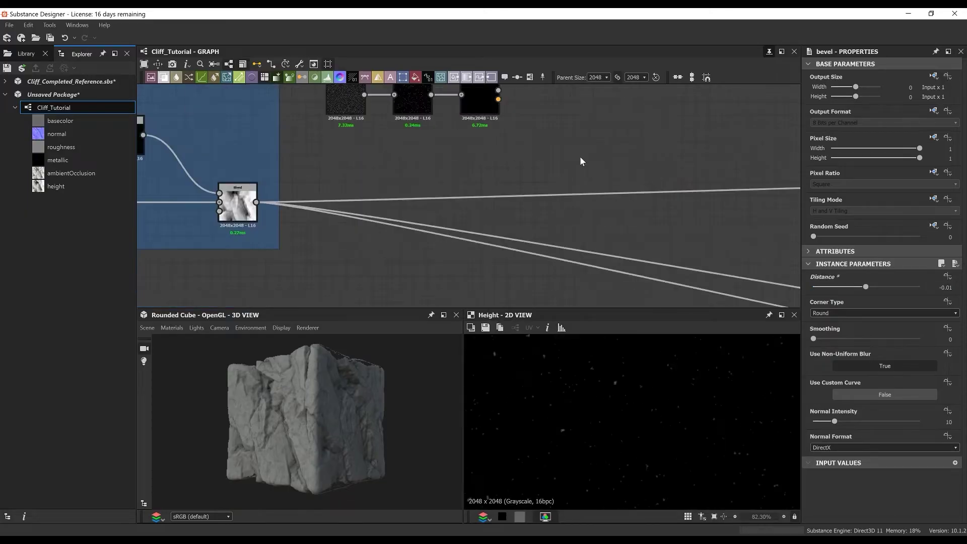
pyautogui.press('space')
pyautogui.write('blend')
pyautogui.press('Return')
pyautogui.moveTo(256, 202); pyautogui.dragTo(580, 198)
pyautogui.moveTo(498, 91); pyautogui.dragTo(563, 193)
pyautogui.moveTo(586, 199); pyautogui.dragTo(585, 172)
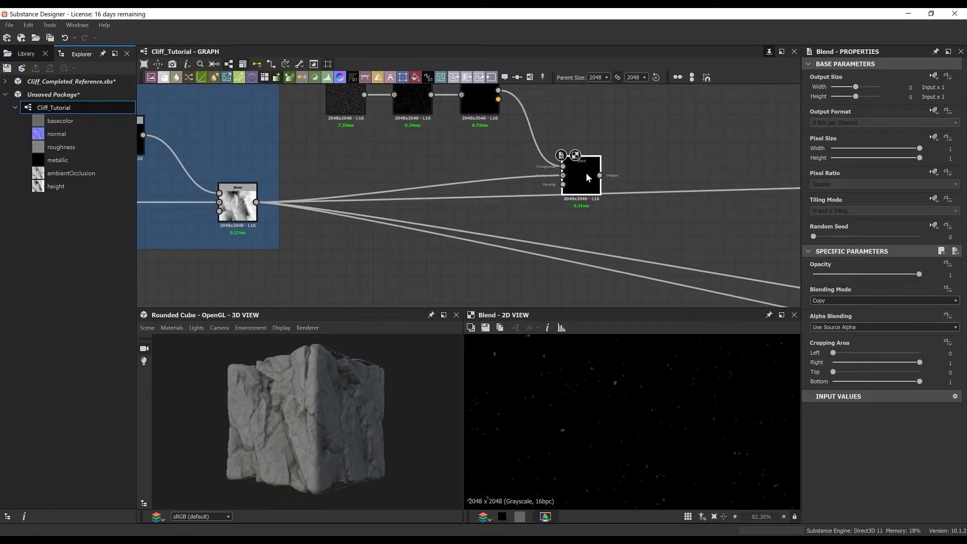
# Set the new Blend to Subtract with Opacity 0.1, and move the Surface Scratches Blend's outgoing material links onto its output.
pyautogui.click(839, 301)
pyautogui.click(829, 323)
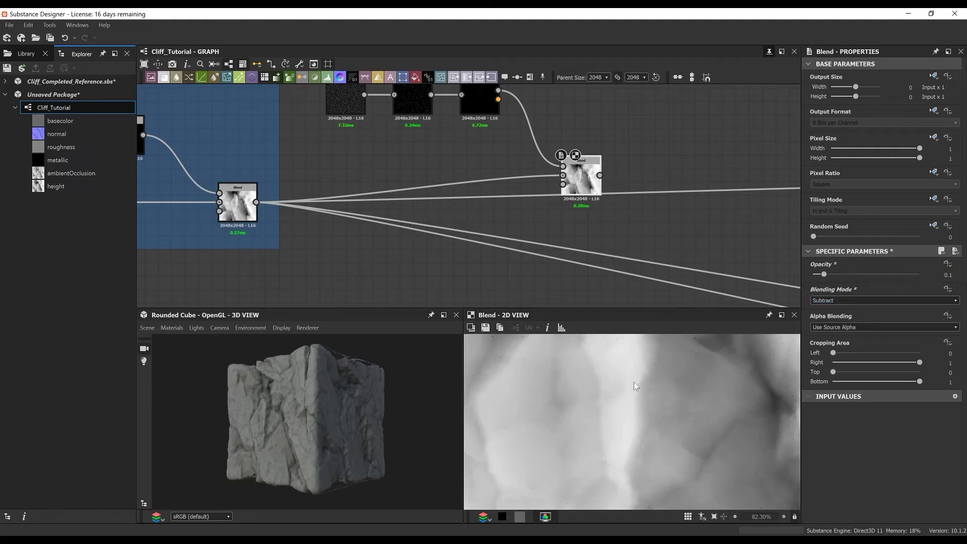
pyautogui.scroll(6, 637, 386)
pyautogui.scroll(8, 300, 416)
pyautogui.keyDown('shift'); pyautogui.moveTo(257, 202); pyautogui.dragTo(600, 175); pyautogui.keyUp('shift')
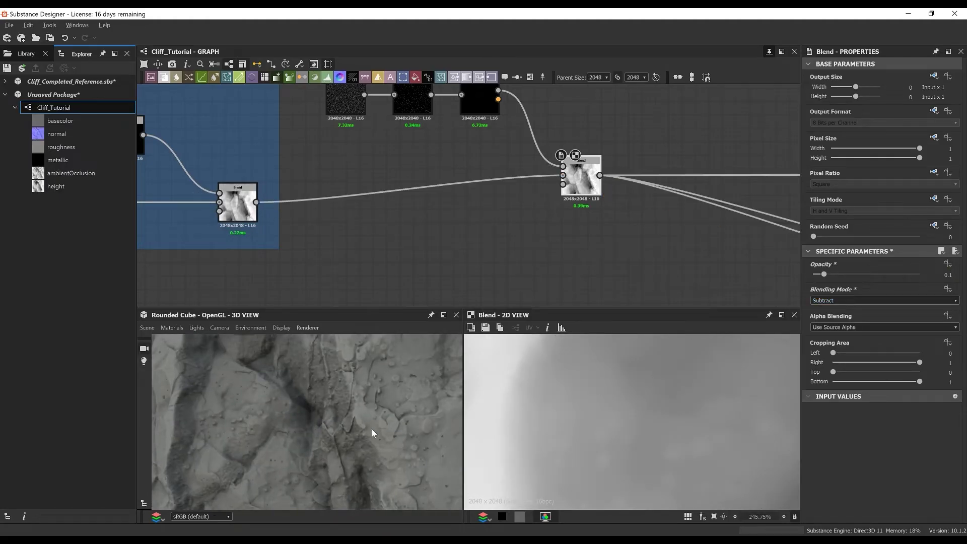
pyautogui.scroll(-5, 334, 439)
pyautogui.scroll(-2, 379, 105)
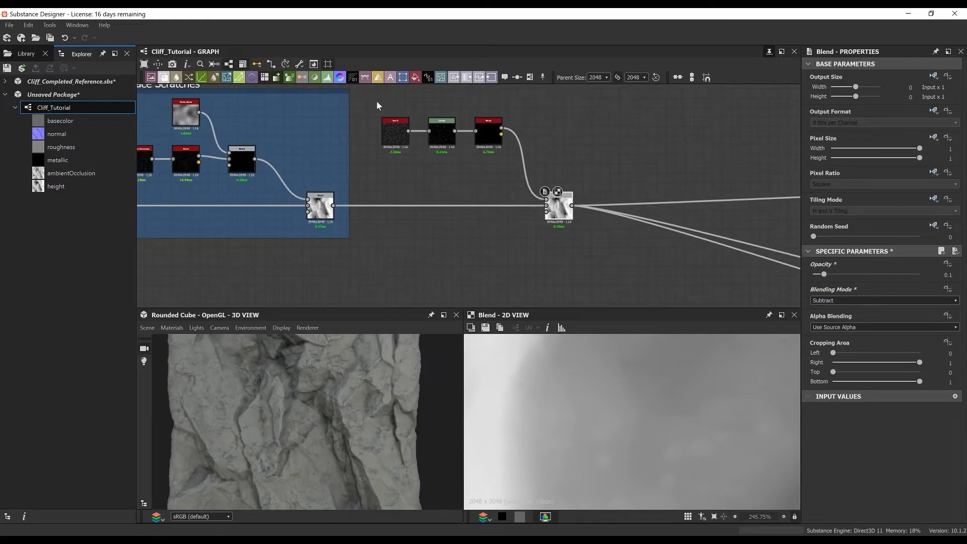
# Frame the Dirt 3, Levels, Bevel and Blend nodes and title the frame "Pockets".
pyautogui.moveTo(377, 102); pyautogui.dragTo(572, 220)
pyautogui.rightClick(573, 107)
pyautogui.click(610, 141)
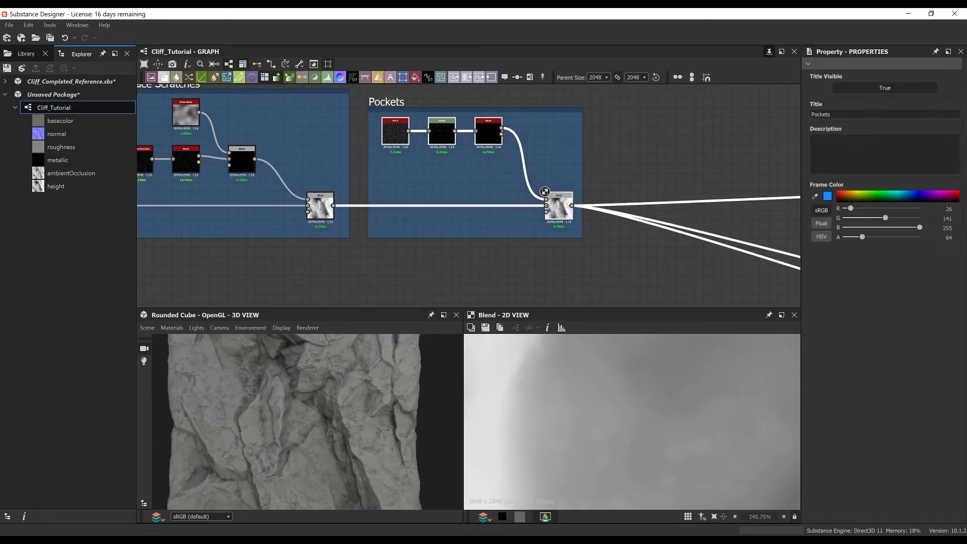
# Add a Moisture Noise node after the Pockets frame, with Pattern Size X 0.49 and Y 0.48.
pyautogui.moveTo(663, 181); pyautogui.dragTo(470, 224, button='middle')
pyautogui.click(437, 163)
pyautogui.press('space')
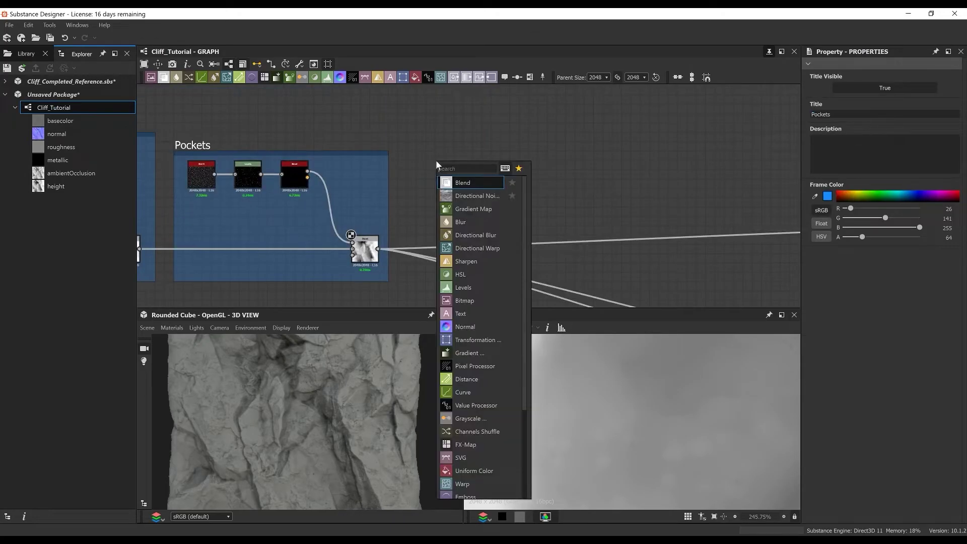
pyautogui.write('moi')
pyautogui.press('Return')
pyautogui.doubleClick(438, 161)
pyautogui.scroll(4, 438, 160)
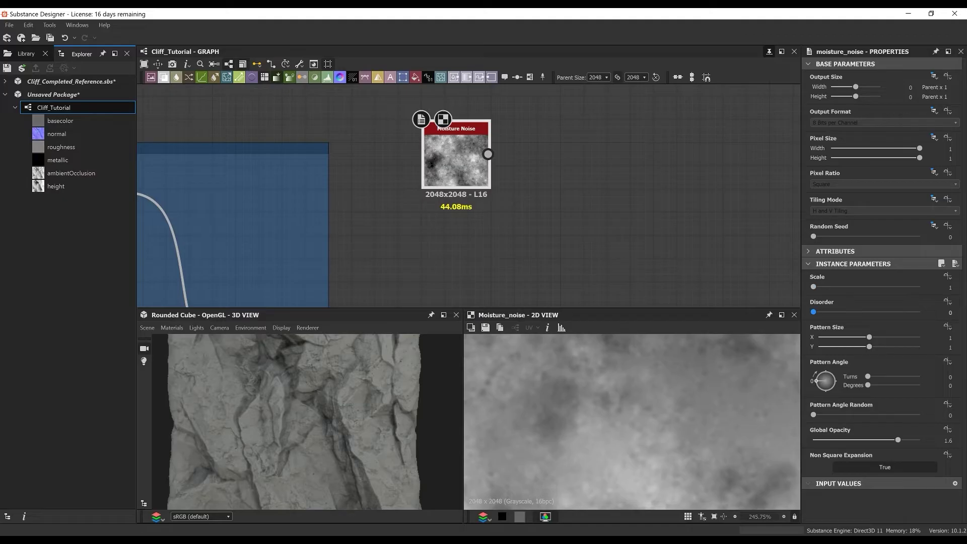
pyautogui.press('Tab')
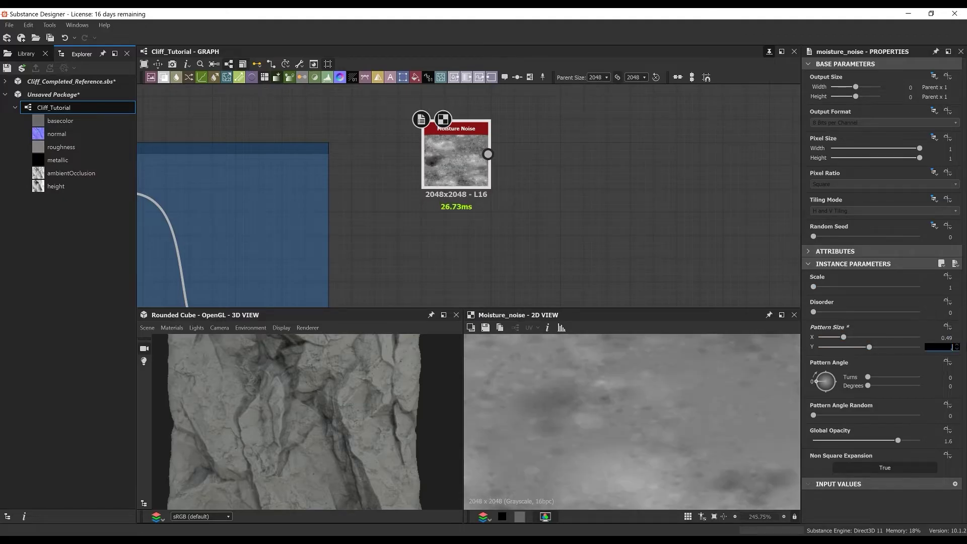
pyautogui.press('Return')
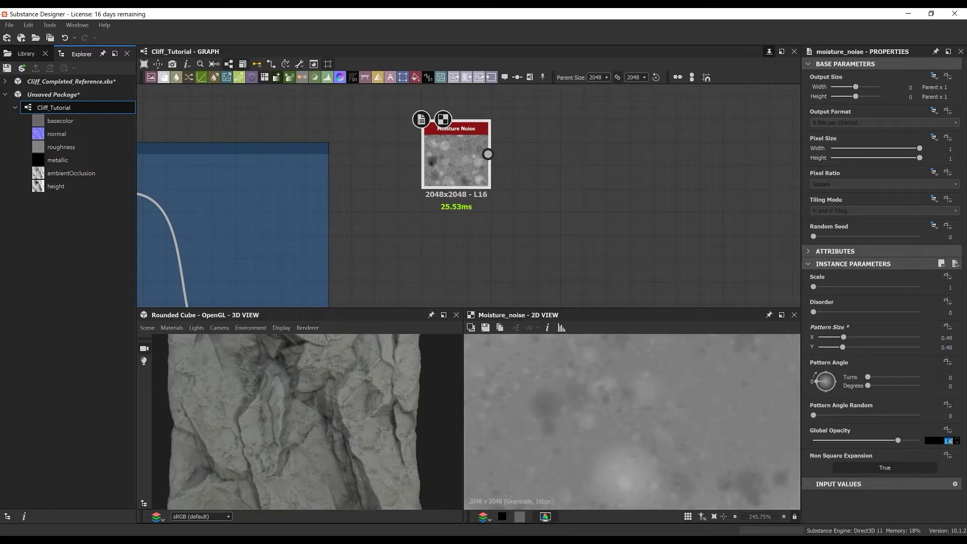
# Add a Blend with the Moisture Noise as Foreground and the Pockets Blend as Background.
pyautogui.scroll(-3, 509, 270)
pyautogui.moveTo(535, 269); pyautogui.dragTo(503, 176, button='middle')
pyautogui.press('b')
pyautogui.moveTo(595, 177); pyautogui.dragTo(595, 217)
pyautogui.moveTo(595, 217); pyautogui.dragTo(607, 195, button='middle')
pyautogui.moveTo(368, 223); pyautogui.dragTo(597, 187)
pyautogui.moveTo(611, 188); pyautogui.dragTo(611, 209)
# Set the Moisture Noise Blend to Overlay with Opacity 0.44 and reposition it slightly lower.
pyautogui.click(841, 300)
pyautogui.click(827, 373)
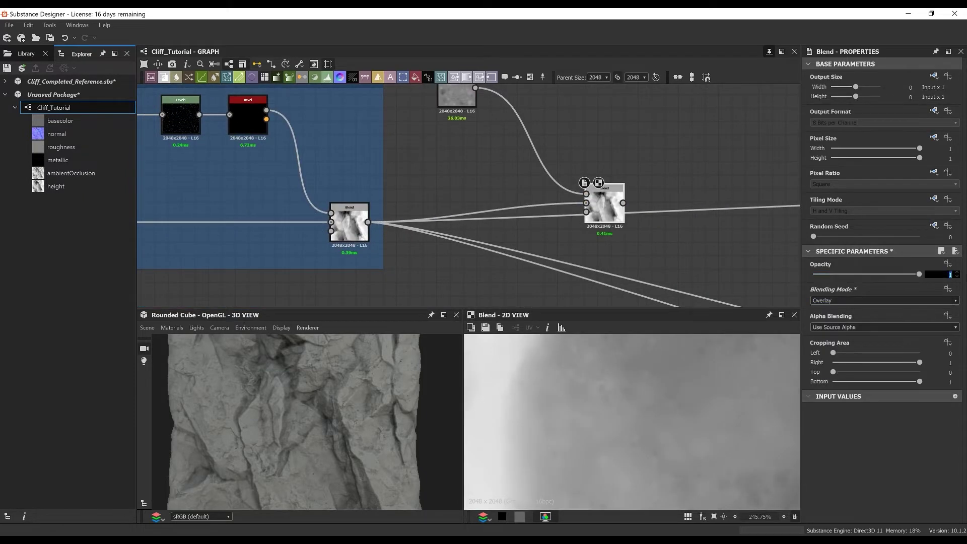
pyautogui.scroll(-2, 635, 192)
pyautogui.moveTo(613, 202); pyautogui.dragTo(623, 223)
# Frame the Moisture Noise and its Blend and title the frame "Surface Noise".
pyautogui.moveTo(491, 111); pyautogui.dragTo(661, 234)
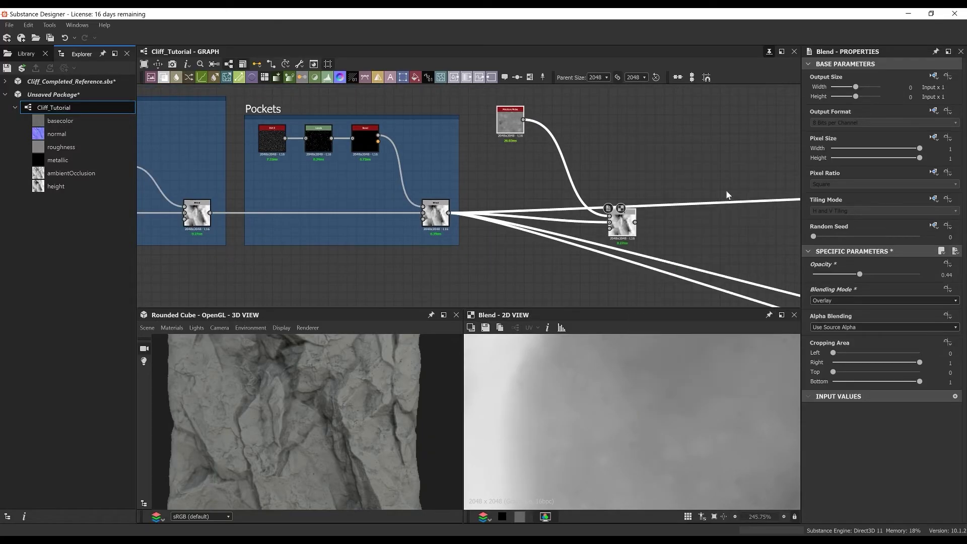
pyautogui.hotkey('ctrl', 'f')
pyautogui.write('Surface Noise')
pyautogui.press('Return')
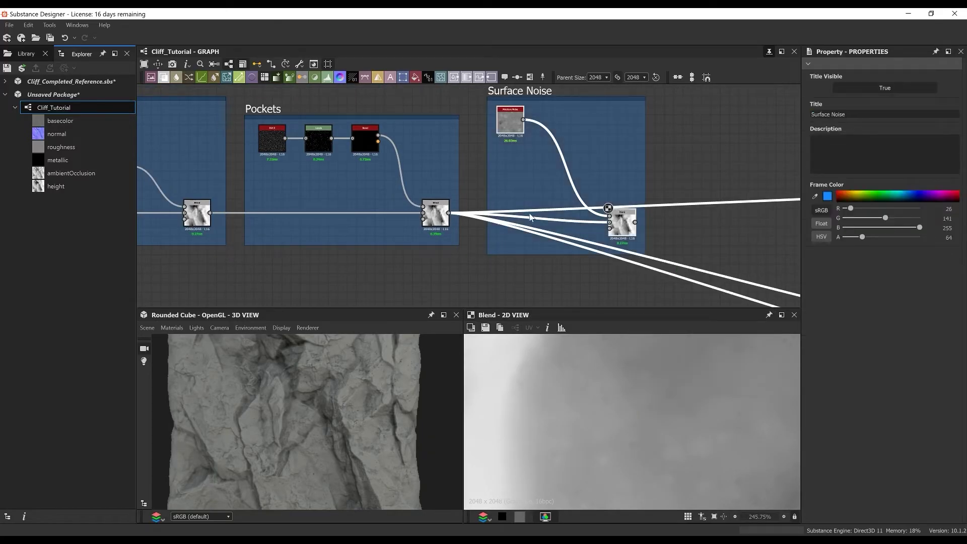
# Move the Pockets Blend's outgoing material links onto the Surface Noise Blend's output and align that Blend with the main chain.
pyautogui.keyDown('shift'); pyautogui.moveTo(449, 213); pyautogui.dragTo(635, 222); pyautogui.keyUp('shift')
pyautogui.scroll(6, 333, 417)
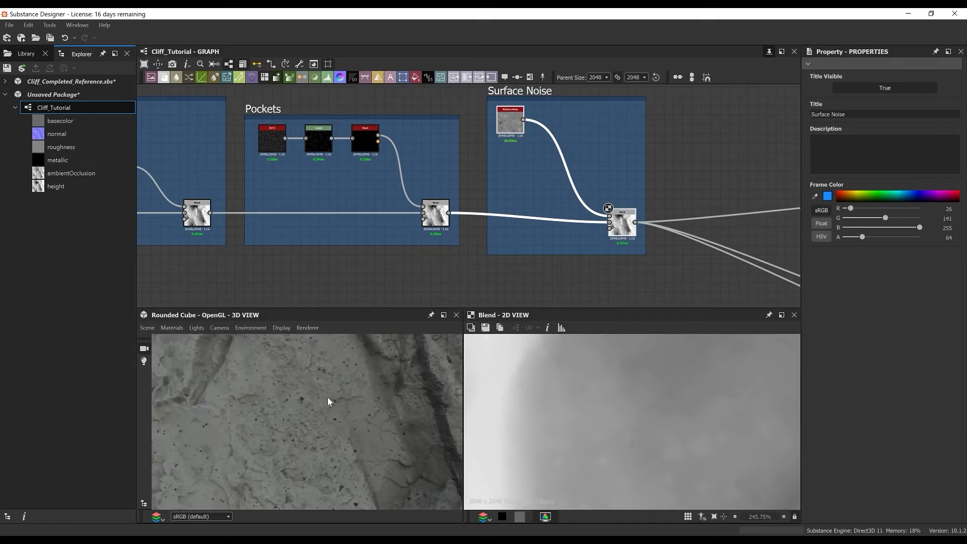
pyautogui.scroll(-2, 352, 403)
pyautogui.moveTo(352, 403); pyautogui.dragTo(323, 407)
pyautogui.scroll(-2, 503, 222)
pyautogui.scroll(1, 577, 217)
pyautogui.moveTo(581, 229); pyautogui.dragTo(572, 221)
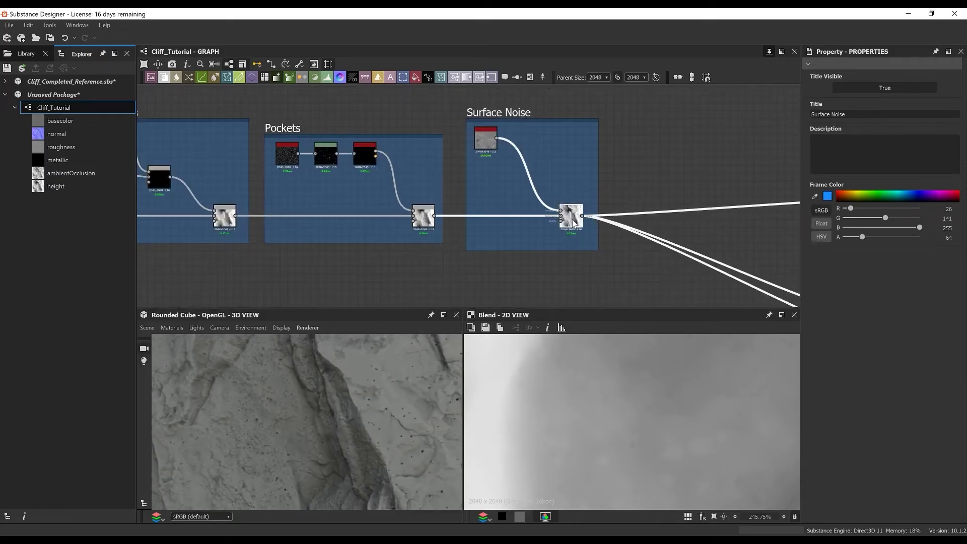
# Frame the material output nodes at the end of the graph and title the frame "Outputs".
pyautogui.scroll(-6, 572, 166)
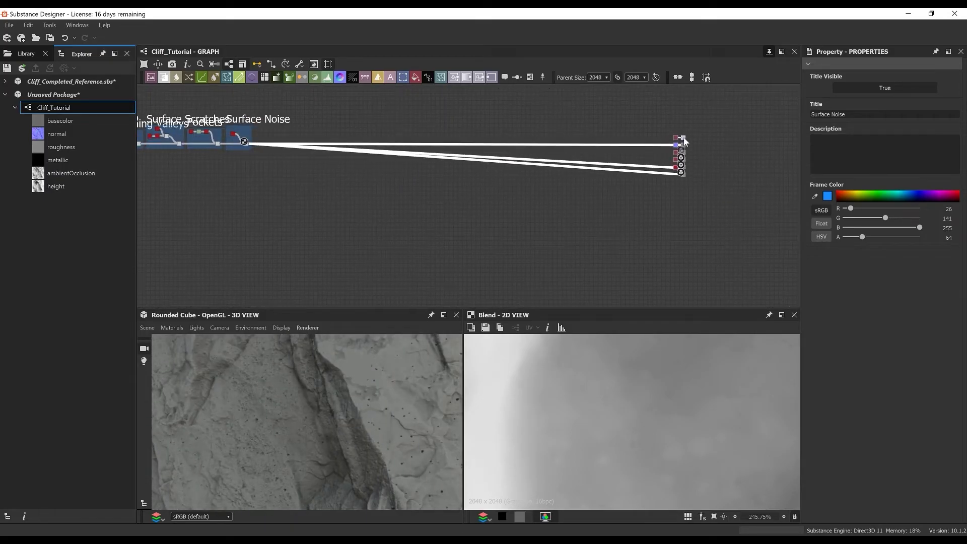
pyautogui.rightClick(709, 116)
pyautogui.click(745, 135)
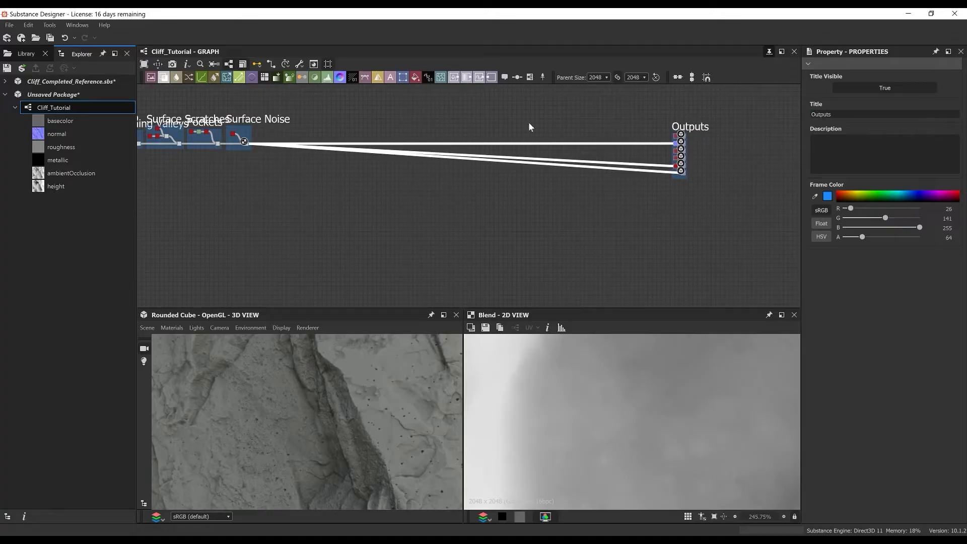
# Add a Grunge Map 004 node in the empty area below and beyond the Surface Noise frame.
pyautogui.scroll(6, 475, 149)
pyautogui.moveTo(265, 133); pyautogui.dragTo(670, 121, button='middle')
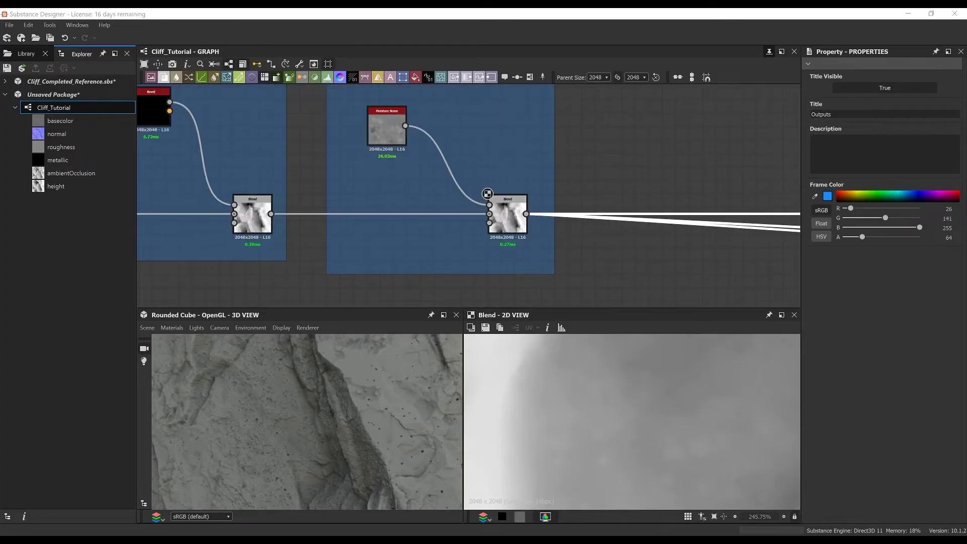
pyautogui.scroll(-2, 474, 164)
pyautogui.moveTo(474, 163); pyautogui.dragTo(348, 98, button='middle')
pyautogui.moveTo(497, 184); pyautogui.dragTo(472, 219, button='middle')
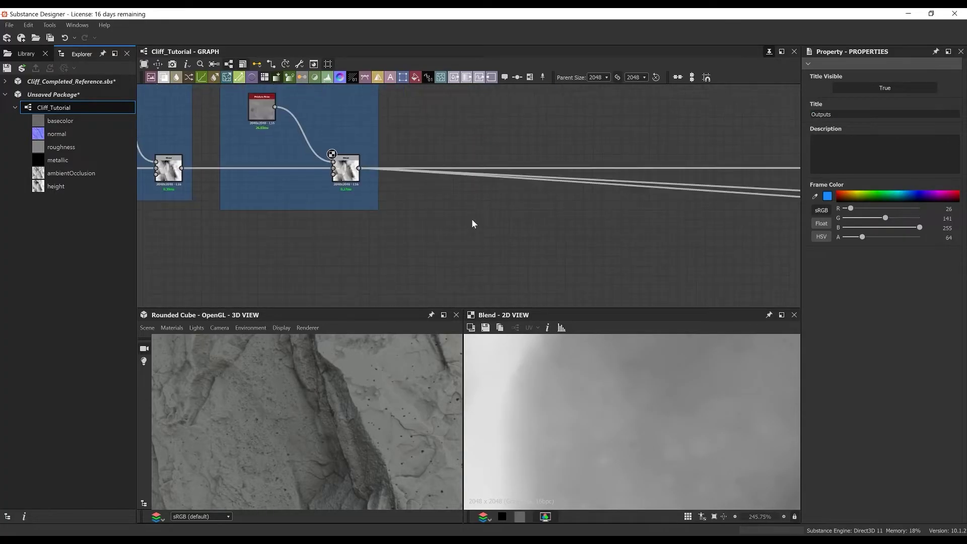
pyautogui.press('space')
pyautogui.write('grun')
pyautogui.press('Down')
pyautogui.press('Down')
pyautogui.press('Down')
pyautogui.press('Down')
pyautogui.press('Up')
pyautogui.press('Return')
# Set the Grunge Map 004's Brush Pattern to 0.39.
pyautogui.scroll(3, 466, 225)
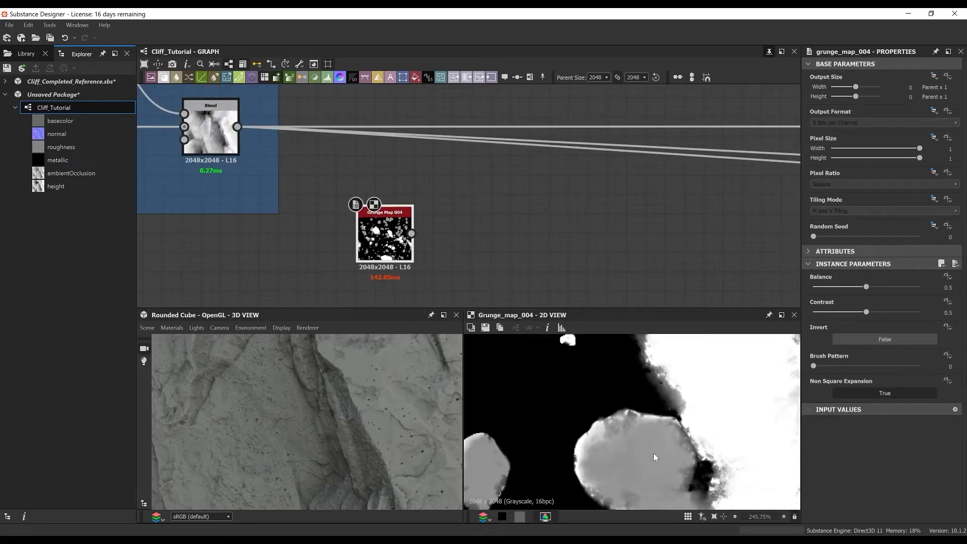
pyautogui.scroll(-10, 654, 453)
pyautogui.moveTo(829, 366); pyautogui.dragTo(855, 366)
pyautogui.scroll(2, 486, 256)
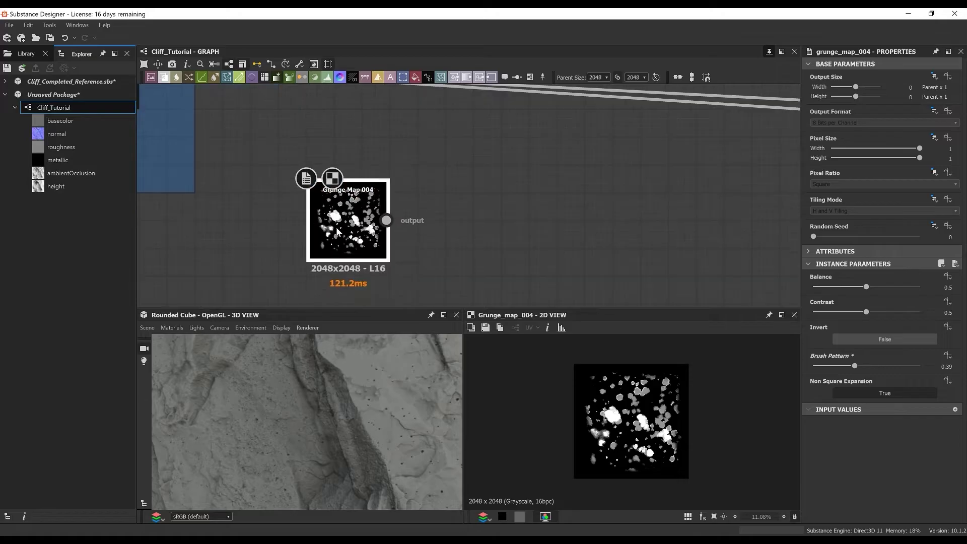
# Reposition Grunge Map 004 and add a Tile Generator using it as the Pattern Input.
pyautogui.moveTo(365, 219); pyautogui.dragTo(521, 202, button='middle')
pyautogui.scroll(-5, 521, 203)
pyautogui.moveTo(521, 203); pyautogui.dragTo(497, 230)
pyautogui.press('space')
pyautogui.write('tile')
pyautogui.click(535, 288)
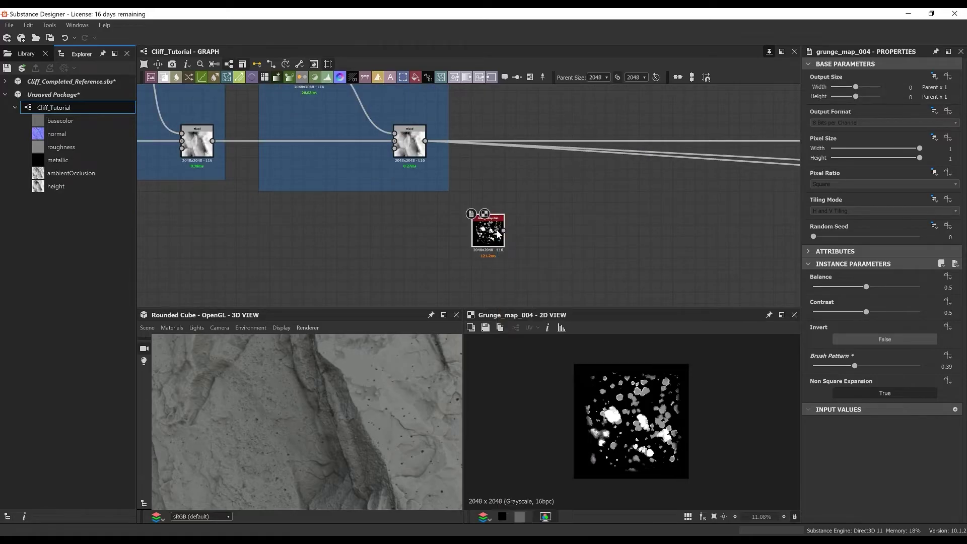
pyautogui.scroll(5, 509, 231)
pyautogui.scroll(-2, 578, 242)
pyautogui.moveTo(577, 242); pyautogui.dragTo(455, 196, button='middle')
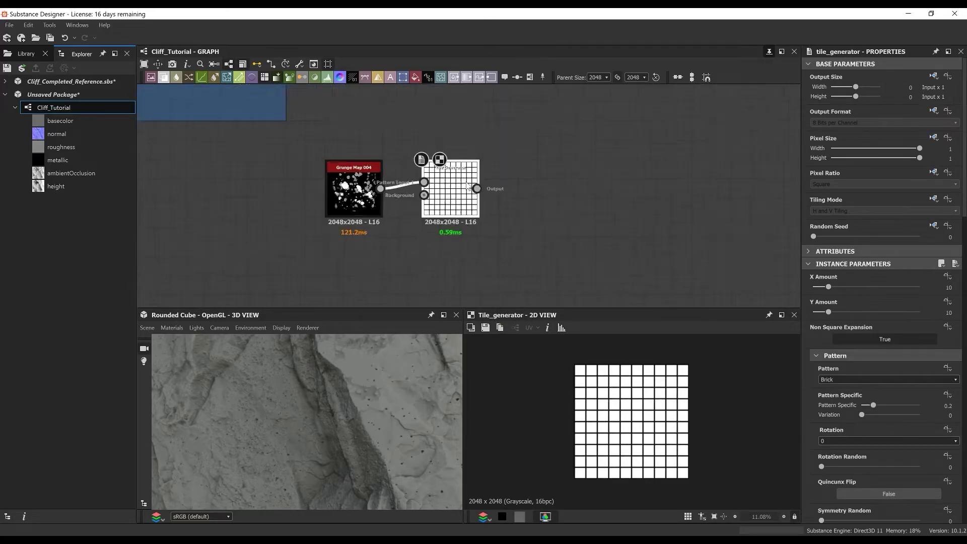
# Set the Tile Generator's X Amount and Y Amount to 6.
pyautogui.scroll(1, 458, 189)
pyautogui.click(949, 288)
pyautogui.write('6')
pyautogui.press('Tab')
pyautogui.write('6')
pyautogui.press('Return')
# Switch the Tile Generator's Pattern to Image Input.
pyautogui.scroll(-2, 902, 300)
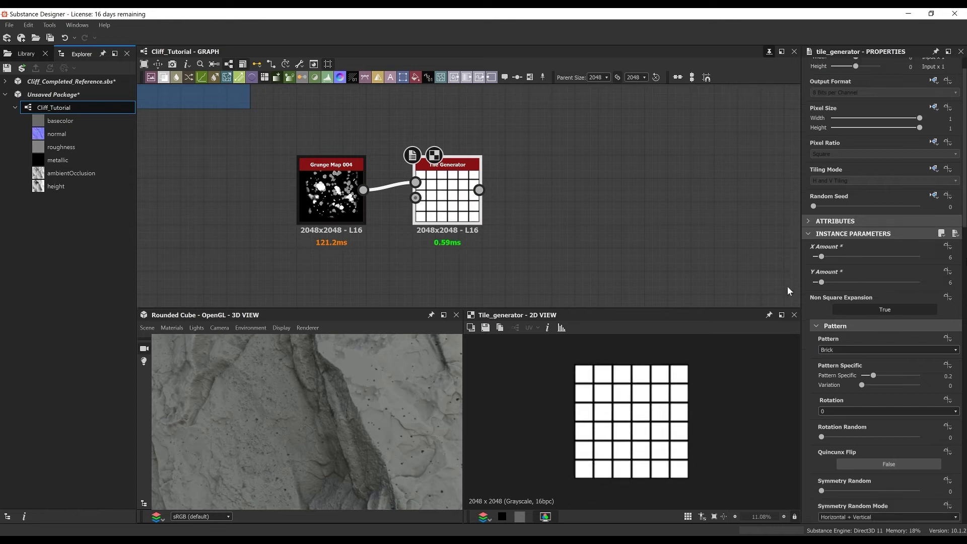
pyautogui.click(896, 349)
pyautogui.click(913, 368)
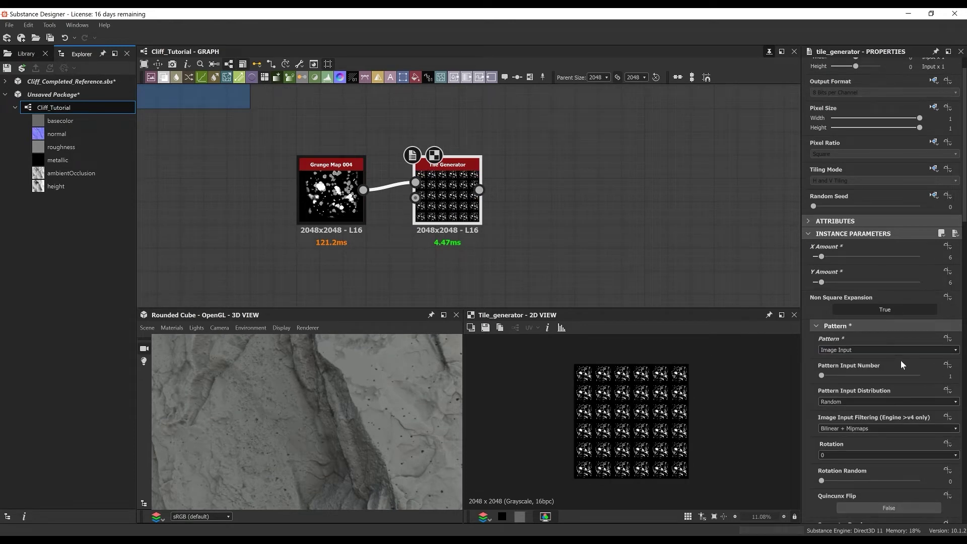
# Set the Tile Generator's Rotation Random and Symmetry Random to 1.
pyautogui.scroll(-1, 901, 361)
pyautogui.scroll(-1, 892, 335)
pyautogui.scroll(-2, 893, 337)
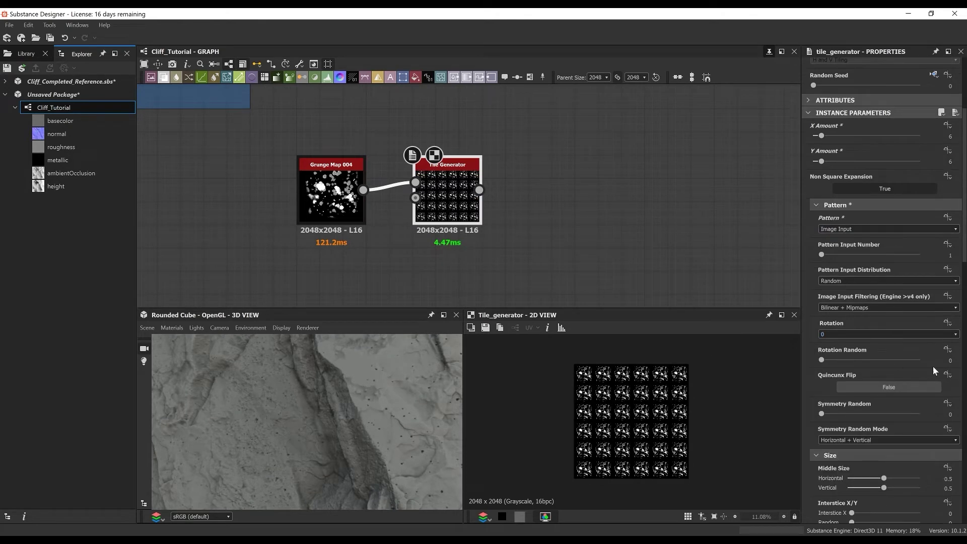
pyautogui.moveTo(935, 362); pyautogui.dragTo(961, 359)
pyautogui.write('1')
pyautogui.press('Return')
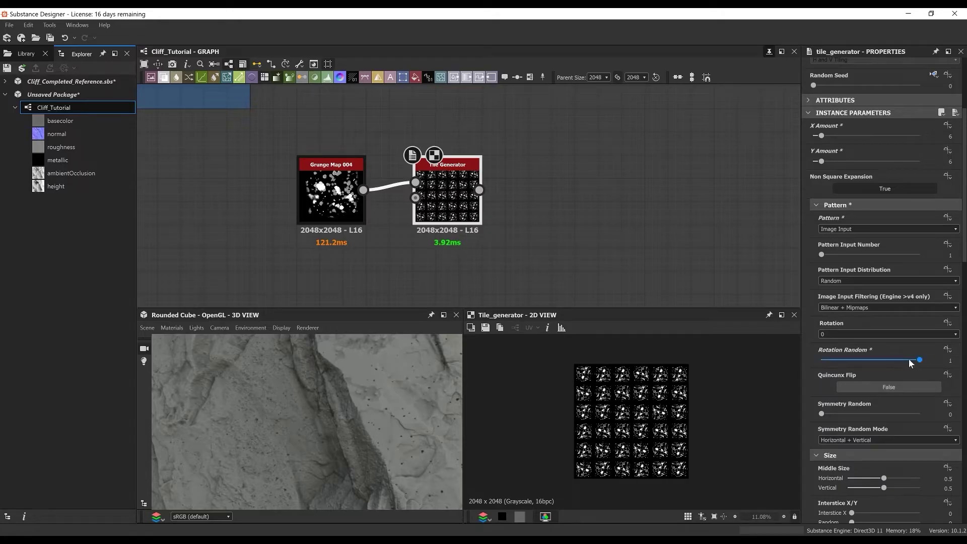
pyautogui.click(921, 414)
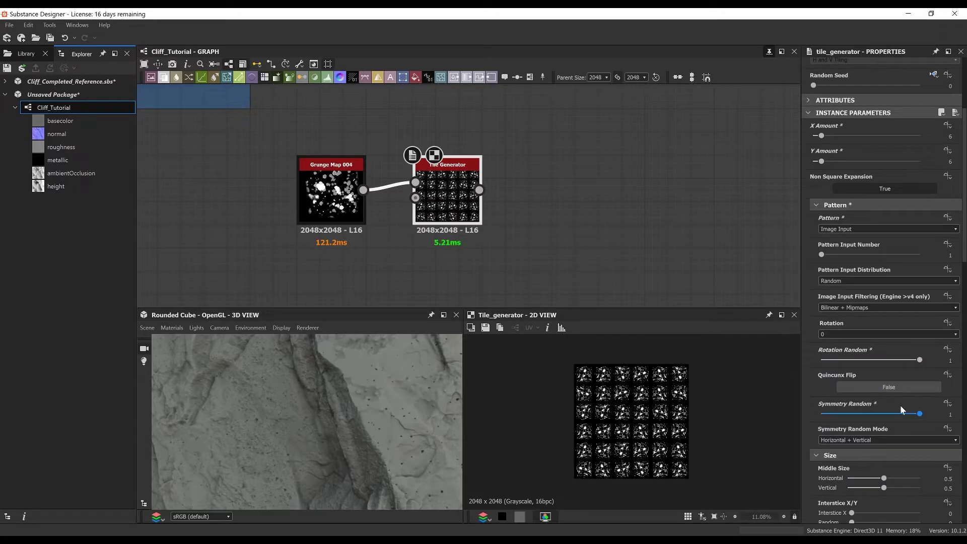
# Set the Tile Generator's Scale to 1.99 and Scale Random to 0.26.
pyautogui.scroll(-2, 897, 403)
pyautogui.scroll(-2, 877, 352)
pyautogui.doubleClick(951, 447)
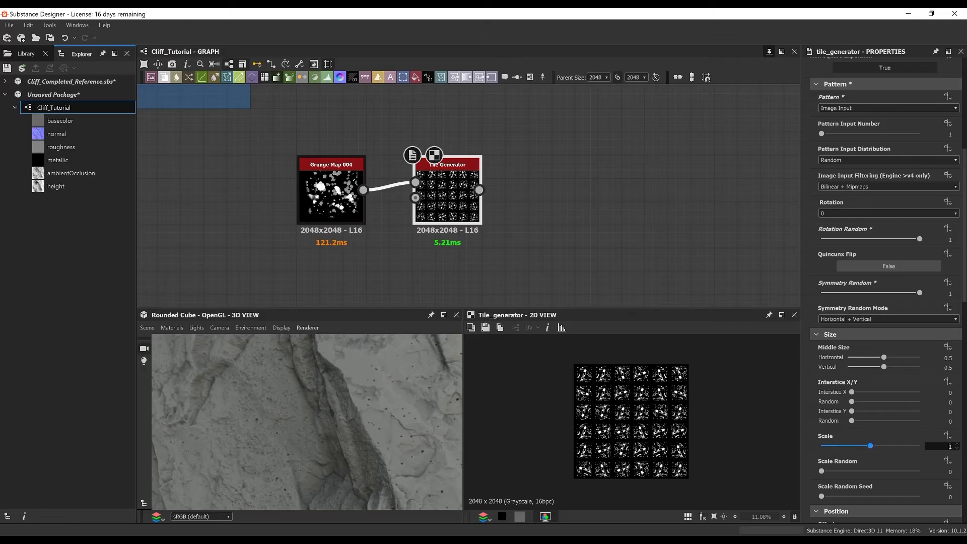
pyautogui.write('1.99')
pyautogui.press('Return')
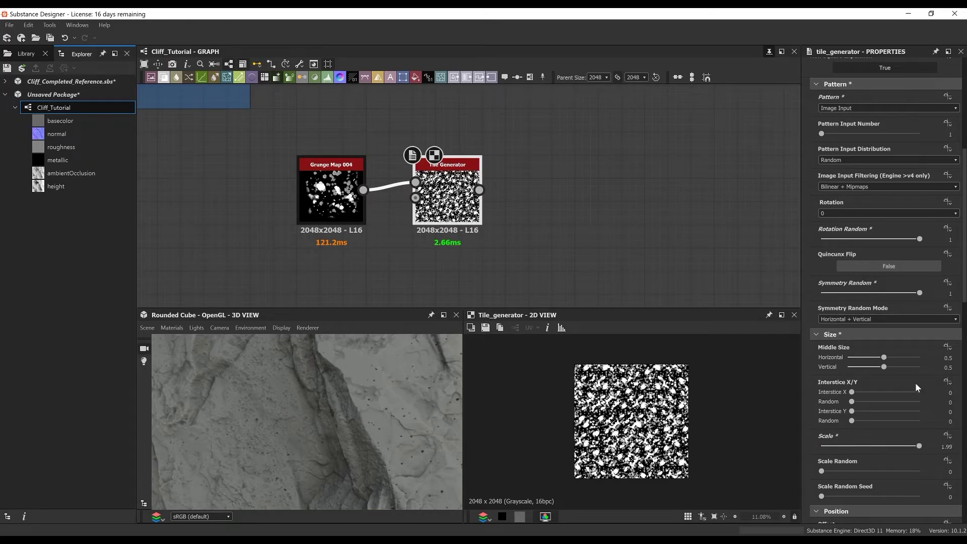
pyautogui.scroll(-2, 915, 383)
pyautogui.press('Return')
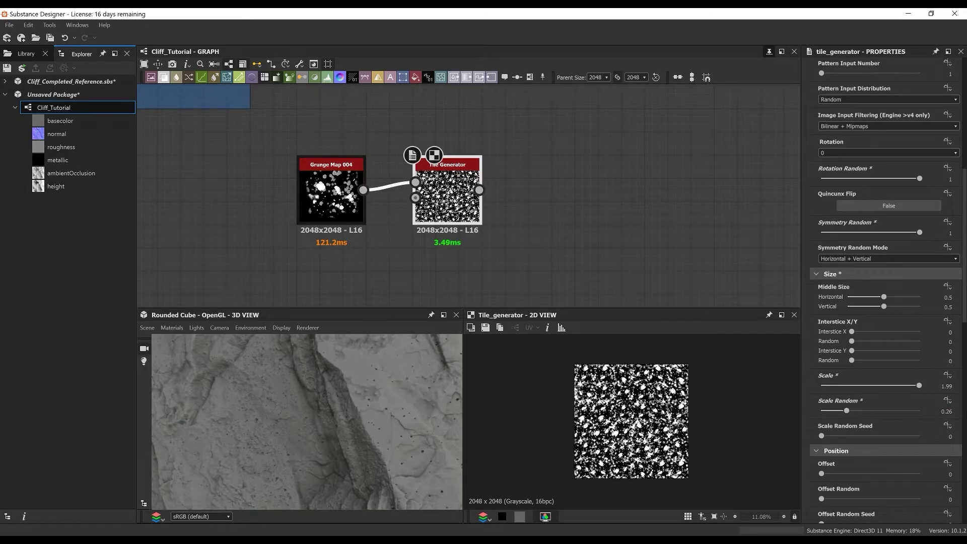
# Set the Tile Generator's Offset and Offset Random to 1 and its Offset Random Seed to 1000.
pyautogui.write('1')
pyautogui.press('Return')
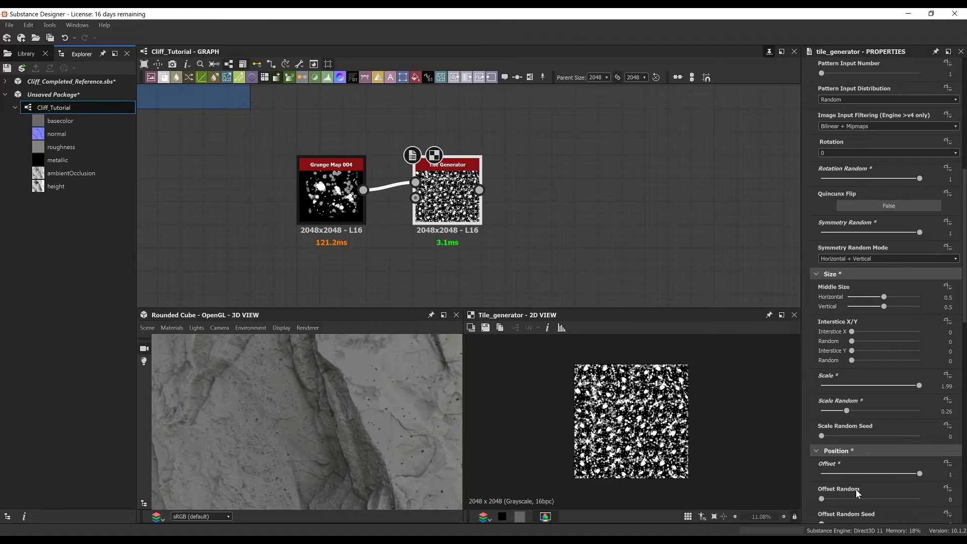
pyautogui.write('1')
pyautogui.press('Return')
pyautogui.scroll(-2, 926, 467)
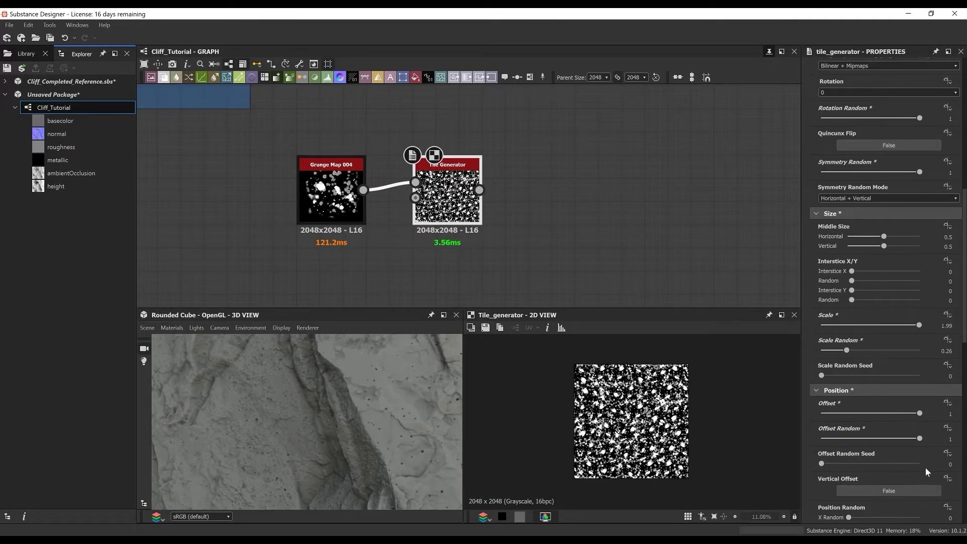
pyautogui.write('1000')
pyautogui.press('Return')
# Set the Tile Generator's Position Random to 0.67 in X and 0.98 in Y.
pyautogui.scroll(-3, 875, 439)
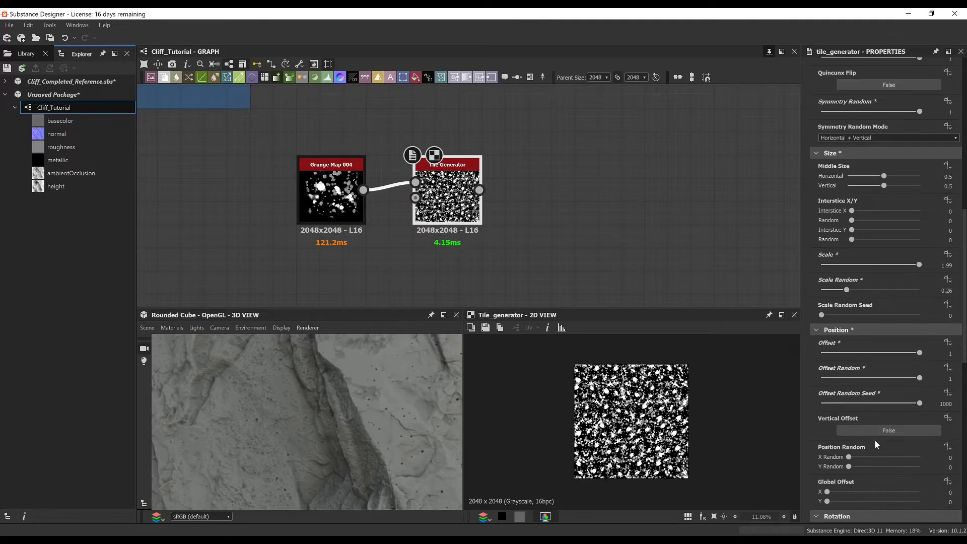
pyautogui.write('0.67')
pyautogui.press('Tab')
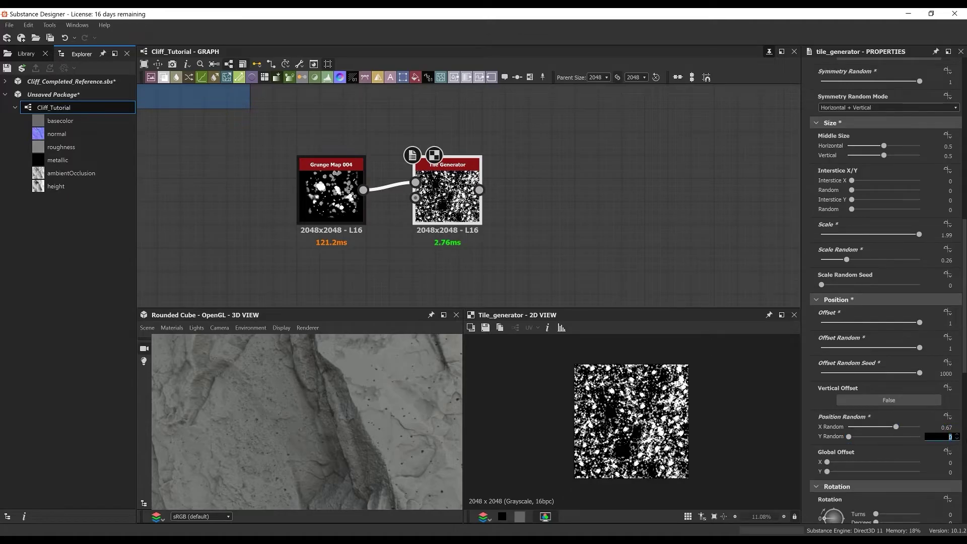
pyautogui.write('.98')
pyautogui.press('Return')
# Set the Tile Generator's Global Offset to 0.66 in X and 0.7 in Y.
pyautogui.scroll(-2, 900, 402)
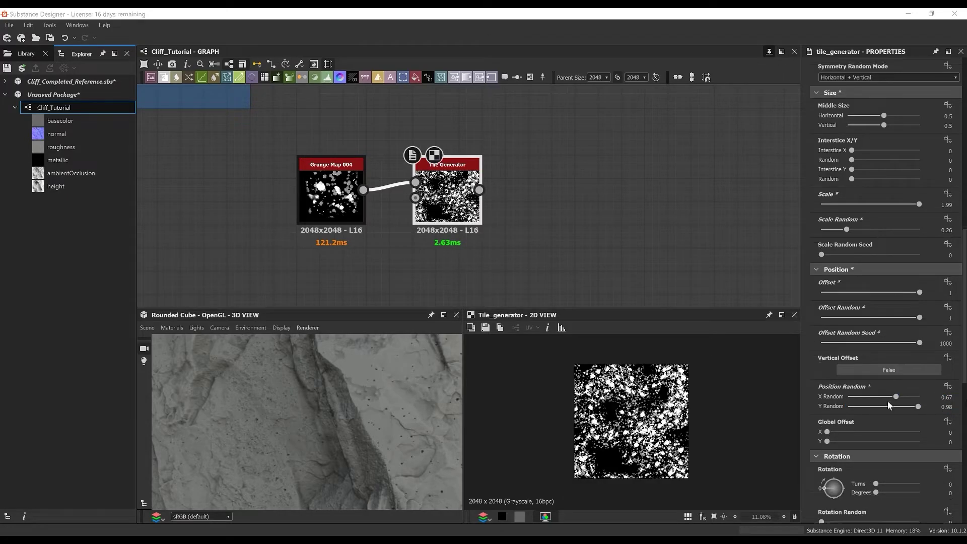
pyautogui.click(947, 402)
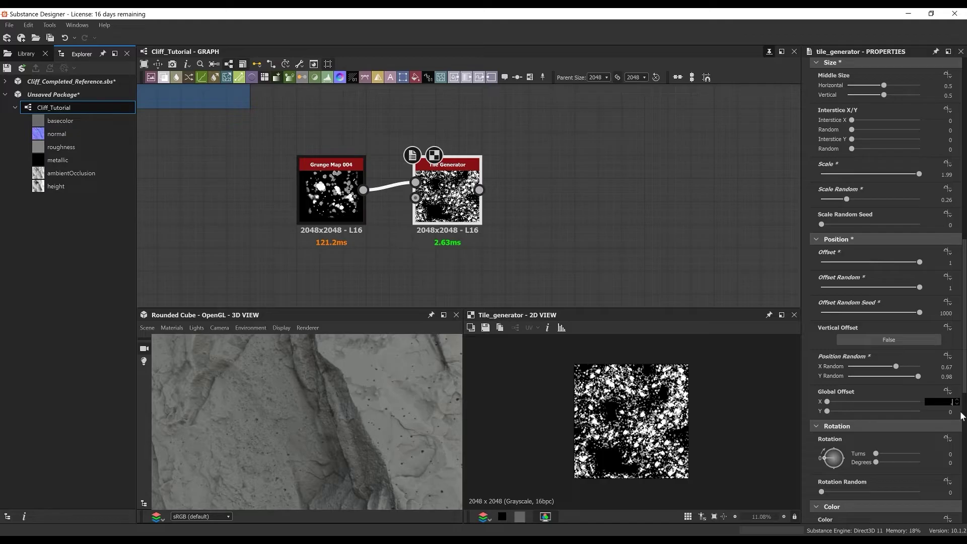
pyautogui.write('.66')
pyautogui.press('Return')
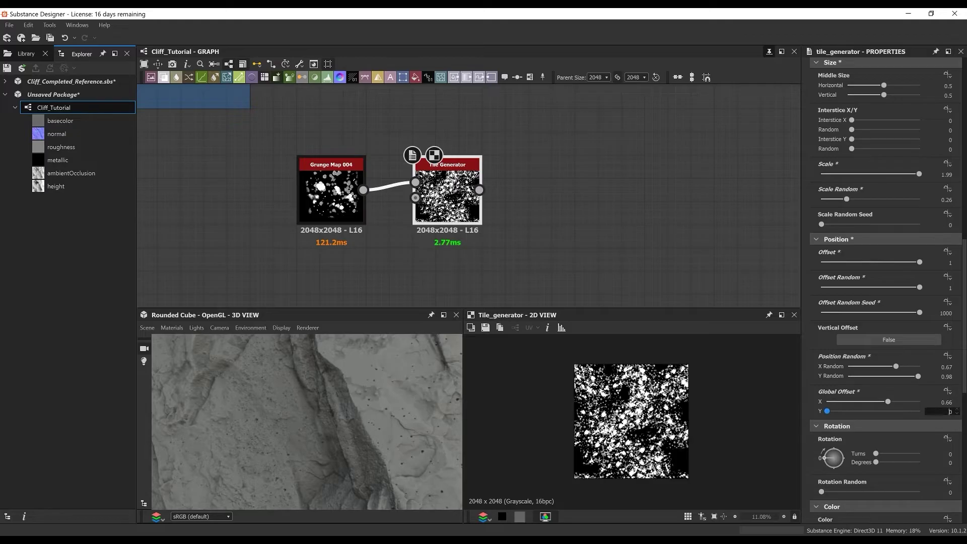
pyautogui.write('.7')
pyautogui.press('Return')
# Set the Tile Generator's Rotation to 0.52 turns and the Rotation Random under it to 1.
pyautogui.scroll(-1, 958, 418)
pyautogui.click(948, 424)
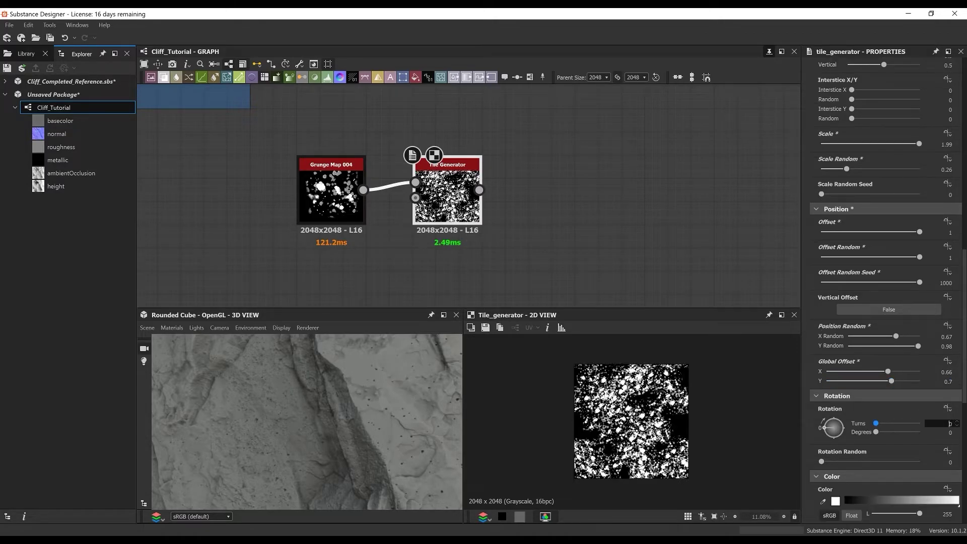
pyautogui.write('.52')
pyautogui.press('Return')
pyautogui.scroll(-1, 912, 418)
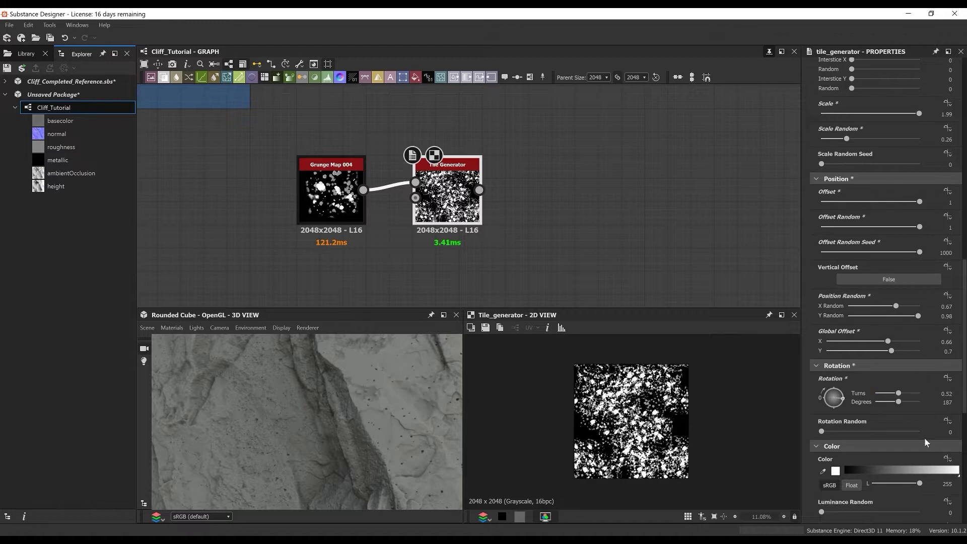
pyautogui.click(920, 431)
# Set the Tile Generator's Luminance Random to 0.75 and Random Mask to 0.05.
pyautogui.scroll(-3, 913, 414)
pyautogui.click(942, 421)
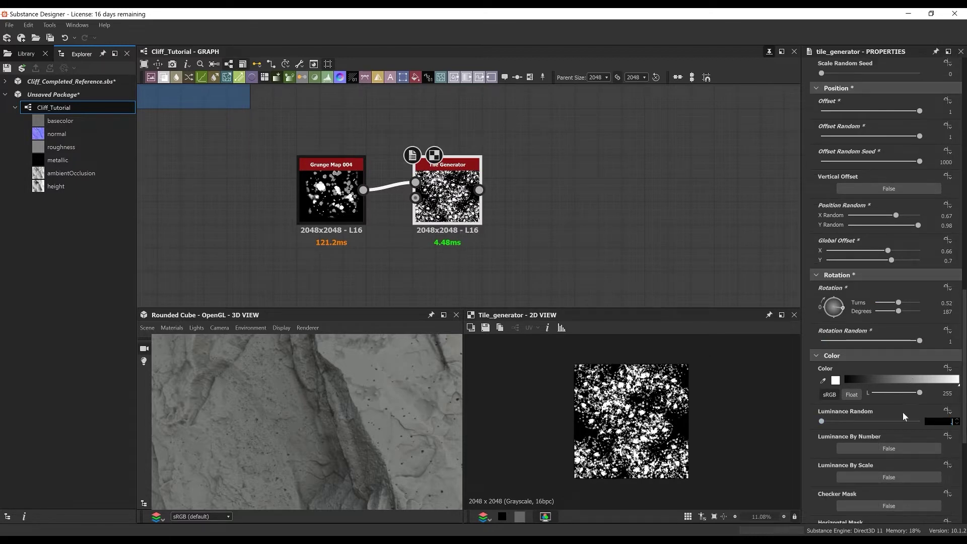
pyautogui.write('.75')
pyautogui.press('Return')
pyautogui.scroll(-7, 903, 412)
pyautogui.click(941, 379)
pyautogui.write('.')
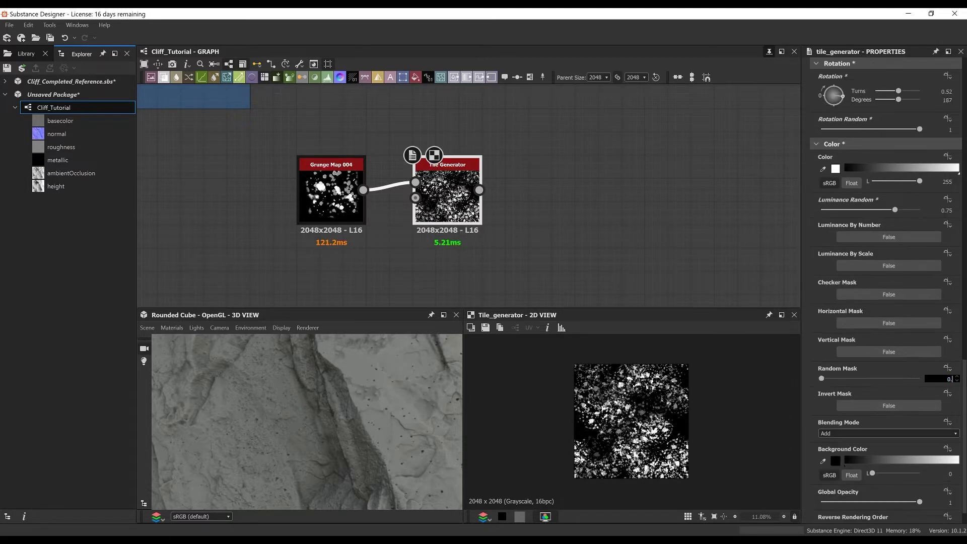
pyautogui.write('05')
pyautogui.press('Return')
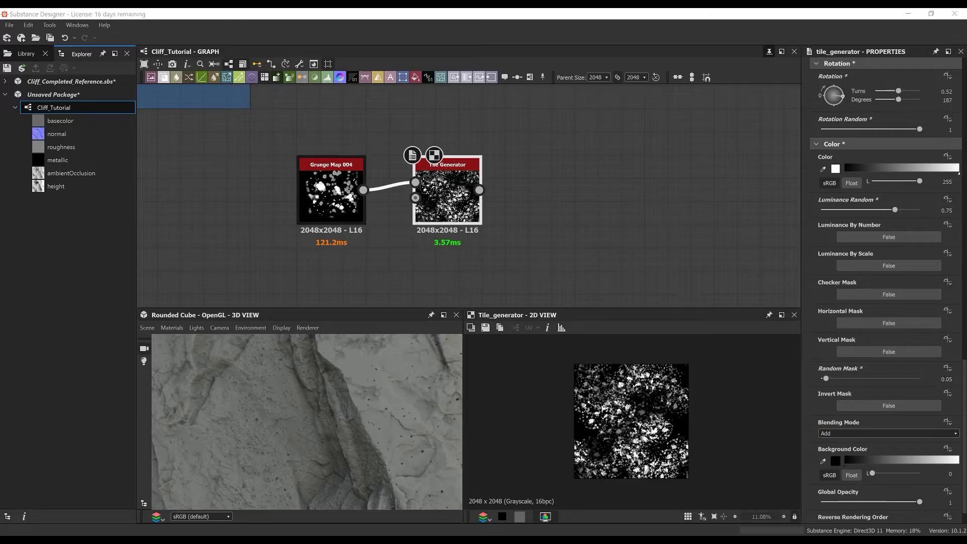
# Add a Blur HQ Grayscale after the Tile Generator with Intensity 0.1 and Quality 1.
pyautogui.press('space')
pyautogui.write('blur')
pyautogui.click(480, 236)
pyautogui.moveTo(564, 207); pyautogui.dragTo(540, 207)
pyautogui.scroll(2, 542, 206)
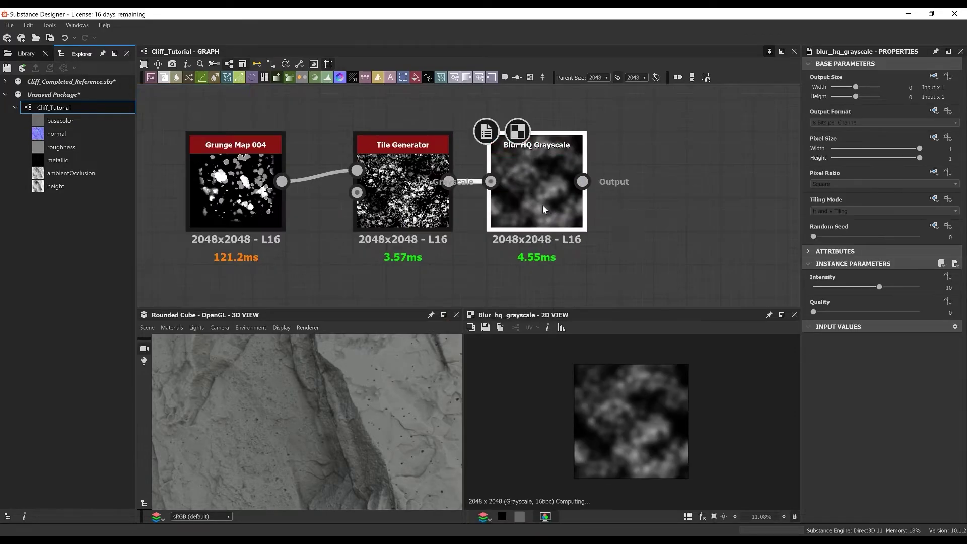
pyautogui.click(918, 312)
pyautogui.press('Return')
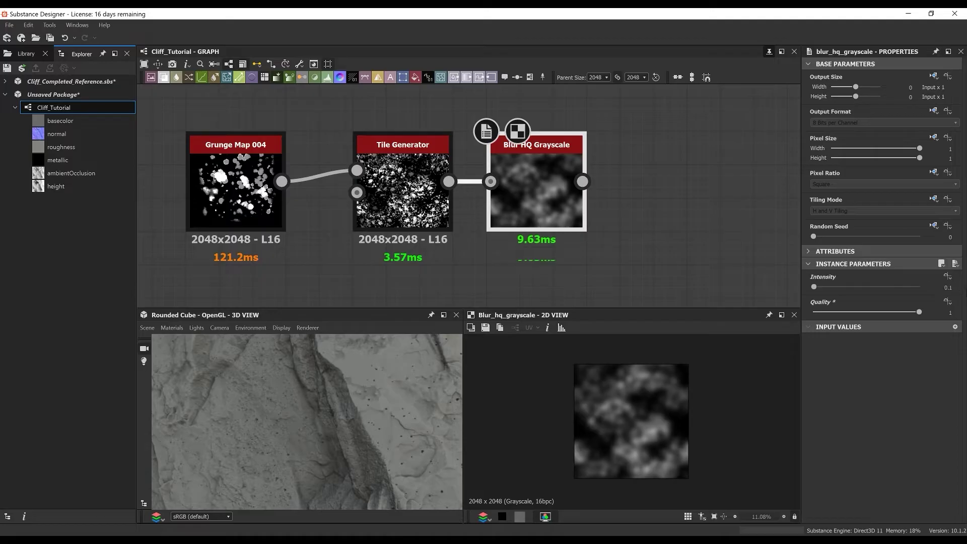
# Add a Grunge Map 007 node above the Blur HQ Grayscale.
pyautogui.scroll(-3, 444, 138)
pyautogui.press('space')
pyautogui.write('gr')
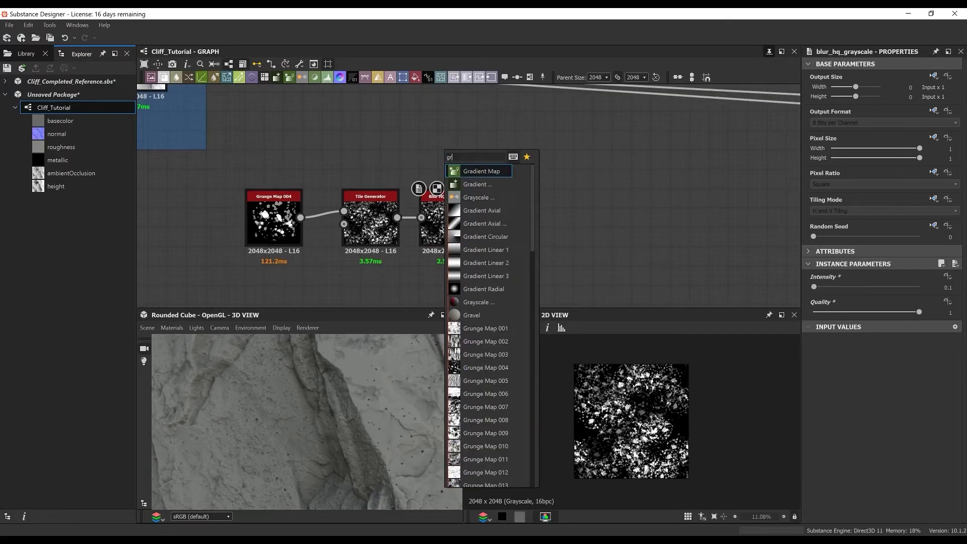
pyautogui.click(507, 409)
# Add a Blend with the Blur HQ Grayscale as Background and Grunge Map 007 as Foreground.
pyautogui.press('space')
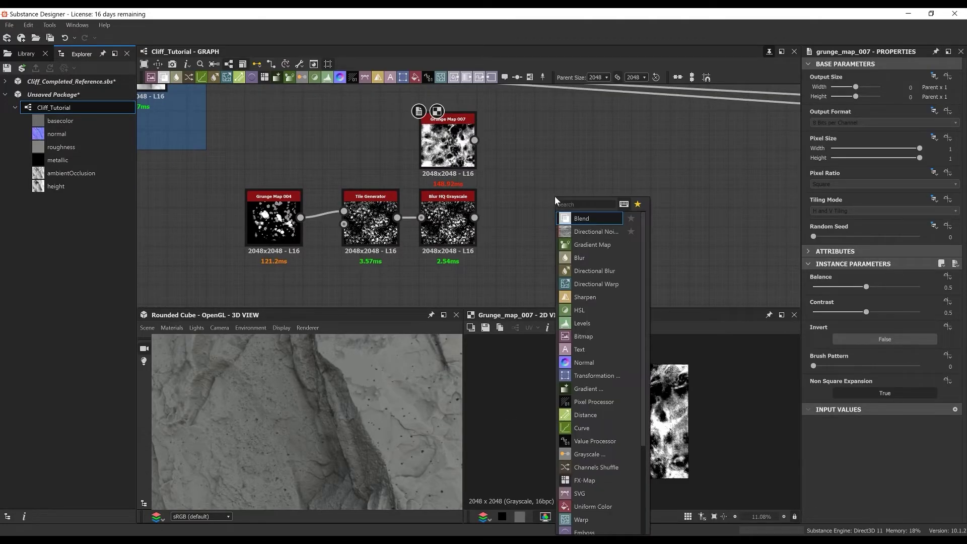
pyautogui.write('b')
pyautogui.click(593, 216)
pyautogui.scroll(2, 496, 219)
pyautogui.moveTo(465, 218); pyautogui.dragTo(555, 189)
pyautogui.moveTo(584, 197); pyautogui.dragTo(599, 223)
pyautogui.moveTo(465, 106); pyautogui.dragTo(569, 198)
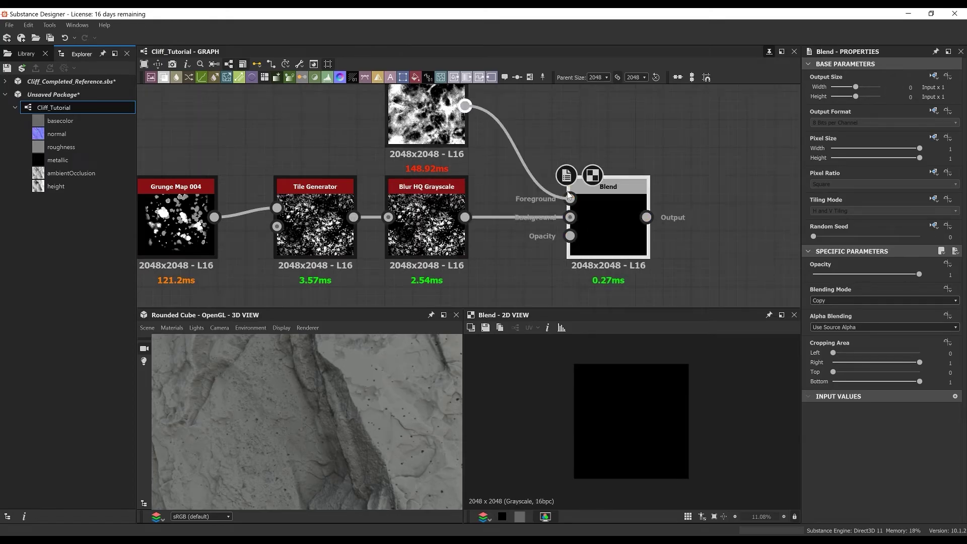
# Set the new Blend's Blending Mode to Subtract and preview its result in the 2D view.
pyautogui.click(882, 300)
pyautogui.click(877, 317)
pyautogui.scroll(3, 636, 416)
pyautogui.doubleClick(434, 219)
pyautogui.doubleClick(606, 219)
# Enclose the grunge, tile, blur and blend nodes in a frame titled Lichen Mask.
pyautogui.scroll(-8, 603, 160)
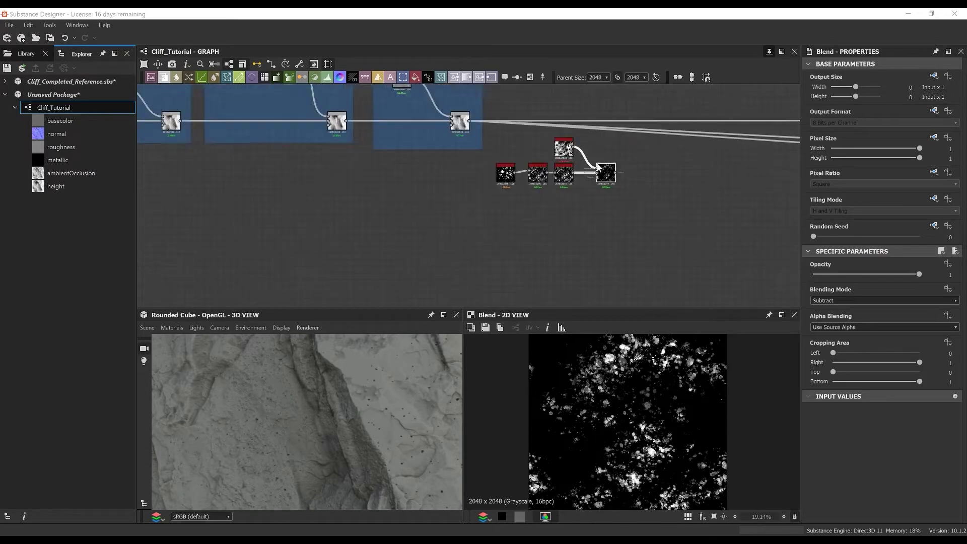
pyautogui.moveTo(599, 168); pyautogui.dragTo(563, 187, button='middle')
pyautogui.moveTo(628, 242); pyautogui.dragTo(463, 155)
pyautogui.moveTo(470, 188); pyautogui.dragTo(486, 208)
pyautogui.rightClick(485, 186)
pyautogui.click(518, 220)
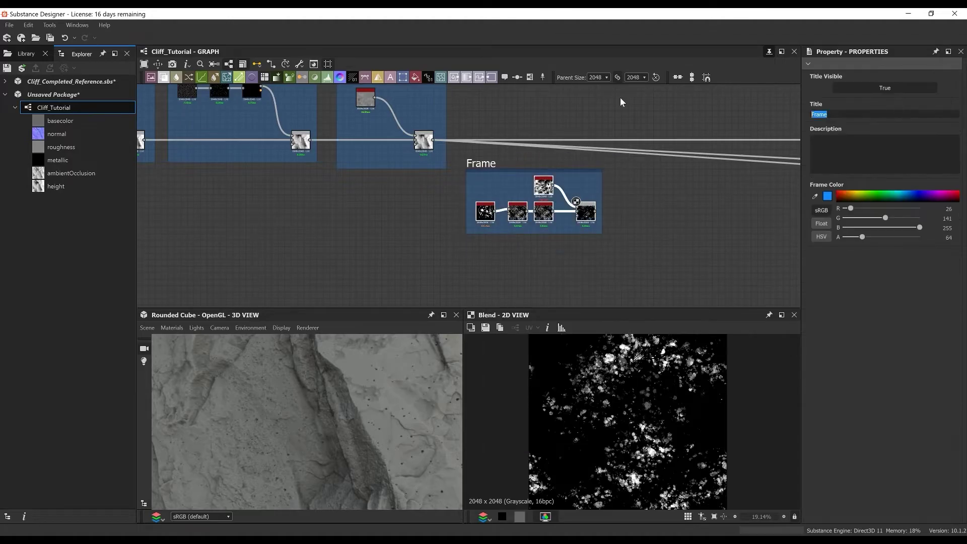
pyautogui.write('Lichen Mask')
pyautogui.press('Return')
# Add a Blend node on the main height line beyond the Lichen Mask frame and feed it the current height.
pyautogui.moveTo(641, 188); pyautogui.dragTo(585, 212, button='middle')
pyautogui.scroll(3, 574, 169)
pyautogui.press('space')
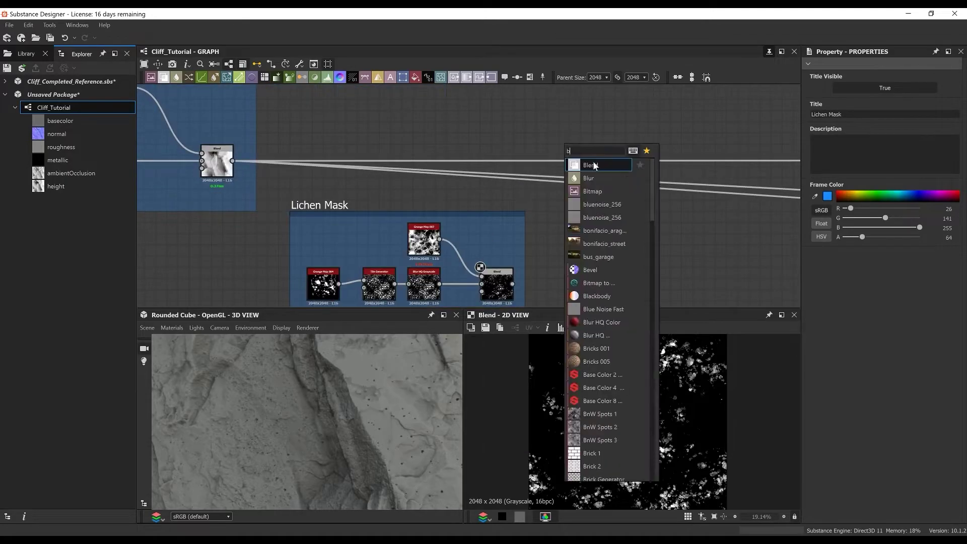
pyautogui.click(590, 165)
pyautogui.moveTo(233, 161); pyautogui.dragTo(632, 159)
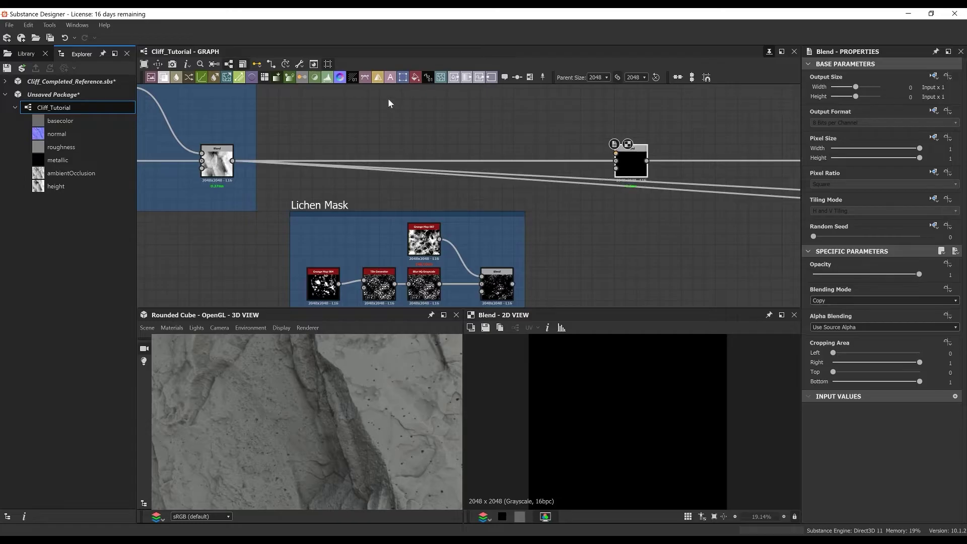
# Add a Blur HQ Grayscale node above the main height line.
pyautogui.press('space')
pyautogui.write('blur')
pyautogui.press('Down')
pyautogui.press('Down')
pyautogui.press('Down')
pyautogui.press('Down')
pyautogui.press('Down')
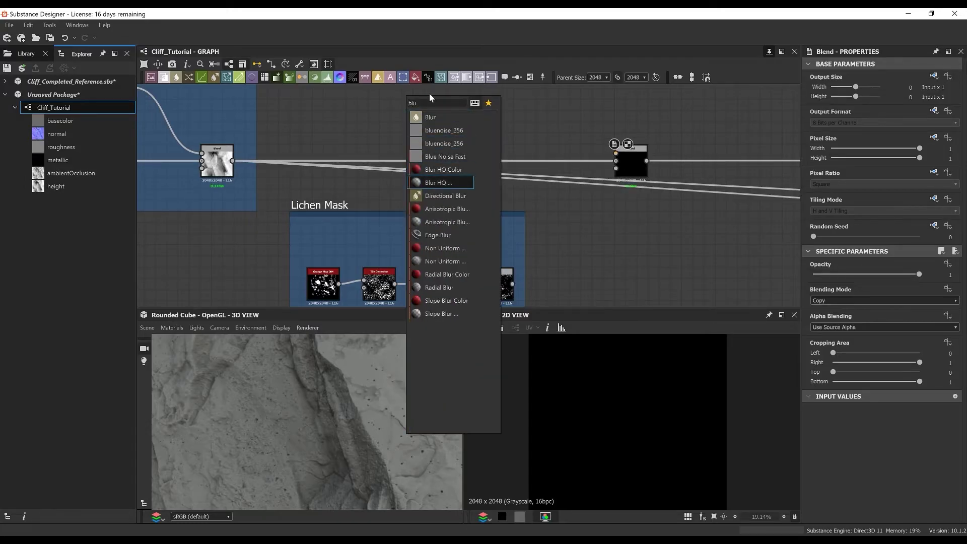
pyautogui.press('Return')
# Route the height through the Blur HQ Grayscale into the new Blend's Foreground, with the unblurred height as Background.
pyautogui.moveTo(429, 94); pyautogui.dragTo(461, 124, button='middle')
pyautogui.scroll(2, 460, 124)
pyautogui.moveTo(446, 132); pyautogui.dragTo(509, 131)
pyautogui.moveTo(178, 221); pyautogui.dragTo(756, 201)
pyautogui.moveTo(758, 205); pyautogui.dragTo(718, 186, button='middle')
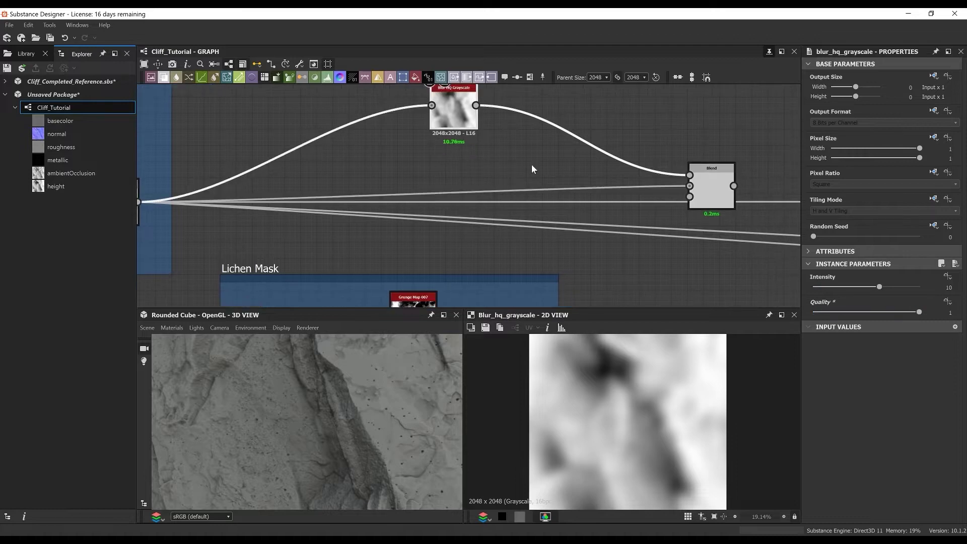
# Connect the Lichen Mask output to the new height Blend's Opacity and preview the Blend.
pyautogui.moveTo(538, 255); pyautogui.dragTo(463, 106, button='middle')
pyautogui.click(466, 231)
pyautogui.moveTo(611, 104); pyautogui.dragTo(555, 186, button='middle')
pyautogui.click(559, 131)
pyautogui.doubleClick(578, 123)
# Compare the masked blur result with the preceding height Blend close up in the 2D view.
pyautogui.scroll(6, 697, 434)
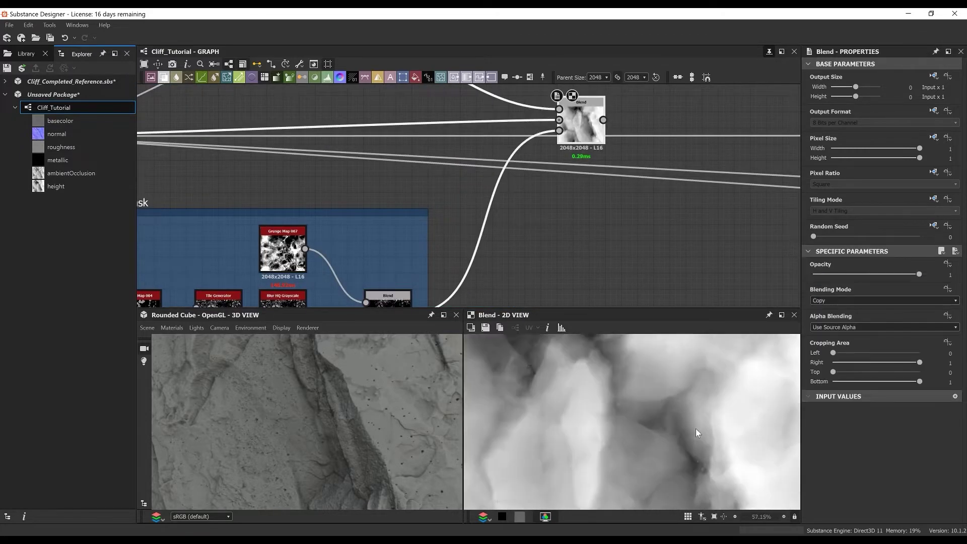
pyautogui.scroll(4, 697, 429)
pyautogui.doubleClick(559, 131)
pyautogui.moveTo(588, 433); pyautogui.dragTo(579, 285, button='middle')
pyautogui.doubleClick(587, 127)
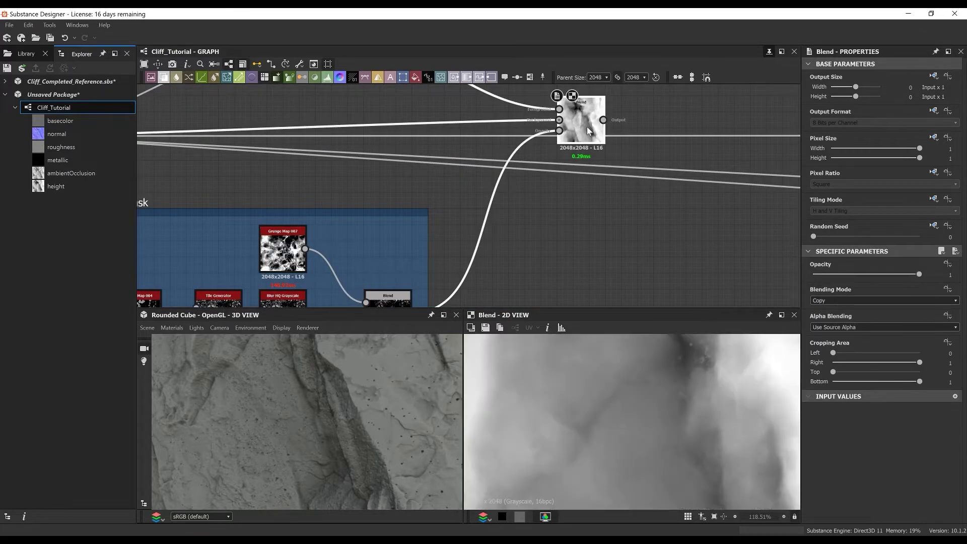
pyautogui.moveTo(282, 174); pyautogui.dragTo(403, 192, button='middle')
pyautogui.moveTo(180, 194); pyautogui.dragTo(290, 186, button='middle')
pyautogui.scroll(-1, 290, 186)
pyautogui.doubleClick(248, 155)
pyautogui.doubleClick(745, 141)
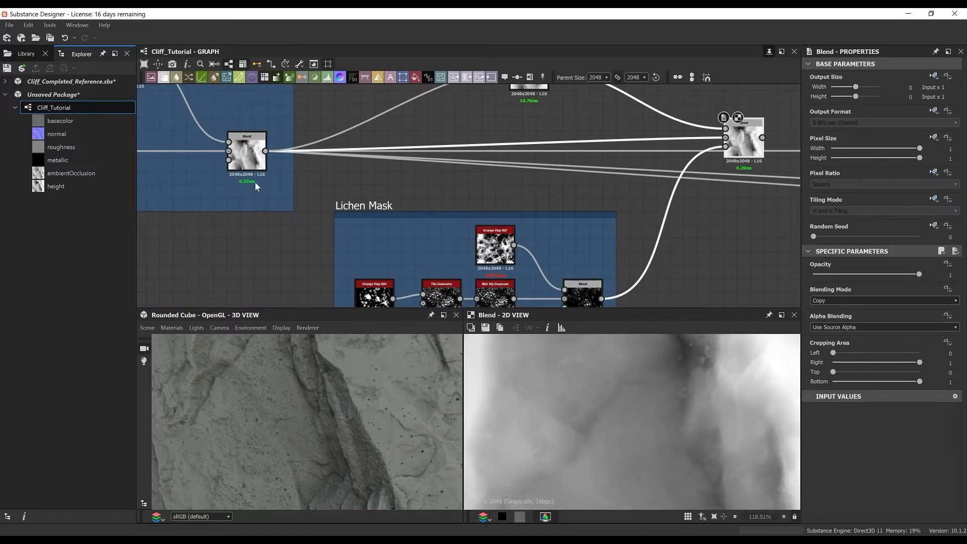
# Move the outgoing height connections onto the masked blur Blend and check the rock in the 3D view.
pyautogui.scroll(-2, 736, 146)
pyautogui.moveTo(736, 146); pyautogui.dragTo(572, 166, button='middle')
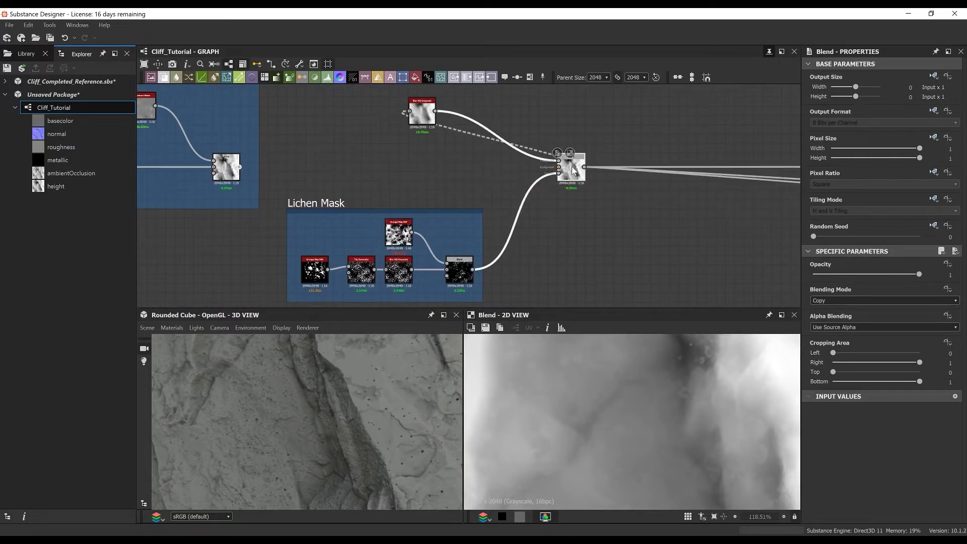
pyautogui.scroll(-3, 347, 399)
pyautogui.moveTo(350, 404); pyautogui.dragTo(383, 404)
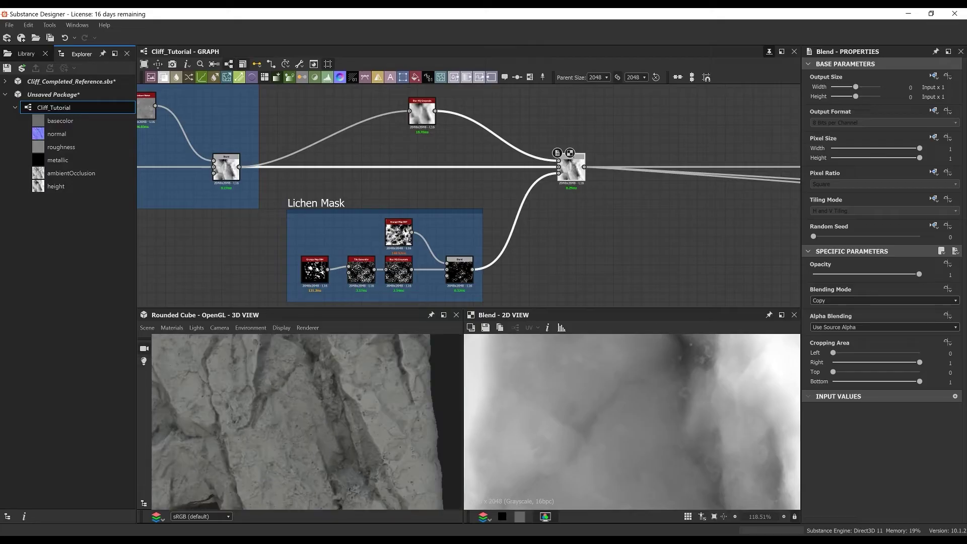
# Add another Blend node on the main height line after the masked blur Blend.
pyautogui.moveTo(591, 165); pyautogui.dragTo(330, 186, button='middle')
pyautogui.press('space')
pyautogui.click(524, 170)
pyautogui.moveTo(489, 153); pyautogui.dragTo(536, 136, button='middle')
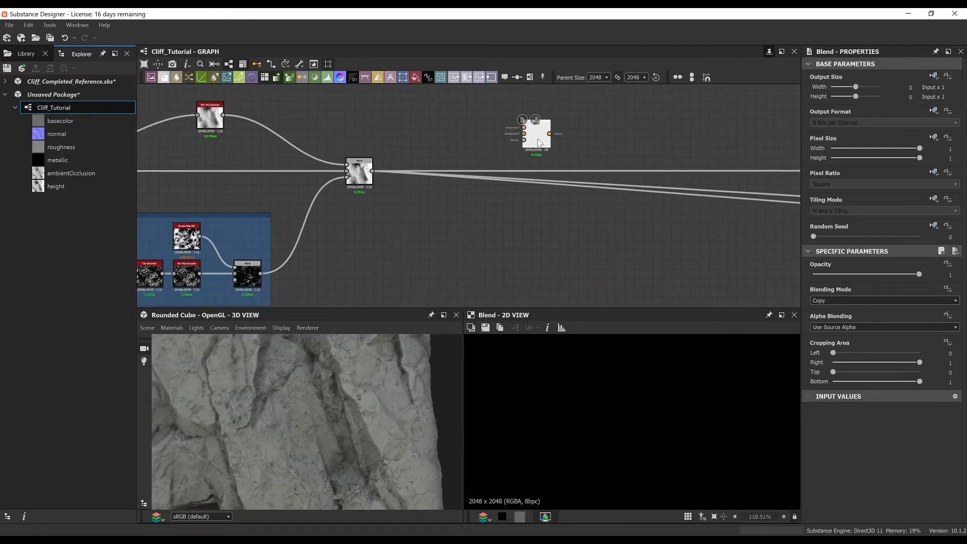
pyautogui.moveTo(536, 136); pyautogui.dragTo(551, 154)
pyautogui.scroll(-1, 557, 172)
# Route the Lichen Mask output through a Dot node into the newest Blend's Opacity.
pyautogui.moveTo(314, 267); pyautogui.dragTo(355, 194, button='middle')
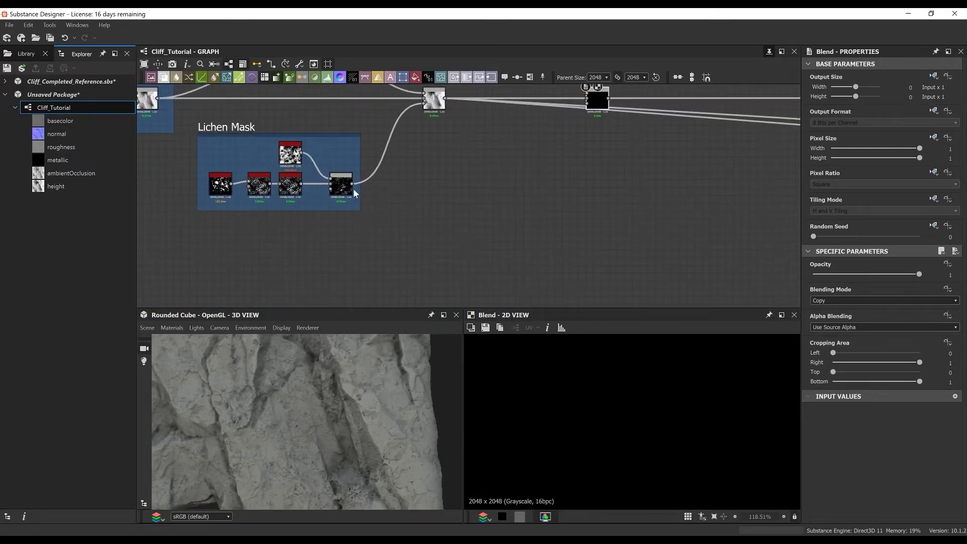
pyautogui.keyDown('alt'); pyautogui.moveTo(548, 182); pyautogui.dragTo(564, 186); pyautogui.keyUp('alt')
pyautogui.moveTo(563, 186); pyautogui.dragTo(587, 104)
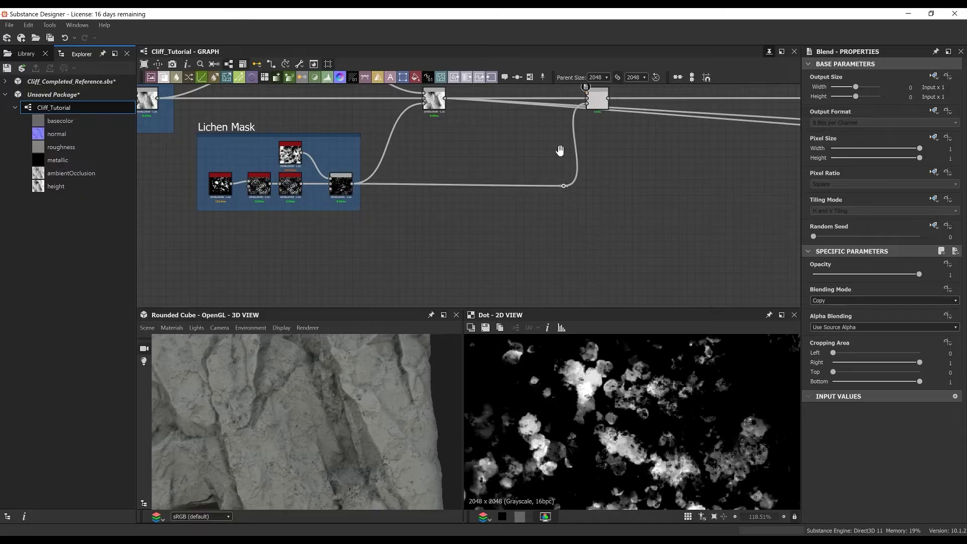
# Connect the Lichen Mask output to the newest Blend's Foreground and preview the result.
pyautogui.moveTo(558, 150); pyautogui.dragTo(573, 172, button='middle')
pyautogui.moveTo(366, 207); pyautogui.dragTo(528, 172)
pyautogui.doubleClick(611, 121)
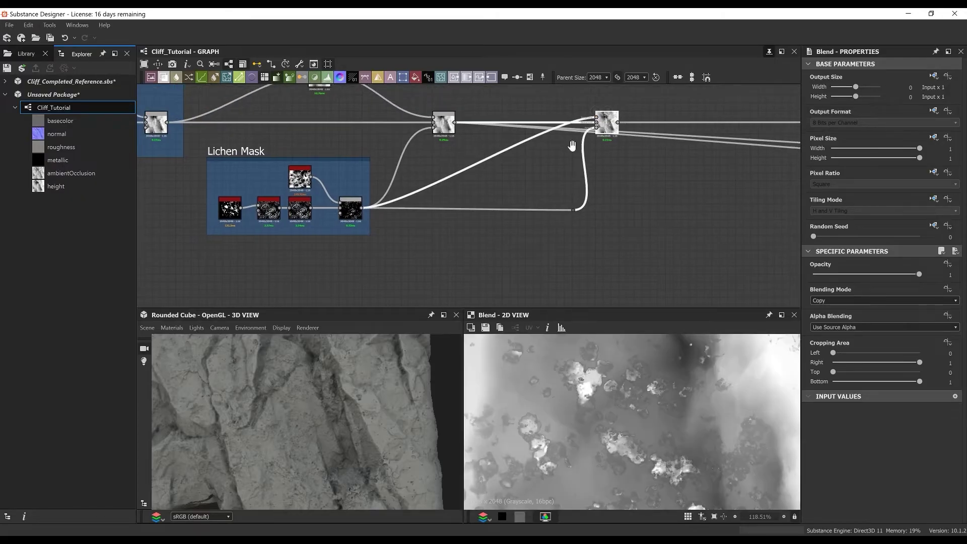
# Set the lichen Blend's blending mode to Soft Light and its opacity to 0.11.
pyautogui.scroll(2, 569, 146)
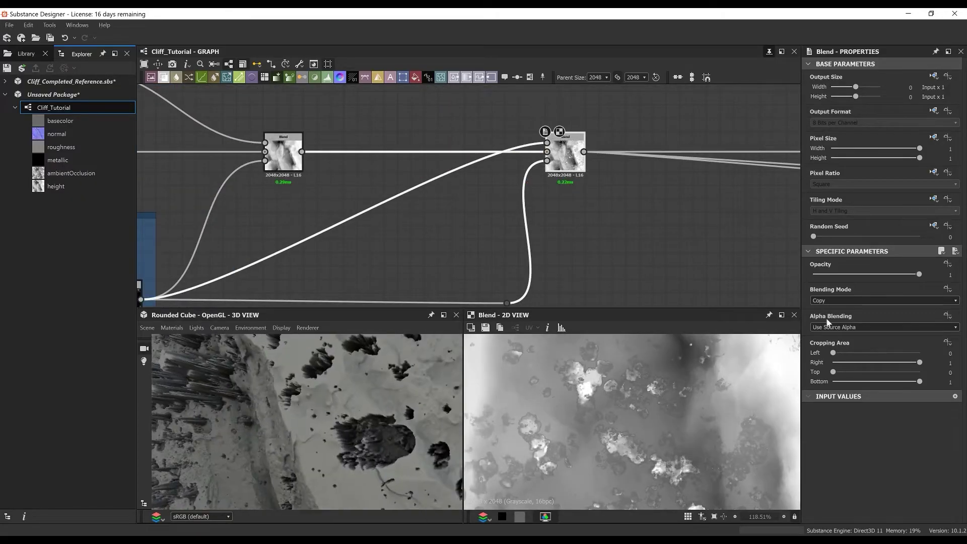
pyautogui.click(879, 301)
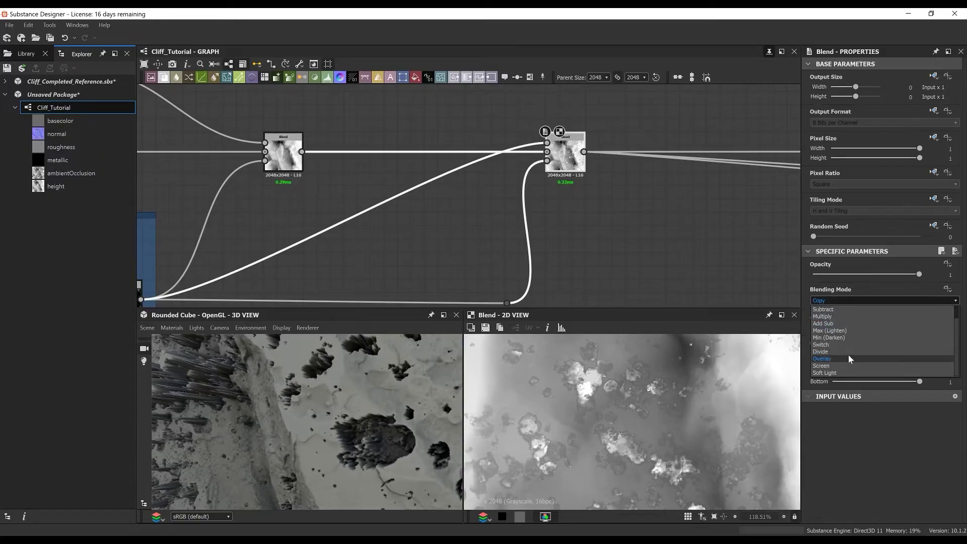
pyautogui.click(825, 373)
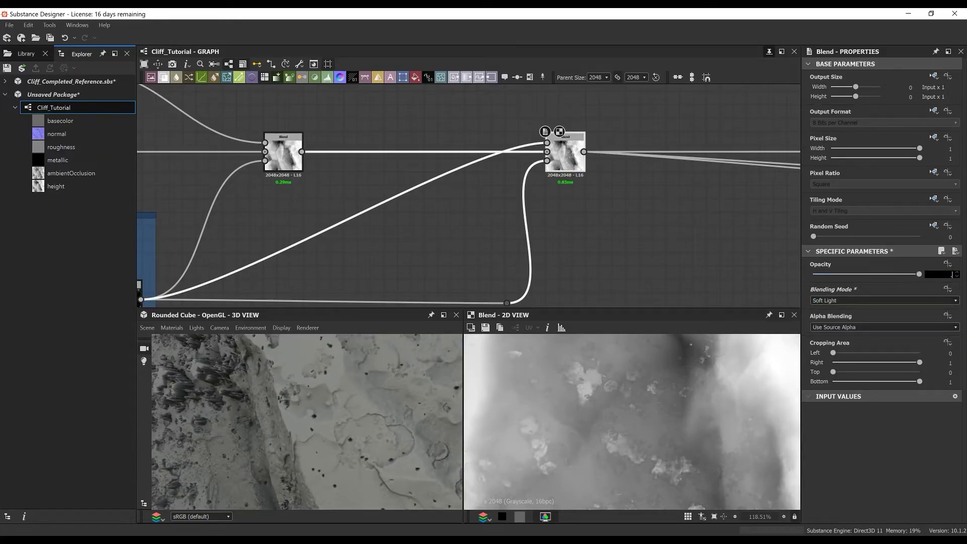
pyautogui.write('0.11')
pyautogui.press('Return')
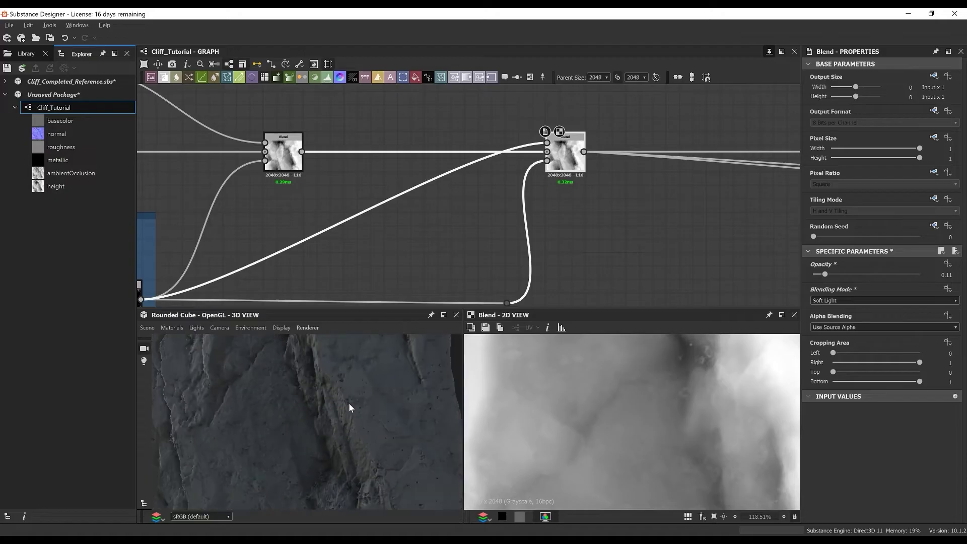
# Frame the lichen Blend and its Dot node under the title "Adding Luchen".
pyautogui.scroll(-4, 554, 192)
pyautogui.rightClick(583, 120)
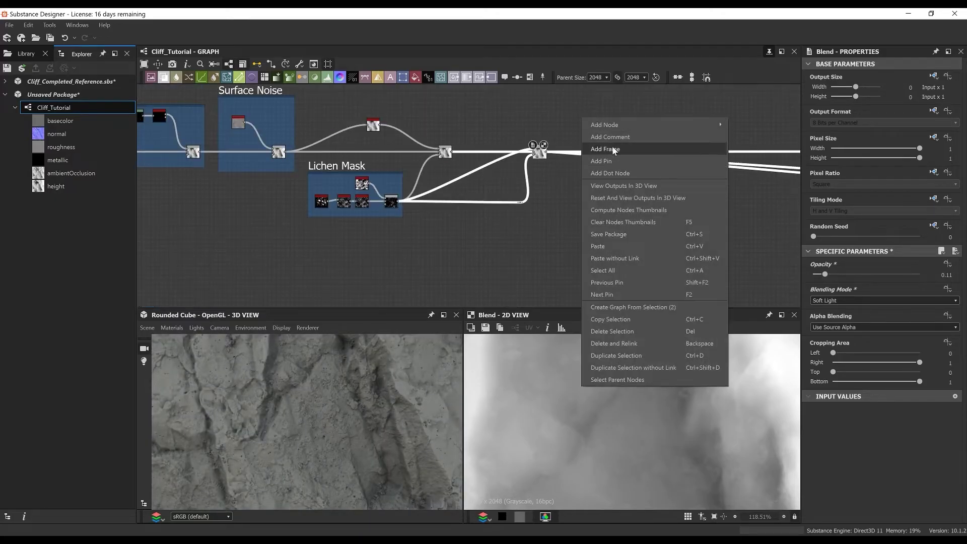
pyautogui.click(614, 151)
pyautogui.write('Adding Luchen')
pyautogui.press('Return')
# Frame the blur node and its masked Blend under the title "Pre Lichen Blur".
pyautogui.moveTo(347, 100); pyautogui.dragTo(436, 114, button='middle')
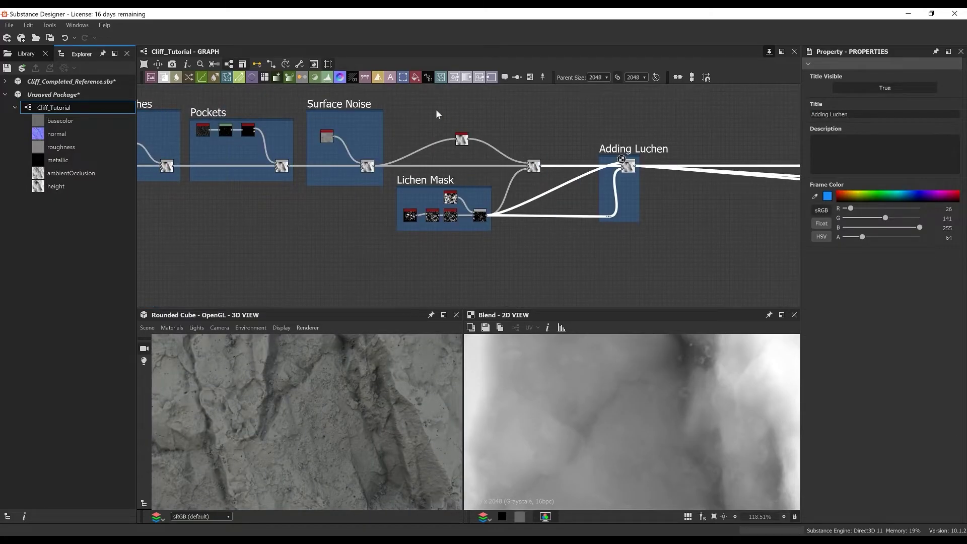
pyautogui.moveTo(436, 110); pyautogui.dragTo(559, 170)
pyautogui.rightClick(544, 125)
pyautogui.click(560, 153)
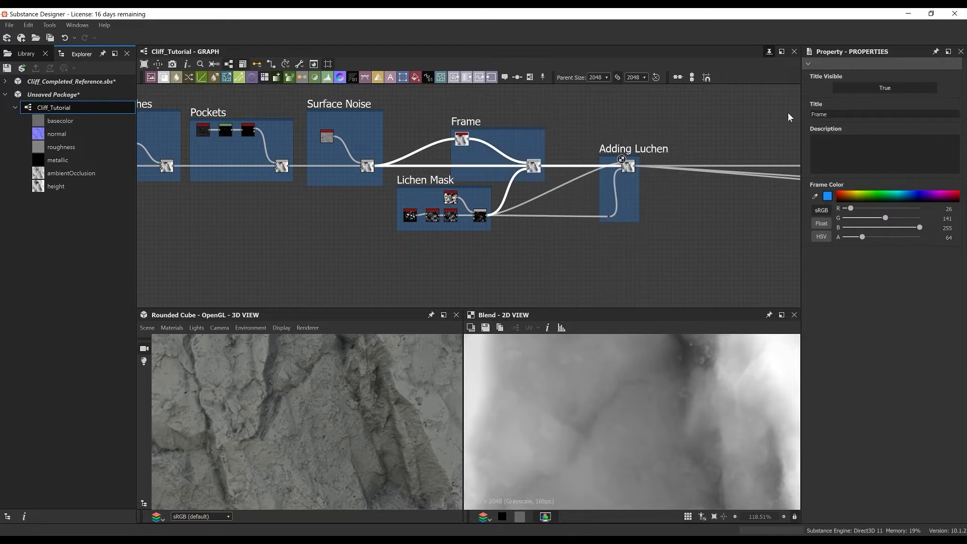
pyautogui.write('Pre Lichen Bliur')
pyautogui.scroll(3, 584, 134)
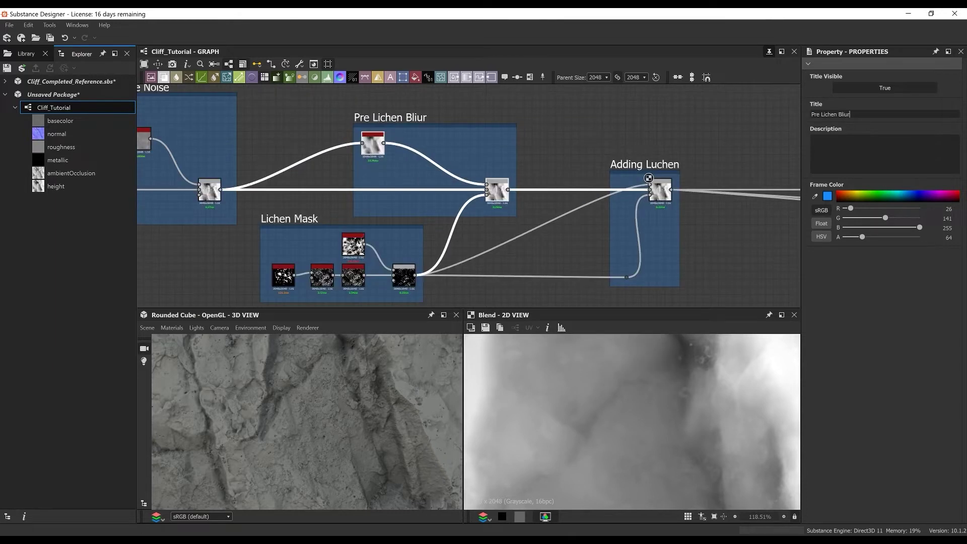
# Move the Adding Luchen frame closer to the Pre Lichen Blur frame to tidy the graph.
pyautogui.moveTo(618, 172); pyautogui.dragTo(555, 174)
pyautogui.moveTo(385, 116); pyautogui.dragTo(365, 116)
pyautogui.scroll(-1, 476, 129)
pyautogui.scroll(4, 685, 201)
# Add a Levels node after the Adding Luchen frame and feed it from that frame's Blend output.
pyautogui.moveTo(685, 202); pyautogui.dragTo(554, 195, button='middle')
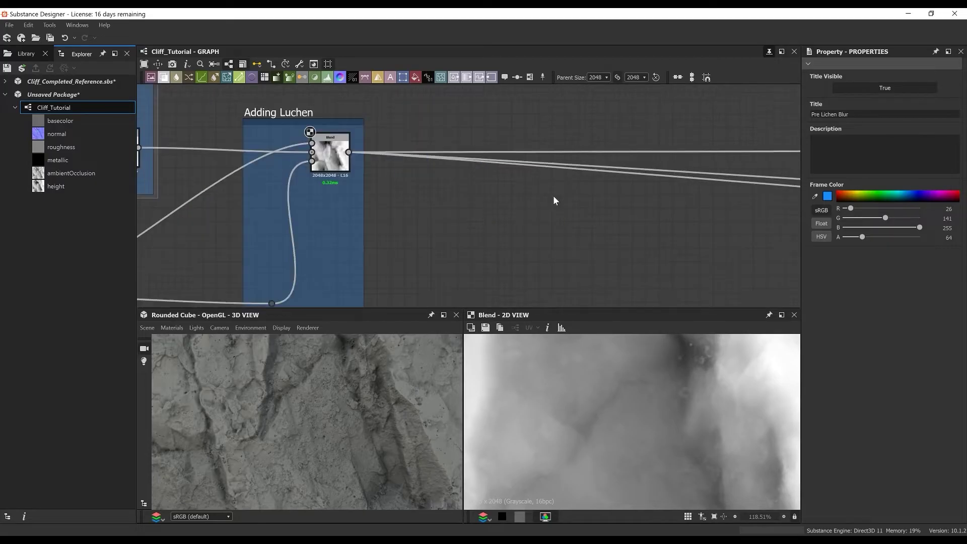
pyautogui.moveTo(413, 94); pyautogui.dragTo(432, 138, button='middle')
pyautogui.press('space')
pyautogui.press('Escape')
pyautogui.moveTo(425, 141); pyautogui.dragTo(475, 160)
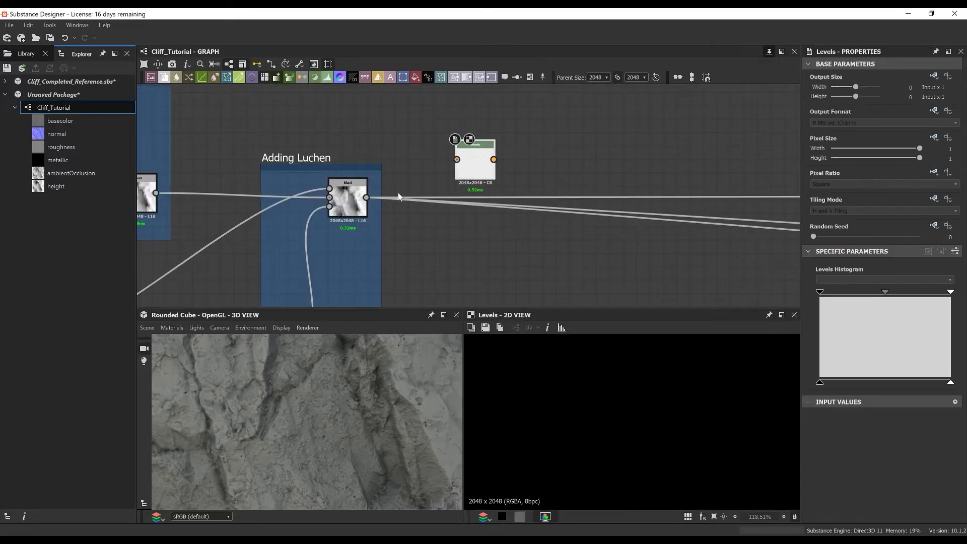
pyautogui.moveTo(367, 197); pyautogui.dragTo(483, 172)
# Lower the Levels node's output white point slightly and move the Blend's outgoing height connections onto the Levels output.
pyautogui.scroll(-10, 594, 418)
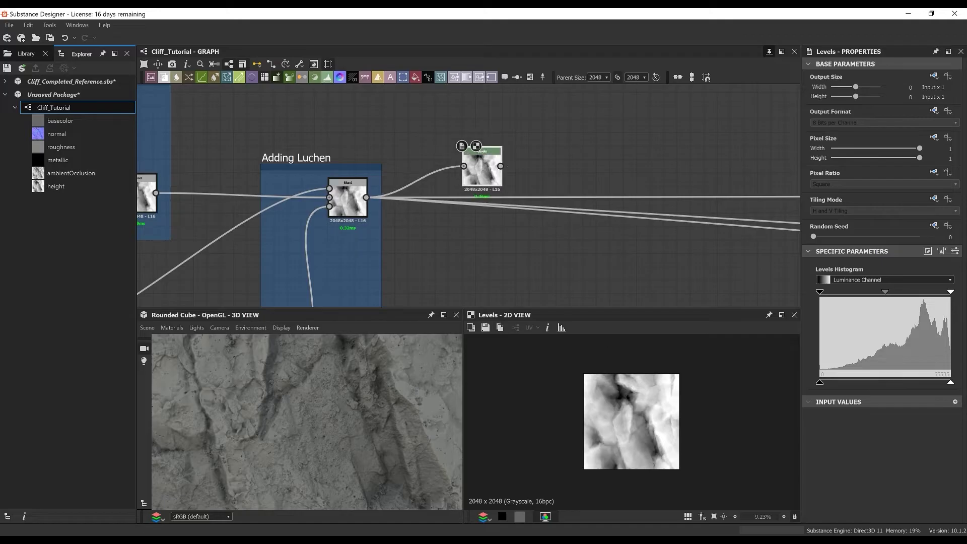
pyautogui.moveTo(951, 384); pyautogui.dragTo(931, 384)
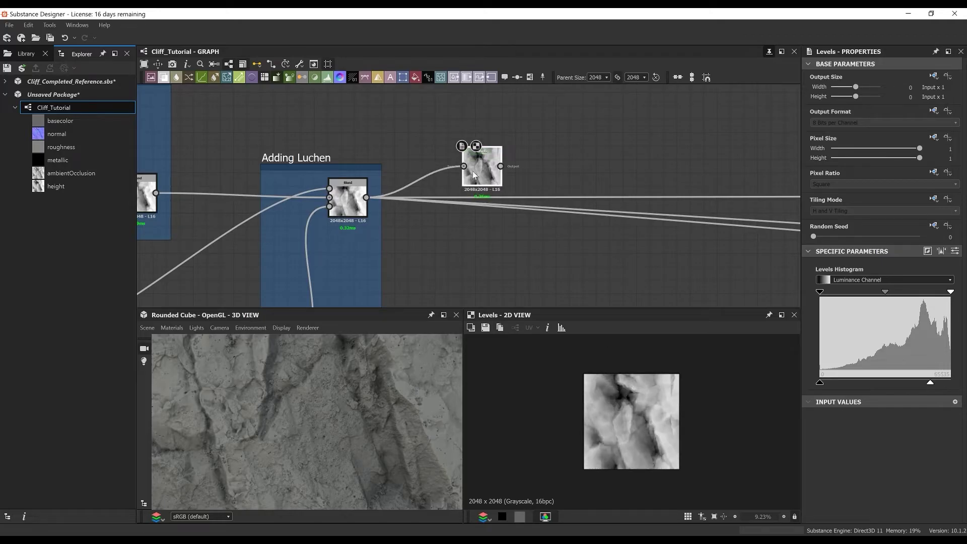
pyautogui.keyDown('shift'); pyautogui.moveTo(367, 197); pyautogui.dragTo(458, 196); pyautogui.keyUp('shift')
# Frame the new Levels node with the title "Lowering levels for additions".
pyautogui.rightClick(440, 153)
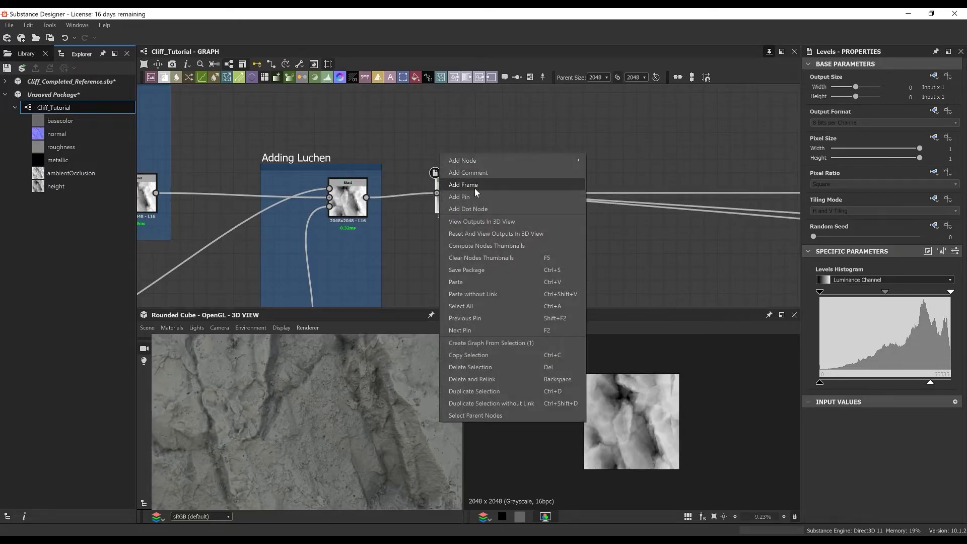
pyautogui.click(475, 185)
pyautogui.write('Lowering levels for ')
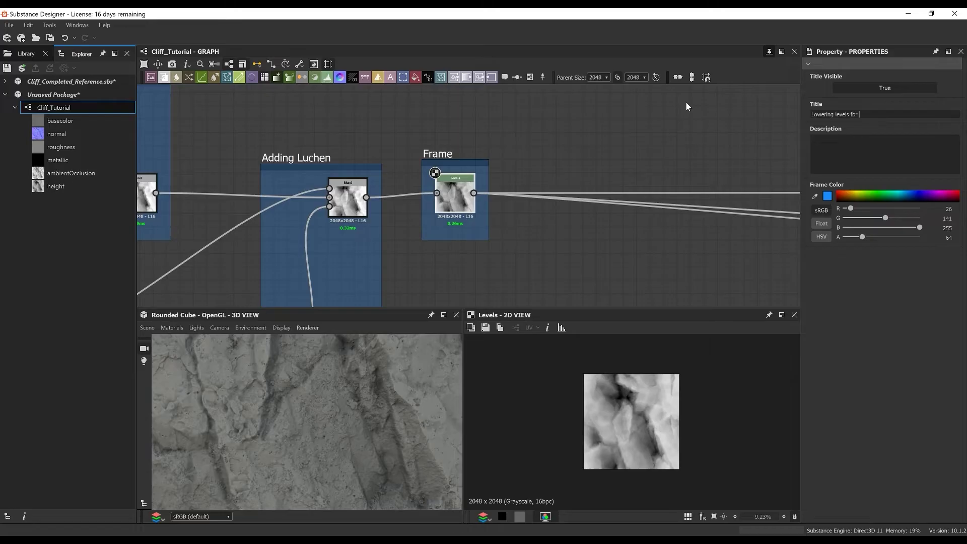
pyautogui.write('additions')
pyautogui.scroll(-6, 489, 156)
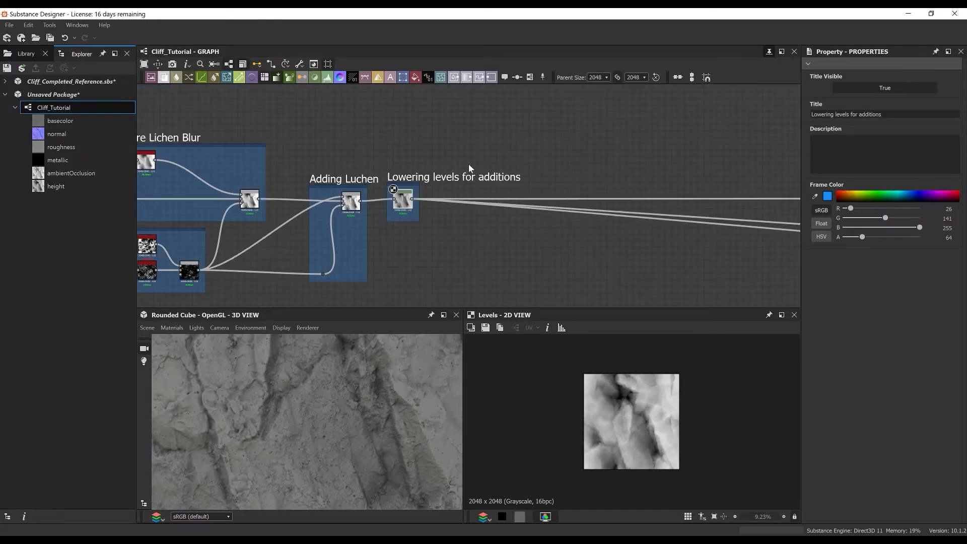
# Save the unsaved package as Cliff_Tutorial in the 07_Creating_Cliff folder.
pyautogui.rightClick(124, 94)
pyautogui.click(111, 168)
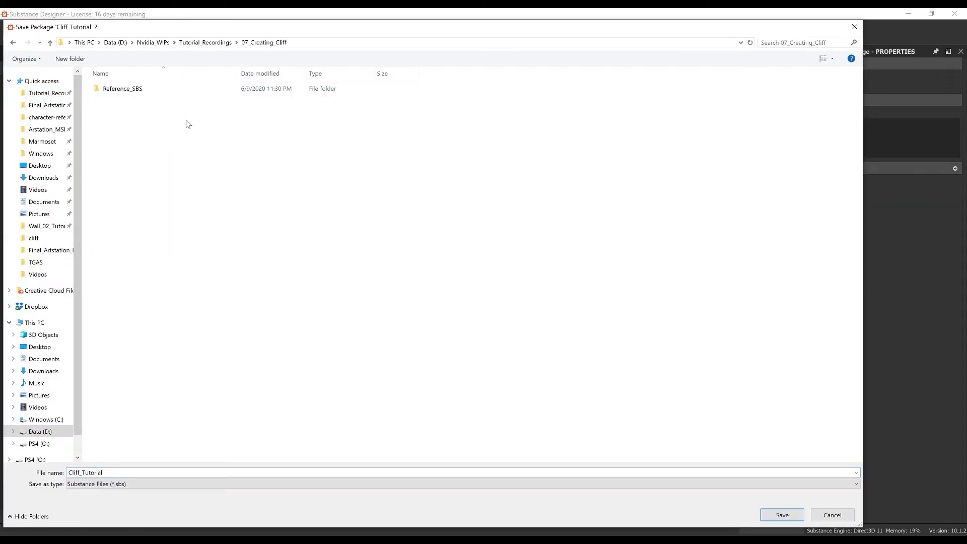
pyautogui.click(783, 518)
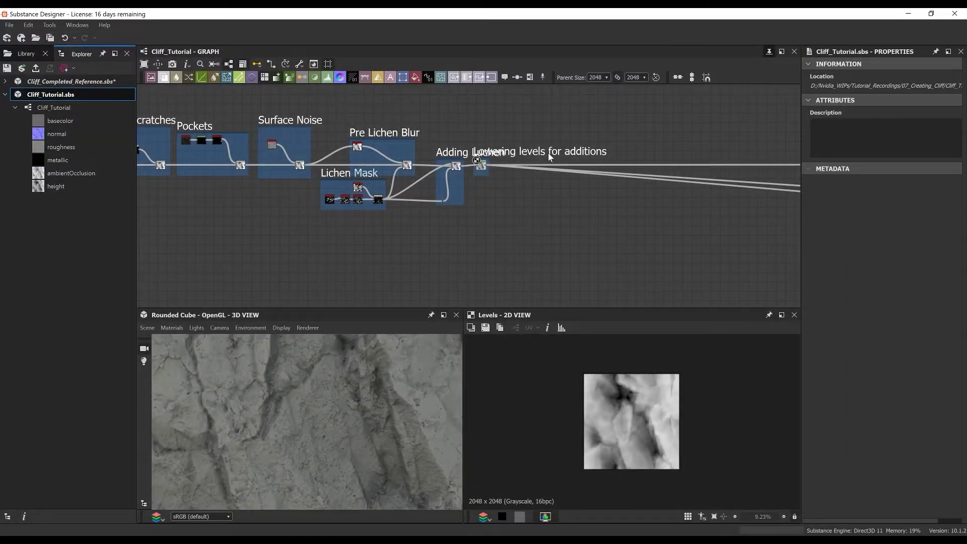
# Add an Ambient Occlusion (HBAO) node above the main height line, past the Lowering levels frame.
pyautogui.scroll(2, 551, 157)
pyautogui.scroll(3, 542, 153)
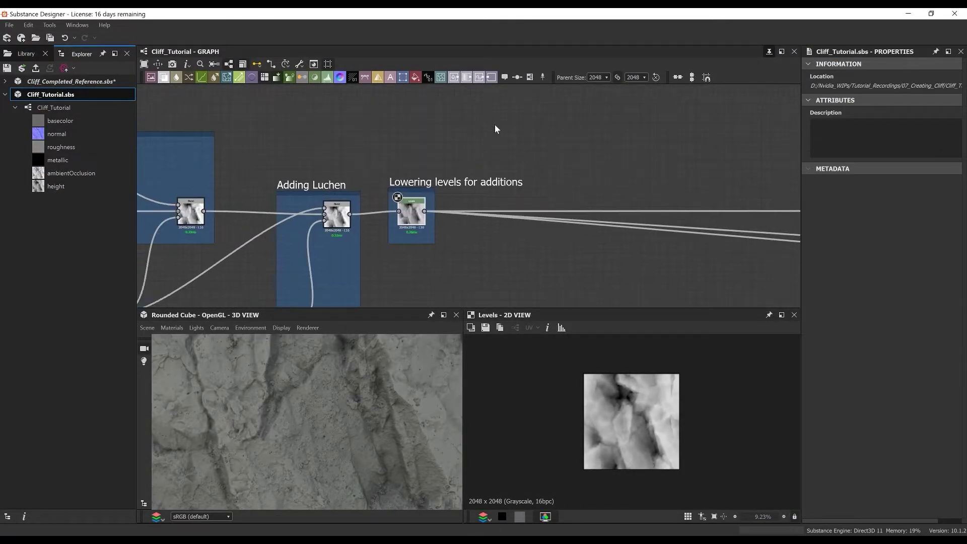
pyautogui.moveTo(494, 125); pyautogui.dragTo(487, 119, button='middle')
pyautogui.press('space')
pyautogui.write('hbao')
pyautogui.press('Return')
pyautogui.scroll(3, 527, 129)
pyautogui.moveTo(527, 128); pyautogui.dragTo(425, 132)
pyautogui.moveTo(477, 91); pyautogui.dragTo(496, 76, button='middle')
pyautogui.scroll(-3, 496, 90)
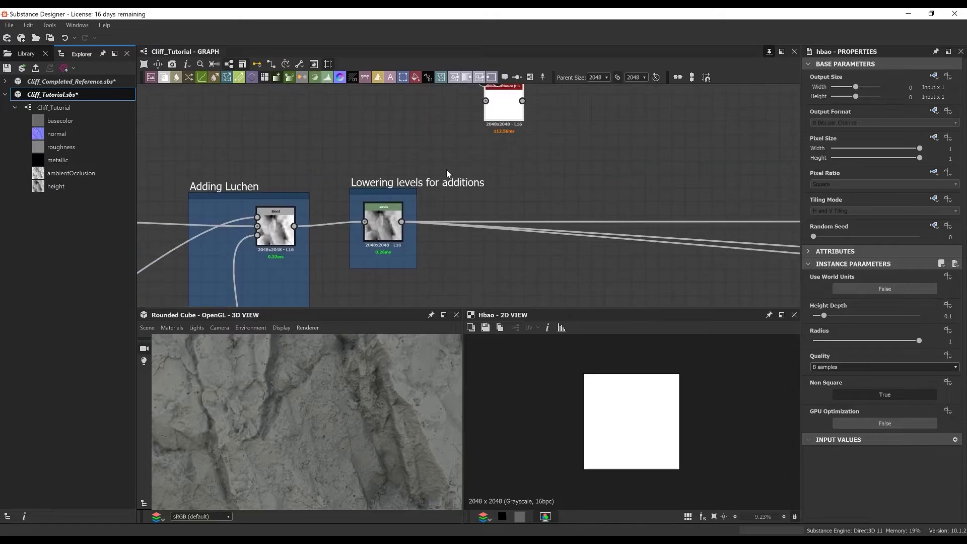
# Add a Normal node below the HBAO node, set to OpenGL with intensity 20, and feed it from the Levels output.
pyautogui.press('space')
pyautogui.write('norm')
pyautogui.press('Return')
pyautogui.scroll(3, 508, 172)
pyautogui.click(849, 304)
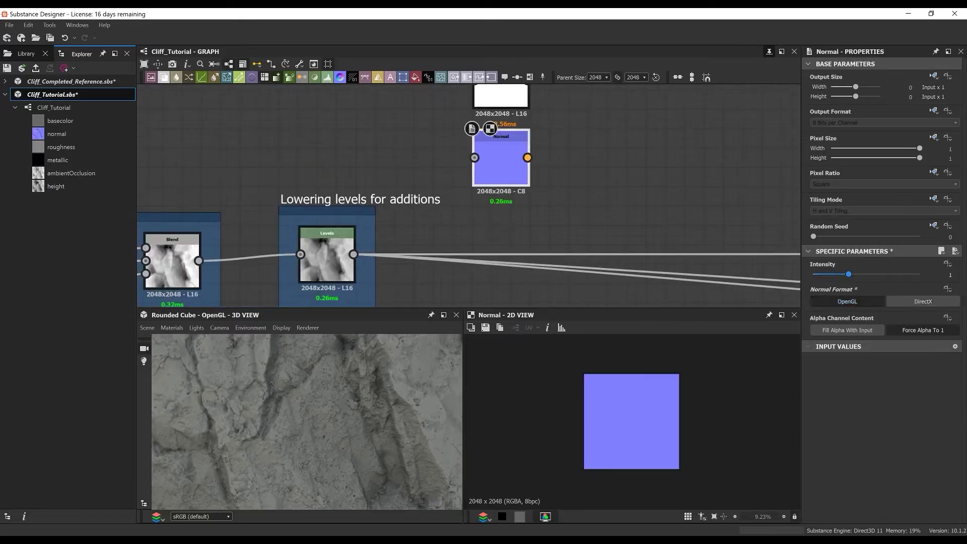
pyautogui.moveTo(354, 255); pyautogui.dragTo(479, 159)
pyautogui.moveTo(386, 159)
pyautogui.mouseDown(button='middle')
pyautogui.moveTo(474, 208)
pyautogui.moveTo(463, 170)
pyautogui.mouseUp(button='middle')
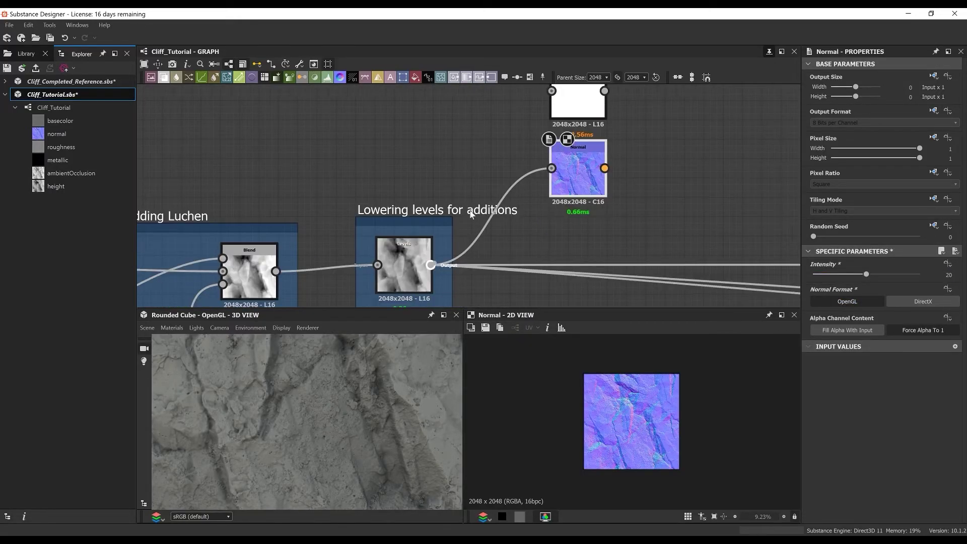
# Connect the Levels output to the HBAO node's height input and space the Normal node further below it.
pyautogui.moveTo(431, 265); pyautogui.dragTo(575, 99)
pyautogui.doubleClick(576, 101)
pyautogui.moveTo(577, 106); pyautogui.dragTo(500, 118, button='middle')
pyautogui.moveTo(499, 176); pyautogui.dragTo(500, 195)
pyautogui.click(500, 112)
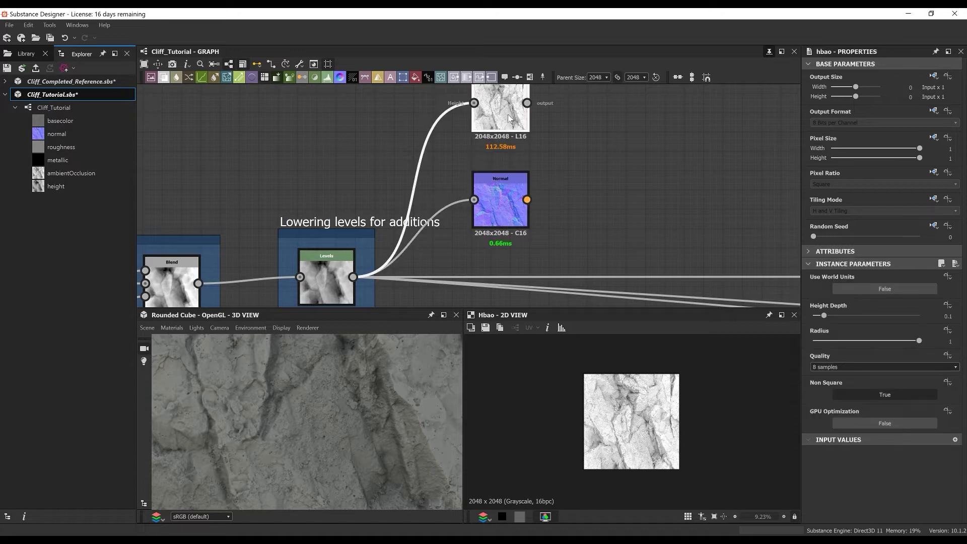
# Add a Dust mask generator node beside the Normal node.
pyautogui.scroll(-1, 570, 197)
pyautogui.moveTo(602, 206); pyautogui.dragTo(547, 194, button='middle')
pyautogui.click(547, 180)
pyautogui.press('space')
pyautogui.write('du')
pyautogui.press('Escape')
pyautogui.press('space')
pyautogui.write('dust')
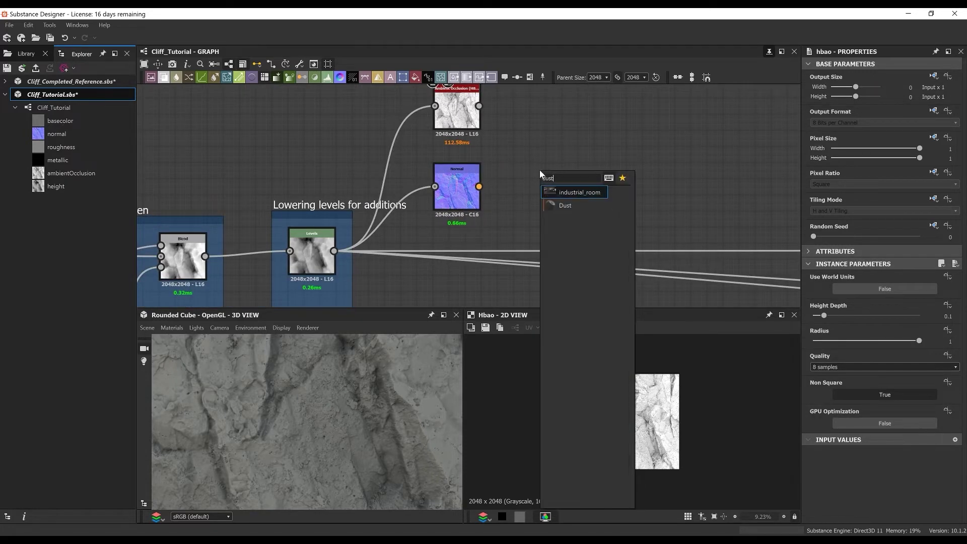
pyautogui.press('Return')
pyautogui.scroll(3, 522, 180)
pyautogui.moveTo(524, 179); pyautogui.dragTo(552, 208)
# Connect the Normal output and the HBAO output to the Dust node's matching inputs.
pyautogui.moveTo(449, 192); pyautogui.dragTo(538, 192)
pyautogui.moveTo(479, 176); pyautogui.dragTo(476, 219, button='middle')
pyautogui.moveTo(446, 94); pyautogui.dragTo(534, 216)
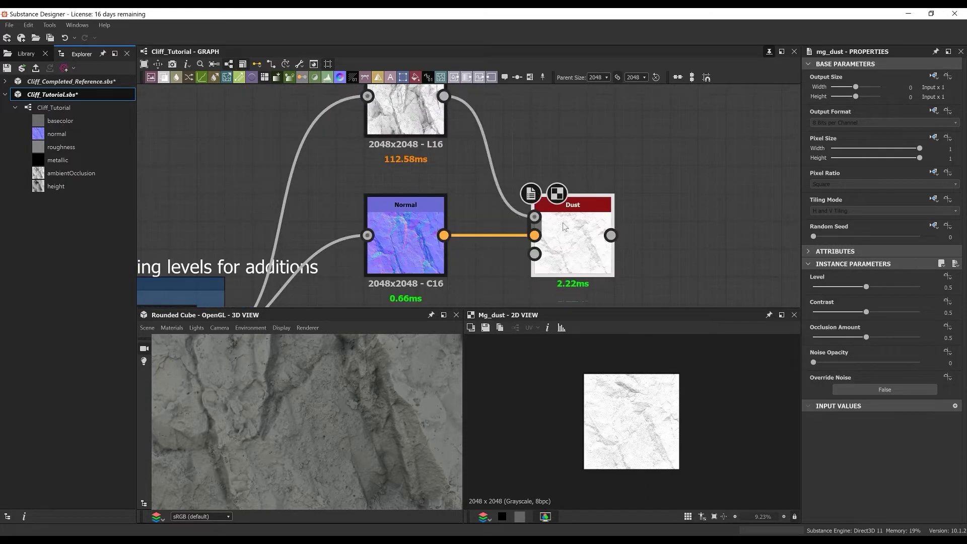
# Set the Dust node's level to 0.69, contrast to 0.48 and occlusion amount to 0.83.
pyautogui.moveTo(572, 241); pyautogui.dragTo(528, 164, button='middle')
pyautogui.write('.6')
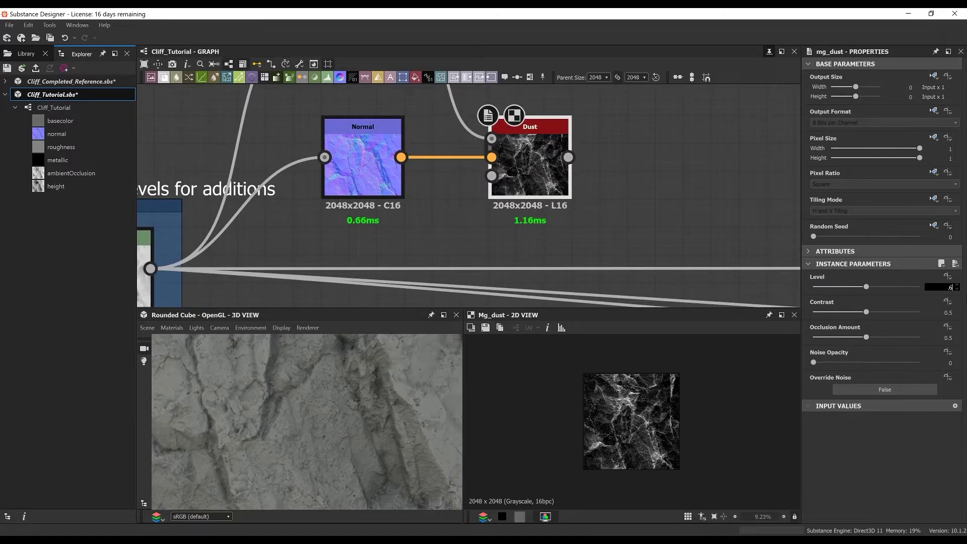
pyautogui.write('9')
pyautogui.press('Tab')
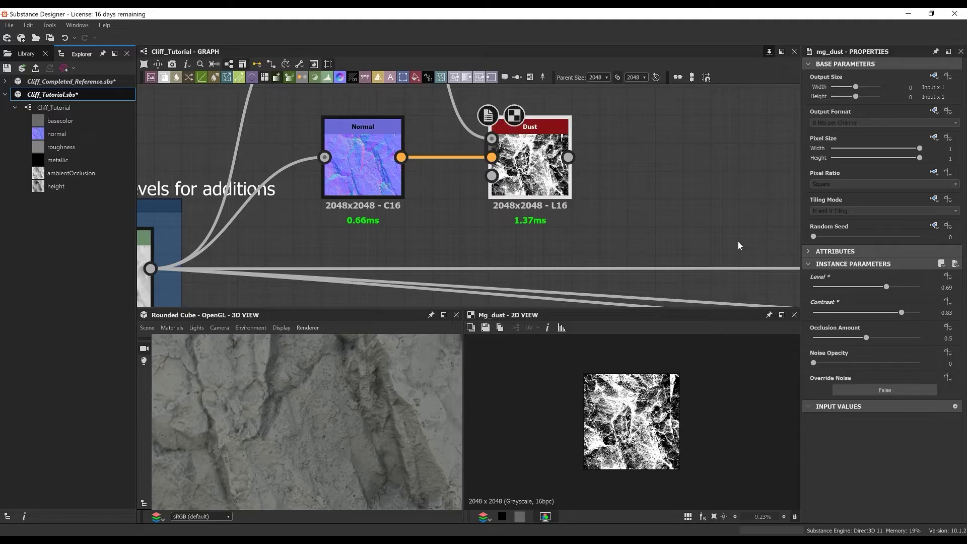
pyautogui.write('8')
pyautogui.press('Tab')
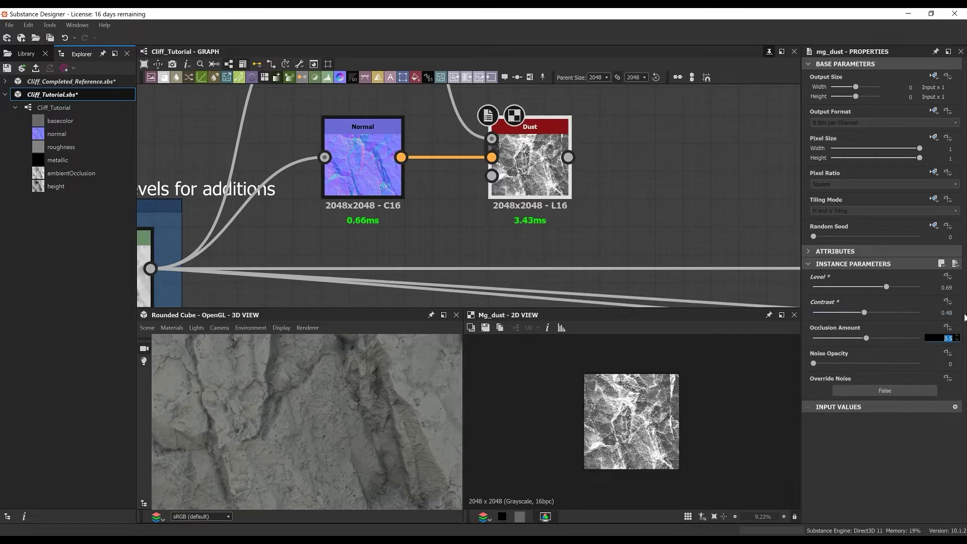
pyautogui.write('.83')
pyautogui.press('Return')
# Add an Invert Grayscale node fed by the Dust output.
pyautogui.scroll(-4, 416, 146)
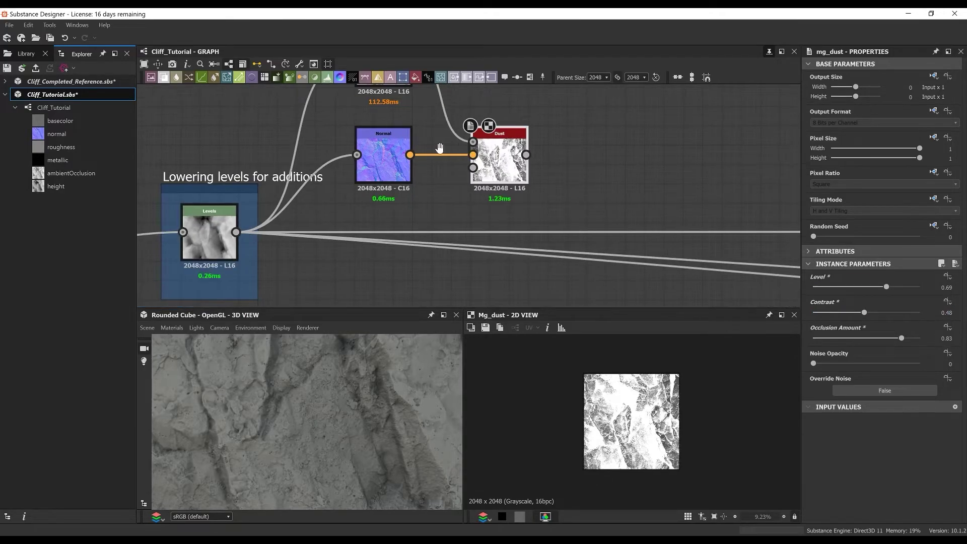
pyautogui.moveTo(537, 168); pyautogui.dragTo(568, 196, button='middle')
pyautogui.scroll(2, 466, 184)
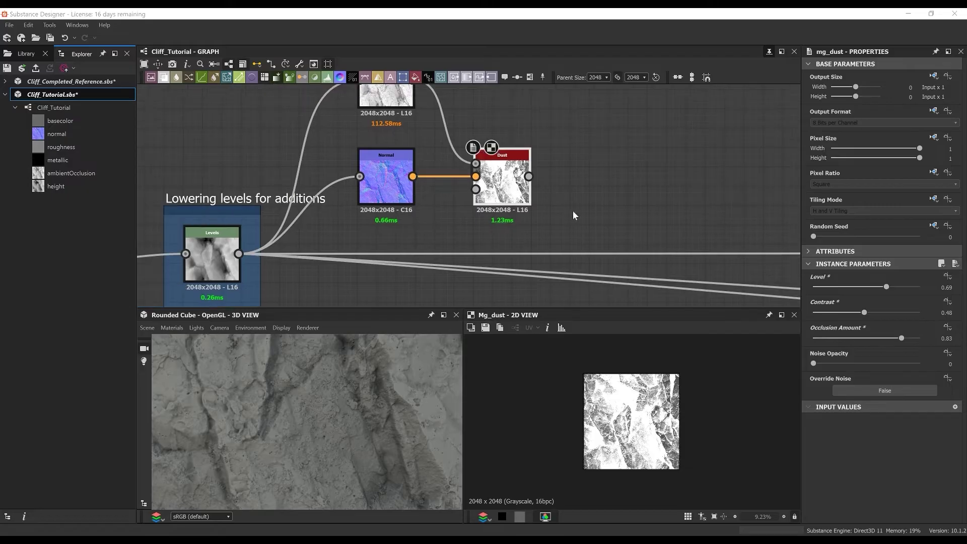
pyautogui.press('space')
pyautogui.write('inver')
pyautogui.press('Return')
pyautogui.scroll(2, 519, 193)
pyautogui.moveTo(627, 170); pyautogui.dragTo(468, 165, button='middle')
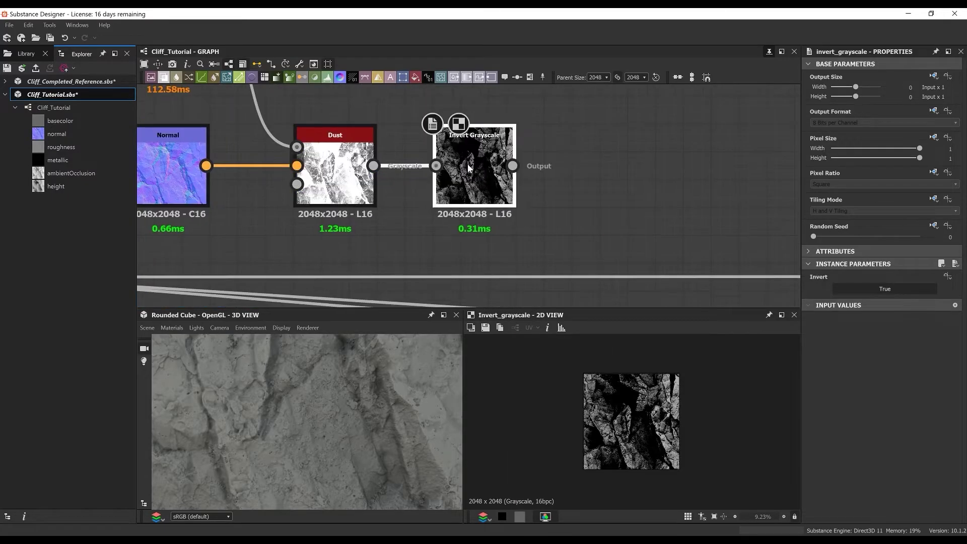
# Add a Levels node after the Invert Grayscale node and pull its input white point down to brighten the mask.
pyautogui.press('space')
pyautogui.write('lev')
pyautogui.press('Return')
pyautogui.moveTo(951, 292)
pyautogui.mouseDown()
pyautogui.moveTo(838, 298)
pyautogui.moveTo(873, 304)
pyautogui.moveTo(889, 293)
pyautogui.mouseUp()
# Add a Blend node after the mask's Levels node and connect the Levels output to its Background.
pyautogui.click(750, 158)
pyautogui.moveTo(751, 159); pyautogui.dragTo(655, 184, button='middle')
pyautogui.press('space')
pyautogui.write('b')
pyautogui.click(687, 205)
pyautogui.moveTo(566, 193); pyautogui.dragTo(573, 204, button='middle')
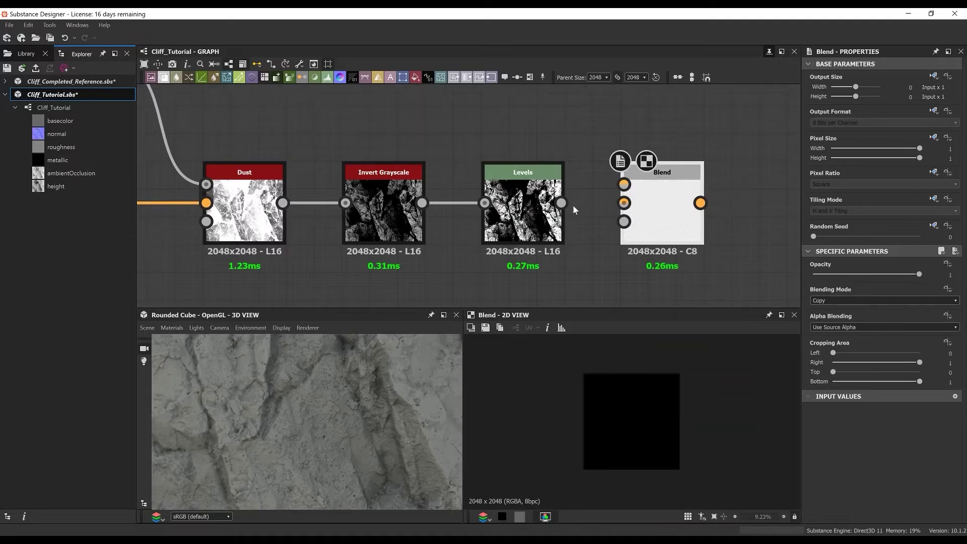
pyautogui.moveTo(562, 204); pyautogui.dragTo(624, 203)
# Add a Grunge Map 013 node and place it above the mask's Levels node.
pyautogui.scroll(-1, 534, 151)
pyautogui.moveTo(524, 97); pyautogui.dragTo(498, 144, button='middle')
pyautogui.press('space')
pyautogui.write('grung')
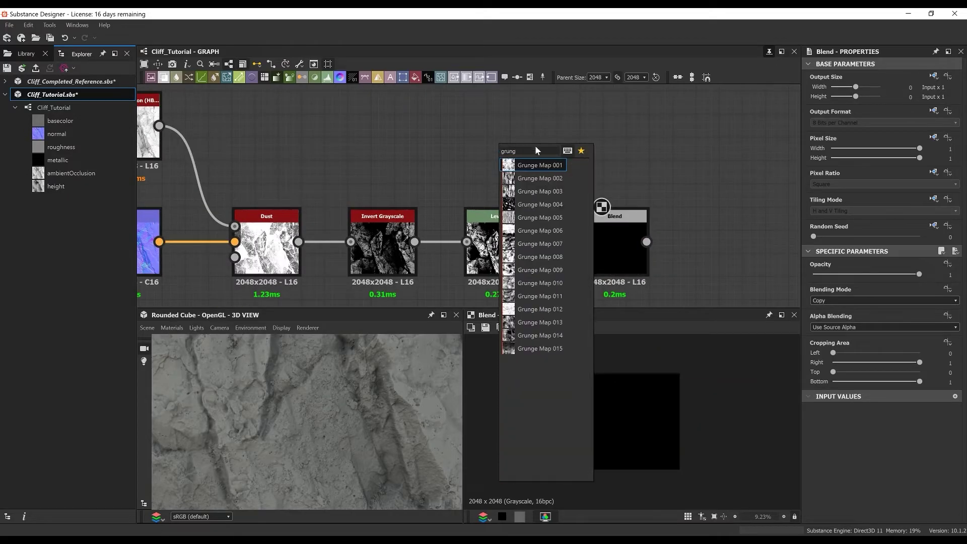
pyautogui.click(553, 308)
pyautogui.moveTo(510, 151); pyautogui.dragTo(510, 130)
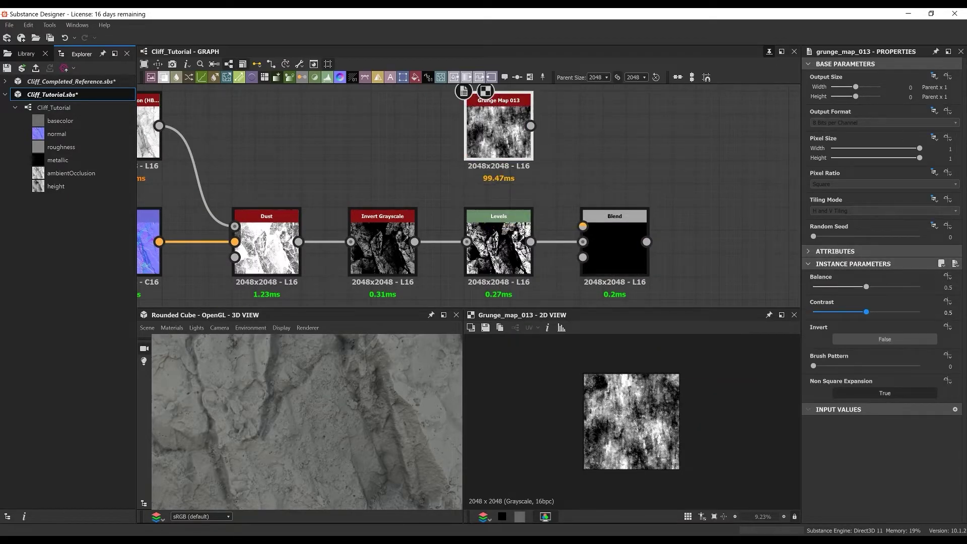
# Raise the grunge map's contrast to its maximum and connect it to the Blend's Foreground, previewing the Blend.
pyautogui.moveTo(866, 312); pyautogui.dragTo(927, 312)
pyautogui.moveTo(531, 126); pyautogui.dragTo(583, 226)
pyautogui.doubleClick(612, 242)
# Set the grunge Blend's blending mode to Subtract and check it beside the Levels input.
pyautogui.scroll(-1, 590, 174)
pyautogui.moveTo(590, 175); pyautogui.dragTo(548, 121, button='middle')
pyautogui.click(882, 300)
pyautogui.click(867, 315)
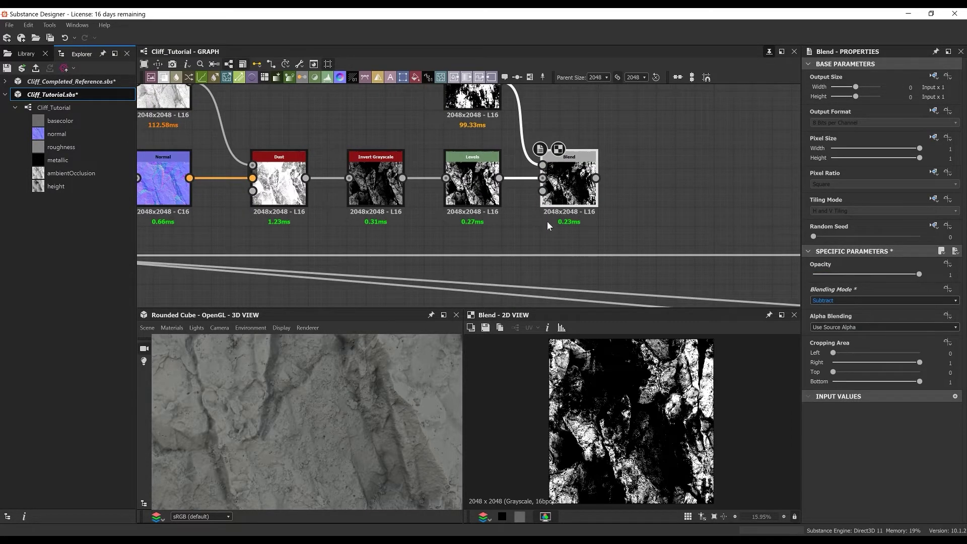
pyautogui.click(472, 179)
pyautogui.click(570, 182)
pyautogui.scroll(-3, 565, 187)
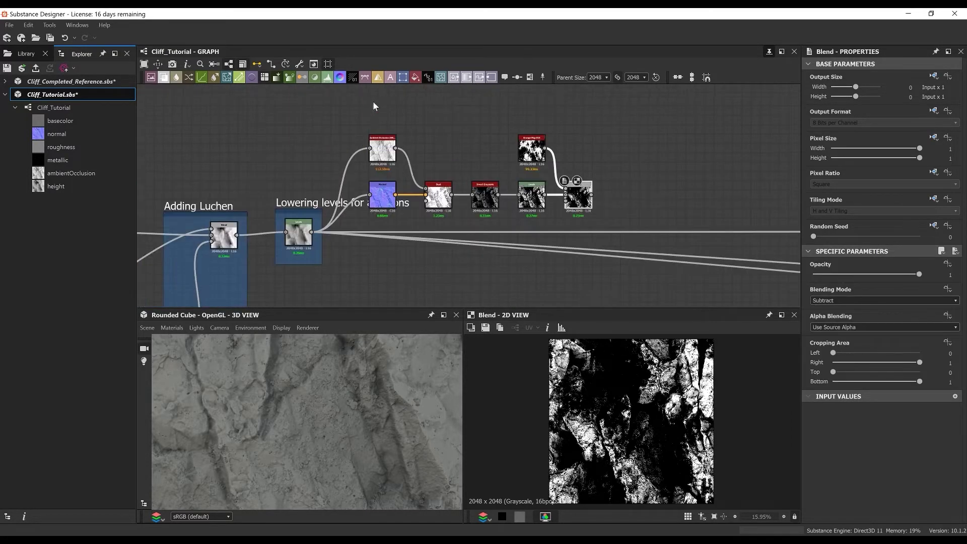
# Enclose the mask nodes, including the grunge Blend, in a frame titled "Moss Placement Mask".
pyautogui.moveTo(374, 102); pyautogui.dragTo(577, 209)
pyautogui.rightClick(628, 168)
pyautogui.click(654, 197)
pyautogui.moveTo(375, 119); pyautogui.dragTo(369, 94)
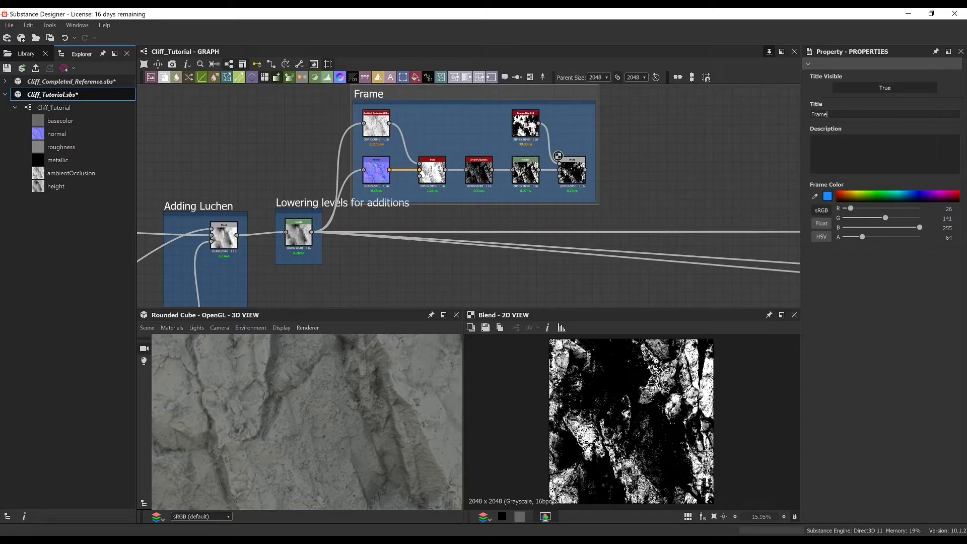
pyautogui.write('Moss Placement Mask')
pyautogui.press('Return')
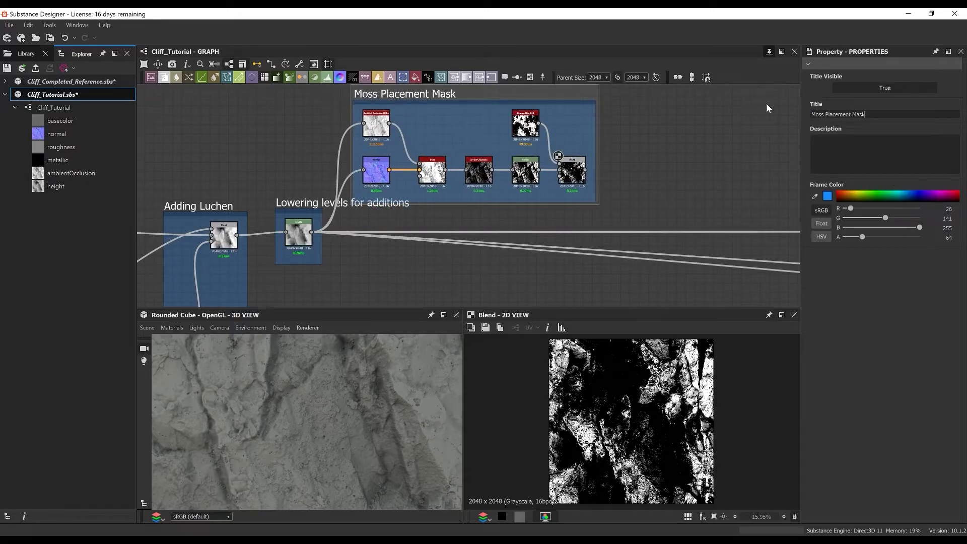
# Add a Shape node in the empty area above the Moss Placement Mask frame and set its pattern to a disc.
pyautogui.scroll(-2, 469, 104)
pyautogui.scroll(-5, 281, 145)
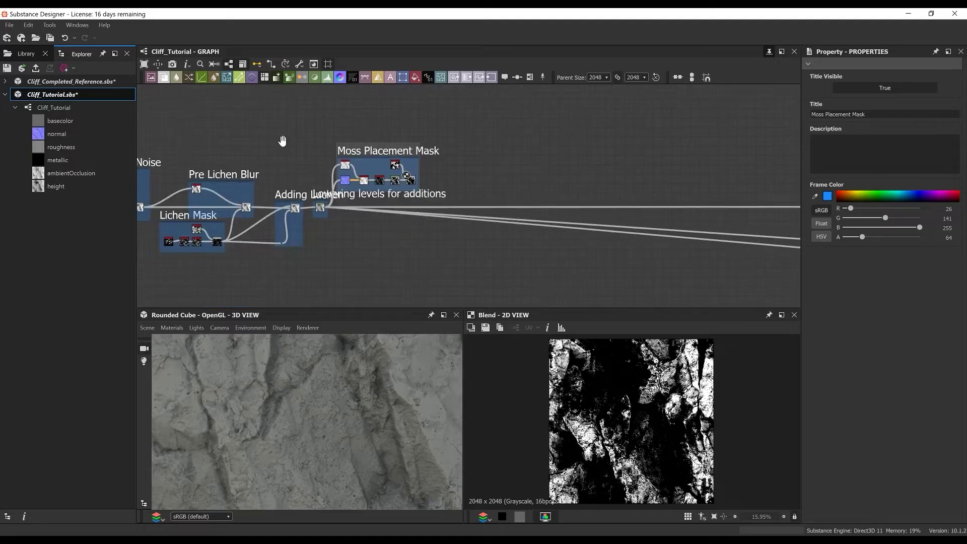
pyautogui.click(774, 164)
pyautogui.scroll(3, 462, 165)
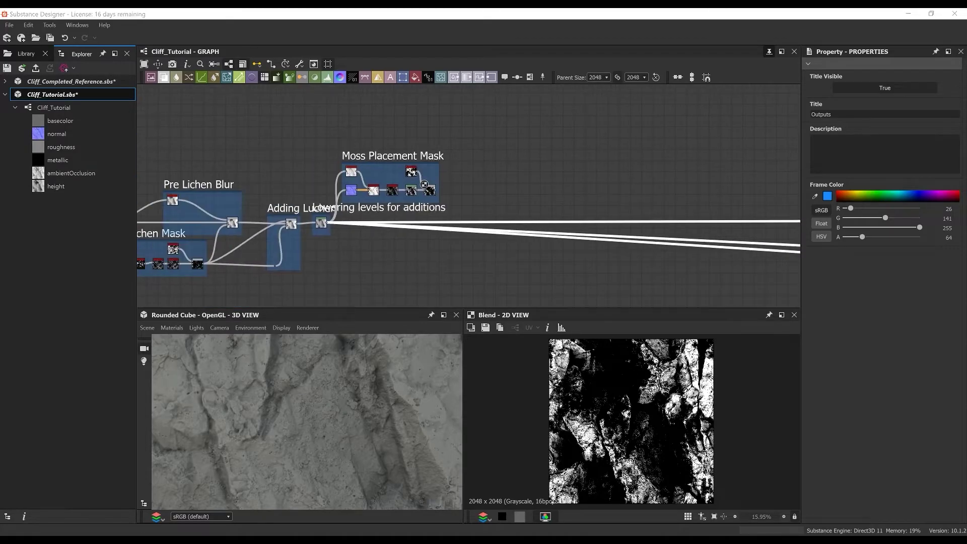
pyautogui.moveTo(488, 132); pyautogui.dragTo(476, 211, button='middle')
pyautogui.scroll(2, 475, 211)
pyautogui.press('space')
pyautogui.write('shape')
pyautogui.press('Return')
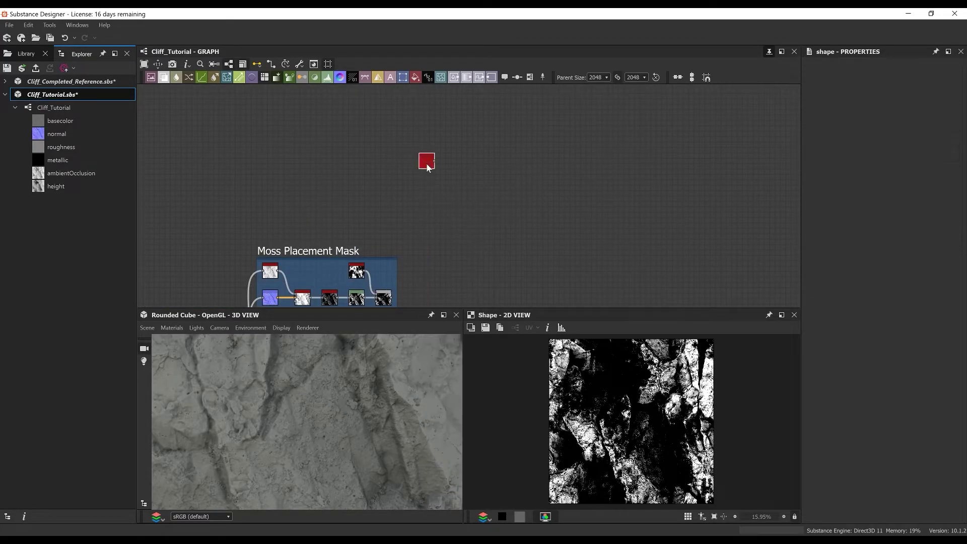
pyautogui.scroll(5, 428, 166)
pyautogui.moveTo(437, 152); pyautogui.dragTo(429, 180, button='middle')
pyautogui.click(837, 314)
pyautogui.click(845, 330)
# Add a Transformation 2D node after the Shape, squeeze the disc into a narrow vertical ellipse and set the tiling mode to No Tiling.
pyautogui.moveTo(439, 150); pyautogui.dragTo(446, 178)
pyautogui.click(446, 181)
pyautogui.moveTo(714, 421); pyautogui.dragTo(645, 420)
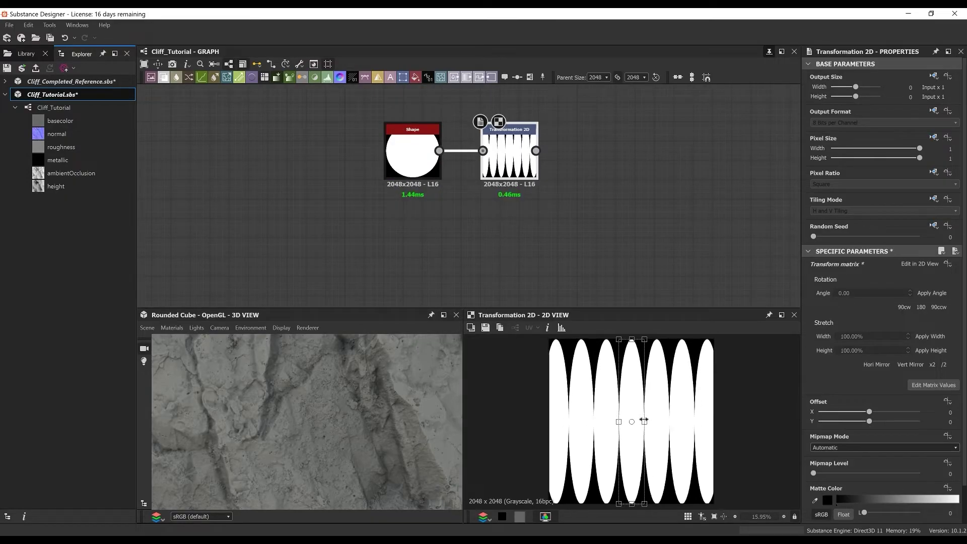
pyautogui.click(936, 198)
pyautogui.click(939, 238)
pyautogui.click(838, 211)
pyautogui.click(833, 219)
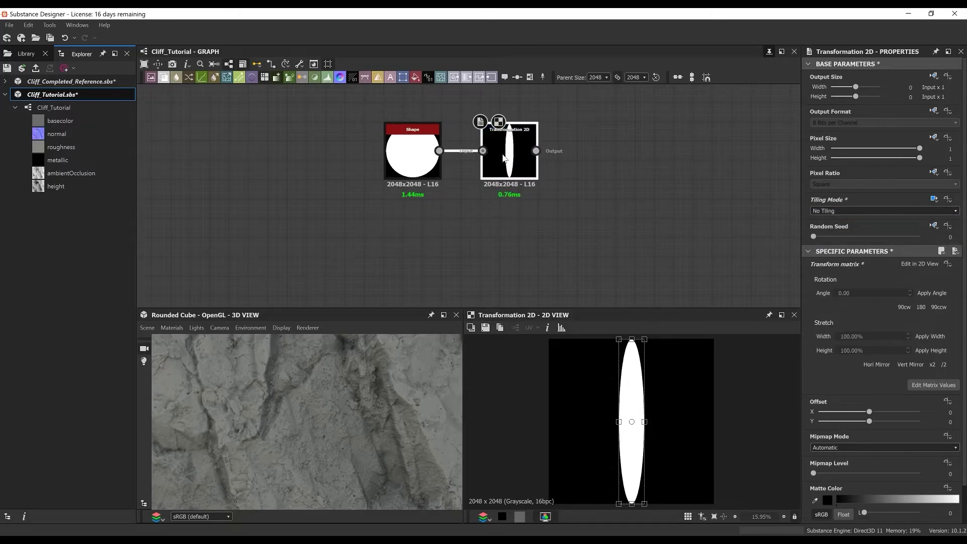
# Add a Trapezoid Transform Grayscale node after the Transformation 2D and set its Top Stretch to 0.82.
pyautogui.press('space')
pyautogui.click(539, 187)
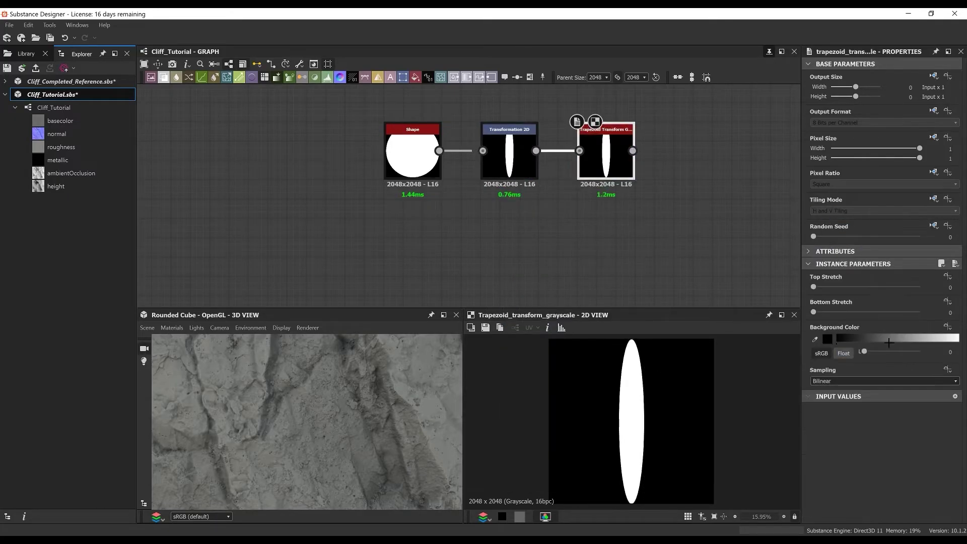
pyautogui.moveTo(874, 290); pyautogui.dragTo(890, 287)
pyautogui.write('.82')
pyautogui.press('Return')
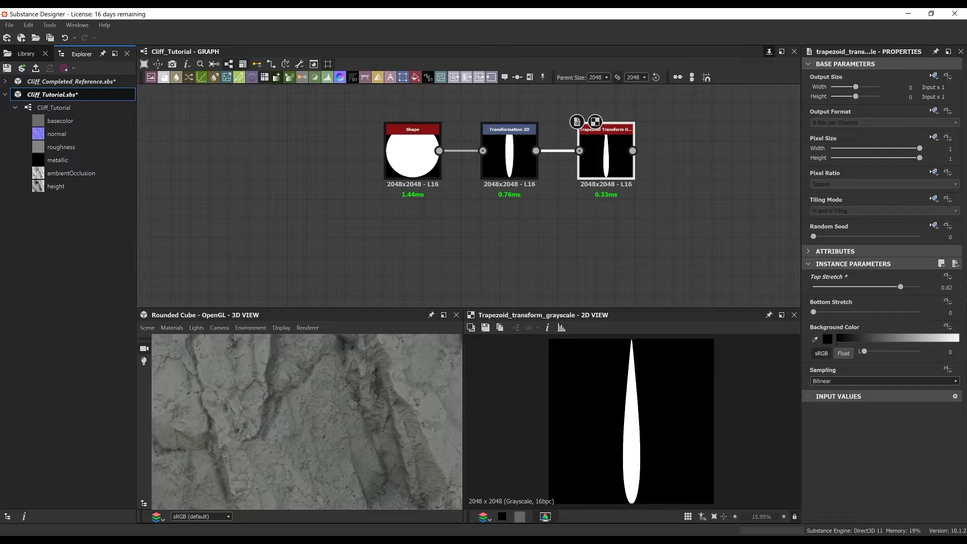
# Add a Gradient Linear 1 node above the Trapezoid Transform node.
pyautogui.scroll(-2, 624, 152)
pyautogui.moveTo(680, 170); pyautogui.dragTo(506, 246, button='middle')
pyautogui.click(435, 158)
pyautogui.press('space')
pyautogui.write('grad')
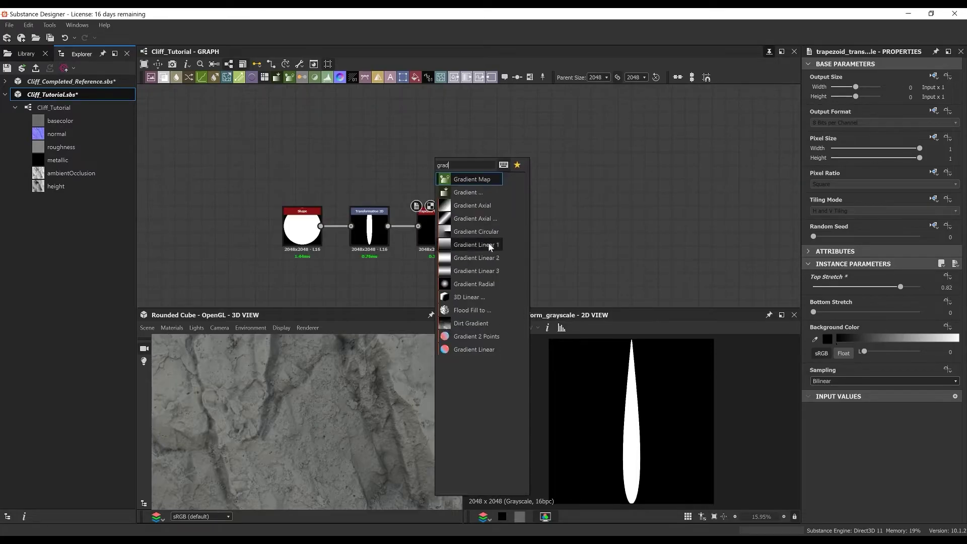
pyautogui.click(486, 249)
# Add a Blend node, feeding the Trapezoid Transform into its Background and the linear gradient into its Foreground.
pyautogui.press('space')
pyautogui.write('b')
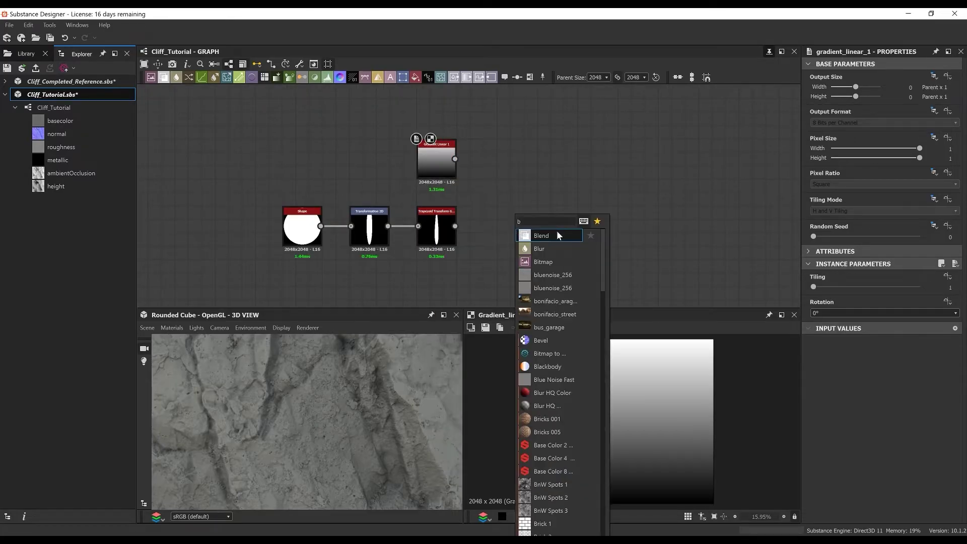
pyautogui.click(557, 233)
pyautogui.scroll(3, 455, 225)
pyautogui.moveTo(455, 227); pyautogui.dragTo(537, 231)
pyautogui.moveTo(455, 111); pyautogui.dragTo(531, 211)
# Add a Directional Warp node after the Blend, taking the Blend's output as its input.
pyautogui.moveTo(684, 237); pyautogui.dragTo(586, 156, button='middle')
pyautogui.press('space')
pyautogui.write('dire')
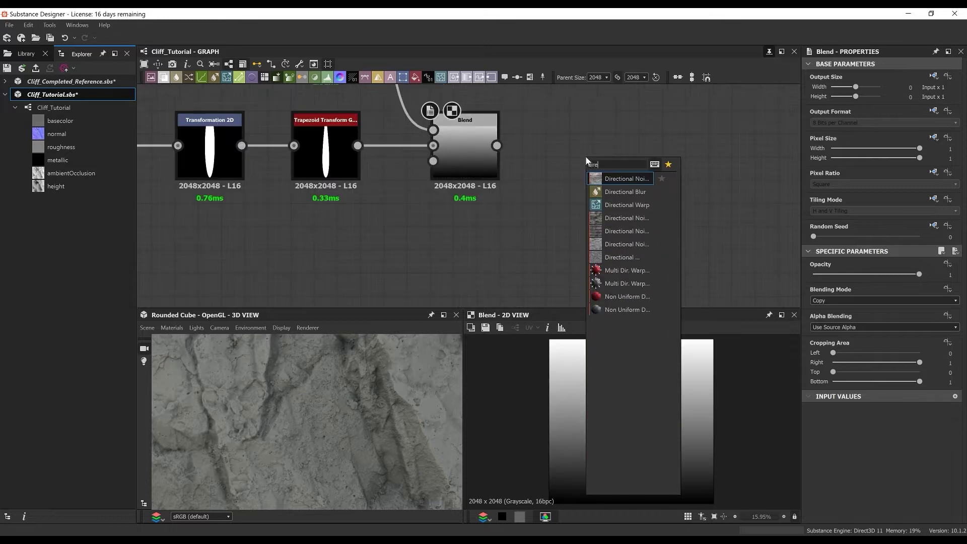
pyautogui.click(623, 204)
# Change the new Blend's blending mode so that the gradient shades only the tapered shape.
pyautogui.click(473, 142)
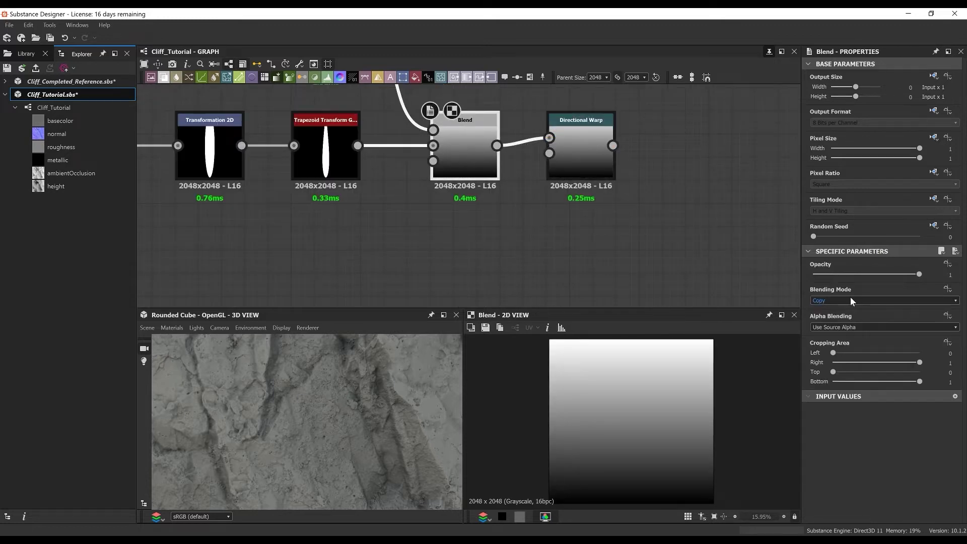
pyautogui.click(850, 297)
pyautogui.click(832, 330)
# Add a Perlin Noise node below the Blend and set its scale to 3.
pyautogui.click(581, 165)
pyautogui.moveTo(481, 244); pyautogui.dragTo(528, 249, button='middle')
pyautogui.click(501, 250)
pyautogui.press('space')
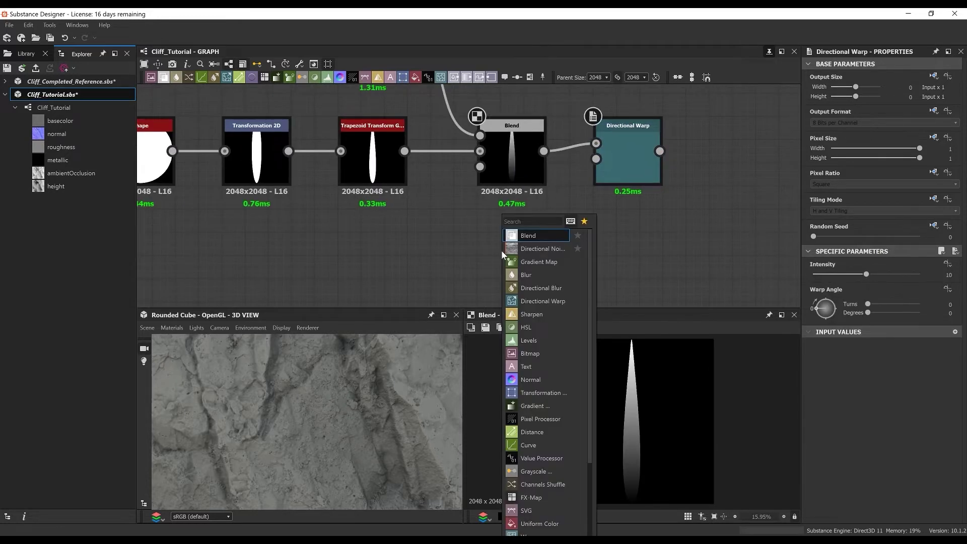
pyautogui.press('Escape')
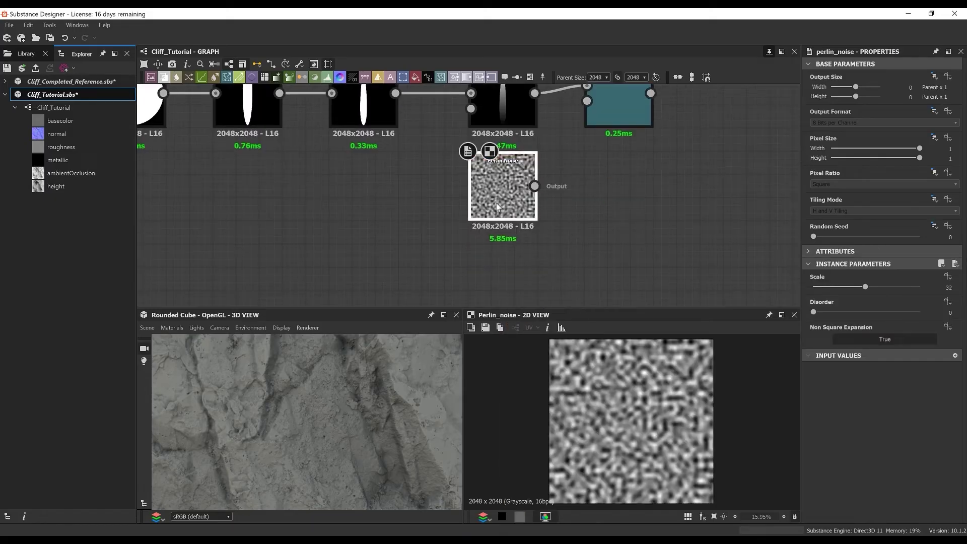
pyautogui.doubleClick(951, 288)
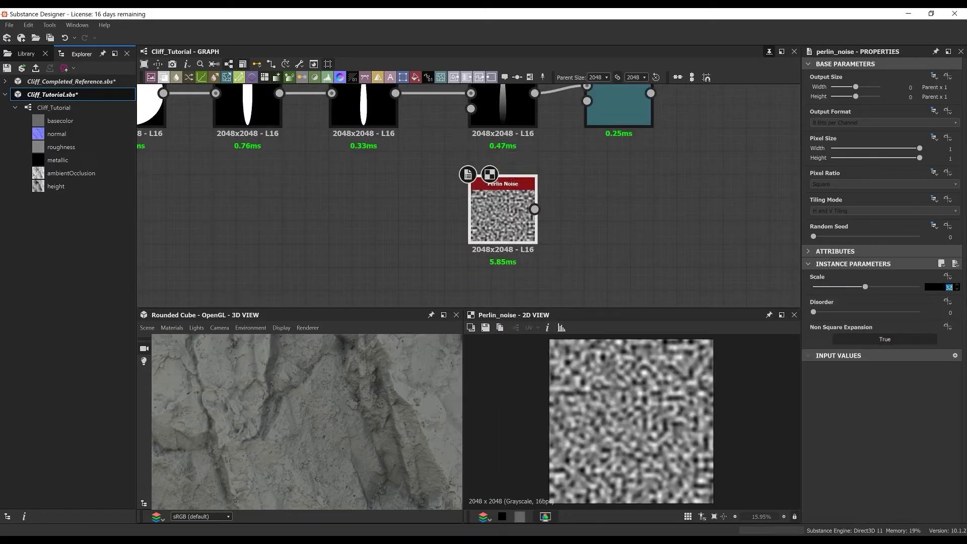
pyautogui.write('3')
pyautogui.press('Tab')
pyautogui.press('Return')
# Connect the Perlin Noise to the Directional Warp's second input, then set its intensity to 20 and warp angle to 0.05 turns.
pyautogui.moveTo(595, 210); pyautogui.dragTo(567, 257, button='middle')
pyautogui.moveTo(508, 255); pyautogui.dragTo(560, 148)
pyautogui.doubleClick(589, 149)
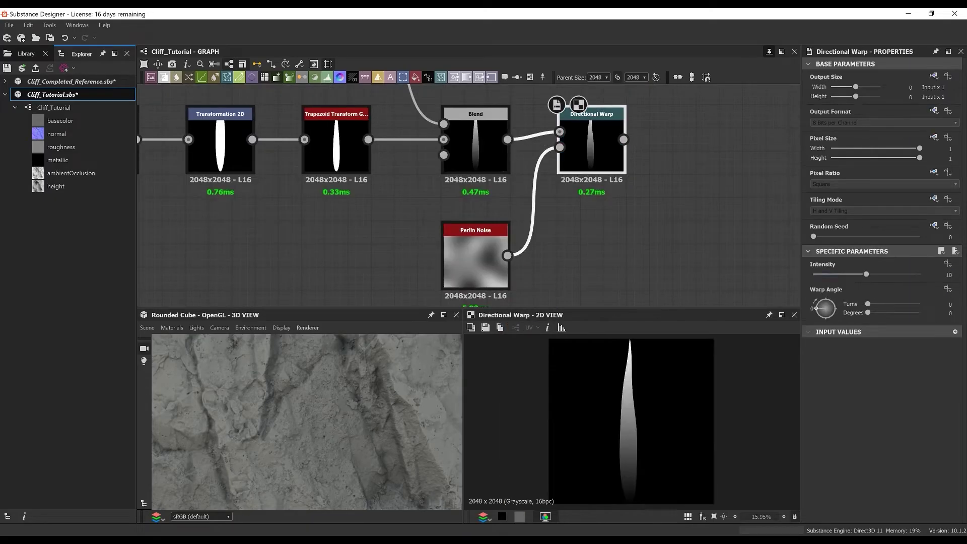
pyautogui.write('20')
pyautogui.press('Tab')
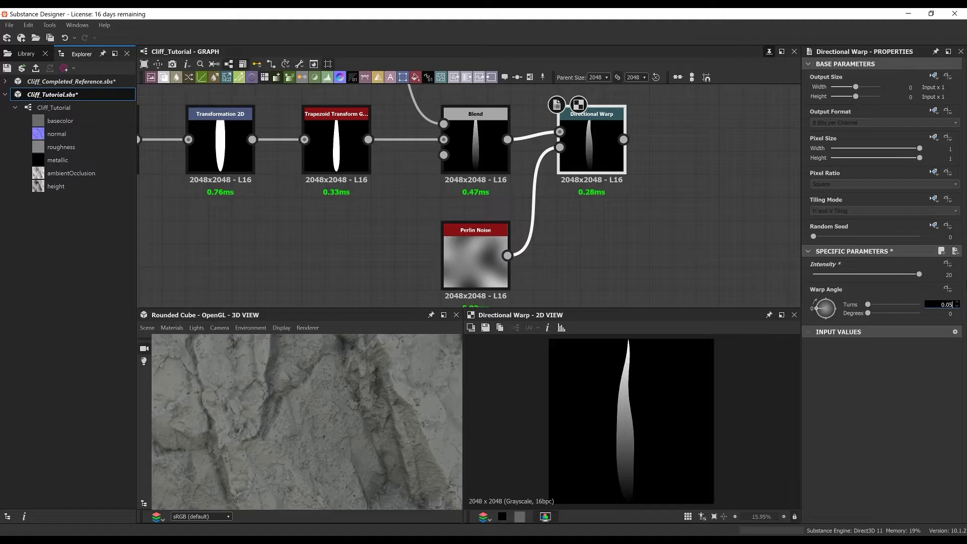
pyautogui.scroll(-1, 626, 209)
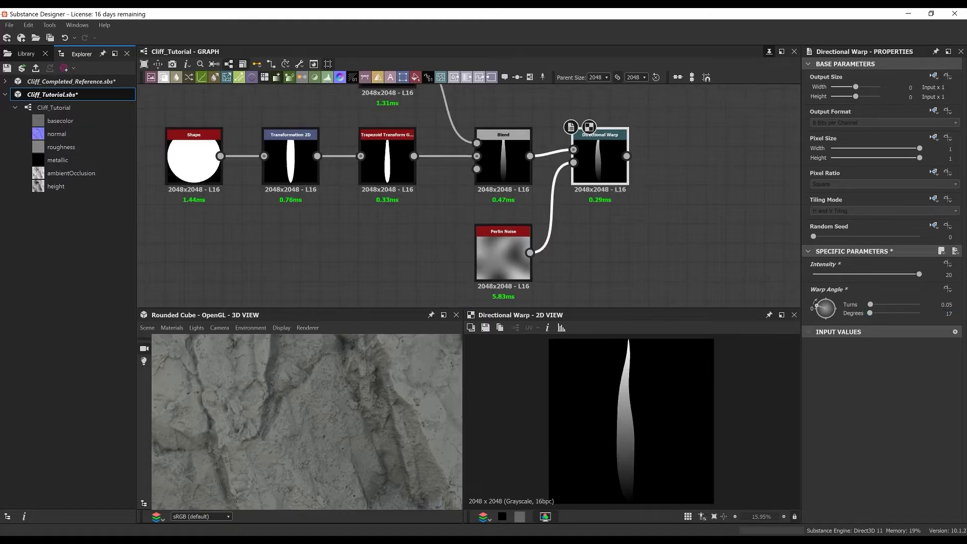
# Add a Tile Sampler node beyond the Directional Warp and connect the warp's output to the sampler's first input.
pyautogui.scroll(-2, 574, 171)
pyautogui.press('space')
pyautogui.write('tile')
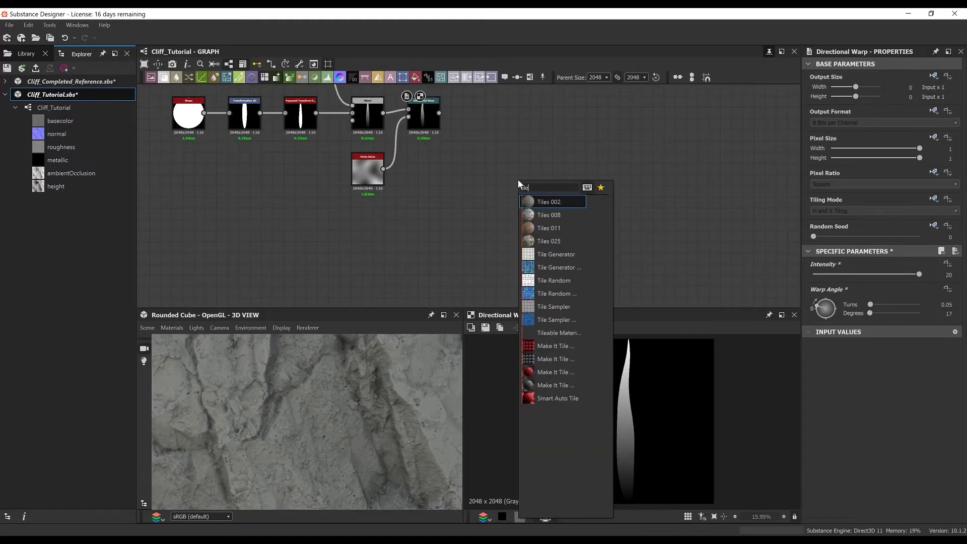
pyautogui.press('Down')
pyautogui.press('Down')
pyautogui.press('Down')
pyautogui.press('Down')
pyautogui.press('Down')
pyautogui.press('Down')
pyautogui.click(553, 308)
pyautogui.scroll(1, 481, 172)
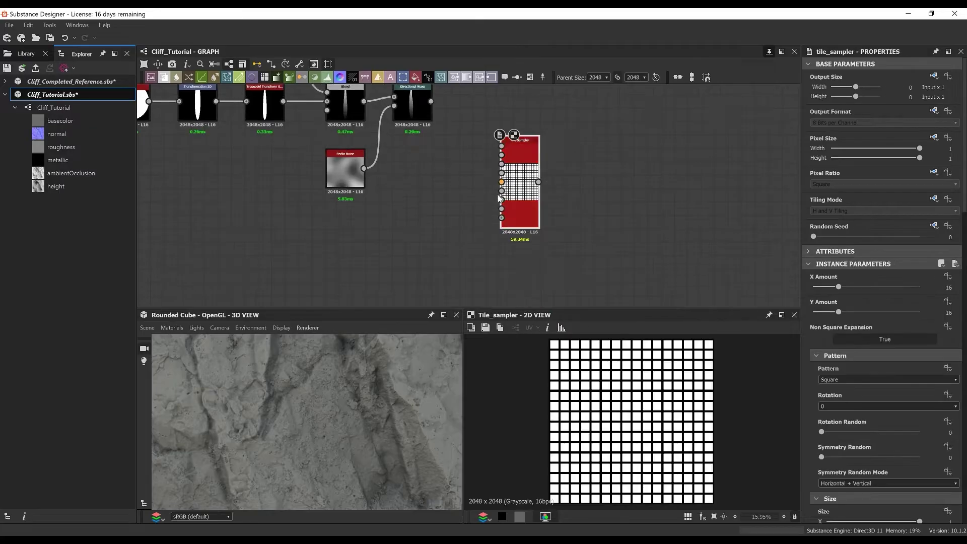
pyautogui.moveTo(520, 160); pyautogui.dragTo(532, 201)
pyautogui.moveTo(432, 102); pyautogui.dragTo(522, 189)
# Enclose the nodes from the Shape through the Directional Warp in a frame and title it "Leaf".
pyautogui.scroll(-4, 596, 224)
pyautogui.moveTo(573, 239); pyautogui.dragTo(590, 257)
pyautogui.moveTo(348, 227); pyautogui.dragTo(552, 128)
pyautogui.rightClick(552, 128)
pyautogui.click(587, 156)
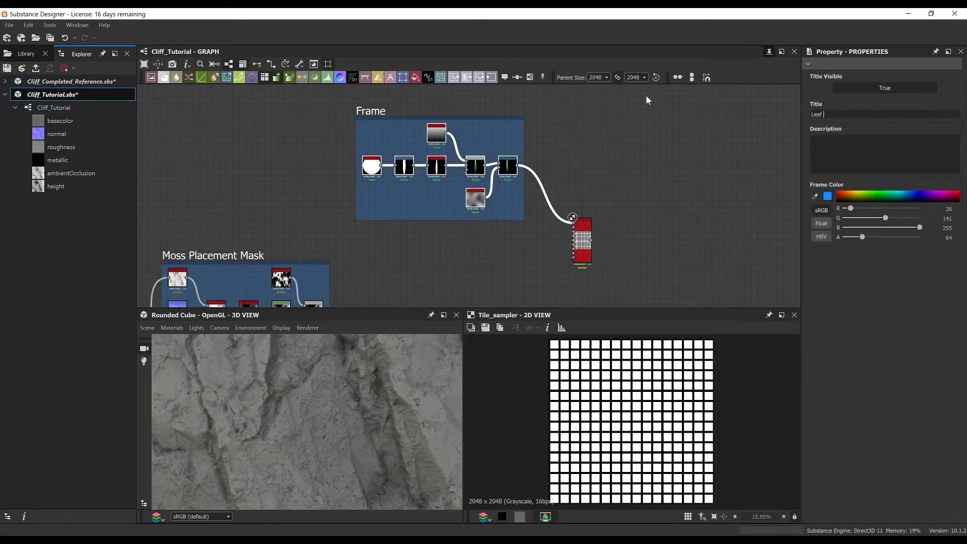
# Move the Tile Sampler aside, add a second Shape node below the leaf frame and set its pattern to Thorn.
pyautogui.moveTo(587, 249); pyautogui.dragTo(558, 179, button='middle')
pyautogui.moveTo(557, 179); pyautogui.dragTo(603, 198)
pyautogui.click(398, 198)
pyautogui.press('space')
pyautogui.write('shape')
pyautogui.press('Return')
pyautogui.scroll(3, 400, 201)
pyautogui.moveTo(401, 202); pyautogui.dragTo(508, 177)
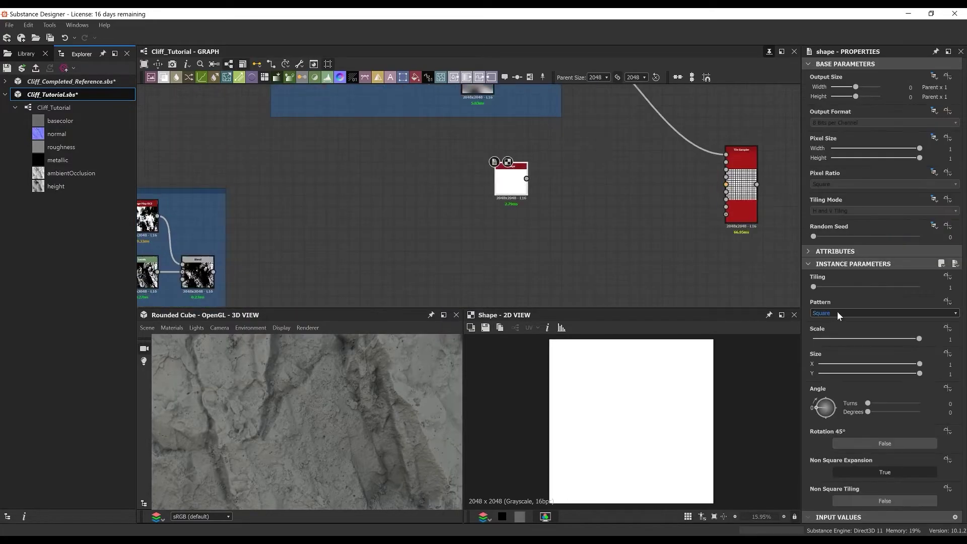
pyautogui.click(837, 313)
pyautogui.click(839, 356)
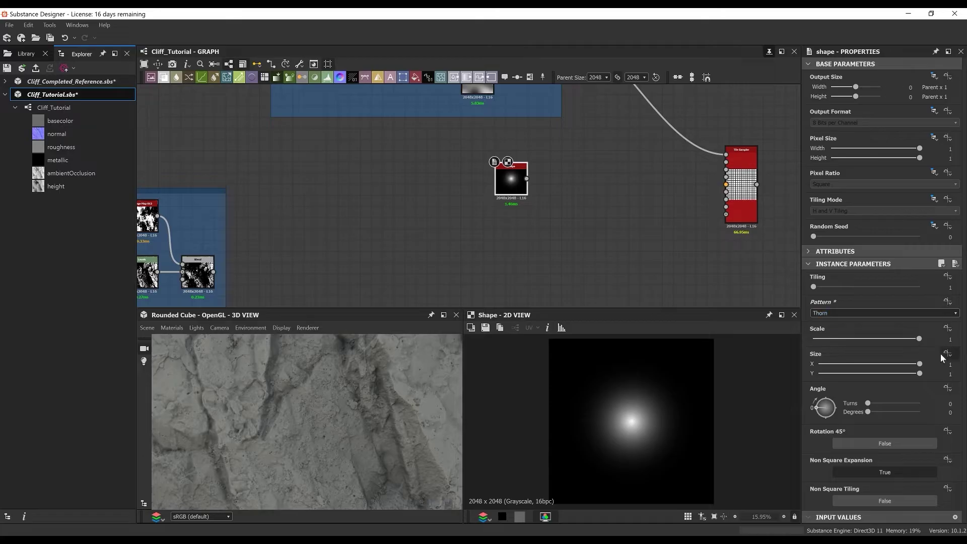
# Add an Invert Grayscale node fed by the thorn Shape node and place it above and beside the Shape.
pyautogui.scroll(-2, 312, 191)
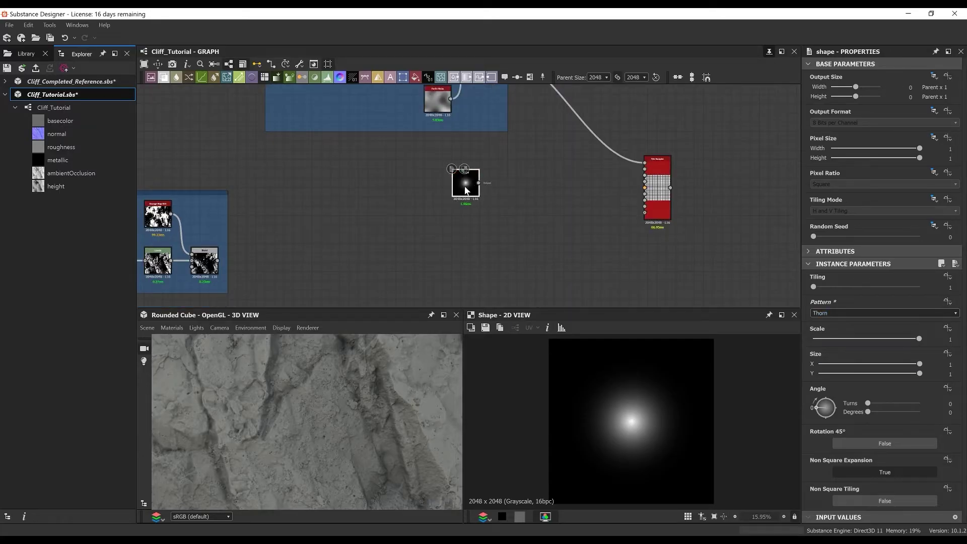
pyautogui.press('space')
pyautogui.write('inver')
pyautogui.press('Return')
pyautogui.scroll(5, 532, 180)
pyautogui.moveTo(479, 188); pyautogui.dragTo(513, 121)
pyautogui.scroll(-1, 511, 183)
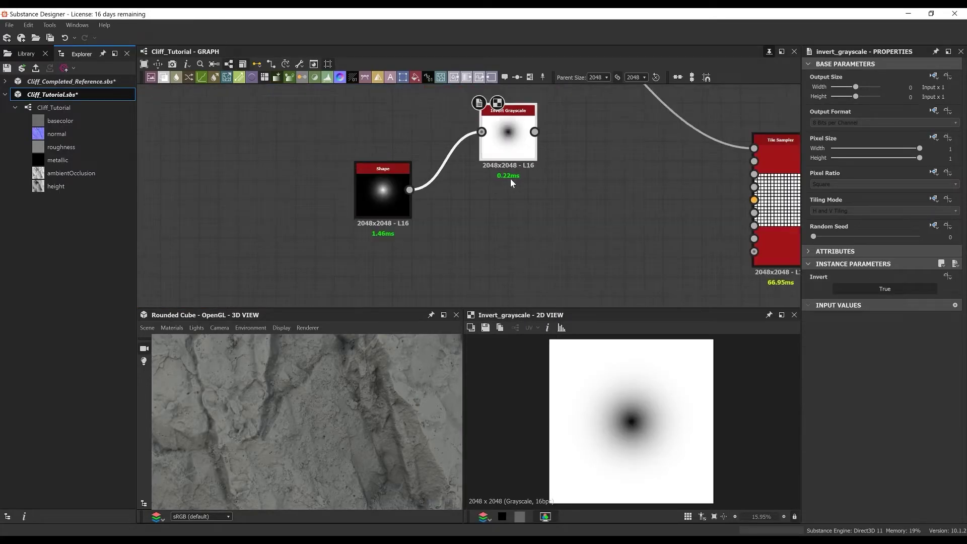
# Add a Dot node below the Invert Grayscale node and feed it from the Shape output.
pyautogui.moveTo(511, 179); pyautogui.dragTo(497, 147, button='middle')
pyautogui.click(493, 168)
pyautogui.press('space')
pyautogui.click(484, 173)
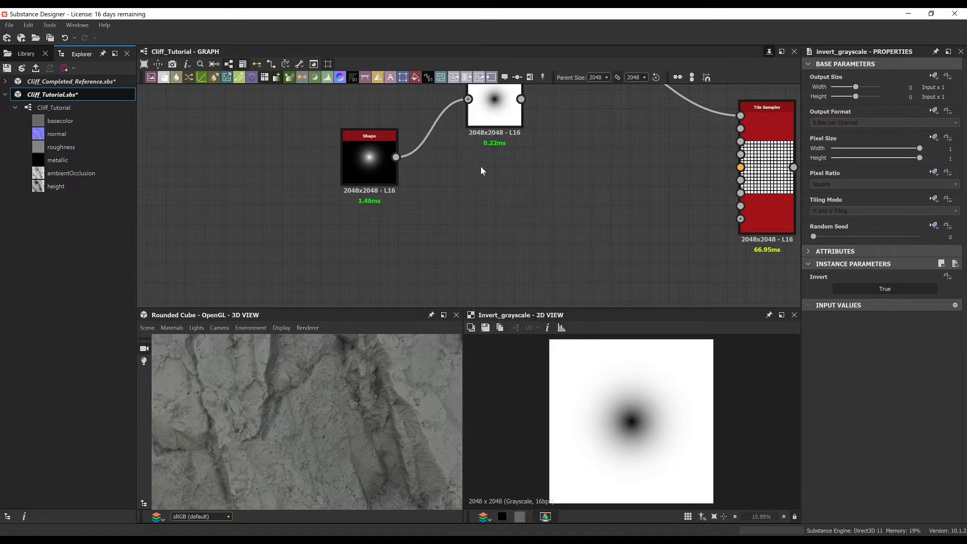
pyautogui.moveTo(396, 157); pyautogui.dragTo(493, 174)
# Add a Normal node fed by the Shape output and raise its intensity to 3.
pyautogui.moveTo(525, 200); pyautogui.dragTo(525, 176, button='middle')
pyautogui.press('space')
pyautogui.write('no')
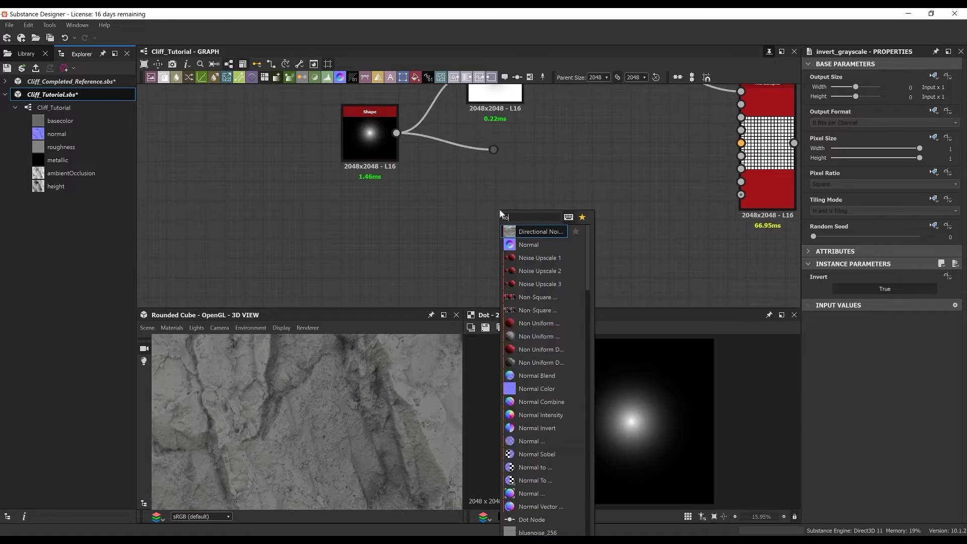
pyautogui.click(519, 244)
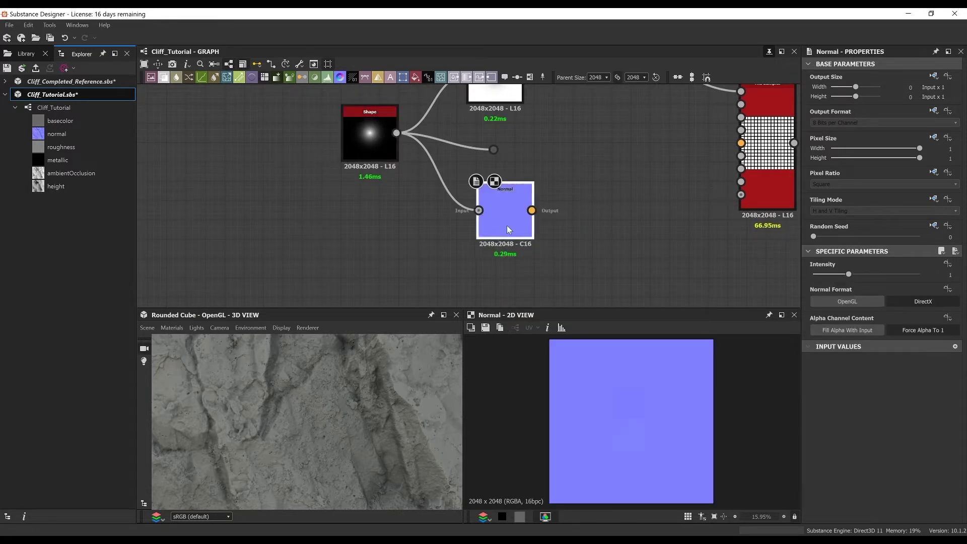
pyautogui.click(947, 275)
pyautogui.write('10')
pyautogui.press('Return')
# Add a Blend node below the Normal node and connect the Shape output to its background.
pyautogui.moveTo(561, 127); pyautogui.dragTo(578, 75, button='middle')
pyautogui.press('space')
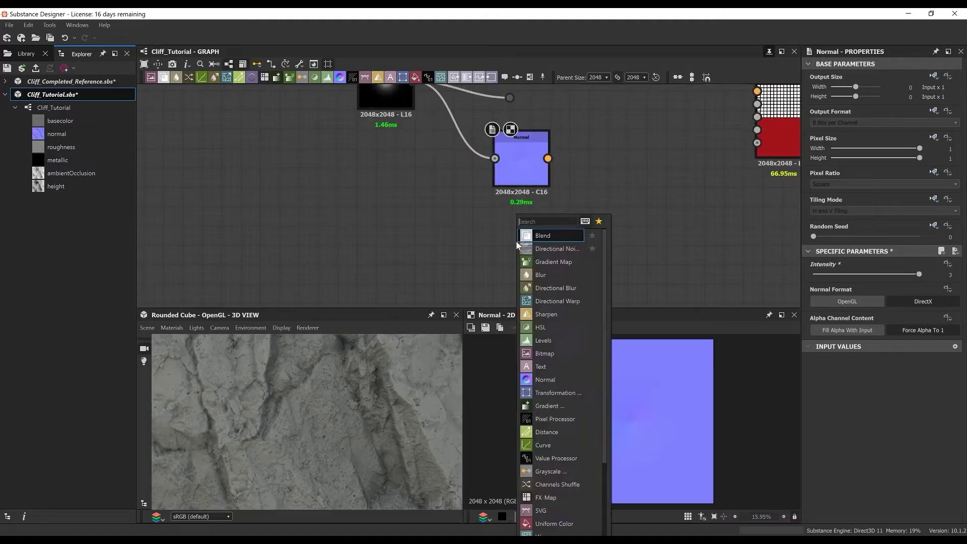
pyautogui.write('b')
pyautogui.press('Return')
pyautogui.moveTo(435, 124); pyautogui.dragTo(440, 158, button='middle')
pyautogui.moveTo(419, 115); pyautogui.dragTo(501, 269)
pyautogui.moveTo(502, 270); pyautogui.dragTo(494, 214, button='middle')
# Add a Uniform Color node and connect it to the Blend node's foreground.
pyautogui.click(394, 215)
pyautogui.press('space')
pyautogui.write('u')
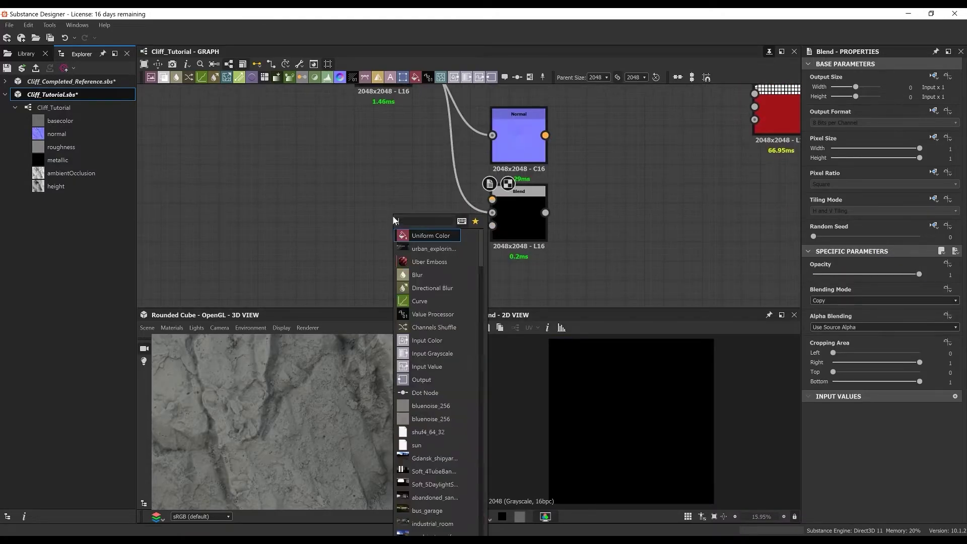
pyautogui.press('Return')
pyautogui.moveTo(409, 212); pyautogui.dragTo(492, 200)
pyautogui.click(519, 219)
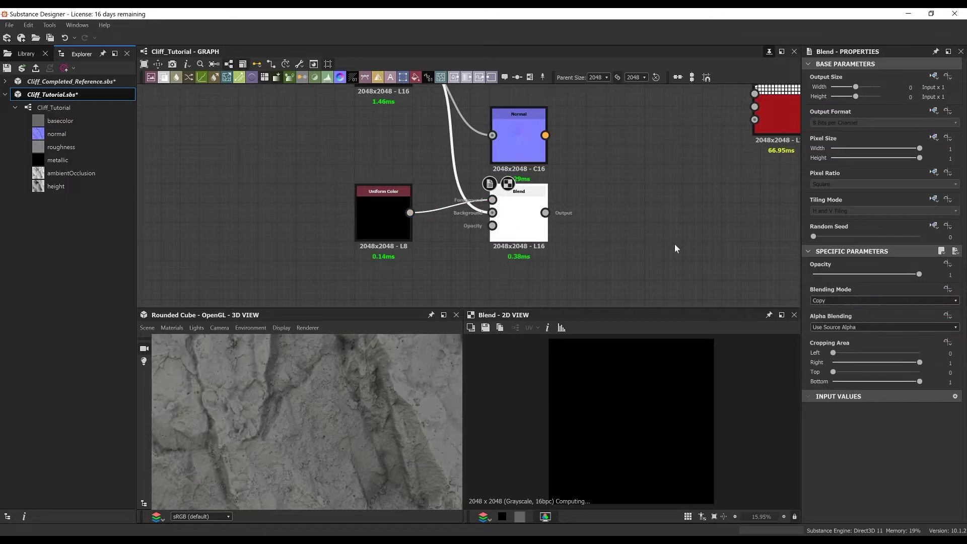
# Set the Blend node's top cropping to 0.5 and delete the Uniform Color node.
pyautogui.moveTo(891, 373); pyautogui.dragTo(884, 377)
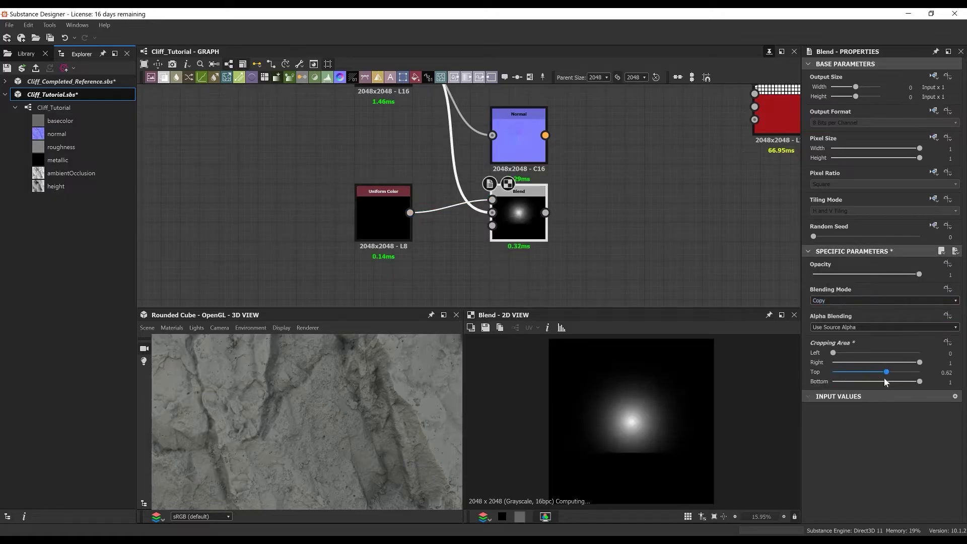
pyautogui.click(382, 212)
pyautogui.press('Delete')
pyautogui.click(519, 222)
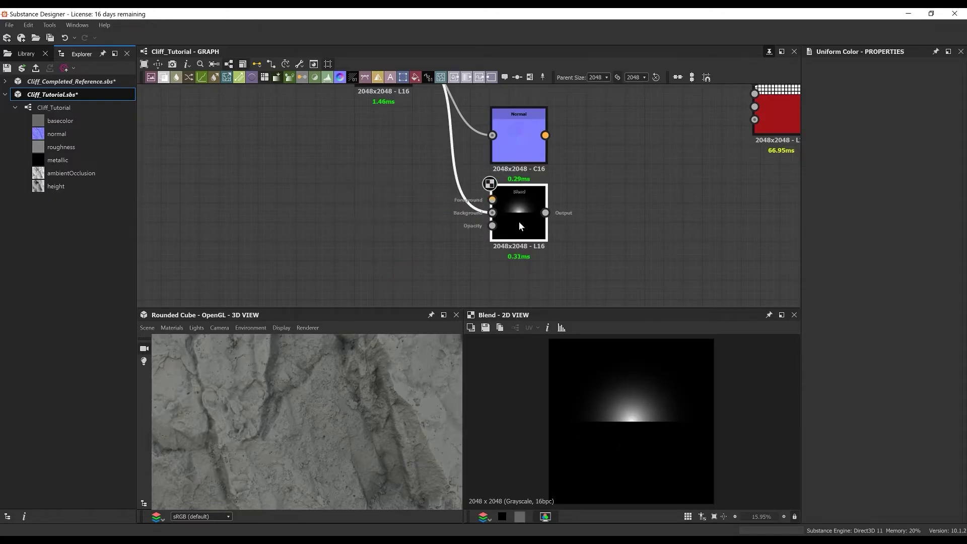
# Connect Invert Grayscale to the Tile Sampler's Scale Map Input and the Dot node to its Rotation Map Input.
pyautogui.scroll(-2, 604, 128)
pyautogui.moveTo(604, 128); pyautogui.dragTo(440, 233, button='middle')
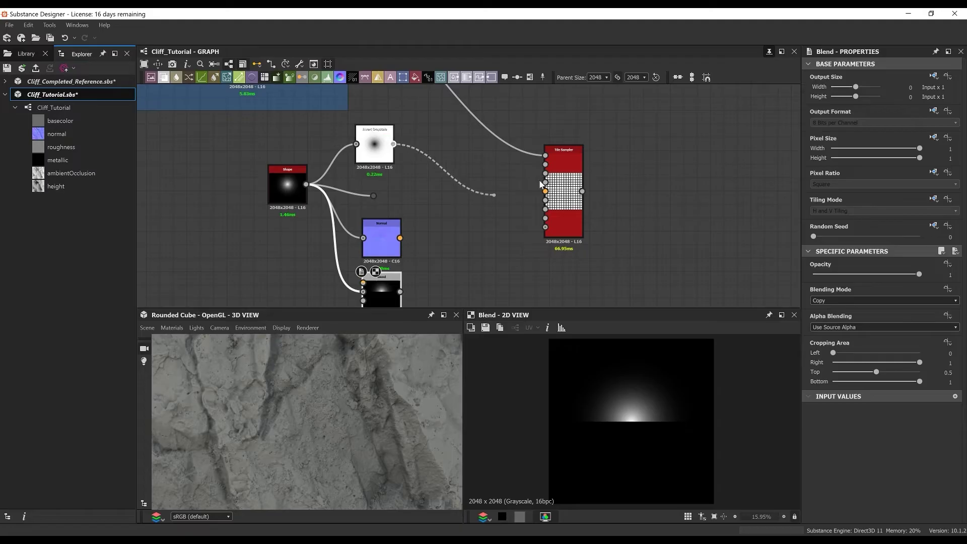
pyautogui.moveTo(541, 184); pyautogui.dragTo(546, 164)
pyautogui.scroll(2, 524, 177)
pyautogui.moveTo(306, 204); pyautogui.dragTo(555, 184)
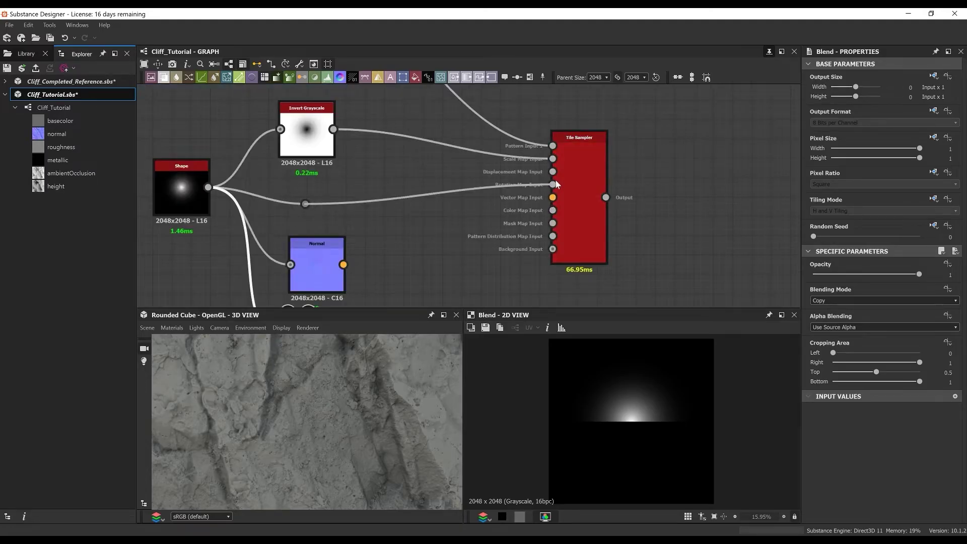
# Connect the Normal node to the Tile Sampler's Vector Map Input and the Blend node to its Mask Map Input.
pyautogui.moveTo(487, 169); pyautogui.dragTo(487, 123, button='middle')
pyautogui.moveTo(344, 219); pyautogui.dragTo(554, 152)
pyautogui.moveTo(530, 175); pyautogui.dragTo(546, 120, button='middle')
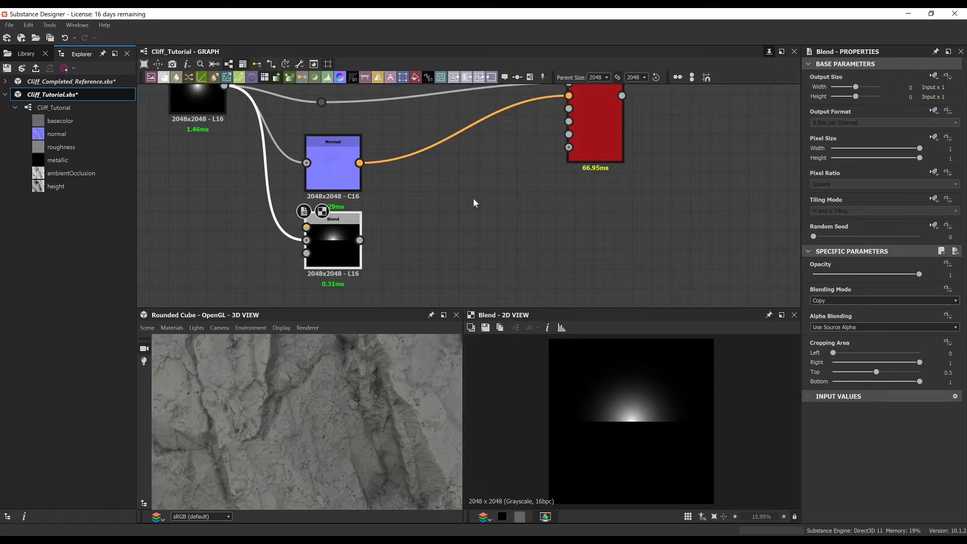
pyautogui.moveTo(360, 240); pyautogui.dragTo(569, 122)
pyautogui.scroll(-2, 516, 171)
pyautogui.click(515, 165)
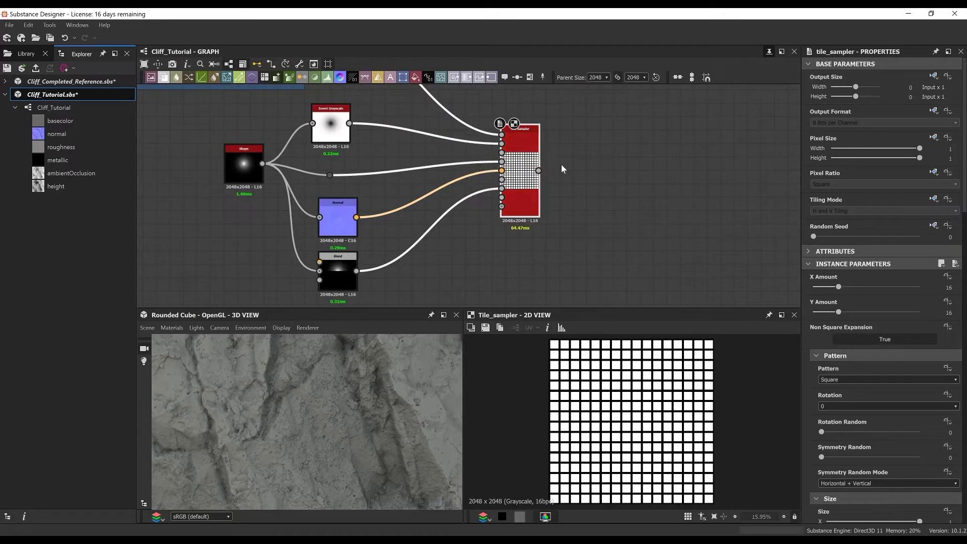
# Reposition the Tile Sampler and the Shape node to tidy the layout of the connected nodes.
pyautogui.scroll(-2, 561, 164)
pyautogui.moveTo(561, 165); pyautogui.dragTo(577, 205, button='middle')
pyautogui.moveTo(537, 205); pyautogui.dragTo(523, 186)
pyautogui.scroll(-1, 523, 186)
pyautogui.moveTo(523, 186); pyautogui.dragTo(552, 137, button='middle')
pyautogui.click(397, 129)
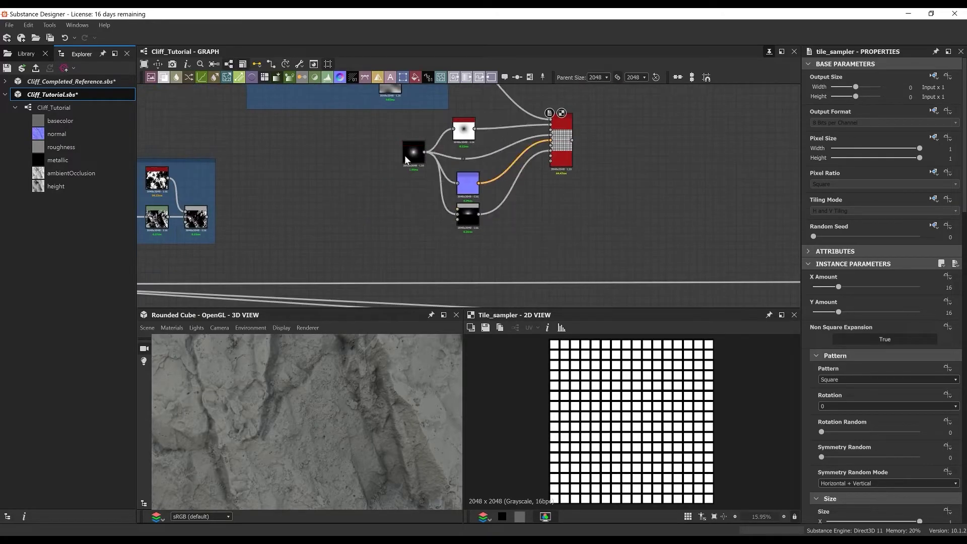
pyautogui.moveTo(405, 156); pyautogui.dragTo(409, 171)
# Frame the Shape, Invert Grayscale, Dot, Normal and Blend nodes and title the frame "Inputs".
pyautogui.moveTo(391, 112); pyautogui.dragTo(516, 229)
pyautogui.rightClick(516, 233)
pyautogui.click(565, 261)
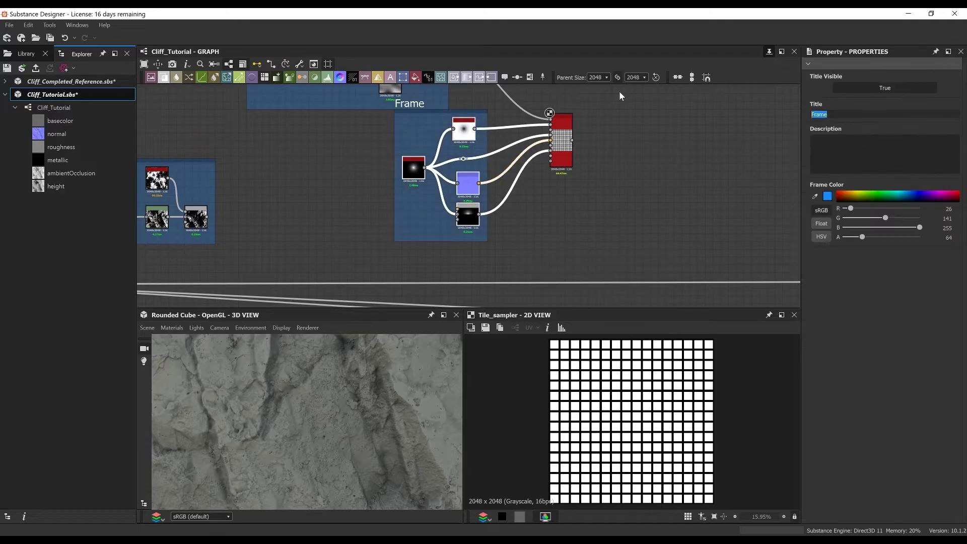
pyautogui.press('Return')
# Move the Tile Sampler closer to the Inputs frame and set its pattern to Pattern Input.
pyautogui.scroll(3, 604, 127)
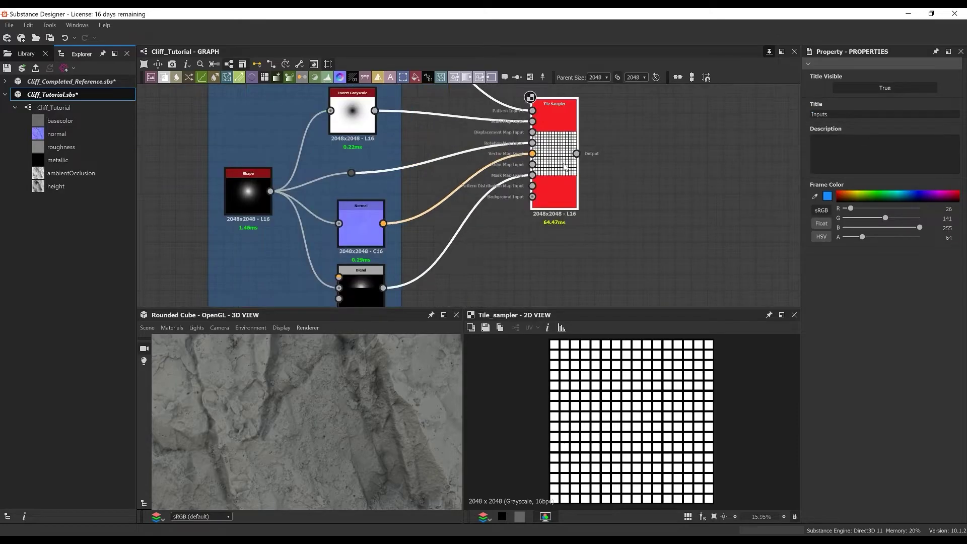
pyautogui.click(519, 155)
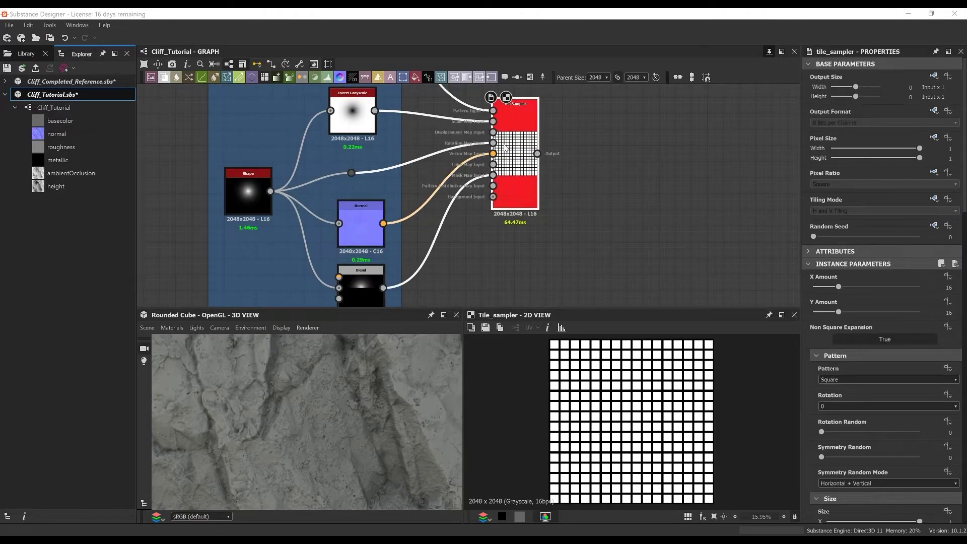
pyautogui.click(880, 379)
pyautogui.click(887, 382)
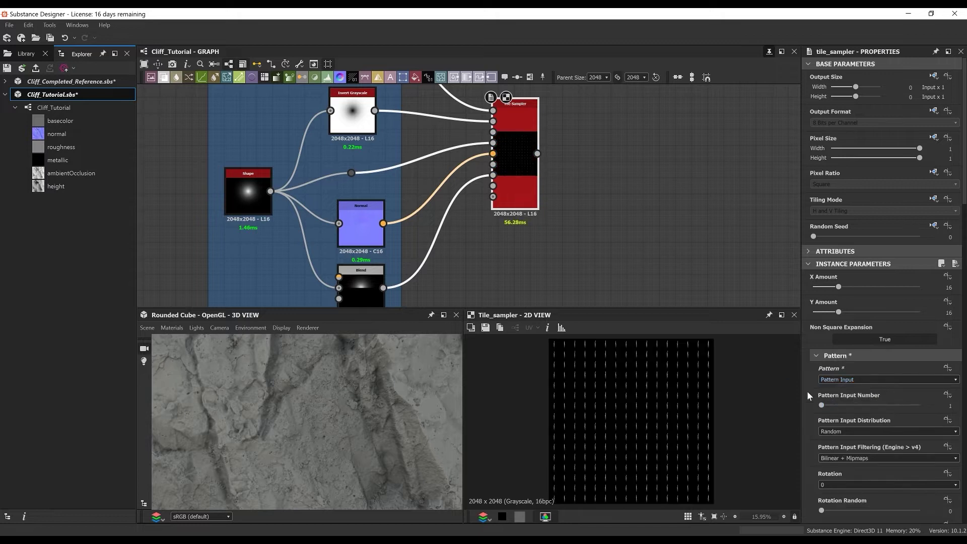
# Set the Tile Sampler's X Amount and Y Amount to 36.
pyautogui.write('36')
pyautogui.press('Tab')
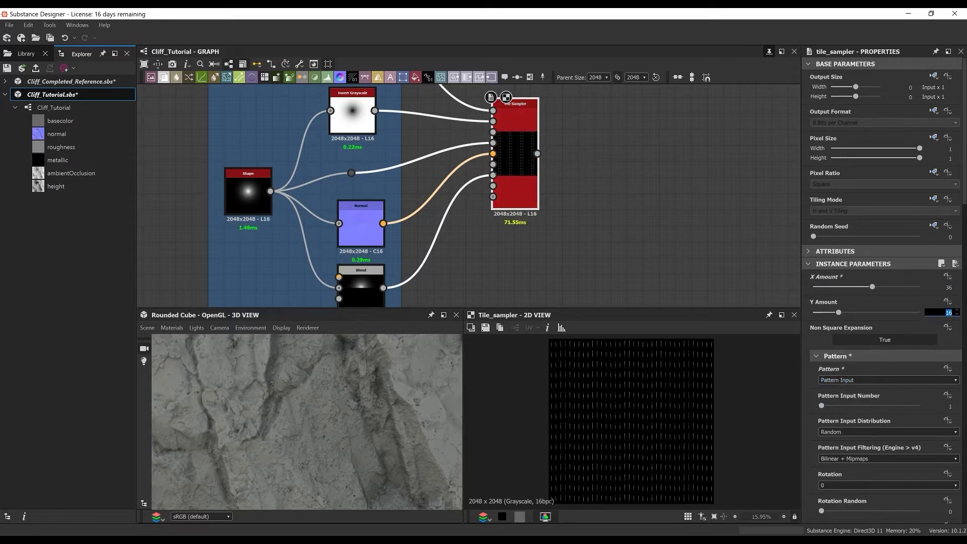
pyautogui.write('36')
pyautogui.press('Return')
# Set the Tile Sampler's pattern size to X 0.69 and Y 2.02.
pyautogui.scroll(-5, 889, 307)
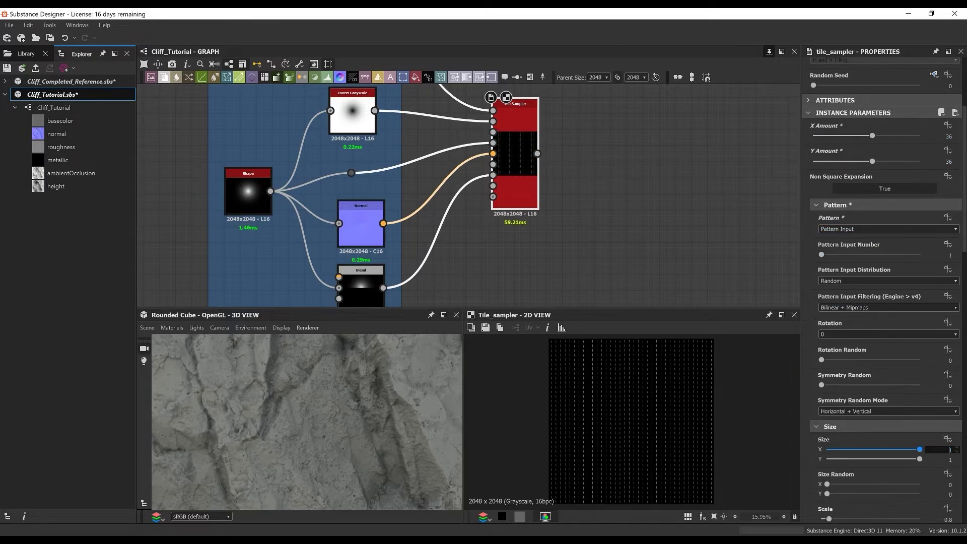
pyautogui.write('.69')
pyautogui.press('Tab')
pyautogui.write('2')
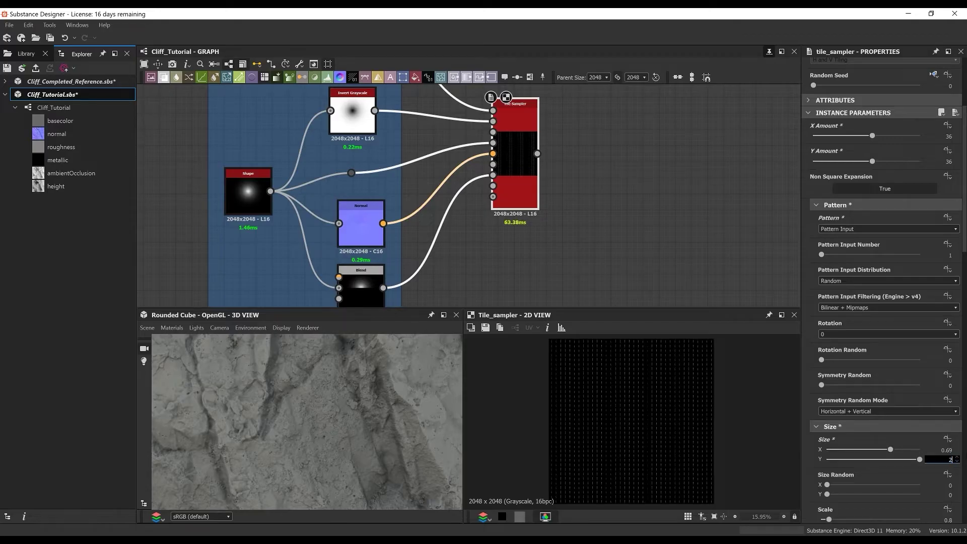
pyautogui.press('BackSpace')
pyautogui.write('.022')
pyautogui.press('Return')
pyautogui.doubleClick(946, 460)
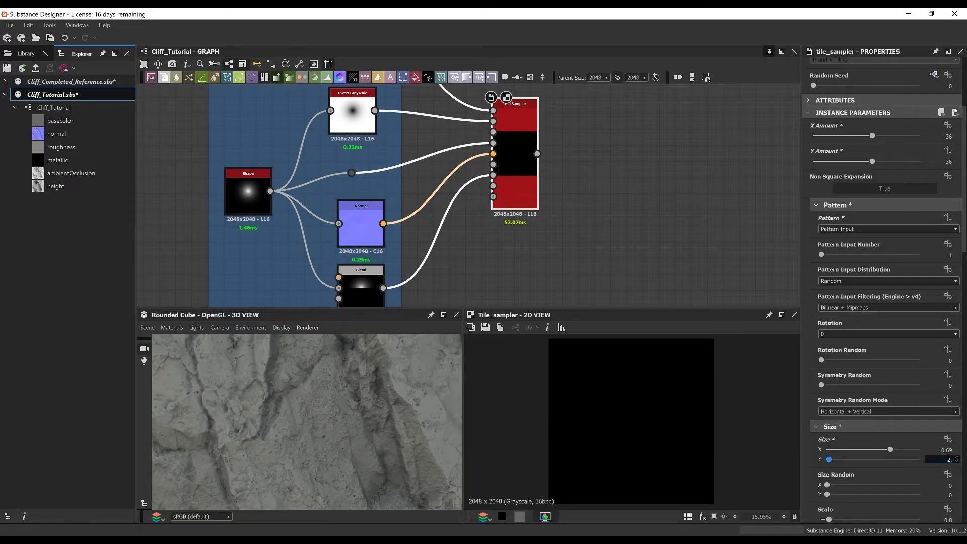
pyautogui.press('Return')
# Set the Tile Sampler's Size Random to X 0.31 and Y 0.05, and its Scale to 9.96.
pyautogui.scroll(6, 670, 412)
pyautogui.scroll(-2, 882, 303)
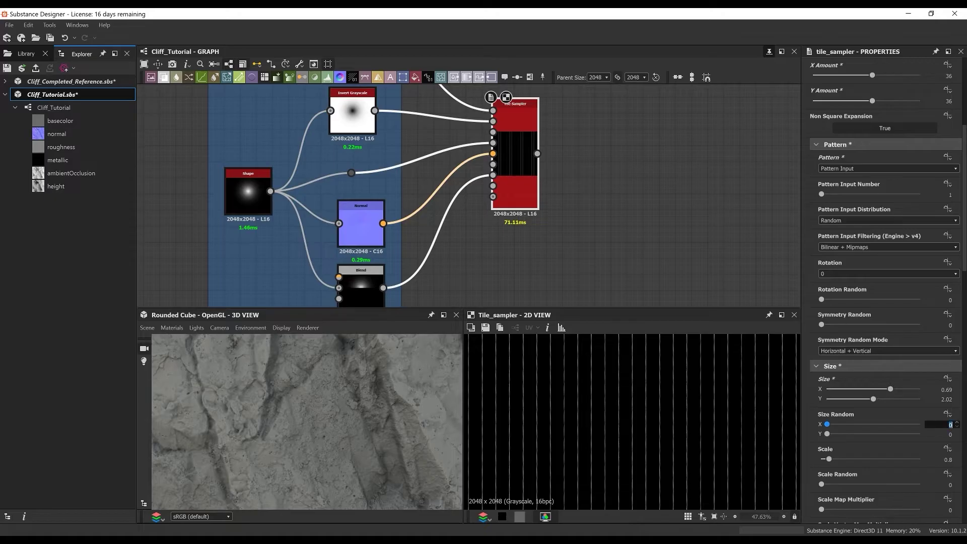
pyautogui.write('0.31')
pyautogui.press('Tab')
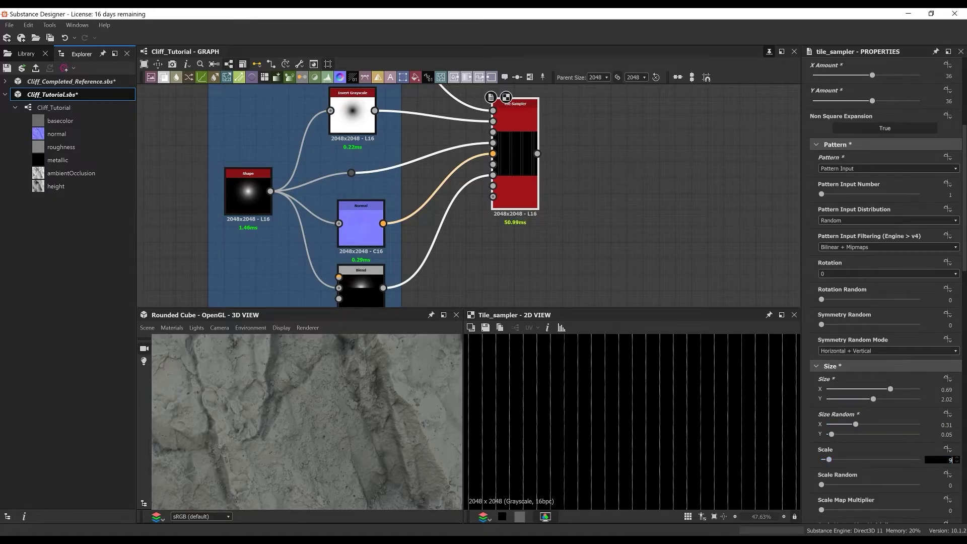
pyautogui.press('Return')
pyautogui.scroll(-4, 620, 426)
# Set the Tile Sampler's Scale Random to 0.19 and its Scale Map Multiplier to 0.92.
pyautogui.scroll(-2, 884, 434)
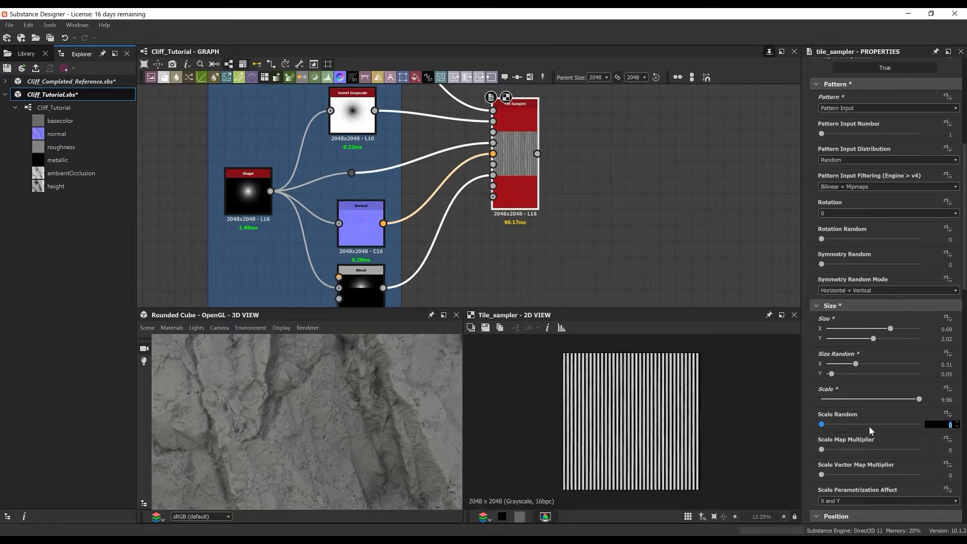
pyautogui.write('0.19')
pyautogui.press('Return')
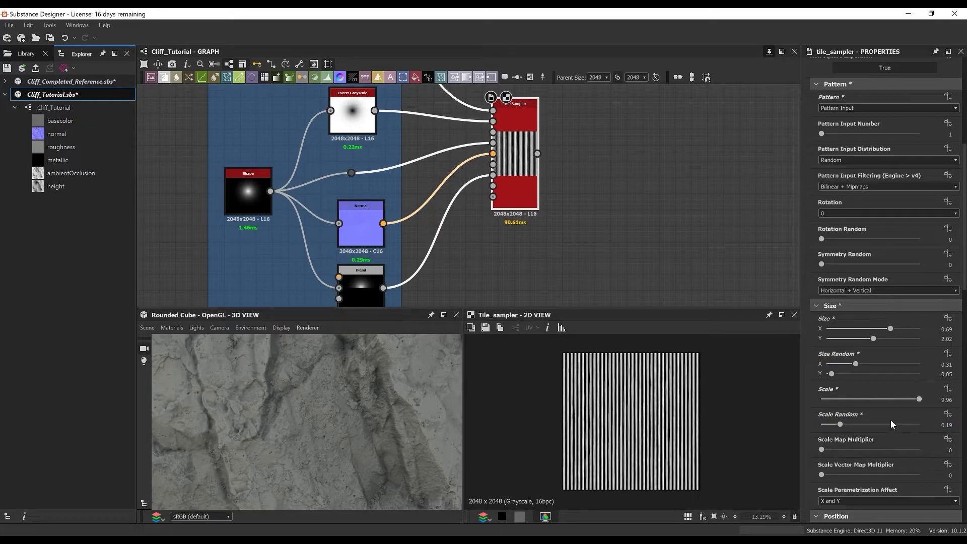
pyautogui.doubleClick(947, 450)
pyautogui.write('0.92')
pyautogui.press('Return')
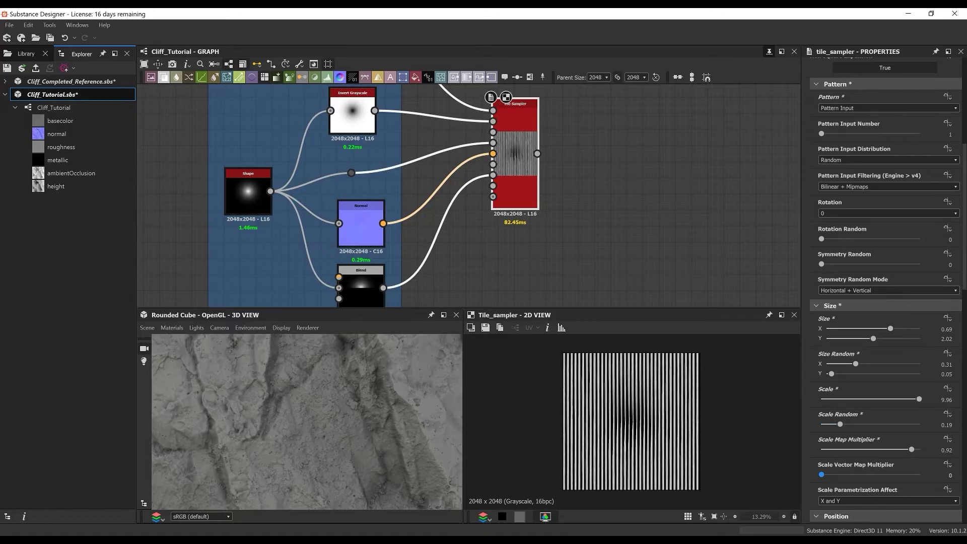
# Make the Tile Sampler's scale parametrization affect only Y and set the Displacement Map Intensity to 1.
pyautogui.click(872, 501)
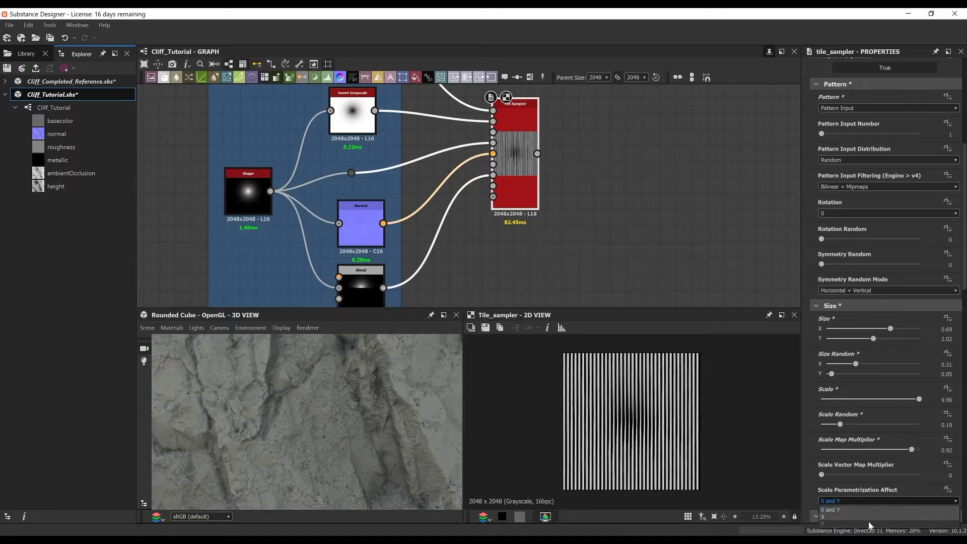
pyautogui.click(869, 524)
pyautogui.scroll(-1, 865, 459)
pyautogui.scroll(-1, 863, 455)
pyautogui.scroll(-1, 860, 459)
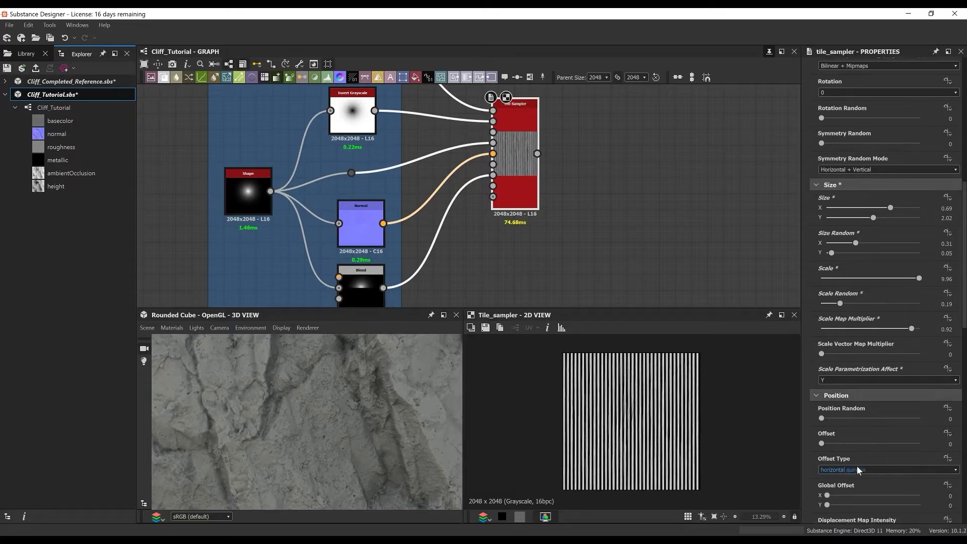
pyautogui.scroll(-1, 862, 478)
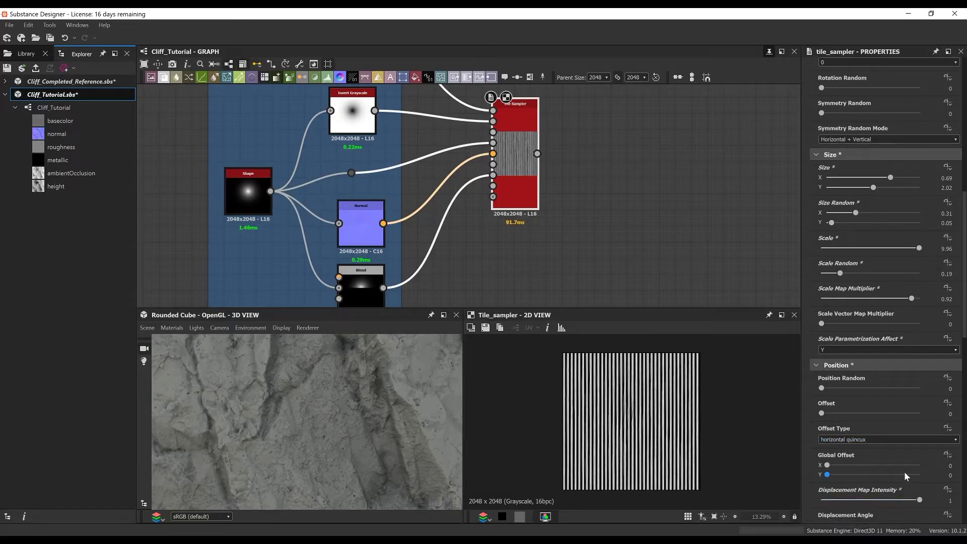
# Set the Tile Sampler's rotation to 0.1 turns and its Rotation Random to 0.05.
pyautogui.scroll(-1, 905, 472)
pyautogui.scroll(-4, 915, 479)
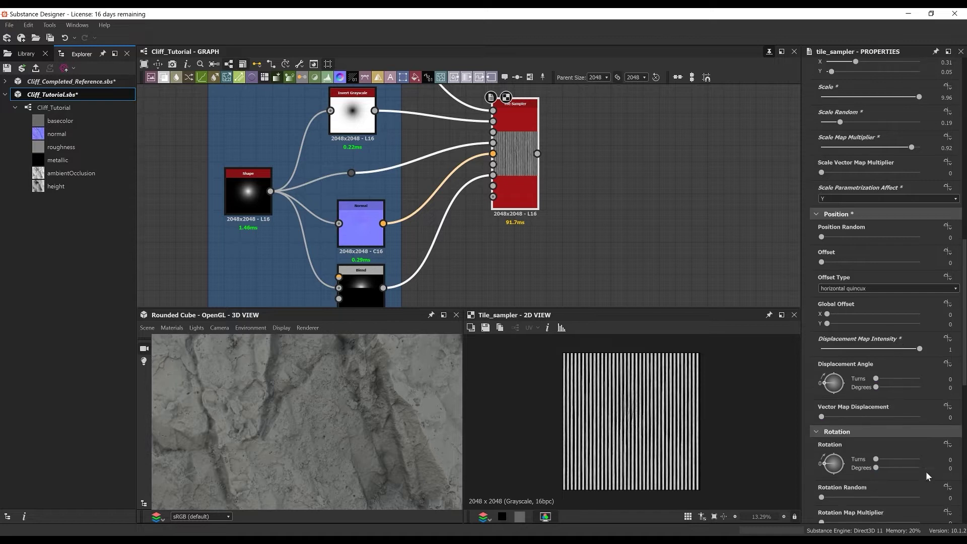
pyautogui.write('0.1')
pyautogui.press('Tab')
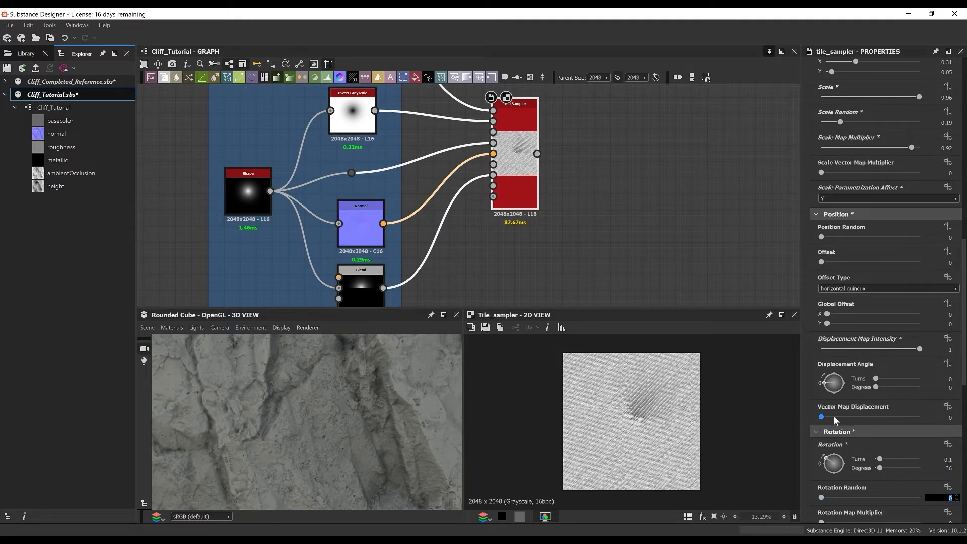
pyautogui.write('0.05')
pyautogui.press('Return')
pyautogui.scroll(-1, 903, 461)
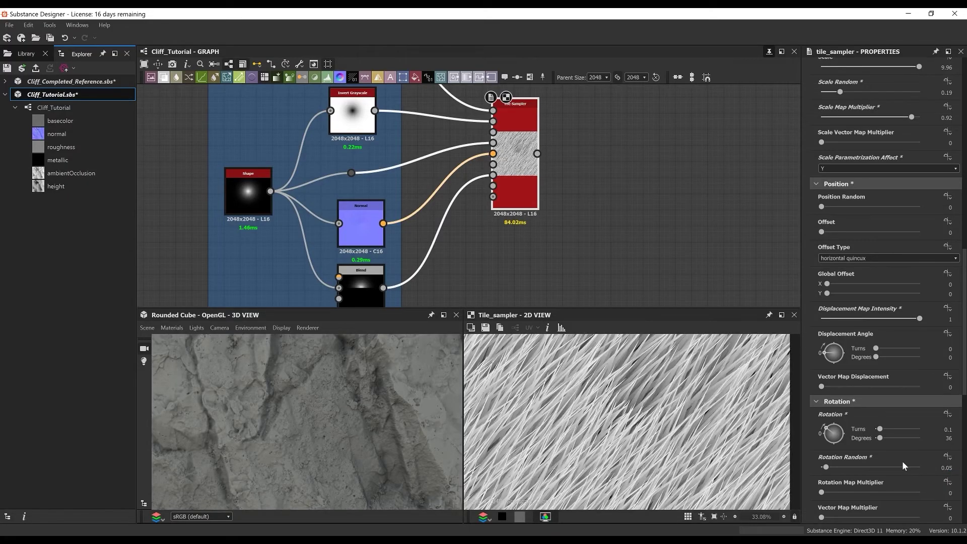
# Set the Tile Sampler's Rotation Map Multiplier to 0.21 and its Vector Map Multiplier to 1.
pyautogui.scroll(-1, 902, 460)
pyautogui.write('.')
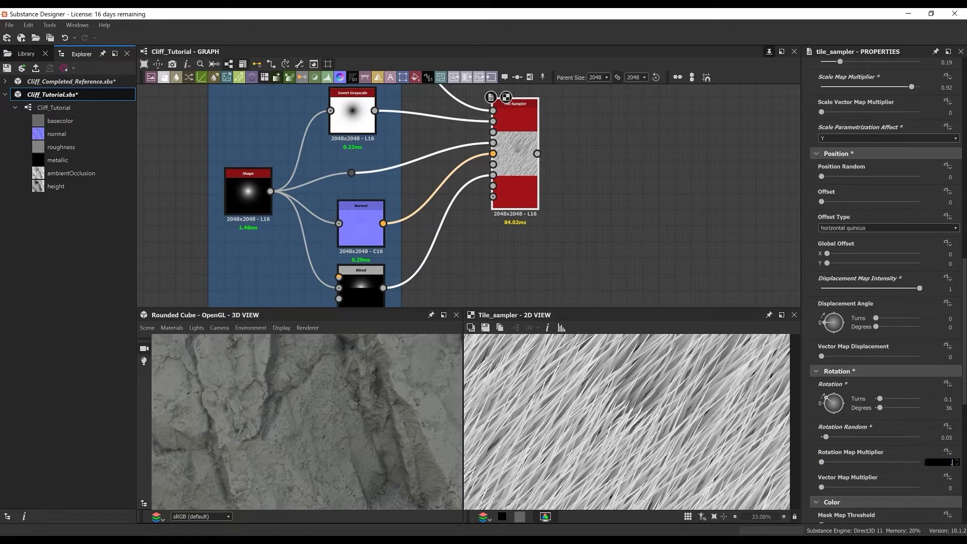
pyautogui.write('21')
pyautogui.press('Return')
pyautogui.scroll(-3, 666, 402)
pyautogui.scroll(-1, 857, 457)
pyautogui.moveTo(822, 457); pyautogui.dragTo(920, 457)
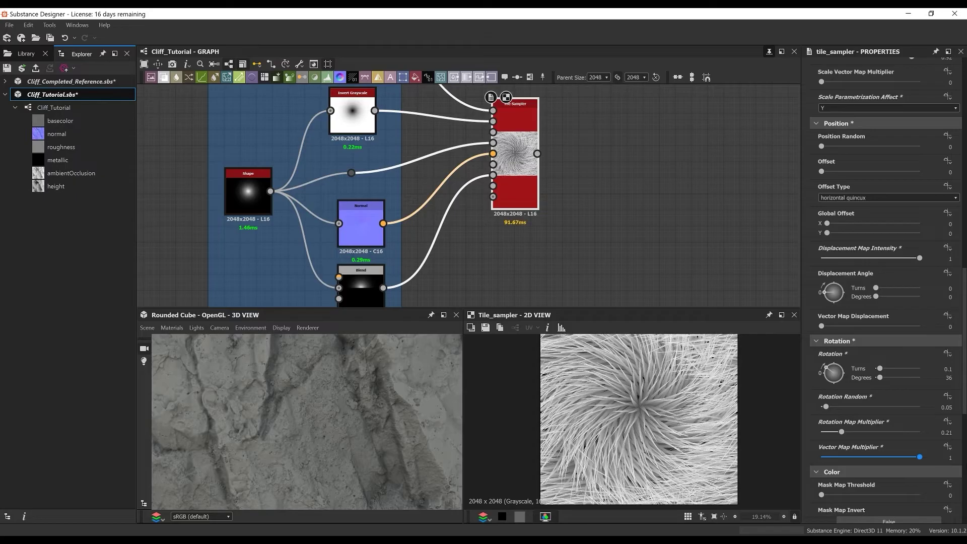
# Set the Tile Sampler's Mask Map Threshold to 0.4.
pyautogui.scroll(-3, 889, 408)
pyautogui.write('0.5')
pyautogui.press('Return')
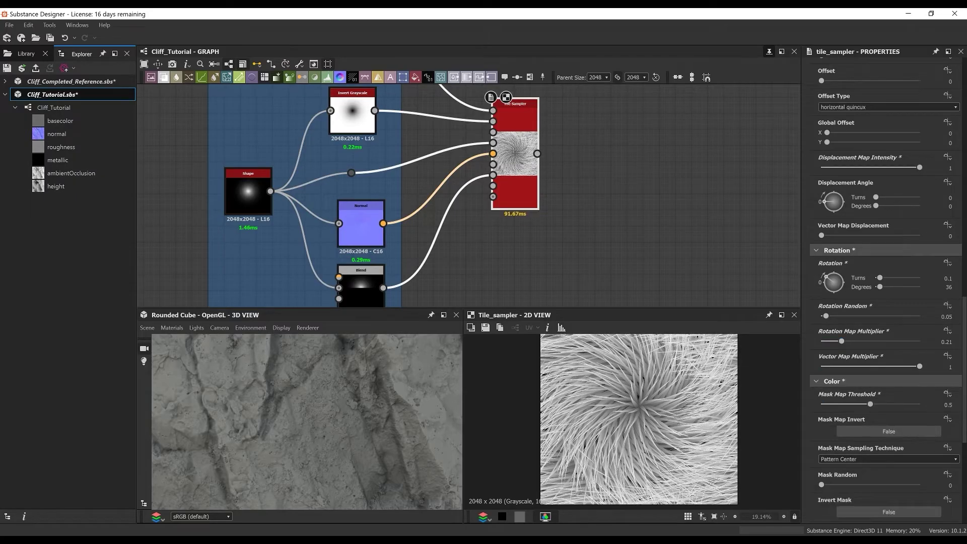
pyautogui.scroll(-1, 907, 485)
pyautogui.moveTo(870, 374); pyautogui.dragTo(859, 377)
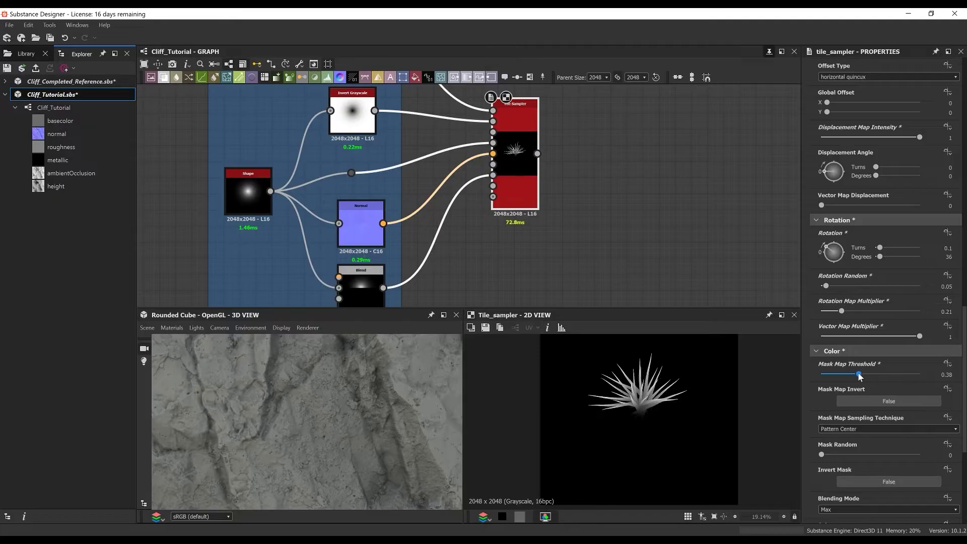
# Move the Tile Sampler closer to its input frame and place a duplicate with the same input connections directly below it.
pyautogui.moveTo(515, 152); pyautogui.dragTo(497, 167)
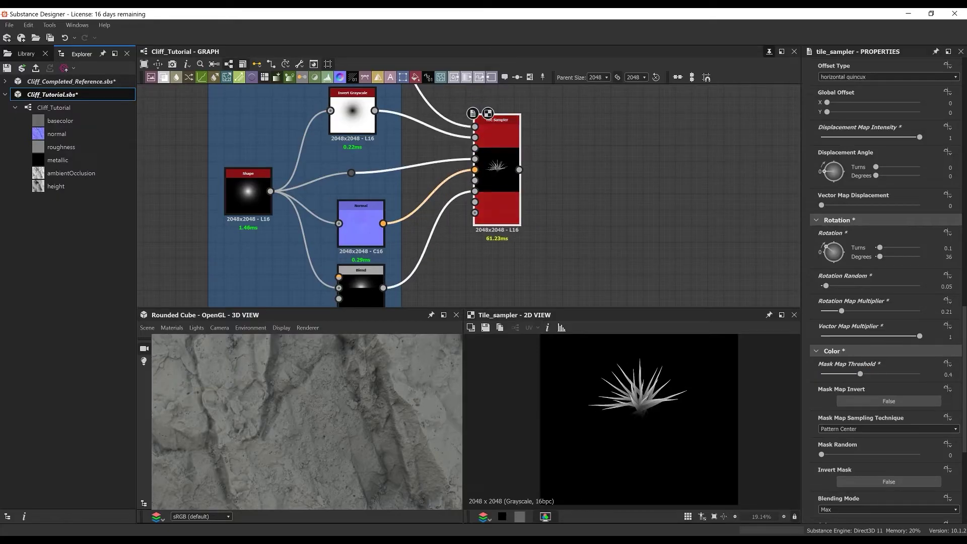
pyautogui.scroll(-3, 522, 150)
pyautogui.moveTo(525, 141); pyautogui.dragTo(520, 105, button='middle')
pyautogui.hotkey('ctrl', 'd')
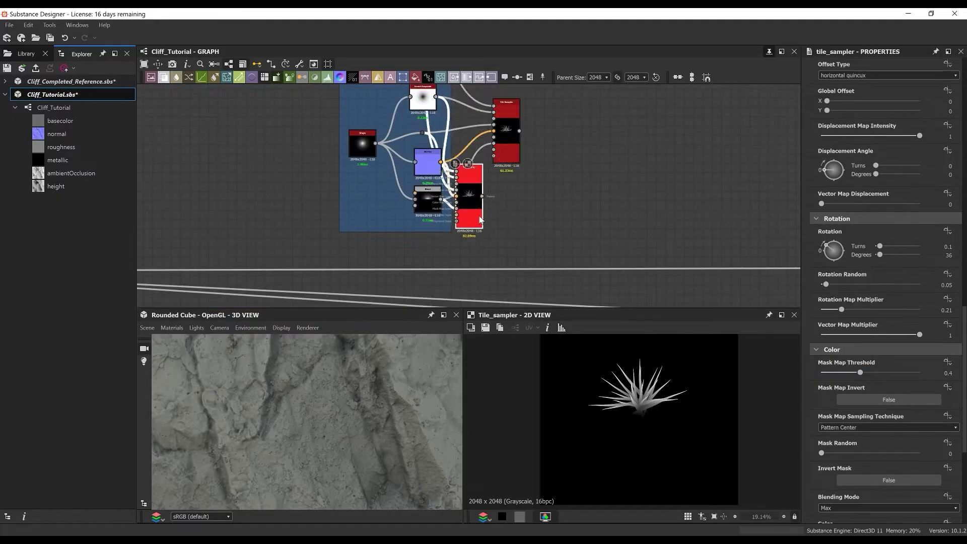
pyautogui.moveTo(467, 205); pyautogui.dragTo(508, 214)
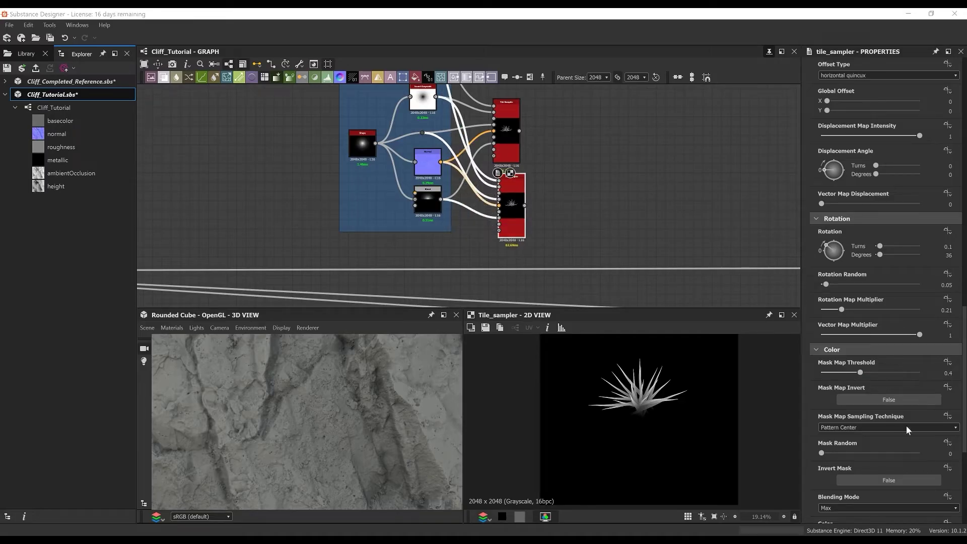
# Raise the duplicate Tile Sampler's Mask Map Threshold to 0.49 and compare its settings with the original.
pyautogui.moveTo(858, 372); pyautogui.dragTo(869, 371)
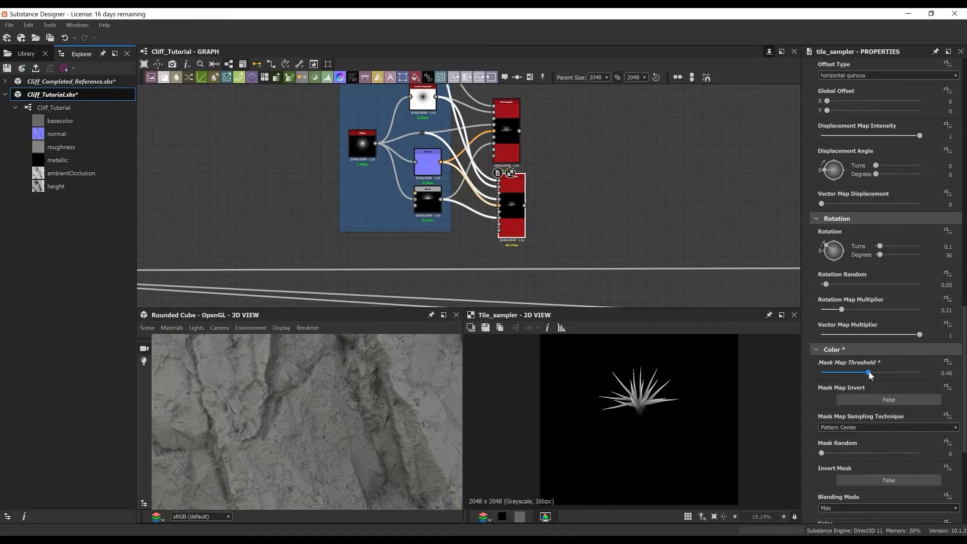
pyautogui.click(509, 136)
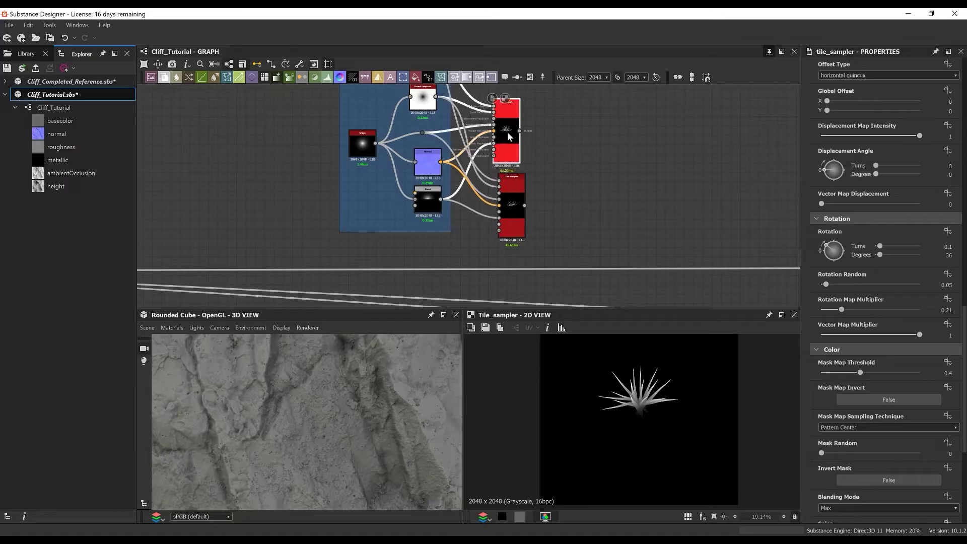
pyautogui.click(512, 207)
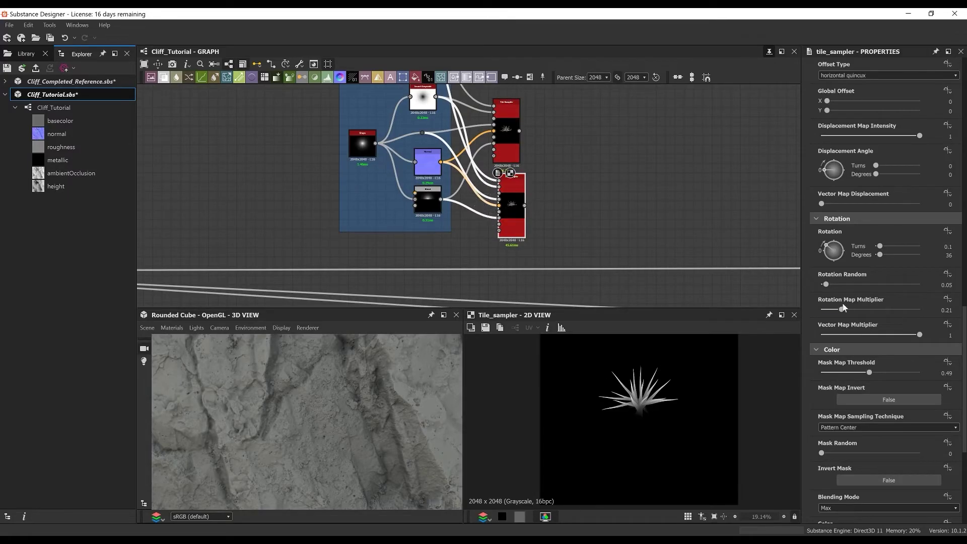
# Try different rotation and displacement map strengths on the duplicate Tile Sampler, undoing each change.
pyautogui.hotkey('ctrl', 'z')
pyautogui.hotkey('ctrl', 'z')
pyautogui.moveTo(842, 310)
pyautogui.mouseDown()
pyautogui.moveTo(857, 316)
pyautogui.moveTo(838, 310)
pyautogui.mouseUp()
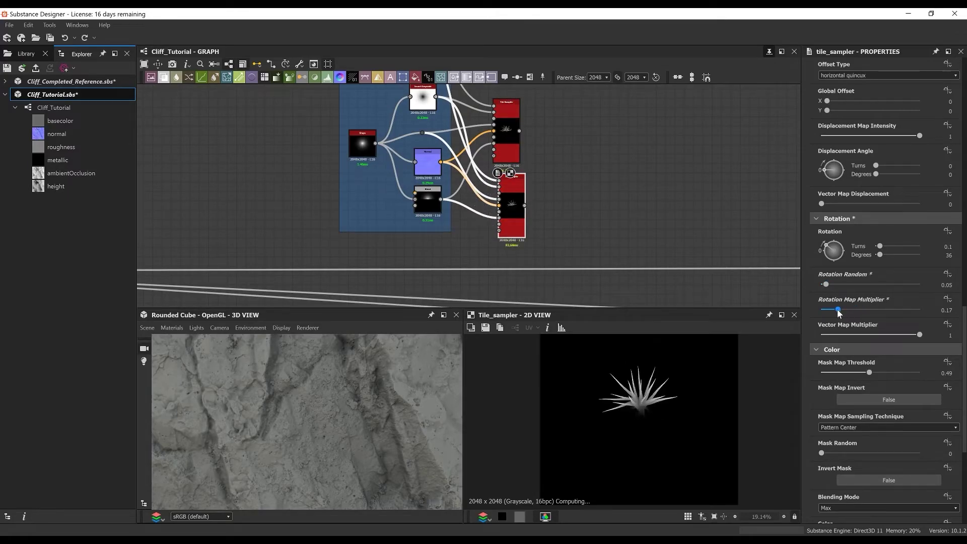
pyautogui.hotkey('ctrl', 'z')
pyautogui.moveTo(920, 335); pyautogui.dragTo(891, 336)
pyautogui.hotkey('ctrl', 'z')
pyautogui.scroll(2, 861, 203)
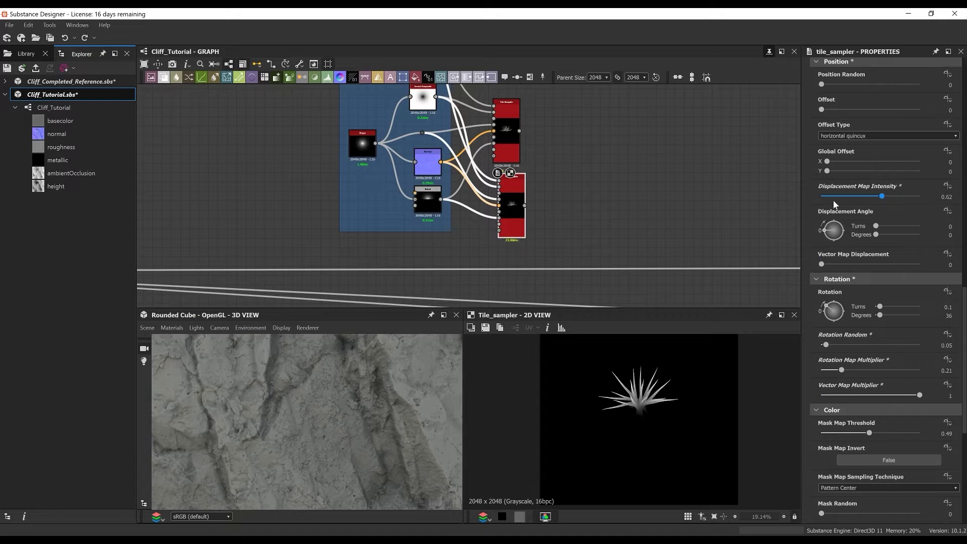
# Set the duplicate Tile Sampler's Scale Random to 0.71.
pyautogui.scroll(6, 897, 197)
pyautogui.click(845, 151)
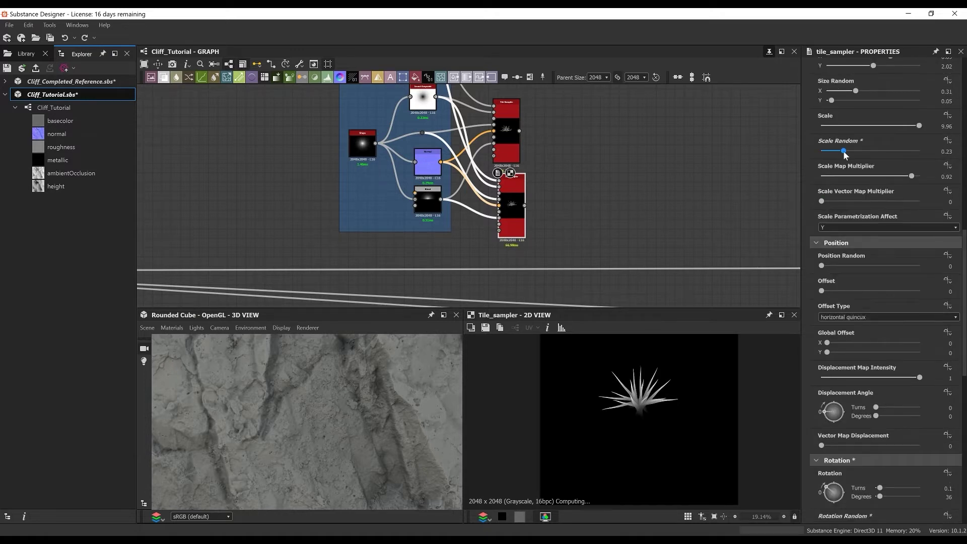
pyautogui.moveTo(916, 160); pyautogui.dragTo(892, 155)
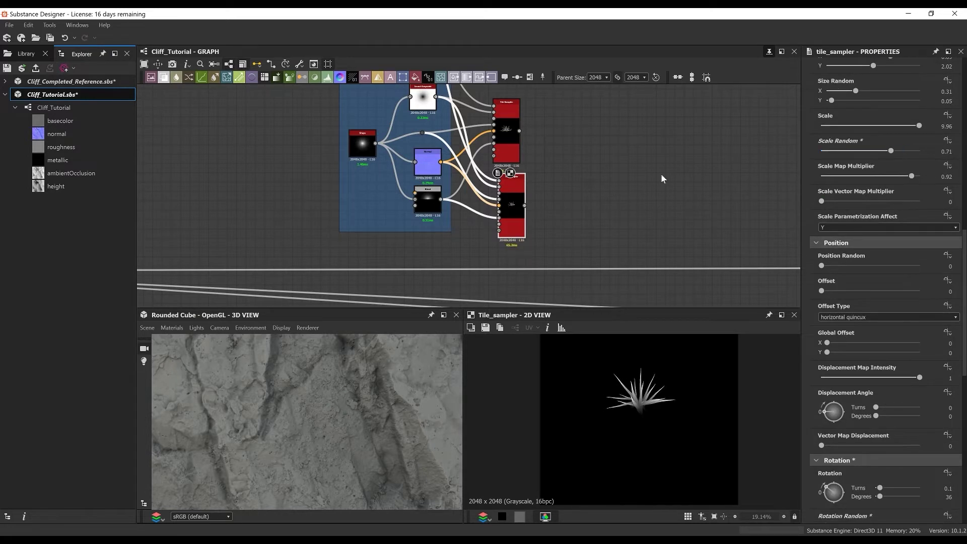
# Put both Tile Samplers in a frame titled "Moss Patches", beside the Inputs frame.
pyautogui.moveTo(619, 182); pyautogui.dragTo(627, 219, button='middle')
pyautogui.moveTo(522, 225); pyautogui.dragTo(518, 225)
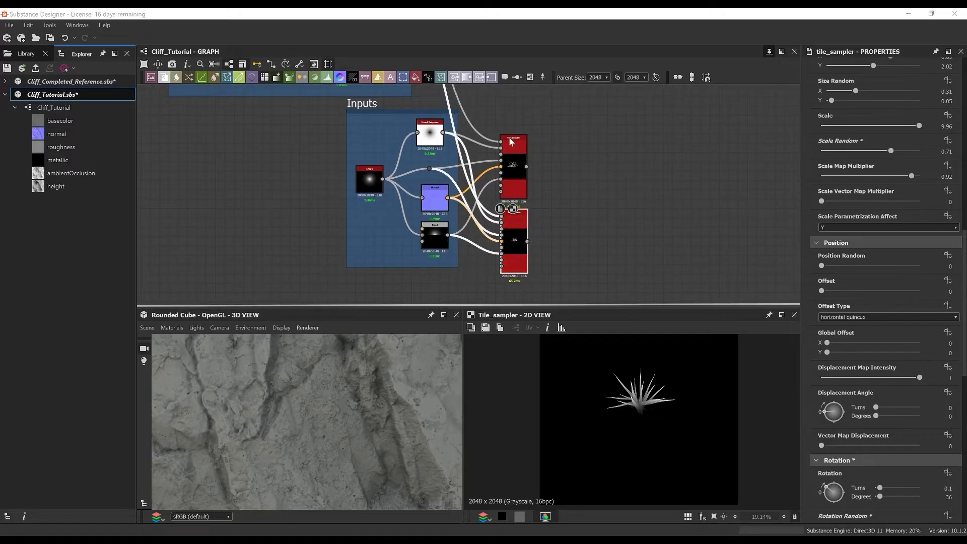
pyautogui.hotkey('ctrl', 'f')
pyautogui.write('Moss Pat')
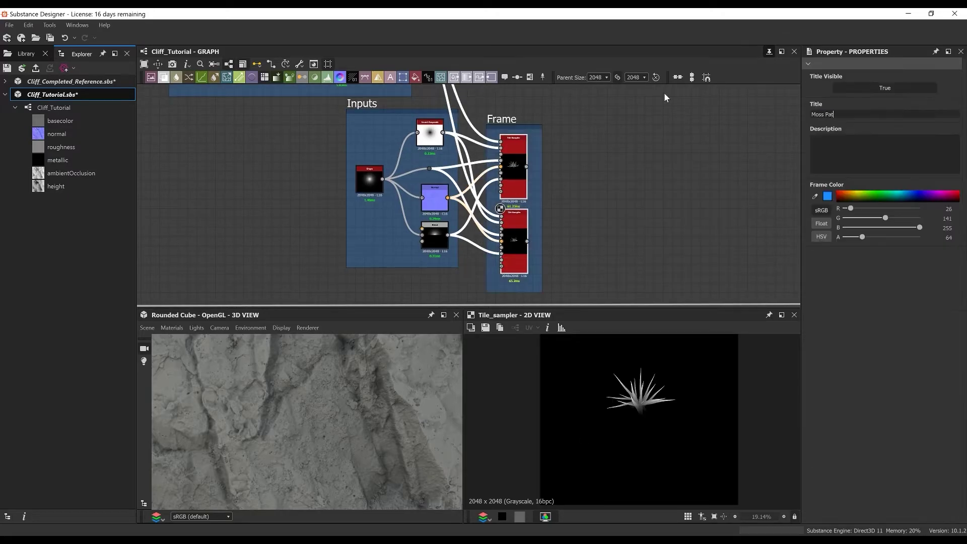
pyautogui.write('ches')
pyautogui.press('Return')
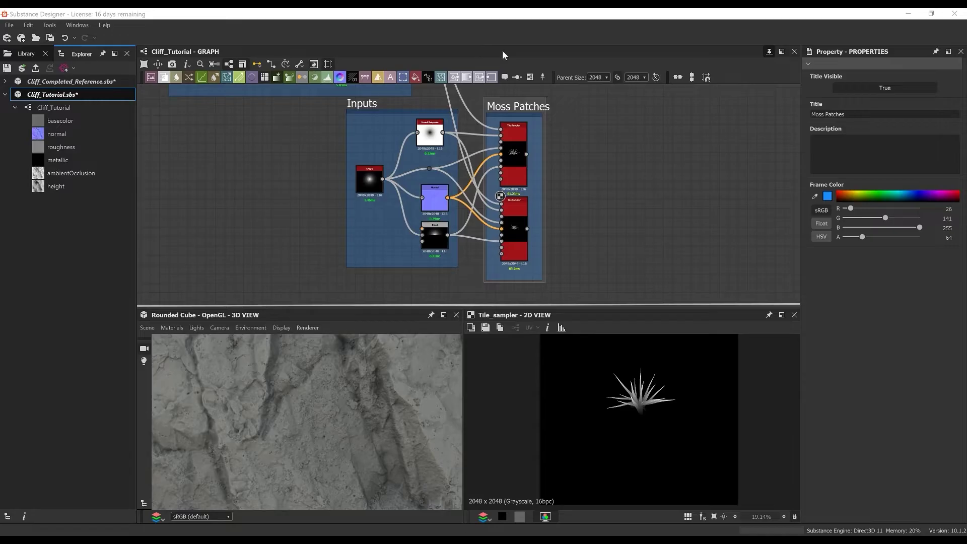
# Select the Inputs and Moss Patches frames with their nodes and move them together to a clearer spot above the Moss Placement Mask.
pyautogui.scroll(-3, 550, 262)
pyautogui.moveTo(549, 262); pyautogui.dragTo(498, 247, button='middle')
pyautogui.scroll(-3, 503, 138)
pyautogui.moveTo(503, 138); pyautogui.dragTo(552, 216, button='middle')
pyautogui.moveTo(437, 122); pyautogui.dragTo(557, 254)
pyautogui.moveTo(467, 148); pyautogui.dragTo(417, 98)
# Add a new Tile Sampler below the Moss Patches frame and set its Pattern to Pattern Input.
pyautogui.moveTo(533, 238); pyautogui.dragTo(535, 185, button='middle')
pyautogui.click(535, 185)
pyautogui.scroll(4, 535, 184)
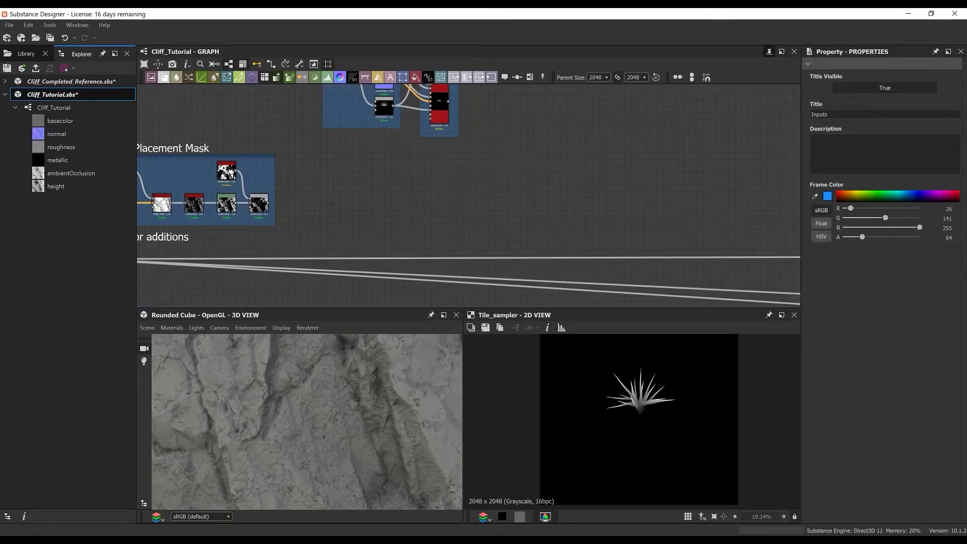
pyautogui.press('space')
pyautogui.write('til')
pyautogui.click(602, 316)
pyautogui.scroll(-1, 534, 156)
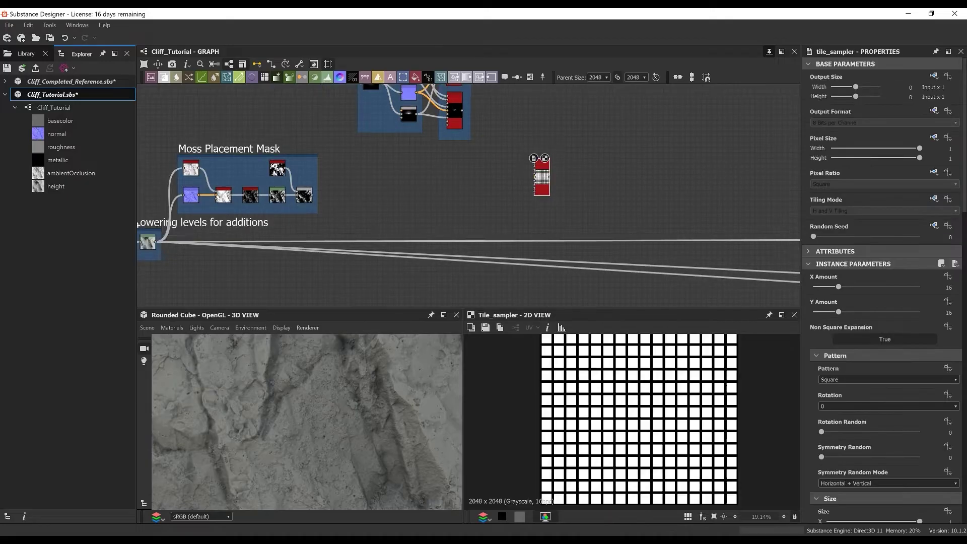
pyautogui.scroll(2, 527, 163)
pyautogui.click(857, 389)
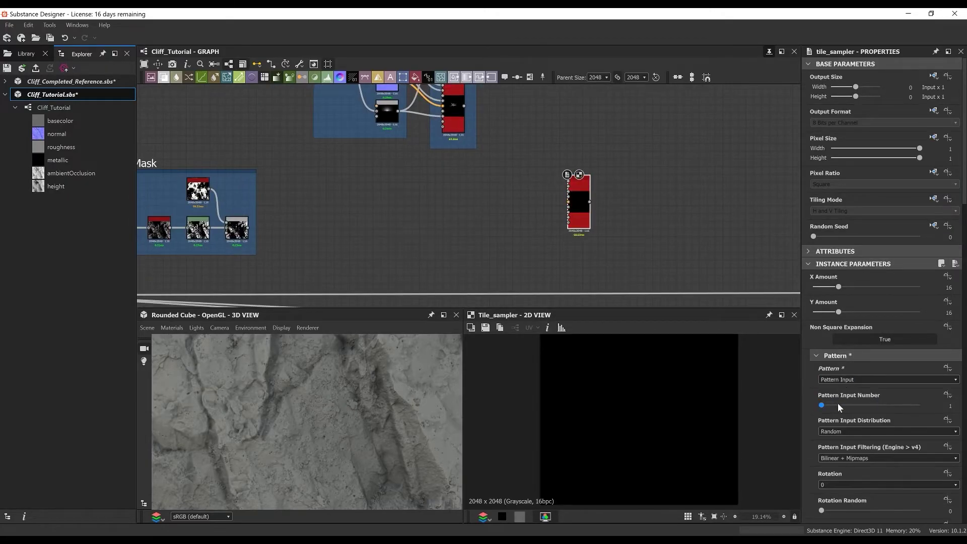
# Set the new Tile Sampler's Pattern Input Number to 2 and connect both Moss Patches outputs to its pattern inputs.
pyautogui.moveTo(512, 168); pyautogui.dragTo(521, 246, button='middle')
pyautogui.moveTo(473, 121); pyautogui.dragTo(555, 218)
pyautogui.scroll(5, 563, 219)
pyautogui.scroll(-3, 565, 218)
pyautogui.moveTo(561, 219); pyautogui.dragTo(560, 292, button='middle')
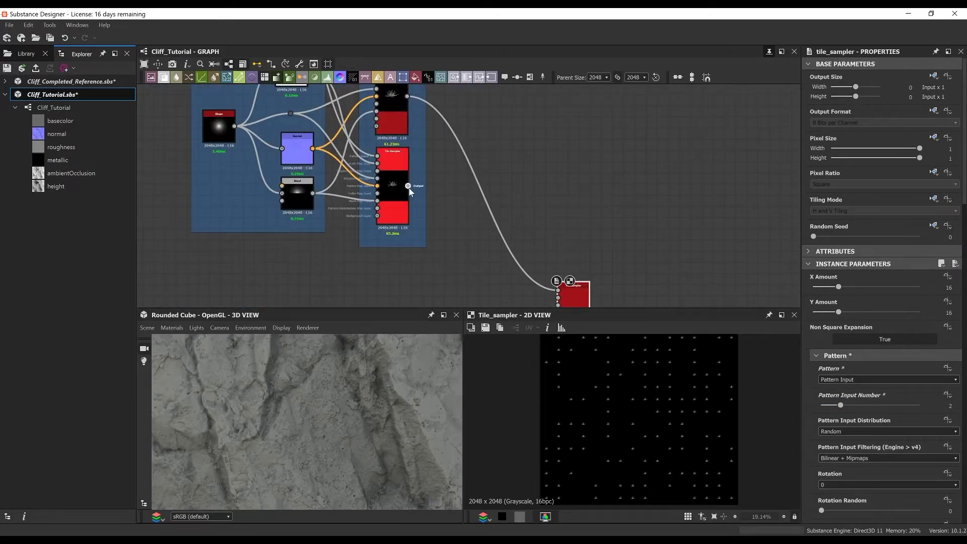
pyautogui.moveTo(408, 188); pyautogui.dragTo(524, 222)
pyautogui.moveTo(563, 299); pyautogui.dragTo(528, 222, button='middle')
# Connect the Moss Placement Mask's final output to the new Tile Sampler's mask map input.
pyautogui.scroll(-5, 536, 113)
pyautogui.scroll(1, 336, 193)
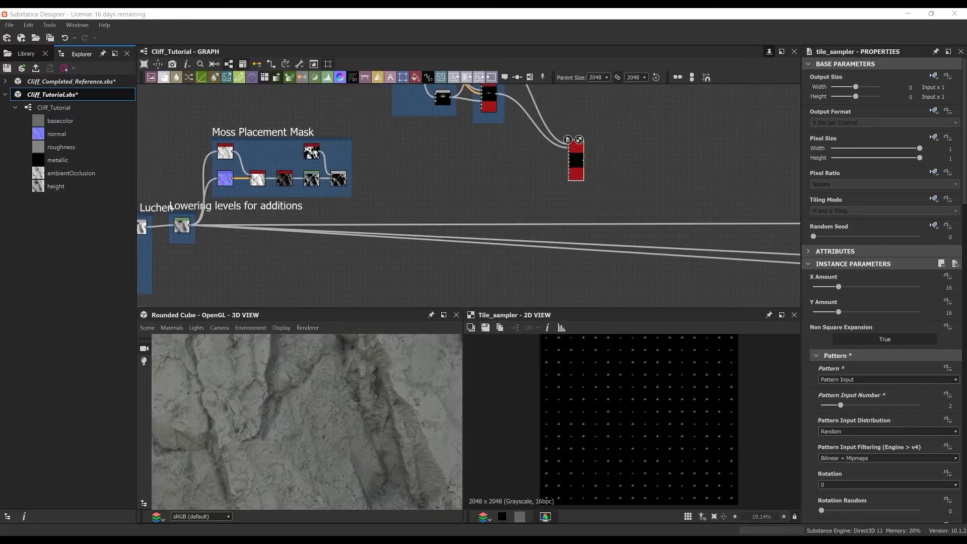
pyautogui.scroll(5, 604, 170)
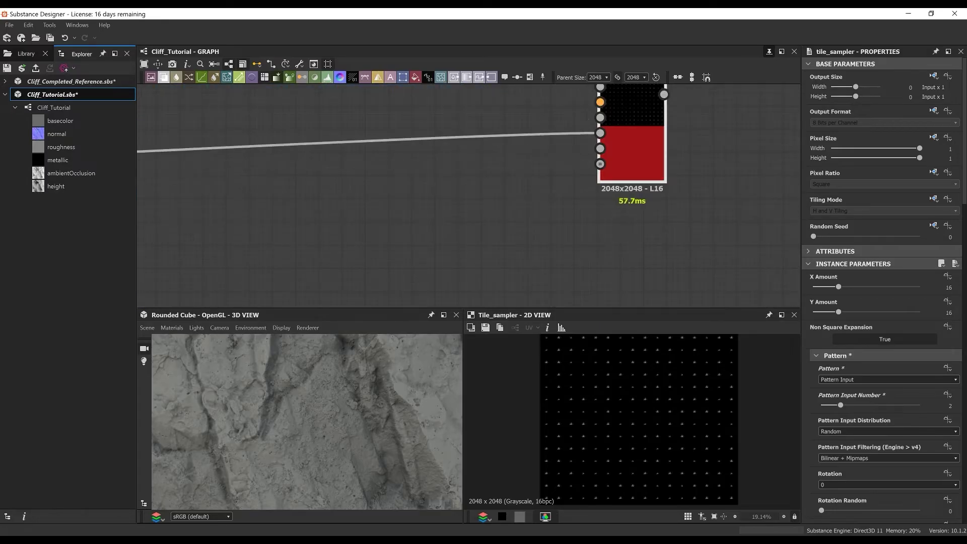
pyautogui.scroll(-3, 607, 259)
pyautogui.scroll(6, 587, 171)
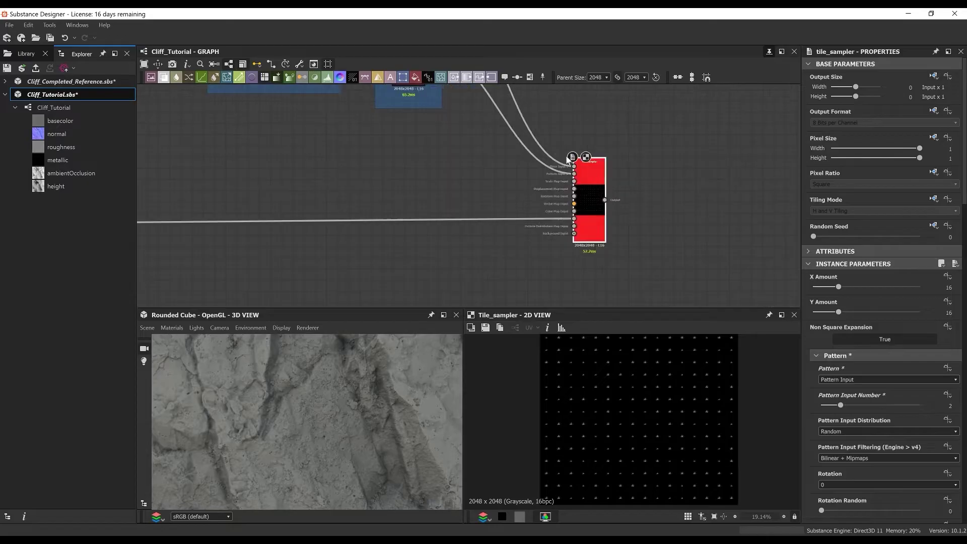
pyautogui.scroll(1, 589, 180)
# Set the new Tile Sampler's X Amount and Y Amount to 280.
pyautogui.moveTo(590, 180); pyautogui.dragTo(496, 132, button='middle')
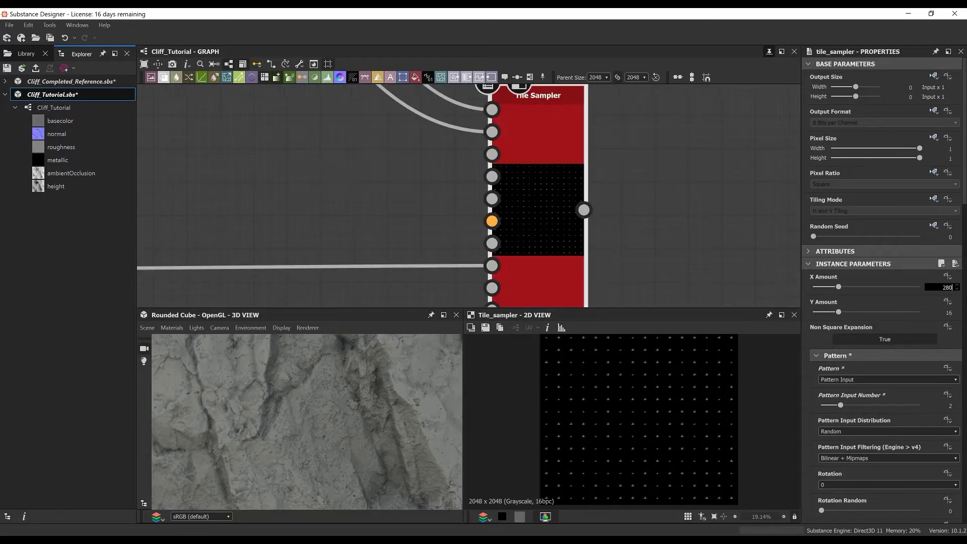
pyautogui.press('Tab')
pyautogui.write('28')
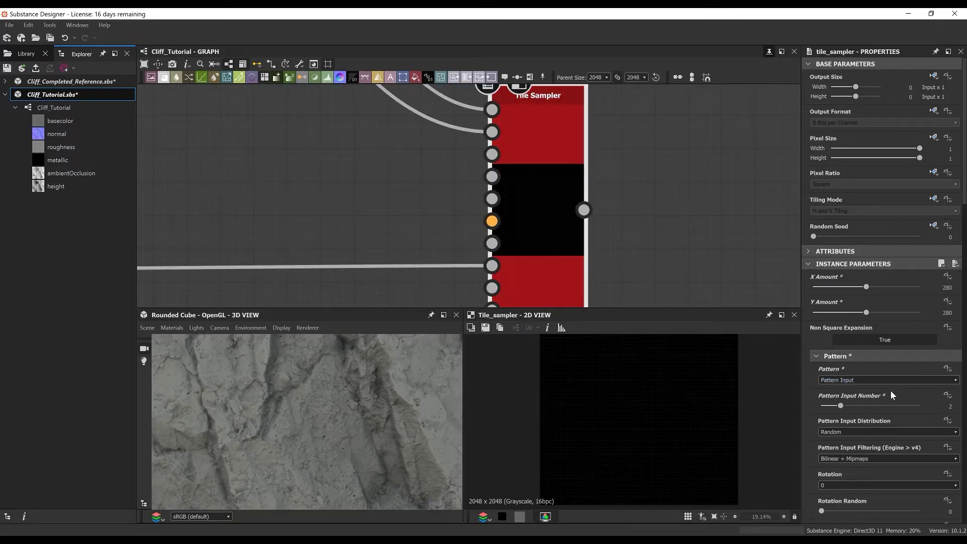
# Set the new Tile Sampler's Scale to 27.7.
pyautogui.scroll(-5, 907, 365)
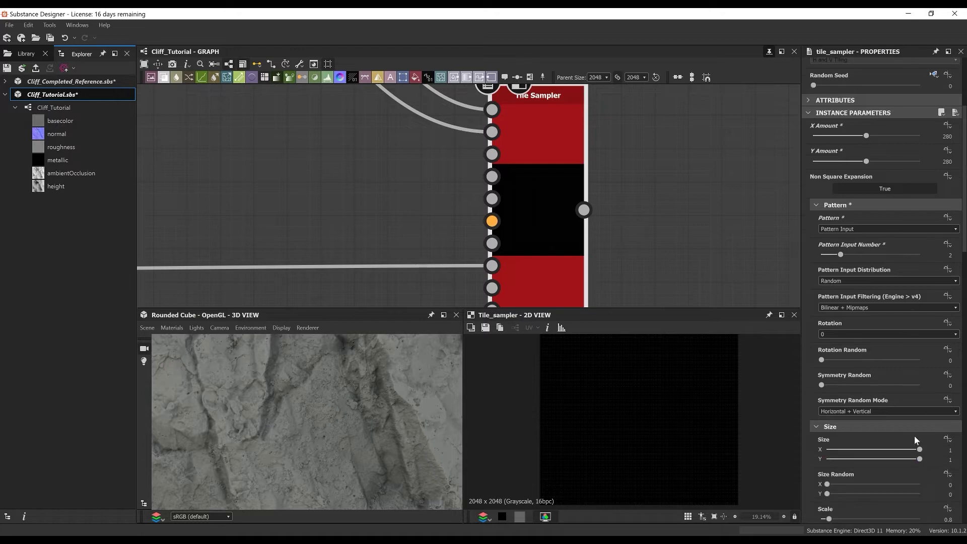
pyautogui.scroll(-1, 928, 458)
pyautogui.scroll(-1, 941, 476)
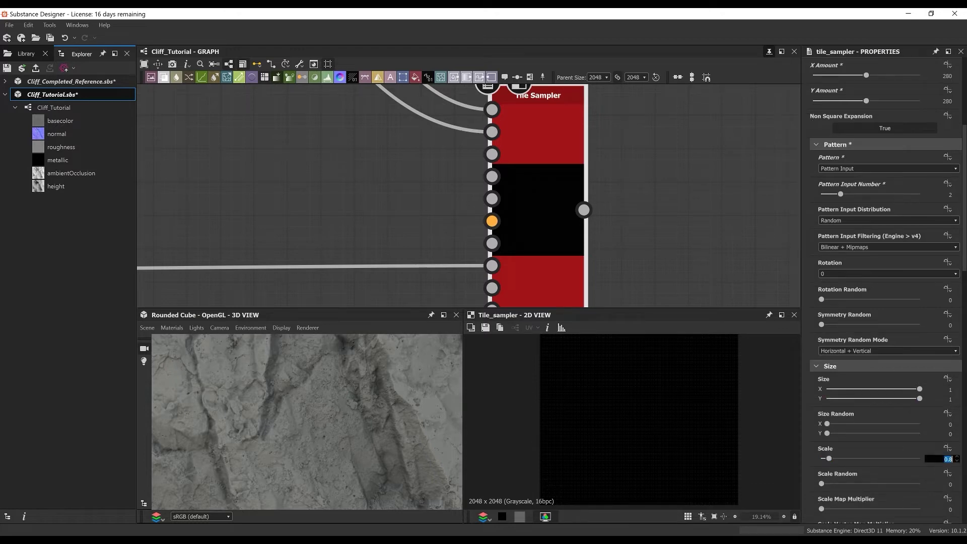
pyautogui.write('7.')
pyautogui.press('Return')
# Inspect the scattered pattern up close and set the Tile Sampler's Scale Random to 0.45.
pyautogui.scroll(10, 663, 414)
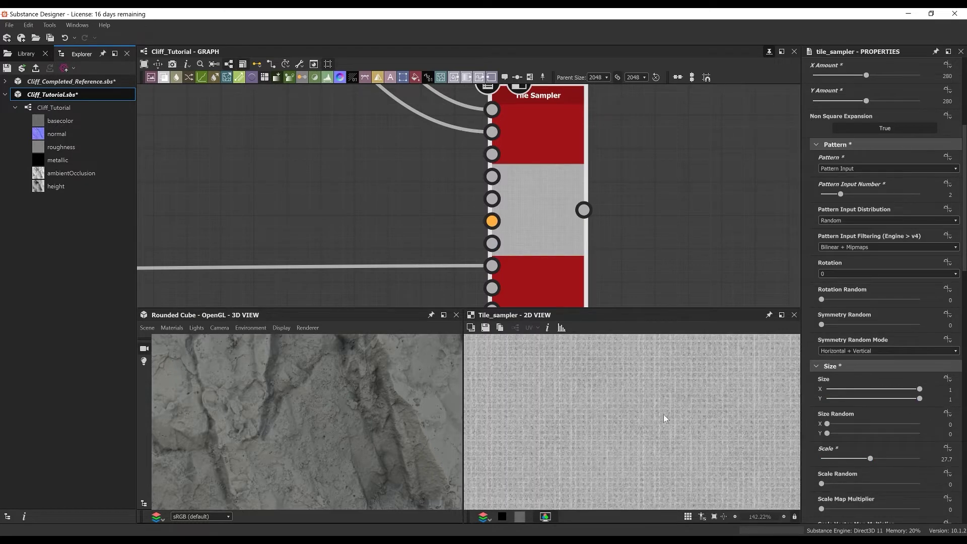
pyautogui.scroll(-2, 856, 423)
pyautogui.scroll(-1, 909, 382)
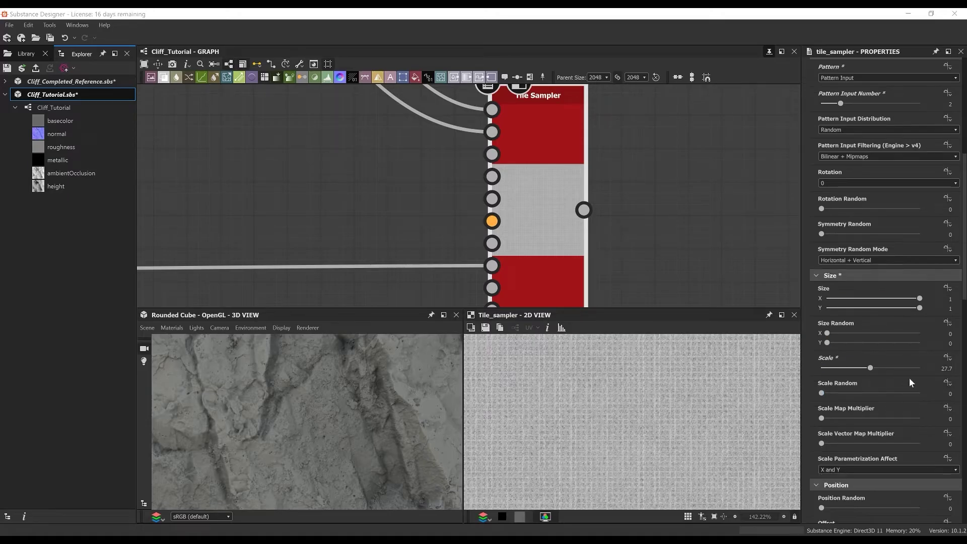
pyautogui.write('.45')
pyautogui.press('Return')
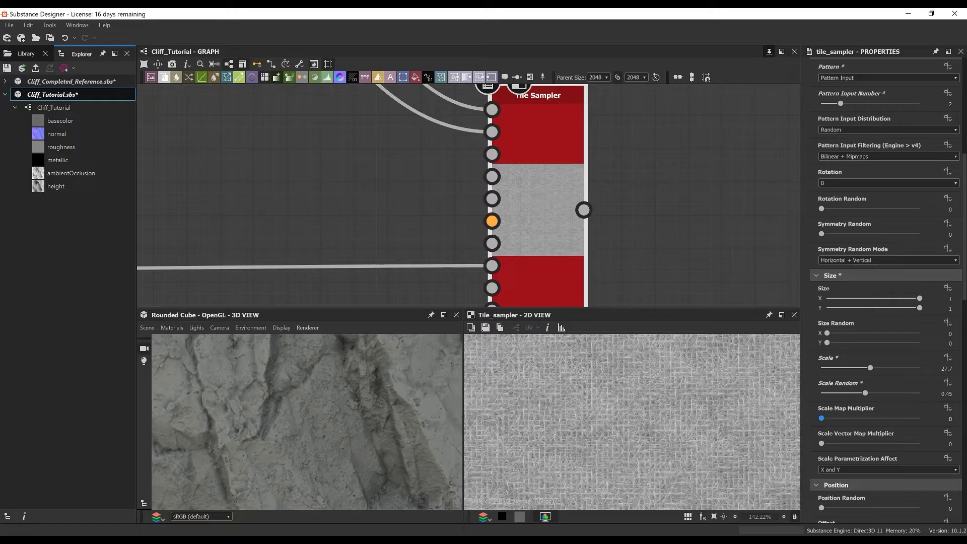
# Set the Tile Sampler's Position Random to 0.97.
pyautogui.scroll(-6, 915, 386)
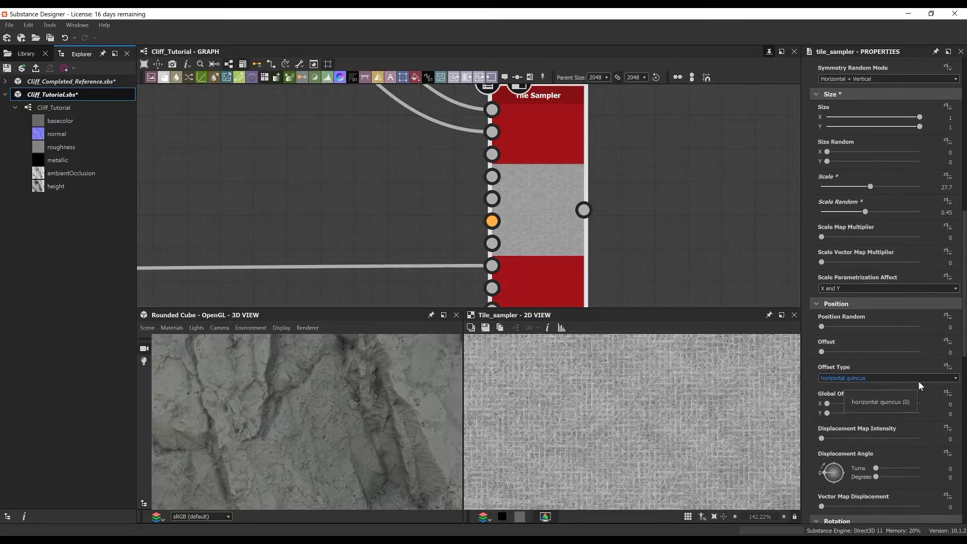
pyautogui.scroll(-3, 919, 378)
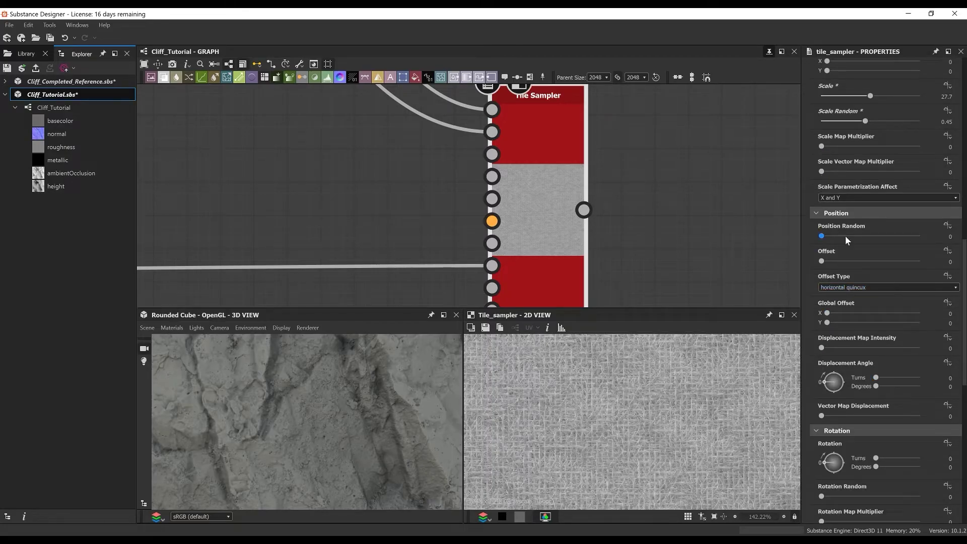
pyautogui.doubleClick(951, 236)
pyautogui.write('.97')
pyautogui.press('Return')
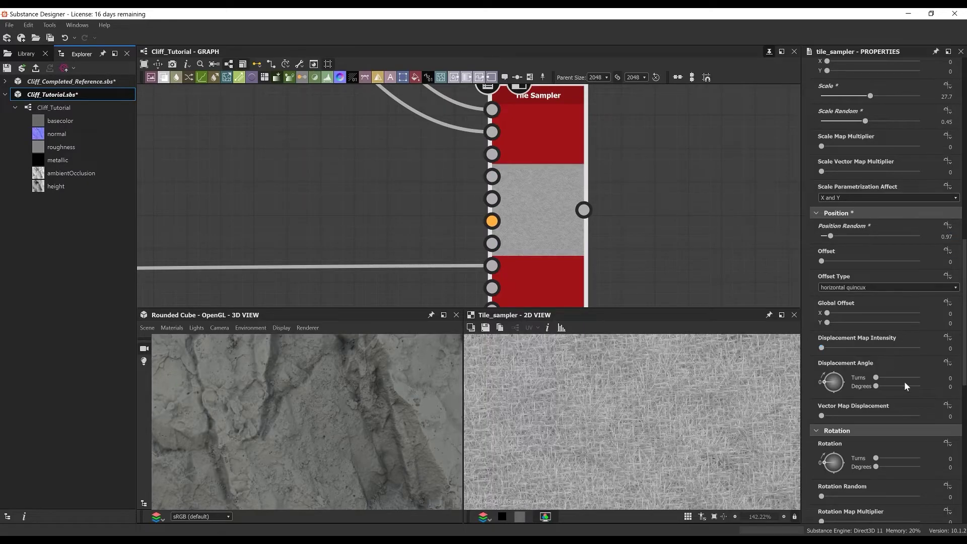
# Set the Tile Sampler's Rotation Random to 0.09.
pyautogui.scroll(-1, 905, 382)
pyautogui.doubleClick(951, 466)
pyautogui.write('0.0')
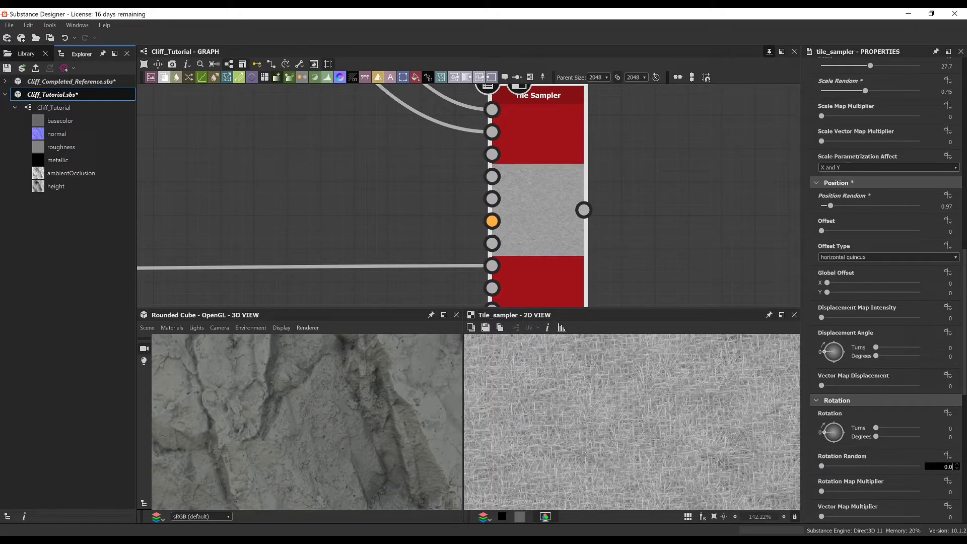
pyautogui.write('9')
pyautogui.press('Return')
# Raise the Tile Sampler's rotation Vector Map Multiplier to 1.
pyautogui.scroll(-1, 885, 469)
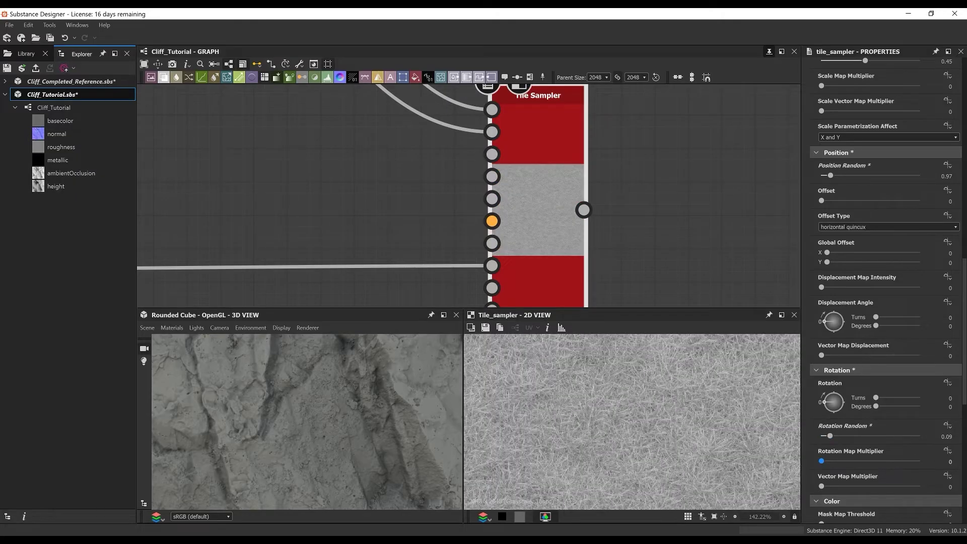
pyautogui.moveTo(822, 486); pyautogui.dragTo(939, 491)
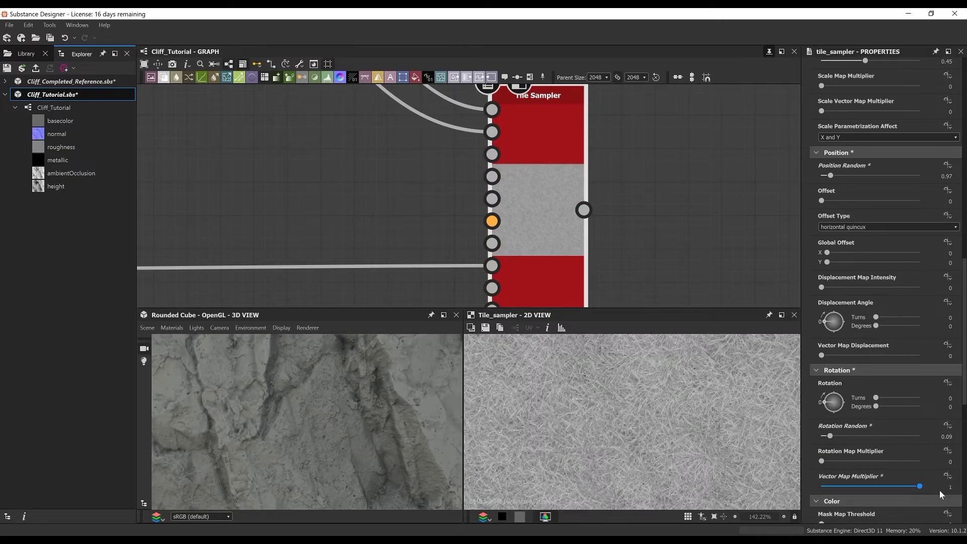
pyautogui.scroll(2, 670, 436)
pyautogui.scroll(-3, 669, 436)
pyautogui.scroll(-5, 886, 364)
pyautogui.scroll(-1, 892, 368)
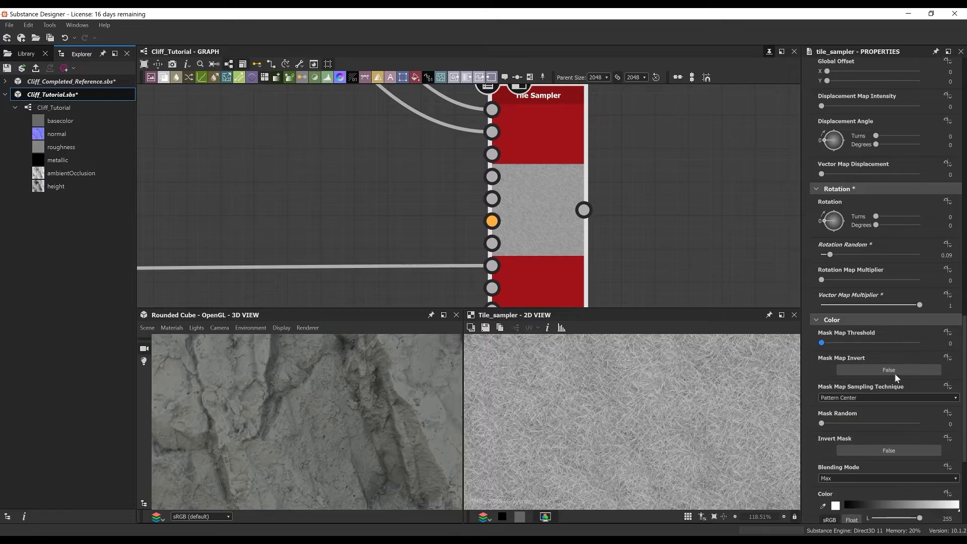
# Set the Tile Sampler's Mask Map Threshold to 0.48.
pyautogui.moveTo(821, 343); pyautogui.dragTo(869, 343)
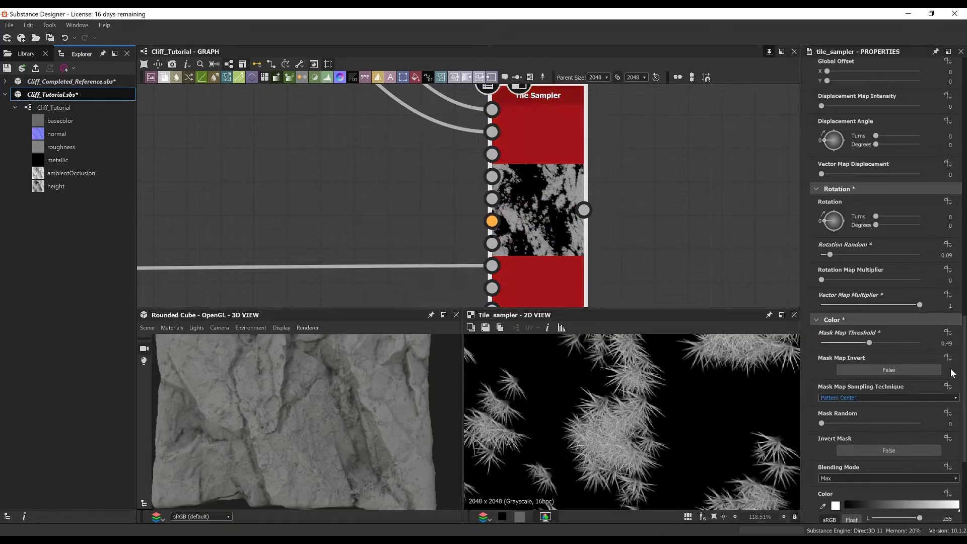
pyautogui.press('BackSpace')
pyautogui.write('8')
pyautogui.press('Return')
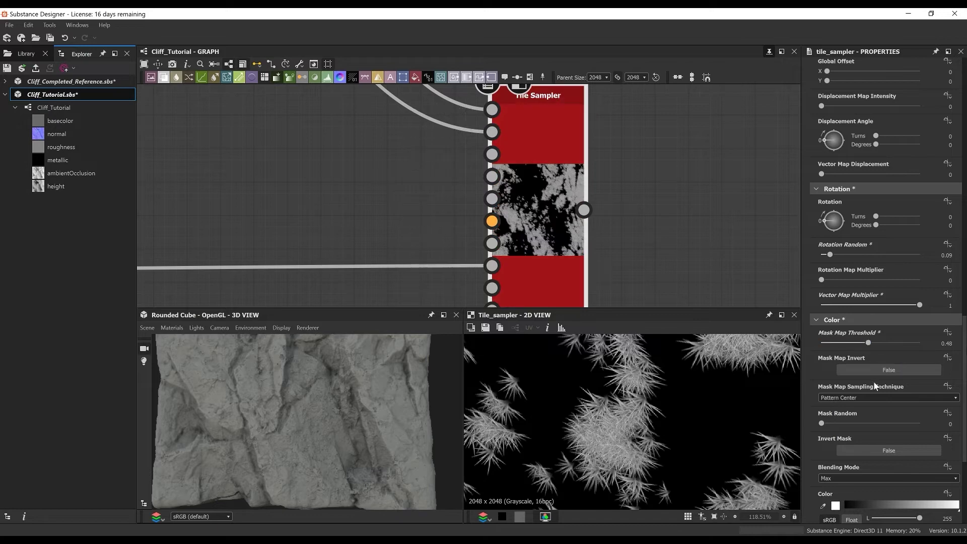
# Set the Tile Sampler's Color Random to 1.
pyautogui.scroll(-2, 874, 428)
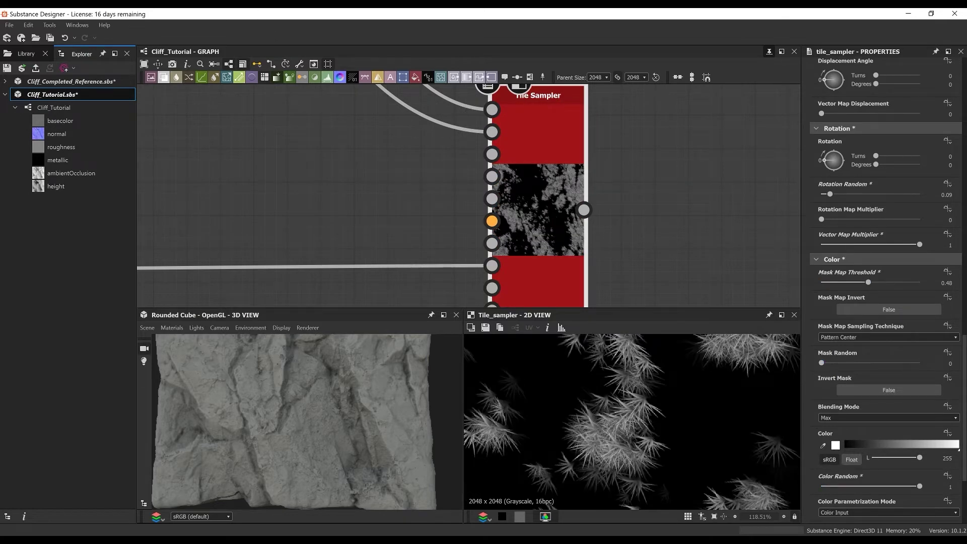
pyautogui.scroll(-3, 590, 165)
pyautogui.scroll(-5, 628, 401)
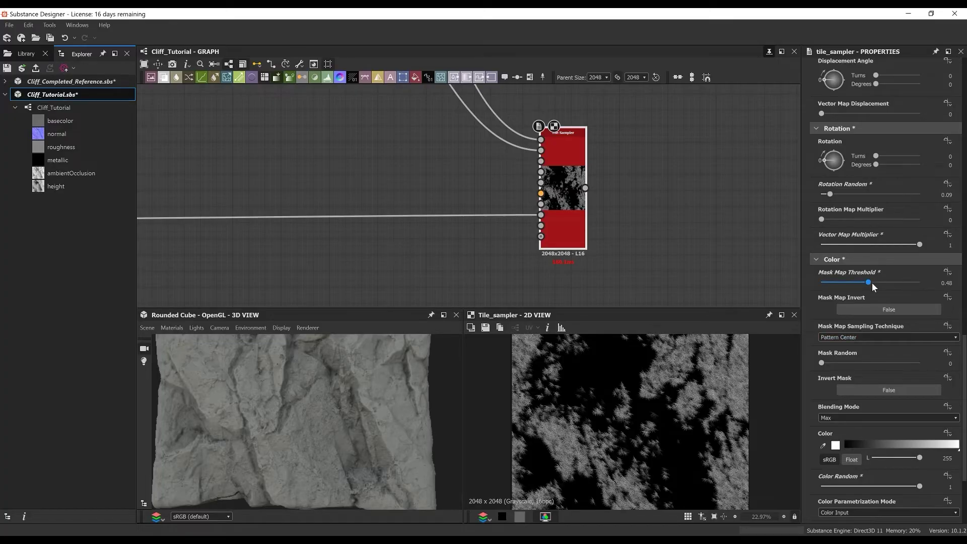
# Raise the Tile Sampler's Mask Map Threshold to 1 and check the moss coverage across the whole tile.
pyautogui.moveTo(872, 282); pyautogui.dragTo(923, 283)
pyautogui.scroll(-4, 684, 345)
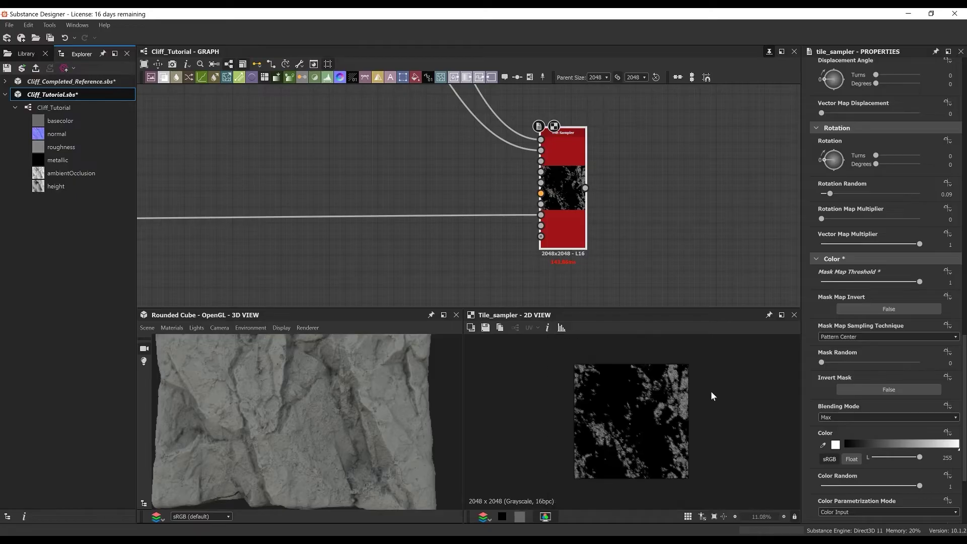
pyautogui.scroll(5, 665, 398)
pyautogui.scroll(-2, 648, 437)
pyautogui.moveTo(644, 468); pyautogui.dragTo(634, 442, button='middle')
pyautogui.scroll(-3, 602, 180)
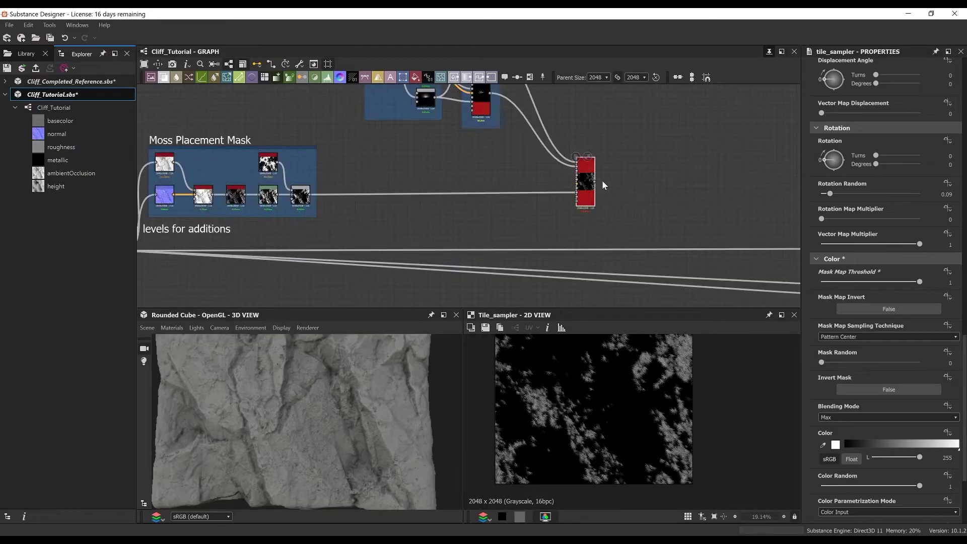
# Put the scattering Tile Sampler in a frame titled Moss and move the frame slightly up in the graph.
pyautogui.moveTo(593, 201); pyautogui.dragTo(588, 206)
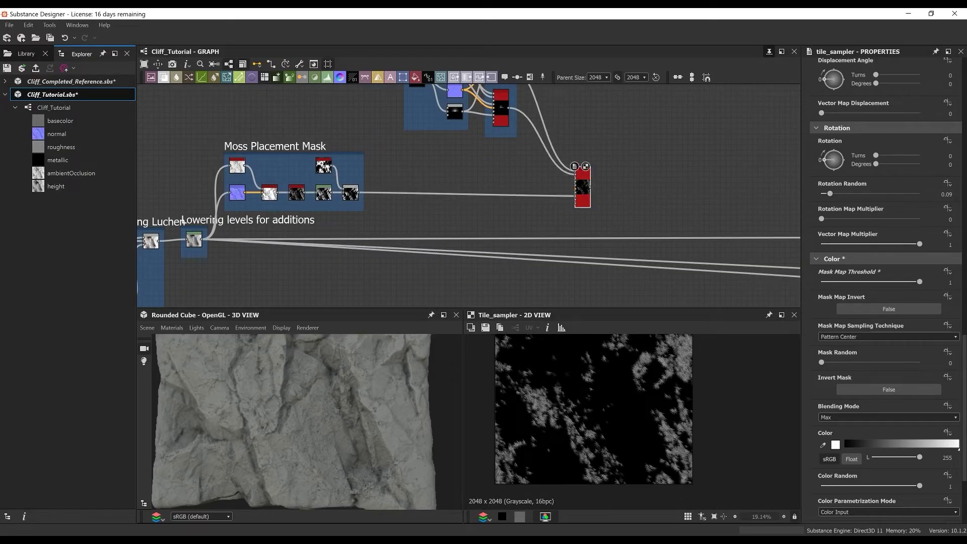
pyautogui.moveTo(537, 145); pyautogui.dragTo(638, 231)
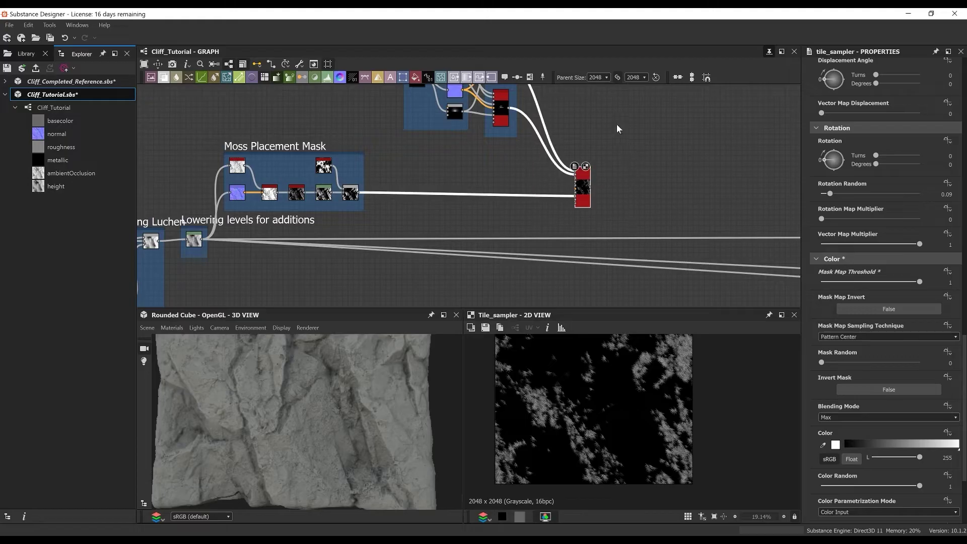
pyautogui.rightClick(618, 125)
pyautogui.click(639, 155)
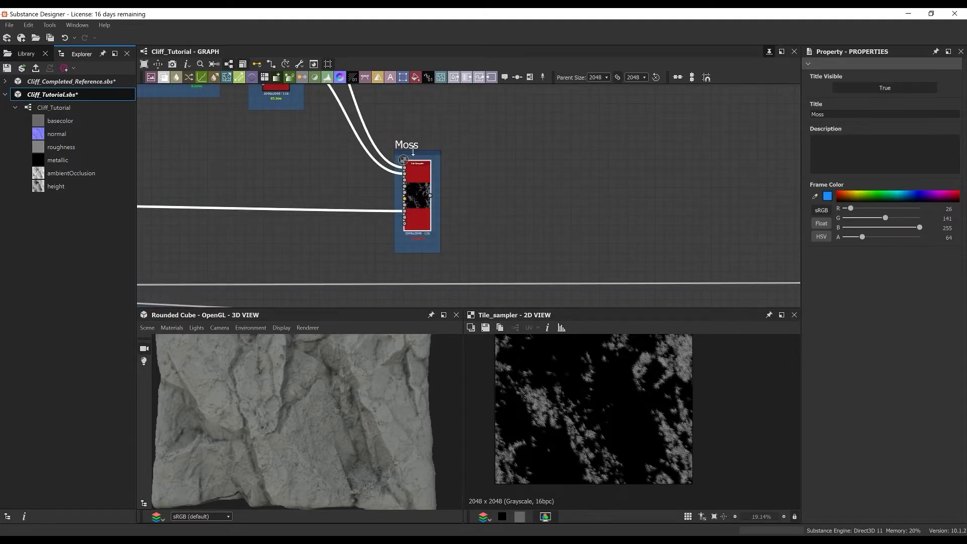
pyautogui.click(514, 157)
pyautogui.moveTo(515, 158); pyautogui.dragTo(514, 188, button='middle')
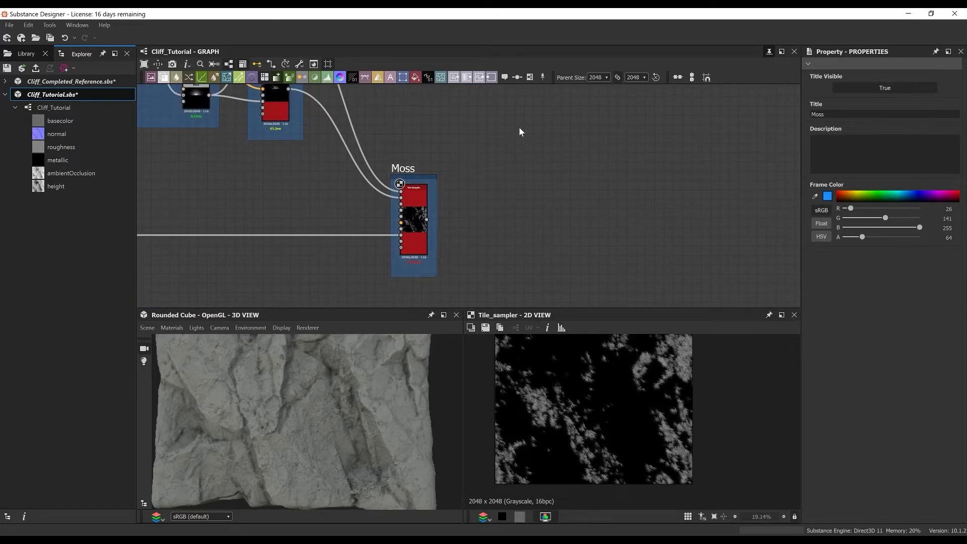
pyautogui.moveTo(519, 127); pyautogui.dragTo(493, 168, button='middle')
pyautogui.scroll(-2, 494, 168)
pyautogui.scroll(-1, 429, 215)
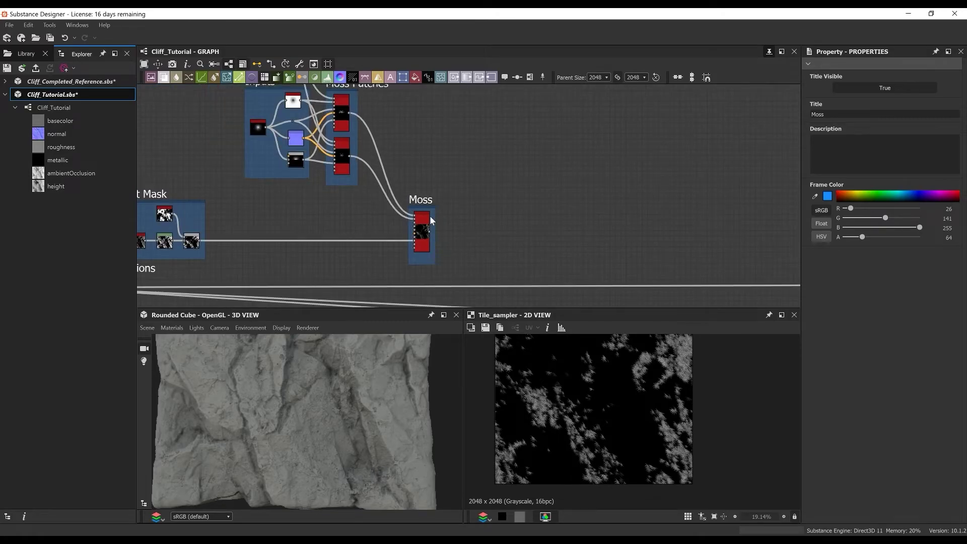
pyautogui.moveTo(427, 214); pyautogui.dragTo(424, 183)
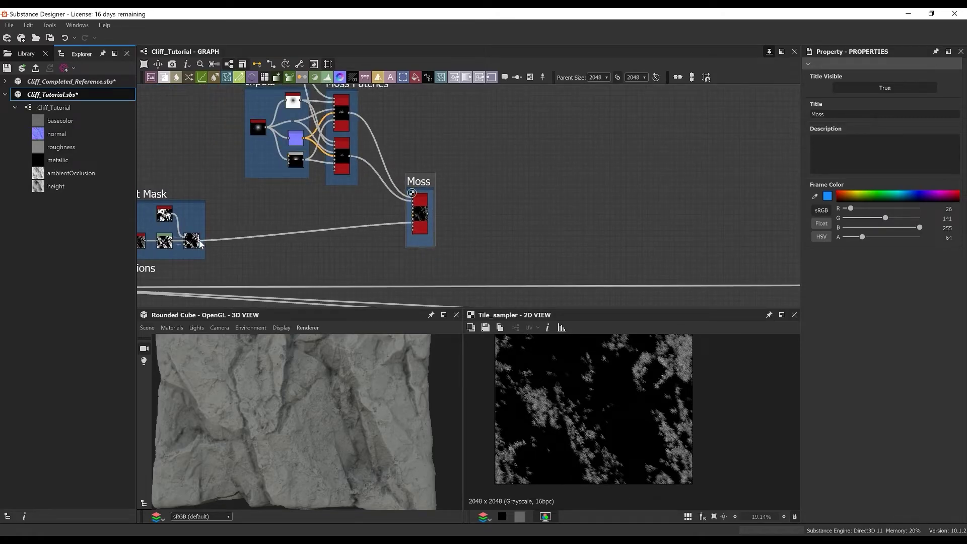
# Add a BnW Spots 3 noise node in the empty area beside the Moss frame.
pyautogui.moveTo(200, 242); pyautogui.dragTo(470, 175)
pyautogui.scroll(2, 472, 162)
pyautogui.write('bnw')
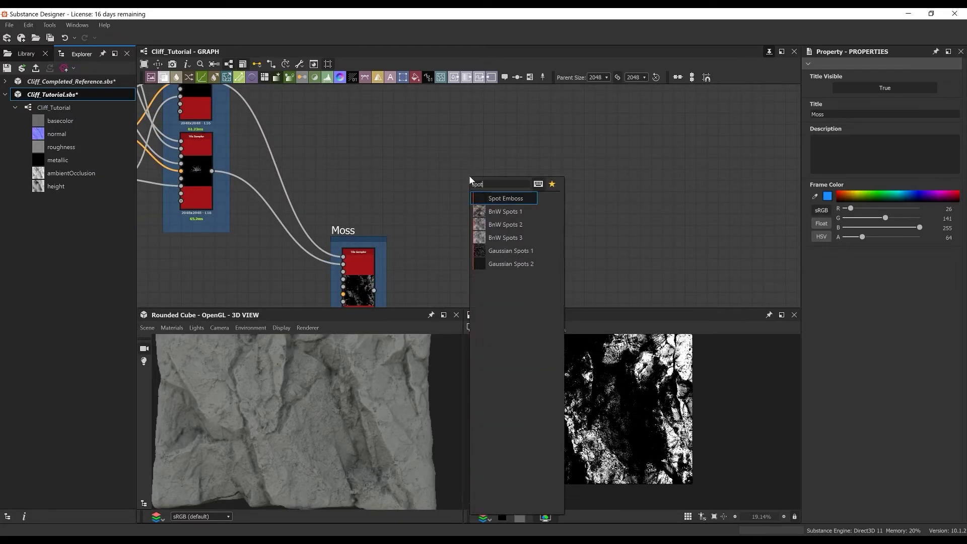
pyautogui.click(510, 234)
pyautogui.moveTo(464, 176); pyautogui.dragTo(453, 220)
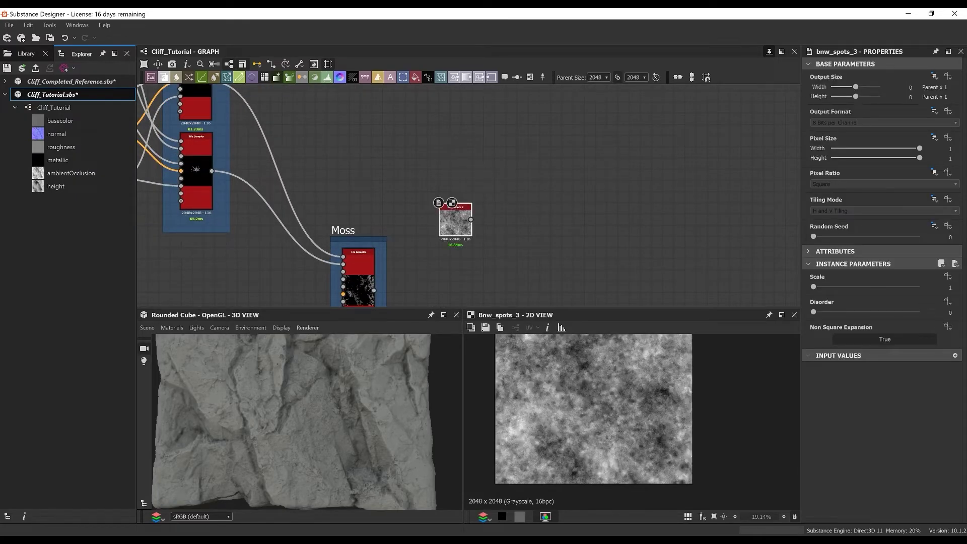
# Add a Highpass Grayscale node after BnW Spots 3 and set its Radius to 50.
pyautogui.press('space')
pyautogui.write('high')
pyautogui.press('Return')
pyautogui.click(951, 288)
pyautogui.write('50')
pyautogui.press('Return')
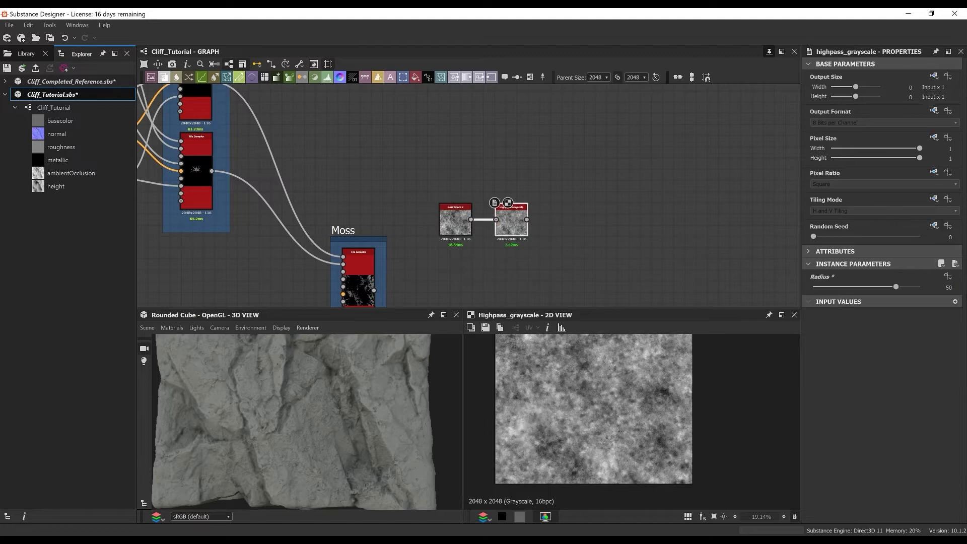
pyautogui.press('space')
pyautogui.write('hist')
pyautogui.press('Down')
pyautogui.press('Return')
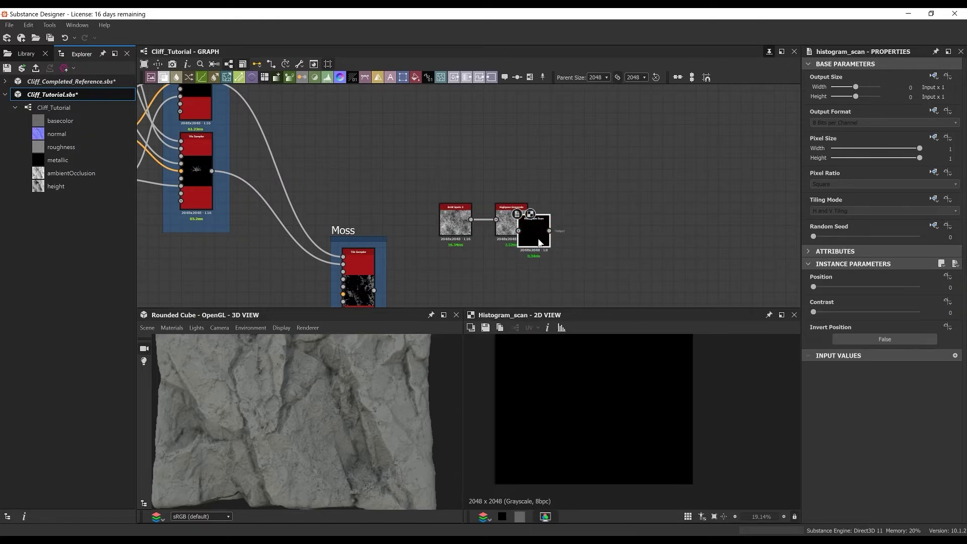
pyautogui.moveTo(541, 240); pyautogui.dragTo(579, 223)
pyautogui.press('Delete')
# Add a Histogram Range node after the Highpass Grayscale node.
pyautogui.doubleClick(514, 234)
pyautogui.press('space')
pyautogui.write('hist')
pyautogui.press('Down')
pyautogui.press('Up')
pyautogui.press('Return')
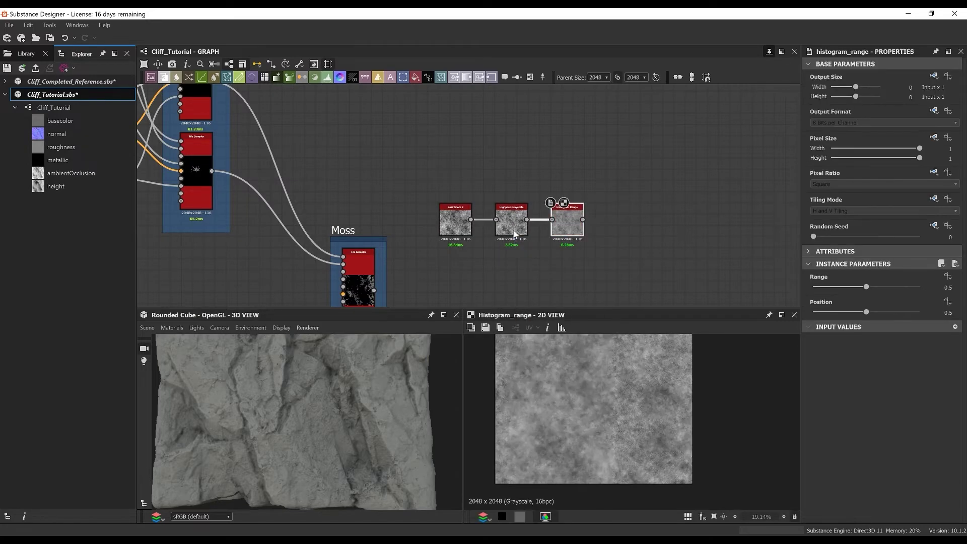
# Add a Slope Blur Grayscale node and feed both its Grayscale and Slope inputs from the Histogram Range node.
pyautogui.scroll(4, 563, 222)
pyautogui.press('space')
pyautogui.write('slope')
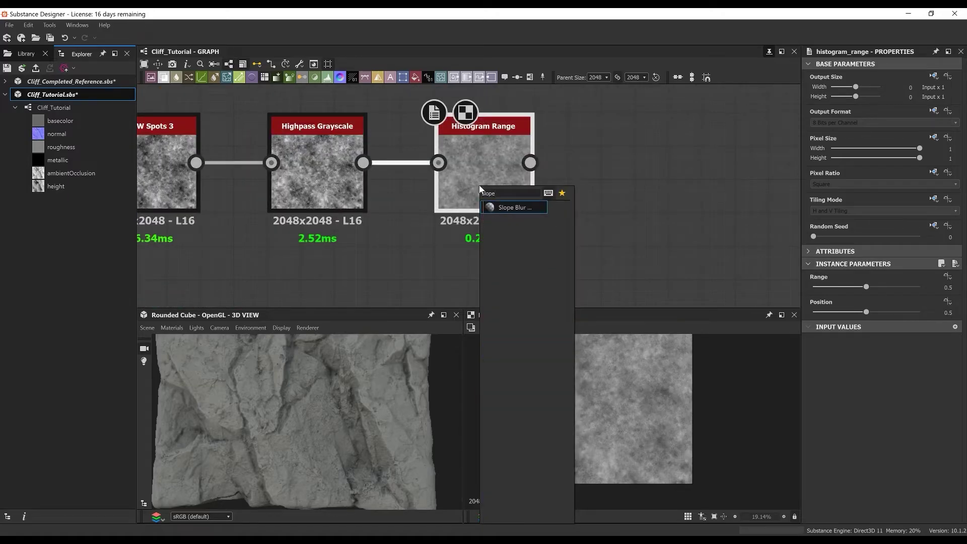
pyautogui.press('Return')
pyautogui.moveTo(531, 162); pyautogui.dragTo(606, 174)
pyautogui.scroll(-1, 503, 172)
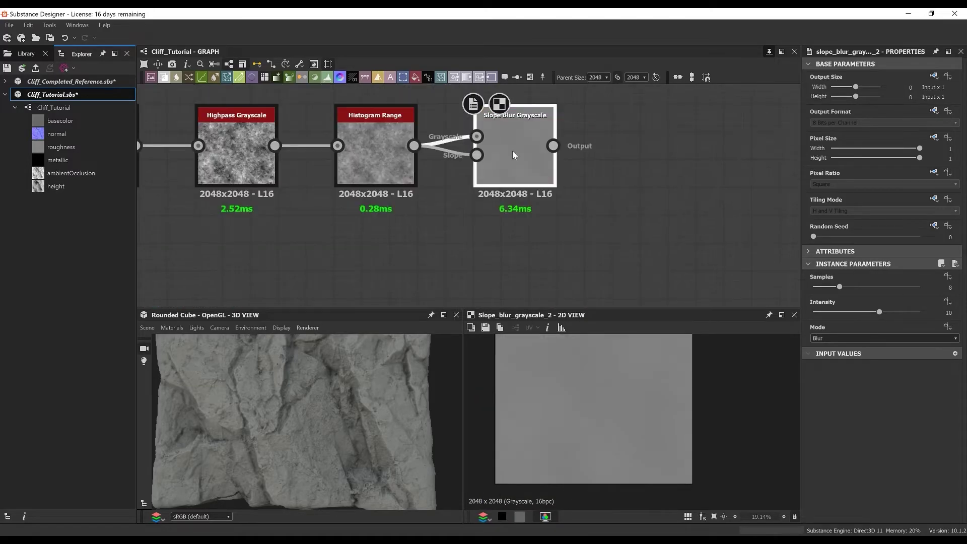
# Set the Slope Blur Grayscale's Samples to 32 and Intensity to 0.42.
pyautogui.write('32')
pyautogui.press('Tab')
pyautogui.write('0.42')
pyautogui.press('Return')
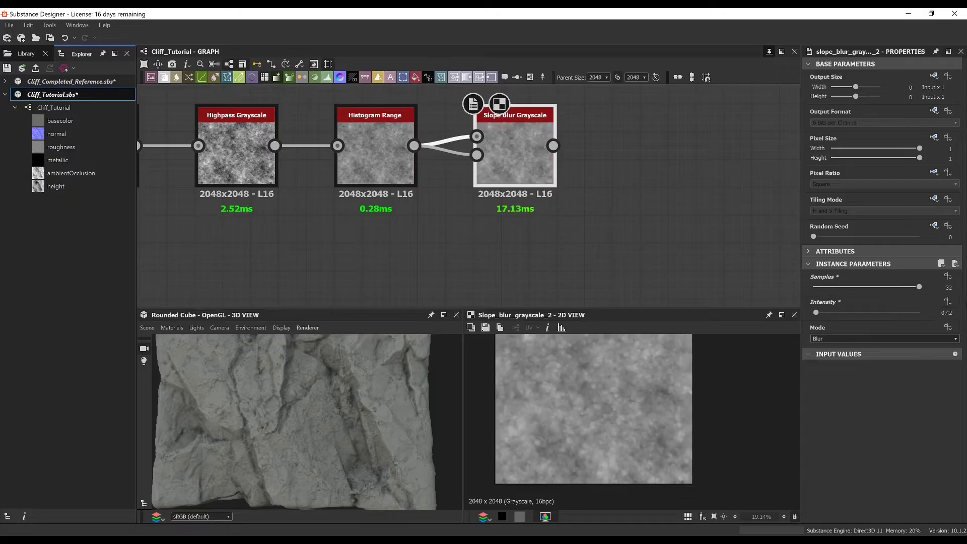
# Duplicate the Slope Blur Grayscale node below the original and set the copy's Intensity to 1.
pyautogui.hotkey('ctrl', 'd')
pyautogui.moveTo(512, 147); pyautogui.dragTo(518, 281)
pyautogui.moveTo(518, 281); pyautogui.dragTo(505, 206, button='middle')
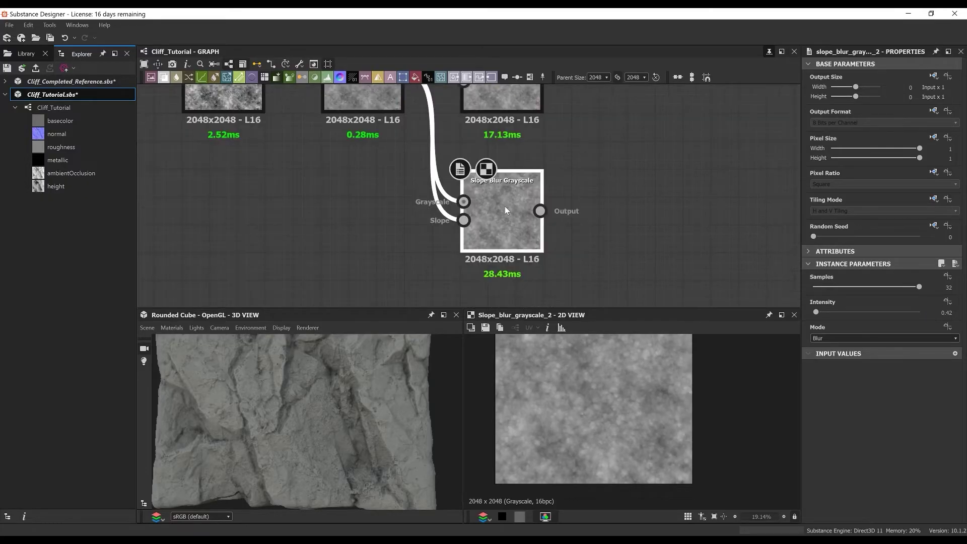
pyautogui.press('Tab')
pyautogui.write('1')
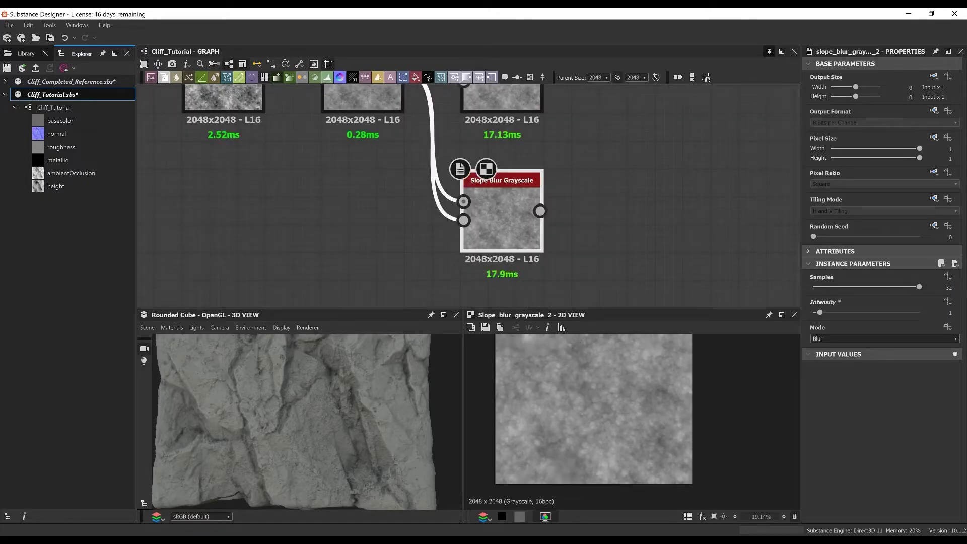
# Add another Slope Blur Grayscale after the duplicated one, with the duplicate feeding both its inputs.
pyautogui.scroll(-3, 556, 158)
pyautogui.press('space')
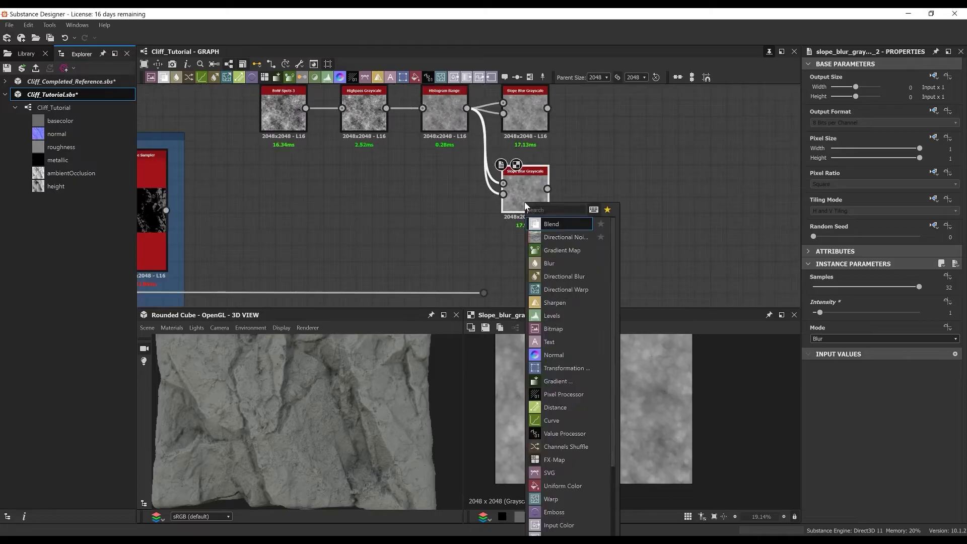
pyautogui.write('slope')
pyautogui.press('Return')
pyautogui.scroll(3, 588, 216)
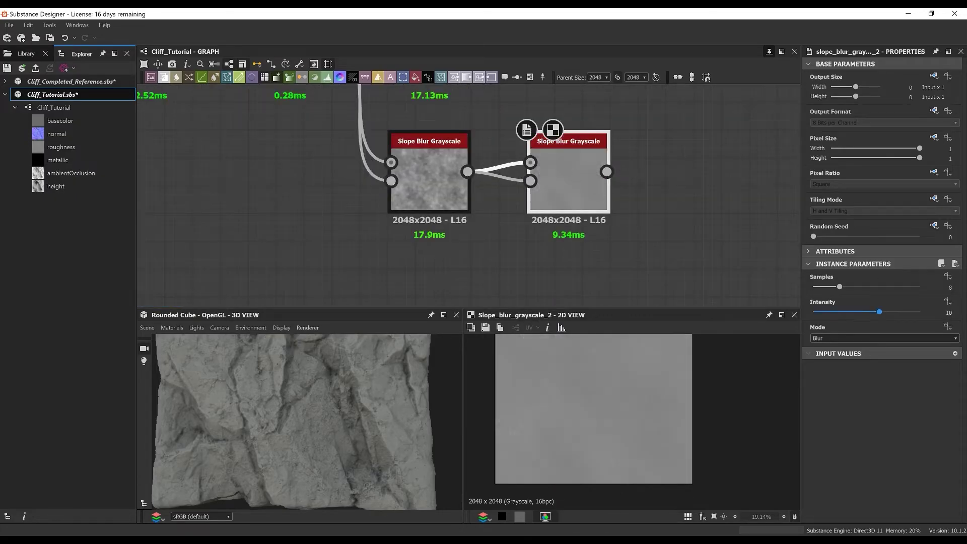
# Set the last Slope Blur Grayscale's Samples to 32 and Intensity to 5.59, keeping its Mode on Blur.
pyautogui.press('Tab')
pyautogui.write('5.59')
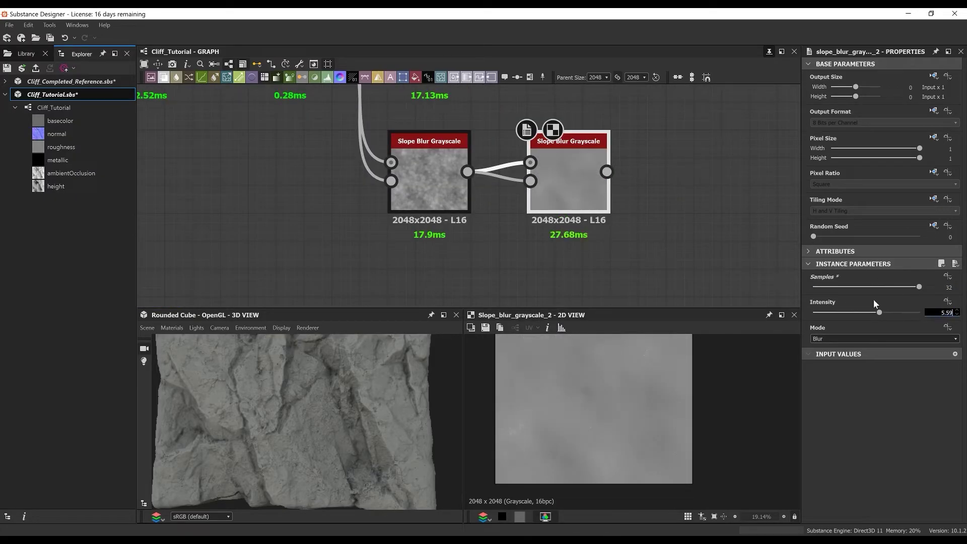
pyautogui.press('Return')
pyautogui.scroll(3, 606, 388)
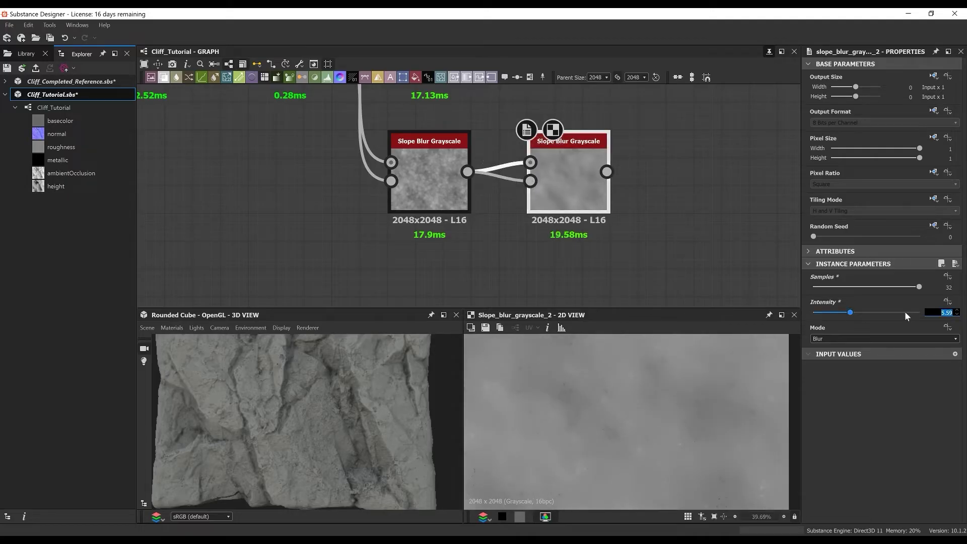
pyautogui.click(840, 339)
pyautogui.click(590, 177)
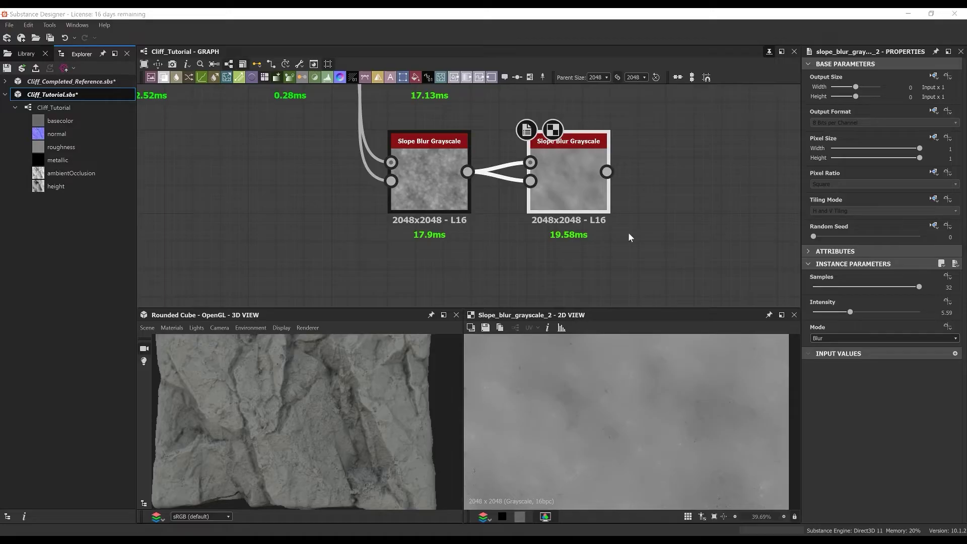
# Add a Blur HQ Grayscale node below the duplicated Slope Blur and feed it from the Histogram Range node.
pyautogui.press('space')
pyautogui.write('blur')
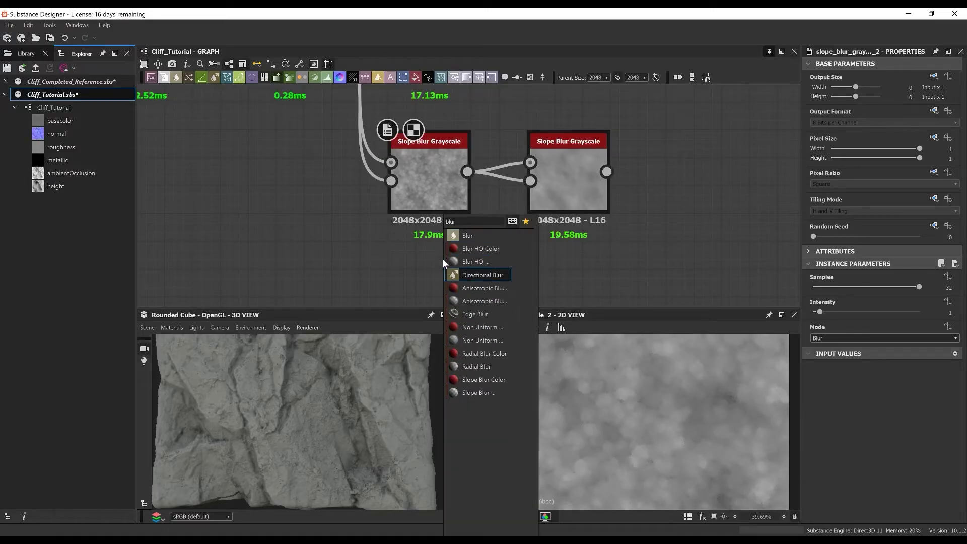
pyautogui.press('Up')
pyautogui.press('Return')
pyautogui.moveTo(417, 251); pyautogui.dragTo(421, 264)
pyautogui.scroll(-1, 423, 261)
pyautogui.click(423, 193)
pyautogui.scroll(-3, 416, 138)
pyautogui.moveTo(374, 100); pyautogui.dragTo(412, 210)
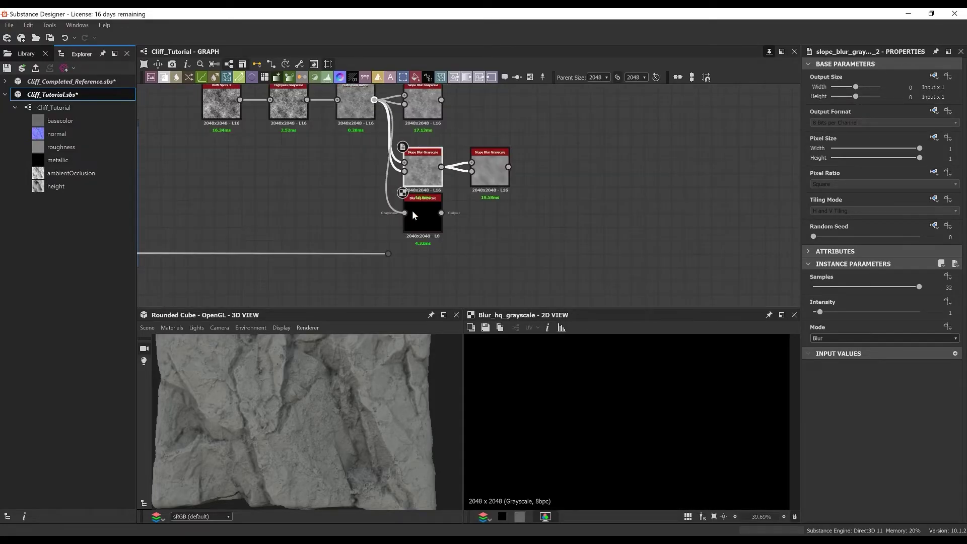
# Set the Blur HQ Grayscale's Intensity to 1.23 and Quality to 1.
pyautogui.scroll(3, 429, 219)
pyautogui.click(431, 221)
pyautogui.write('1.23')
pyautogui.press('Tab')
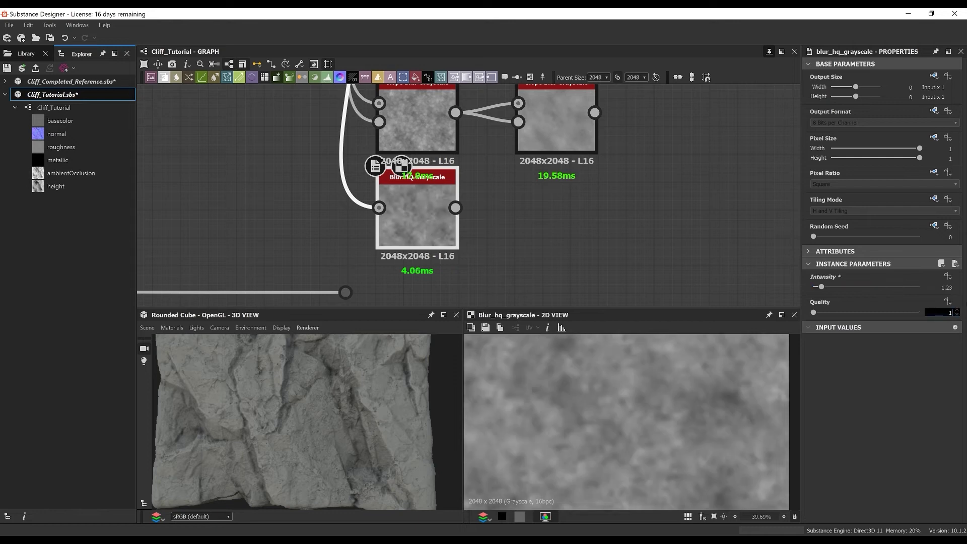
pyautogui.write('1')
pyautogui.press('Return')
# Feed both inputs of the last Slope Blur from Blur HQ Grayscale, delete the duplicated Slope Blur, and align Blur HQ in its place.
pyautogui.moveTo(519, 104); pyautogui.dragTo(457, 208)
pyautogui.click(432, 125)
pyautogui.moveTo(519, 122); pyautogui.dragTo(415, 139)
pyautogui.press('Delete')
pyautogui.moveTo(426, 122); pyautogui.dragTo(417, 188, button='middle')
pyautogui.moveTo(417, 188); pyautogui.dragTo(417, 161)
pyautogui.scroll(-1, 467, 189)
# Add a Blend node beside the lower Slope Blur Grayscale and connect that Slope Blur to its Background input.
pyautogui.moveTo(559, 177); pyautogui.dragTo(365, 225, button='middle')
pyautogui.doubleClick(468, 190)
pyautogui.scroll(-2, 473, 187)
pyautogui.click(478, 183)
pyautogui.press('space')
pyautogui.click(496, 209)
pyautogui.scroll(2, 400, 221)
pyautogui.moveTo(367, 225); pyautogui.dragTo(488, 155)
pyautogui.moveTo(508, 166); pyautogui.dragTo(472, 236)
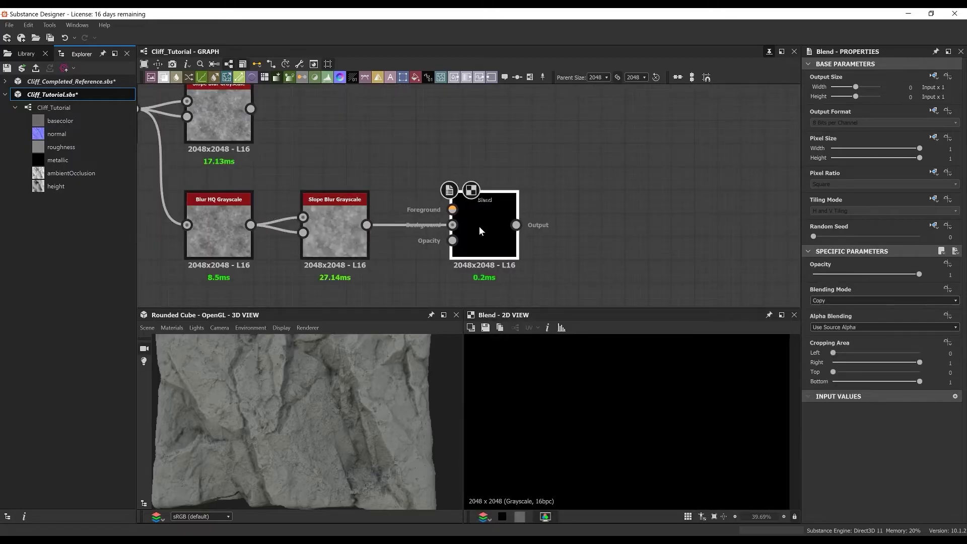
# Connect the upper Slope Blur Grayscale to the Blend's Foreground, and set its Opacity to 0.44 and Blending Mode to Add Sub.
pyautogui.moveTo(250, 109); pyautogui.dragTo(452, 209)
pyautogui.moveTo(484, 227); pyautogui.dragTo(477, 188, button='middle')
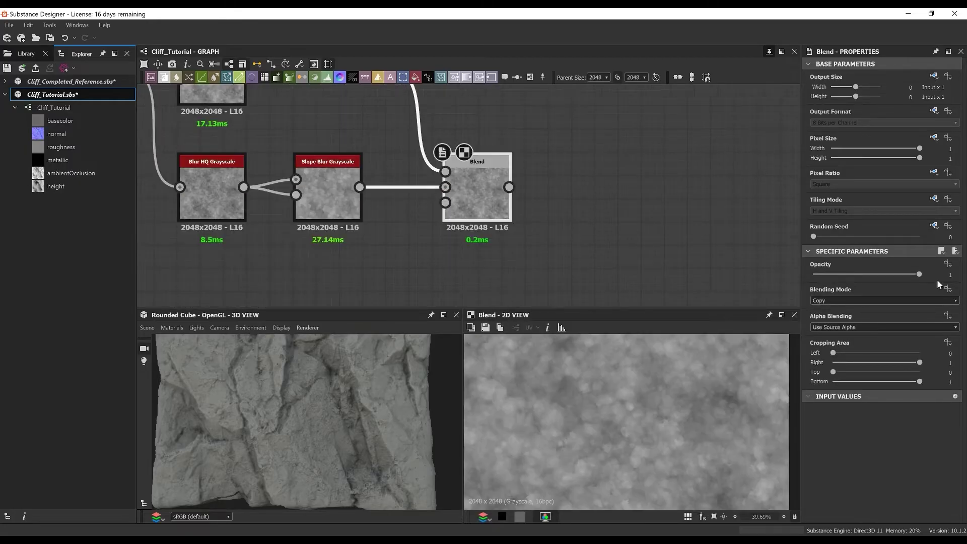
pyautogui.write('.44')
pyautogui.click(857, 301)
pyautogui.click(857, 338)
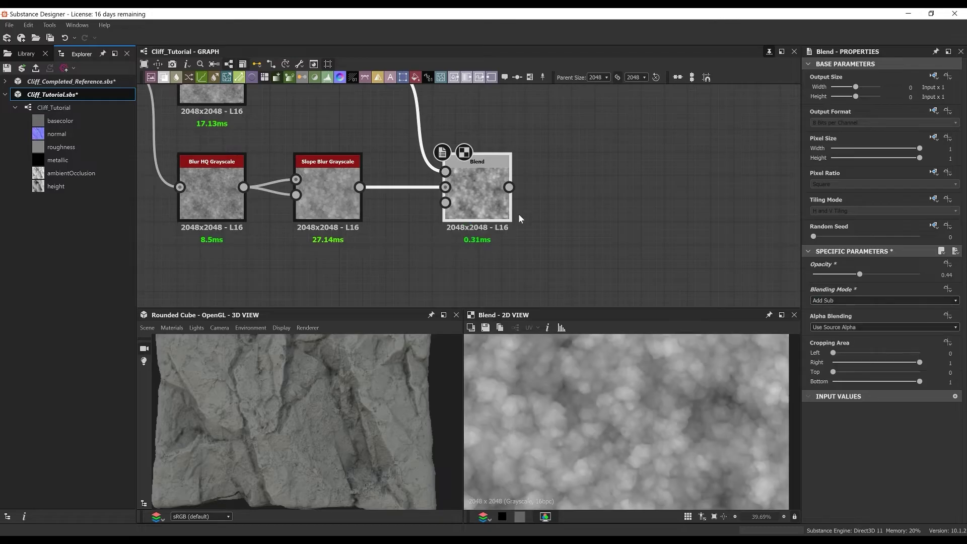
# Add another Blend node below and beyond the end of the blurred noise network.
pyautogui.scroll(-5, 541, 151)
pyautogui.press('space')
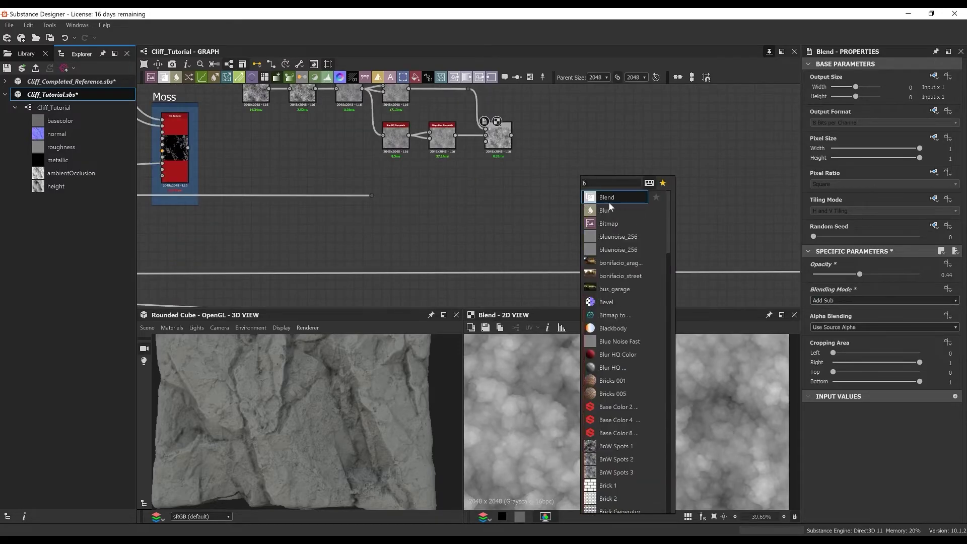
pyautogui.click(596, 214)
pyautogui.scroll(-1, 597, 215)
pyautogui.moveTo(598, 215); pyautogui.dragTo(615, 247, button='middle')
# Align the noise network's final Blend and enclose the network in a frame titled "Moss Undulation".
pyautogui.moveTo(335, 134); pyautogui.dragTo(567, 231)
pyautogui.moveTo(553, 215); pyautogui.dragTo(550, 191)
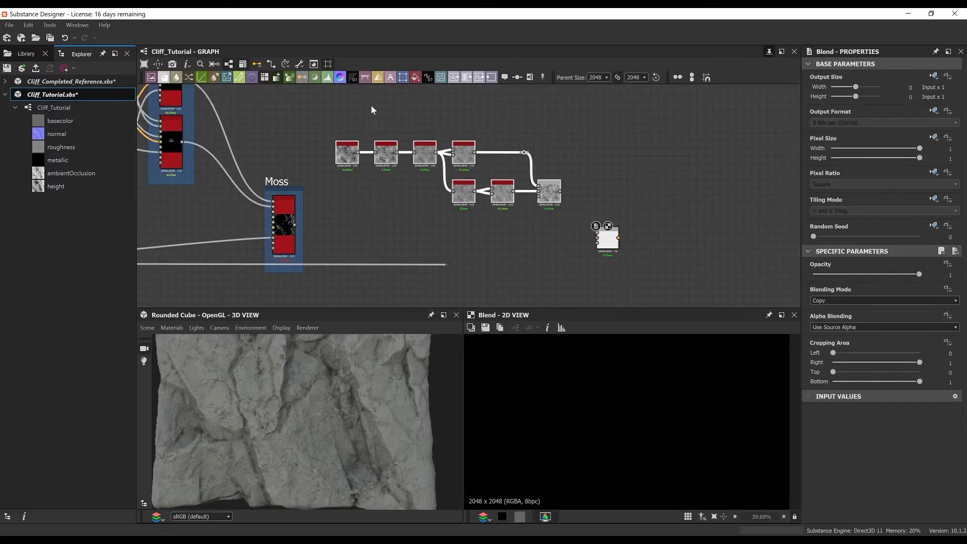
pyautogui.press('space')
pyautogui.write('frame')
pyautogui.press('Return')
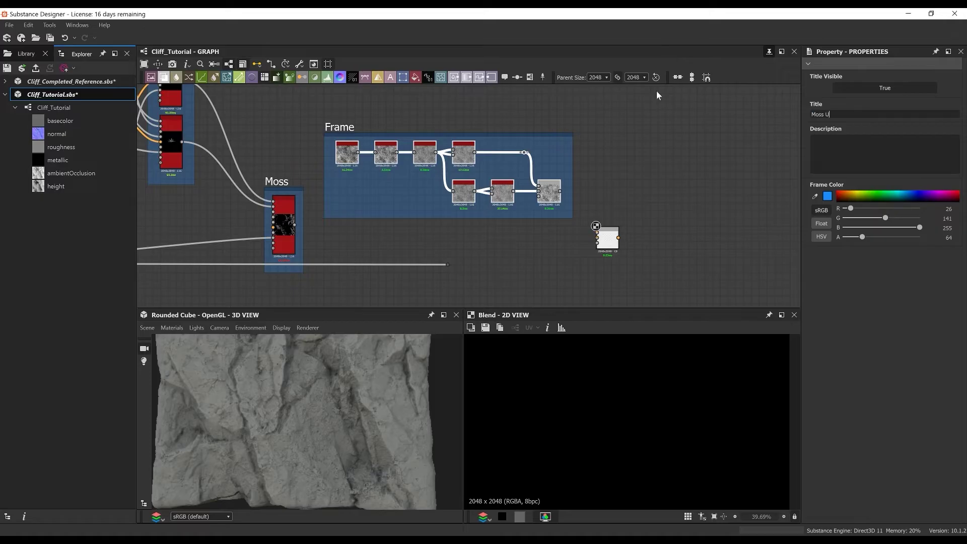
pyautogui.write('Moss Undulation')
pyautogui.press('Return')
# Connect the Moss Undulation result to the new Blend's Foreground, the Moss node to Background, and the placement mask to Opacity.
pyautogui.scroll(3, 558, 183)
pyautogui.moveTo(557, 182); pyautogui.dragTo(483, 132, button='middle')
pyautogui.moveTo(490, 145); pyautogui.dragTo(555, 215)
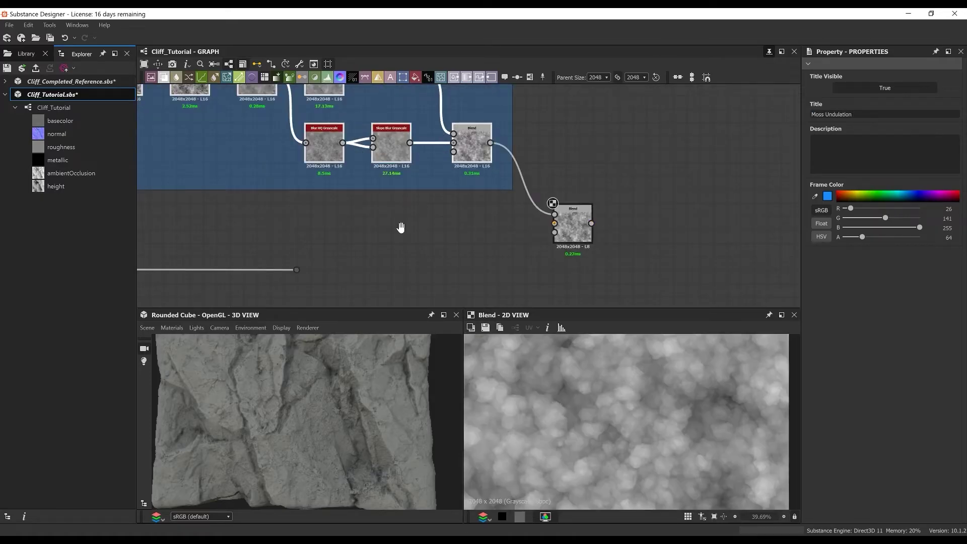
pyautogui.moveTo(402, 229); pyautogui.dragTo(517, 221, button='middle')
pyautogui.moveTo(146, 196); pyautogui.dragTo(669, 217)
pyautogui.moveTo(411, 264); pyautogui.dragTo(690, 262)
# Add a Dot on the Moss link near the Blend and delete the Dot on the placement mask link.
pyautogui.doubleClick(499, 237)
pyautogui.moveTo(499, 237); pyautogui.dragTo(606, 211)
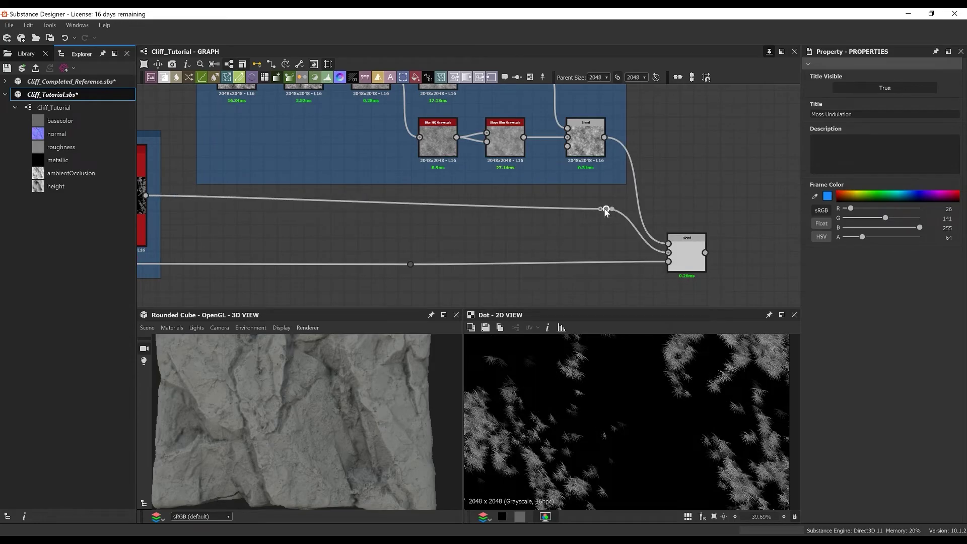
pyautogui.click(411, 265)
pyautogui.press('BackSpace')
# Set the moss Blend's Blending Mode to Add Sub and its Opacity to 0.95.
pyautogui.doubleClick(685, 259)
pyautogui.moveTo(685, 260); pyautogui.dragTo(564, 203, button='middle')
pyautogui.scroll(4, 563, 203)
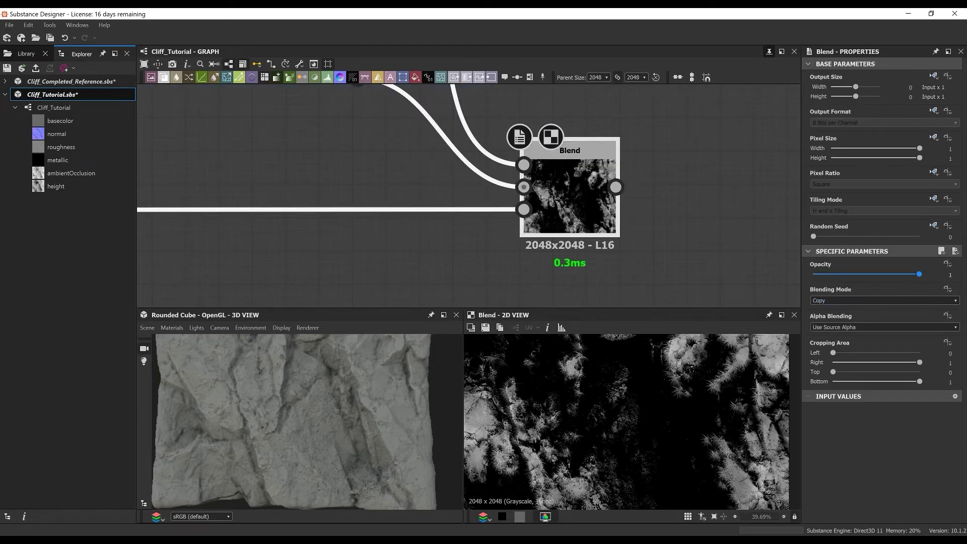
pyautogui.click(862, 301)
pyautogui.click(842, 323)
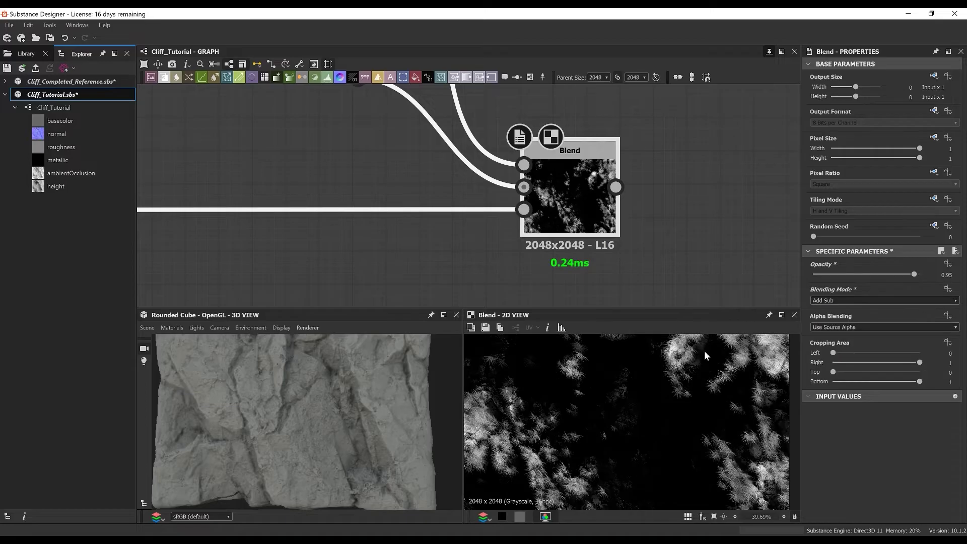
# Enlarge the Moss Undulation frame so that it encloses the moss Blend node.
pyautogui.scroll(-5, 517, 165)
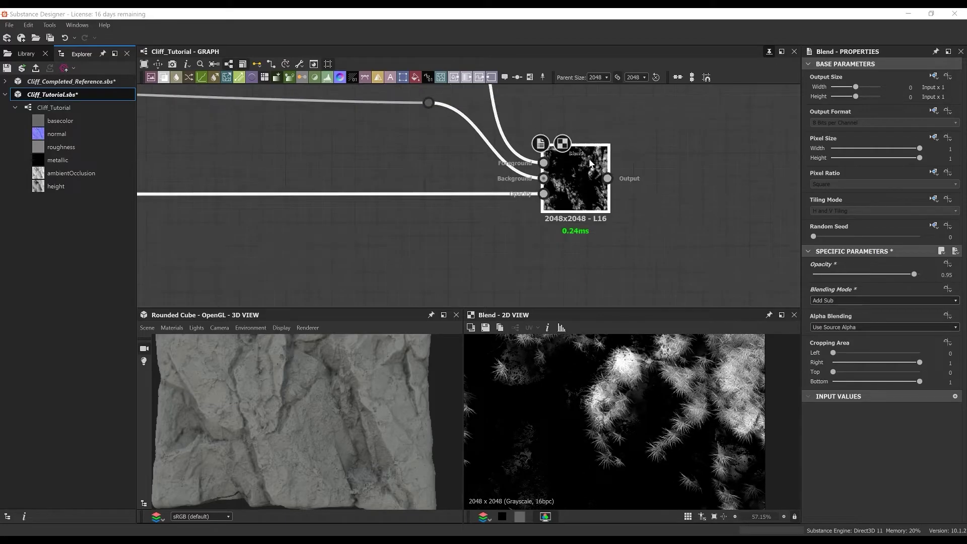
pyautogui.moveTo(506, 130); pyautogui.dragTo(512, 134)
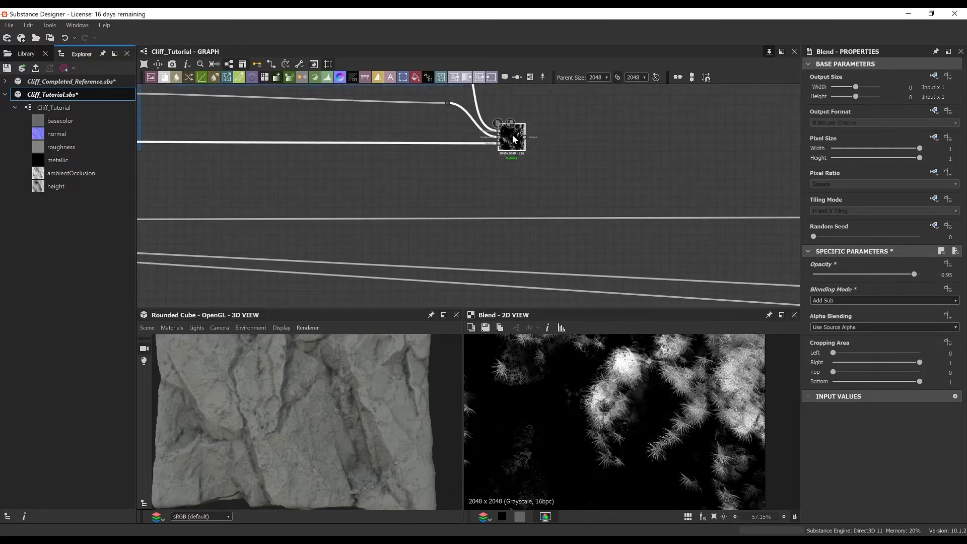
pyautogui.scroll(-1, 512, 135)
pyautogui.moveTo(512, 134); pyautogui.dragTo(549, 188, button='middle')
pyautogui.moveTo(488, 170); pyautogui.dragTo(489, 204)
pyautogui.moveTo(510, 106); pyautogui.dragTo(579, 112)
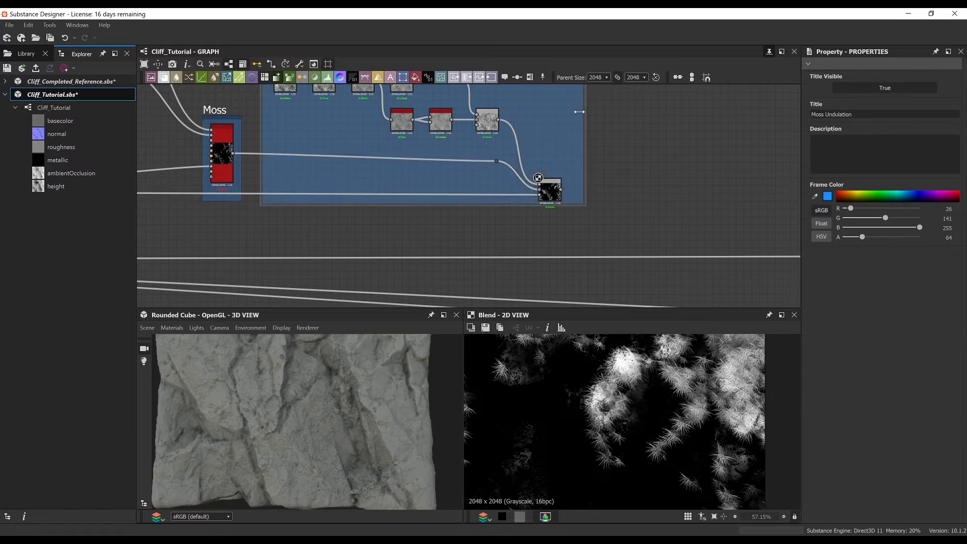
# Add a Histogram Scan node below the Moss Undulation frame and feed it from the moss Blend.
pyautogui.scroll(3, 588, 236)
pyautogui.scroll(-1, 562, 220)
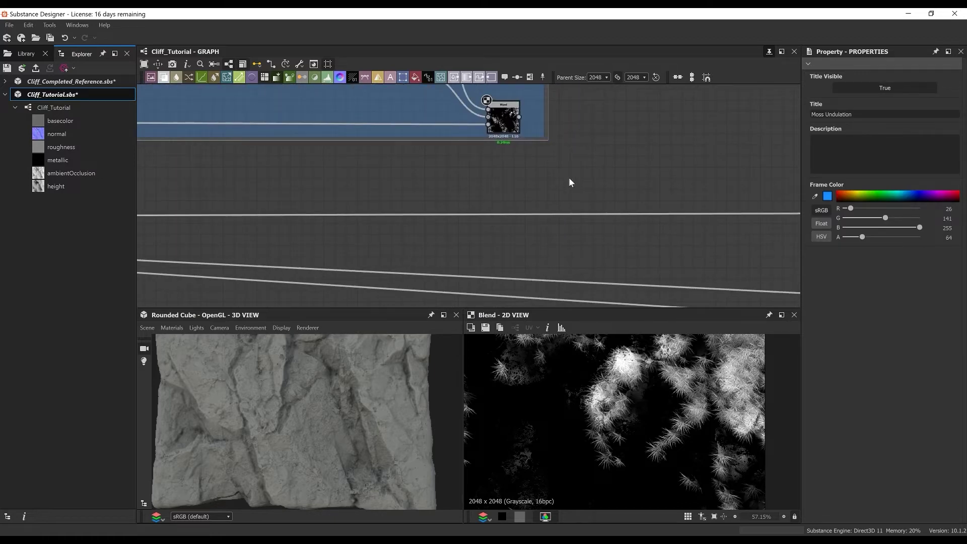
pyautogui.press('space')
pyautogui.write('hist')
pyautogui.press('Down')
pyautogui.press('Return')
pyautogui.moveTo(564, 178); pyautogui.dragTo(504, 232)
pyautogui.moveTo(519, 117); pyautogui.dragTo(517, 243)
# Set the Histogram Scan's Position to 0.84 and Contrast to 1.
pyautogui.click(951, 287)
pyautogui.press('Tab')
pyautogui.write('1')
pyautogui.press('Return')
# Add a Blend node above and beyond the Histogram Scan.
pyautogui.moveTo(522, 186); pyautogui.dragTo(450, 187, button='middle')
pyautogui.press('space')
pyautogui.write('bl')
pyautogui.press('Return')
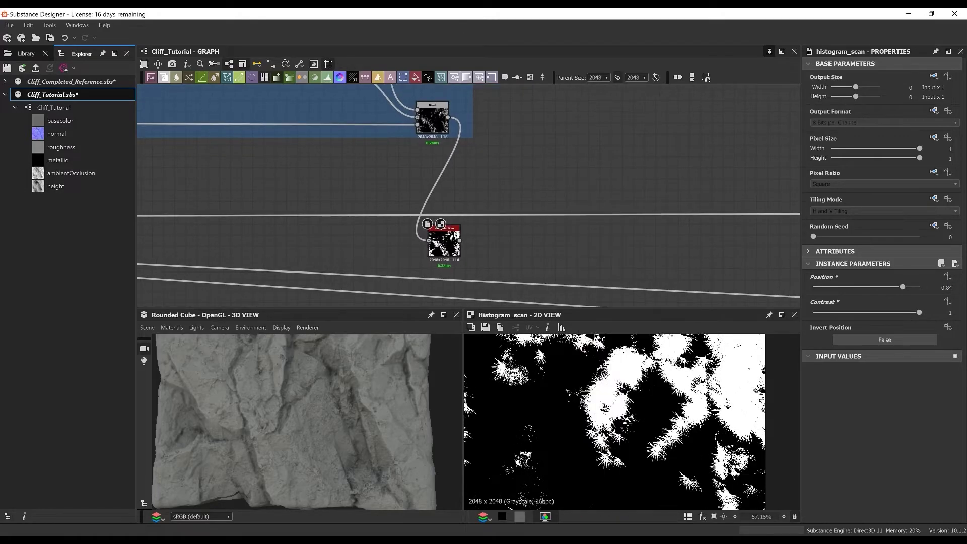
pyautogui.scroll(-2, 510, 162)
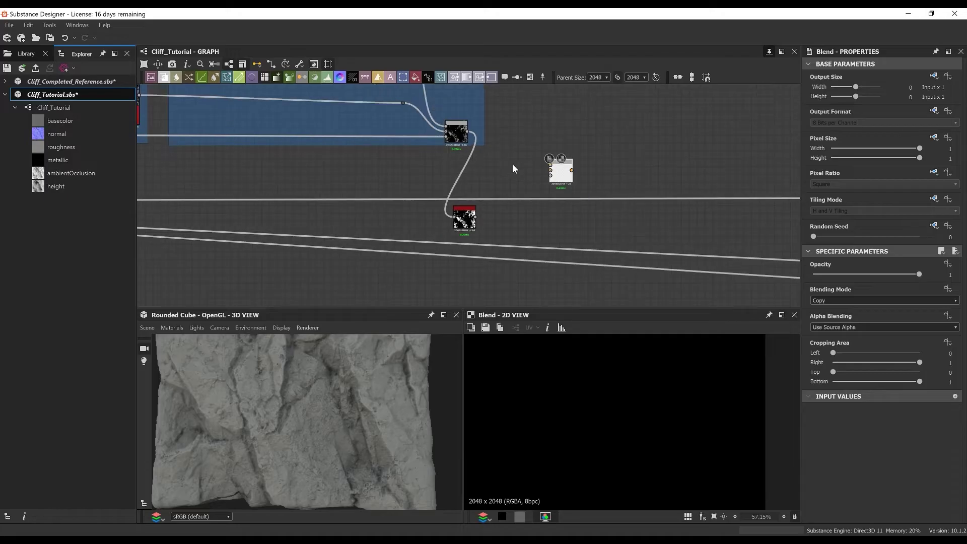
# Connect the existing cliff height output to the Background input of the new Blend.
pyautogui.moveTo(183, 151); pyautogui.dragTo(435, 174, button='middle')
pyautogui.moveTo(353, 204); pyautogui.dragTo(622, 219, button='middle')
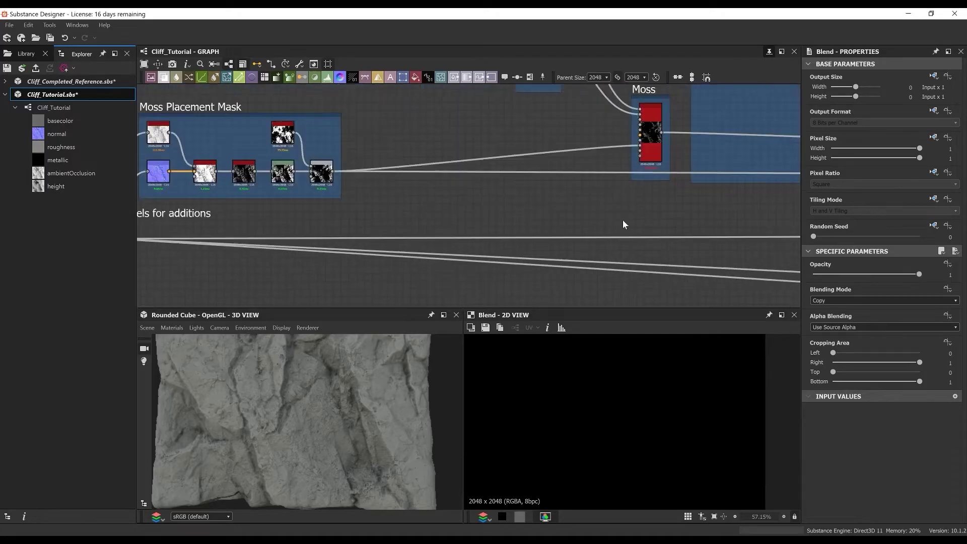
pyautogui.moveTo(290, 192); pyautogui.dragTo(552, 195, button='middle')
pyautogui.moveTo(470, 256); pyautogui.dragTo(378, 217, button='middle')
pyautogui.moveTo(574, 196); pyautogui.dragTo(262, 183, button='middle')
pyautogui.moveTo(564, 208); pyautogui.dragTo(247, 192, button='middle')
pyautogui.click(606, 140)
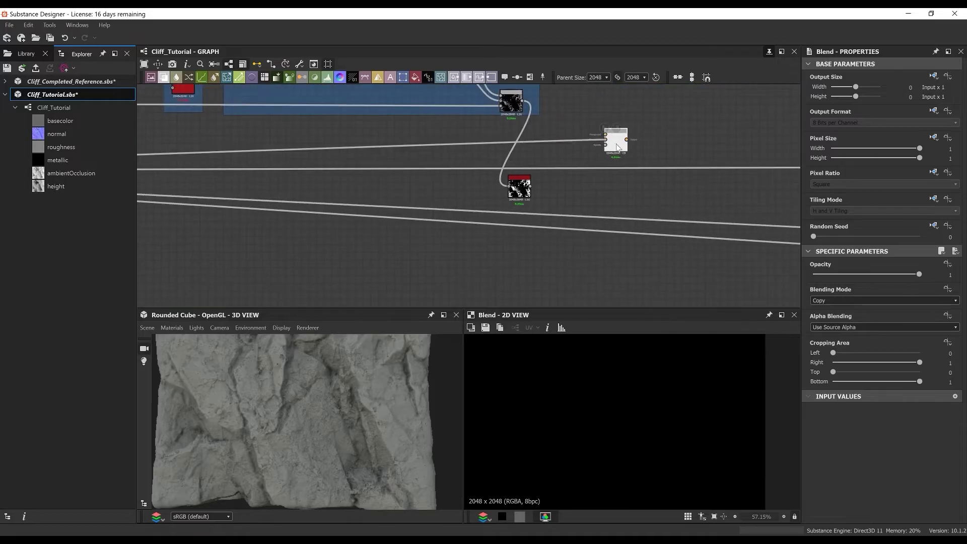
pyautogui.moveTo(618, 145)
pyautogui.mouseDown()
pyautogui.moveTo(617, 183)
pyautogui.moveTo(610, 139)
pyautogui.mouseUp()
pyautogui.scroll(3, 617, 175)
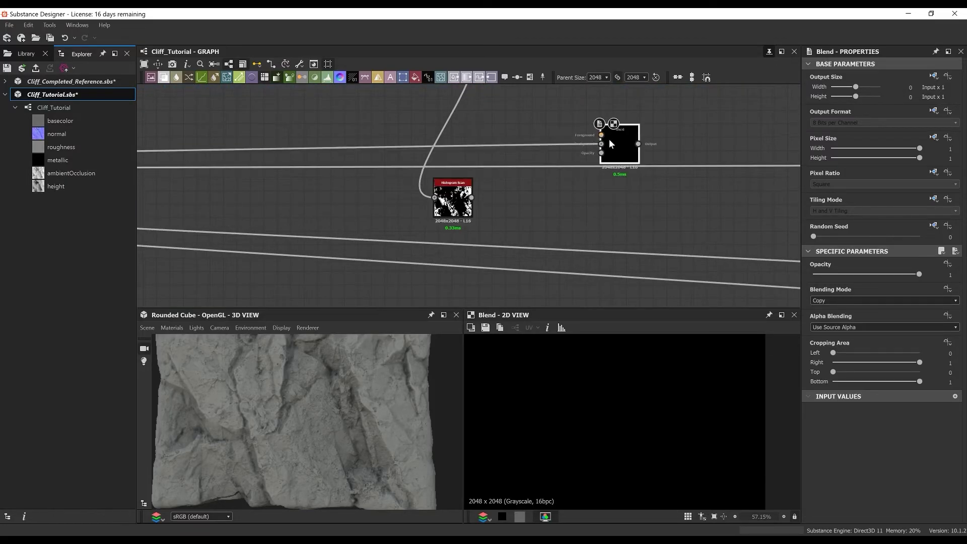
# Add a Blur HQ Grayscale node before the new Blend and feed it from the cliff height output.
pyautogui.moveTo(609, 140); pyautogui.dragTo(611, 181, button='middle')
pyautogui.click(512, 135)
pyautogui.press('space')
pyautogui.write('blur h')
pyautogui.press('Return')
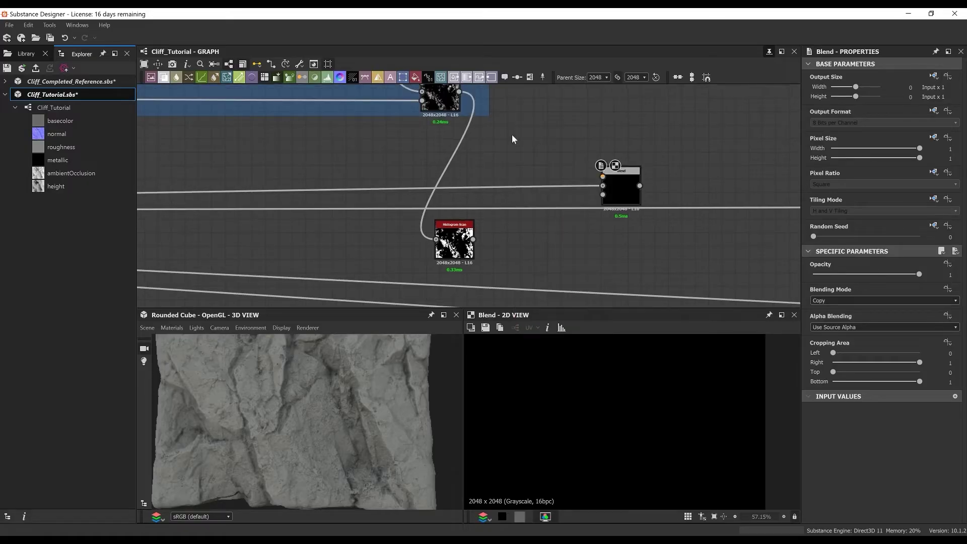
pyautogui.keyDown('shift'); pyautogui.moveTo(604, 186); pyautogui.dragTo(509, 146); pyautogui.keyUp('shift')
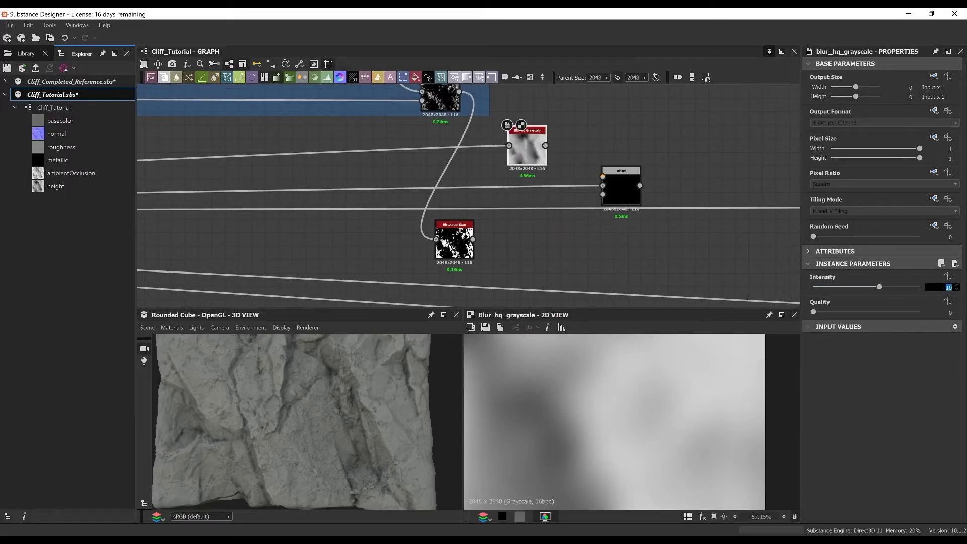
# Set the Blur HQ Grayscale's Intensity to 8.72 and Quality to 1, and connect it to the Blend's Foreground.
pyautogui.write('8.72')
pyautogui.press('Tab')
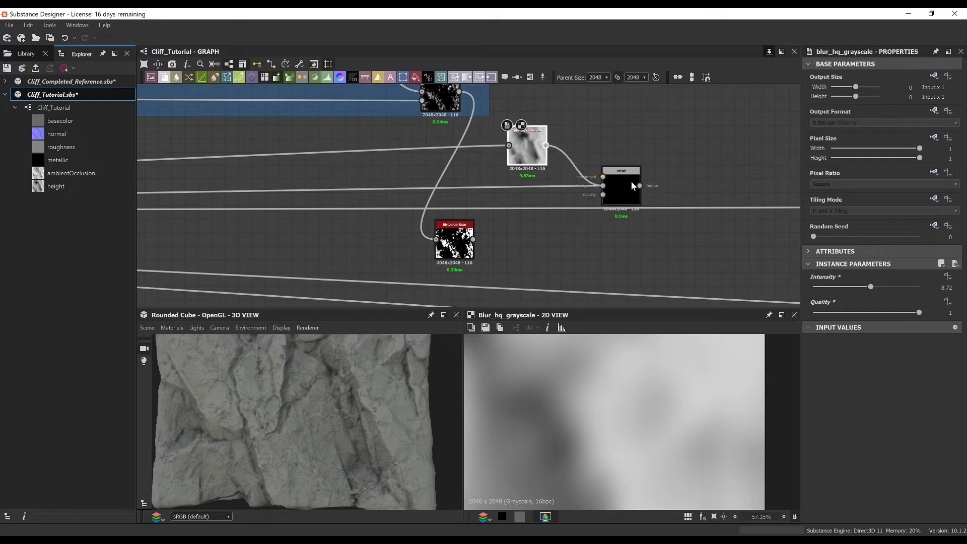
pyautogui.moveTo(630, 182); pyautogui.dragTo(631, 181)
pyautogui.moveTo(631, 181); pyautogui.dragTo(669, 193)
pyautogui.moveTo(521, 152); pyautogui.dragTo(588, 177)
# Connect the Histogram Scan to the Opacity input of the Blend beside the Blur HQ Grayscale.
pyautogui.scroll(-4, 588, 178)
pyautogui.moveTo(589, 177); pyautogui.dragTo(584, 164, button='middle')
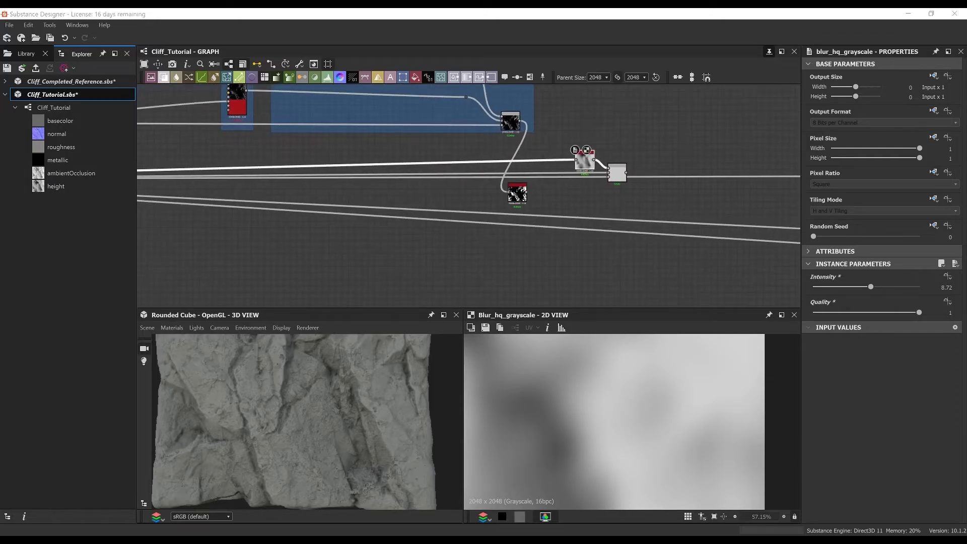
pyautogui.scroll(2, 533, 199)
pyautogui.click(690, 169)
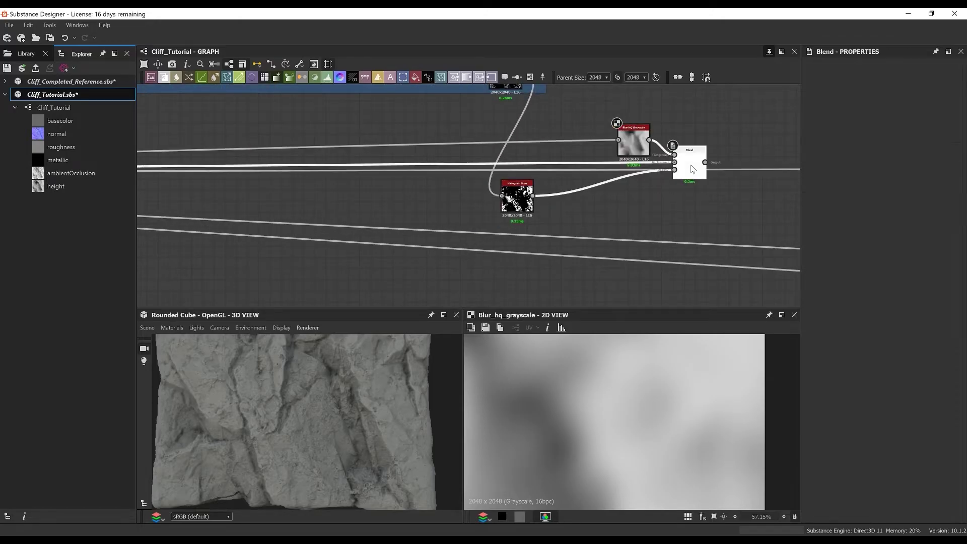
# Reroute the downstream cliff height connections to the masked blur Blend's output and inspect the effect on the 3D model.
pyautogui.moveTo(147, 180); pyautogui.dragTo(385, 209, button='middle')
pyautogui.scroll(-3, 341, 180)
pyautogui.keyDown('shift'); pyautogui.moveTo(341, 213); pyautogui.dragTo(615, 215); pyautogui.keyUp('shift')
pyautogui.moveTo(373, 198); pyautogui.dragTo(588, 197, button='middle')
pyautogui.moveTo(318, 425)
pyautogui.mouseDown()
pyautogui.moveTo(340, 429)
pyautogui.moveTo(344, 394)
pyautogui.mouseUp()
pyautogui.scroll(-3, 758, 178)
pyautogui.scroll(5, 673, 208)
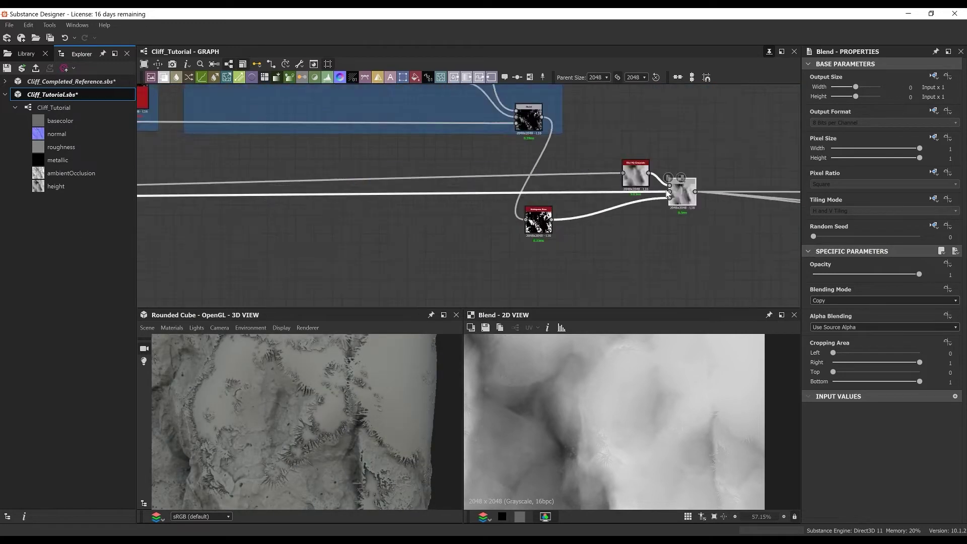
# Add a Dot on the cliff height link and place it just before the Blur HQ Grayscale and its Blend.
pyautogui.moveTo(579, 158); pyautogui.dragTo(532, 156)
pyautogui.scroll(-5, 524, 155)
pyautogui.moveTo(252, 169); pyautogui.dragTo(202, 222, button='middle')
pyautogui.scroll(3, 348, 246)
pyautogui.keyDown('alt'); pyautogui.click(346, 245); pyautogui.keyUp('alt')
pyautogui.moveTo(351, 244); pyautogui.dragTo(375, 210)
pyautogui.moveTo(381, 203); pyautogui.dragTo(419, 205)
pyautogui.scroll(-2, 419, 204)
pyautogui.moveTo(419, 205); pyautogui.dragTo(420, 146, button='middle')
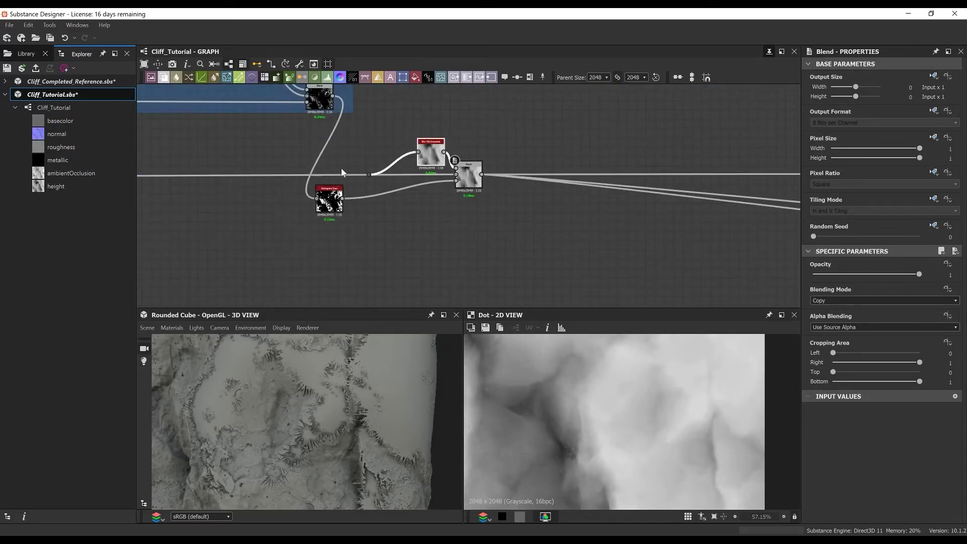
# Move the Histogram Scan lower and enclose it in a frame titled "Moss Mask".
pyautogui.moveTo(330, 201); pyautogui.dragTo(504, 121)
pyautogui.rightClick(371, 243)
pyautogui.click(406, 274)
pyautogui.write('Moss Mask')
pyautogui.press('Return')
# Enclose the Blur HQ Grayscale and its Blend in a frame titled "Pre Moss Blur".
pyautogui.rightClick(505, 121)
pyautogui.click(547, 152)
pyautogui.write('Pre Moss Blur')
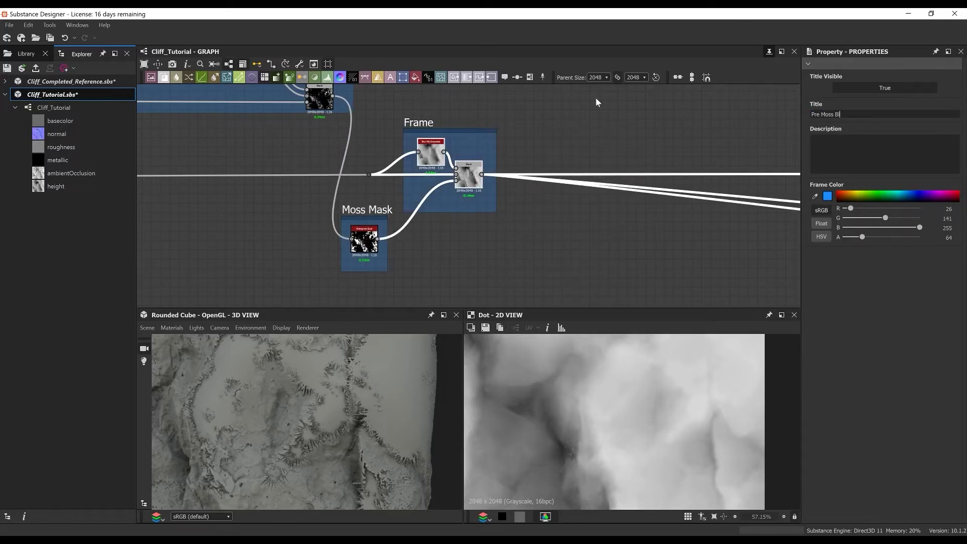
pyautogui.press('Return')
pyautogui.click(468, 175)
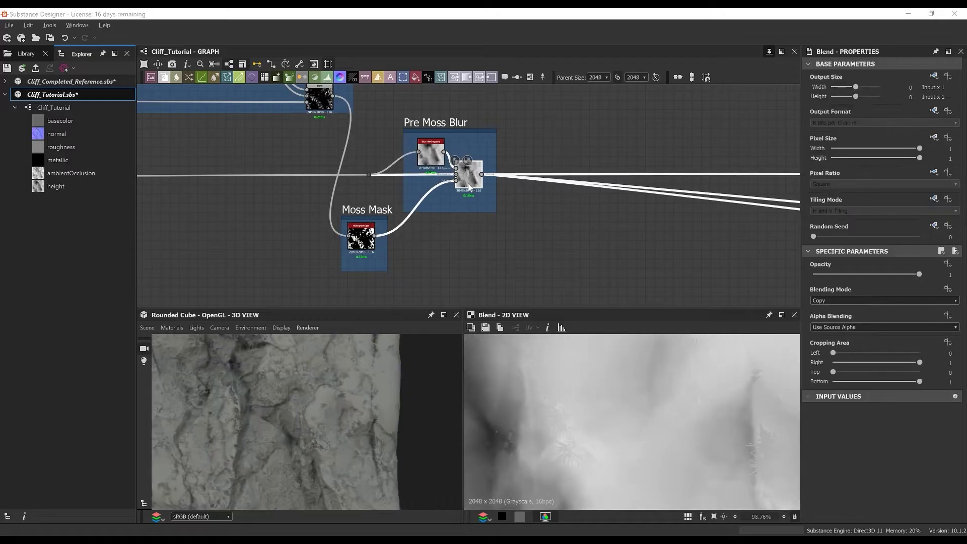
# Add a Blend after Pre Moss Blur, using that frame's result as Background and the Moss Undulation output as Foreground.
pyautogui.moveTo(627, 135); pyautogui.dragTo(525, 155, button='middle')
pyautogui.scroll(1, 525, 155)
pyautogui.click(504, 160)
pyautogui.press('space')
pyautogui.write('blend')
pyautogui.press('Return')
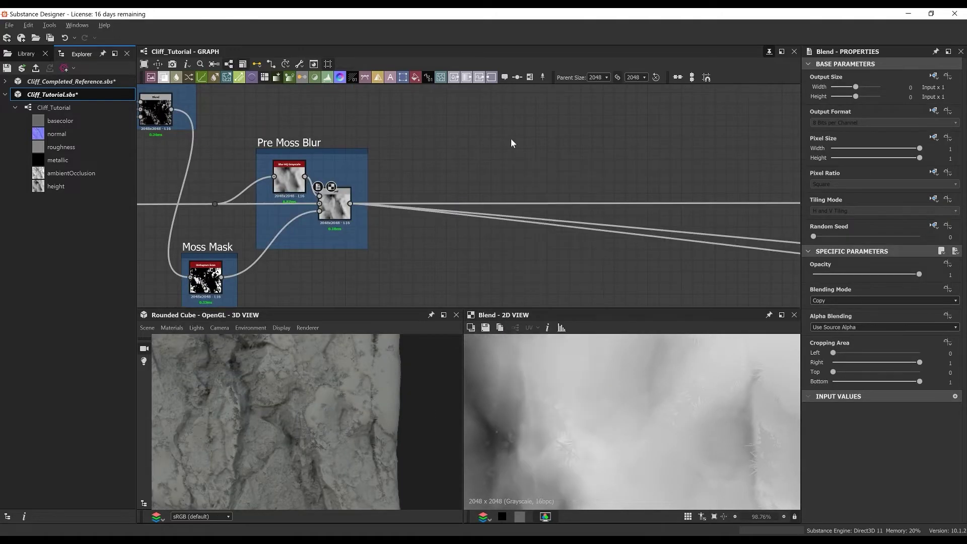
pyautogui.moveTo(510, 165); pyautogui.dragTo(538, 182)
pyautogui.moveTo(174, 112); pyautogui.dragTo(229, 119, button='middle')
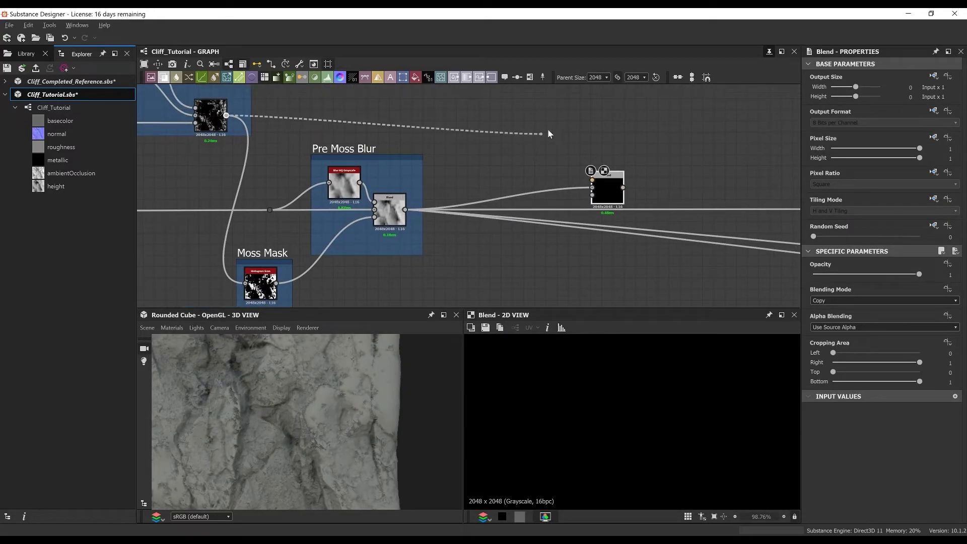
pyautogui.moveTo(548, 133); pyautogui.dragTo(592, 180)
# Set the new Blend's Blending Mode to Screen and its Opacity to 0.36.
pyautogui.scroll(3, 595, 176)
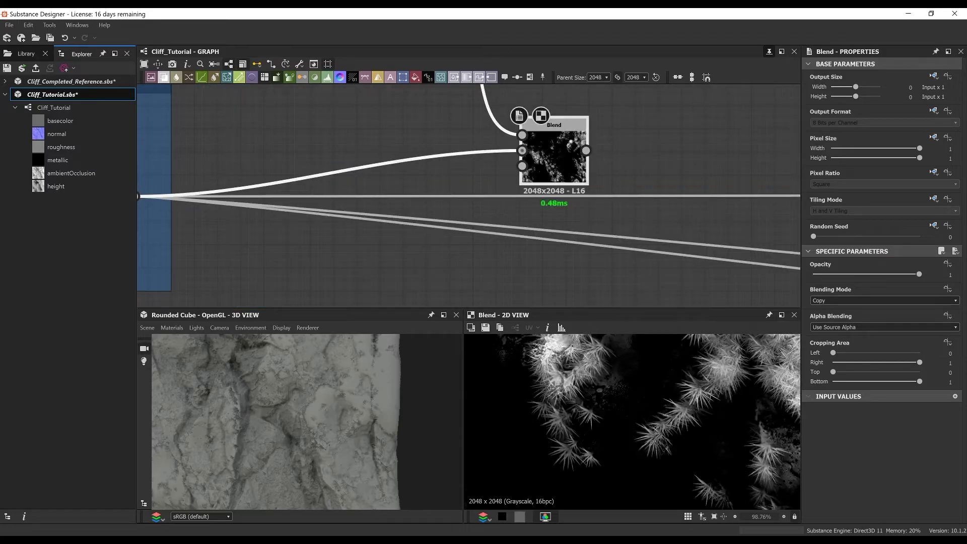
pyautogui.click(844, 300)
pyautogui.click(843, 369)
pyautogui.doubleClick(950, 275)
pyautogui.scroll(-2, 347, 215)
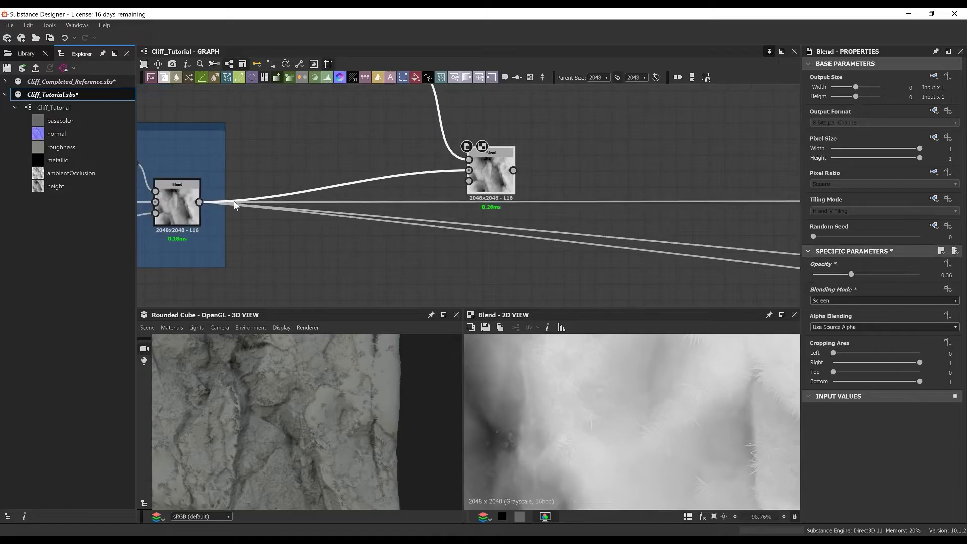
# Reroute the downstream height connections to the Screen Blend's output and align that node with the Pre Moss Blur Blend.
pyautogui.keyDown('shift'); pyautogui.moveTo(200, 202); pyautogui.dragTo(514, 171); pyautogui.keyUp('shift')
pyautogui.scroll(6, 355, 410)
pyautogui.moveTo(333, 381)
pyautogui.keyDown('ctrl'); pyautogui.keyDown('shift'); pyautogui.mouseDown(button='right')
pyautogui.moveTo(312, 392)
pyautogui.moveTo(323, 390)
pyautogui.mouseUp(button='right'); pyautogui.keyUp('shift'); pyautogui.keyUp('ctrl')
pyautogui.moveTo(493, 172); pyautogui.dragTo(494, 197)
pyautogui.scroll(-5, 321, 427)
pyautogui.moveTo(321, 426)
pyautogui.mouseDown()
pyautogui.moveTo(280, 437)
pyautogui.moveTo(282, 404)
pyautogui.moveTo(313, 415)
pyautogui.mouseUp()
pyautogui.scroll(-2, 492, 203)
pyautogui.moveTo(491, 204); pyautogui.dragTo(482, 199)
pyautogui.scroll(-4, 337, 408)
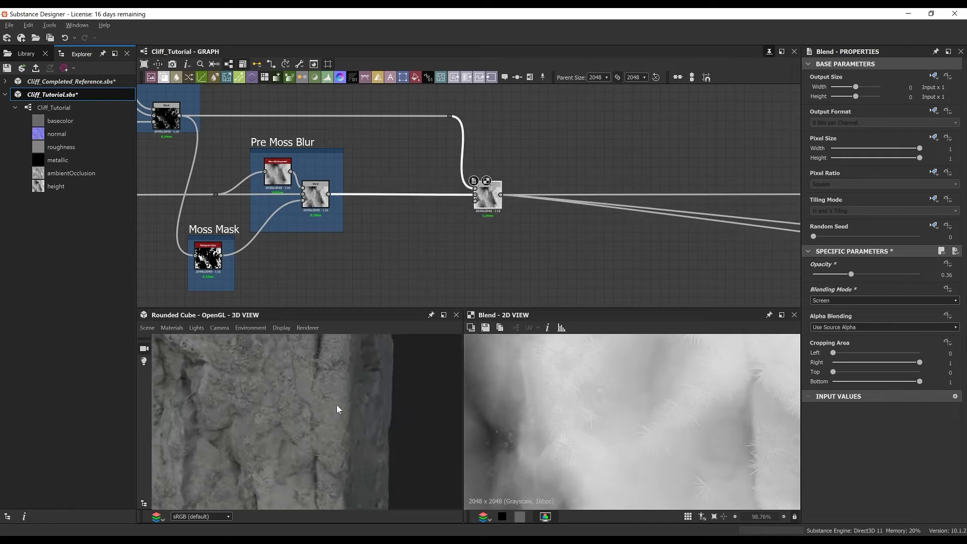
# Enclose the Screen Blend and its Dot in a frame titled "Adding Moss" and move the frame closer to Pre Moss Blur.
pyautogui.moveTo(338, 408); pyautogui.dragTo(348, 397)
pyautogui.scroll(-1, 460, 185)
pyautogui.moveTo(426, 94); pyautogui.dragTo(530, 239)
pyautogui.rightClick(528, 239)
pyautogui.click(524, 154)
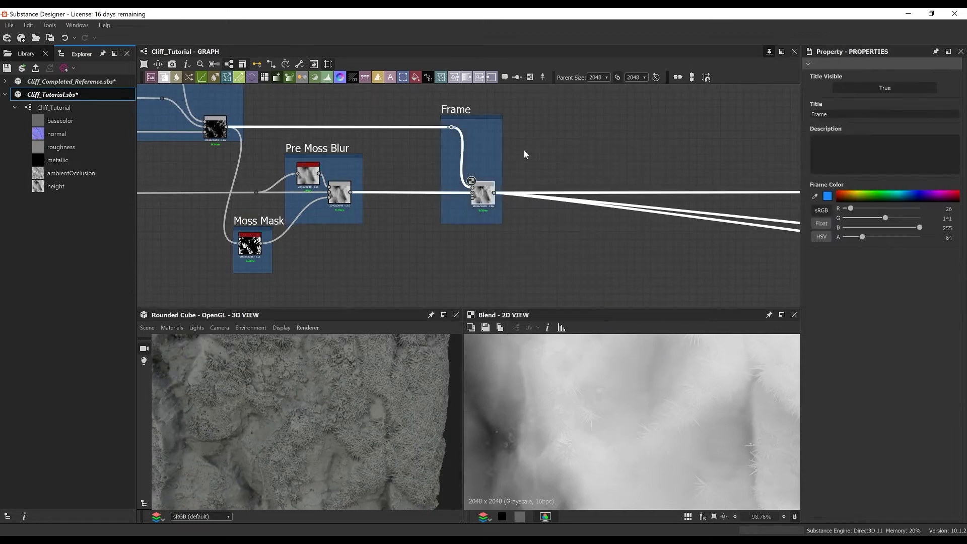
pyautogui.write('Adding Moss')
pyautogui.press('Return')
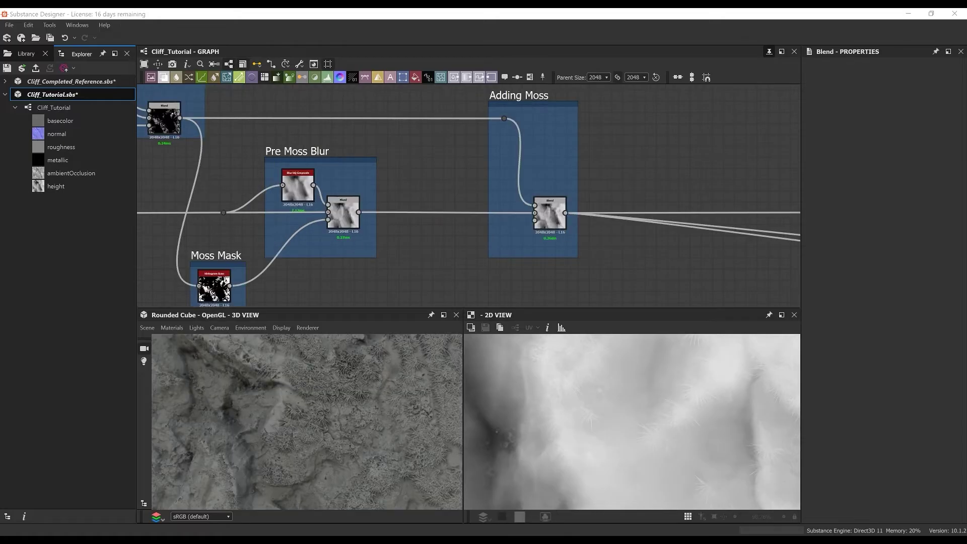
pyautogui.scroll(-2, 528, 193)
pyautogui.moveTo(529, 143); pyautogui.dragTo(495, 142)
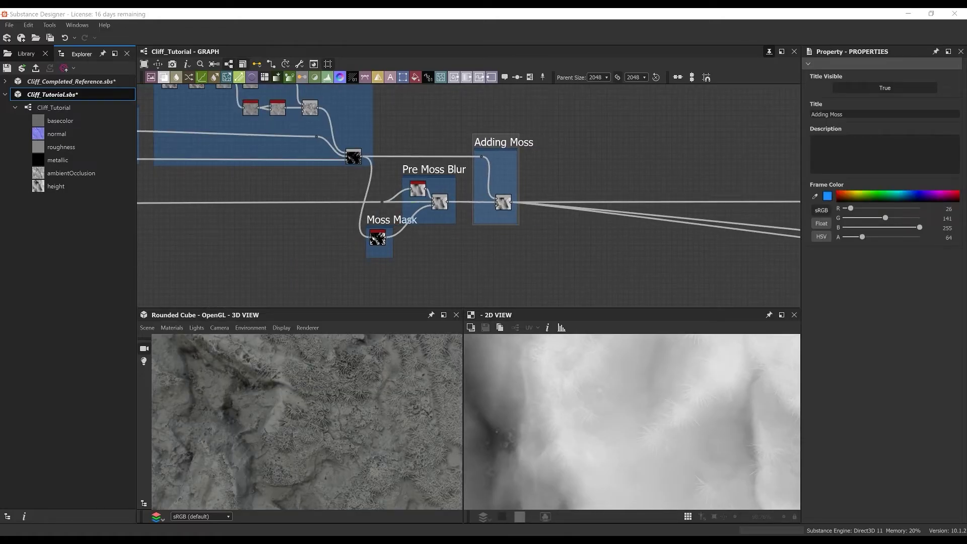
# Add a BnW Spots 2 node in the empty graph area after the Adding Moss frame.
pyautogui.moveTo(551, 187); pyautogui.dragTo(457, 161, button='middle')
pyautogui.scroll(2, 456, 162)
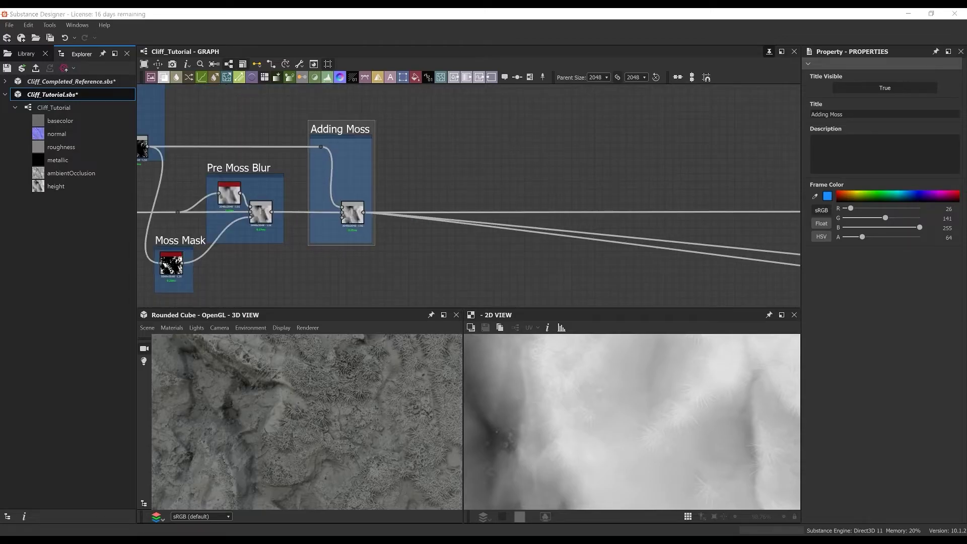
pyautogui.press('space')
pyautogui.write('spots')
pyautogui.click(546, 197)
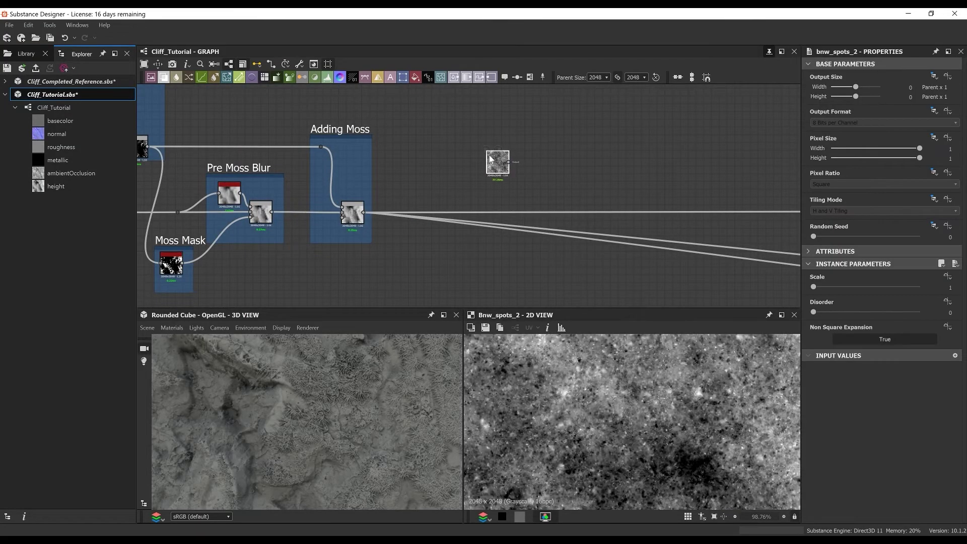
# Add a Slope Blur Grayscale node and feed BnW Spots 2 into both its Grayscale and Slope inputs.
pyautogui.press('space')
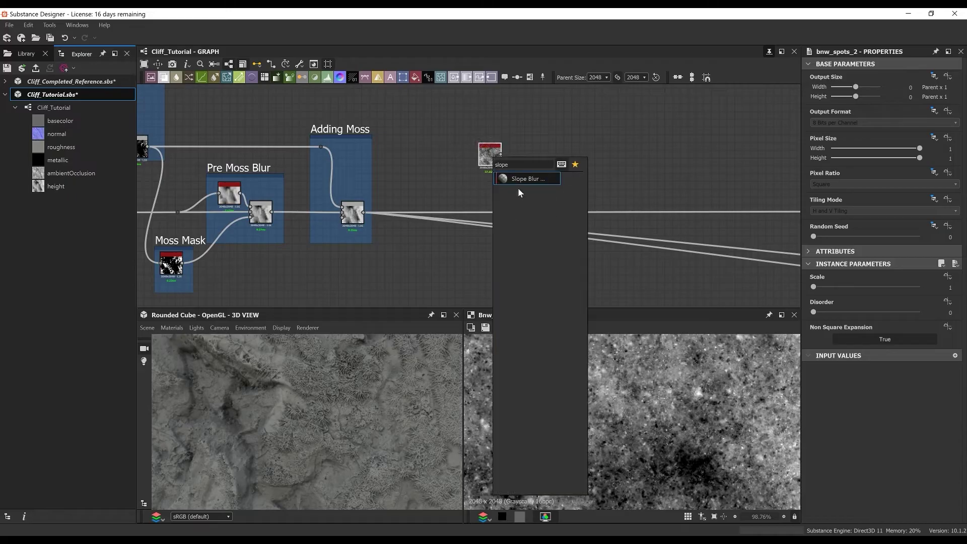
pyautogui.click(524, 180)
pyautogui.moveTo(535, 149); pyautogui.dragTo(481, 215, button='middle')
pyautogui.scroll(5, 482, 214)
pyautogui.moveTo(481, 217); pyautogui.dragTo(513, 138)
pyautogui.moveTo(396, 226); pyautogui.dragTo(470, 155)
# Set the new Slope Blur Grayscale's Samples to 2 and its Intensity to 1.
pyautogui.moveTo(945, 288); pyautogui.dragTo(966, 289)
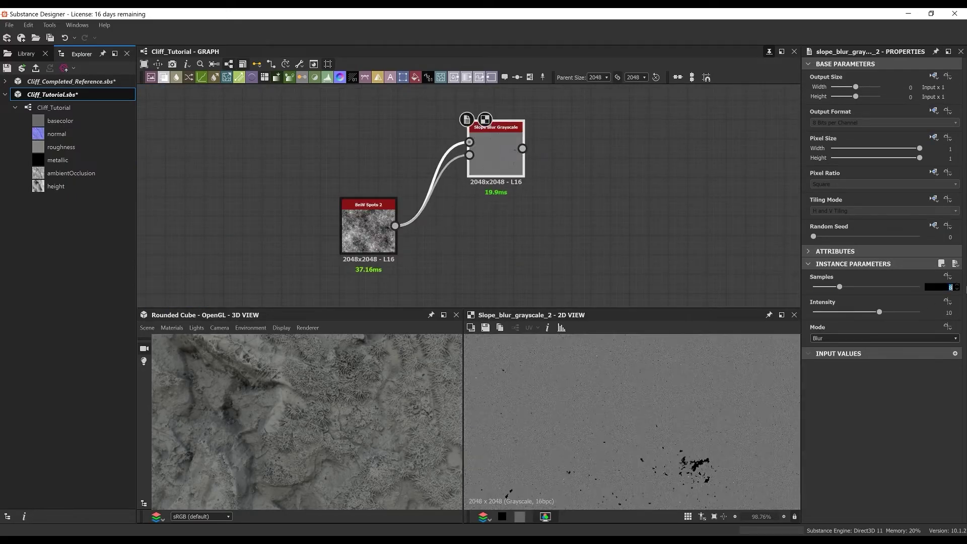
pyautogui.write('2')
pyautogui.press('Tab')
pyautogui.write('1')
# Chain a second Slope Blur Grayscale after the first, with Samples 16 and Intensity 0.005, and preview both blurs.
pyautogui.click(482, 165)
pyautogui.press('space')
pyautogui.write('s')
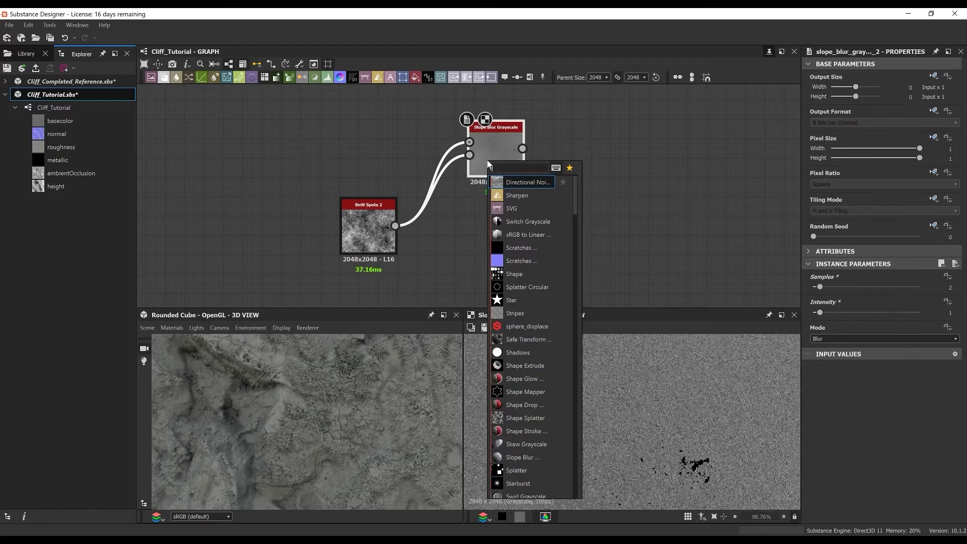
pyautogui.write('lope')
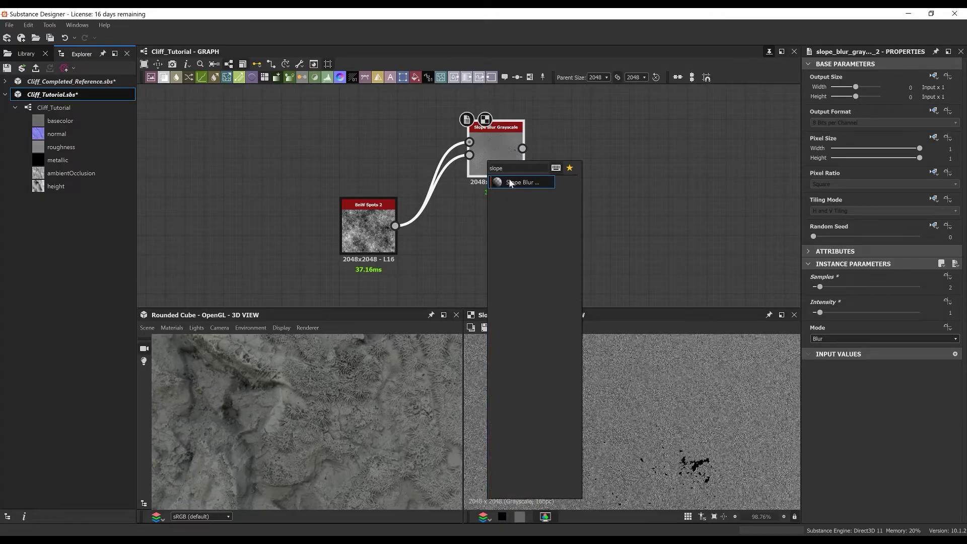
pyautogui.click(511, 183)
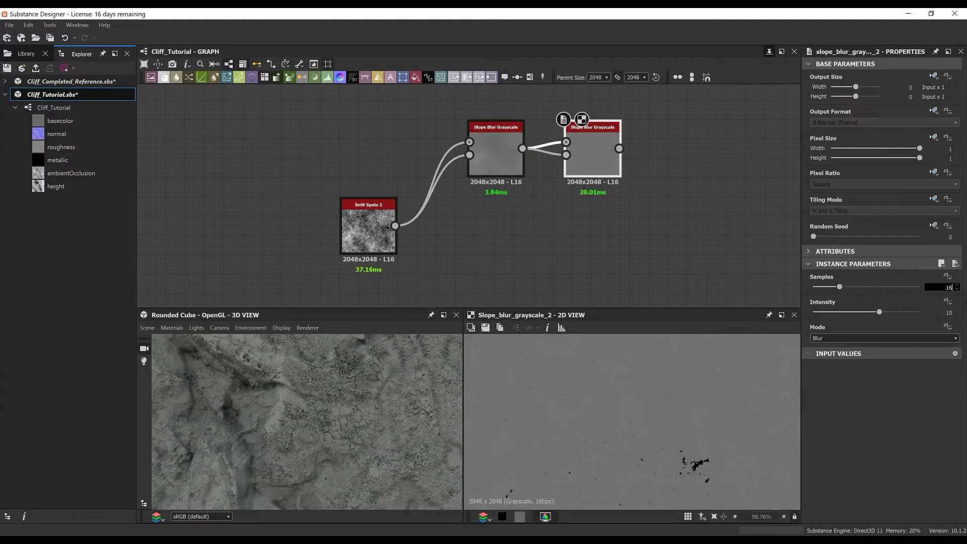
pyautogui.write('16')
pyautogui.press('Tab')
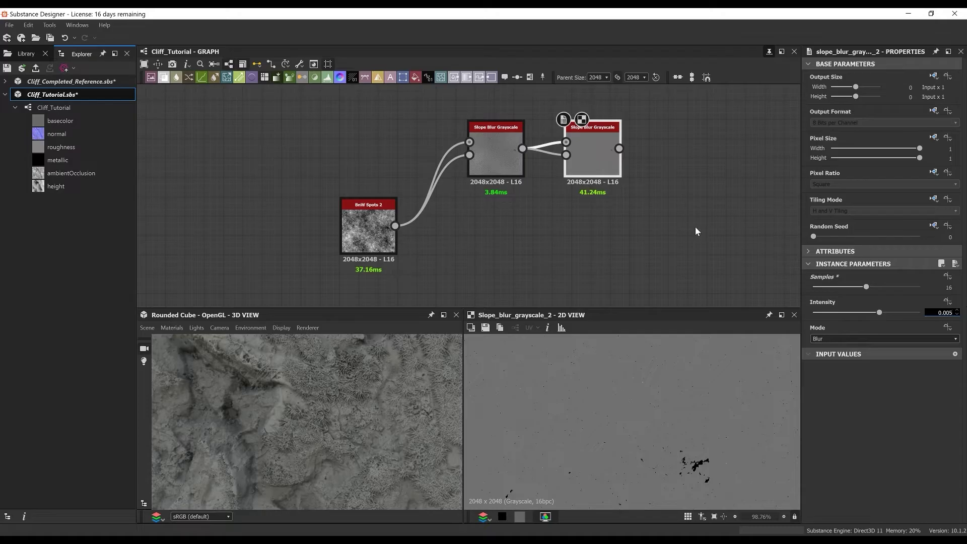
pyautogui.press('Return')
pyautogui.doubleClick(496, 153)
pyautogui.doubleClick(588, 157)
# Add a Blend using the second Slope Blur's output as Foreground and BnW Spots 2 as Background.
pyautogui.moveTo(679, 245); pyautogui.dragTo(588, 227, button='middle')
pyautogui.click(588, 226)
pyautogui.press('space')
pyautogui.click(600, 235)
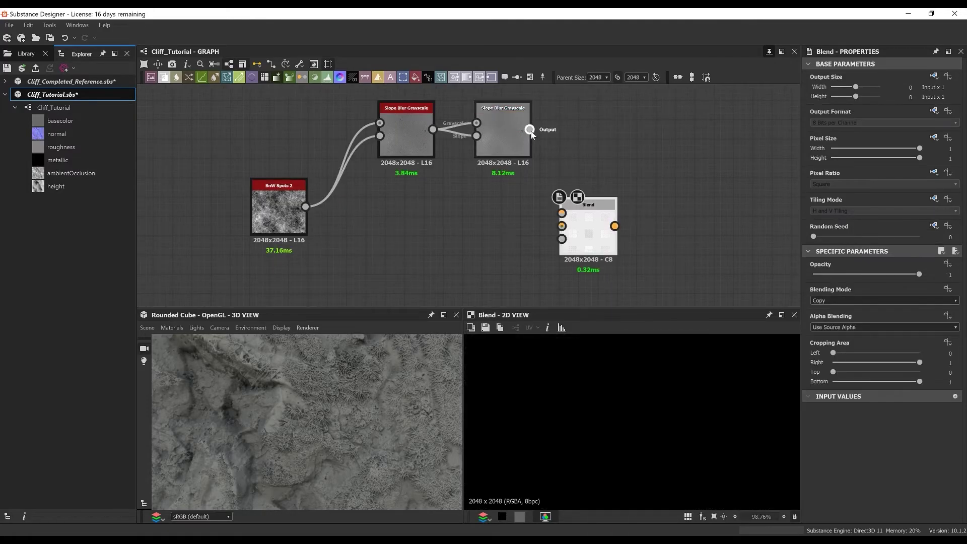
pyautogui.moveTo(529, 129); pyautogui.dragTo(562, 213)
pyautogui.moveTo(305, 206); pyautogui.dragTo(562, 226)
# Add a Levels node below the Slope Blurs and feed it from BnW Spots 2.
pyautogui.moveTo(469, 277); pyautogui.dragTo(478, 240, button='middle')
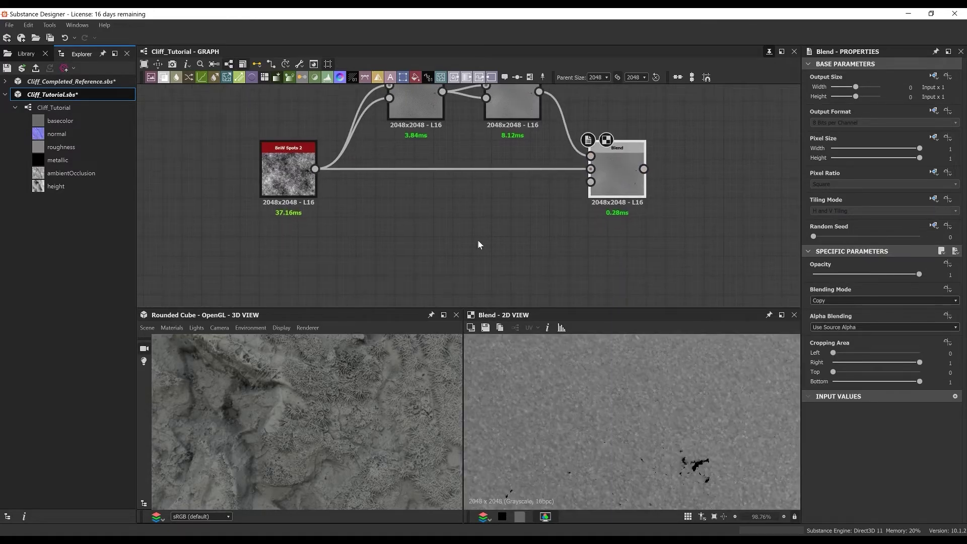
pyautogui.press('space')
pyautogui.write('leve')
pyautogui.press('Return')
pyautogui.moveTo(315, 170); pyautogui.dragTo(485, 232)
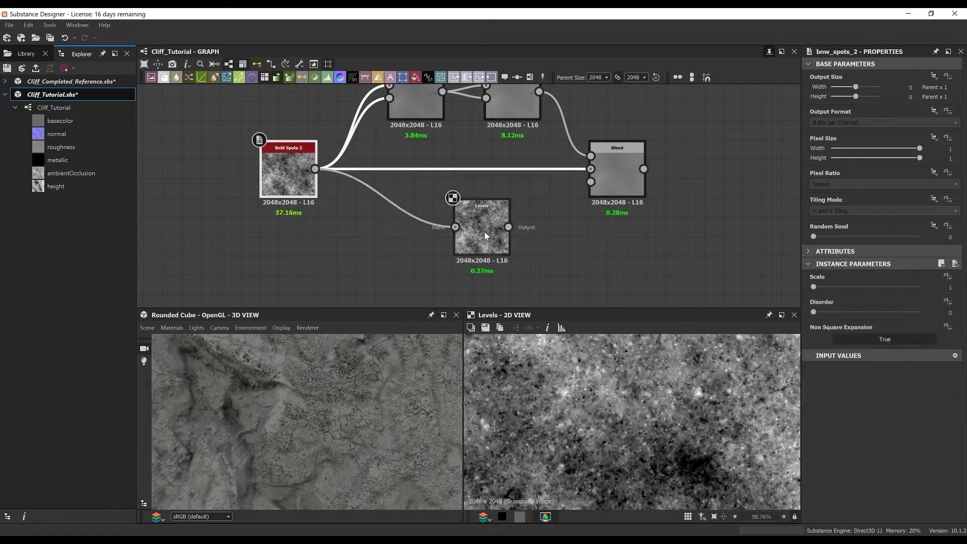
# Darken the Levels midtones slightly and connect its output to the Blend's Opacity input.
pyautogui.click(487, 236)
pyautogui.scroll(-9, 569, 363)
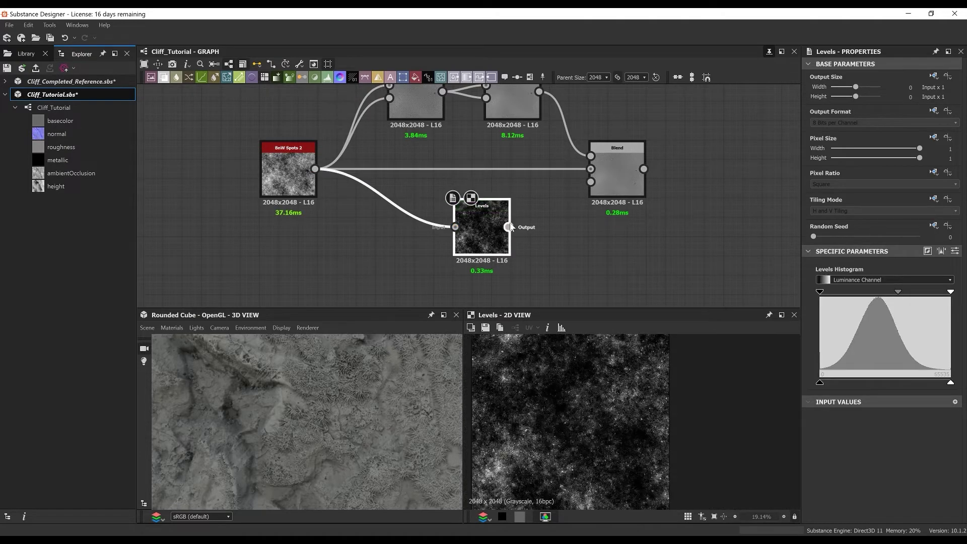
pyautogui.hotkey('ctrl', 'z')
pyautogui.moveTo(508, 227); pyautogui.dragTo(591, 182)
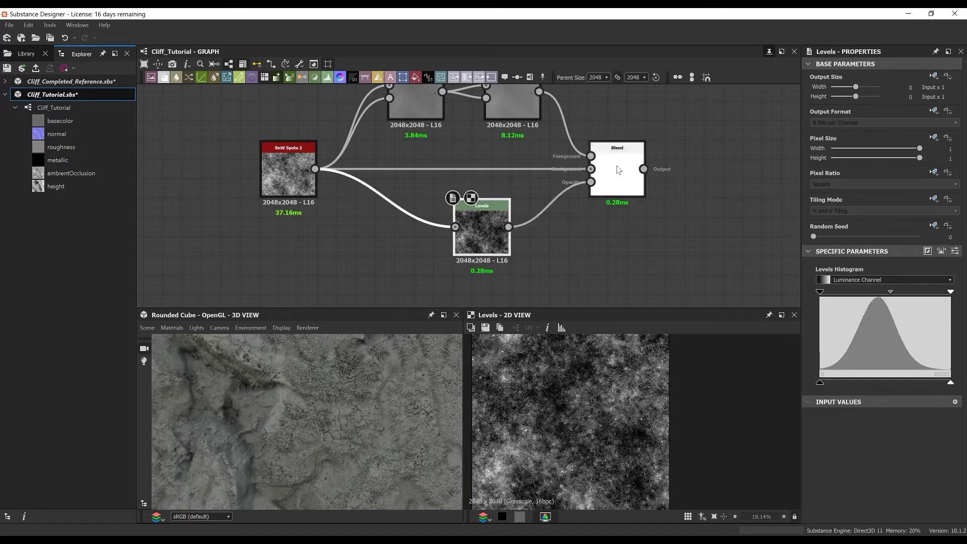
pyautogui.click(617, 172)
# Add a third Slope Blur Grayscale after the Blend and feed the Blend's output into both its inputs.
pyautogui.moveTo(575, 135); pyautogui.dragTo(521, 154, button='middle')
pyautogui.scroll(-3, 521, 154)
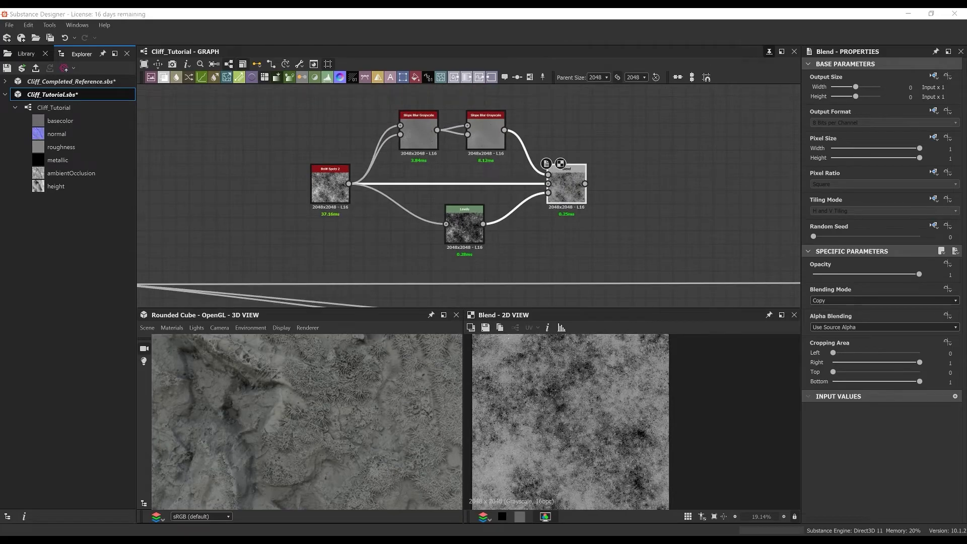
pyautogui.press('space')
pyautogui.write('slope')
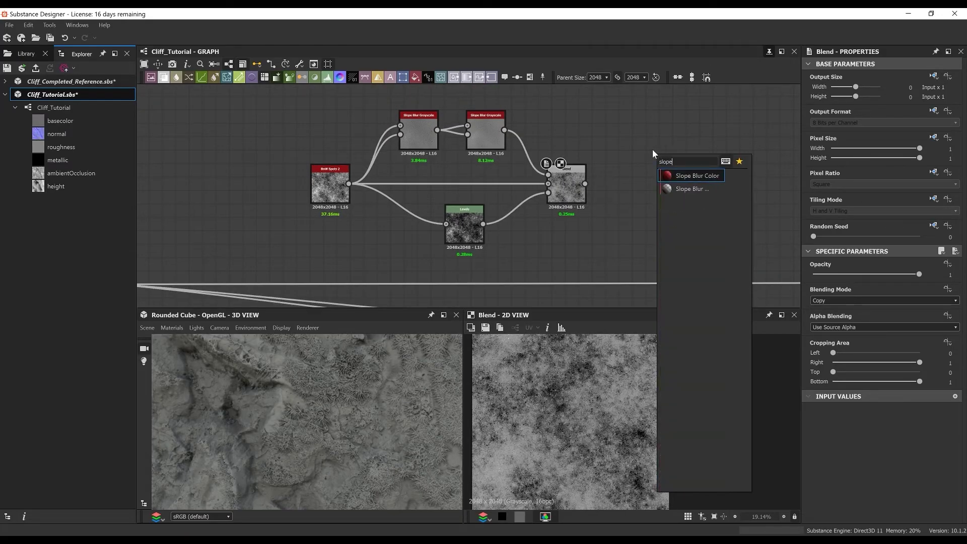
pyautogui.click(700, 188)
pyautogui.moveTo(652, 162); pyautogui.dragTo(571, 201, button='middle')
pyautogui.scroll(2, 572, 200)
pyautogui.scroll(1, 560, 175)
pyautogui.moveTo(572, 201); pyautogui.dragTo(547, 153)
pyautogui.moveTo(476, 237); pyautogui.dragTo(547, 166)
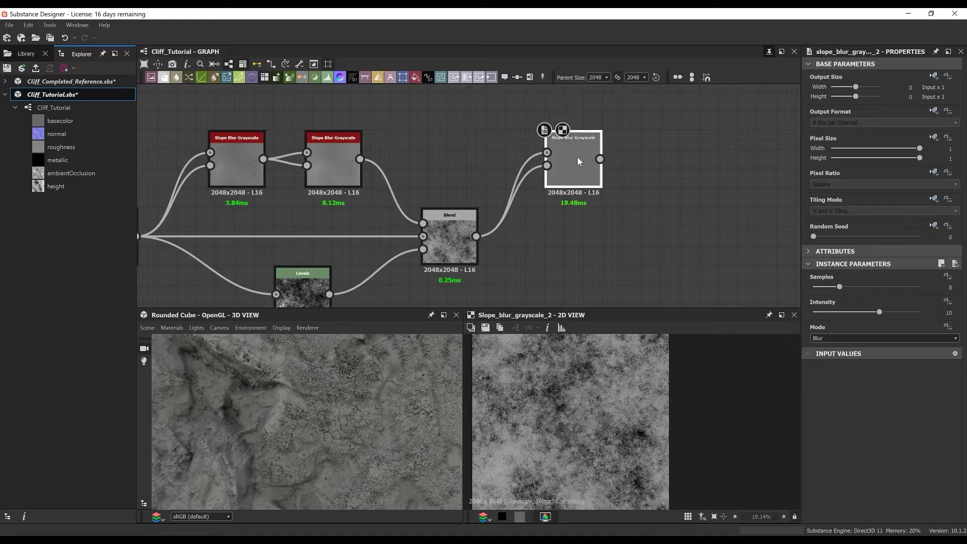
# Set the third Slope Blur Grayscale's Samples to 2 and its Intensity to 1.19.
pyautogui.moveTo(583, 173); pyautogui.dragTo(445, 164, button='middle')
pyautogui.write('2')
pyautogui.press('Tab')
pyautogui.write('1.19')
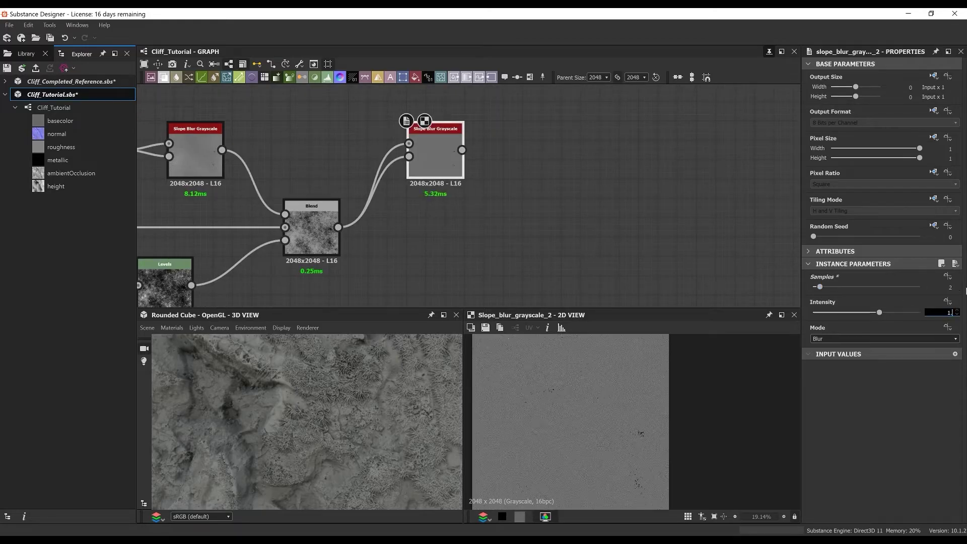
pyautogui.press('Return')
# Chain a fourth Slope Blur Grayscale after the third, with Samples 18 and Intensity 0.07.
pyautogui.press('space')
pyautogui.write('slope')
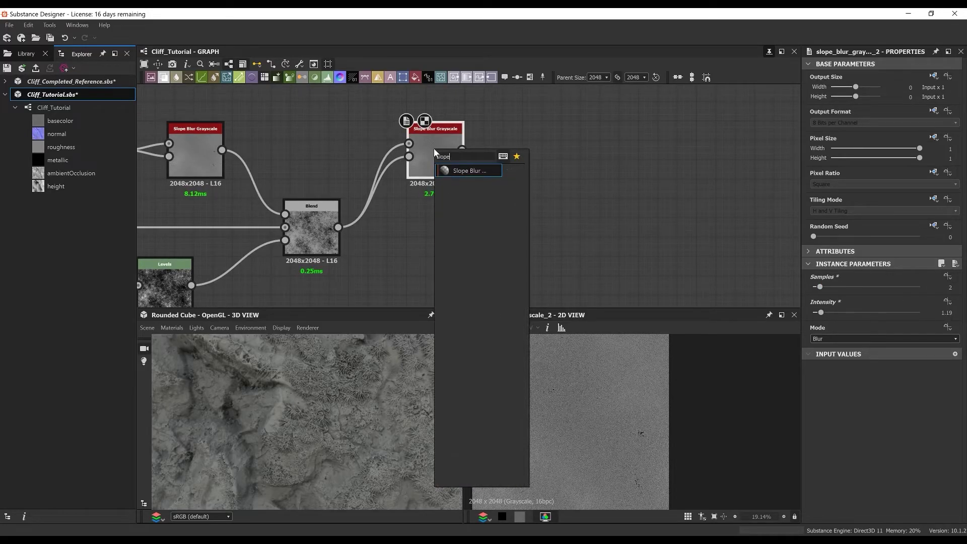
pyautogui.press('Return')
pyautogui.moveTo(462, 150); pyautogui.dragTo(522, 163)
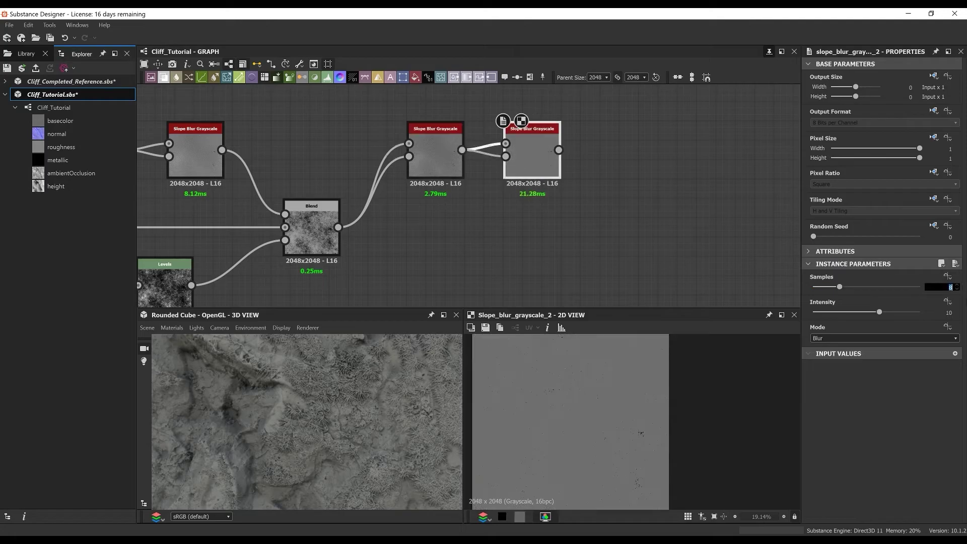
pyautogui.press('Tab')
pyautogui.press('Return')
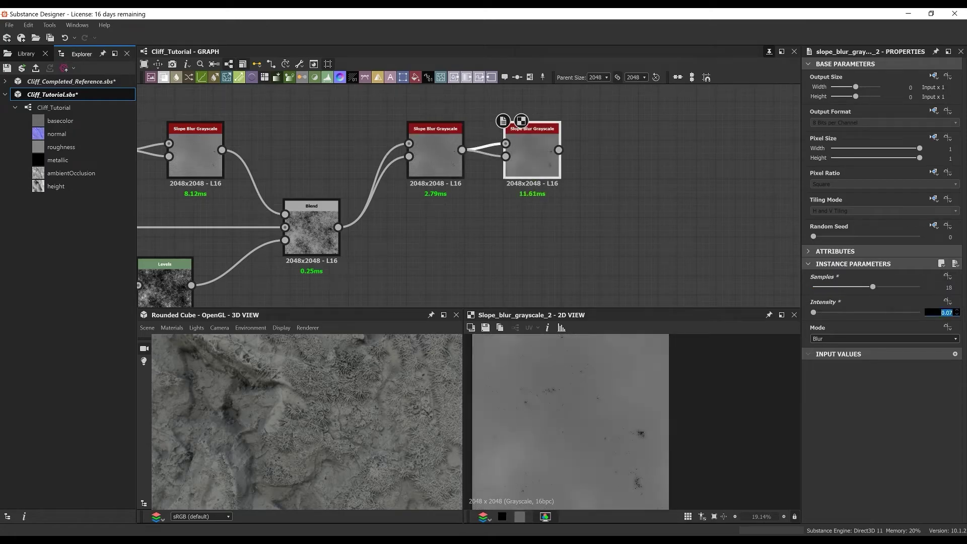
# Add a second Blend with the fourth Slope Blur's output as Foreground and the first Blend's output as Background.
pyautogui.press('space')
pyautogui.press('Return')
pyautogui.moveTo(338, 227); pyautogui.dragTo(603, 208)
pyautogui.moveTo(630, 216); pyautogui.dragTo(650, 234)
pyautogui.moveTo(558, 151); pyautogui.dragTo(622, 215)
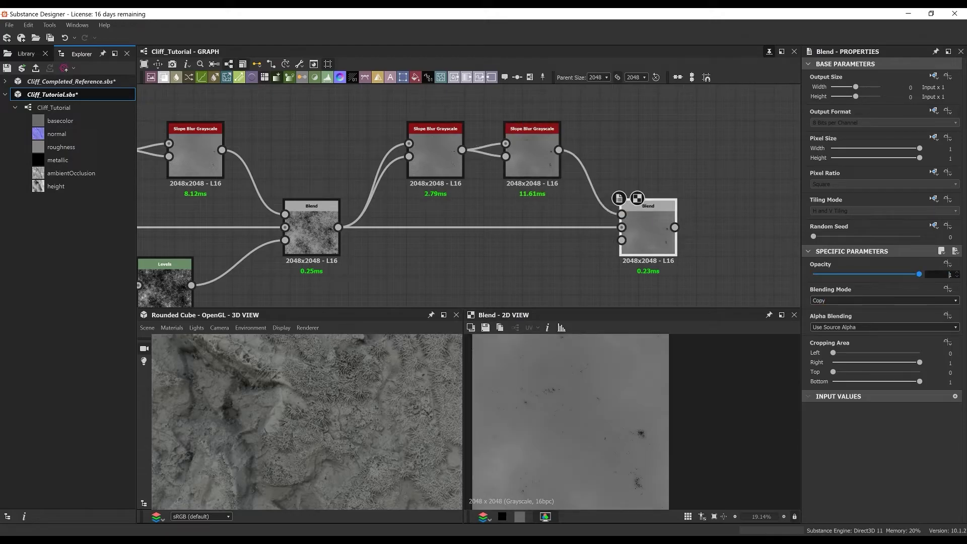
# Set the second Blend's Blending Mode to Subtract and its Opacity to 0.85.
pyautogui.click(902, 301)
pyautogui.click(833, 315)
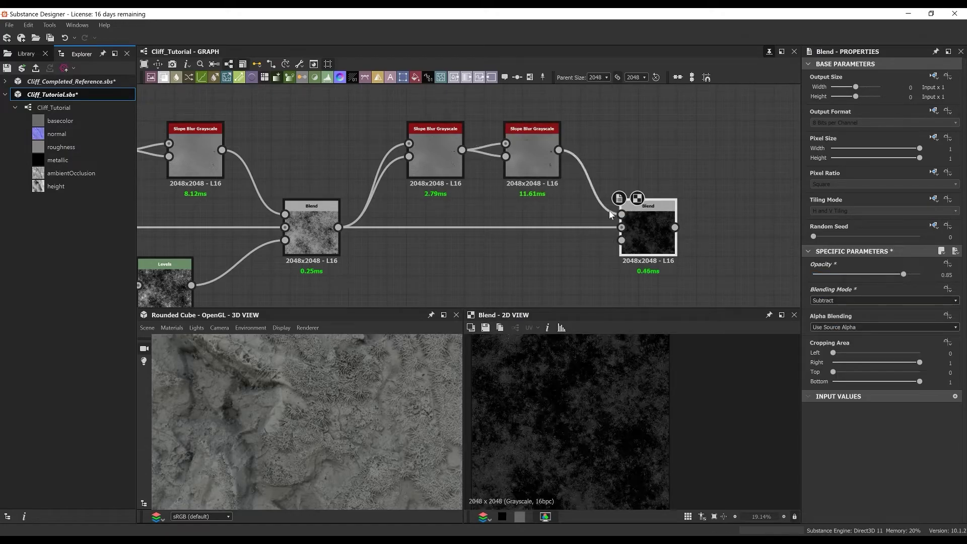
pyautogui.scroll(5, 590, 403)
pyautogui.scroll(-3, 391, 108)
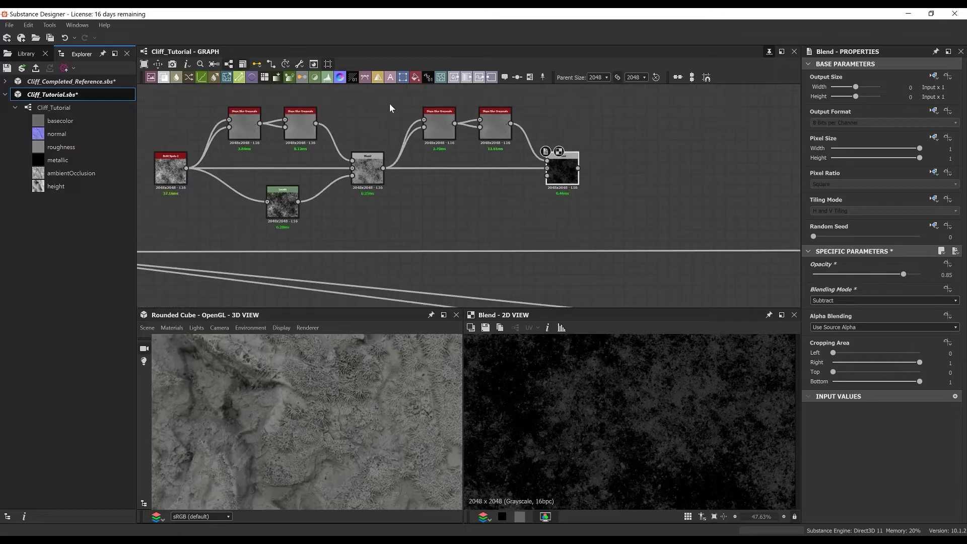
# Add a Shadows node above and beyond the Subtract Blend.
pyautogui.scroll(1, 585, 109)
pyautogui.moveTo(585, 109); pyautogui.dragTo(448, 204, button='middle')
pyautogui.click(485, 160)
pyautogui.moveTo(485, 159); pyautogui.dragTo(437, 115, button='middle')
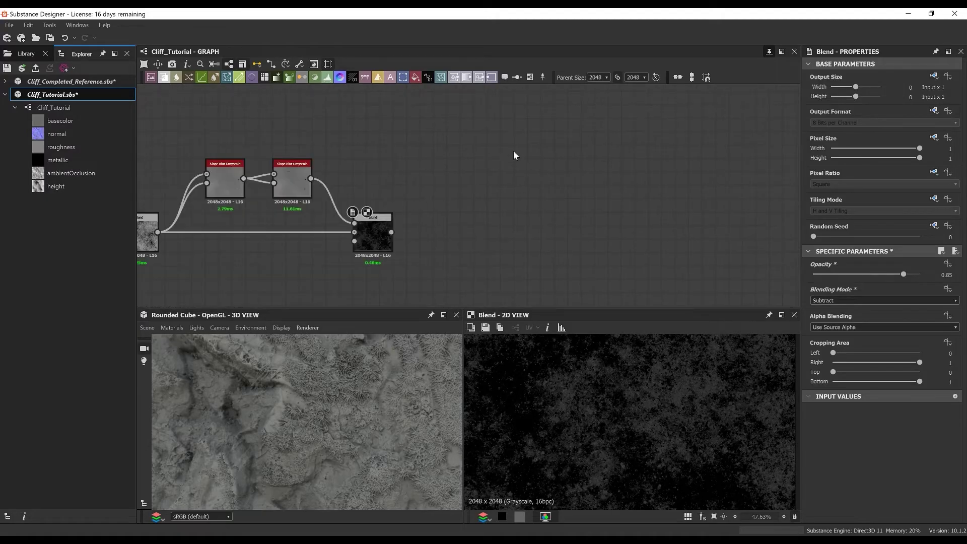
pyautogui.scroll(4, 515, 156)
pyautogui.press('space')
pyautogui.write('shad')
pyautogui.press('Return')
# Branch the Adding Moss output through a raised Dot into the Shadows node and align that node with the Dot.
pyautogui.scroll(-8, 375, 174)
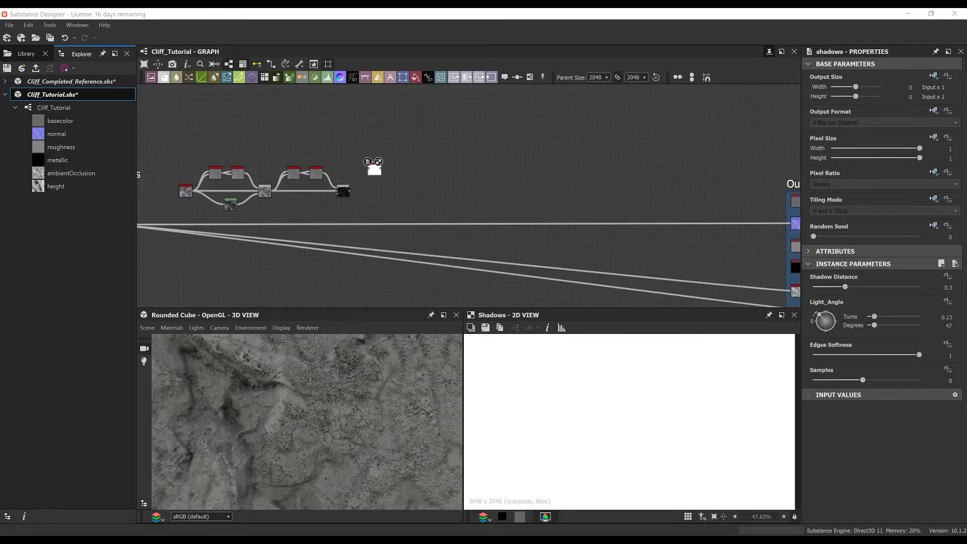
pyautogui.scroll(-4, 410, 139)
pyautogui.scroll(6, 196, 186)
pyautogui.moveTo(409, 167); pyautogui.dragTo(373, 252, button='middle')
pyautogui.click(373, 254)
pyautogui.keyDown('alt'); pyautogui.click(403, 161); pyautogui.keyUp('alt')
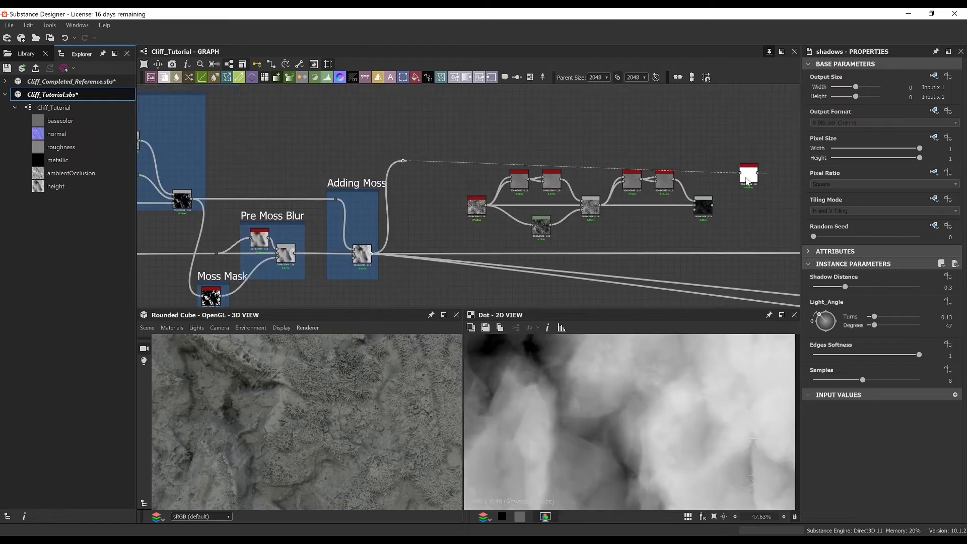
pyautogui.click(749, 181)
pyautogui.moveTo(749, 182); pyautogui.dragTo(749, 169)
pyautogui.doubleClick(748, 169)
# Set the Shadows node's Shadow Distance to 20002, Light_Angle to 0.64 turns and Samples to 16.
pyautogui.moveTo(756, 170); pyautogui.dragTo(567, 155, button='middle')
pyautogui.scroll(5, 567, 155)
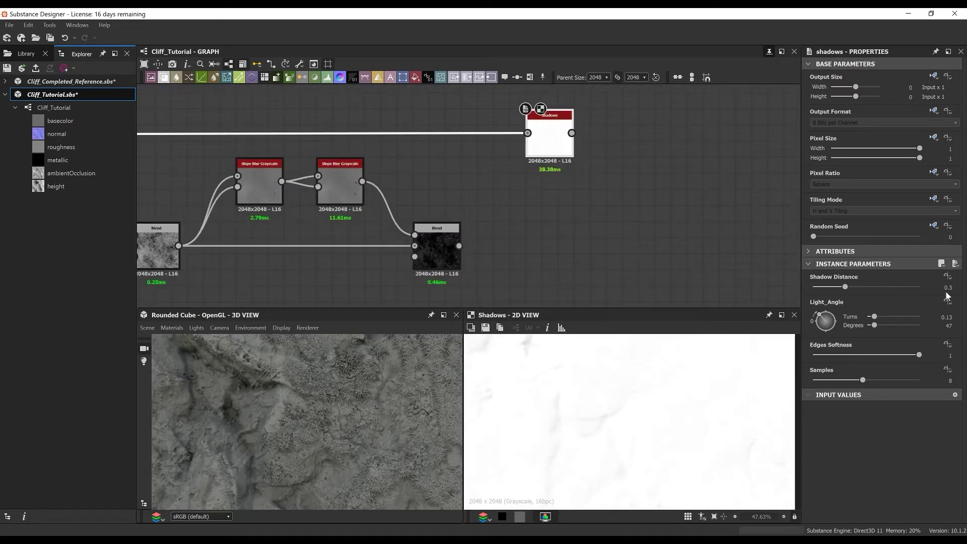
pyautogui.write('.')
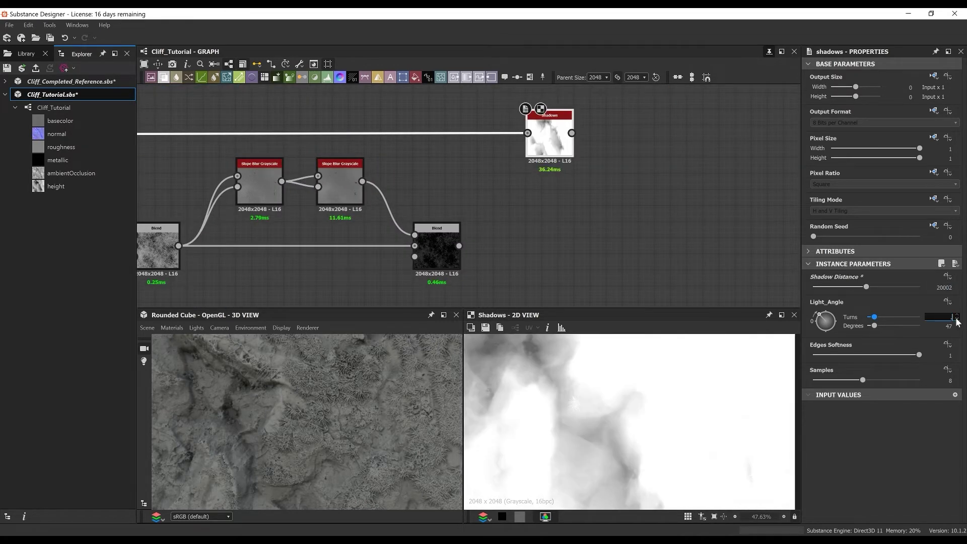
pyautogui.write('1')
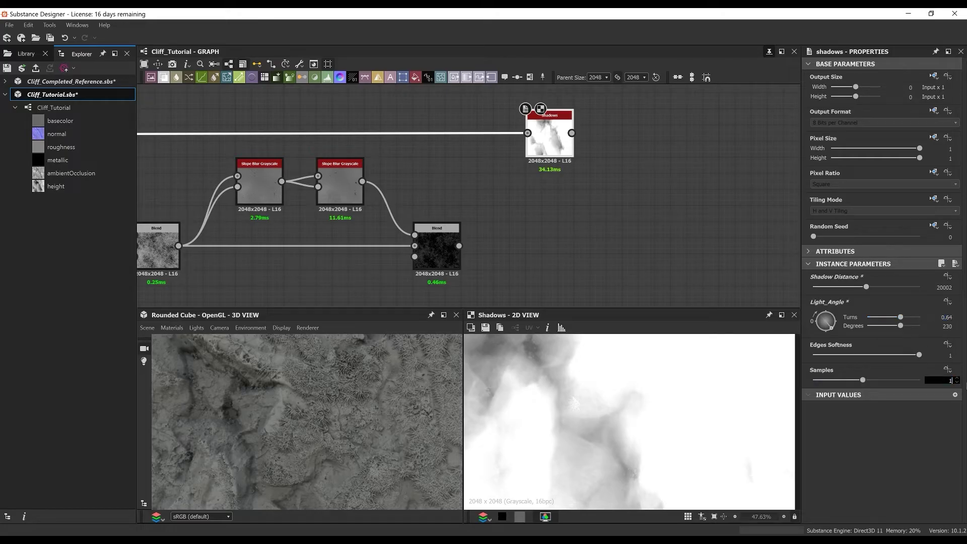
pyautogui.write('6')
pyautogui.press('Return')
# Add an Invert Grayscale node after the Shadows node.
pyautogui.press('space')
pyautogui.write('inv')
pyautogui.press('Return')
# Add a Blend with the inverted shadows as Foreground and the spots chain's Subtract Blend as Background.
pyautogui.click(716, 202)
pyautogui.press('space')
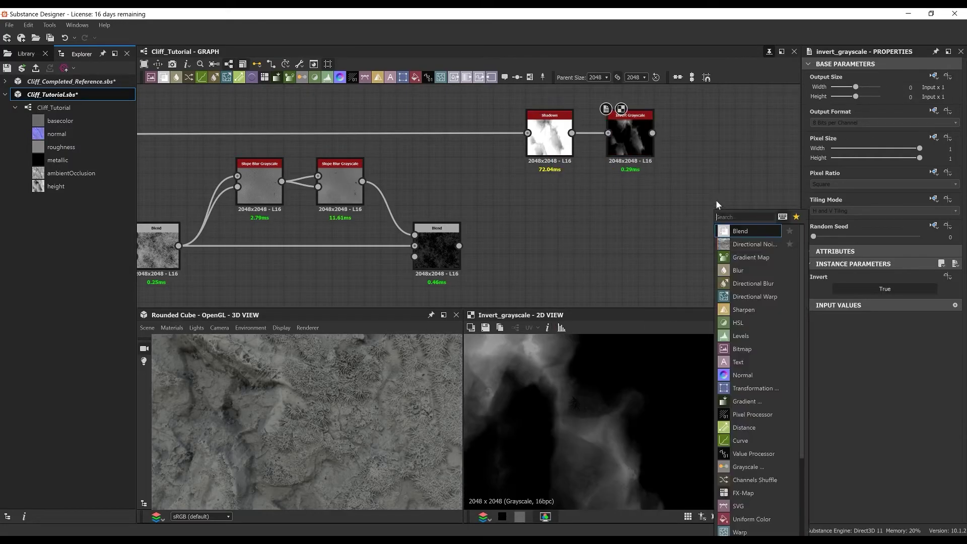
pyautogui.write('blend')
pyautogui.press('Return')
pyautogui.moveTo(722, 229); pyautogui.dragTo(669, 220, button='middle')
pyautogui.moveTo(406, 237); pyautogui.dragTo(636, 205)
pyautogui.moveTo(655, 208); pyautogui.dragTo(669, 239)
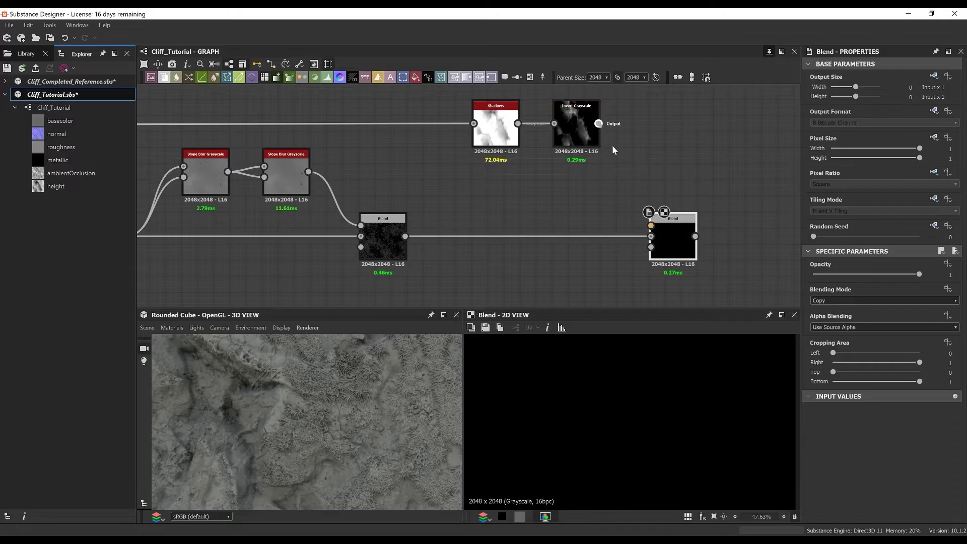
pyautogui.moveTo(598, 123); pyautogui.dragTo(651, 226)
# Set the shadow Blend's Blending Mode to Subtract.
pyautogui.click(869, 300)
pyautogui.press('s')
pyautogui.press('Return')
pyautogui.scroll(-4, 537, 235)
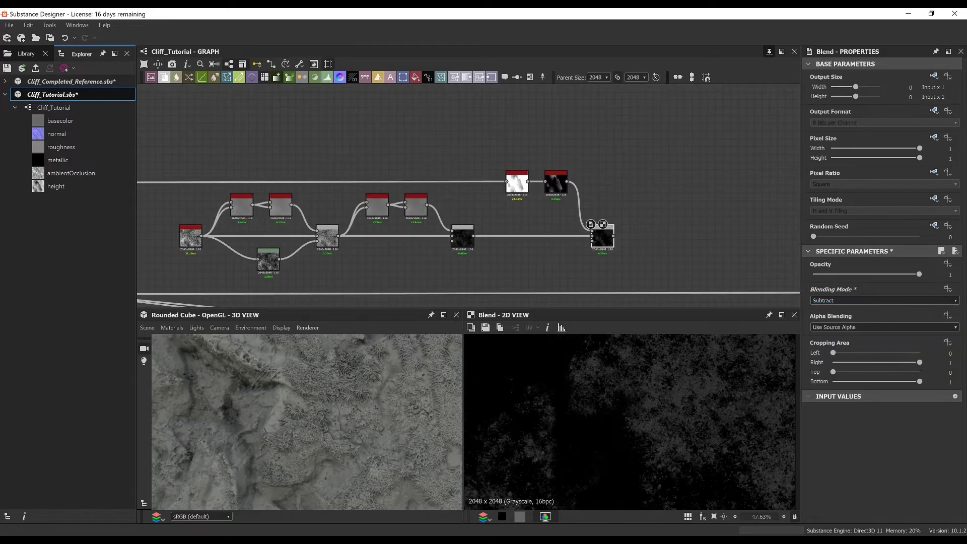
pyautogui.scroll(3, 554, 201)
# Enclose the node chain from BnW Spots 2 to its Subtract Blend in a frame titled "Finer Moss".
pyautogui.scroll(-6, 665, 225)
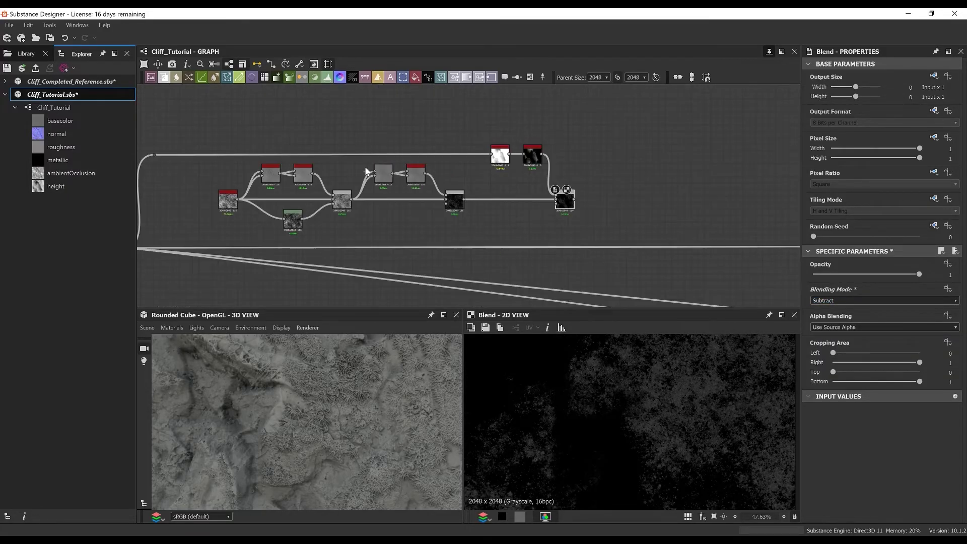
pyautogui.moveTo(665, 224); pyautogui.dragTo(757, 192, button='middle')
pyautogui.moveTo(441, 141); pyautogui.dragTo(627, 193)
pyautogui.press('space')
pyautogui.write('frame')
pyautogui.press('Return')
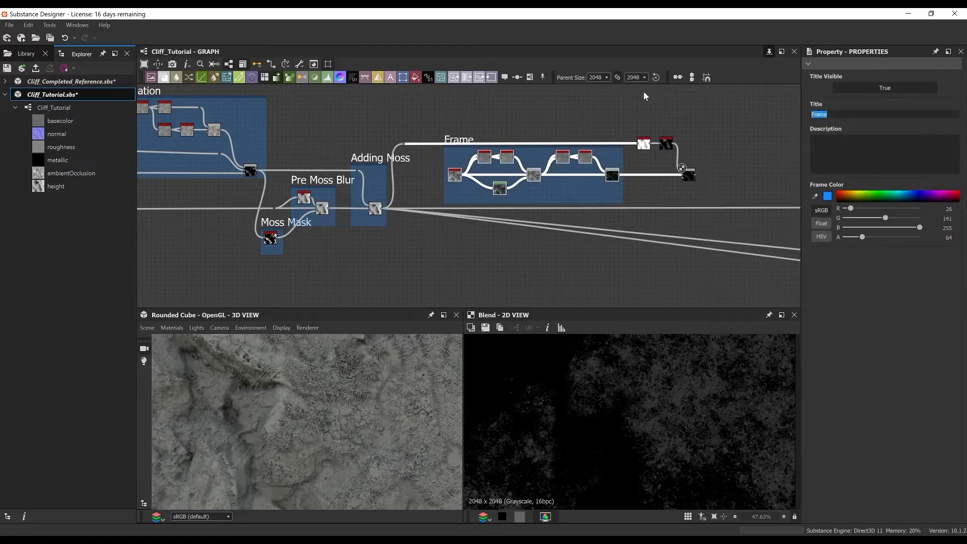
pyautogui.write('Finer Moss')
pyautogui.press('Return')
# Enclose the Shadows, Invert Grayscale and shadow Blend nodes in a frame titled "Subtracting Crevices".
pyautogui.scroll(4, 676, 131)
pyautogui.moveTo(676, 131); pyautogui.dragTo(576, 94, button='middle')
pyautogui.moveTo(491, 108); pyautogui.dragTo(636, 199)
pyautogui.rightClick(649, 154)
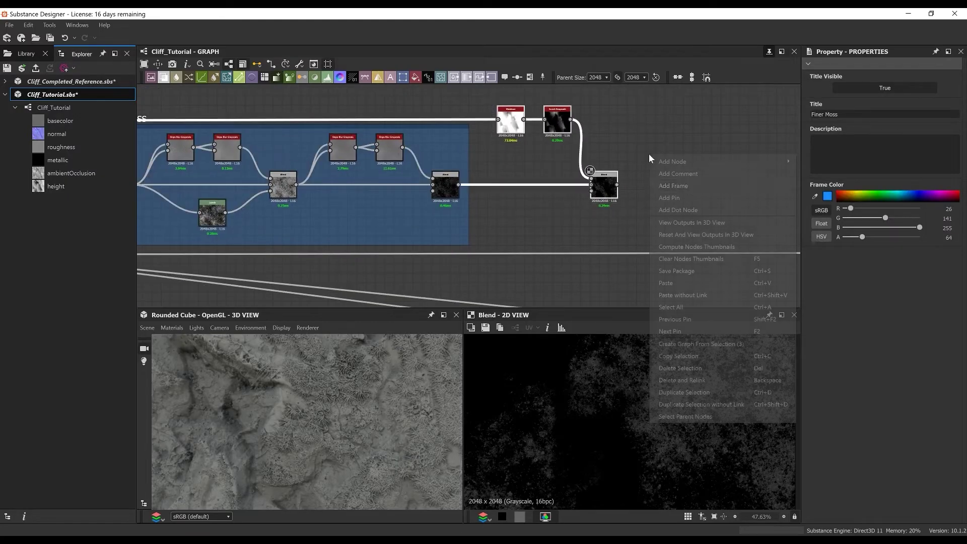
pyautogui.click(689, 186)
pyautogui.write('Subtracting')
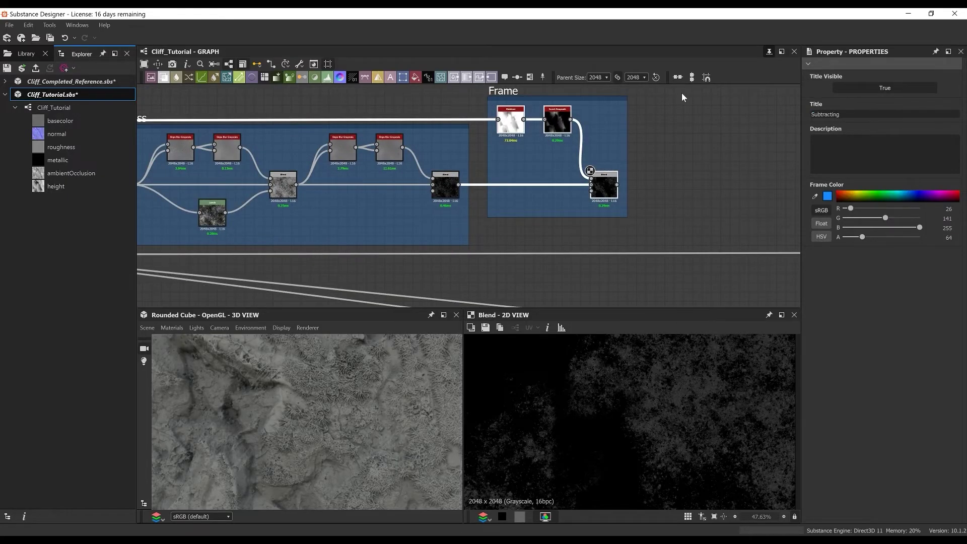
pyautogui.write(' Crevices')
pyautogui.press('Return')
# Add a Blend node after the Subtracting Crevices frame, with that frame's Blend output as its Background.
pyautogui.moveTo(683, 214); pyautogui.dragTo(578, 173, button='middle')
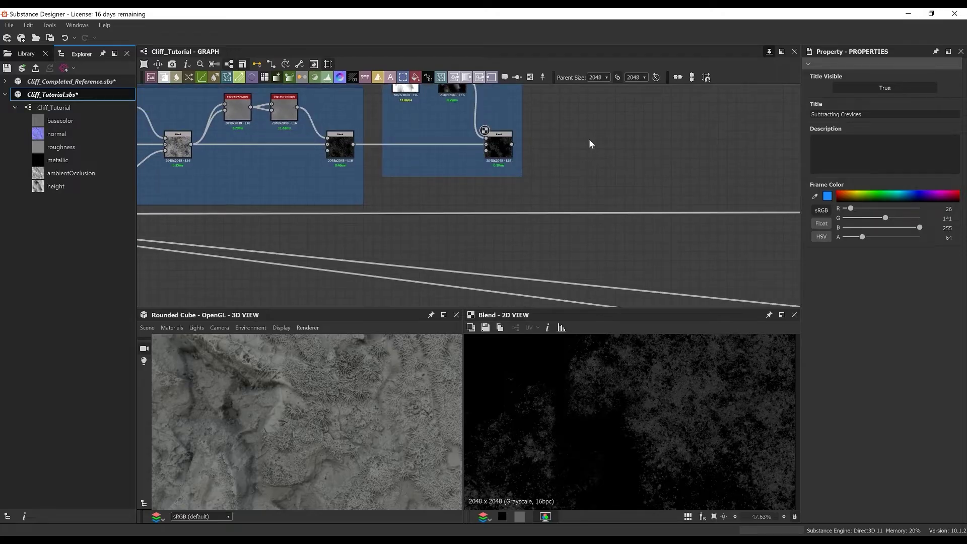
pyautogui.click(606, 156)
pyautogui.press('space')
pyautogui.write('b')
pyautogui.press('Return')
pyautogui.scroll(2, 597, 164)
pyautogui.moveTo(475, 136)
pyautogui.mouseDown()
pyautogui.moveTo(585, 140)
pyautogui.moveTo(645, 157)
pyautogui.mouseUp()
# Route the Moss Mask output through a dot node into the new Blend's Foreground input.
pyautogui.scroll(-5, 555, 158)
pyautogui.moveTo(395, 195); pyautogui.dragTo(625, 209, button='middle')
pyautogui.scroll(4, 299, 232)
pyautogui.click(300, 232)
pyautogui.moveTo(693, 233); pyautogui.dragTo(211, 231, button='middle')
pyautogui.moveTo(760, 245); pyautogui.dragTo(444, 254, button='middle')
pyautogui.keyDown('alt'); pyautogui.click(446, 261); pyautogui.keyUp('alt')
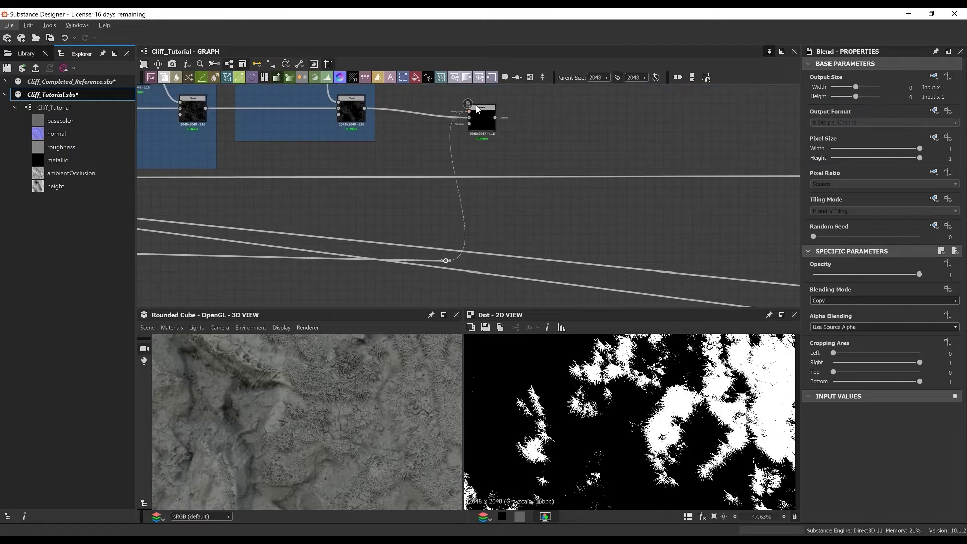
pyautogui.click(469, 113)
pyautogui.scroll(4, 478, 127)
pyautogui.moveTo(477, 127); pyautogui.dragTo(495, 224, button='middle')
pyautogui.scroll(-2, 499, 216)
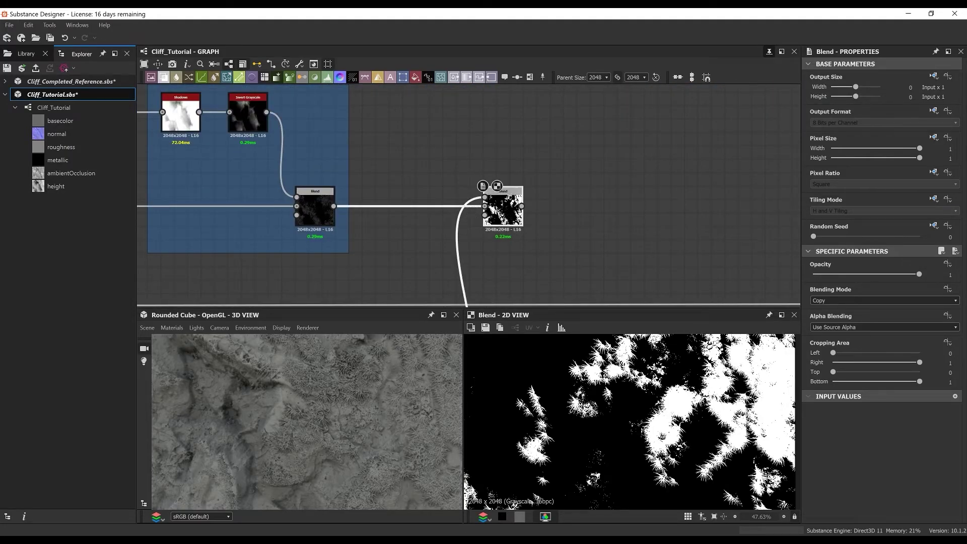
# Set the moss mask Blend's Blending Mode to Subtract, compare it with its input, and move it closer to the preceding frame.
pyautogui.click(846, 300)
pyautogui.click(847, 319)
pyautogui.doubleClick(323, 218)
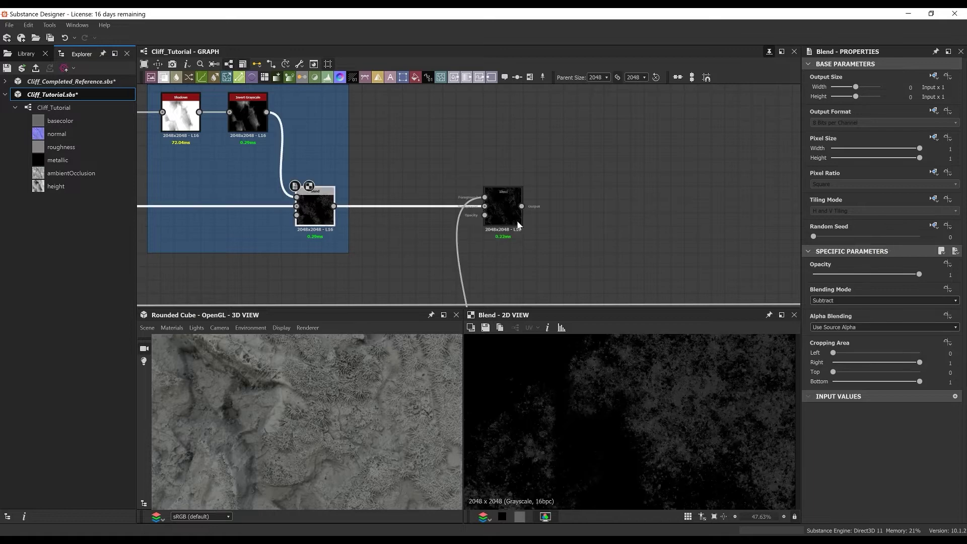
pyautogui.doubleClick(517, 222)
pyautogui.moveTo(507, 206); pyautogui.dragTo(439, 213)
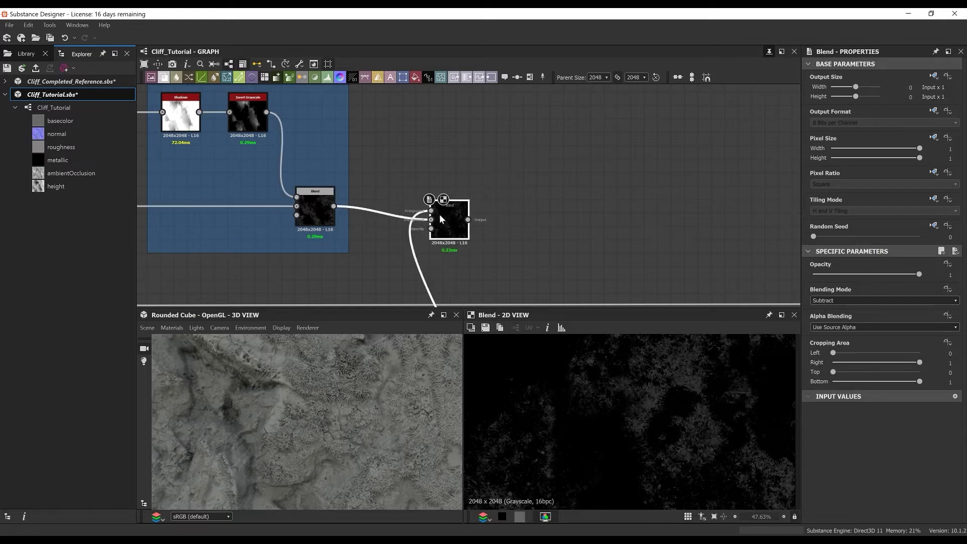
# Enclose the moss mask Blend in a frame titled "Subtracting Main Moss".
pyautogui.scroll(-3, 442, 213)
pyautogui.rightClick(501, 119)
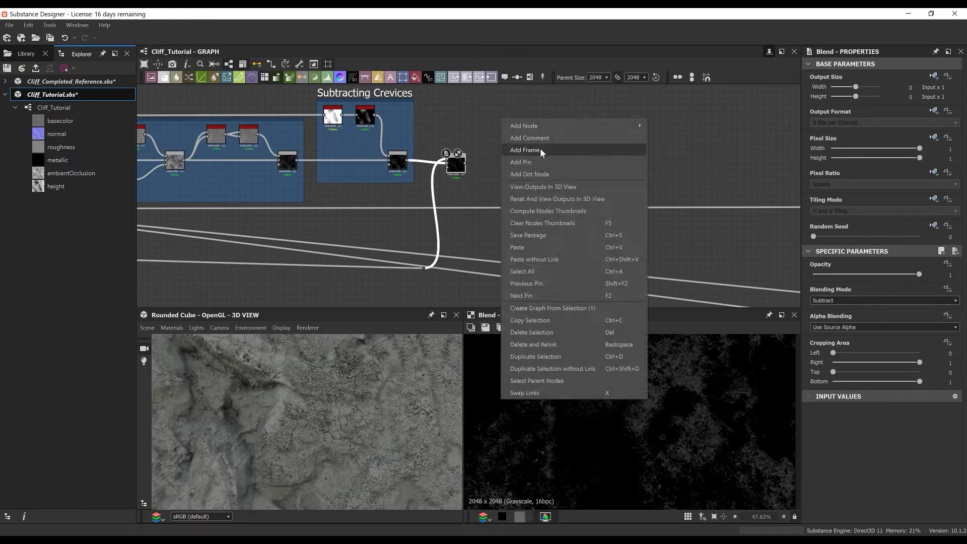
pyautogui.click(540, 148)
pyautogui.write('Subtracting Main Moss')
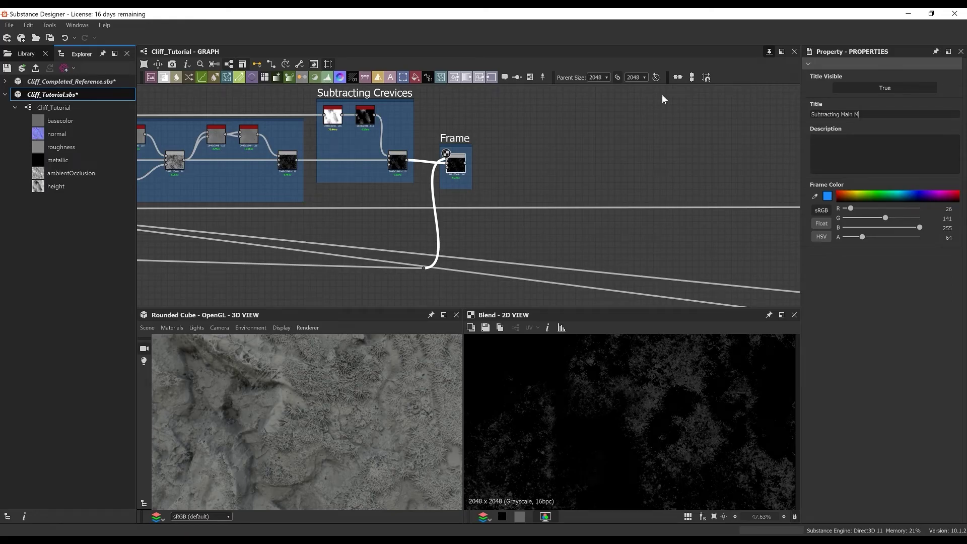
pyautogui.press('Return')
# Add a Blend node after the Subtracting Main Moss frame, with that frame's output as its Foreground.
pyautogui.scroll(-2, 410, 207)
pyautogui.moveTo(418, 207); pyautogui.dragTo(518, 208, button='middle')
pyautogui.scroll(5, 546, 182)
pyautogui.moveTo(529, 151); pyautogui.dragTo(453, 126, button='middle')
pyautogui.rightClick(541, 170)
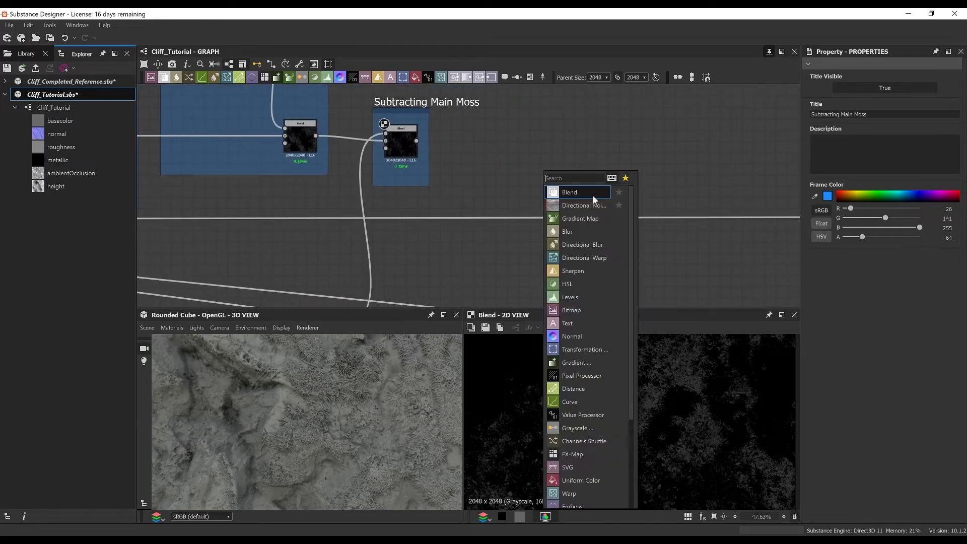
pyautogui.click(557, 190)
pyautogui.moveTo(540, 165); pyautogui.dragTo(539, 165)
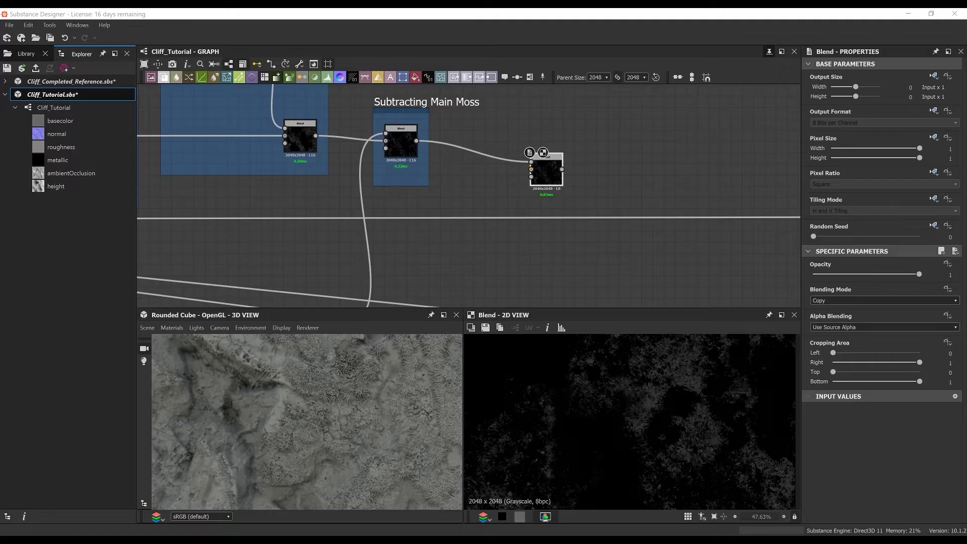
# Connect the Adding Moss Blend's output to the new Blend's Background and place the node on the main height line.
pyautogui.scroll(-4, 455, 153)
pyautogui.moveTo(455, 154); pyautogui.dragTo(633, 168, button='middle')
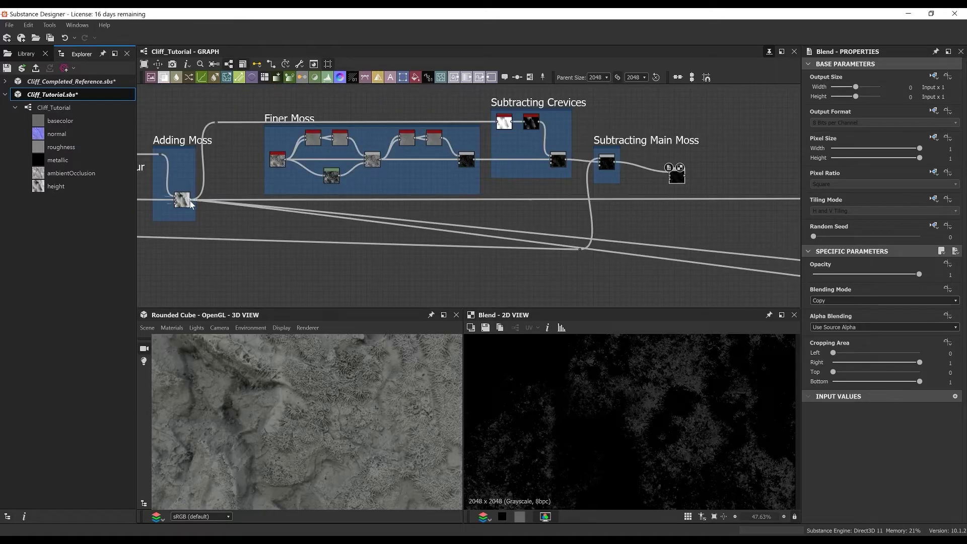
pyautogui.scroll(3, 670, 174)
pyautogui.moveTo(670, 174); pyautogui.dragTo(652, 220)
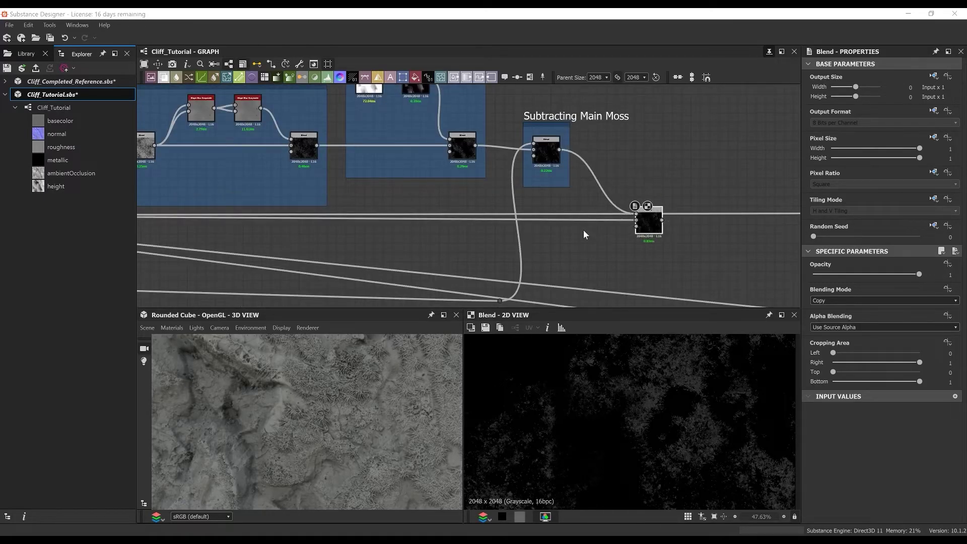
pyautogui.moveTo(656, 224); pyautogui.dragTo(465, 179, button='middle')
pyautogui.scroll(3, 465, 179)
# Set the final moss Blend's Blending Mode to Add (Linear Dodge) and its Opacity to 0.09.
pyautogui.click(877, 301)
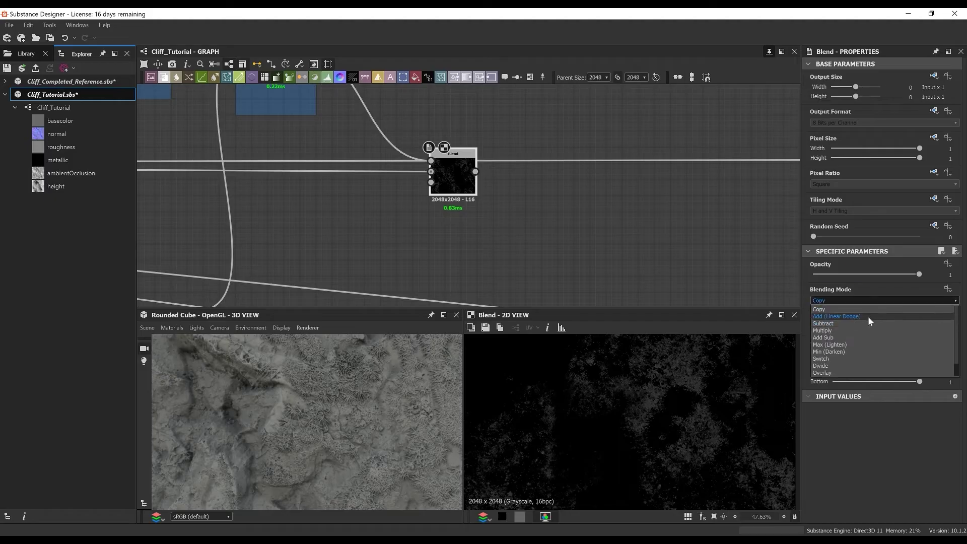
pyautogui.click(857, 316)
pyautogui.write('0.09')
pyautogui.press('Return')
# Reroute the links feeding the Outputs frame from the Adding Moss Blend to the final finer-moss Blend.
pyautogui.scroll(-2, 398, 151)
pyautogui.moveTo(399, 151); pyautogui.dragTo(437, 174, button='middle')
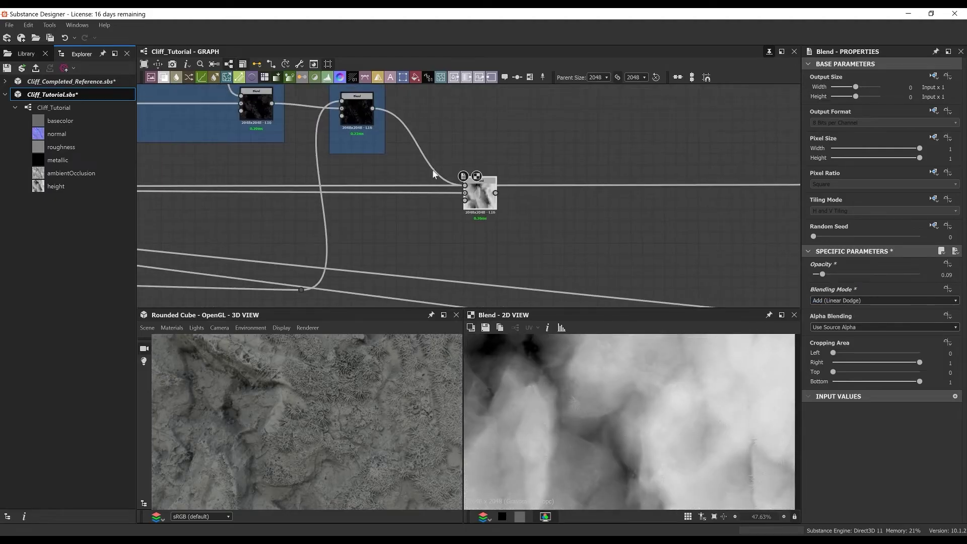
pyautogui.scroll(-5, 427, 172)
pyautogui.scroll(-1, 307, 150)
pyautogui.moveTo(308, 150); pyautogui.dragTo(556, 176, button='middle')
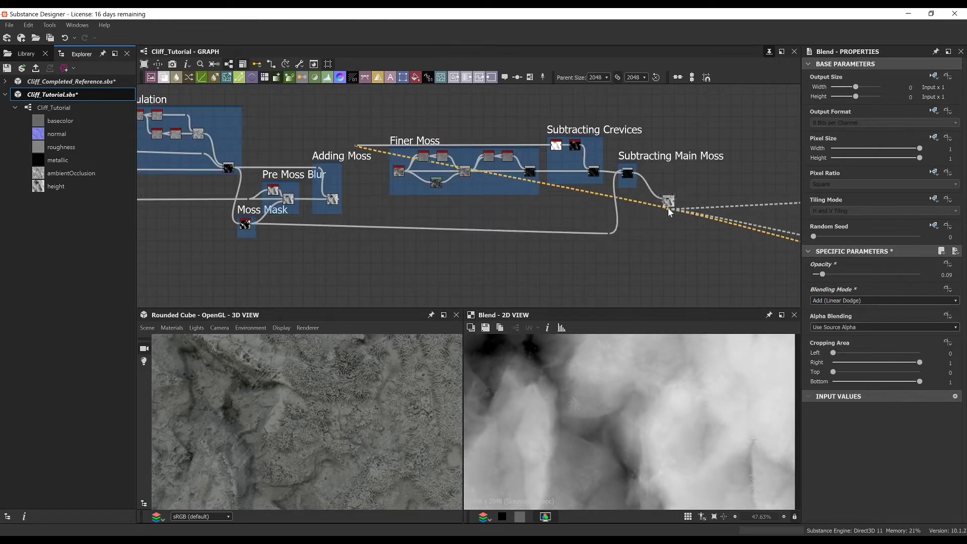
pyautogui.scroll(4, 679, 203)
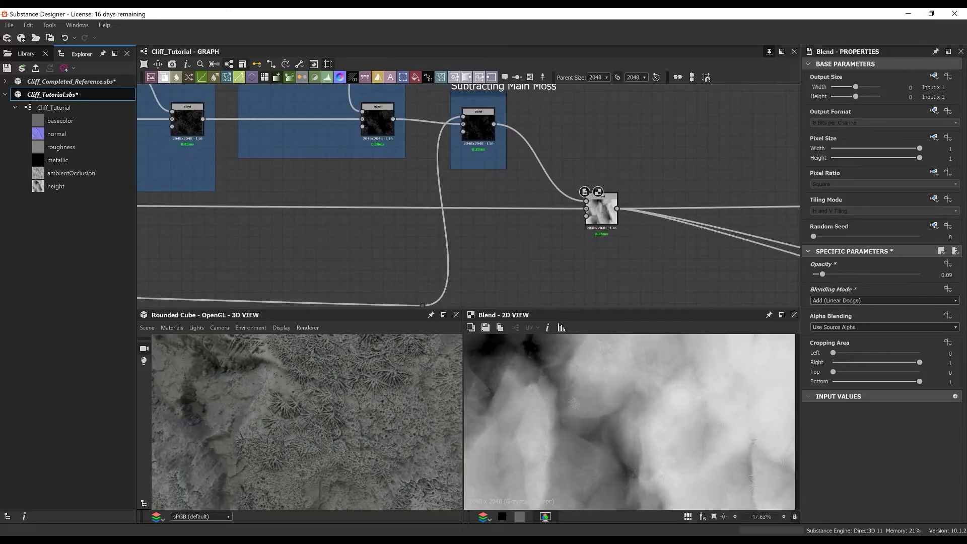
# Add a Histogram Scan fed by the Subtracting Main Moss Blend, with Position 0.9 and Contrast 1.
pyautogui.press('space')
pyautogui.write('hist')
pyautogui.press('Down')
pyautogui.press('Return')
pyautogui.moveTo(494, 124); pyautogui.dragTo(540, 241)
pyautogui.moveTo(540, 241); pyautogui.dragTo(527, 223, button='middle')
pyautogui.moveTo(867, 312); pyautogui.dragTo(907, 286)
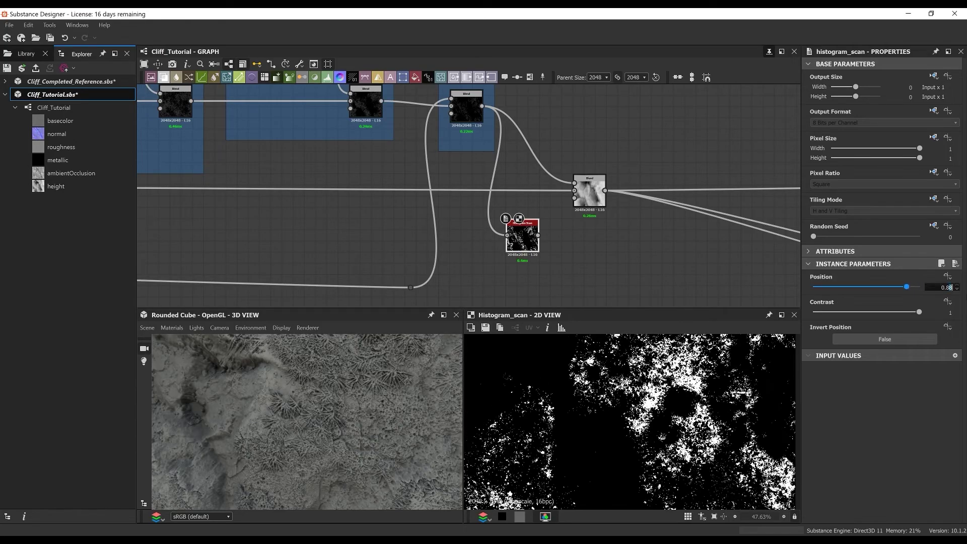
pyautogui.scroll(2, 550, 227)
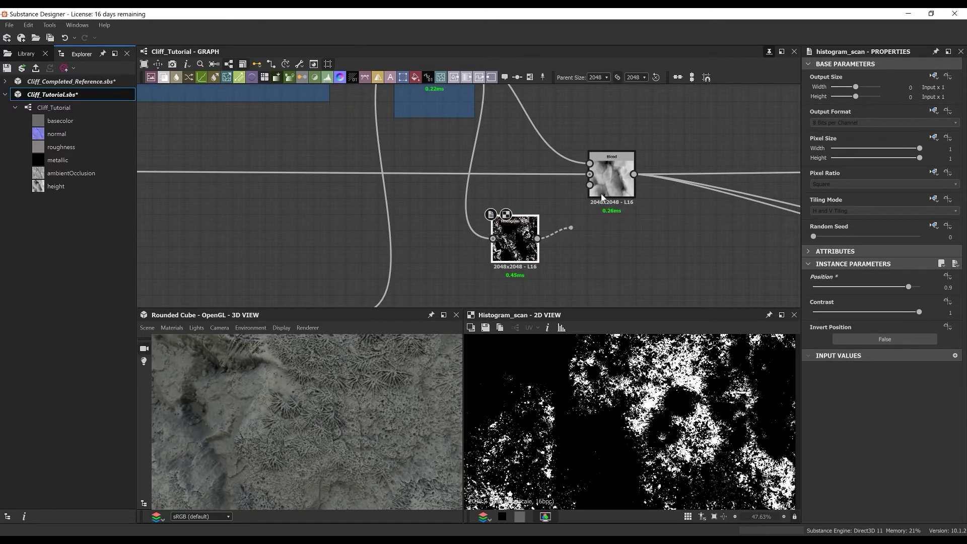
# Connect the Histogram Scan to the final moss Blend's Opacity input and inspect the moss on the 3D model.
pyautogui.moveTo(603, 197); pyautogui.dragTo(605, 182)
pyautogui.doubleClick(593, 211)
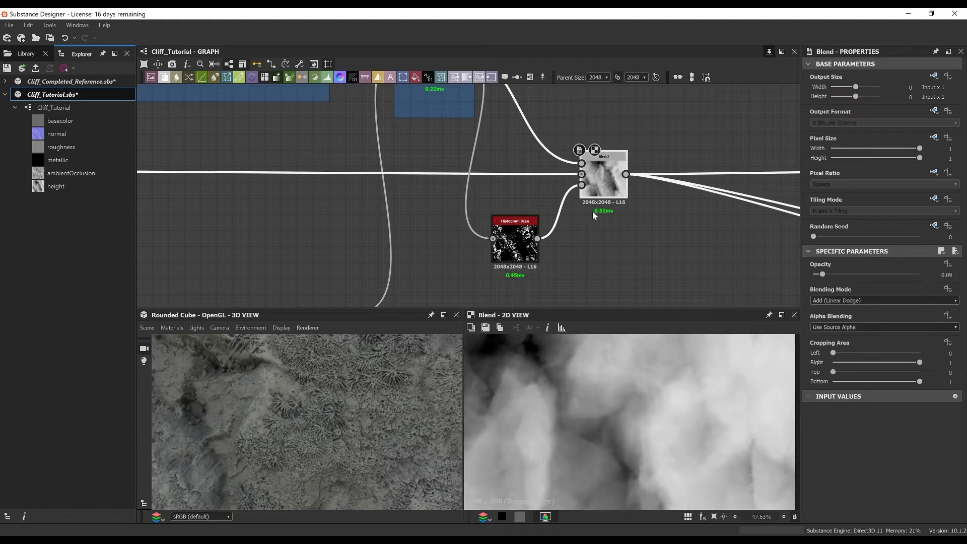
pyautogui.scroll(-2, 654, 208)
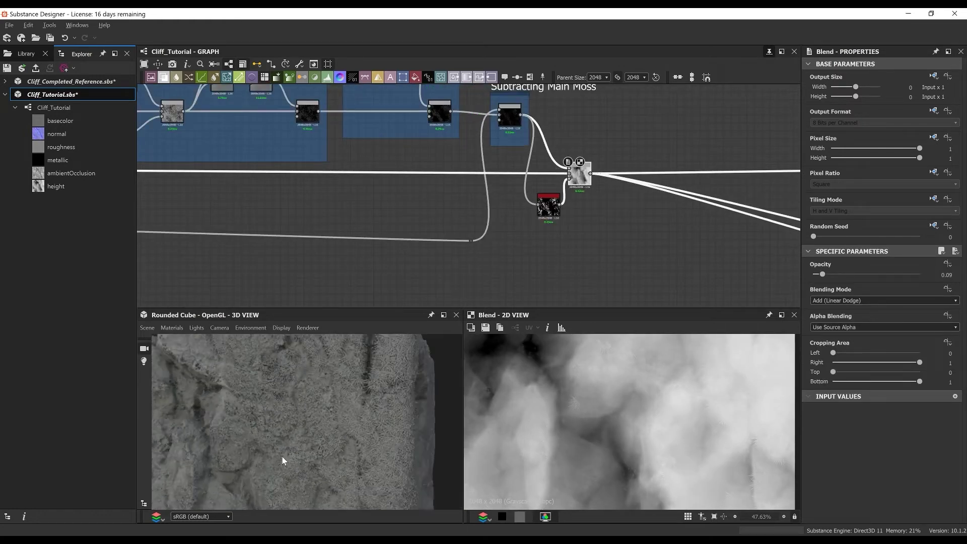
pyautogui.moveTo(282, 457); pyautogui.dragTo(307, 417)
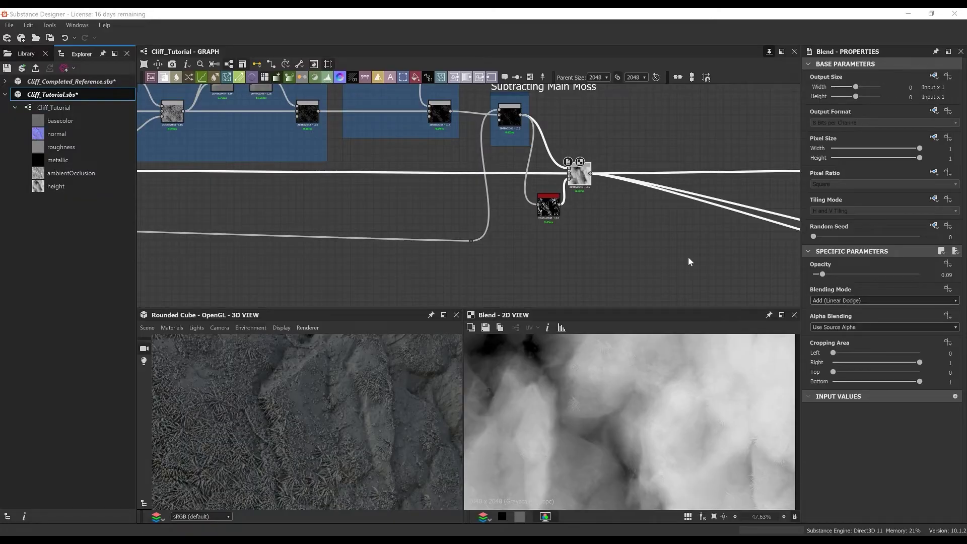
# Move the Outputs frame farther right along the graph to make room for more nodes.
pyautogui.scroll(-1, 452, 240)
pyautogui.scroll(4, 452, 239)
pyautogui.moveTo(461, 219); pyautogui.dragTo(453, 183)
pyautogui.scroll(-10, 444, 144)
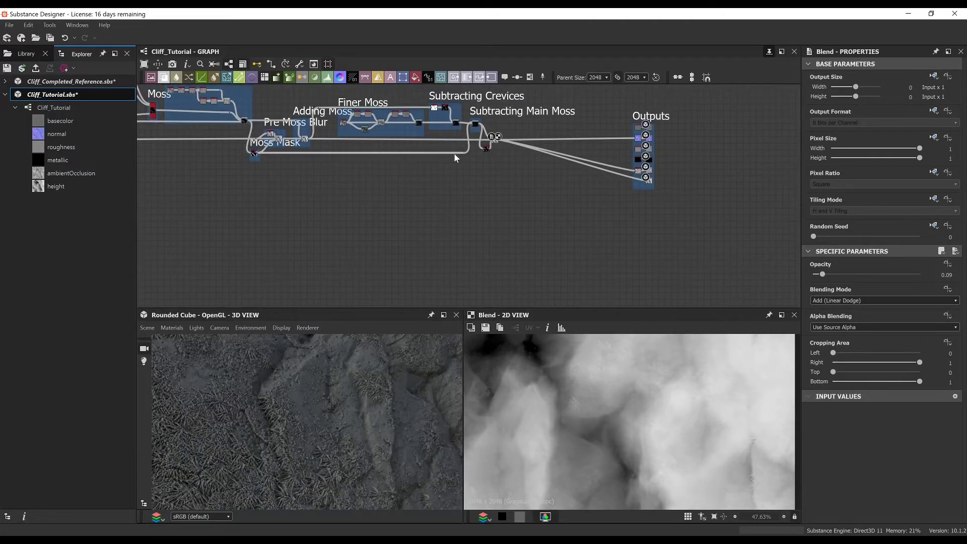
pyautogui.scroll(-2, 456, 159)
pyautogui.moveTo(623, 137); pyautogui.dragTo(545, 143, button='middle')
pyautogui.click(554, 128)
pyautogui.scroll(4, 557, 128)
pyautogui.moveTo(521, 132); pyautogui.dragTo(693, 137)
pyautogui.scroll(-5, 408, 162)
pyautogui.scroll(4, 542, 143)
pyautogui.moveTo(552, 151); pyautogui.dragTo(759, 160)
pyautogui.scroll(-2, 759, 160)
pyautogui.moveTo(760, 160); pyautogui.dragTo(534, 152, button='middle')
pyautogui.moveTo(533, 152); pyautogui.dragTo(668, 149)
pyautogui.moveTo(201, 153); pyautogui.dragTo(377, 180, button='middle')
# Add a Gradient Linear 1 node in the empty space below and after the final moss Blend.
pyautogui.scroll(5, 377, 180)
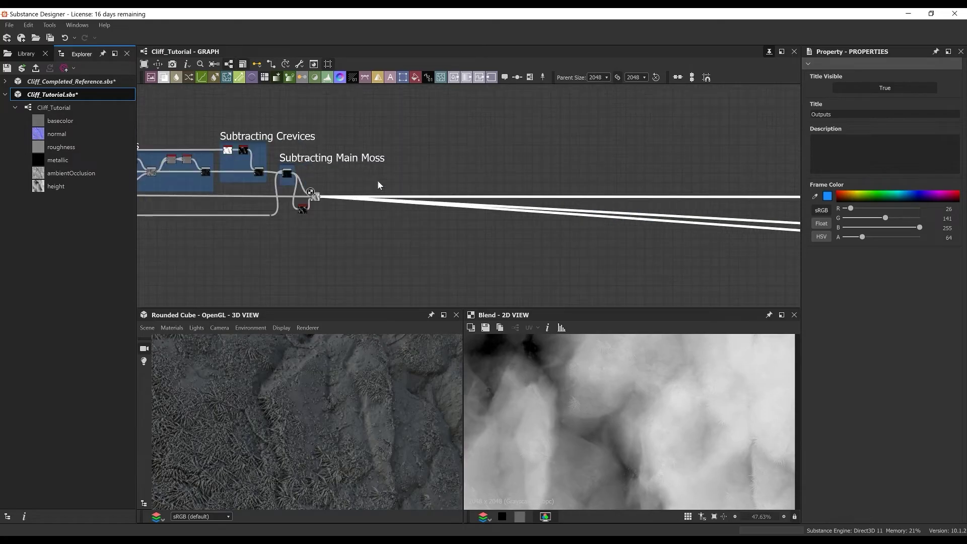
pyautogui.moveTo(262, 230); pyautogui.dragTo(408, 213, button='middle')
pyautogui.click(465, 222)
pyautogui.press('space')
pyautogui.write('grad')
pyautogui.click(509, 301)
pyautogui.scroll(3, 504, 240)
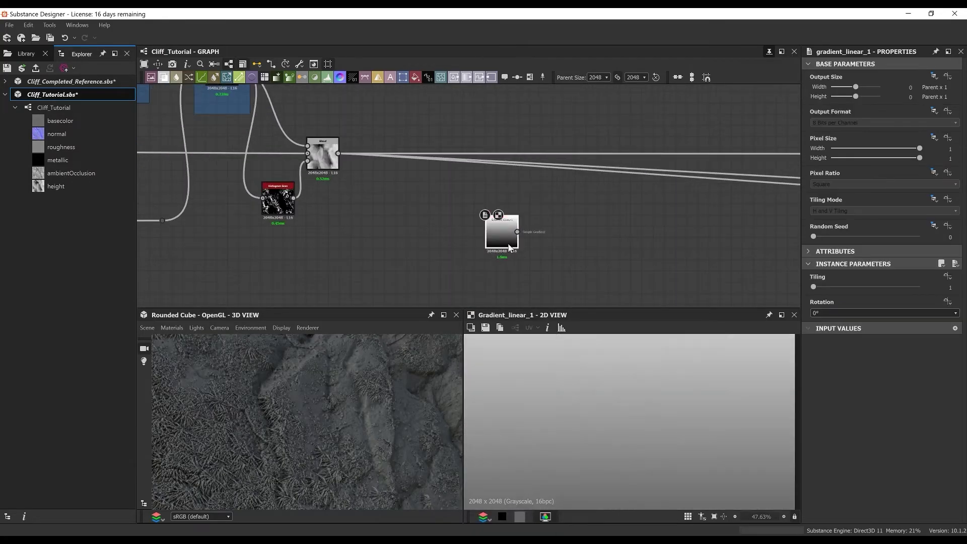
pyautogui.scroll(3, 410, 214)
pyautogui.moveTo(508, 240); pyautogui.dragTo(390, 206)
# Add a Transformation 2D after Gradient Linear 1 and rotate it 90° so the gradient runs from white to black horizontally.
pyautogui.press('space')
pyautogui.write('trans')
pyautogui.press('Return')
pyautogui.moveTo(482, 189); pyautogui.dragTo(461, 131)
pyautogui.scroll(-3, 455, 193)
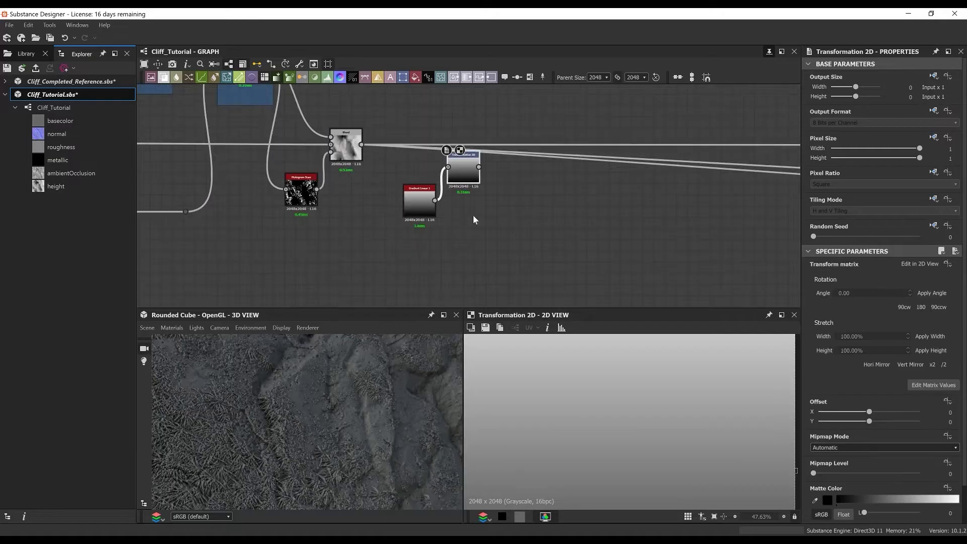
pyautogui.moveTo(473, 216); pyautogui.dragTo(426, 174)
pyautogui.moveTo(418, 203); pyautogui.dragTo(412, 245)
pyautogui.scroll(3, 412, 245)
pyautogui.click(484, 222)
pyautogui.moveTo(486, 221); pyautogui.dragTo(488, 161, button='middle')
pyautogui.scroll(-2, 866, 359)
pyautogui.scroll(-7, 663, 402)
pyautogui.keyDown('shift'); pyautogui.moveTo(706, 348); pyautogui.dragTo(565, 347); pyautogui.keyUp('shift')
pyautogui.scroll(3, 541, 193)
pyautogui.click(504, 186)
pyautogui.scroll(-5, 503, 186)
# Add a Curve node below the Transformation 2D, fed by Gradient Linear 1.
pyautogui.press('space')
pyautogui.write('curv')
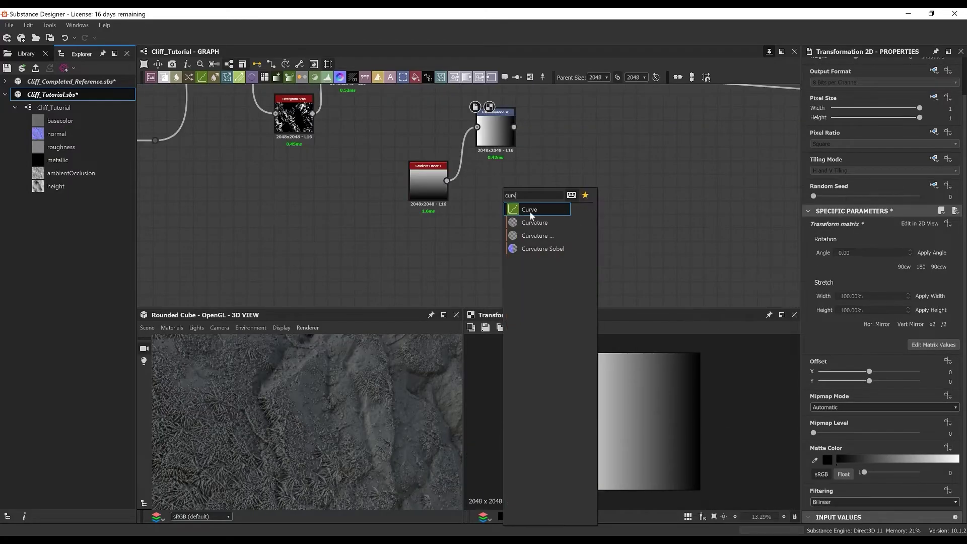
pyautogui.click(540, 209)
pyautogui.scroll(3, 501, 198)
pyautogui.moveTo(501, 197); pyautogui.dragTo(486, 242)
pyautogui.moveTo(409, 168); pyautogui.dragTo(471, 215)
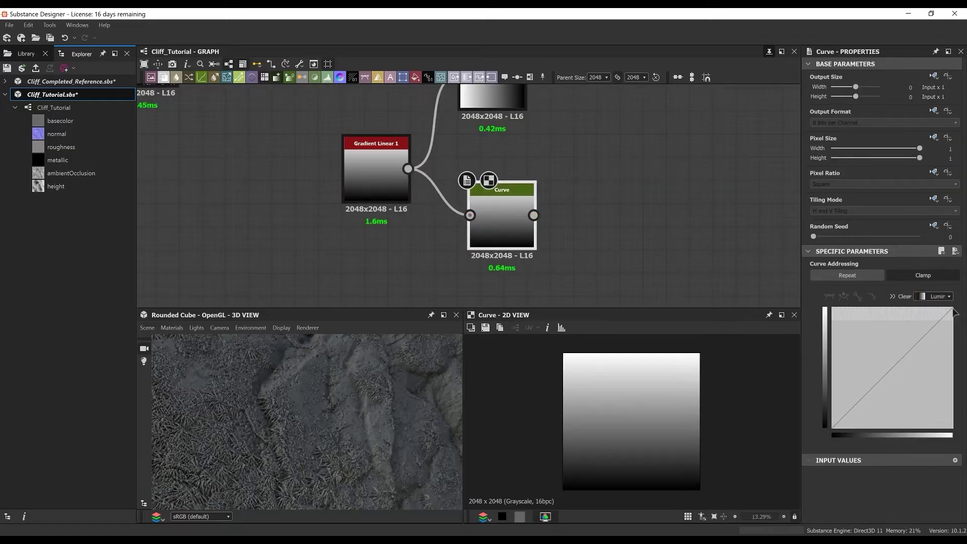
# Shape the Curve into a low hump by adding a middle point, lowering it, and bringing the right endpoint down to zero.
pyautogui.doubleClick(876, 387)
pyautogui.moveTo(952, 309); pyautogui.dragTo(952, 430)
pyautogui.moveTo(877, 387); pyautogui.dragTo(870, 413)
# Add a Blend with the Transformation 2D as Foreground and the Curve as Background, and align the Curve beside the gradient.
pyautogui.scroll(-1, 531, 161)
pyautogui.moveTo(530, 161); pyautogui.dragTo(460, 189, button='middle')
pyautogui.press('space')
pyautogui.write('b')
pyautogui.click(597, 204)
pyautogui.moveTo(463, 234); pyautogui.dragTo(537, 195)
pyautogui.moveTo(455, 117); pyautogui.dragTo(538, 182)
pyautogui.moveTo(456, 235); pyautogui.dragTo(448, 195)
# Set the gradient Blend's Blending Mode to Subtract.
pyautogui.click(557, 204)
pyautogui.click(857, 300)
pyautogui.click(857, 322)
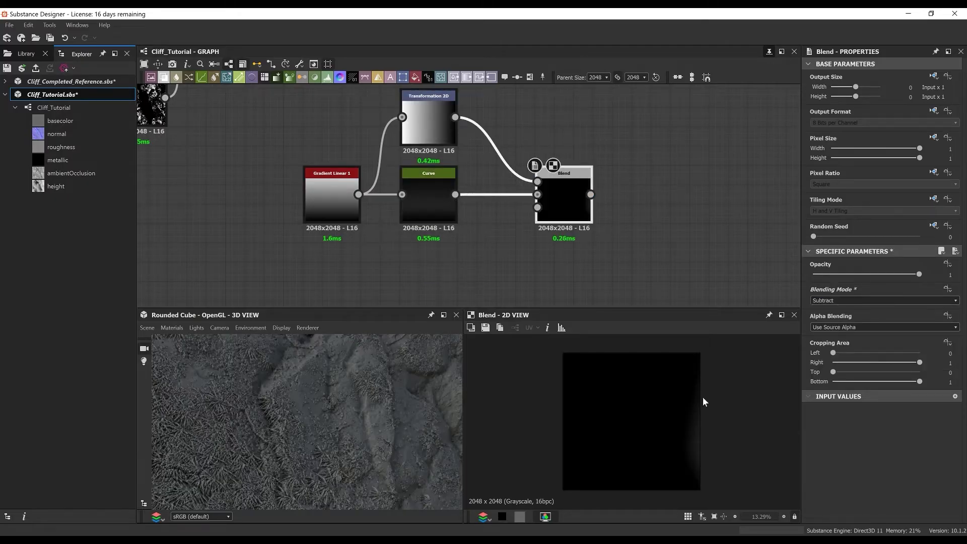
# Add a Histogram Scan after the gradient Blend and adjust it to produce a sharp white half-blade shape.
pyautogui.scroll(-1, 451, 128)
pyautogui.moveTo(452, 129); pyautogui.dragTo(376, 159, button='middle')
pyautogui.press('space')
pyautogui.write('his')
pyautogui.press('Down')
pyautogui.press('Return')
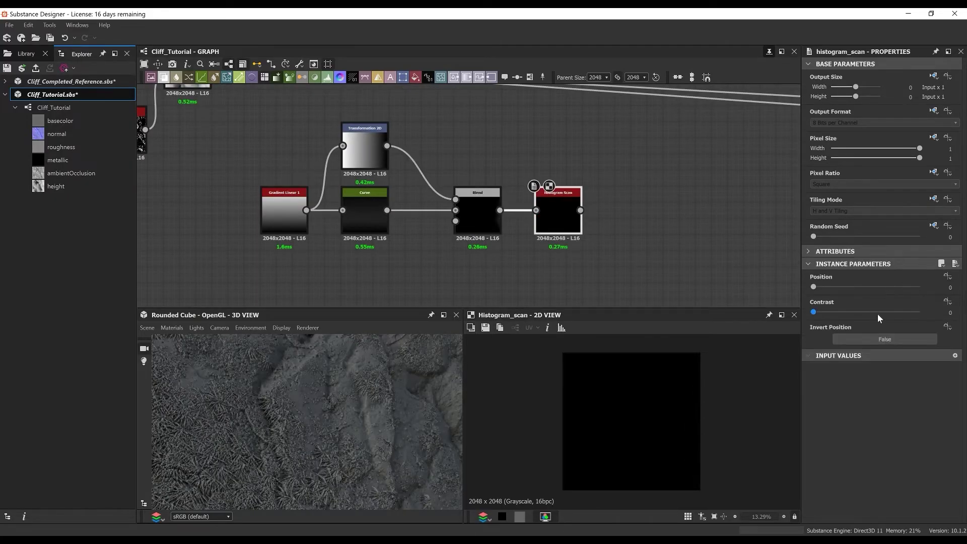
pyautogui.moveTo(950, 296); pyautogui.dragTo(957, 296)
# Add a Transformation 2D after the Histogram Scan and set its X Offset to 0.5.
pyautogui.moveTo(611, 165); pyautogui.dragTo(502, 172, button='middle')
pyautogui.press('space')
pyautogui.write('tr')
pyautogui.press('Return')
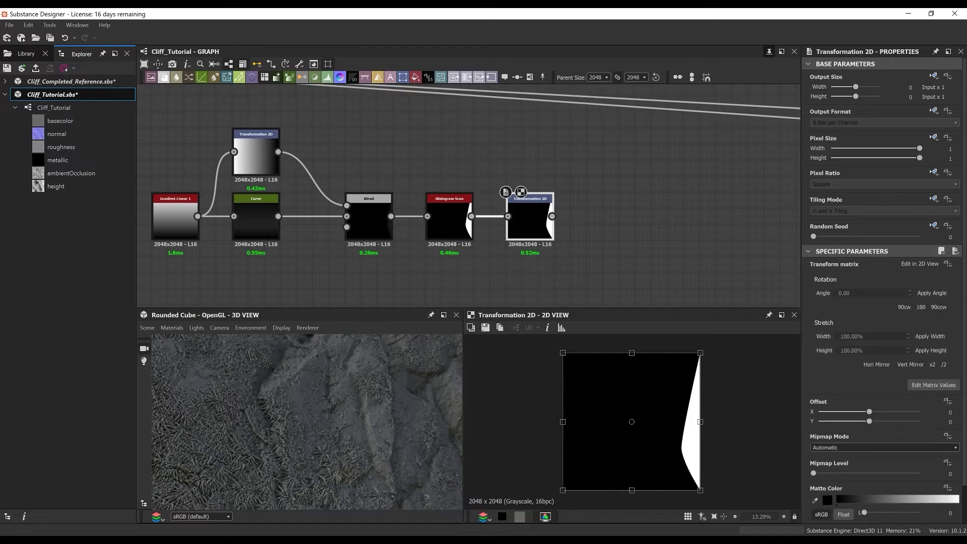
pyautogui.moveTo(870, 412); pyautogui.dragTo(894, 412)
pyautogui.press('Return')
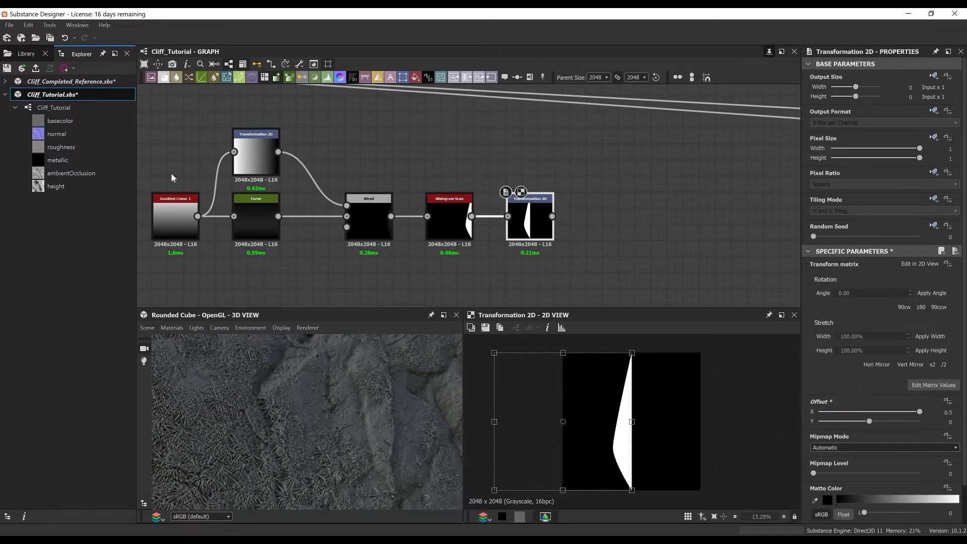
# Add a Mirror Grayscale node after the offset Transformation 2D to complete the symmetrical blade shape.
pyautogui.moveTo(480, 224); pyautogui.dragTo(388, 211, button='middle')
pyautogui.scroll(-3, 584, 348)
pyautogui.scroll(4, 438, 215)
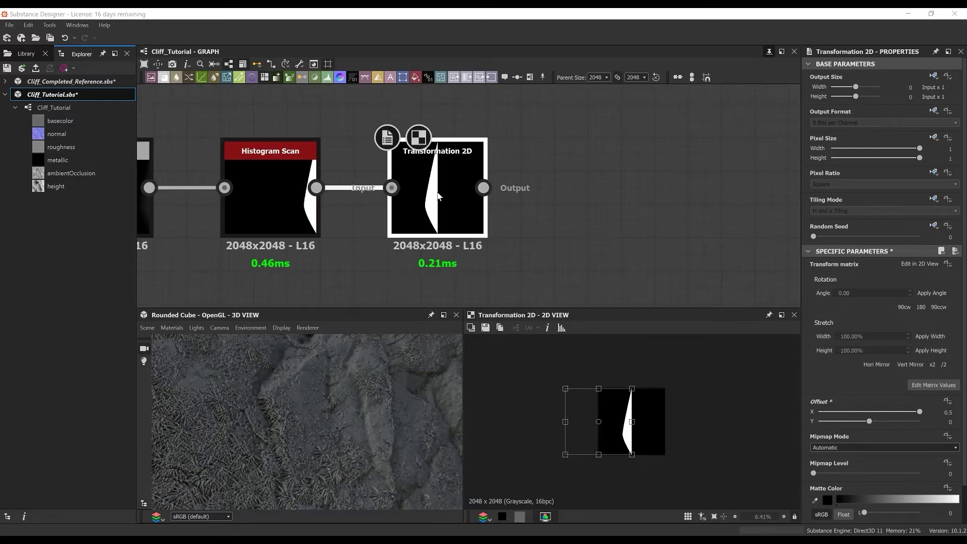
pyautogui.press('space')
pyautogui.write('mirror')
pyautogui.press('Return')
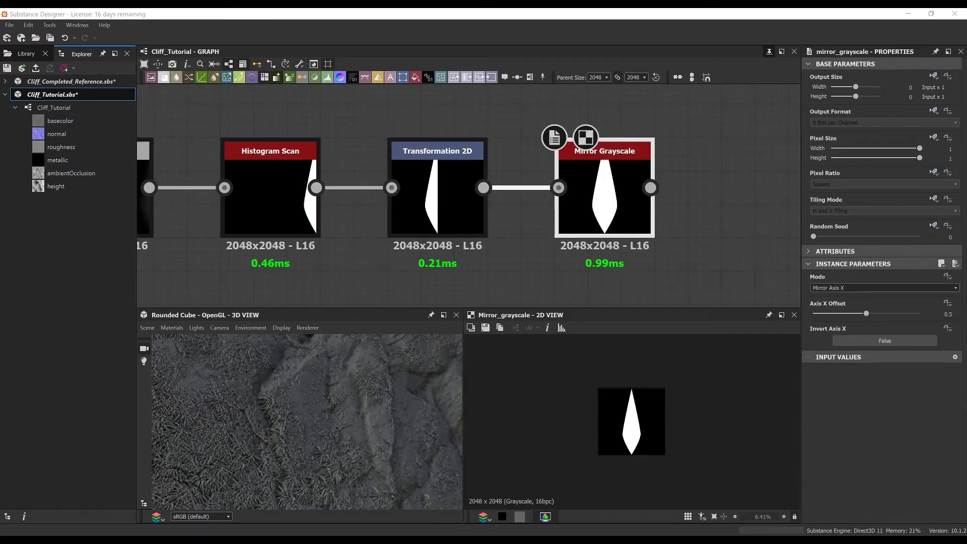
# Narrow the blade by lowering the Curve's middle point to about 0.27 across and 0.04 up.
pyautogui.moveTo(222, 203); pyautogui.dragTo(604, 192, button='middle')
pyautogui.click(257, 193)
pyautogui.moveTo(872, 413); pyautogui.dragTo(866, 426)
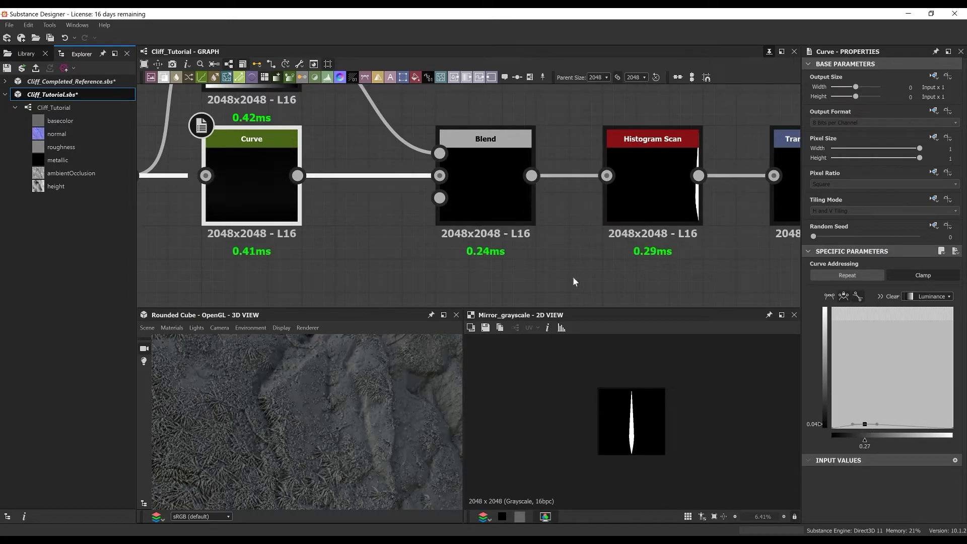
# Add a Transformation 2D after the Mirror Grayscale and squeeze the blade narrower horizontally.
pyautogui.moveTo(736, 273); pyautogui.dragTo(446, 268, button='middle')
pyautogui.click(440, 210)
pyautogui.press('space')
pyautogui.write('tra')
pyautogui.press('Return')
pyautogui.doubleClick(558, 202)
pyautogui.scroll(6, 634, 422)
pyautogui.moveTo(726, 420); pyautogui.dragTo(682, 421)
# Add a Non Uniform Blur Grayscale, feed the narrowed blade into both its inputs, and set its Intensity to 5.74.
pyautogui.press('space')
pyautogui.write('non')
pyautogui.press('Down')
pyautogui.press('Return')
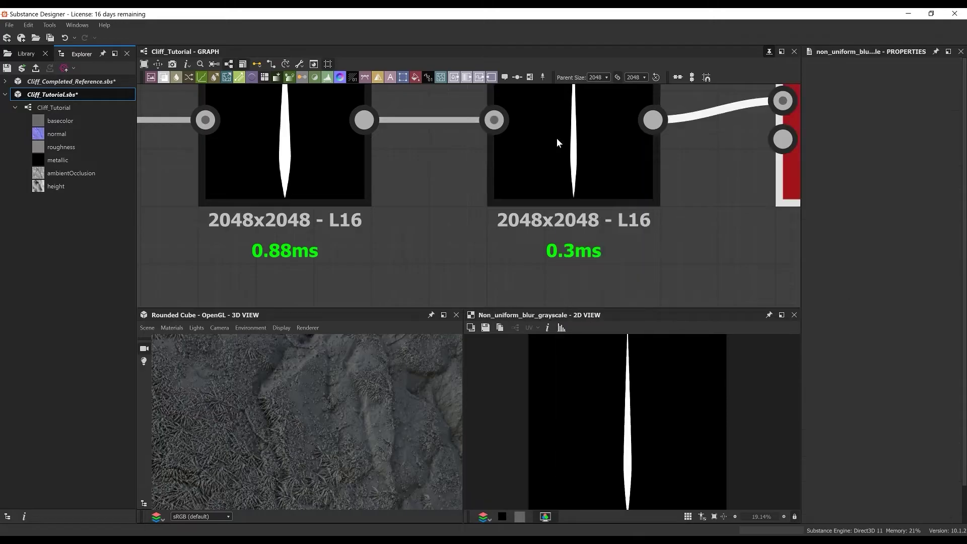
pyautogui.moveTo(653, 120); pyautogui.dragTo(782, 139)
pyautogui.scroll(-3, 771, 146)
pyautogui.moveTo(686, 168); pyautogui.dragTo(432, 186, button='middle')
pyautogui.scroll(3, 559, 168)
pyautogui.click(948, 287)
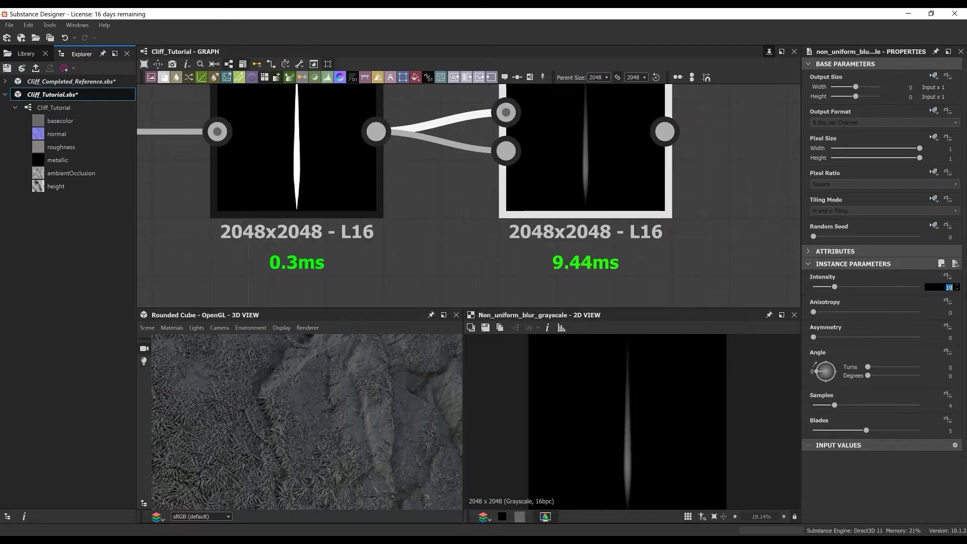
pyautogui.write('5.74')
pyautogui.press('Return')
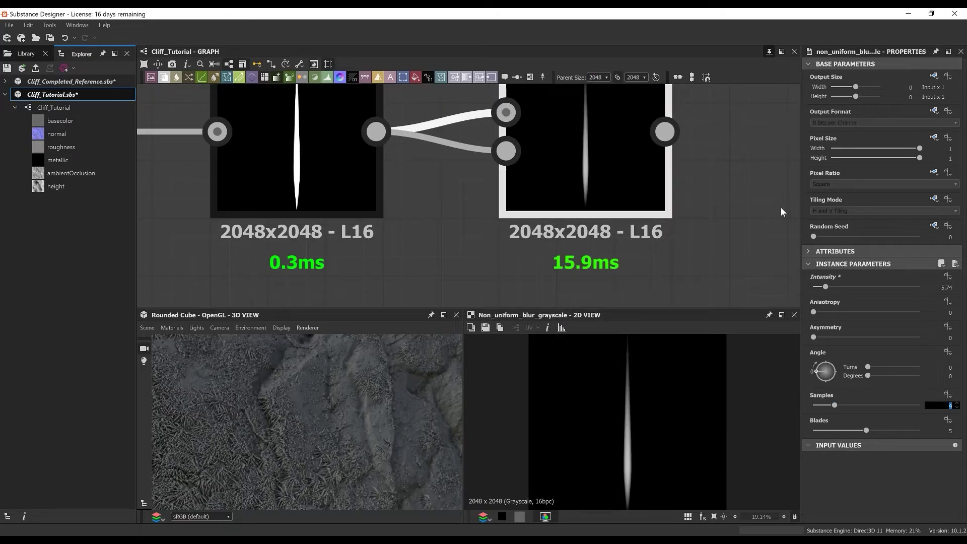
# Add a Multi Directional Warp Grayscale after the Non Uniform Blur and place it further along the chain.
pyautogui.scroll(-3, 355, 180)
pyautogui.press('space')
pyautogui.write('mult')
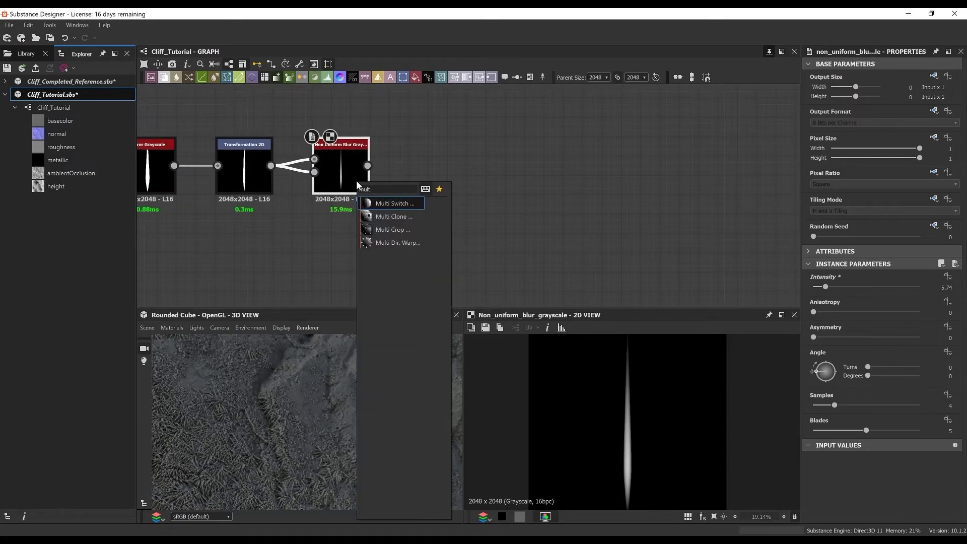
pyautogui.click(395, 245)
pyautogui.moveTo(440, 178); pyautogui.dragTo(516, 177)
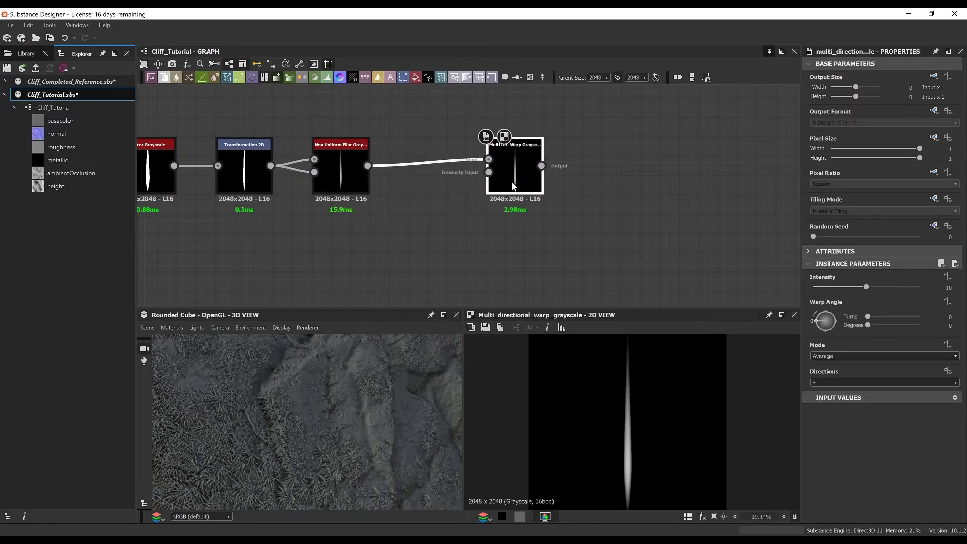
# Add a Perlin Noise below the blade chain with Scale 5 and Disorder 1.
pyautogui.moveTo(384, 229); pyautogui.dragTo(399, 209, button='middle')
pyautogui.click(399, 210)
pyautogui.press('space')
pyautogui.write('pe')
pyautogui.click(390, 203)
pyautogui.press('space')
pyautogui.write('per')
pyautogui.click(448, 240)
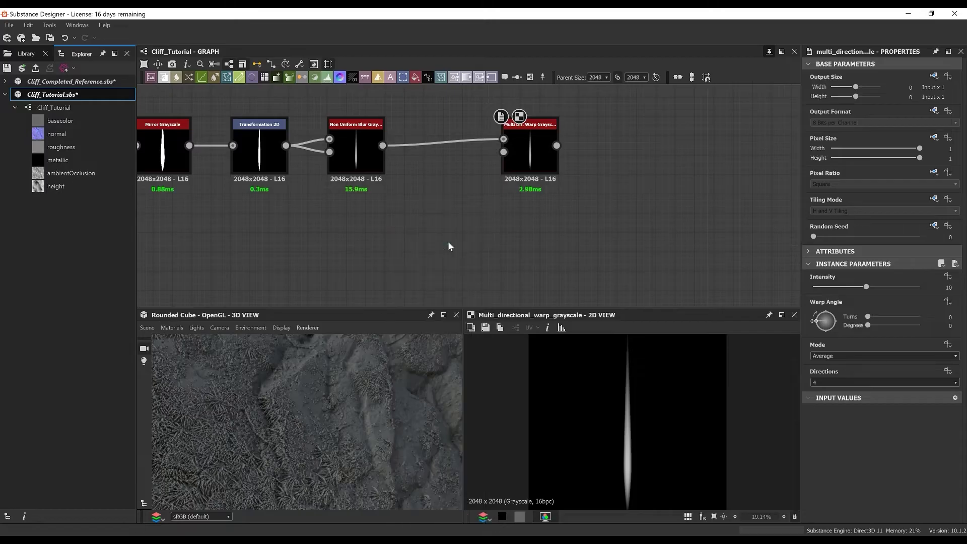
pyautogui.moveTo(395, 203); pyautogui.dragTo(408, 272)
pyautogui.write('5')
pyautogui.press('Tab')
pyautogui.write('1')
pyautogui.press('Return')
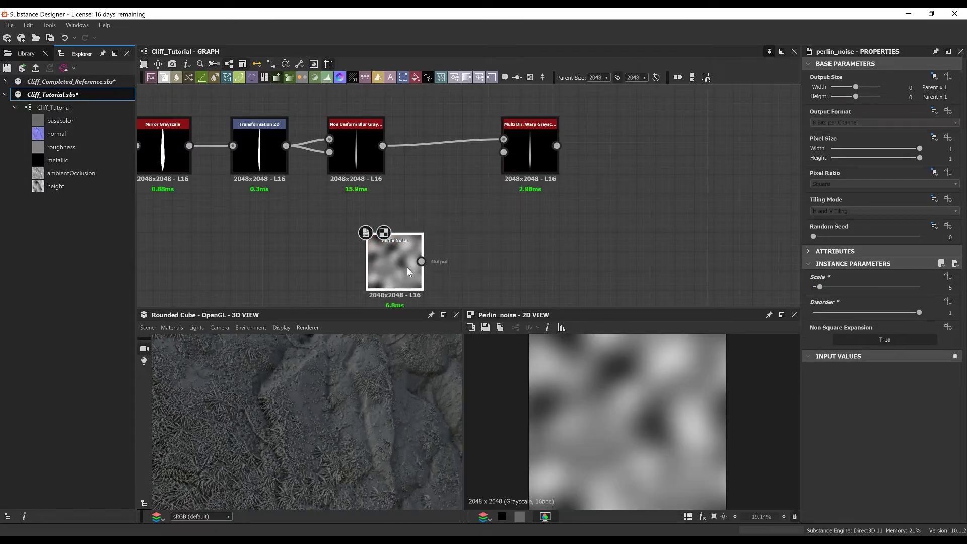
# Connect the Perlin Noise to the multi-directional warp's intensity input, and set its Intensity to 20 and Mode to Min.
pyautogui.doubleClick(531, 155)
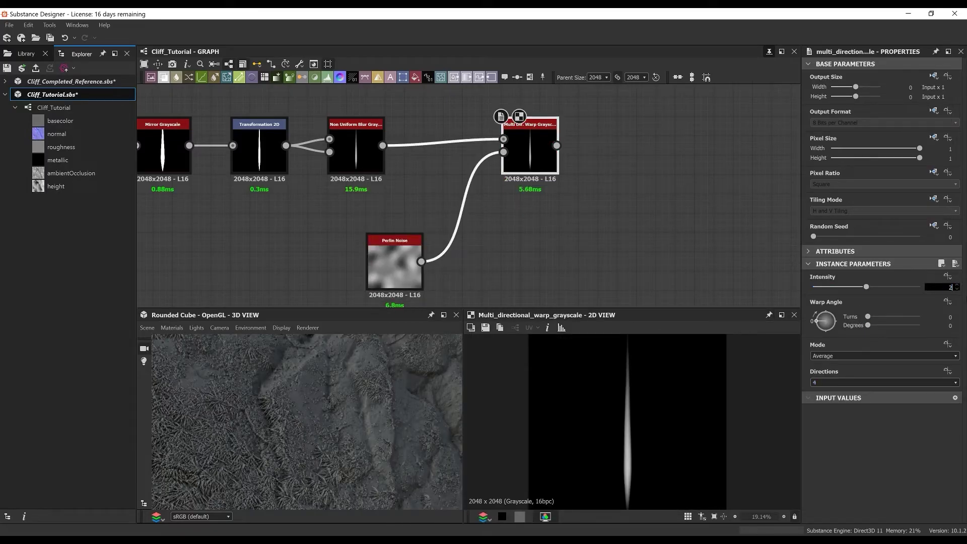
pyautogui.click(851, 356)
pyautogui.click(842, 382)
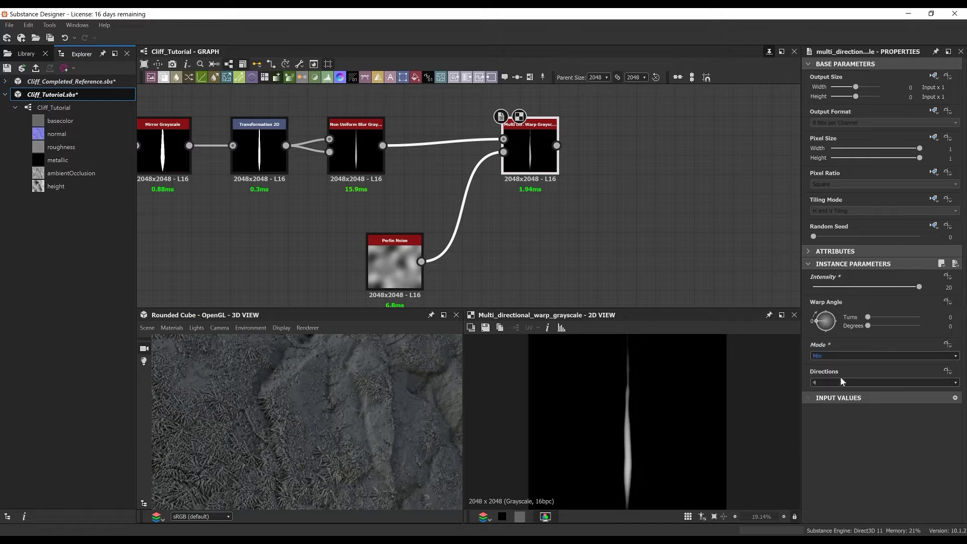
pyautogui.click(401, 253)
pyautogui.scroll(-3, 448, 167)
pyautogui.moveTo(496, 157); pyautogui.dragTo(474, 157)
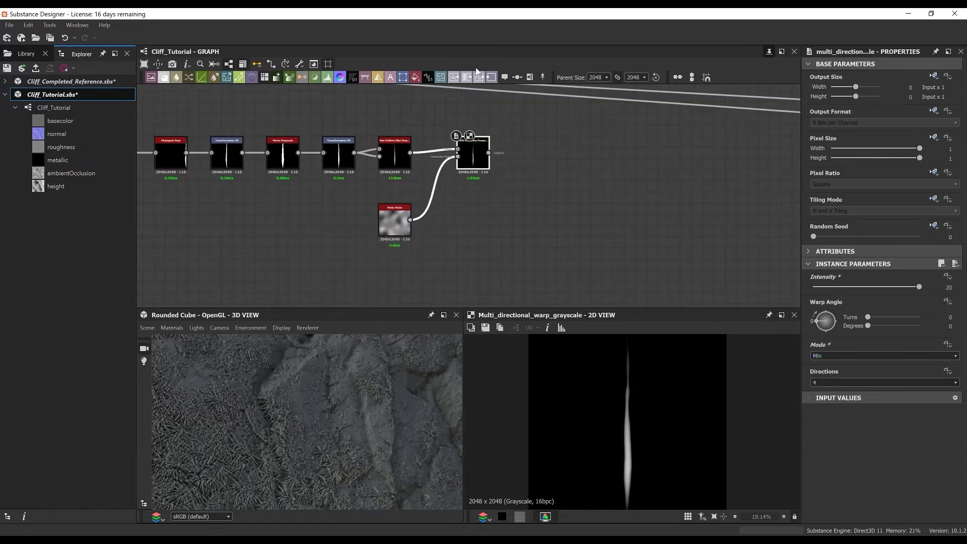
# Add a Blend after the Multi Directional Warp with the warped blade as its background.
pyautogui.moveTo(474, 158); pyautogui.dragTo(475, 193, button='middle')
pyautogui.press('space')
pyautogui.moveTo(475, 192); pyautogui.dragTo(559, 192)
pyautogui.press('Return')
pyautogui.scroll(3, 539, 196)
pyautogui.moveTo(540, 197); pyautogui.dragTo(571, 276, button='middle')
pyautogui.click(395, 185)
pyautogui.press('space')
pyautogui.write('dire')
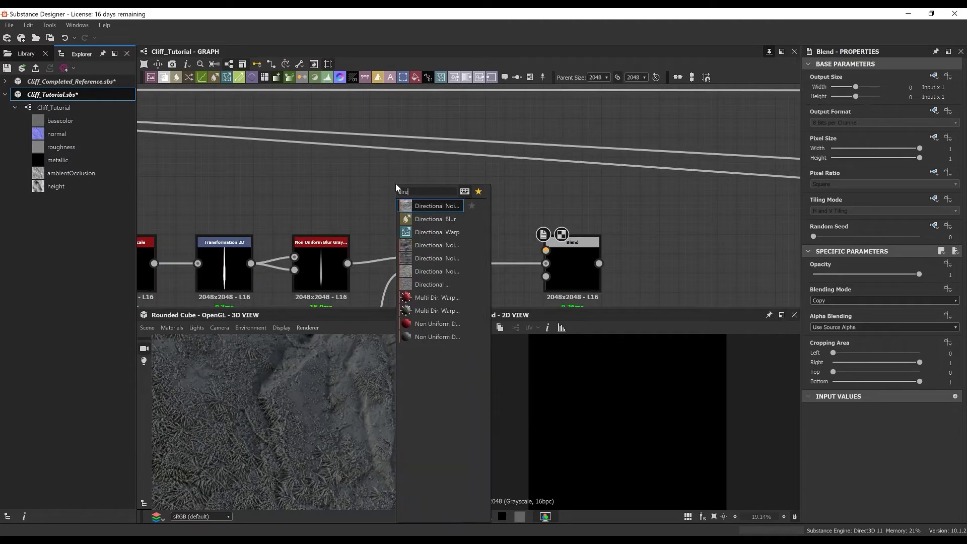
pyautogui.click(457, 271)
pyautogui.scroll(2, 412, 186)
pyautogui.press('Delete')
# Add a Directional Noise 1 above the warp and set its Angle to 90 degrees and Disorder to 1.
pyautogui.press('space')
pyautogui.write('dir')
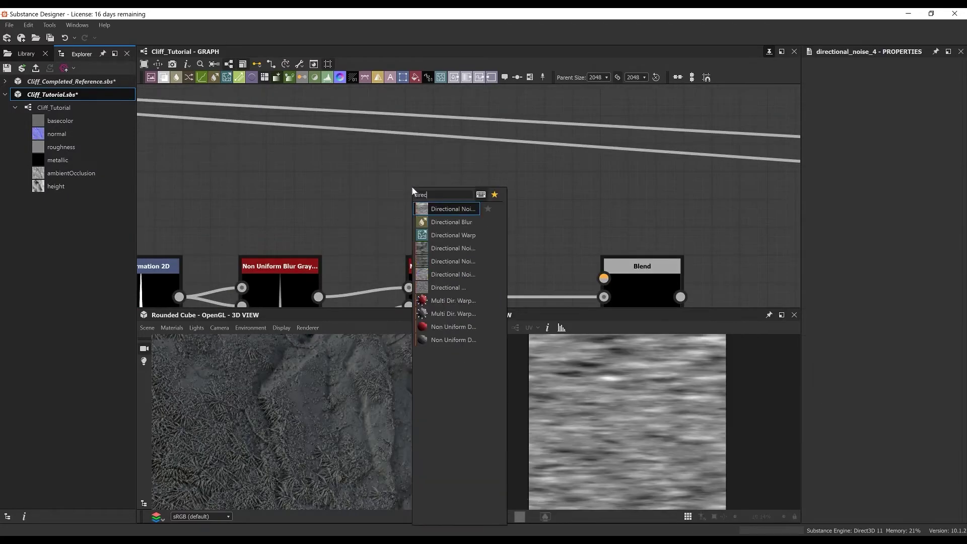
pyautogui.click(436, 249)
pyautogui.moveTo(425, 204); pyautogui.dragTo(453, 204)
pyautogui.click(826, 315)
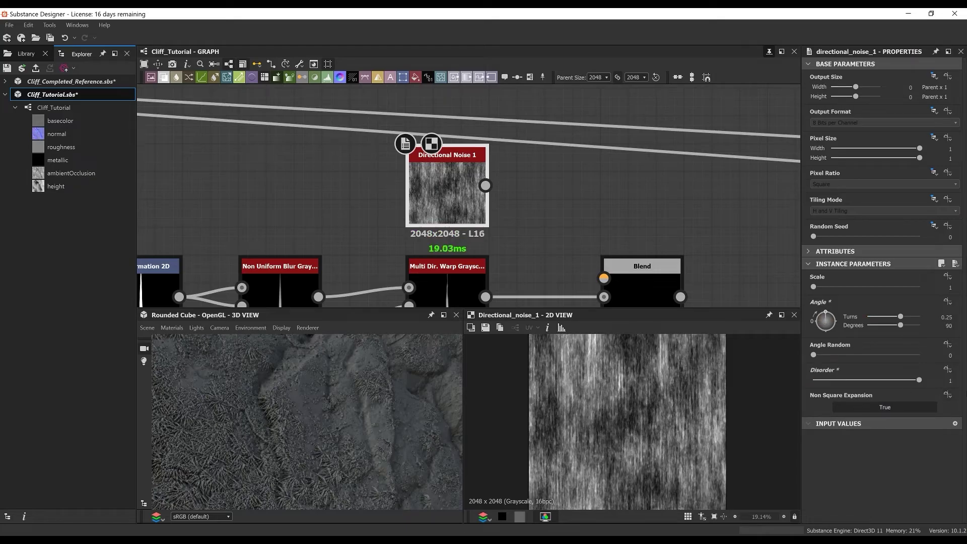
# Add a Transformation 2D after the Directional Noise 1, apply the x2 scaling, and line both nodes up above the blade chain.
pyautogui.press('t')
pyautogui.moveTo(585, 112); pyautogui.dragTo(570, 195)
pyautogui.scroll(-3, 597, 202)
pyautogui.scroll(-4, 636, 421)
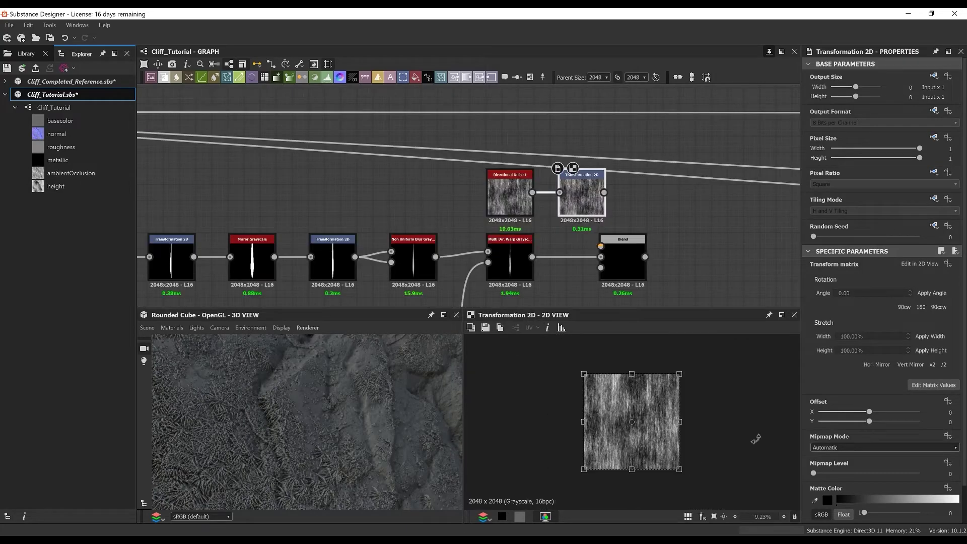
pyautogui.click(932, 366)
pyautogui.scroll(2, 631, 211)
pyautogui.moveTo(410, 174); pyautogui.dragTo(529, 190)
pyautogui.moveTo(530, 190); pyautogui.dragTo(427, 168)
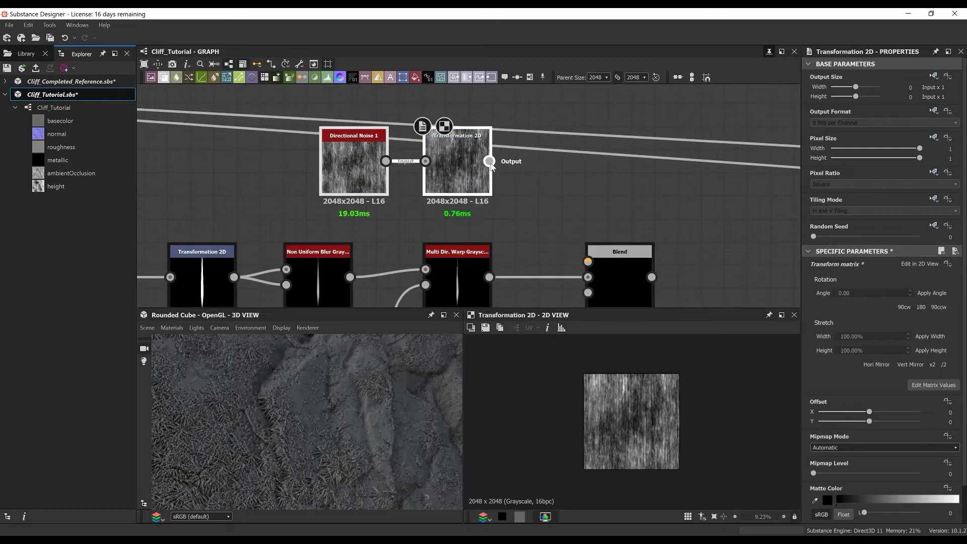
# Connect the transformed noise to the Blend's foreground and set the Blending Mode to Multiply.
pyautogui.moveTo(490, 162); pyautogui.dragTo(588, 262)
pyautogui.doubleClick(620, 275)
pyautogui.click(885, 300)
pyautogui.click(853, 321)
pyautogui.scroll(-2, 599, 258)
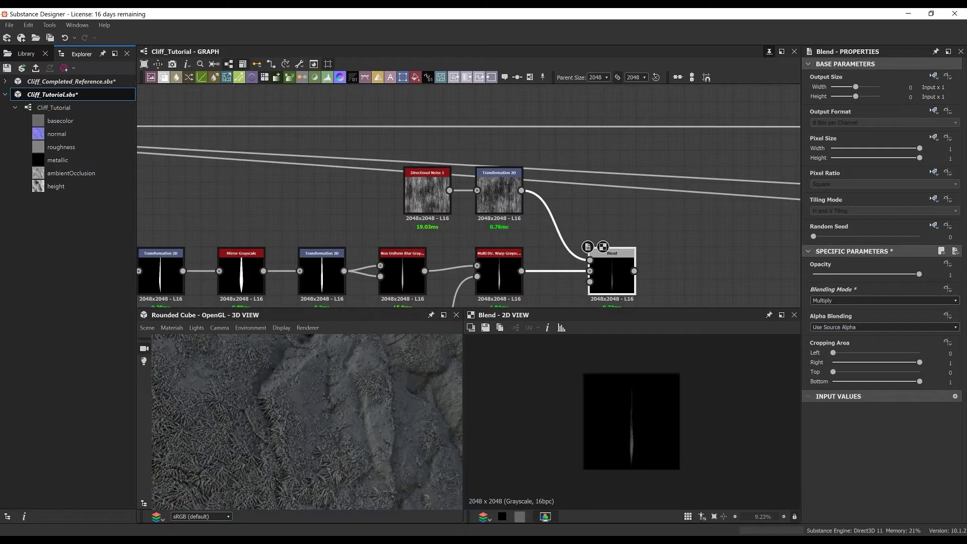
pyautogui.scroll(4, 643, 463)
pyautogui.scroll(-5, 404, 238)
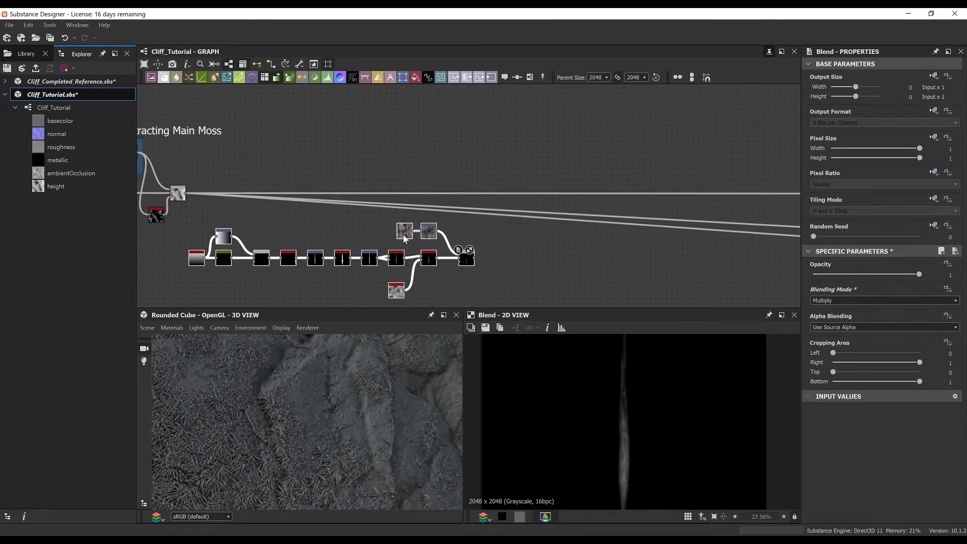
# Add a Transformation 2D after the noise-multiplied Blend and place it above the chain.
pyautogui.moveTo(520, 186); pyautogui.dragTo(454, 141, button='middle')
pyautogui.scroll(4, 397, 210)
pyautogui.click(397, 209)
pyautogui.press('space')
pyautogui.write('trans')
pyautogui.press('Return')
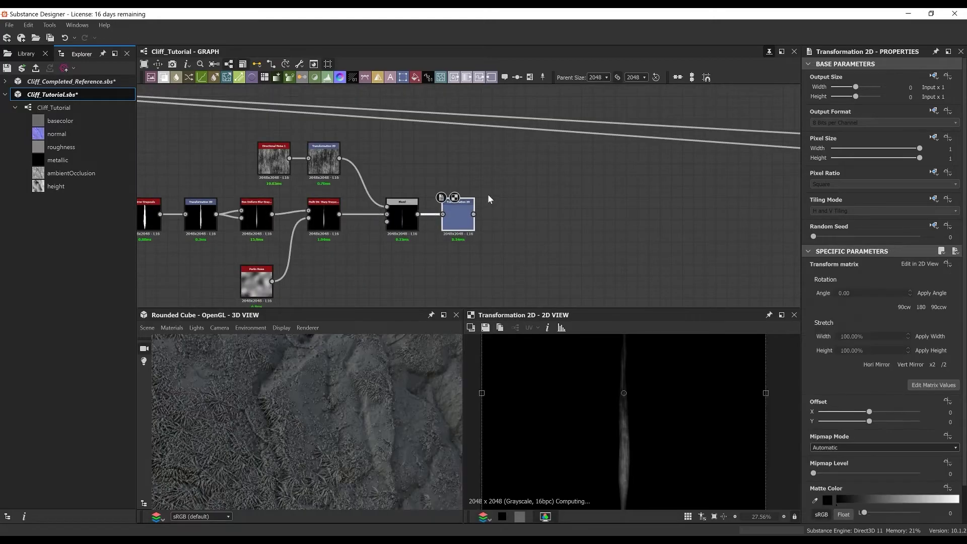
pyautogui.scroll(2, 488, 195)
pyautogui.moveTo(448, 236); pyautogui.dragTo(458, 157)
# Tilt the blade clockwise, set Tiling Mode to No Tiling, and shift it to an Offset of about -0.0557, -0.0084.
pyautogui.scroll(-5, 627, 262)
pyautogui.scroll(-5, 637, 441)
pyautogui.scroll(4, 593, 276)
pyautogui.moveTo(725, 412); pyautogui.dragTo(556, 396)
pyautogui.moveTo(632, 422); pyautogui.dragTo(677, 414)
pyautogui.click(836, 210)
pyautogui.click(826, 220)
pyautogui.scroll(3, 668, 414)
pyautogui.scroll(-4, 676, 414)
pyautogui.moveTo(714, 397); pyautogui.dragTo(708, 381)
# Duplicate the blade's Transformation 2D below, tilt the copy further clockwise, and shift it to an Offset of about -0.0493, 0.103.
pyautogui.hotkey('ctrl', 'd')
pyautogui.moveTo(469, 195); pyautogui.dragTo(527, 238)
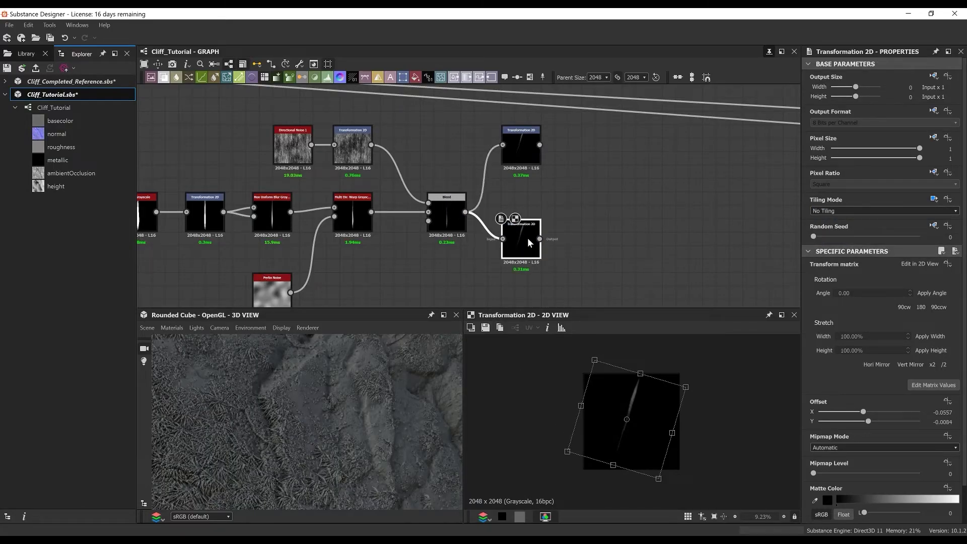
pyautogui.moveTo(709, 421); pyautogui.dragTo(712, 441)
pyautogui.moveTo(661, 421); pyautogui.dragTo(659, 424)
# Add a Height Blend combining the upper transformed blade as Height Top and the lower one as Height Bottom.
pyautogui.click(602, 181)
pyautogui.press('space')
pyautogui.write('heih')
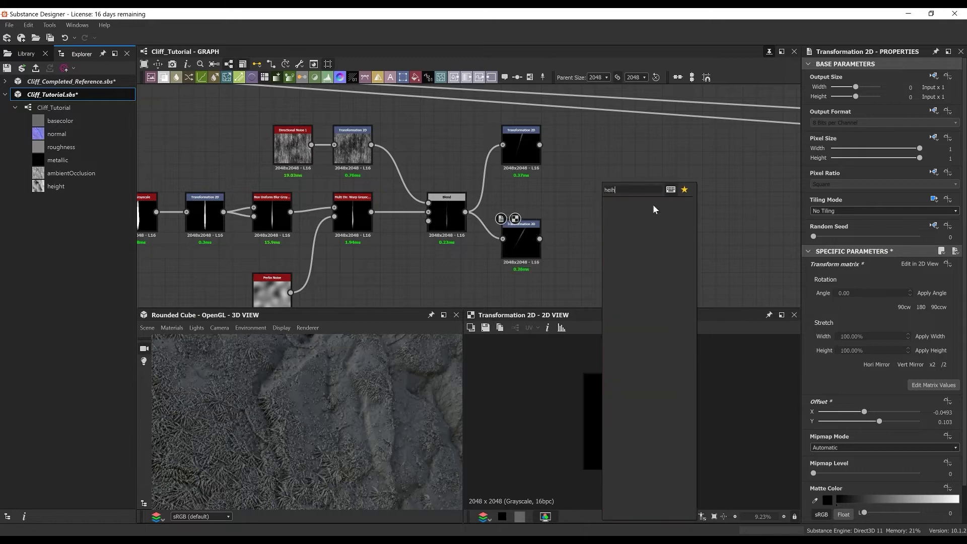
pyautogui.click(628, 202)
pyautogui.scroll(2, 564, 196)
pyautogui.moveTo(608, 196); pyautogui.dragTo(627, 234)
pyautogui.moveTo(529, 257); pyautogui.dragTo(612, 220)
pyautogui.moveTo(529, 122); pyautogui.dragTo(611, 206)
pyautogui.doubleClick(637, 227)
pyautogui.scroll(1, 608, 226)
pyautogui.moveTo(608, 225); pyautogui.dragTo(581, 192, button='middle')
pyautogui.scroll(-2, 580, 192)
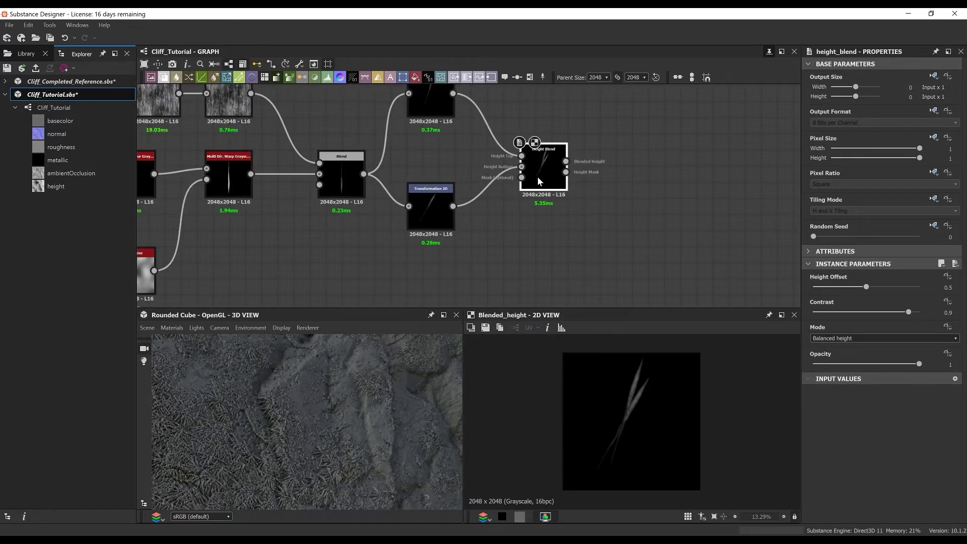
# Shift the lower blade to an Offset of about -0.1465, 0.0269 so both blade tops meet.
pyautogui.scroll(2, 548, 216)
pyautogui.click(386, 221)
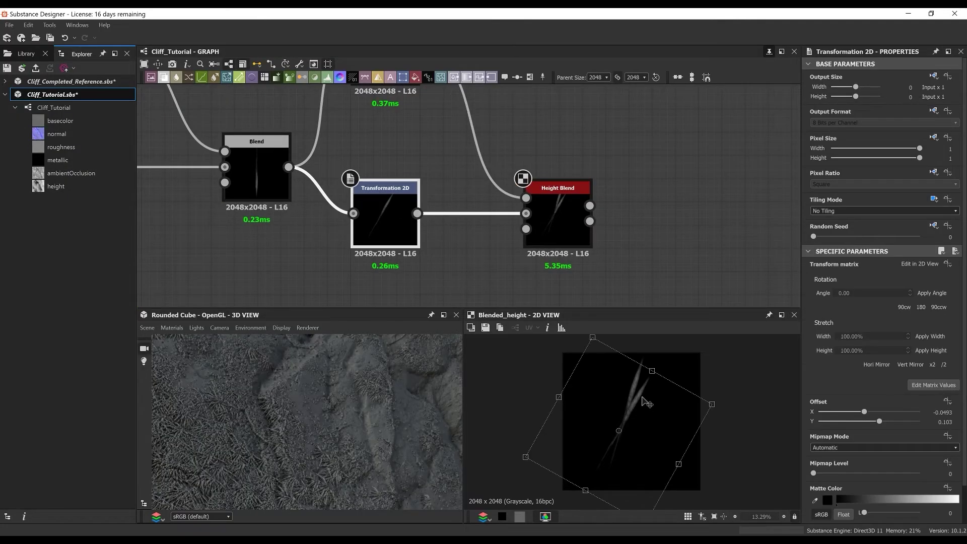
pyautogui.moveTo(628, 418); pyautogui.dragTo(641, 386)
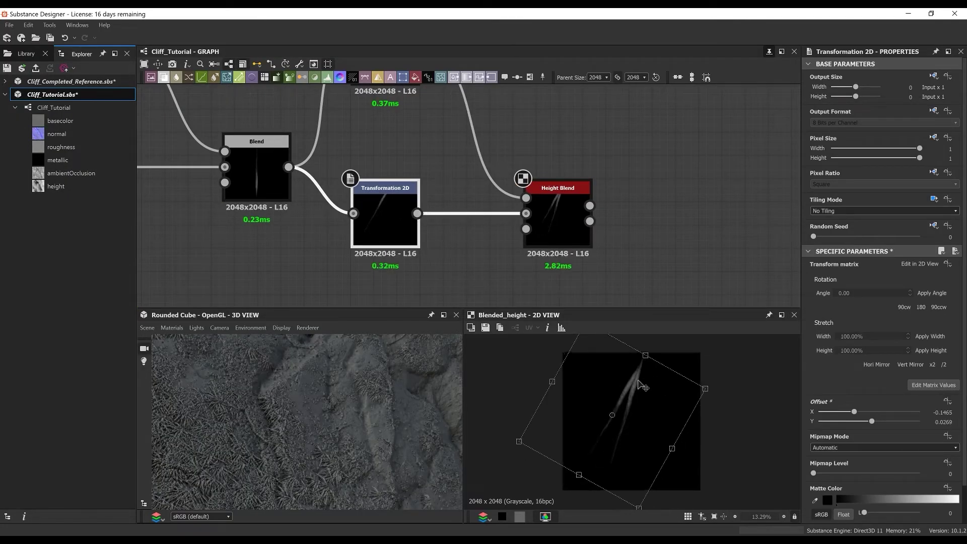
pyautogui.scroll(-2, 583, 196)
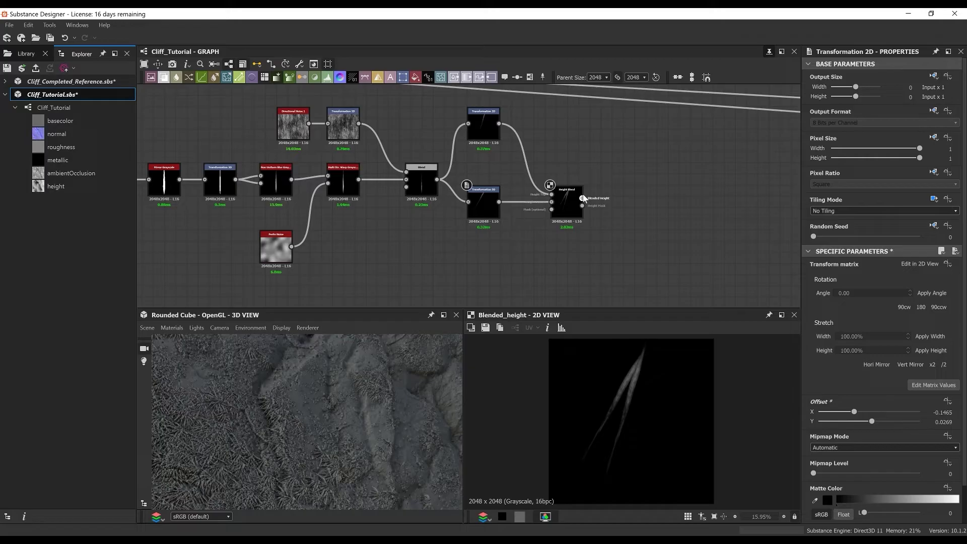
# Rotate the upper blade slightly and shift it to an Offset of about -0.0278, -0.0188.
pyautogui.click(477, 126)
pyautogui.moveTo(672, 405); pyautogui.dragTo(734, 401)
pyautogui.moveTo(644, 380); pyautogui.dragTo(654, 382)
pyautogui.click(626, 202)
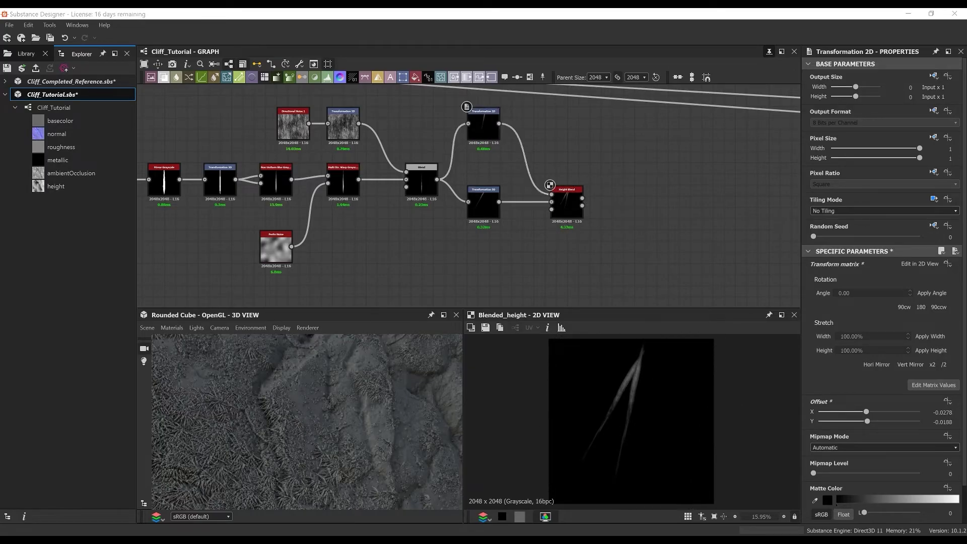
# Add a Directional Warp and feed it the Height Blend's blended height output.
pyautogui.scroll(4, 532, 190)
pyautogui.press('space')
pyautogui.write('dire')
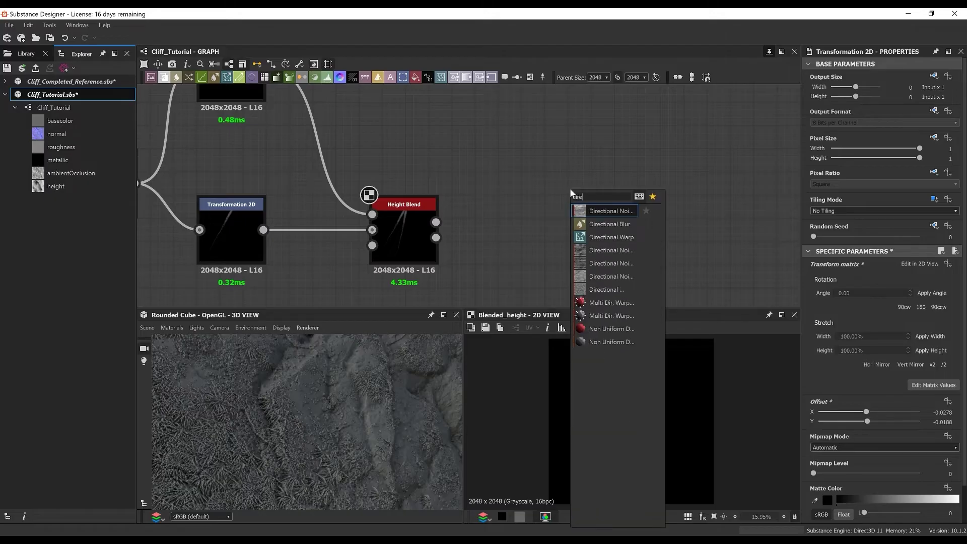
pyautogui.press('Down')
pyautogui.press('Down')
pyautogui.press('Return')
pyautogui.moveTo(522, 135); pyautogui.dragTo(505, 87, button='middle')
pyautogui.moveTo(539, 157); pyautogui.dragTo(585, 203)
pyautogui.moveTo(420, 174); pyautogui.dragTo(604, 175)
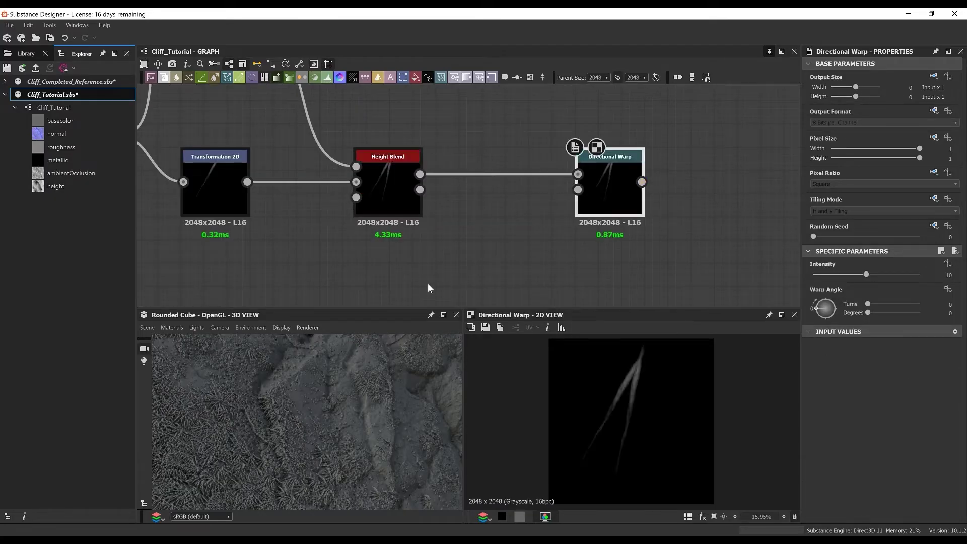
# Add a Shape node below the Height Blend with the Paraboloid pattern and a Scale of 0.69.
pyautogui.scroll(-2, 428, 288)
pyautogui.moveTo(428, 289); pyautogui.dragTo(436, 234, button='middle')
pyautogui.press('space')
pyautogui.write('shape')
pyautogui.press('Return')
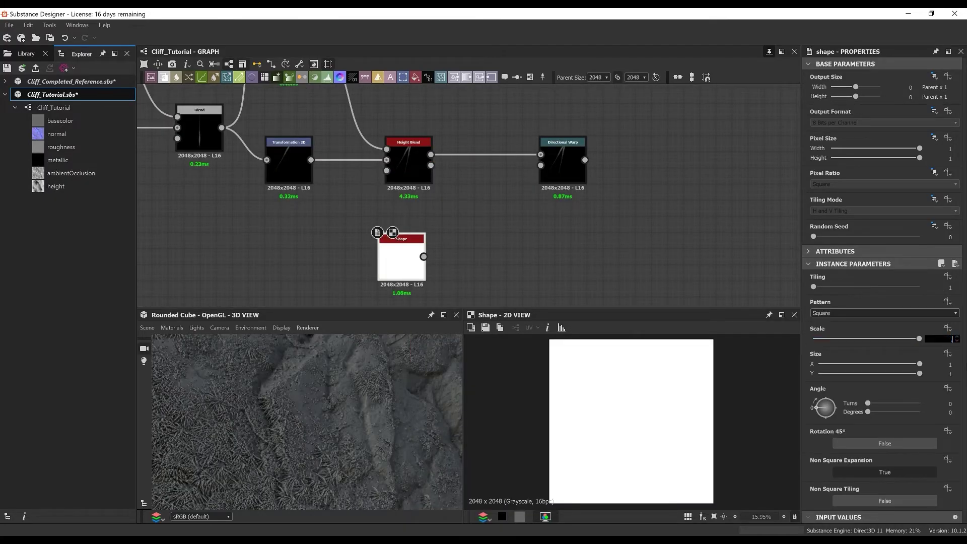
pyautogui.click(847, 314)
pyautogui.click(847, 329)
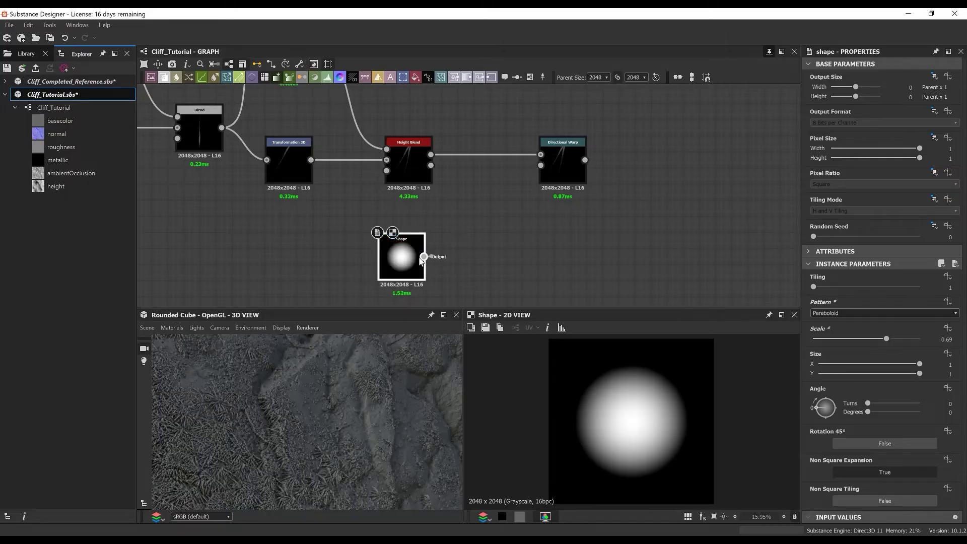
# Add a Transformation 2D after the Paraboloid Shape and connect it to the Directional Warp's intensity input.
pyautogui.press('space')
pyautogui.write('transform')
pyautogui.press('Return')
pyautogui.moveTo(505, 257); pyautogui.dragTo(541, 165)
# Set the Directional Warp's Warp Angle to 0.09 turns.
pyautogui.click(566, 181)
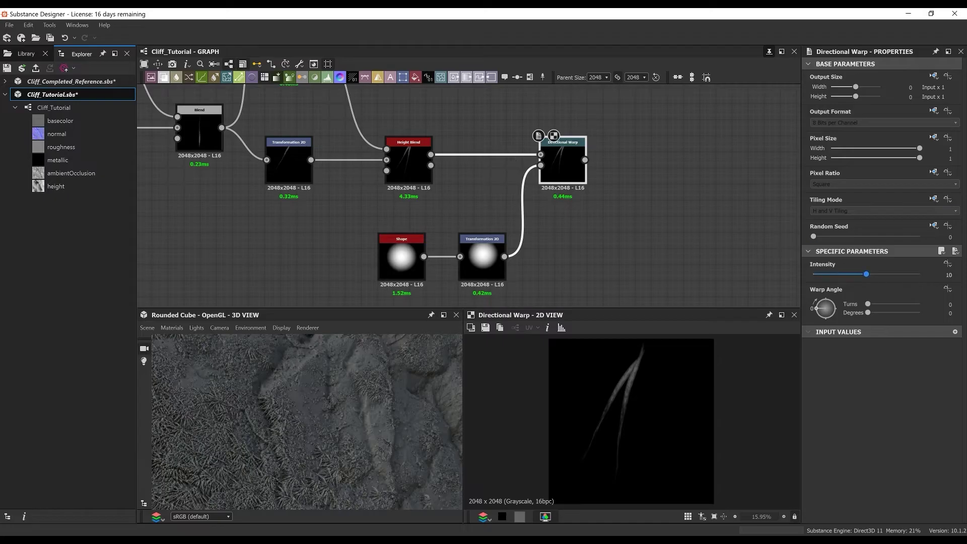
pyautogui.write('0.09')
pyautogui.press('Return')
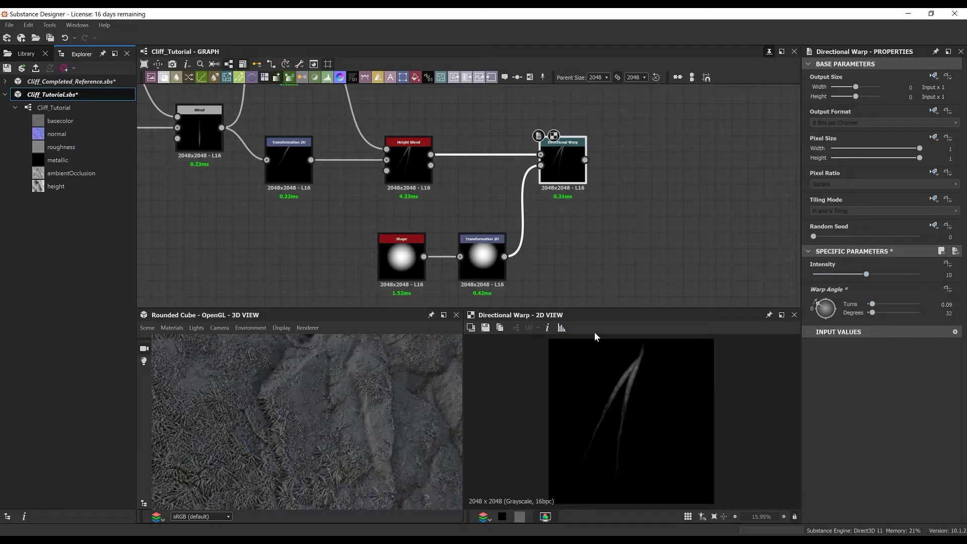
pyautogui.scroll(-1, 652, 442)
pyautogui.scroll(-4, 534, 207)
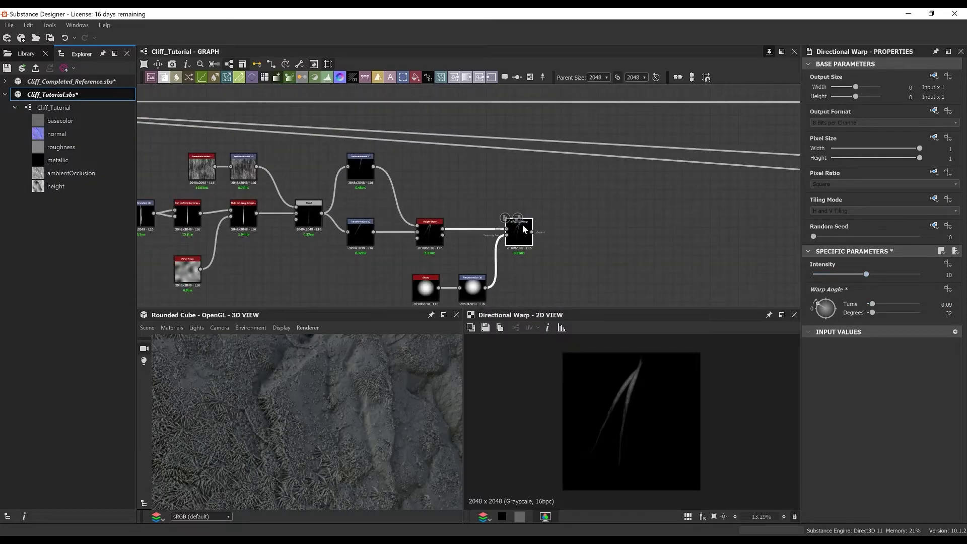
# Duplicate the Directional Warp above the original and feed the copy from the upper blade's Transformation 2D.
pyautogui.hotkey('ctrl', 'd')
pyautogui.moveTo(481, 193); pyautogui.dragTo(524, 171)
pyautogui.scroll(1, 391, 166)
pyautogui.moveTo(371, 167); pyautogui.dragTo(546, 182)
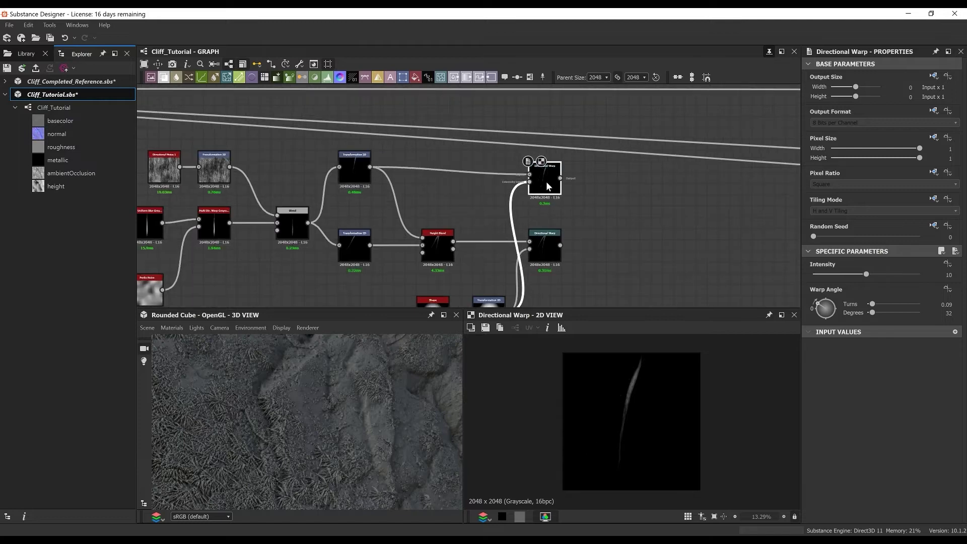
# Add a Transformation 2D after the duplicated Directional Warp and rotate its blade counterclockwise to lean left.
pyautogui.press('space')
pyautogui.write('tr')
pyautogui.press('Return')
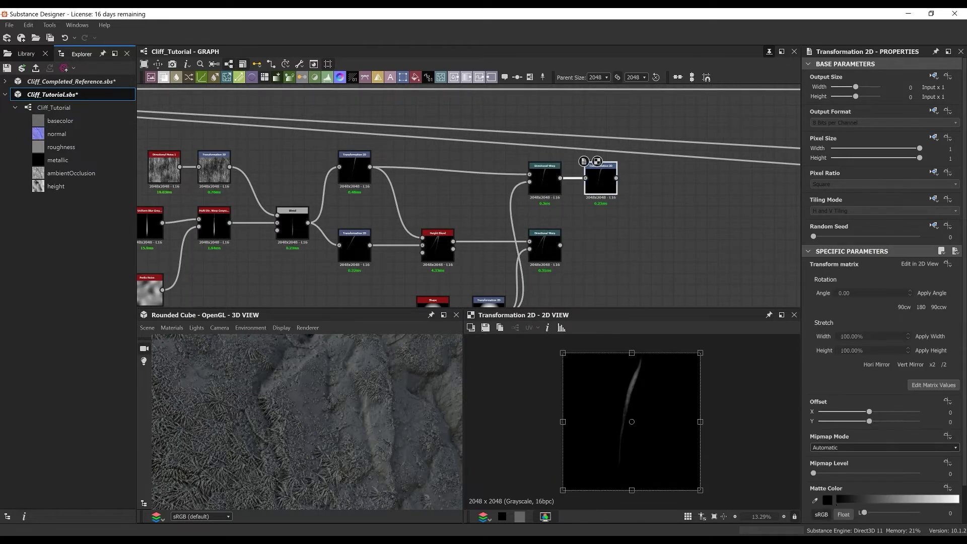
pyautogui.moveTo(694, 409); pyautogui.dragTo(672, 373)
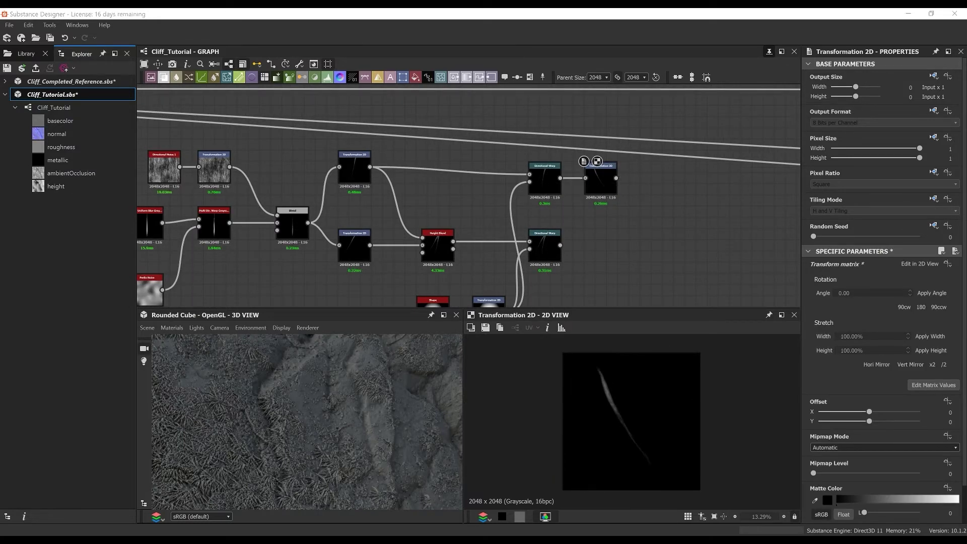
# Add a Shape Splatter node beside the grass blades and feed its background input from the Subtracting Main Moss height result.
pyautogui.scroll(-5, 503, 209)
pyautogui.press('space')
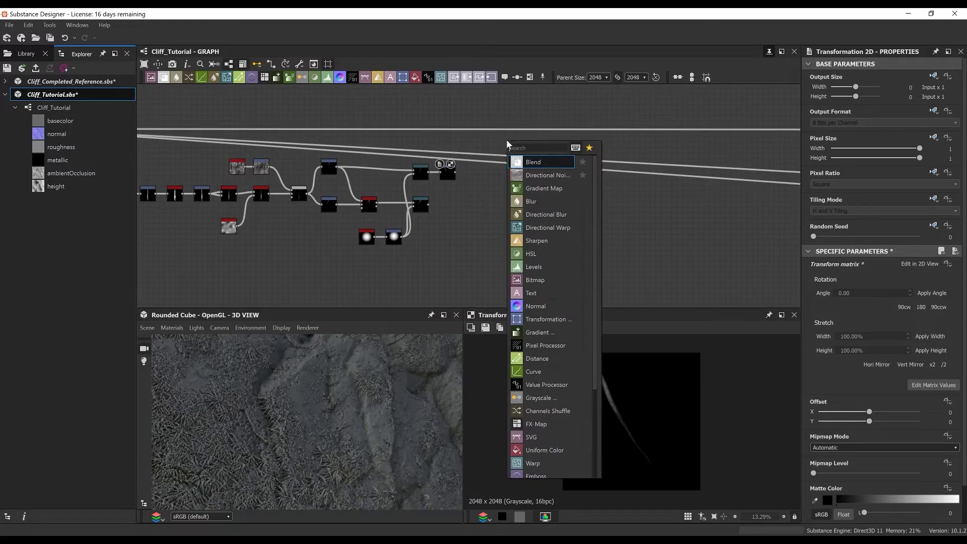
pyautogui.write('shape')
pyautogui.click(567, 257)
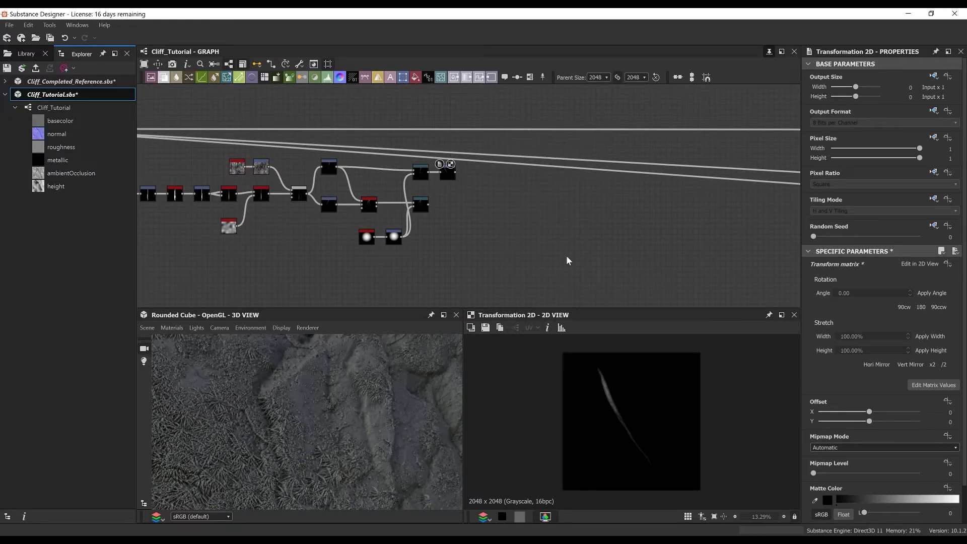
pyautogui.scroll(4, 503, 135)
pyautogui.moveTo(508, 133); pyautogui.dragTo(485, 124)
pyautogui.scroll(-3, 453, 136)
pyautogui.moveTo(353, 145); pyautogui.dragTo(691, 175, button='middle')
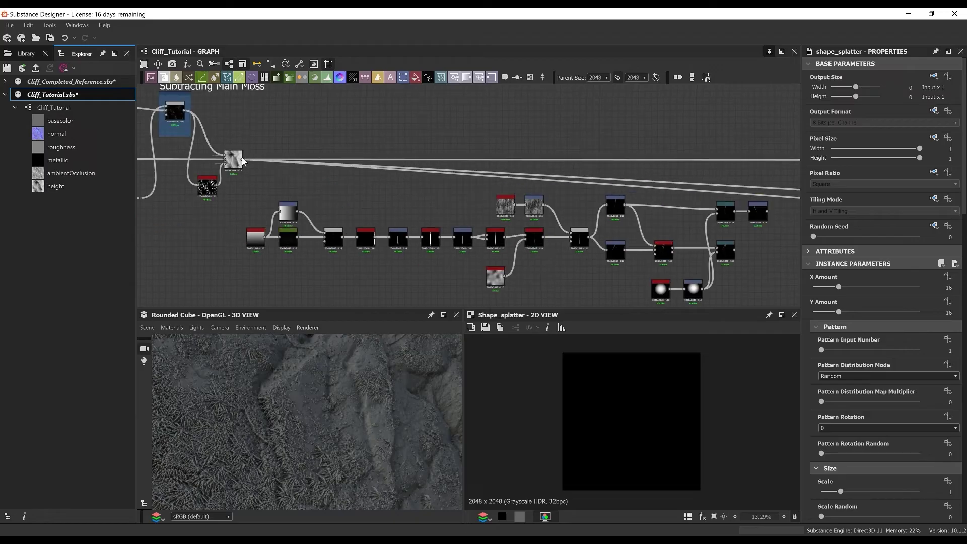
pyautogui.press('f')
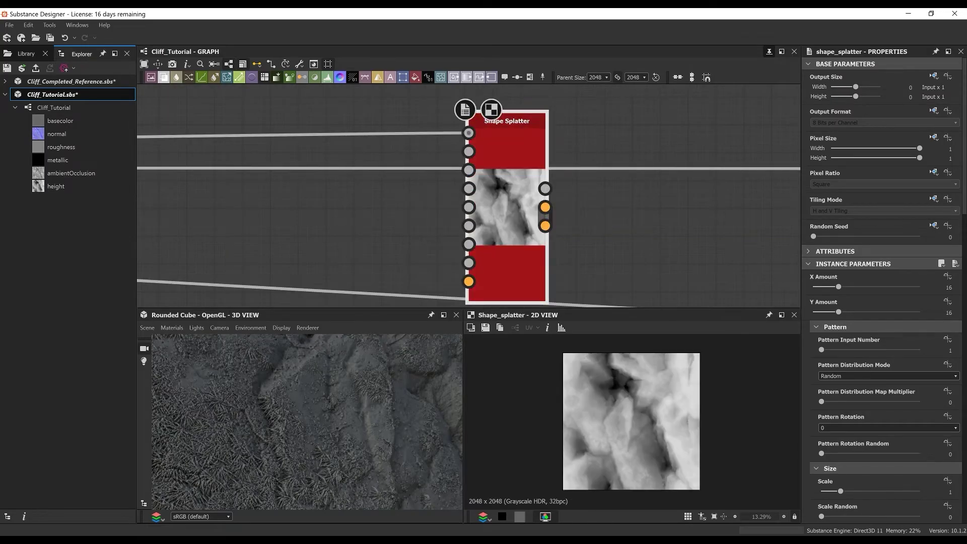
# Place the Shape Splatter after the upper Transformation 2D and connect that blade to its first pattern input.
pyautogui.scroll(-5, 516, 277)
pyautogui.moveTo(516, 282); pyautogui.dragTo(511, 122, button='middle')
pyautogui.moveTo(511, 123); pyautogui.dragTo(514, 234)
pyautogui.scroll(1, 488, 184)
pyautogui.moveTo(387, 171); pyautogui.dragTo(491, 171)
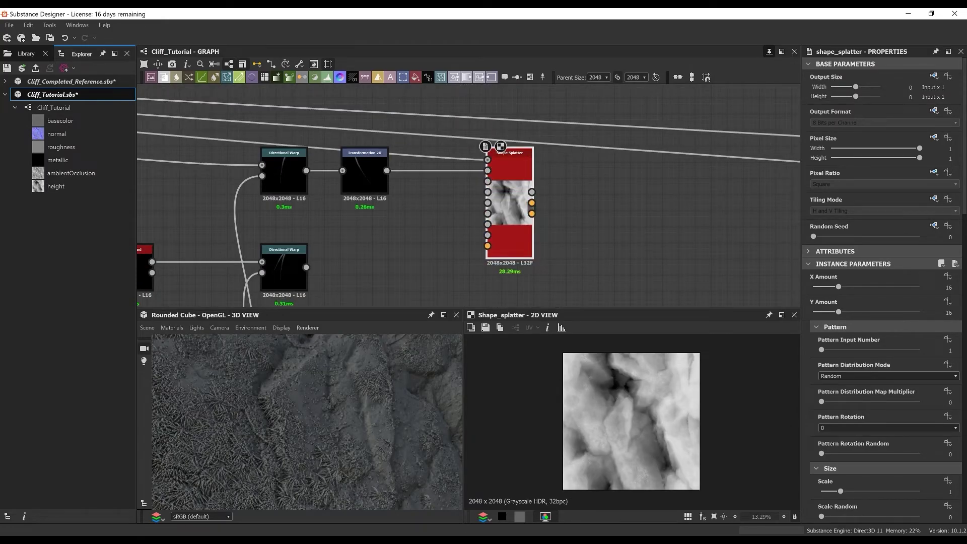
# Set the Shape Splatter's Pattern Input Number to 2 and connect the lower Directional Warp to the second pattern input.
pyautogui.scroll(2, 485, 174)
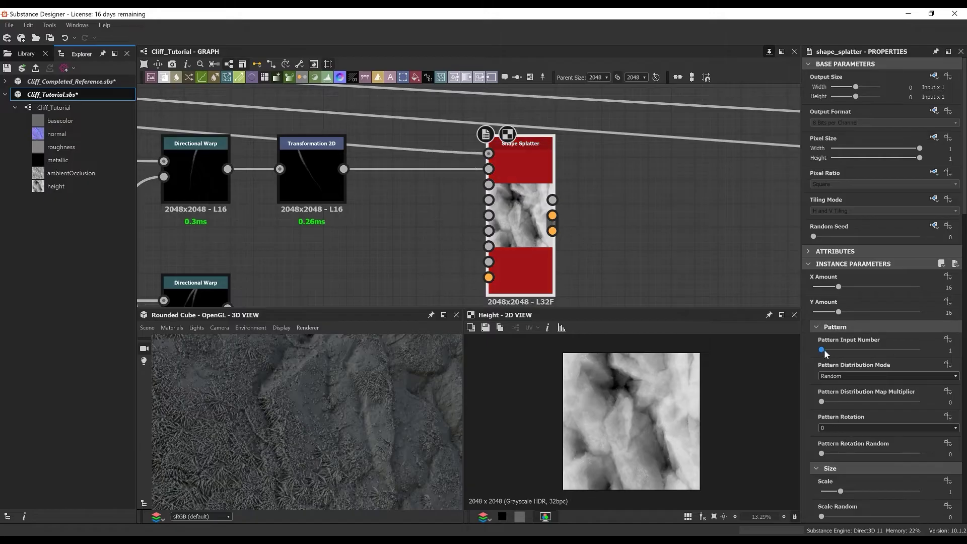
pyautogui.moveTo(822, 350); pyautogui.dragTo(835, 350)
pyautogui.scroll(-2, 358, 208)
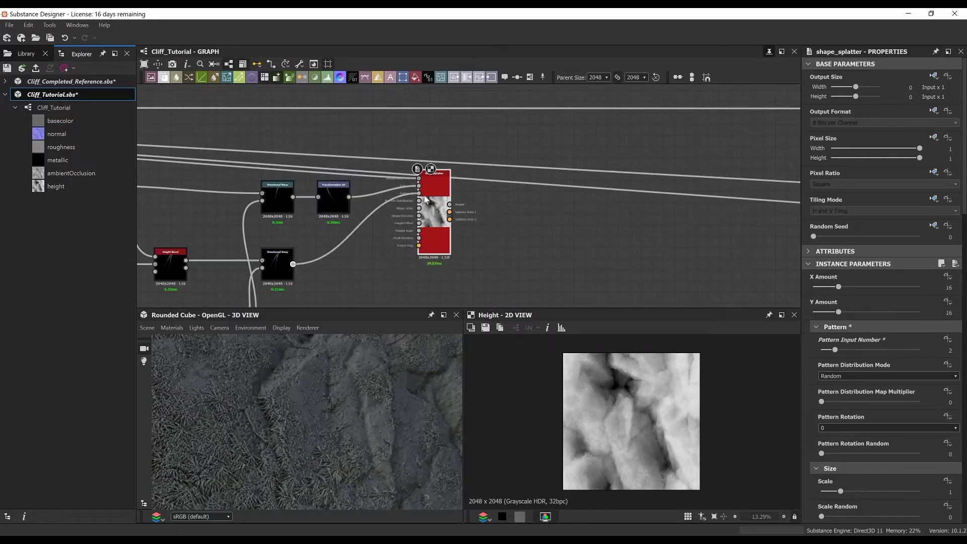
pyautogui.moveTo(424, 196); pyautogui.dragTo(439, 165)
pyautogui.scroll(-3, 426, 173)
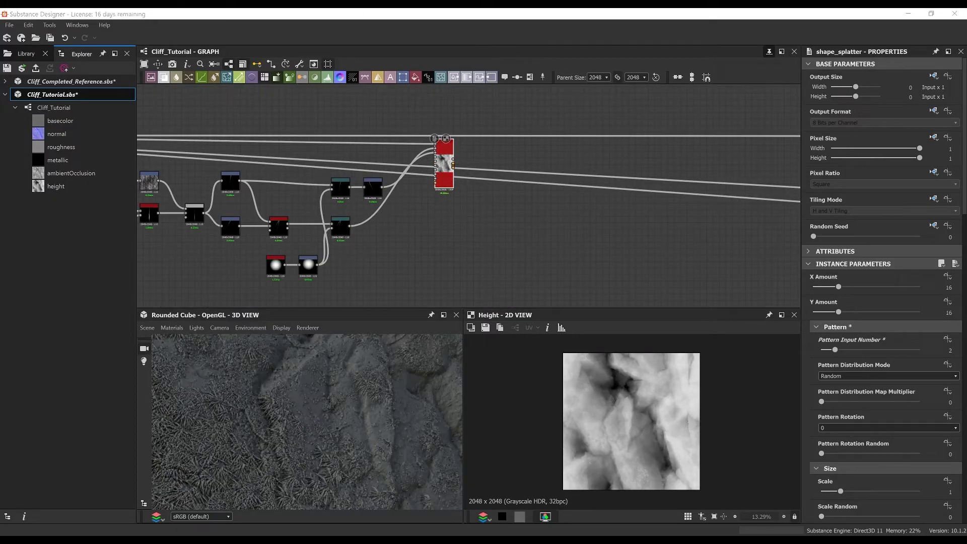
# Connect the Moss Mask dot to the Shape Splatter's mask random input, routing the link beneath the blade nodes.
pyautogui.scroll(-2, 444, 166)
pyautogui.scroll(6, 492, 182)
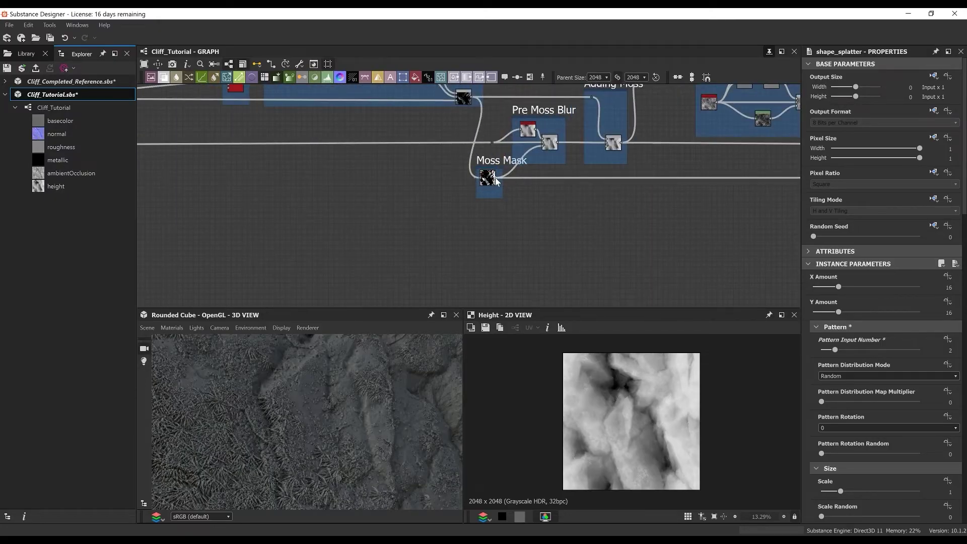
pyautogui.click(497, 178)
pyautogui.moveTo(502, 246); pyautogui.dragTo(249, 177, button='middle')
pyautogui.scroll(-3, 282, 174)
pyautogui.moveTo(278, 188); pyautogui.dragTo(577, 224)
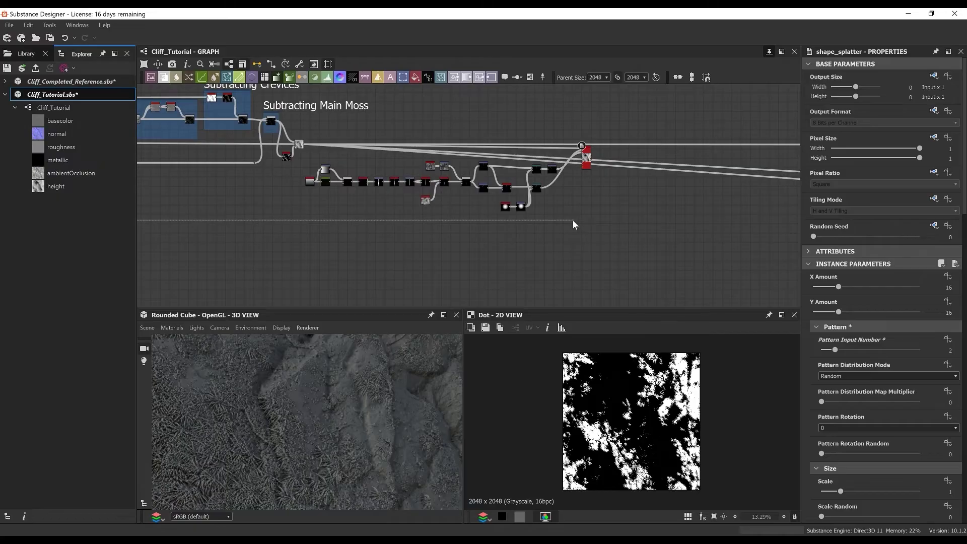
pyautogui.scroll(6, 579, 182)
pyautogui.scroll(3, 563, 166)
pyautogui.moveTo(581, 177); pyautogui.dragTo(489, 234, button='middle')
pyautogui.click(559, 162)
# Preview the Shape Splatter's height output and set its X Amount and Y Amount to 20.
pyautogui.scroll(-5, 565, 234)
pyautogui.doubleClick(510, 204)
pyautogui.scroll(5, 675, 390)
pyautogui.scroll(-2, 521, 199)
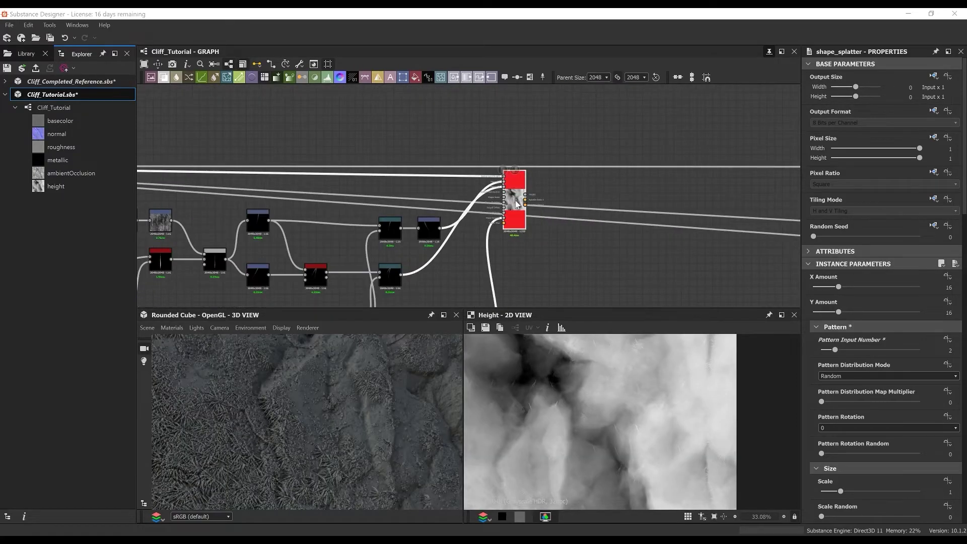
pyautogui.scroll(5, 535, 213)
pyautogui.scroll(-10, 635, 412)
pyautogui.scroll(6, 635, 411)
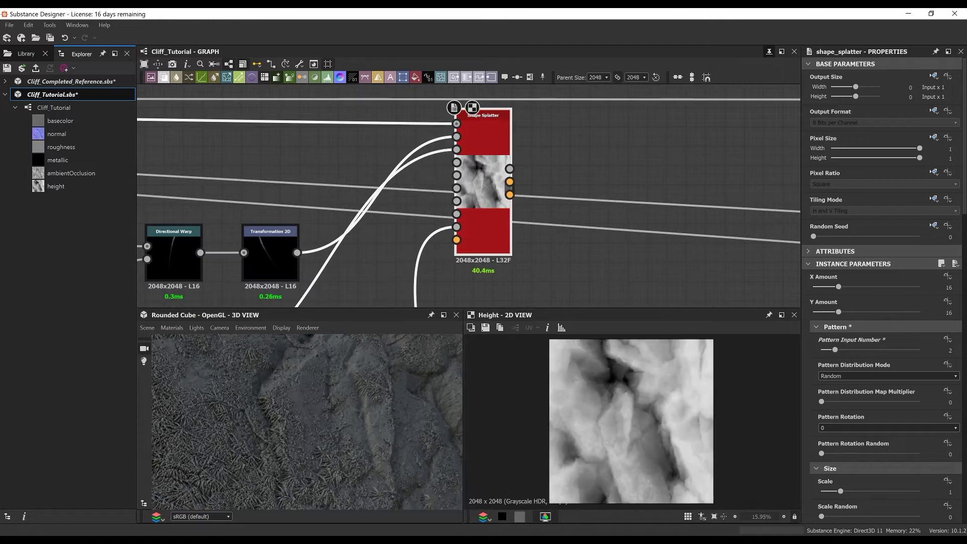
pyautogui.doubleClick(949, 287)
pyautogui.write('20')
pyautogui.press('Tab')
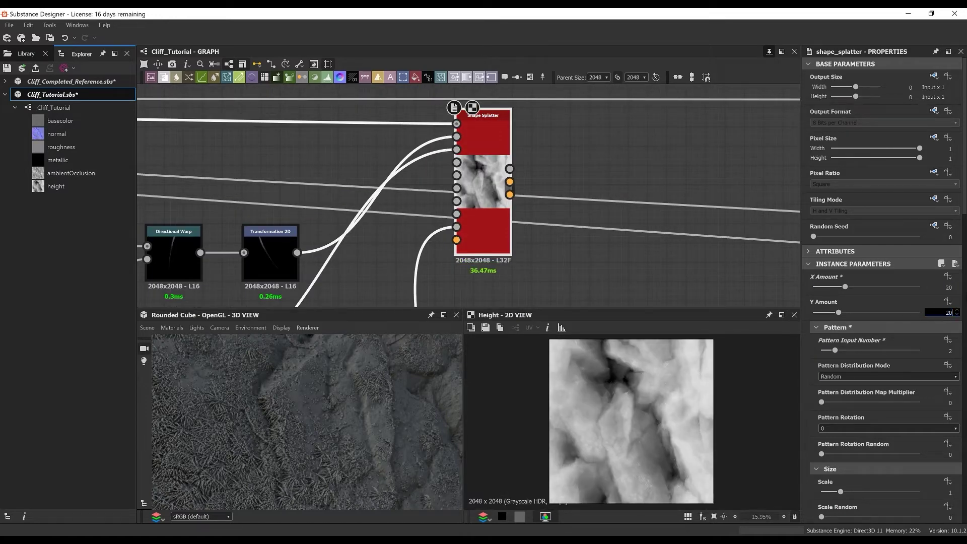
# Set the Shape Splatter's Scale to 1.5 and Scale Random to 0.8.
pyautogui.scroll(-3, 907, 403)
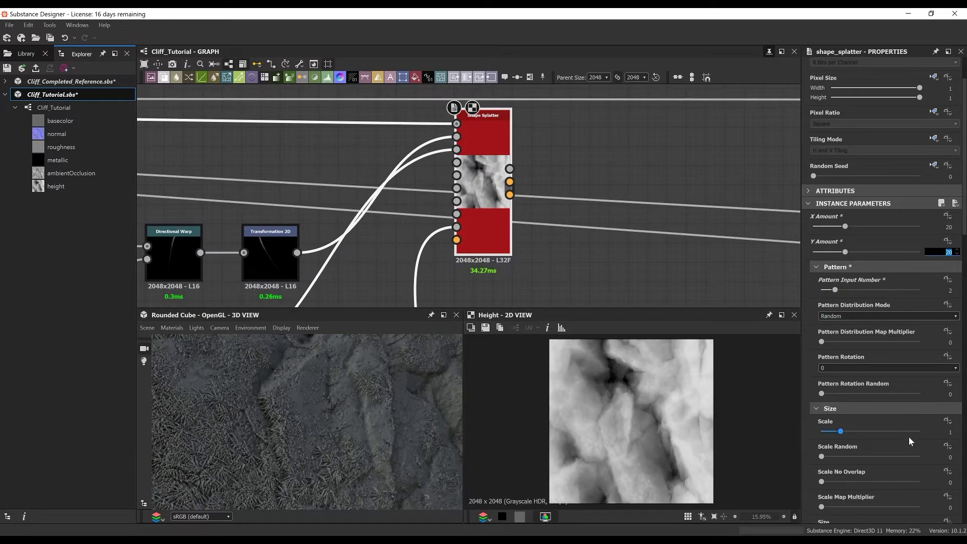
pyautogui.doubleClick(949, 432)
pyautogui.write('1.5')
pyautogui.press('Return')
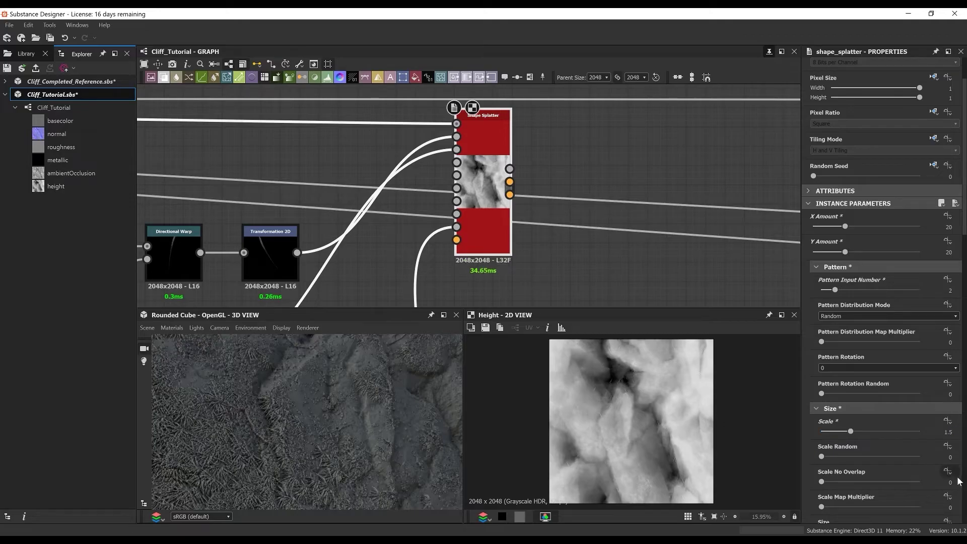
pyautogui.write('0.8')
pyautogui.press('Return')
# Set the Shape Splatter's Position Random to 2 and Rotation Random to 1.
pyautogui.scroll(-3, 906, 428)
pyautogui.scroll(-3, 826, 468)
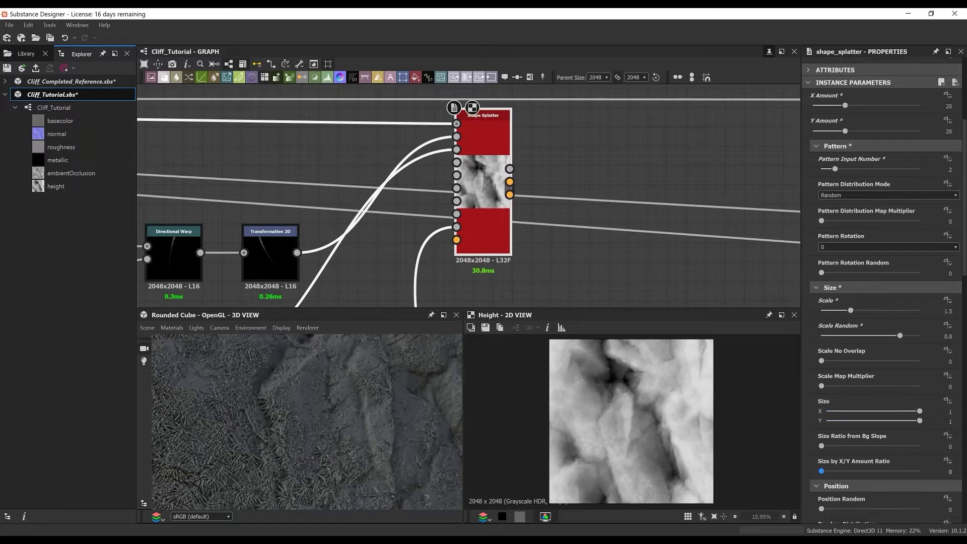
pyautogui.write('2')
pyautogui.press('Return')
pyautogui.scroll(-10, 878, 412)
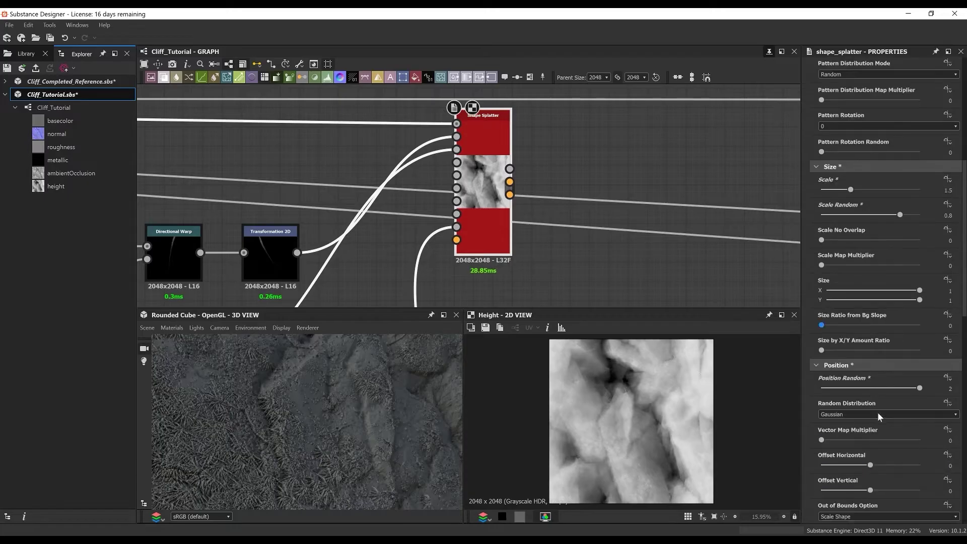
pyautogui.write('1')
pyautogui.press('Return')
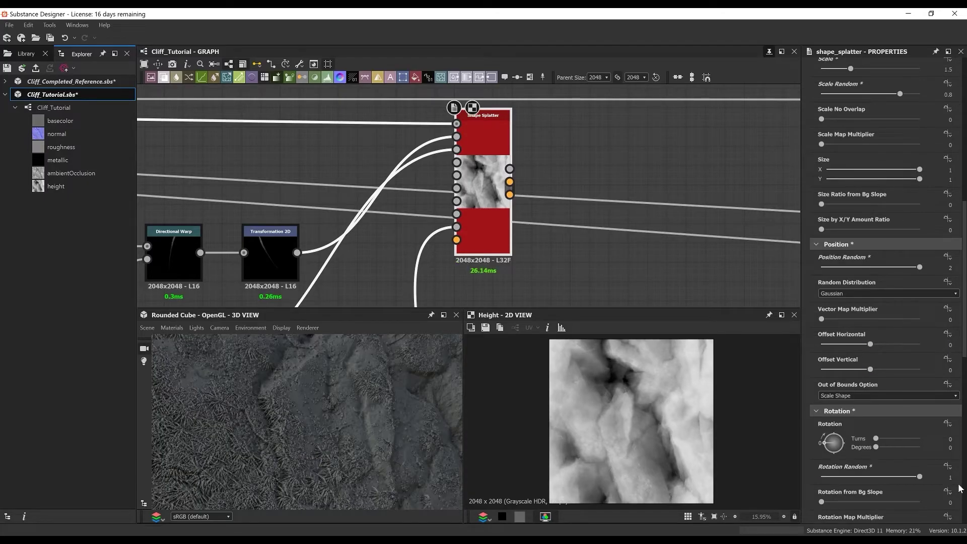
# Set the Shape Splatter's Height Offset to 0.87 and Height Offset Map Multiplier to 0.83.
pyautogui.scroll(-7, 940, 491)
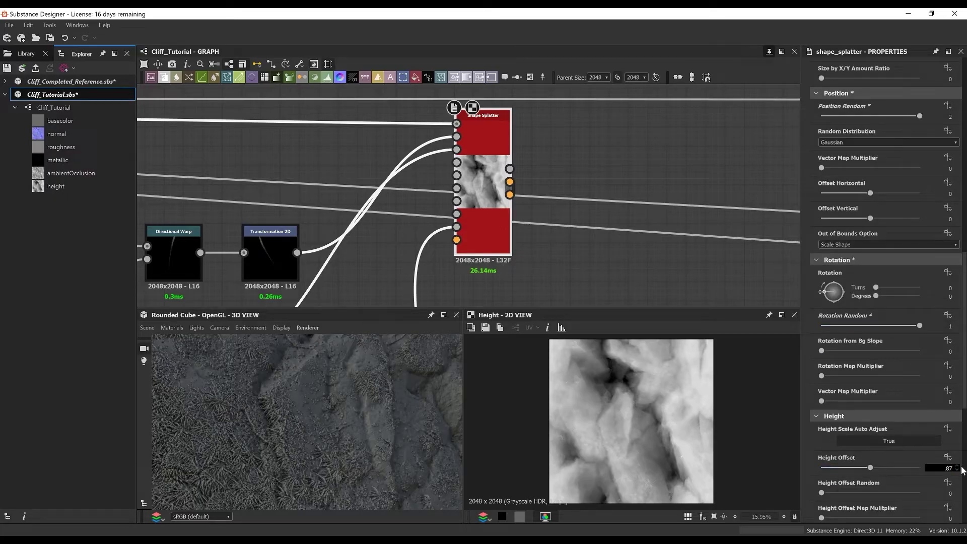
pyautogui.scroll(-3, 895, 442)
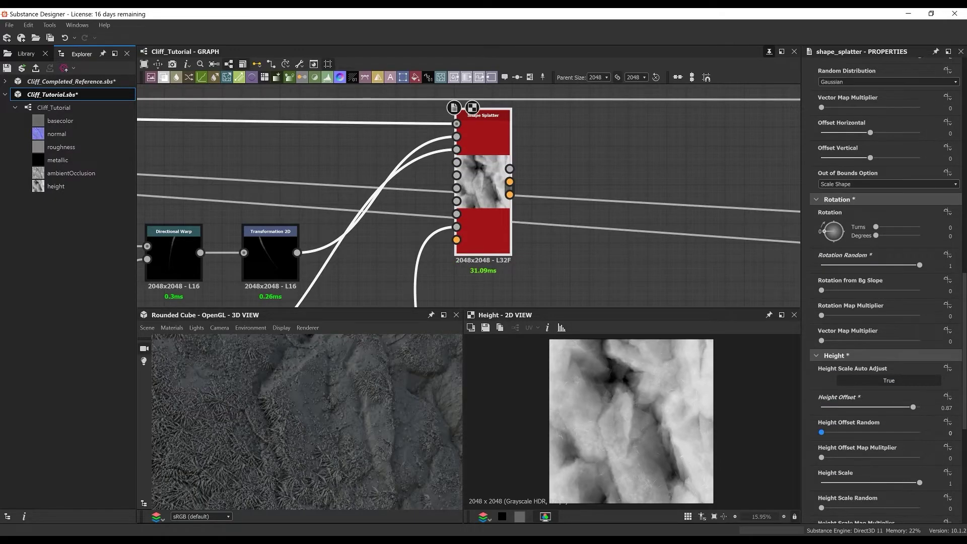
pyautogui.write('.83')
pyautogui.press('Return')
pyautogui.scroll(-3, 916, 459)
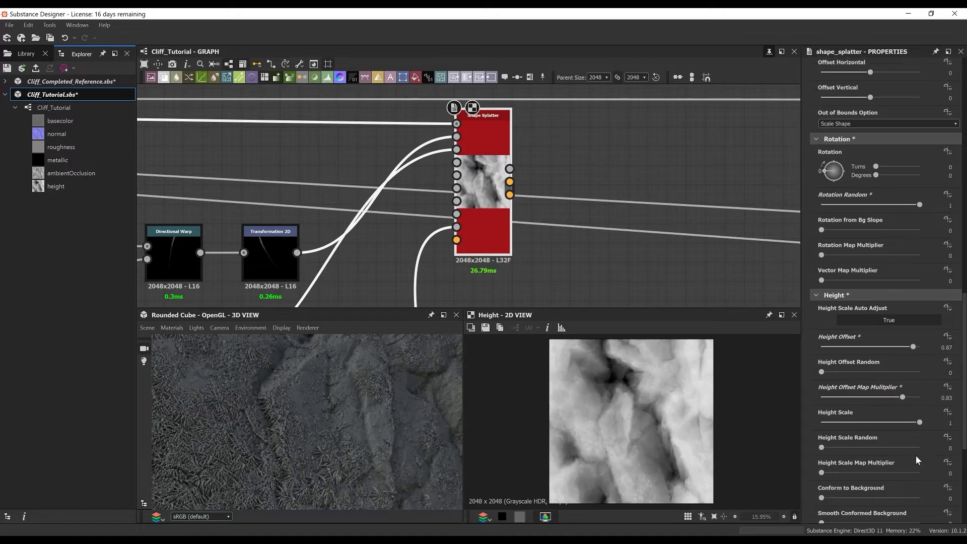
# Set Conform to Background to 1, Smooth Conformed Background to 2 and Skew from Bg Slope to 1.
pyautogui.scroll(-4, 895, 417)
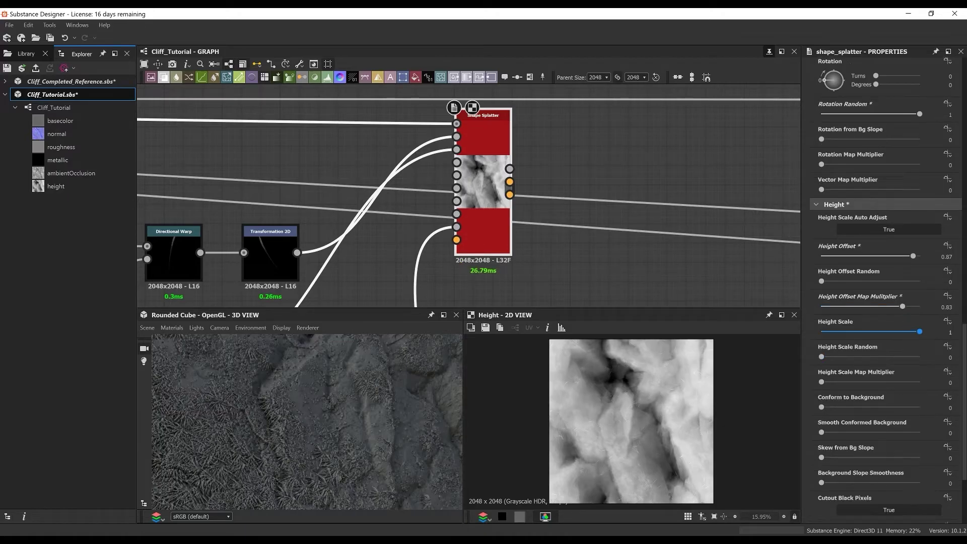
pyautogui.write('1')
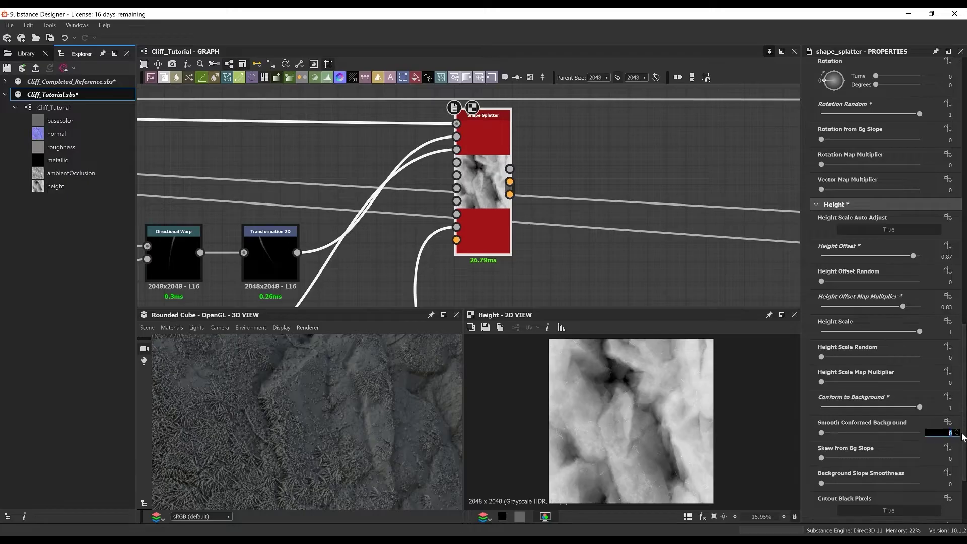
pyautogui.press('Tab')
pyautogui.write('2')
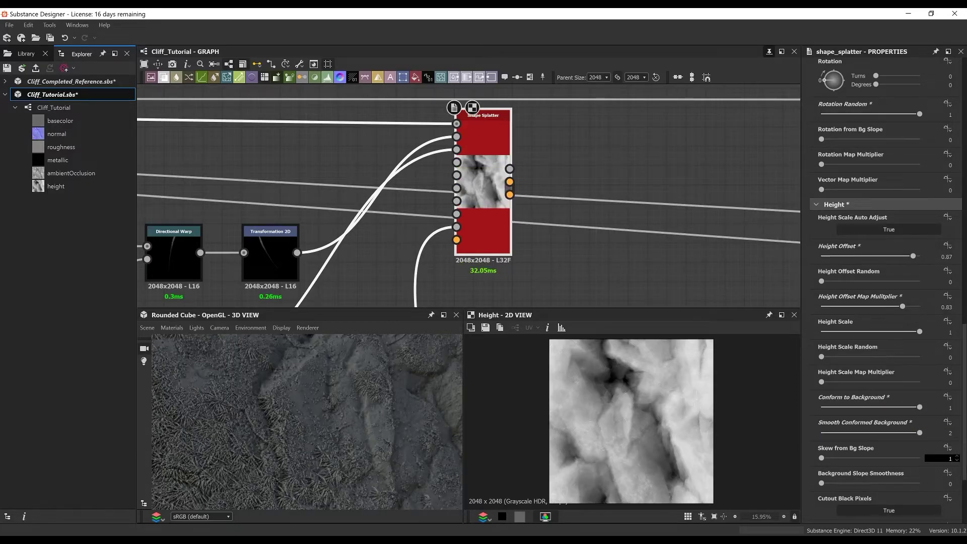
pyautogui.press('Return')
# Set the Shape Splatter's Mask Random Map Multiplier to 1.
pyautogui.scroll(-3, 889, 422)
pyautogui.scroll(-1, 920, 455)
pyautogui.click(945, 483)
pyautogui.write('1')
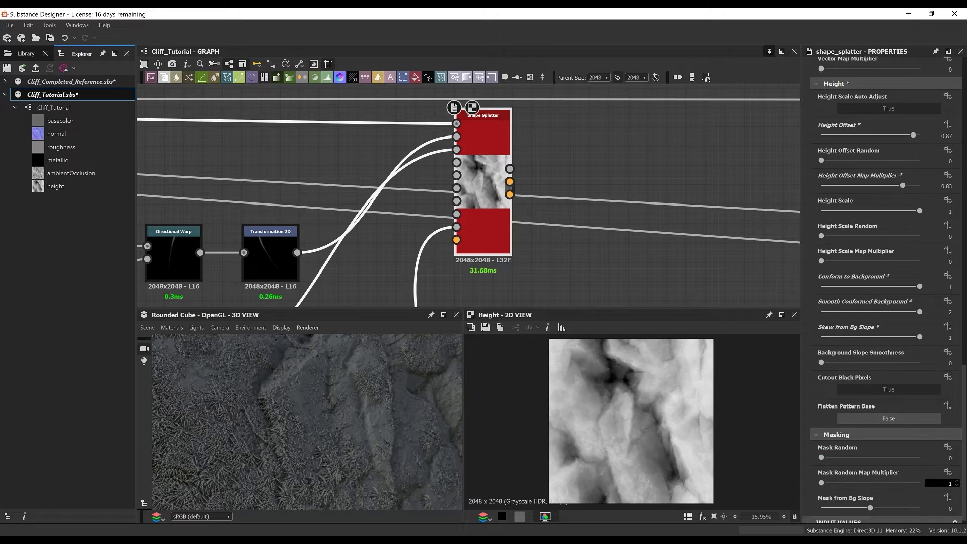
pyautogui.write('1')
pyautogui.press('Return')
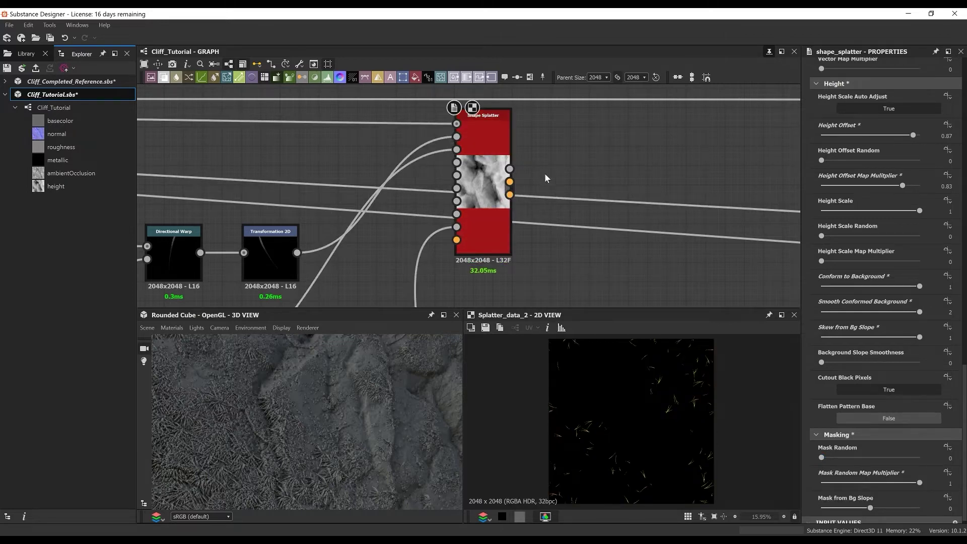
# Move the downstream height links from the main moss result to the Shape Splatter's height output and inspect the 3D material.
pyautogui.scroll(-3, 546, 178)
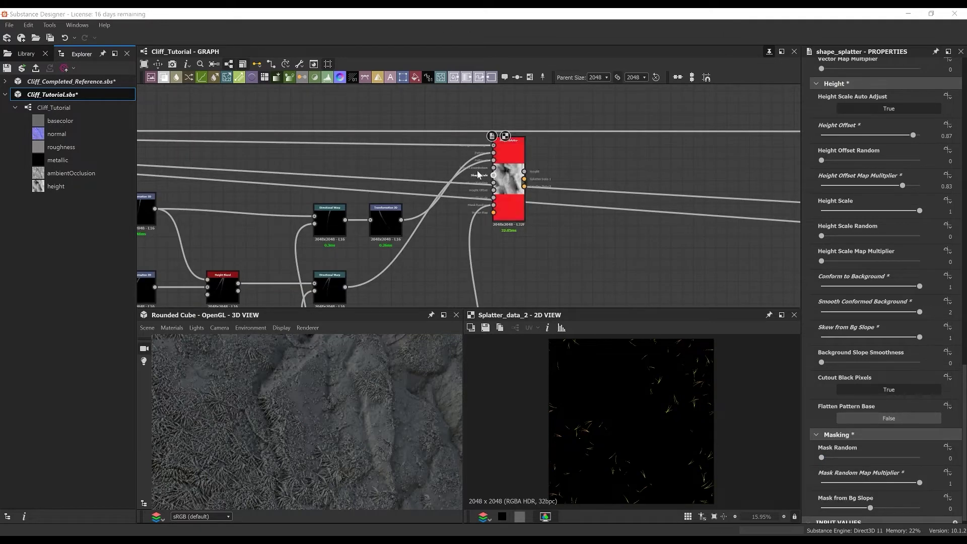
pyautogui.scroll(1, 411, 152)
pyautogui.moveTo(477, 171); pyautogui.dragTo(225, 150, button='middle')
pyautogui.keyDown('shift'); pyautogui.click(411, 152); pyautogui.keyUp('shift')
pyautogui.moveTo(746, 156); pyautogui.dragTo(242, 147, button='middle')
pyautogui.click(481, 143)
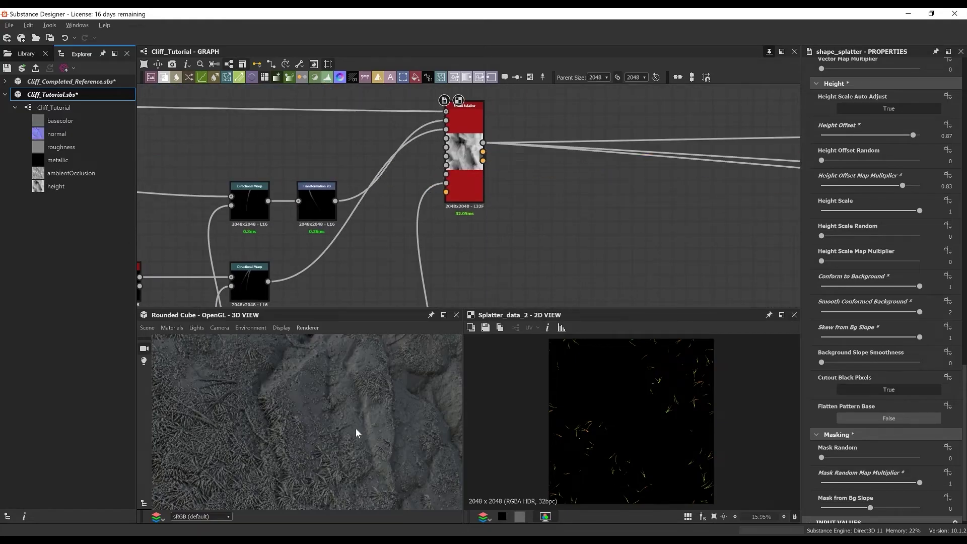
pyautogui.moveTo(356, 429); pyautogui.dragTo(418, 426)
pyautogui.scroll(3, 418, 426)
pyautogui.moveTo(482, 179); pyautogui.dragTo(498, 180)
# Frame all the blade-building nodes and title the frame Pine Needles.
pyautogui.scroll(-6, 497, 171)
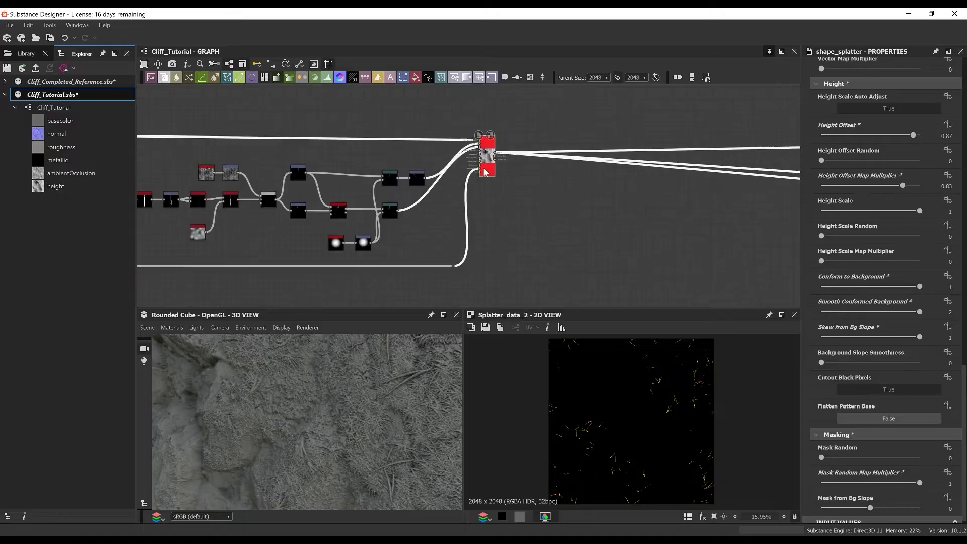
pyautogui.moveTo(371, 121); pyautogui.dragTo(577, 127, button='middle')
pyautogui.moveTo(276, 166); pyautogui.dragTo(647, 235)
pyautogui.rightClick(648, 232)
pyautogui.click(670, 261)
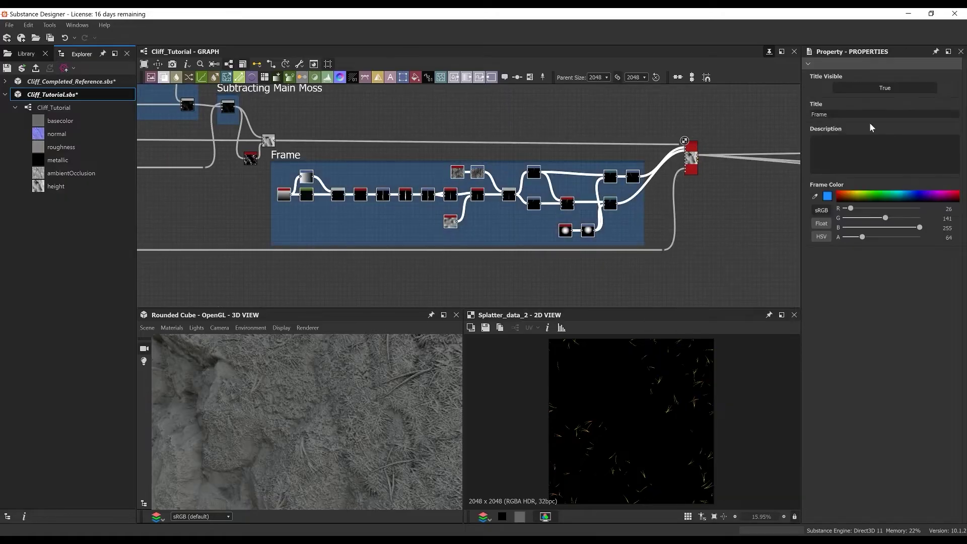
pyautogui.write('Pine Needles')
pyautogui.press('Return')
# Frame the Shape Splatter node and title the frame Adding Pine Needles.
pyautogui.scroll(3, 569, 121)
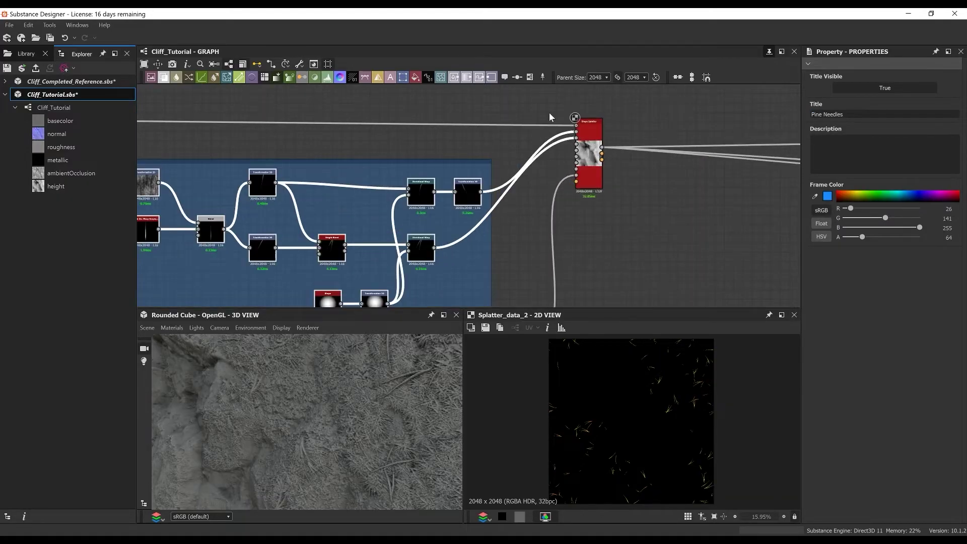
pyautogui.scroll(1, 548, 154)
pyautogui.moveTo(528, 99); pyautogui.dragTo(656, 130)
pyautogui.rightClick(637, 108)
pyautogui.click(657, 138)
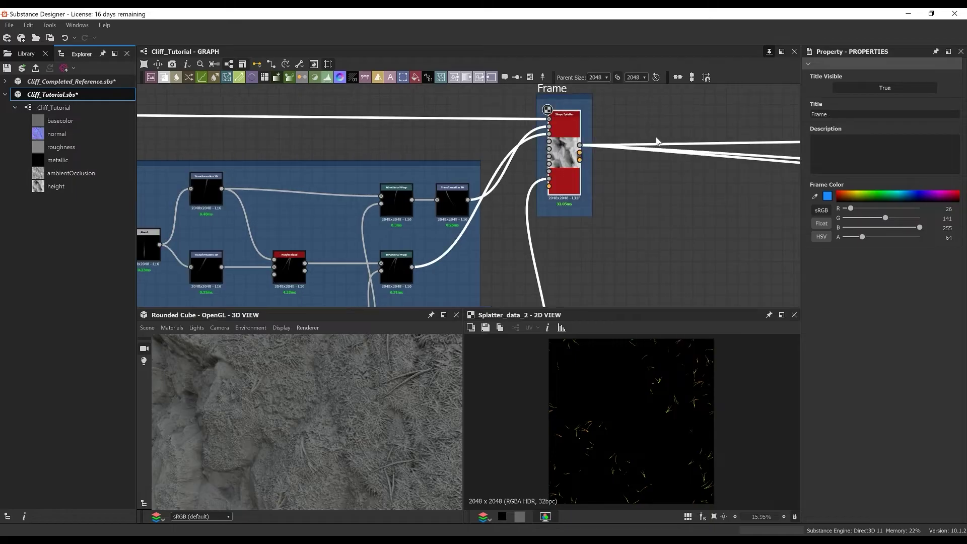
pyautogui.write('Adding Pine Needles')
pyautogui.press('Return')
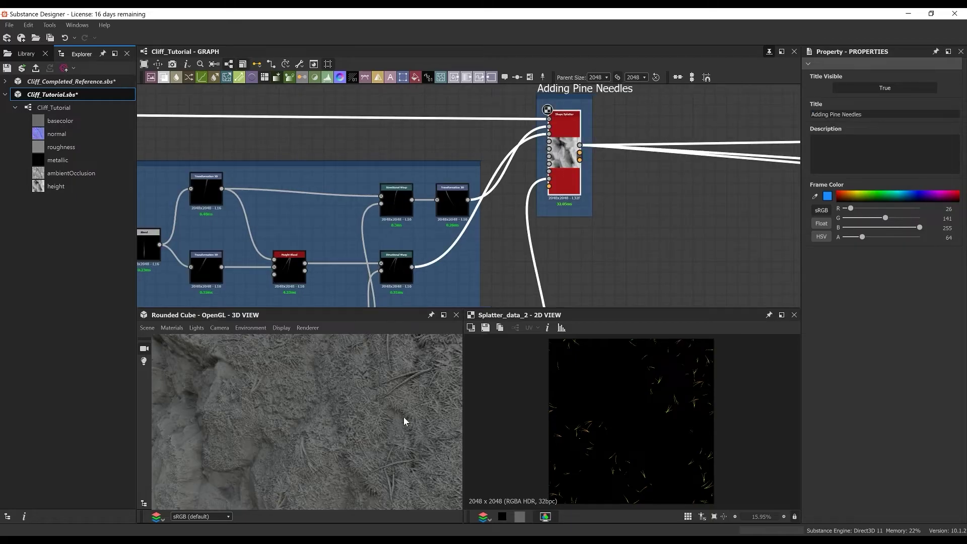
# Tidy the Shape Splatter's incoming links with dots beside the Pine Needles frame, including one on the lower Directional Warp's link.
pyautogui.scroll(1, 504, 195)
pyautogui.moveTo(504, 195); pyautogui.dragTo(494, 178, button='middle')
pyautogui.scroll(-4, 582, 151)
pyautogui.moveTo(578, 109); pyautogui.dragTo(583, 106)
pyautogui.scroll(4, 573, 123)
pyautogui.moveTo(500, 191); pyautogui.dragTo(501, 284)
pyautogui.moveTo(501, 283); pyautogui.dragTo(504, 220, button='middle')
pyautogui.scroll(1, 504, 220)
pyautogui.moveTo(503, 221); pyautogui.dragTo(522, 242)
pyautogui.scroll(-5, 556, 154)
pyautogui.scroll(3, 546, 280)
pyautogui.scroll(-3, 565, 128)
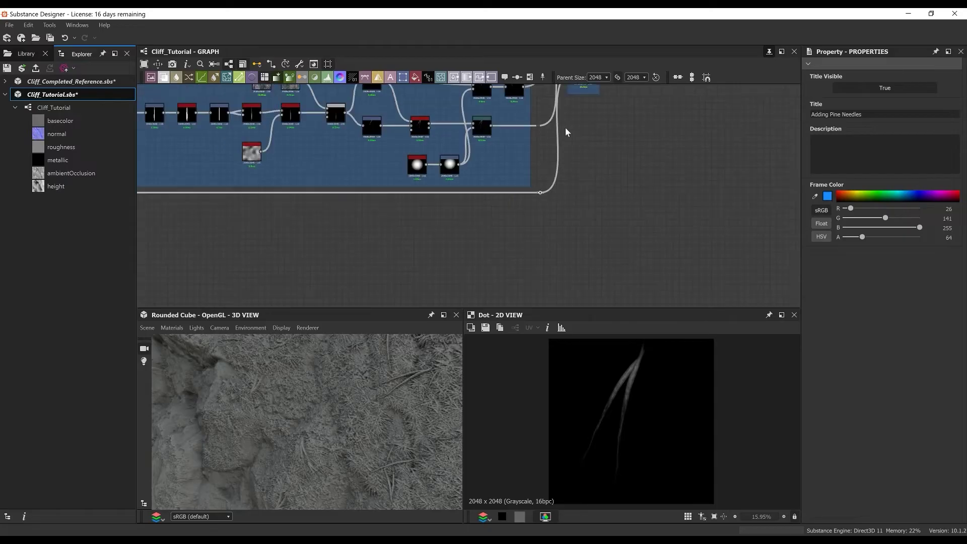
pyautogui.moveTo(565, 128); pyautogui.dragTo(505, 211, button='middle')
pyautogui.scroll(-5, 550, 230)
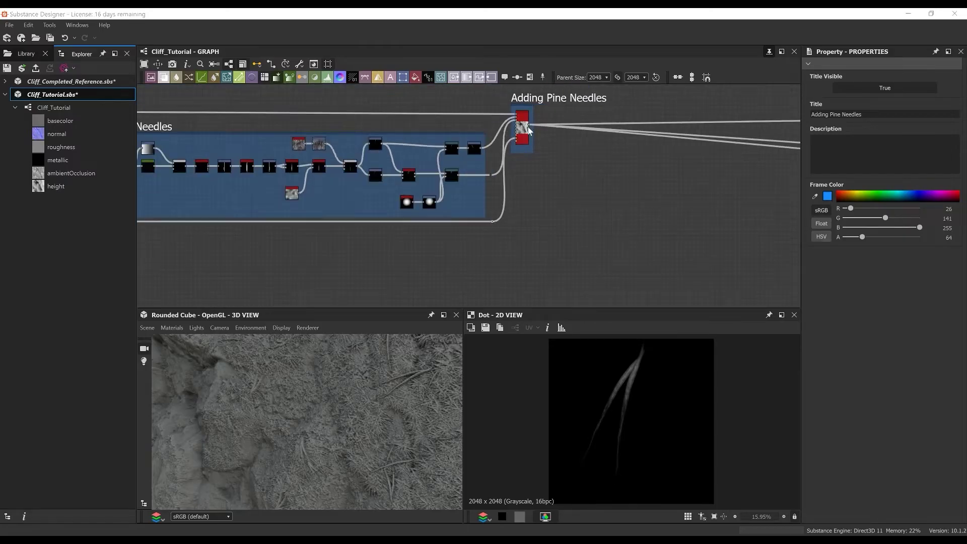
# Add a Polygon 1 node in empty space near the Adding Pine Needles frame and set its sides to 3.
pyautogui.moveTo(401, 411); pyautogui.dragTo(330, 416)
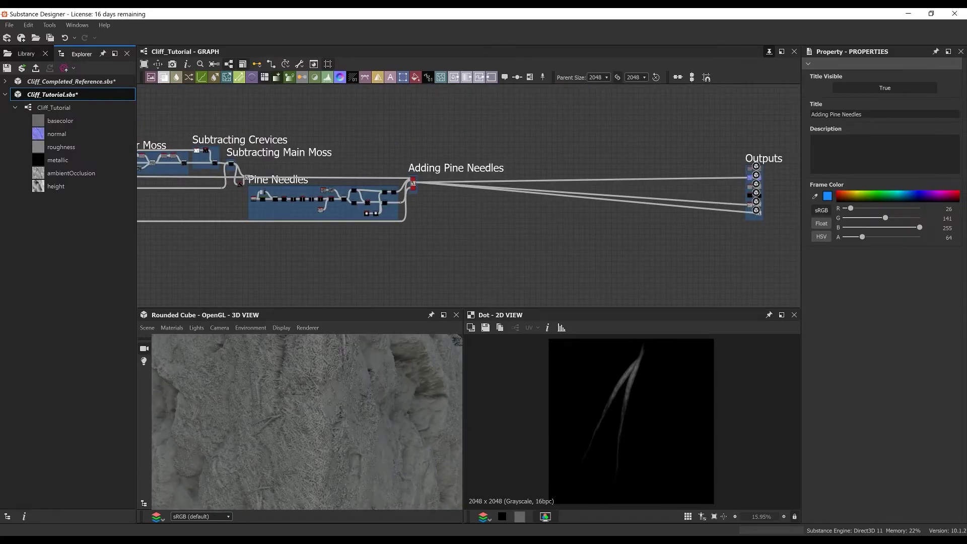
pyautogui.scroll(5, 561, 201)
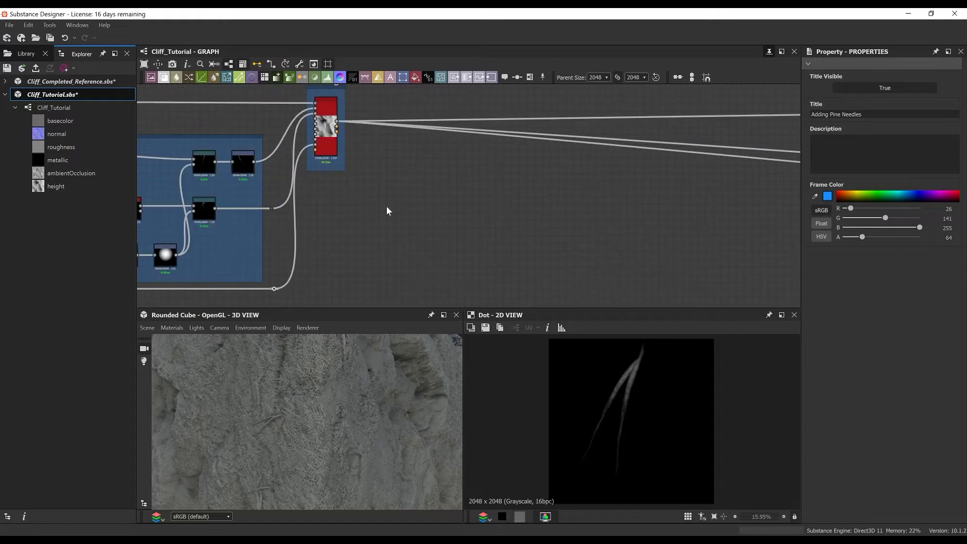
pyautogui.press('space')
pyautogui.write('poly')
pyautogui.press('Return')
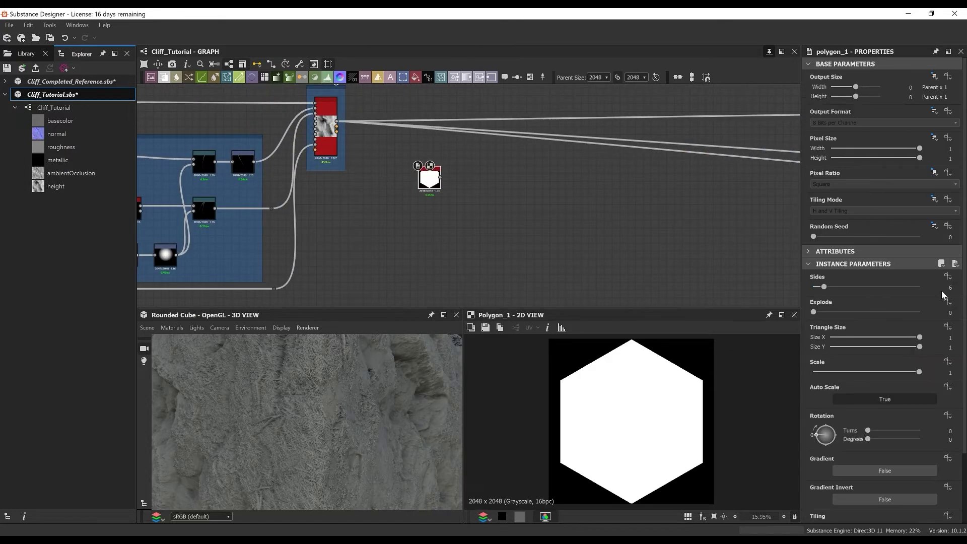
pyautogui.press('Return')
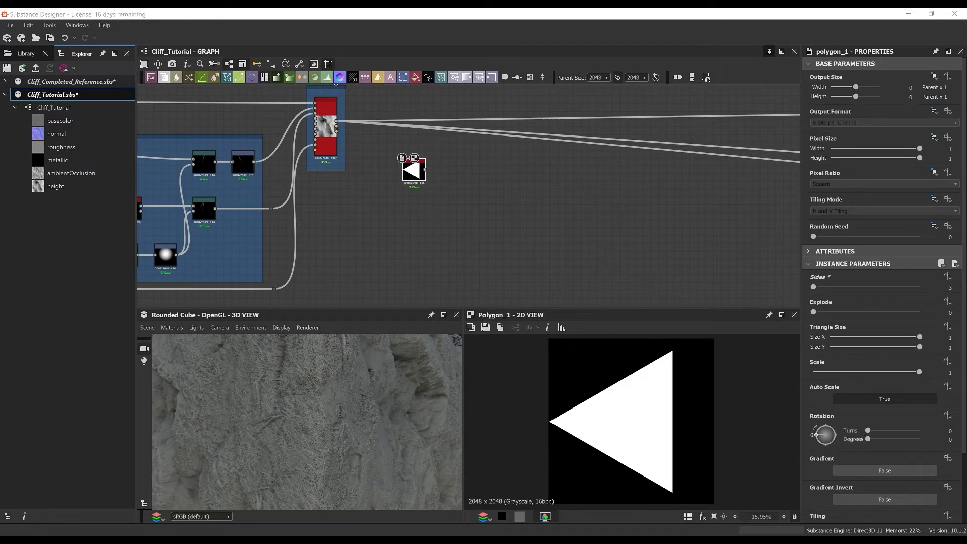
pyautogui.scroll(-2, 940, 347)
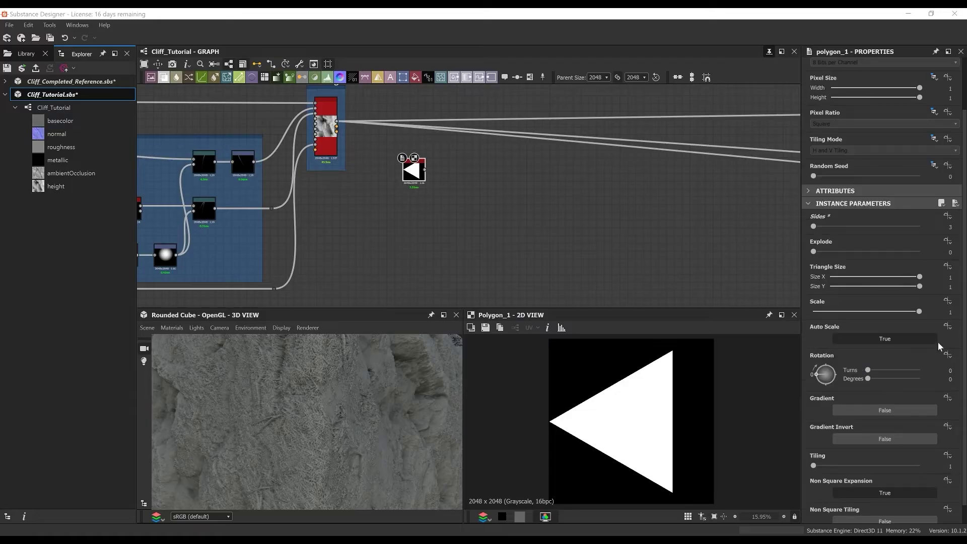
pyautogui.click(950, 371)
pyautogui.write('.51')
pyautogui.press('Return')
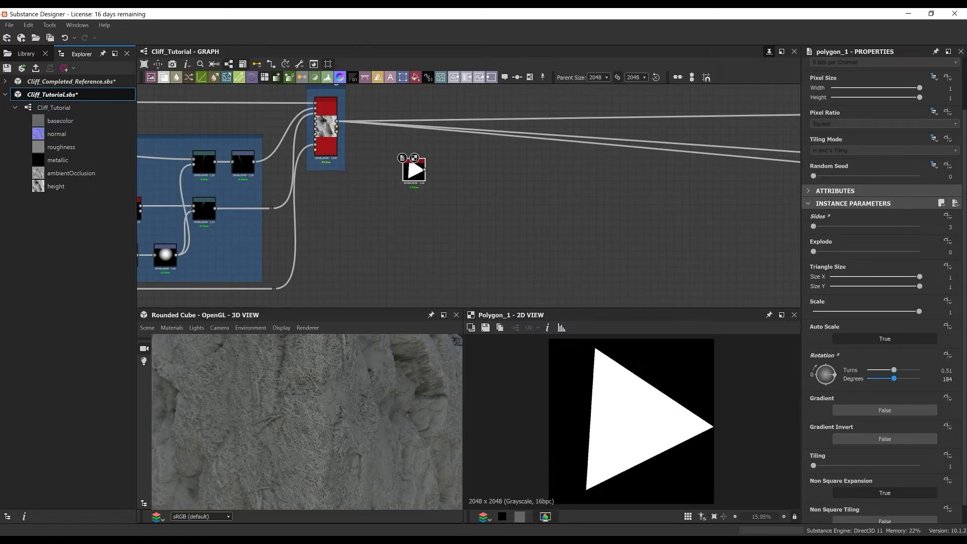
pyautogui.hotkey('ctrl', 'z')
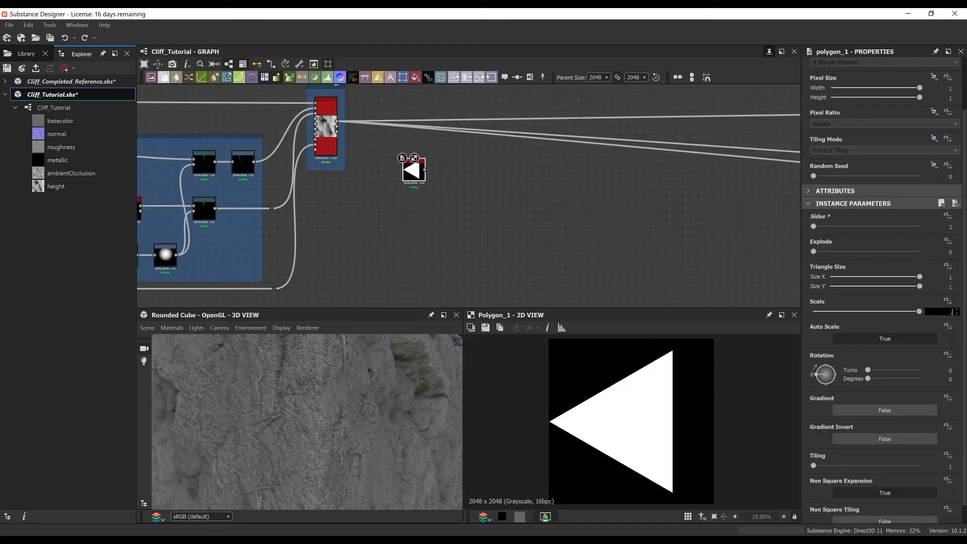
# Set the triangle's scale to 0.51 and its rotation to -0.25 turns so it points downward.
pyautogui.write('.51')
pyautogui.press('Return')
pyautogui.write('-0.')
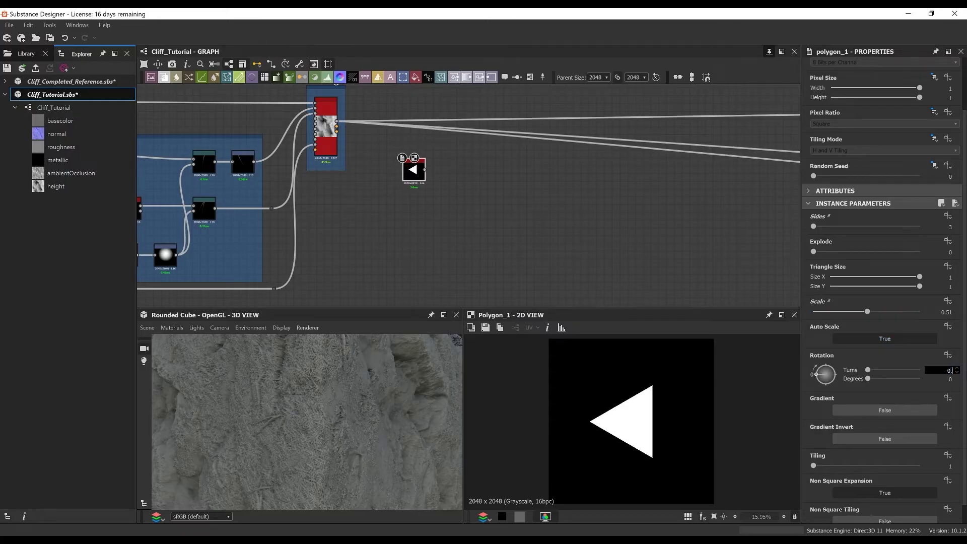
pyautogui.write('25')
pyautogui.press('Return')
# Add a Transformation 2D after Polygon 1 and shift the triangle straight down, with a Y offset of about -0.185.
pyautogui.moveTo(410, 177); pyautogui.dragTo(387, 208)
pyautogui.press('space')
pyautogui.click(429, 221)
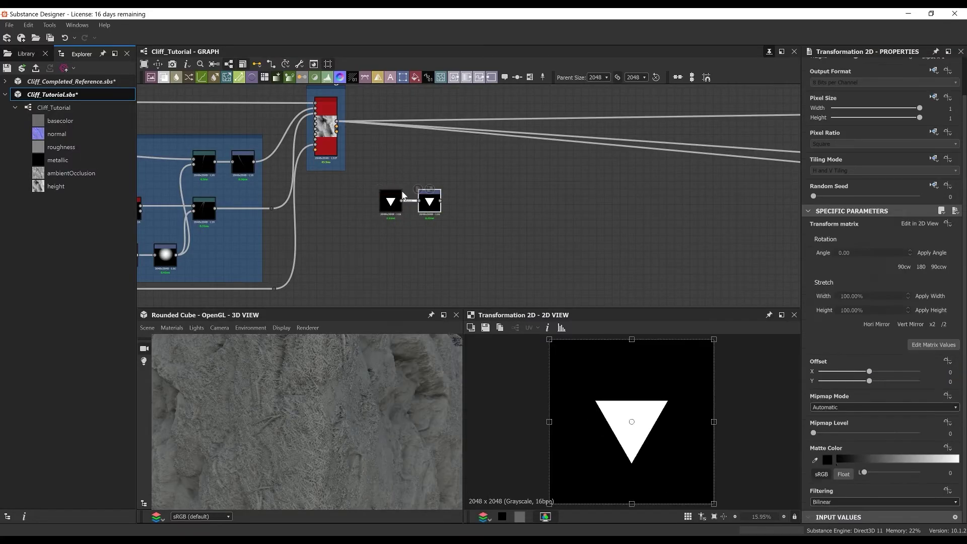
pyautogui.keyDown('shift'); pyautogui.moveTo(648, 390); pyautogui.dragTo(650, 421); pyautogui.keyUp('shift')
pyautogui.scroll(-1, 699, 392)
# Add a Shape node above the Transformation 2D, using the Disc pattern at scale 0.45.
pyautogui.scroll(5, 508, 259)
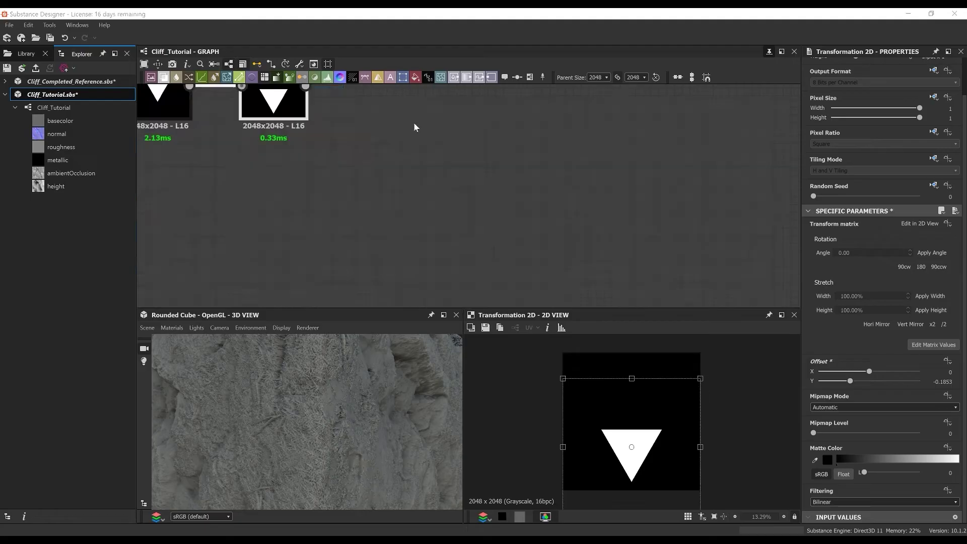
pyautogui.moveTo(414, 123); pyautogui.dragTo(559, 283, button='middle')
pyautogui.press('space')
pyautogui.write('shape')
pyautogui.press('Return')
pyautogui.moveTo(415, 144); pyautogui.dragTo(416, 167)
pyautogui.click(862, 313)
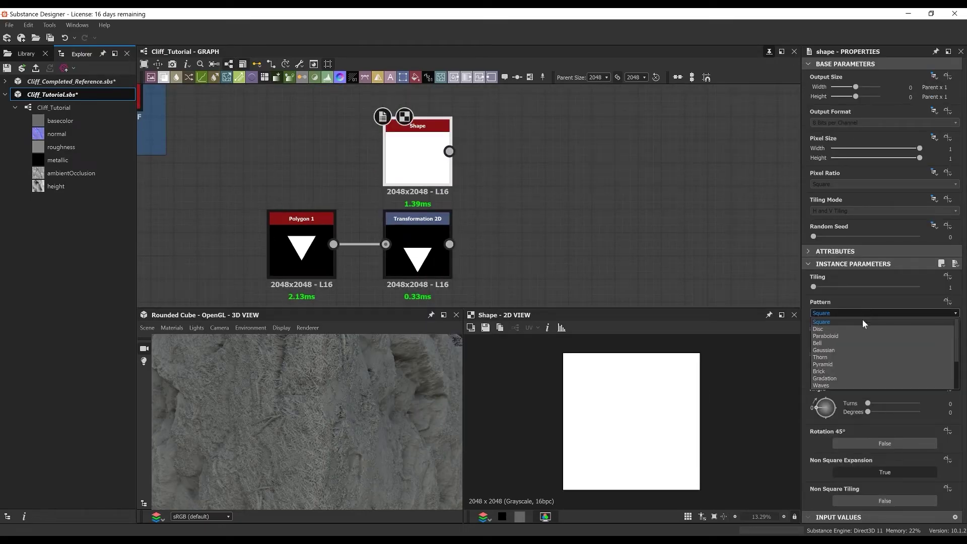
pyautogui.click(860, 328)
pyautogui.write('0.45')
pyautogui.press('Return')
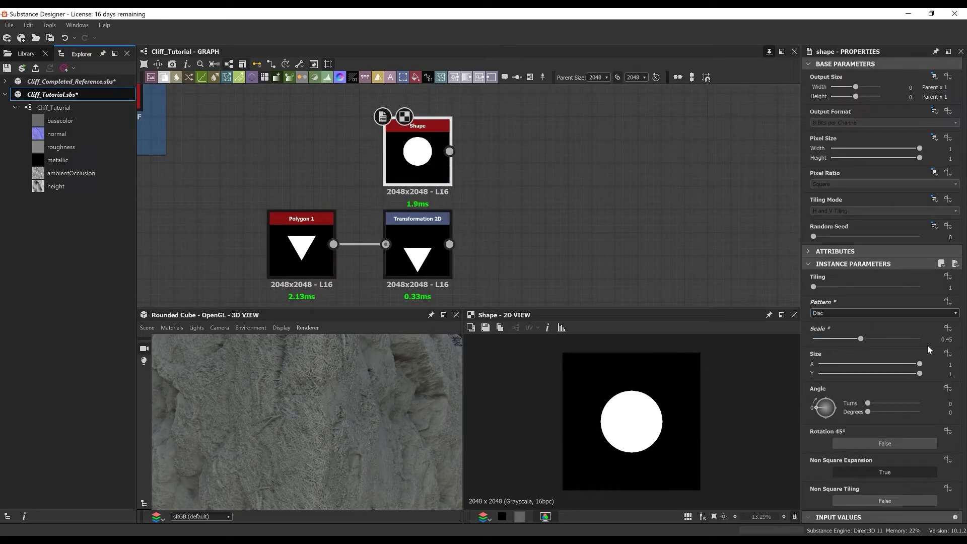
# Blend the disc as foreground over the shifted triangle using Add (Linear Dodge) to form a teardrop.
pyautogui.press('space')
pyautogui.write('blend')
pyautogui.press('Return')
pyautogui.moveTo(450, 244); pyautogui.dragTo(482, 199)
pyautogui.moveTo(522, 207); pyautogui.dragTo(554, 253)
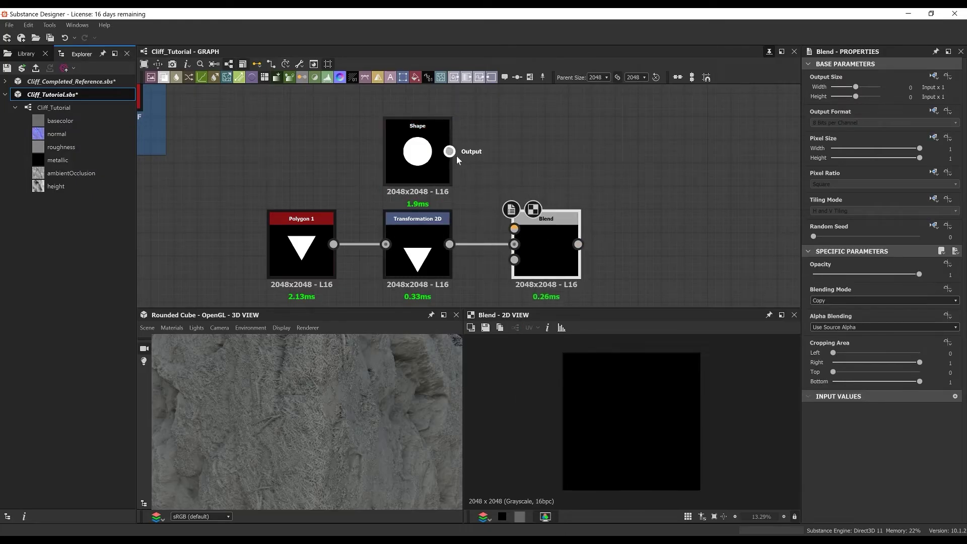
pyautogui.moveTo(450, 151); pyautogui.dragTo(514, 229)
pyautogui.click(858, 301)
pyautogui.click(845, 314)
pyautogui.moveTo(581, 188); pyautogui.dragTo(557, 166, button='middle')
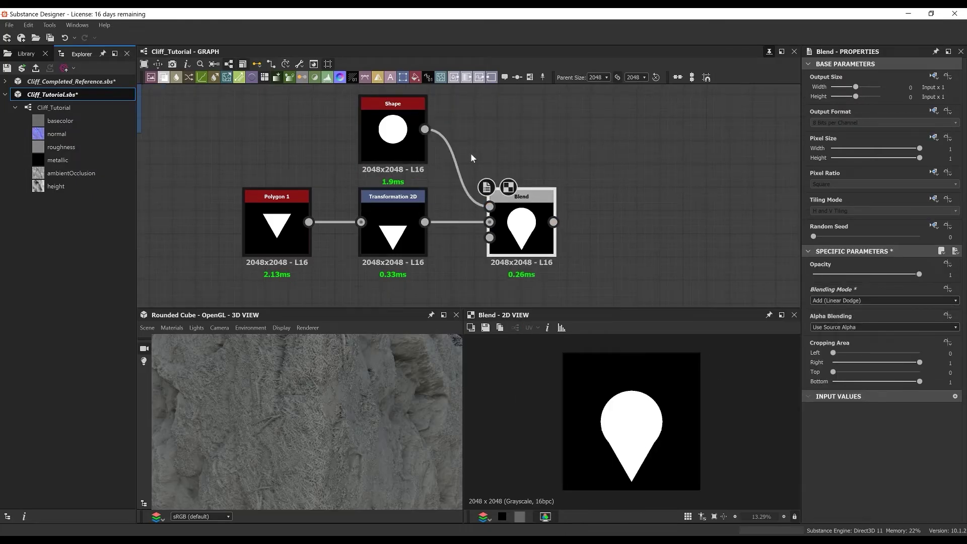
# Add a Blur HQ Grayscale node after the teardrop Blend.
pyautogui.click(393, 229)
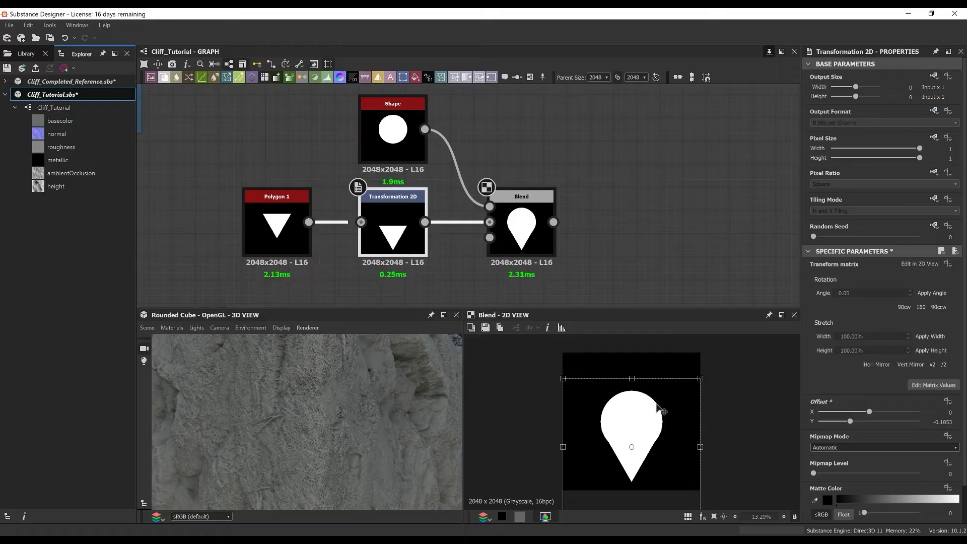
pyautogui.scroll(-1, 609, 202)
pyautogui.moveTo(630, 185); pyautogui.dragTo(487, 171, button='middle')
pyautogui.click(376, 205)
pyautogui.press('space')
pyautogui.write('blur')
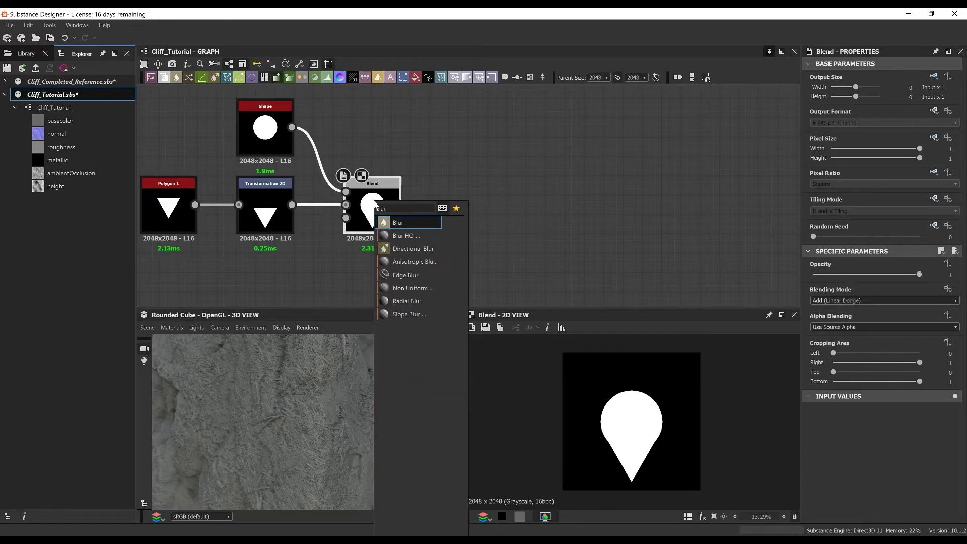
pyautogui.press('Down')
pyautogui.press('Down')
pyautogui.press('Return')
# Set the Blur HQ Grayscale quality to 1 and its intensity to 4.26.
pyautogui.hotkey('ctrl', 'shift', 'b')
pyautogui.click(951, 288)
pyautogui.write('4')
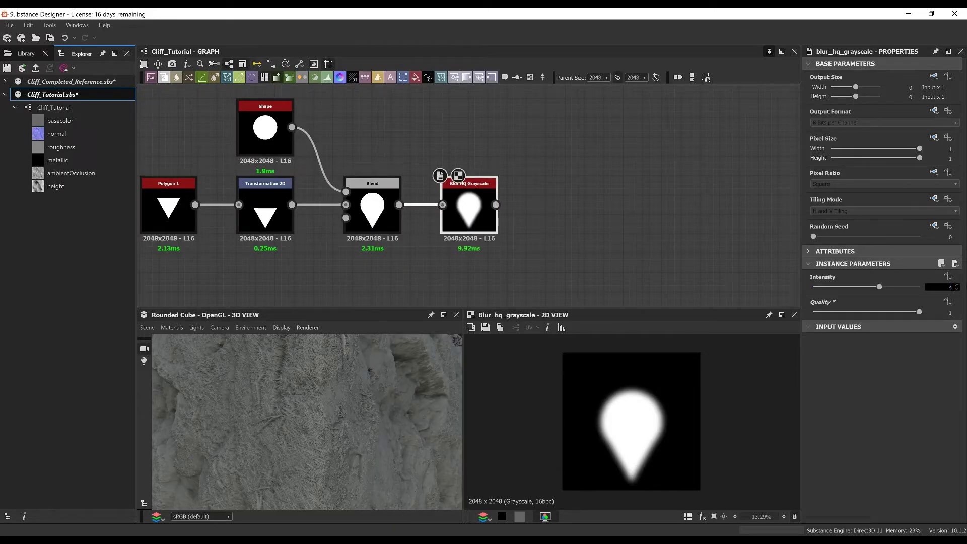
pyautogui.write('.26')
pyautogui.press('Return')
# Add a Histogram Scan after the blur with position 0.68 and contrast 1 to sharpen the rounded teardrop.
pyautogui.press('space')
pyautogui.write('hist')
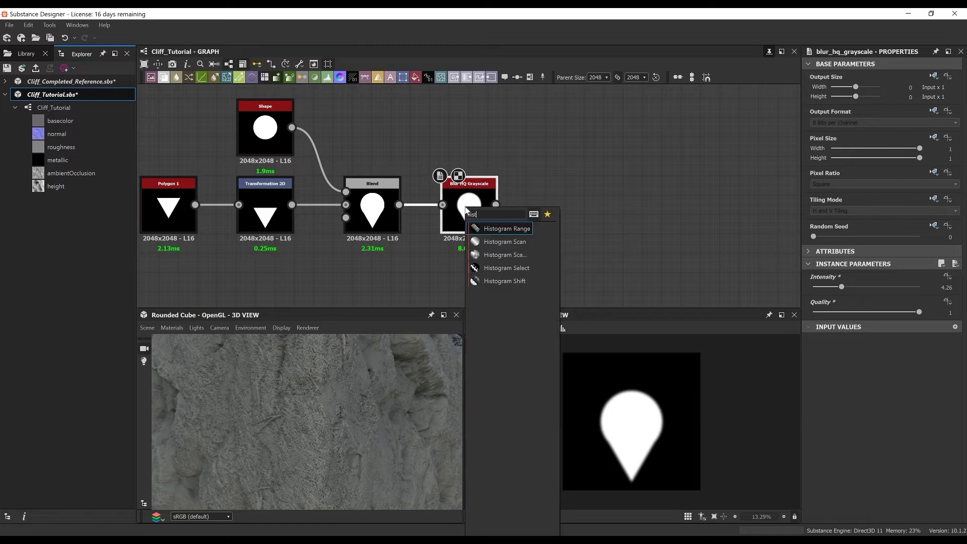
pyautogui.click(506, 242)
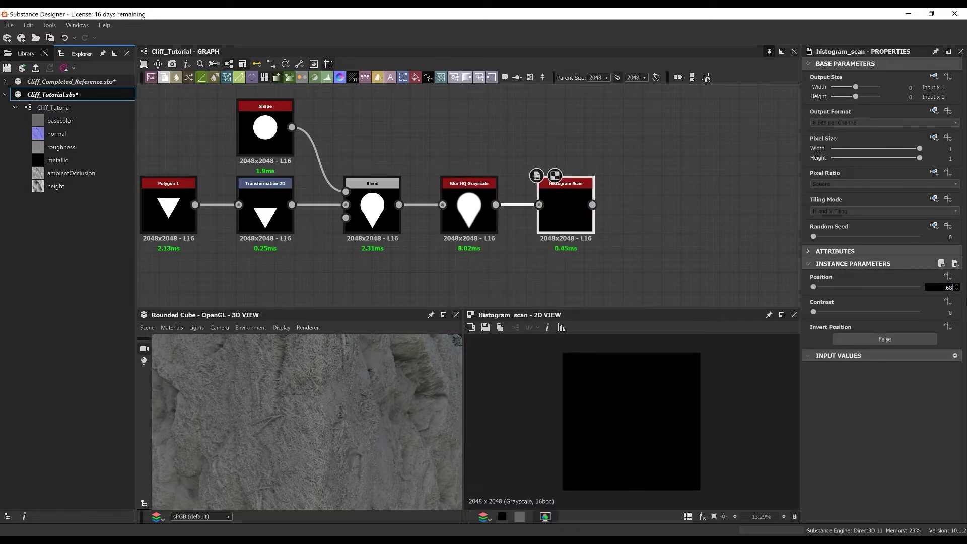
pyautogui.press('Tab')
pyautogui.write('1')
pyautogui.press('Return')
pyautogui.scroll(2, 640, 443)
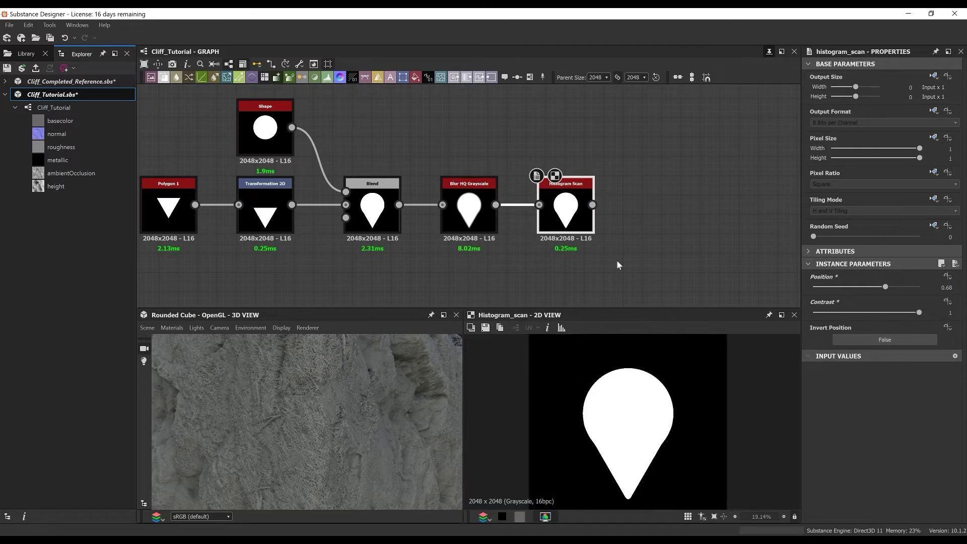
# Widen the triangle slightly in the Transformation 2D that feeds the teardrop Blend.
pyautogui.moveTo(617, 263); pyautogui.dragTo(595, 240, button='middle')
pyautogui.click(246, 187)
pyautogui.moveTo(727, 450); pyautogui.dragTo(729, 450)
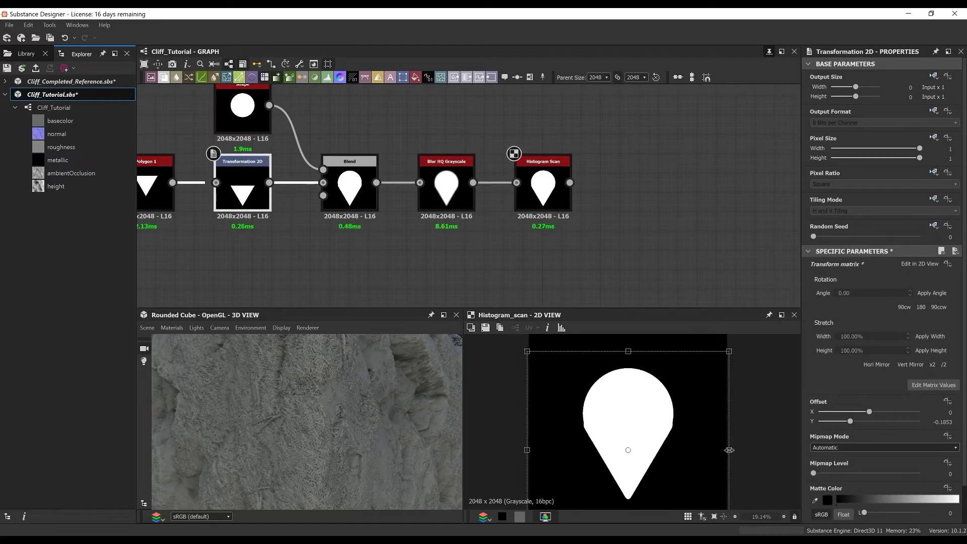
# Add a Transformation 2D after the Histogram Scan and narrow the teardrop horizontally to about three quarters of its width.
pyautogui.click(542, 197)
pyautogui.press('space')
pyautogui.click(588, 222)
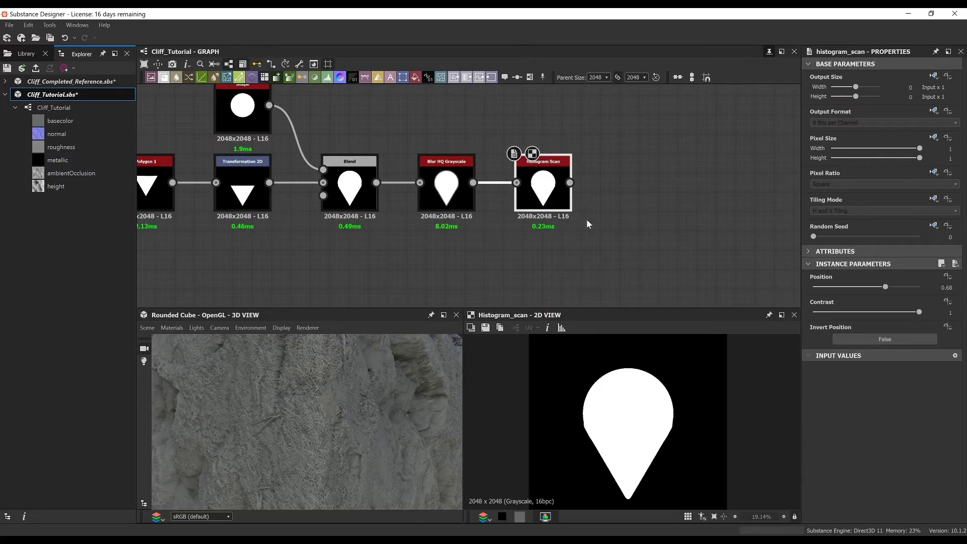
pyautogui.moveTo(727, 414); pyautogui.dragTo(711, 415)
pyautogui.moveTo(697, 415); pyautogui.dragTo(701, 415)
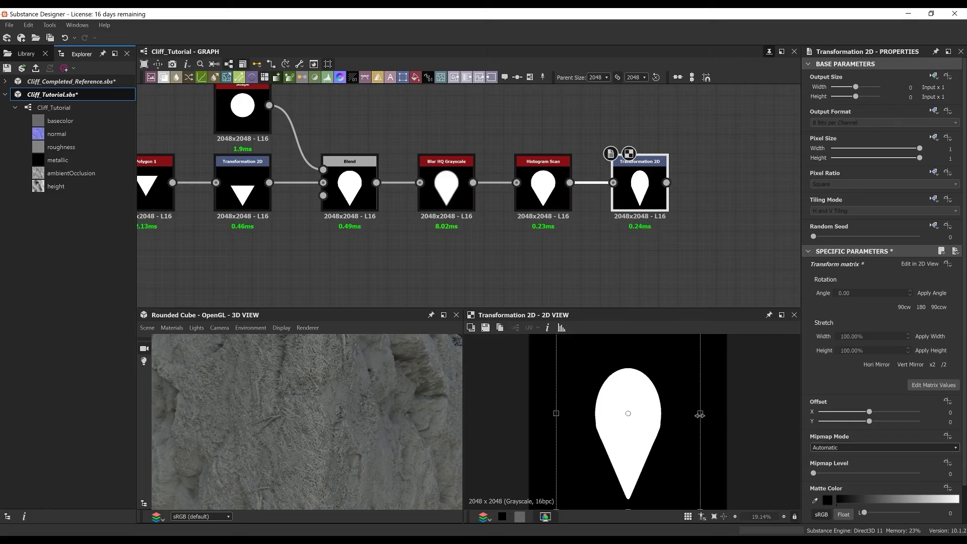
# Chain another Transformation 2D, tilting the teardrop counter-clockwise and moving it left of centre, with offsets of about 0.12 and 0.04.
pyautogui.moveTo(699, 186); pyautogui.dragTo(456, 195, button='middle')
pyautogui.moveTo(400, 192); pyautogui.dragTo(389, 191)
pyautogui.press('space')
pyautogui.write('tr')
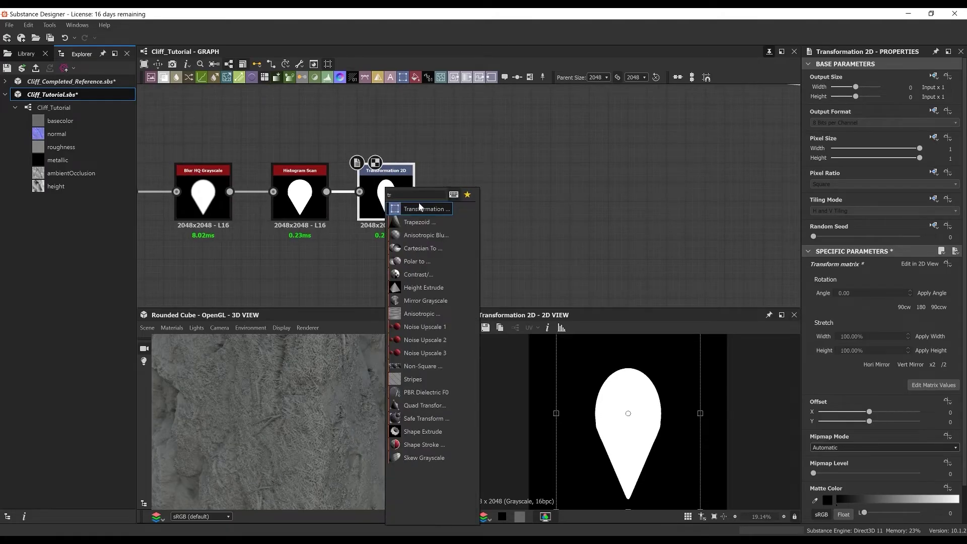
pyautogui.click(419, 207)
pyautogui.scroll(-5, 738, 423)
pyautogui.moveTo(738, 423); pyautogui.dragTo(711, 392)
pyautogui.moveTo(647, 427); pyautogui.dragTo(636, 428)
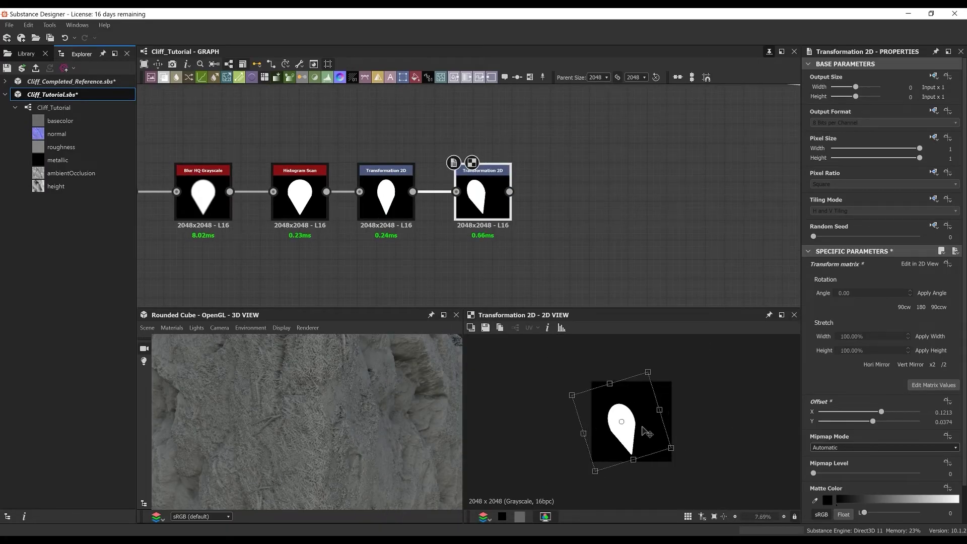
# Add a Mirror Grayscale node after the tilted teardrop to form a heart mirrored on the X axis.
pyautogui.scroll(3, 524, 278)
pyautogui.press('space')
pyautogui.write('mir')
pyautogui.press('Return')
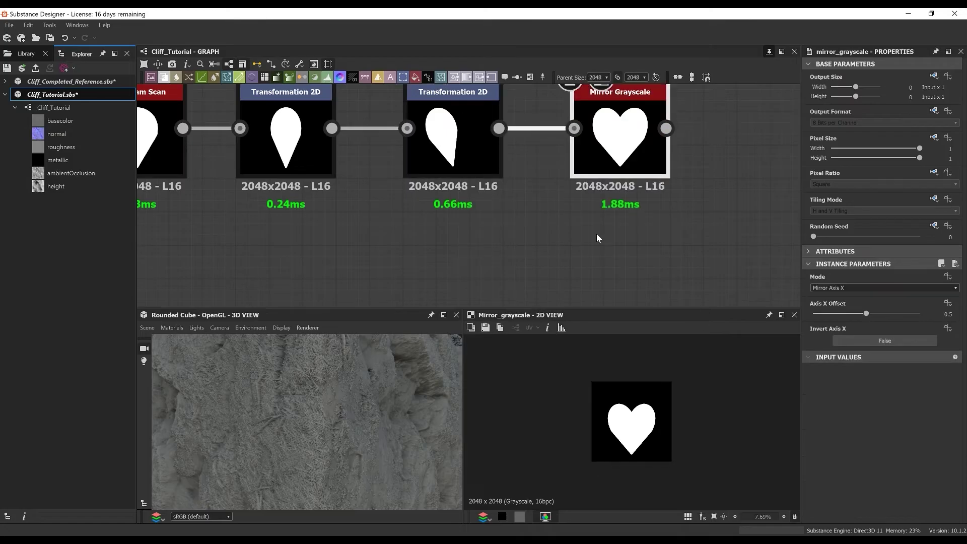
# Refine the heart by tilting the last Transformation 2D further and setting its offsets to about 0.135 and 0.063.
pyautogui.moveTo(598, 238); pyautogui.dragTo(569, 265, button='middle')
pyautogui.click(429, 166)
pyautogui.scroll(2, 682, 440)
pyautogui.moveTo(712, 388); pyautogui.dragTo(706, 377)
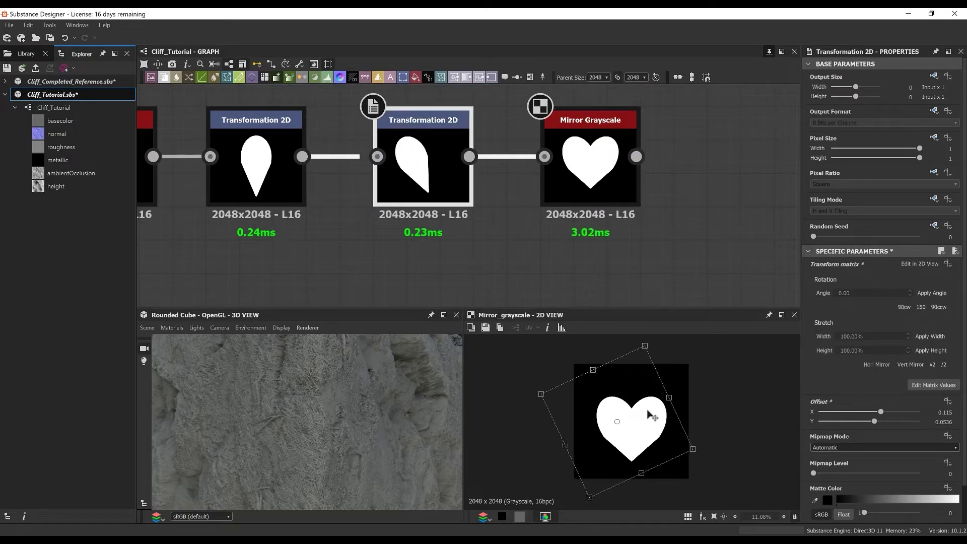
pyautogui.moveTo(651, 413); pyautogui.dragTo(648, 415)
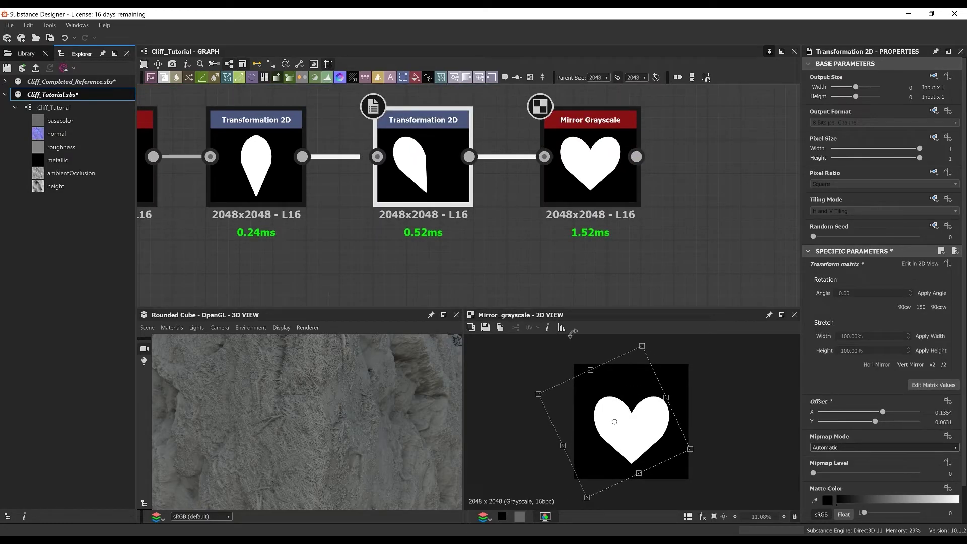
# Add a Non Uniform Blur Grayscale node and feed the mirrored heart into both its Grayscale and Blur Map inputs.
pyautogui.click(591, 167)
pyautogui.press('space')
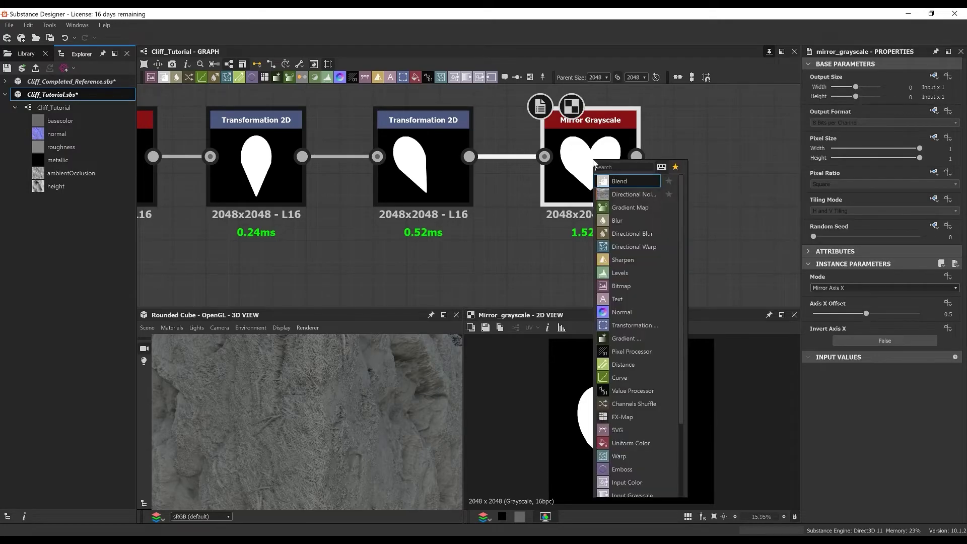
pyautogui.write('non')
pyautogui.press('Return')
pyautogui.moveTo(637, 157); pyautogui.dragTo(712, 168)
pyautogui.moveTo(717, 99); pyautogui.dragTo(470, 101, button='middle')
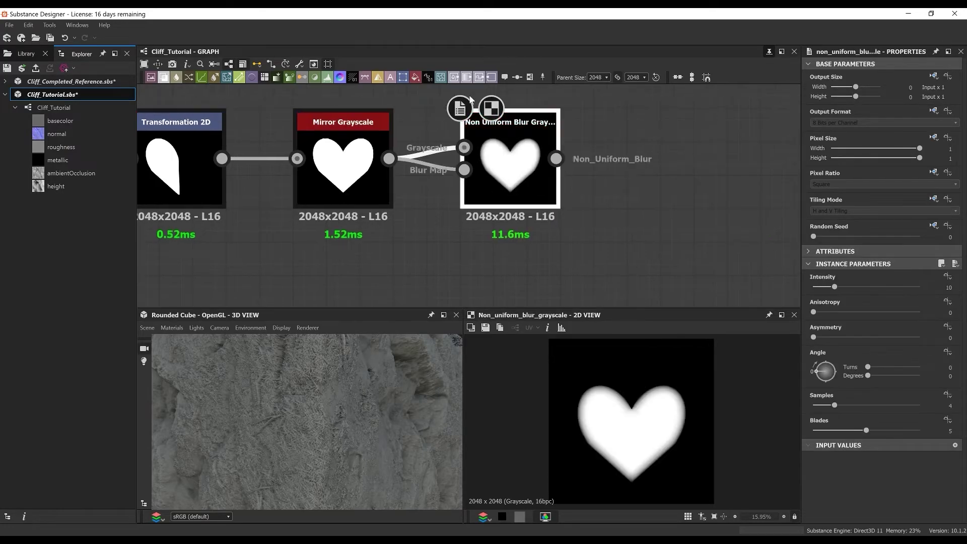
# Add a Blend after the blurred heart and connect a Gradient Linear 2, rotated to vertical bands, as its foreground.
pyautogui.moveTo(556, 159); pyautogui.dragTo(575, 166)
pyautogui.click(554, 175)
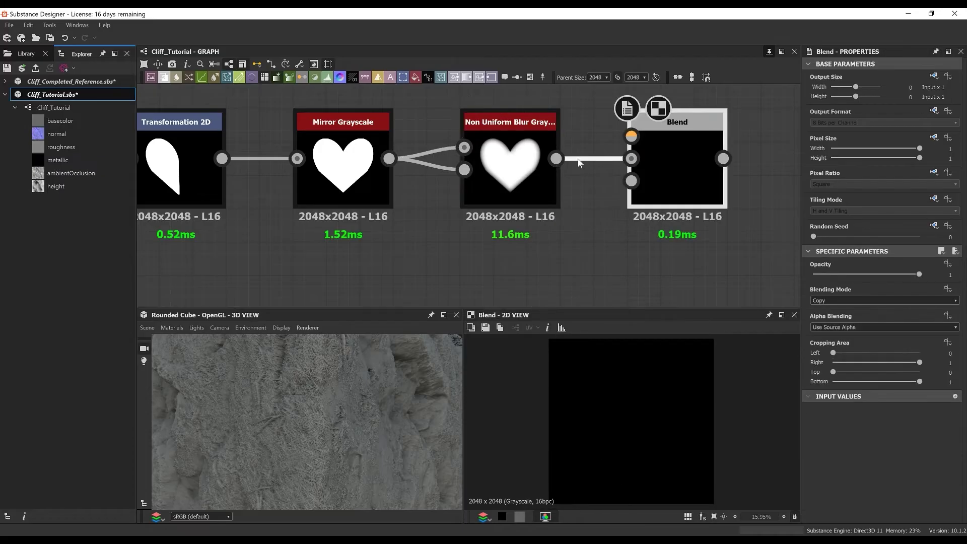
pyautogui.moveTo(578, 162); pyautogui.dragTo(539, 250, button='middle')
pyautogui.click(448, 124)
pyautogui.press('space')
pyautogui.write('grad')
pyautogui.click(490, 227)
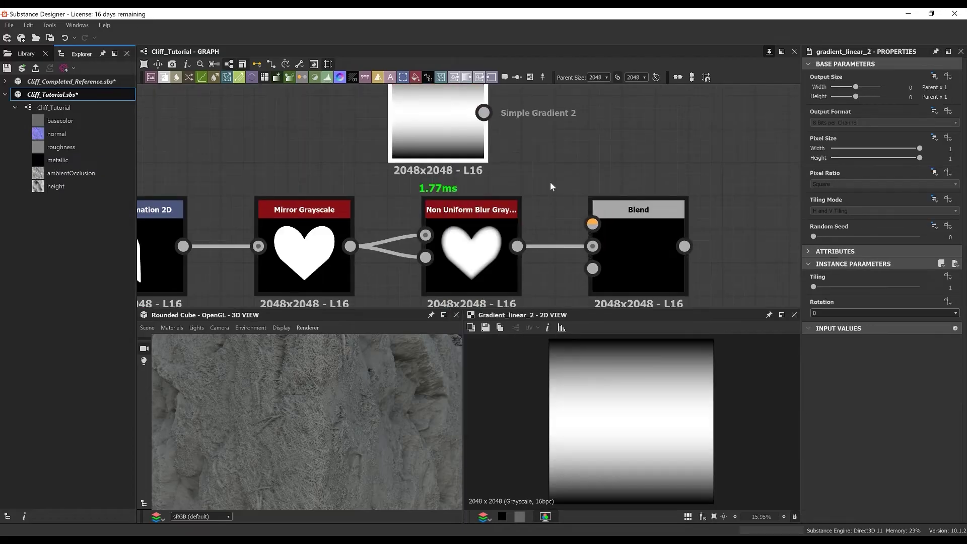
pyautogui.scroll(-1, 833, 315)
pyautogui.moveTo(484, 112); pyautogui.dragTo(593, 224)
# Set the heart Blend to Subtract mode with an opacity of 0.65.
pyautogui.click(605, 224)
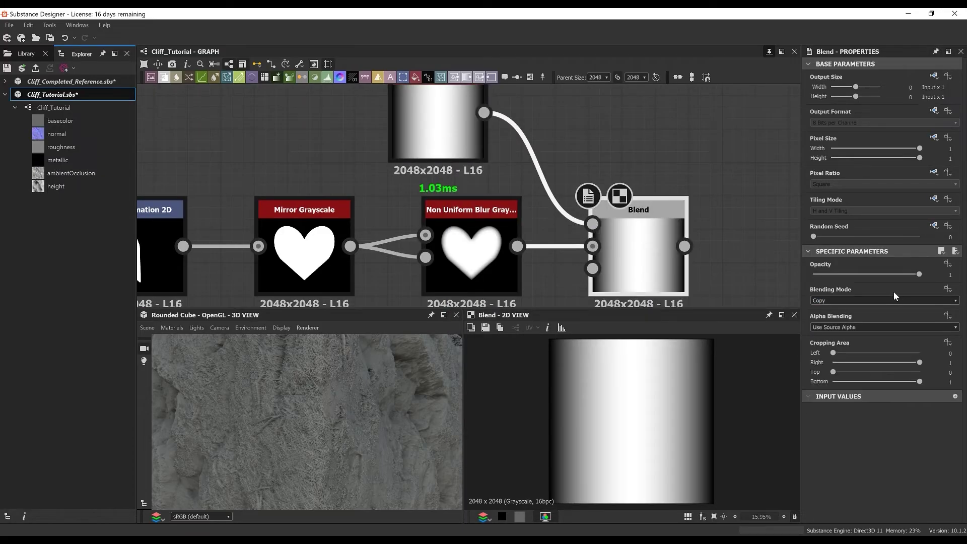
pyautogui.click(892, 300)
pyautogui.click(847, 328)
pyautogui.write('0.65')
pyautogui.press('Return')
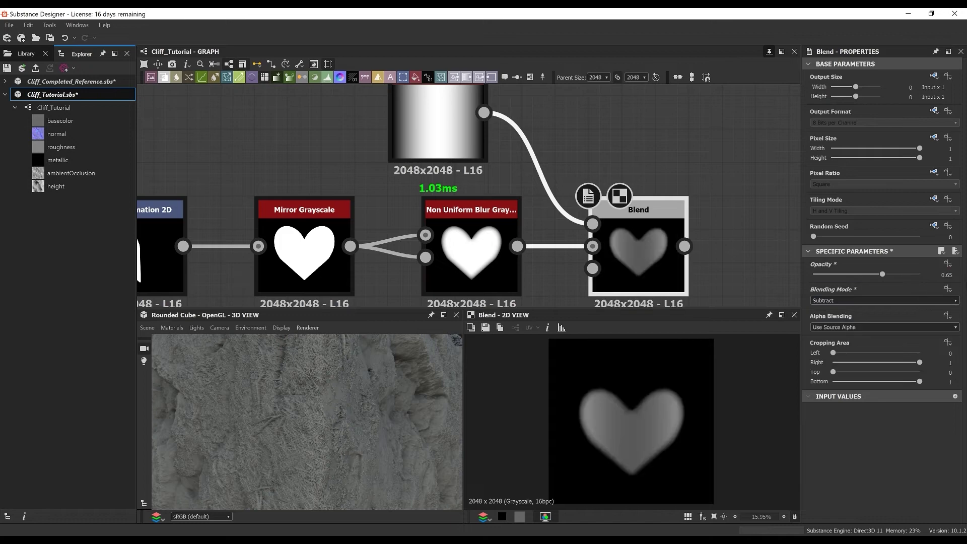
pyautogui.scroll(-2, 567, 165)
pyautogui.moveTo(567, 164); pyautogui.dragTo(442, 188, button='middle')
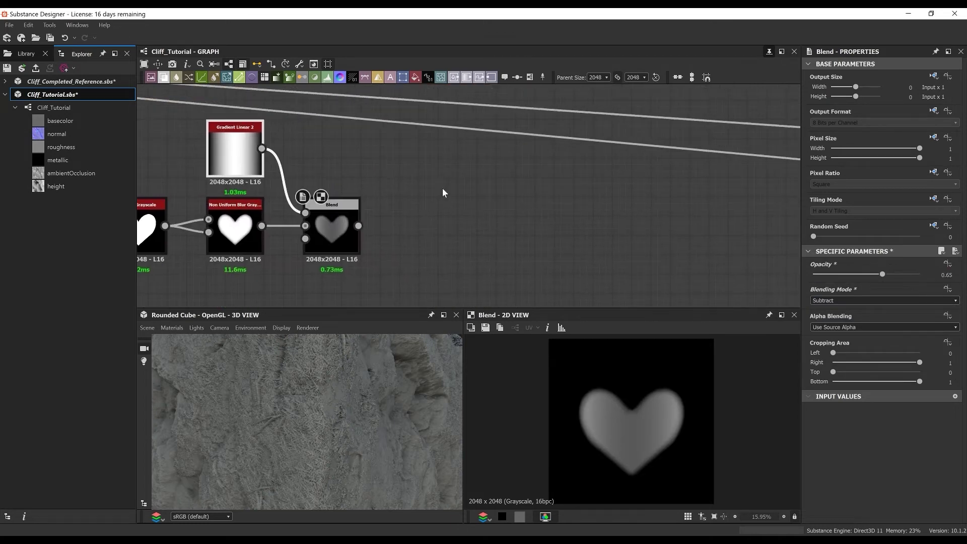
# Add a Cells 1 node above the heart chain with a scale of 8 and a disorder of 1.
pyautogui.press('space')
pyautogui.click(462, 192)
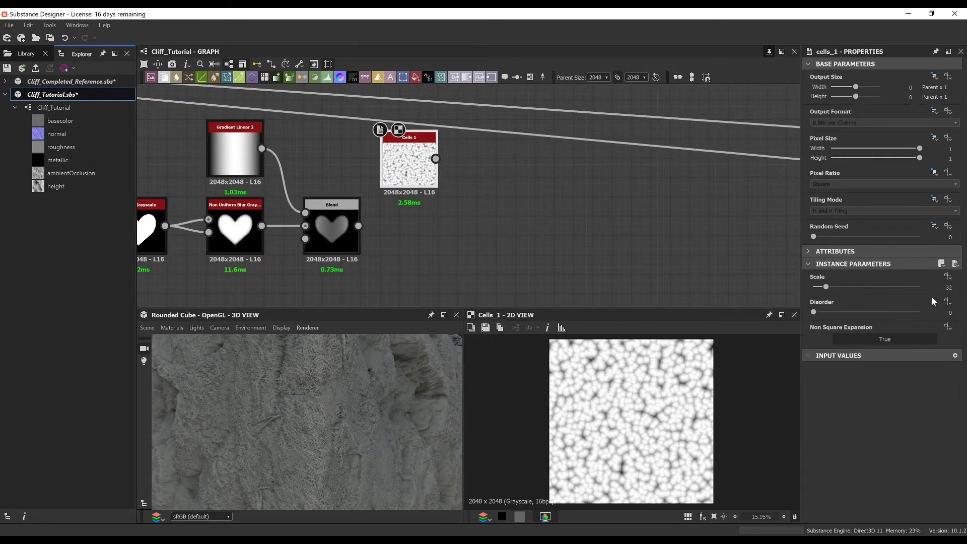
pyautogui.write('8')
pyautogui.press('Tab')
pyautogui.write('1')
pyautogui.press('Return')
pyautogui.moveTo(412, 163); pyautogui.dragTo(417, 156)
# Add an Edge Detect after Cells 1 with an edge width of 1.34 and an edge roundness of 0.
pyautogui.press('space')
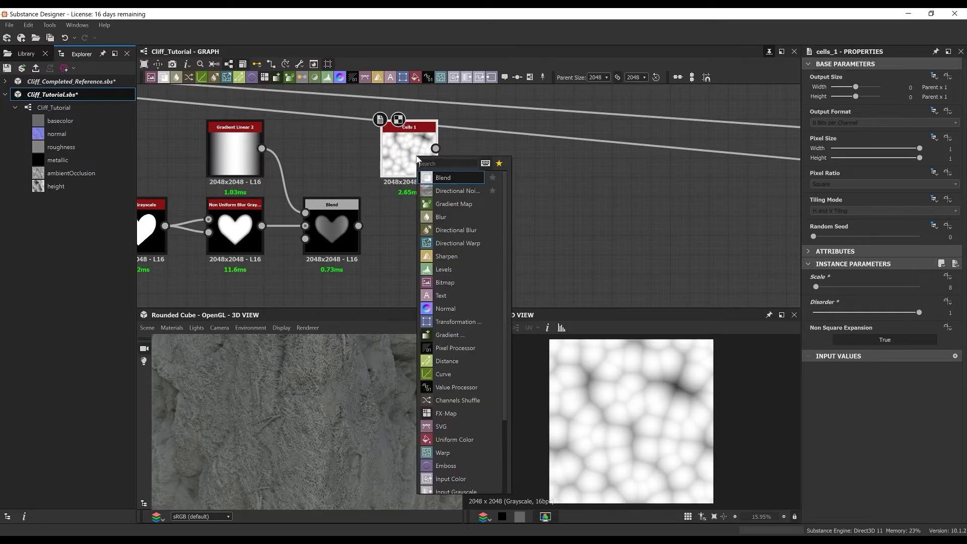
pyautogui.write('edge')
pyautogui.click(456, 177)
pyautogui.write('1.34')
pyautogui.press('Return')
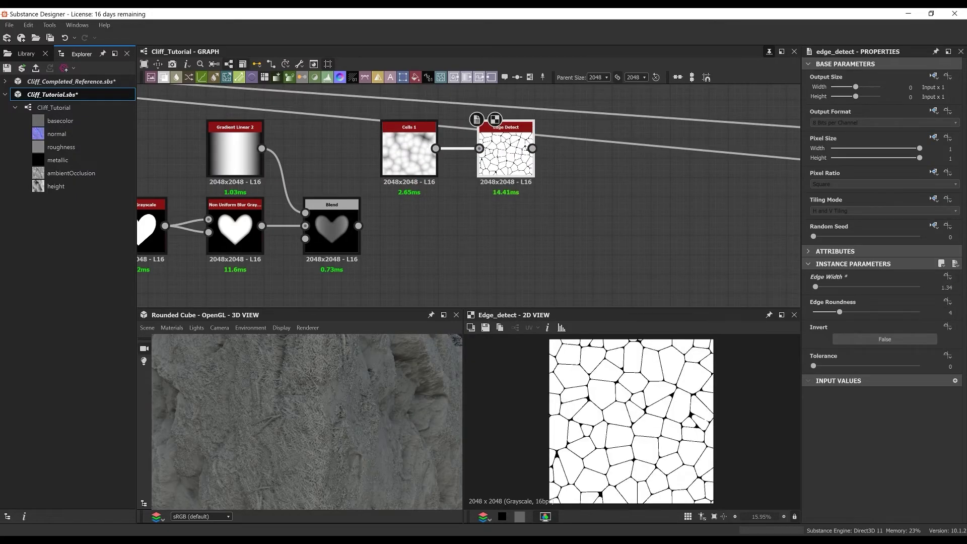
pyautogui.moveTo(506, 157); pyautogui.dragTo(487, 158)
# Add a Blur HQ Grayscale after the Edge Detect with an intensity of 2.03.
pyautogui.press('space')
pyautogui.write('blur')
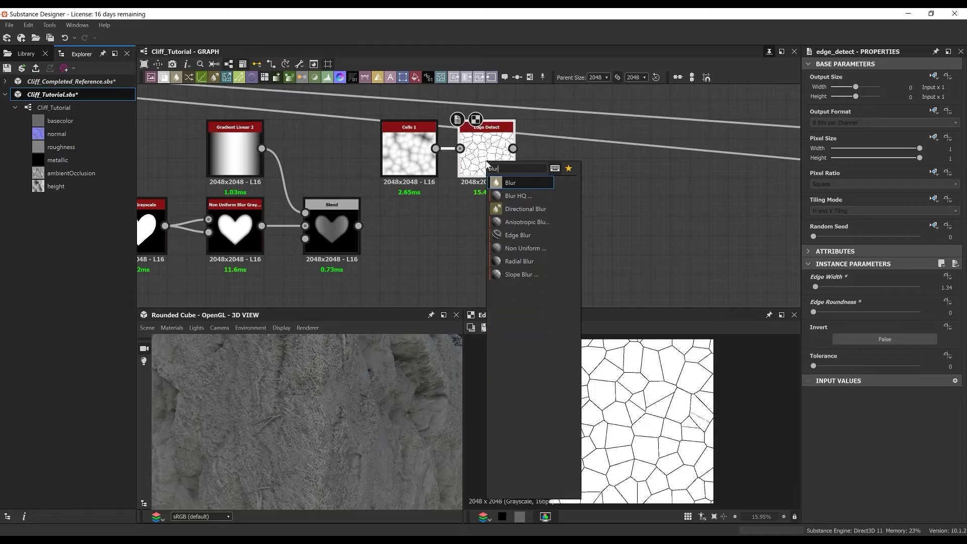
pyautogui.click(510, 196)
pyautogui.write('2.03')
pyautogui.press('Return')
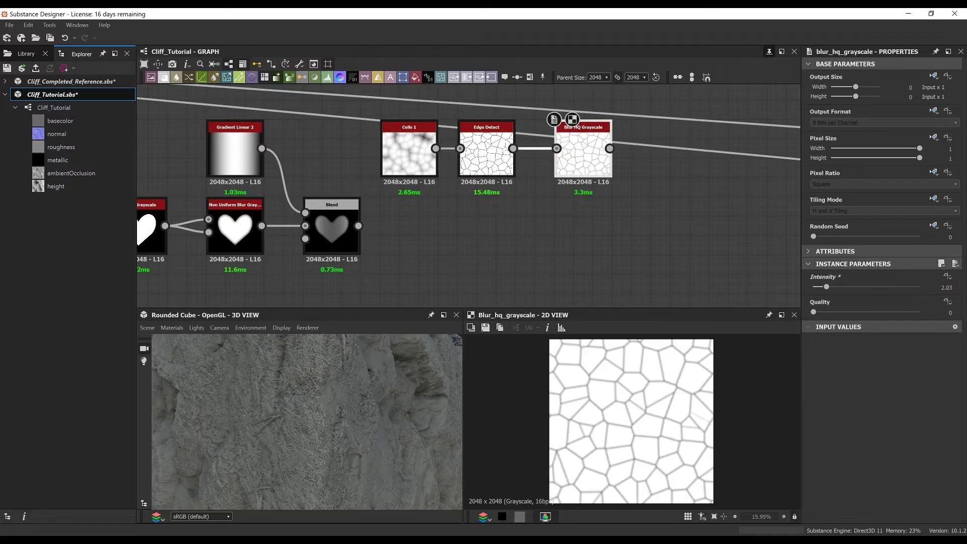
# Add a Blend with the gradient-shaded heart as background and the blurred cell edges as foreground.
pyautogui.moveTo(569, 209); pyautogui.dragTo(507, 212, button='middle')
pyautogui.click(621, 212)
pyautogui.press('space')
pyautogui.click(639, 236)
pyautogui.moveTo(296, 229); pyautogui.dragTo(636, 233)
pyautogui.moveTo(547, 151); pyautogui.dragTo(610, 216)
# Set the cell-edge Blend to Subtract mode with an opacity of 0.1.
pyautogui.click(950, 275)
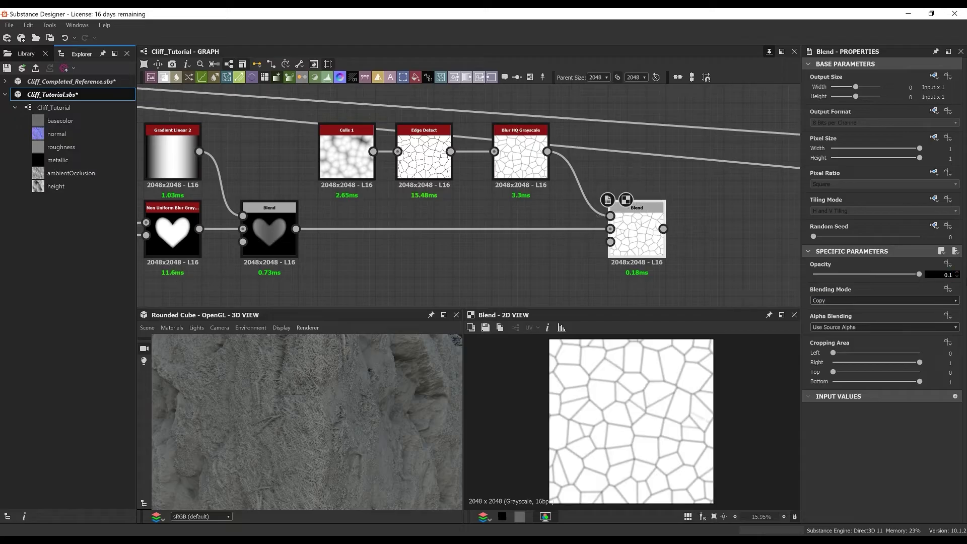
pyautogui.press('Return')
pyautogui.click(834, 302)
pyautogui.click(838, 326)
# Add a Shape node beyond the cell-edge Blend, set its X size to 0.02 and line it up with the upper row.
pyautogui.scroll(-1, 637, 247)
pyautogui.moveTo(637, 247); pyautogui.dragTo(495, 232, button='middle')
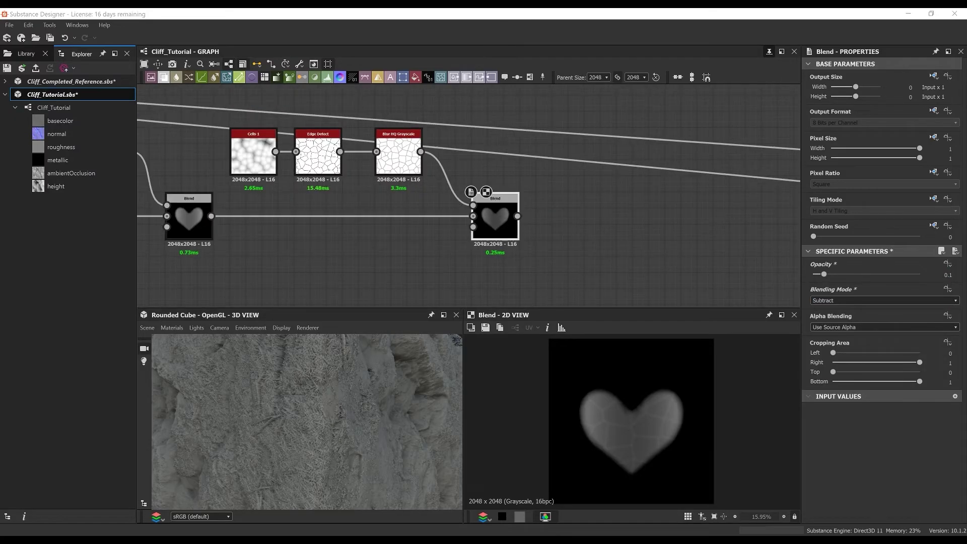
pyautogui.scroll(2, 522, 158)
pyautogui.press('space')
pyautogui.write('shape')
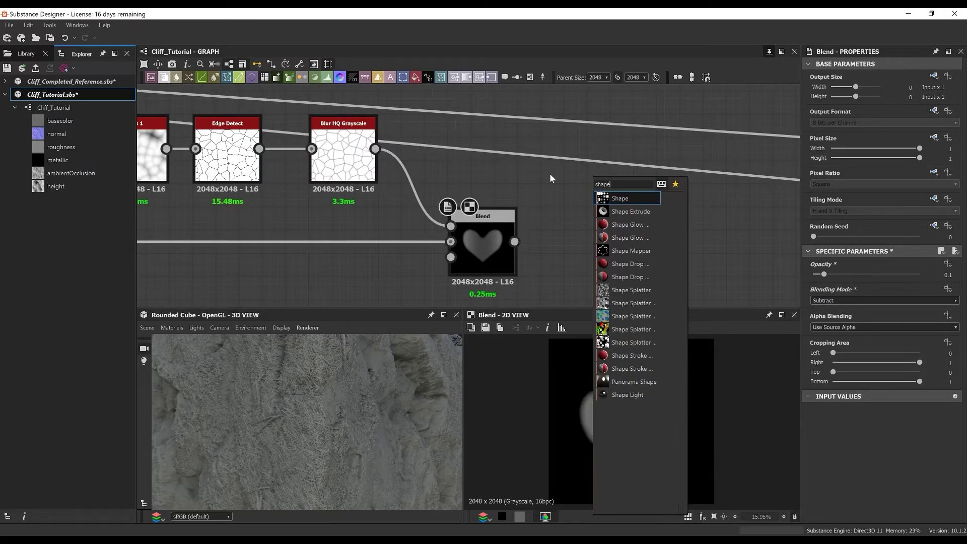
pyautogui.press('Return')
pyautogui.write('0.02')
pyautogui.press('Return')
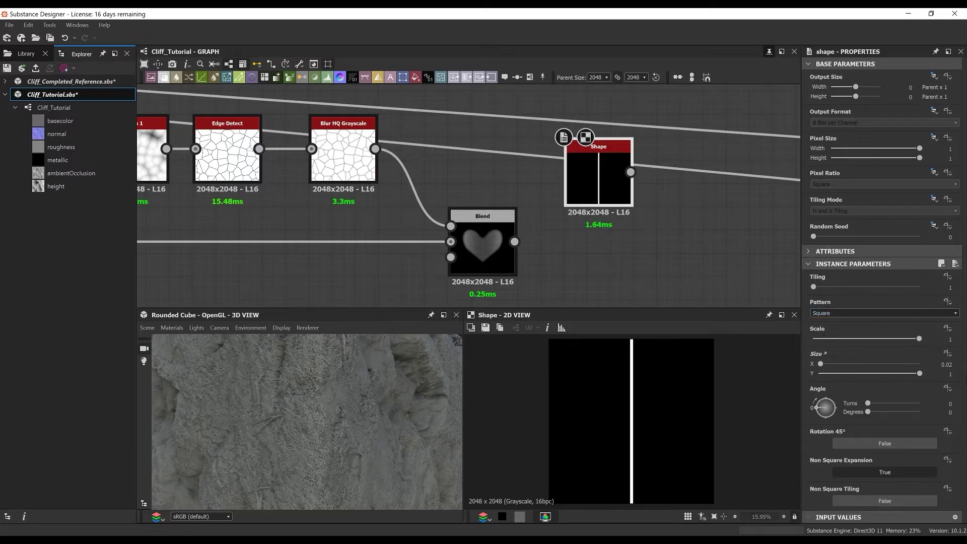
pyautogui.moveTo(601, 172); pyautogui.dragTo(597, 163)
pyautogui.press('space')
pyautogui.write('non')
pyautogui.press('Down')
pyautogui.press('Down')
pyautogui.press('Down')
pyautogui.press('Return')
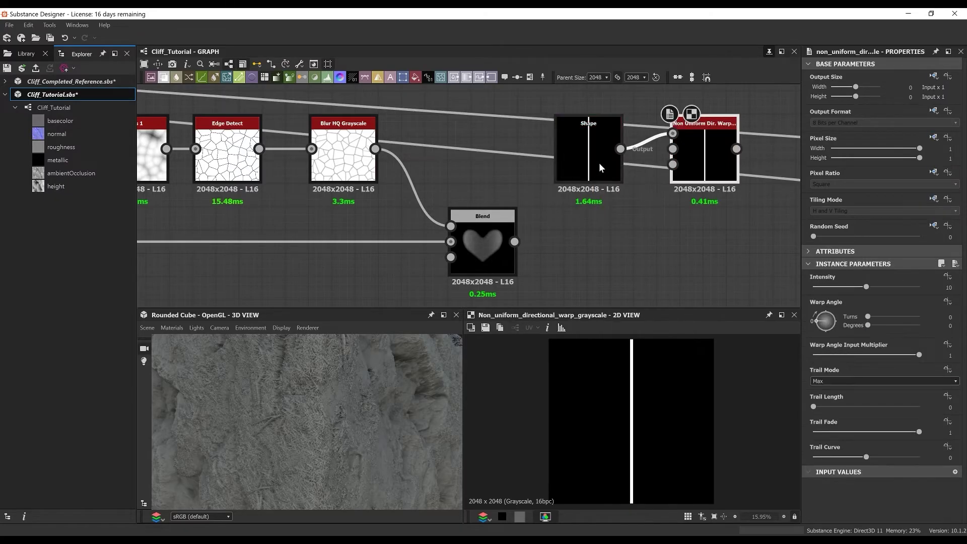
pyautogui.press('Delete')
# Add a Non Uniform Blur Grayscale fed by the Shape on both inputs, with an intensity of 4.31.
pyautogui.press('space')
pyautogui.write('non')
pyautogui.press('Down')
pyautogui.press('Down')
pyautogui.press('Down')
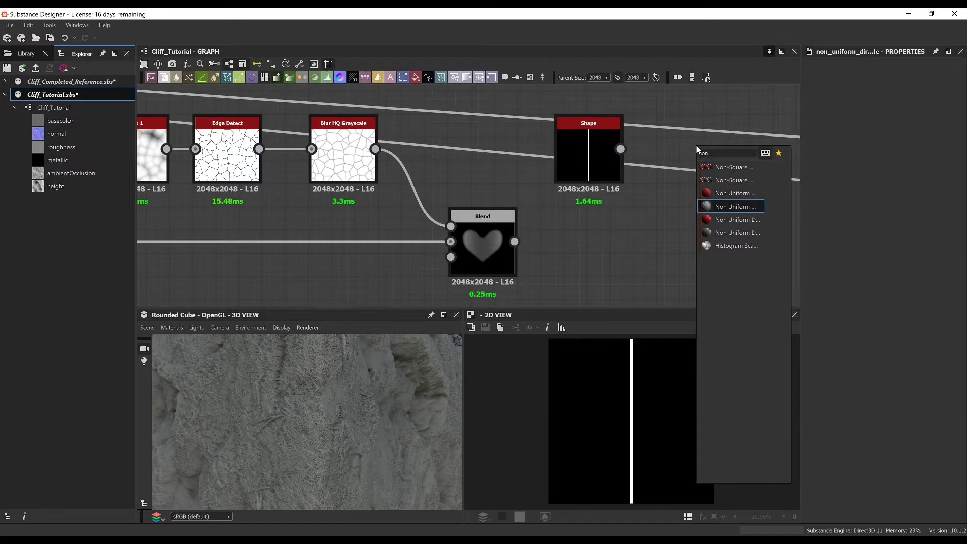
pyautogui.press('Return')
pyautogui.scroll(3, 693, 144)
pyautogui.moveTo(568, 155); pyautogui.dragTo(635, 169)
pyautogui.moveTo(681, 196); pyautogui.dragTo(527, 200, button='middle')
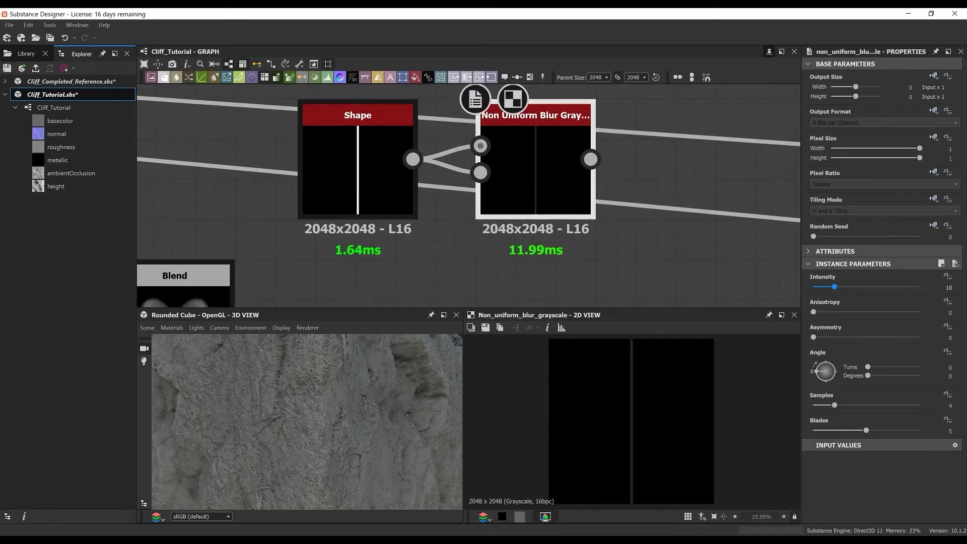
pyautogui.write('4.31')
pyautogui.press('Tab')
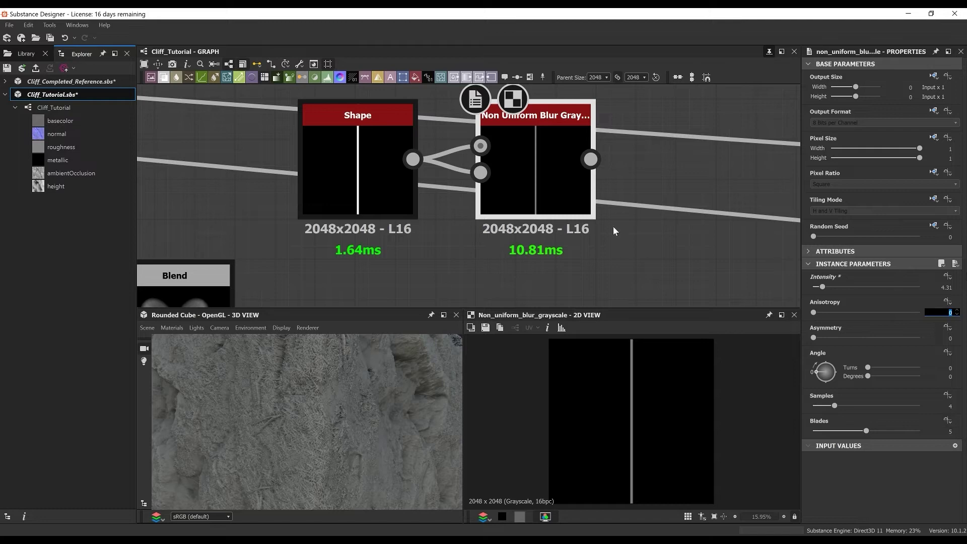
# Add a Blend with the cell-edged heart as background and the blurred vertical line as foreground.
pyautogui.click(543, 170)
pyautogui.scroll(-3, 544, 170)
pyautogui.moveTo(581, 191); pyautogui.dragTo(488, 178, button='middle')
pyautogui.click(581, 246)
pyautogui.press('space')
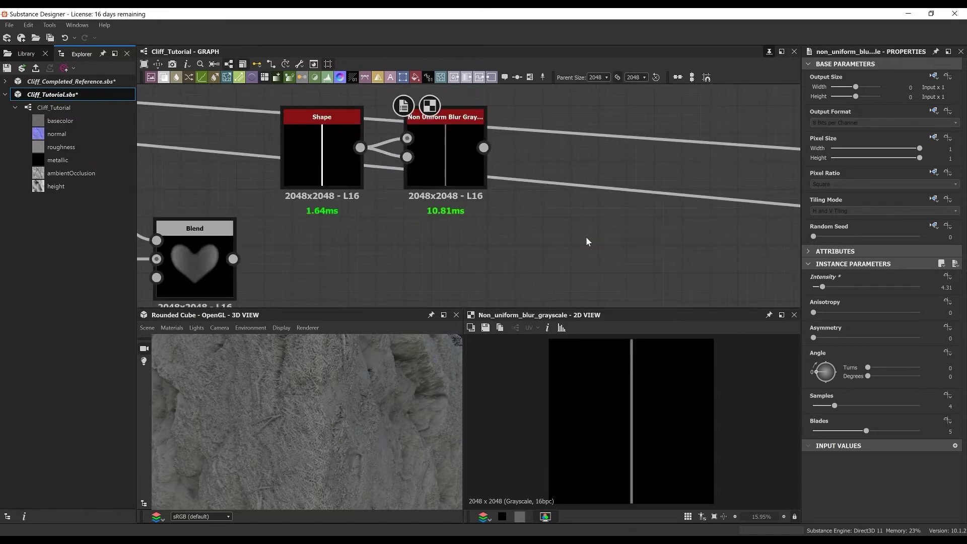
pyautogui.moveTo(234, 259); pyautogui.dragTo(588, 262)
pyautogui.moveTo(484, 147); pyautogui.dragTo(573, 244)
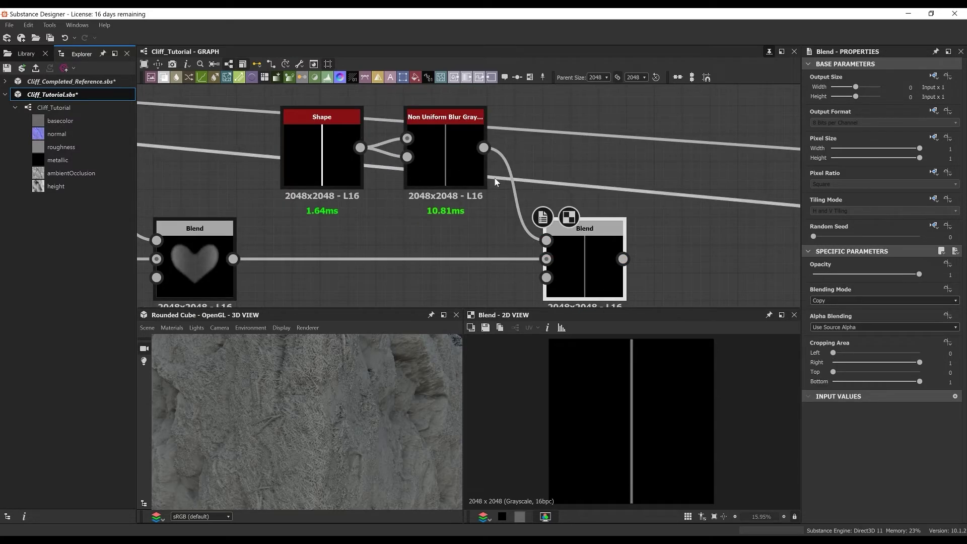
# Set the centre-line Blend to Subtract mode with an opacity of 0.13.
pyautogui.click(848, 304)
pyautogui.click(849, 325)
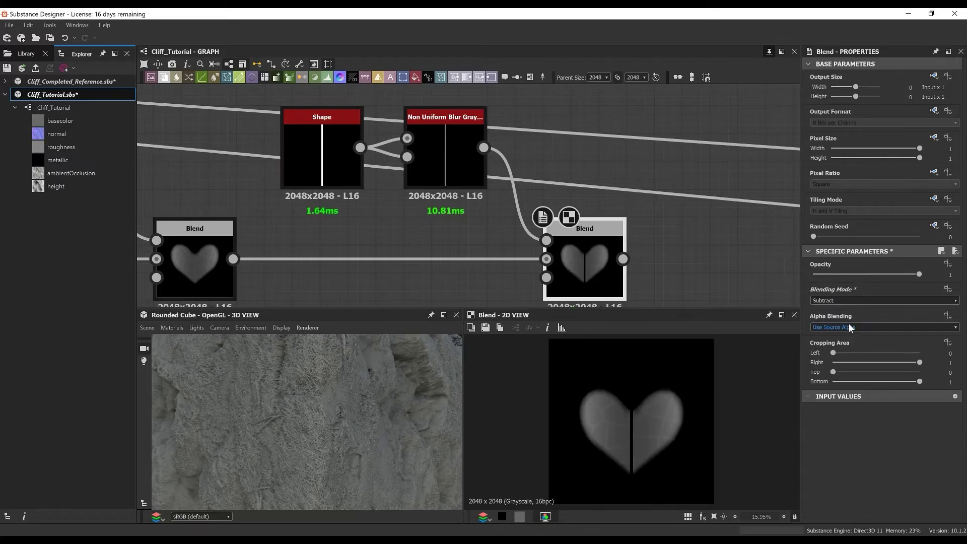
pyautogui.doubleClick(951, 275)
pyautogui.write('0.13')
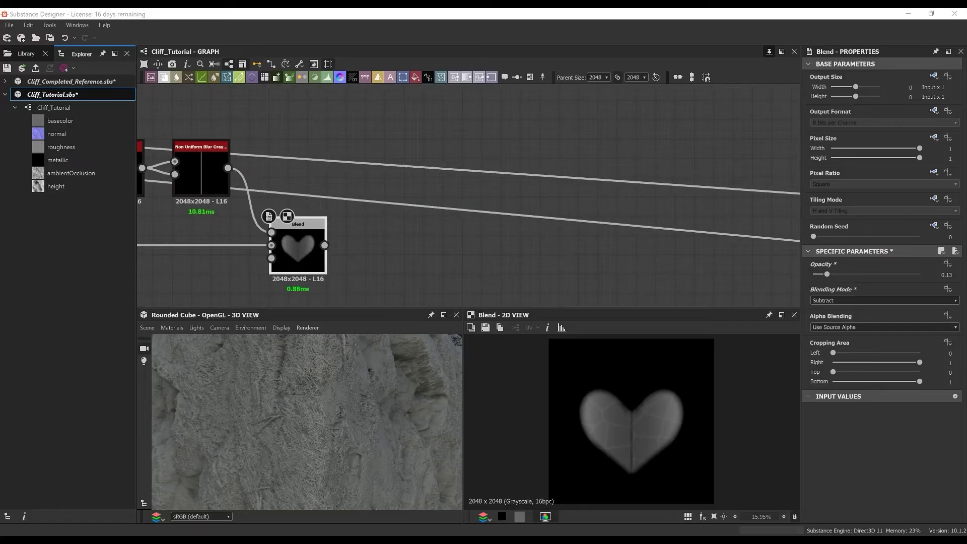
# Add a Tile Generator with an X amount of 1, the Square pattern and Horizontal Mask enabled.
pyautogui.moveTo(320, 175); pyautogui.dragTo(419, 176, button='middle')
pyautogui.press('space')
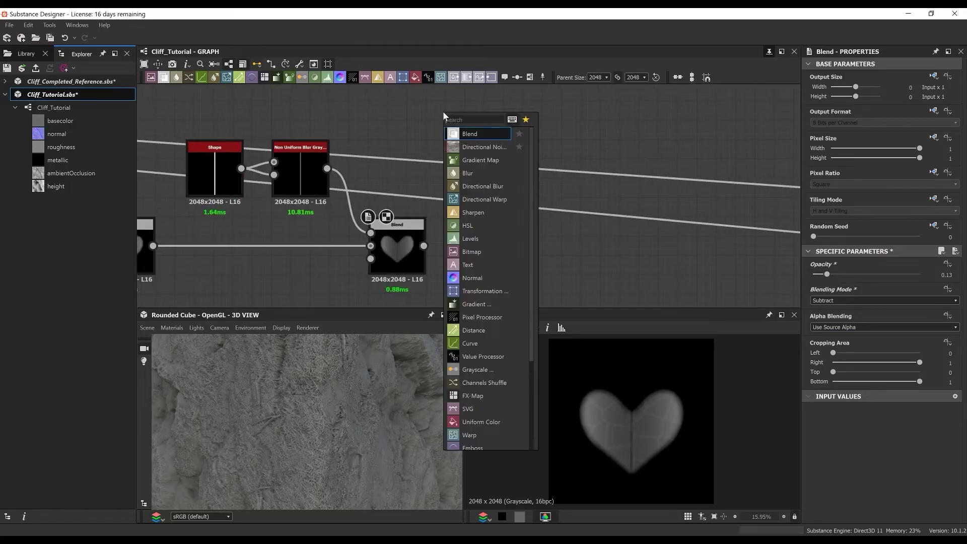
pyautogui.write('tile')
pyautogui.press('Return')
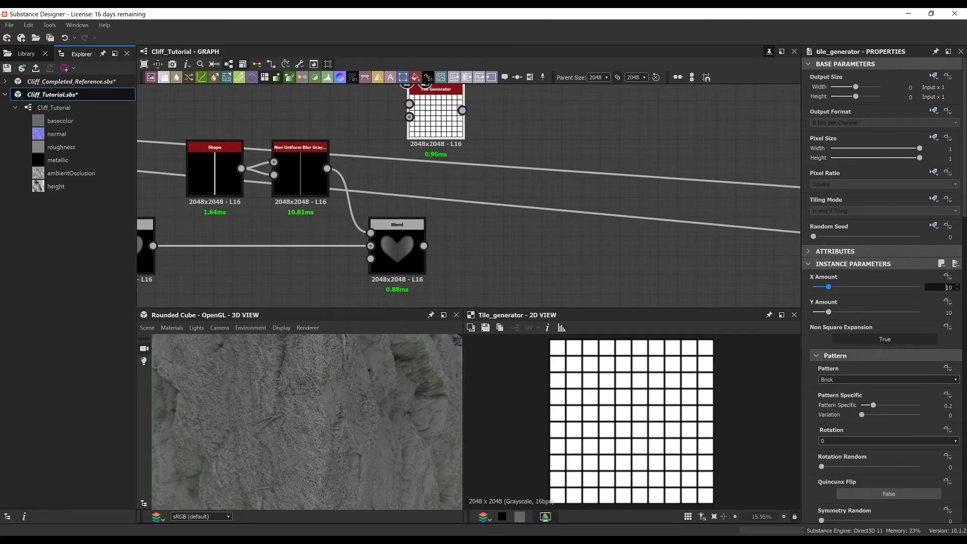
pyautogui.click(874, 382)
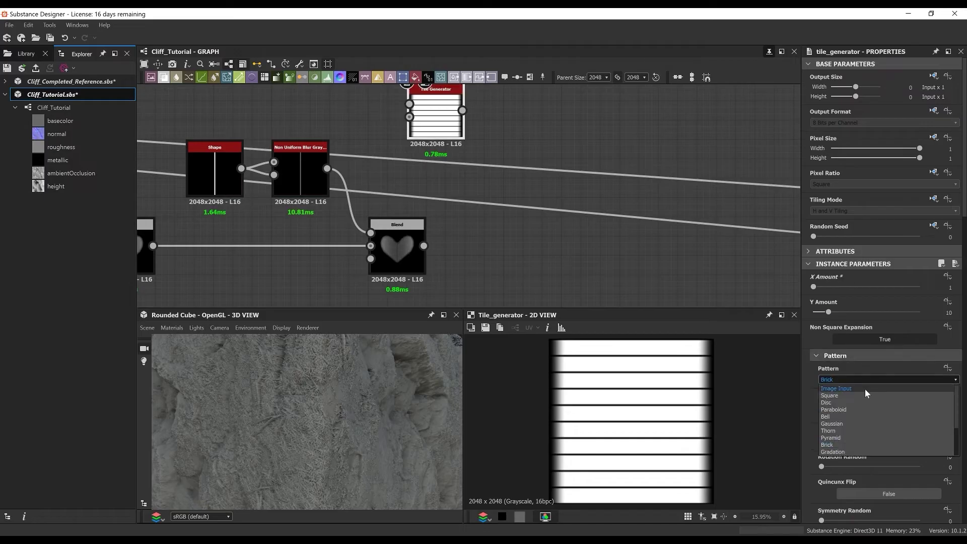
pyautogui.click(826, 389)
pyautogui.scroll(-8, 865, 405)
pyautogui.click(889, 304)
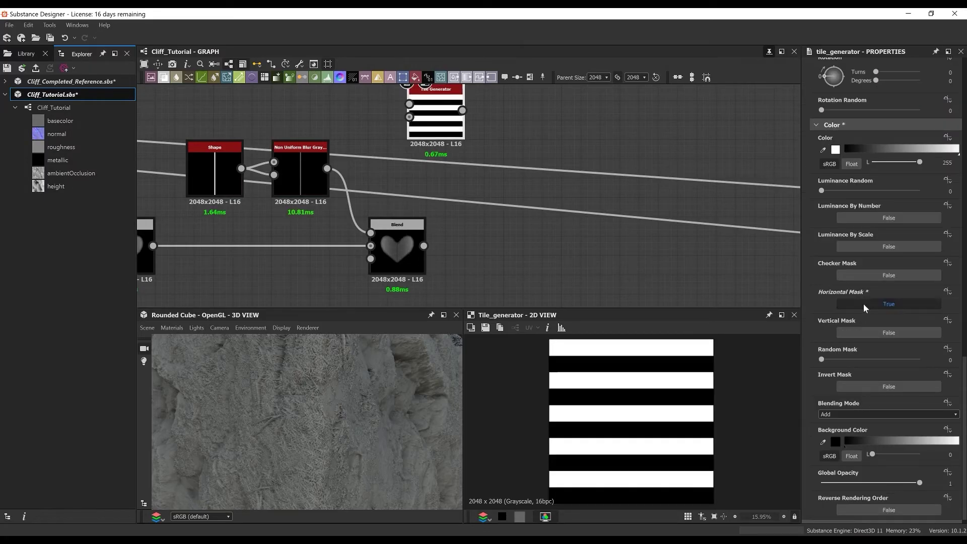
# Add an Edge Detect after the Tile Generator and invert its result.
pyautogui.press('space')
pyautogui.write('edge')
pyautogui.click(485, 140)
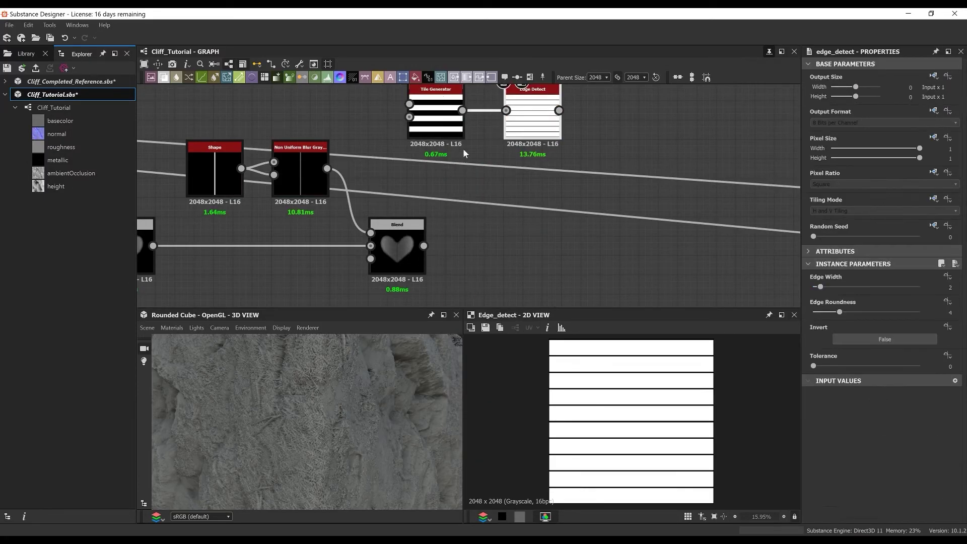
pyautogui.scroll(2, 513, 119)
pyautogui.click(876, 340)
# Add a Safe Transform Grayscale after the inverted Edge Detect and rotate it by about 0.16 turns.
pyautogui.moveTo(548, 121); pyautogui.dragTo(537, 156, button='middle')
pyautogui.press('space')
pyautogui.write('safe')
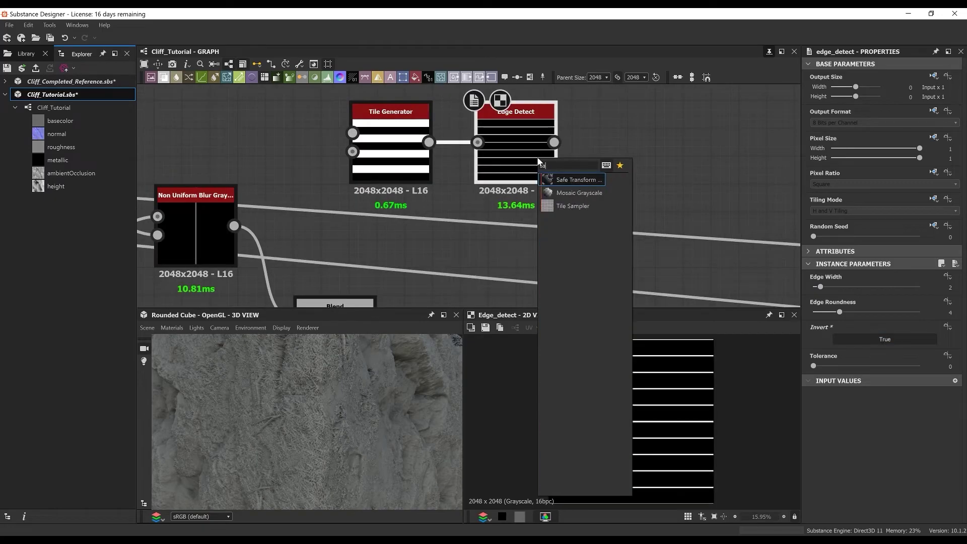
pyautogui.click(576, 180)
pyautogui.moveTo(818, 388); pyautogui.dragTo(822, 378)
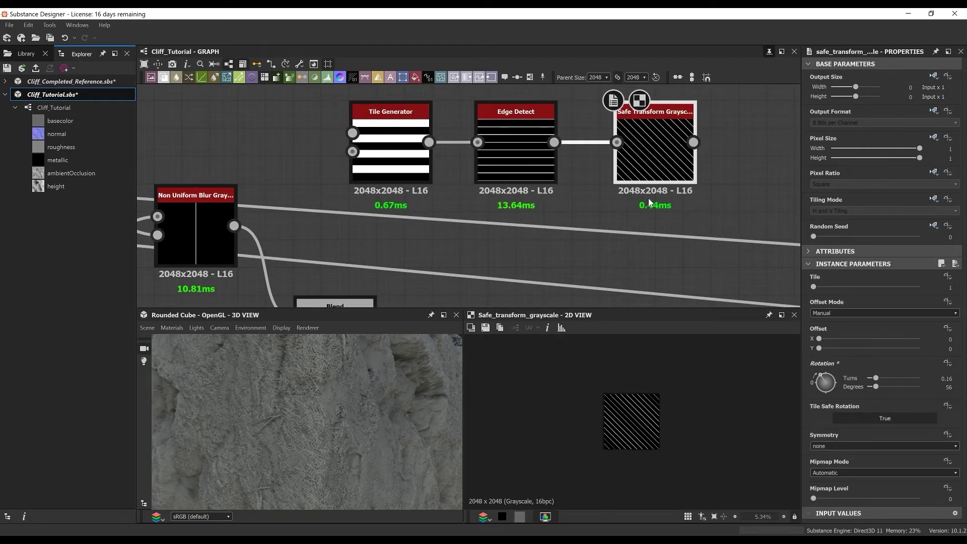
# Add a Mirror Grayscale after the Safe Transform to turn the diagonal lines into chevrons.
pyautogui.press('space')
pyautogui.write('mirror')
pyautogui.press('Return')
# Add a Blur HQ Grayscale after the mirrored lines with quality 1 and an intensity of 2.05.
pyautogui.moveTo(676, 196); pyautogui.dragTo(406, 194, button='middle')
pyautogui.press('space')
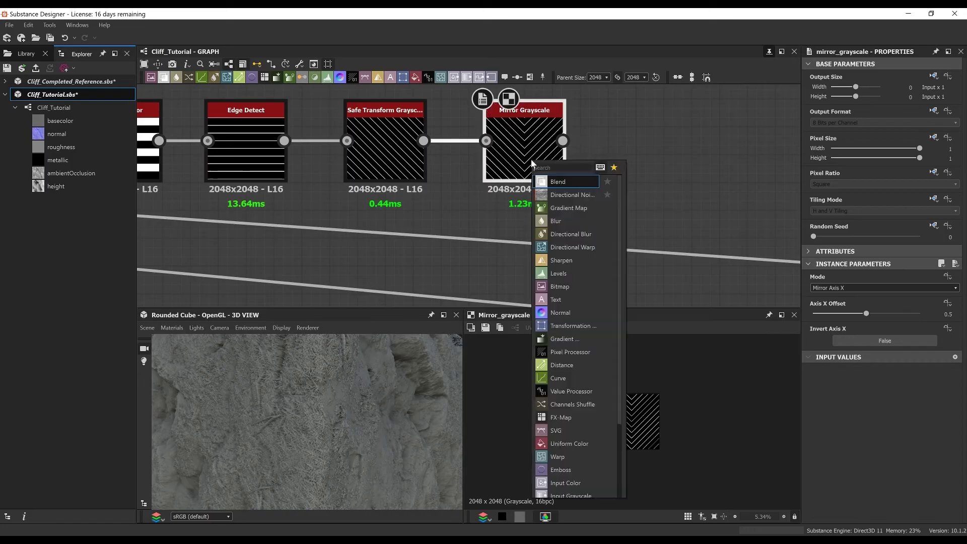
pyautogui.write('blur')
pyautogui.press('Return')
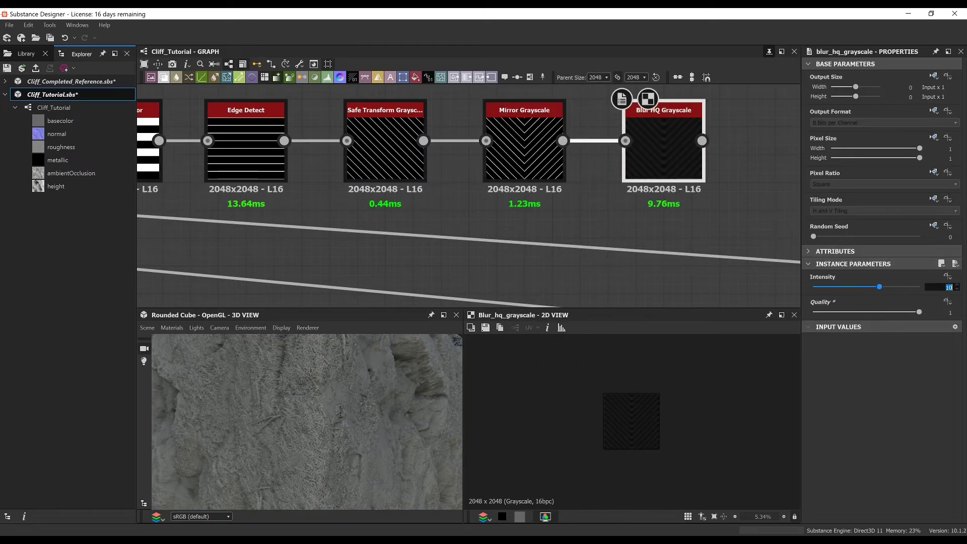
pyautogui.write('2.05')
pyautogui.press('Return')
# Add a Directional Warp after the blurred chevron lines.
pyautogui.press('space')
pyautogui.write('direc')
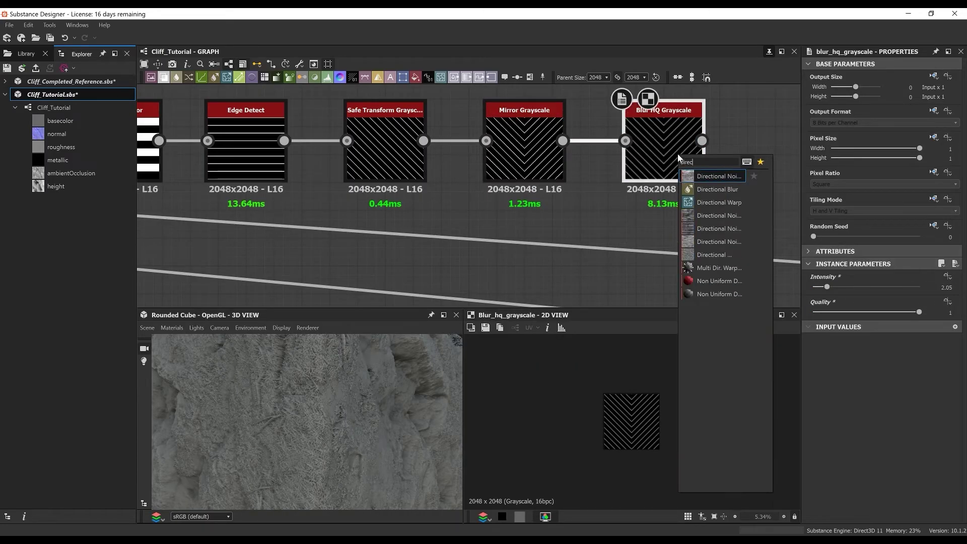
pyautogui.press('Down')
pyautogui.press('Return')
# Add a Perlin Noise below the chevron chain with a scale of 12 and a disorder of 1.
pyautogui.moveTo(678, 154); pyautogui.dragTo(380, 150, button='middle')
pyautogui.click(403, 230)
pyautogui.press('space')
pyautogui.write('perlin')
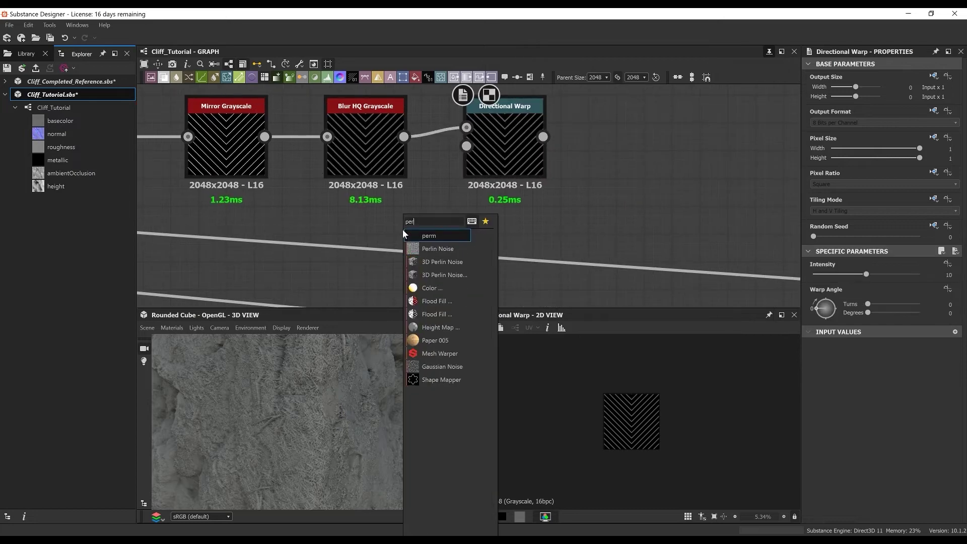
pyautogui.press('Return')
pyautogui.moveTo(403, 230); pyautogui.dragTo(441, 160, button='middle')
pyautogui.moveTo(439, 175); pyautogui.dragTo(413, 203)
pyautogui.click(949, 288)
pyautogui.write('12')
pyautogui.press('Tab')
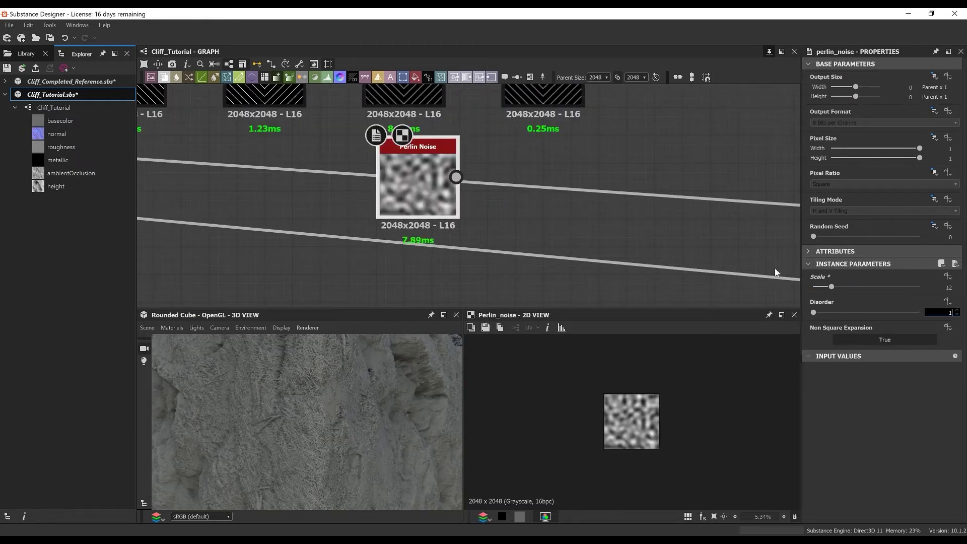
pyautogui.write('1')
pyautogui.press('Return')
# Connect the Perlin Noise to the Directional Warp's intensity input and set the warp angle to 0.25 turns.
pyautogui.moveTo(503, 198); pyautogui.dragTo(512, 237, button='middle')
pyautogui.moveTo(466, 215); pyautogui.dragTo(514, 114)
pyautogui.click(552, 121)
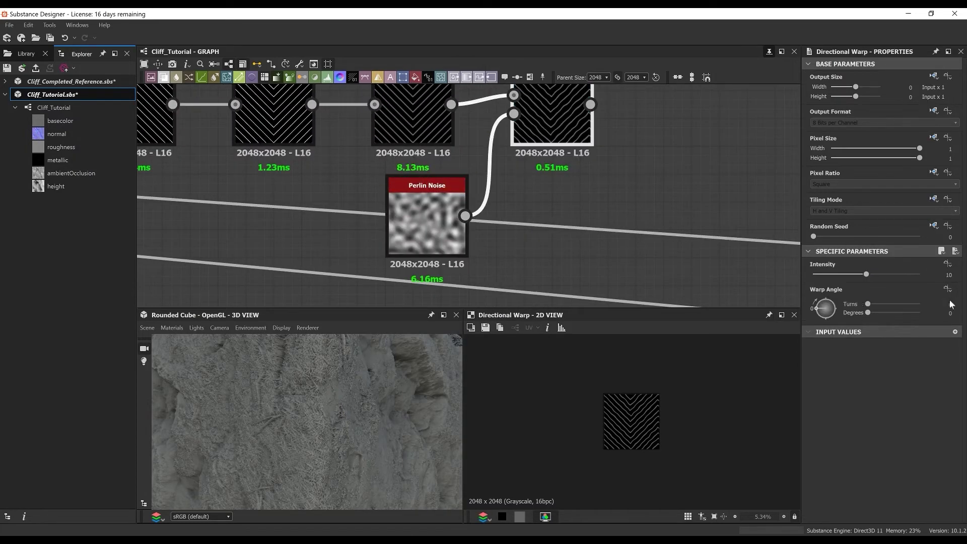
pyautogui.write('.25')
pyautogui.press('Tab')
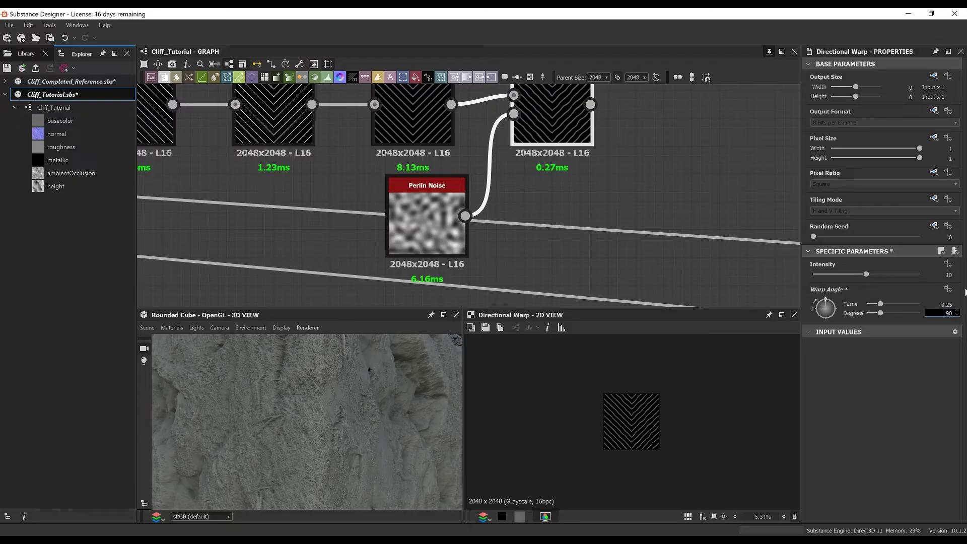
pyautogui.press('Return')
# Select the whole chevron line chain with its Perlin Noise and move it further up in the graph.
pyautogui.scroll(-4, 616, 161)
pyautogui.moveTo(603, 151); pyautogui.dragTo(613, 158, button='middle')
pyautogui.moveTo(636, 220); pyautogui.dragTo(227, 111)
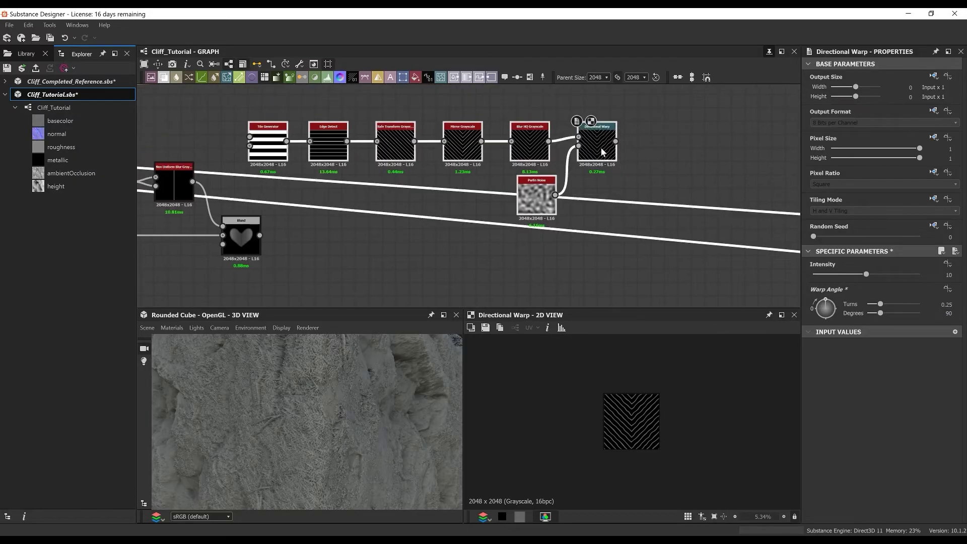
pyautogui.moveTo(606, 151); pyautogui.dragTo(600, 116)
# Add a Blend with the centre-lined heart as background and the warped chevron lines as foreground.
pyautogui.click(711, 181)
pyautogui.press('space')
pyautogui.write('b')
pyautogui.click(741, 200)
pyautogui.moveTo(320, 241); pyautogui.dragTo(341, 193, button='middle')
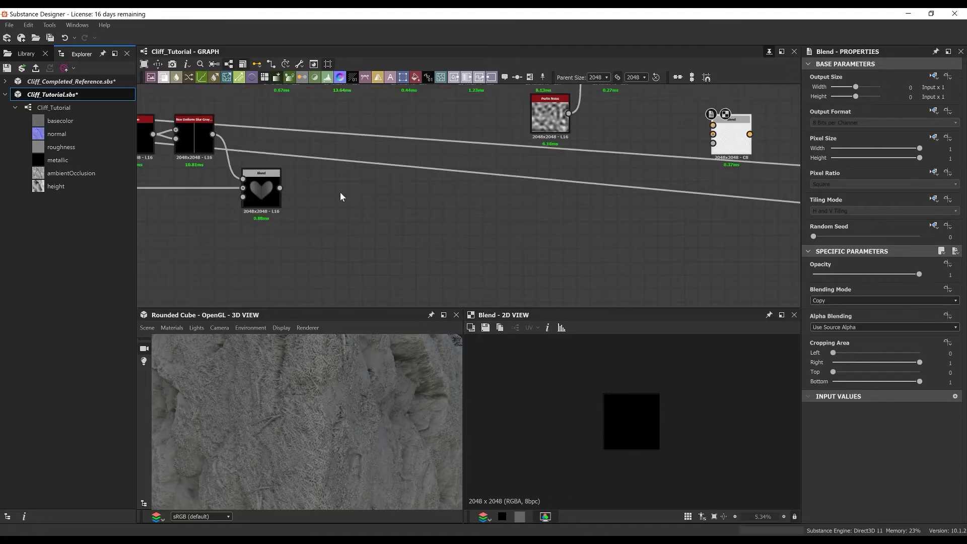
pyautogui.moveTo(718, 140); pyautogui.dragTo(714, 135)
pyautogui.moveTo(725, 137); pyautogui.dragTo(726, 204)
pyautogui.moveTo(650, 131); pyautogui.dragTo(549, 203, button='middle')
pyautogui.moveTo(529, 132); pyautogui.dragTo(613, 263)
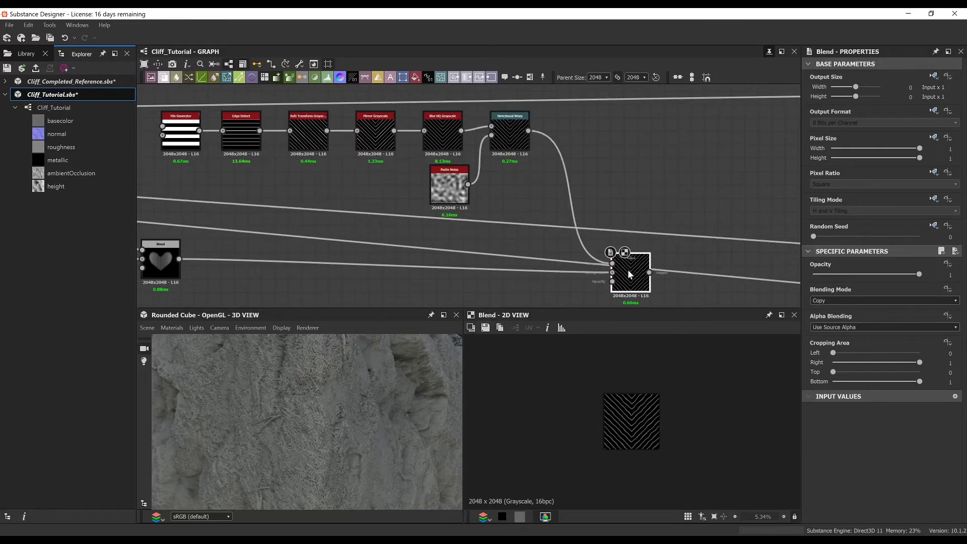
# Set the chevron Blend to Add (Linear Dodge) mode with an opacity of 0.05.
pyautogui.moveTo(638, 259); pyautogui.dragTo(623, 204, button='middle')
pyautogui.click(902, 301)
pyautogui.click(887, 311)
pyautogui.write('0.05')
pyautogui.press('Return')
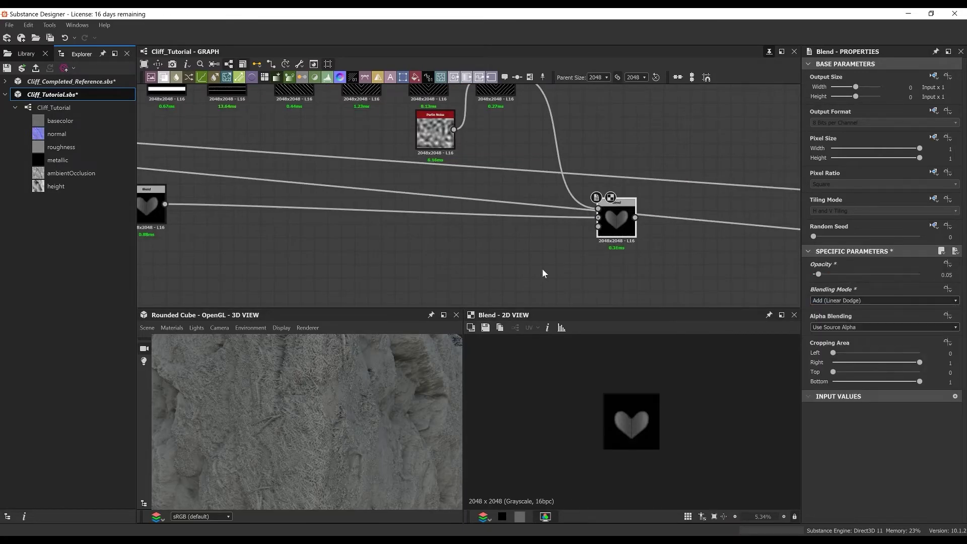
# Add a Histogram Scan fed by the centre-lined heart and connect it to the chevron Blend's opacity input.
pyautogui.moveTo(543, 272); pyautogui.dragTo(597, 230, button='middle')
pyautogui.press('space')
pyautogui.write('his')
pyautogui.press('Down')
pyautogui.press('Return')
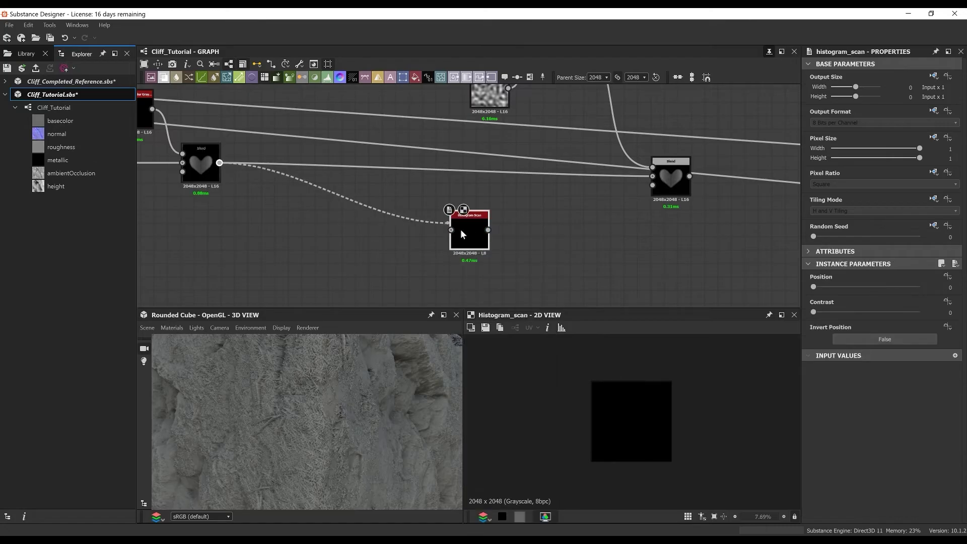
pyautogui.moveTo(461, 230); pyautogui.dragTo(456, 230)
pyautogui.moveTo(488, 230); pyautogui.dragTo(291, 222)
pyautogui.click(599, 231)
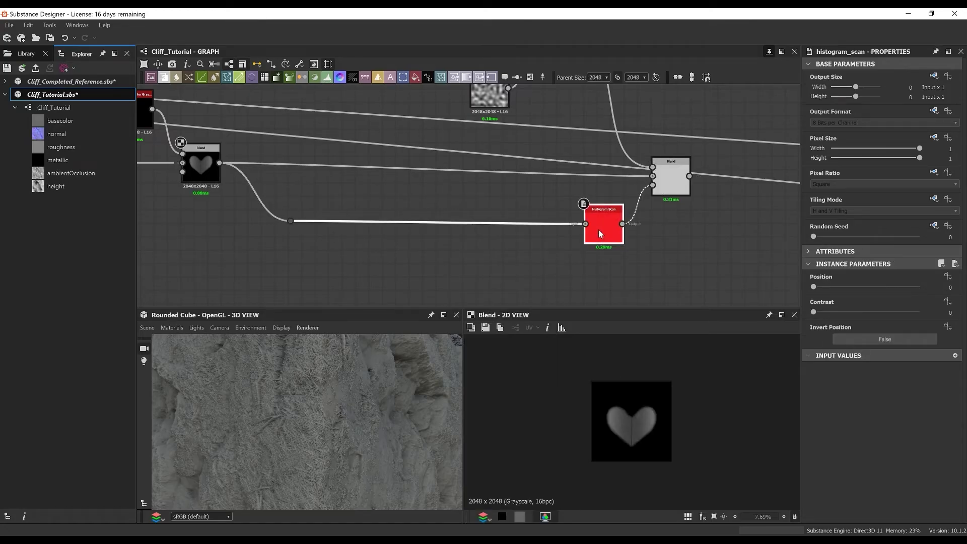
# Raise the Histogram Scan's contrast and position to the maximum for a white heart mask, and preview the masked chevron Blend.
pyautogui.doubleClick(599, 230)
pyautogui.moveTo(813, 312); pyautogui.dragTo(920, 312)
pyautogui.moveTo(814, 287); pyautogui.dragTo(920, 287)
pyautogui.scroll(5, 633, 421)
pyautogui.doubleClick(666, 171)
pyautogui.moveTo(666, 171); pyautogui.dragTo(464, 204, button='middle')
pyautogui.scroll(3, 462, 220)
pyautogui.press('space')
pyautogui.write('shape')
pyautogui.press('Down')
pyautogui.press('Down')
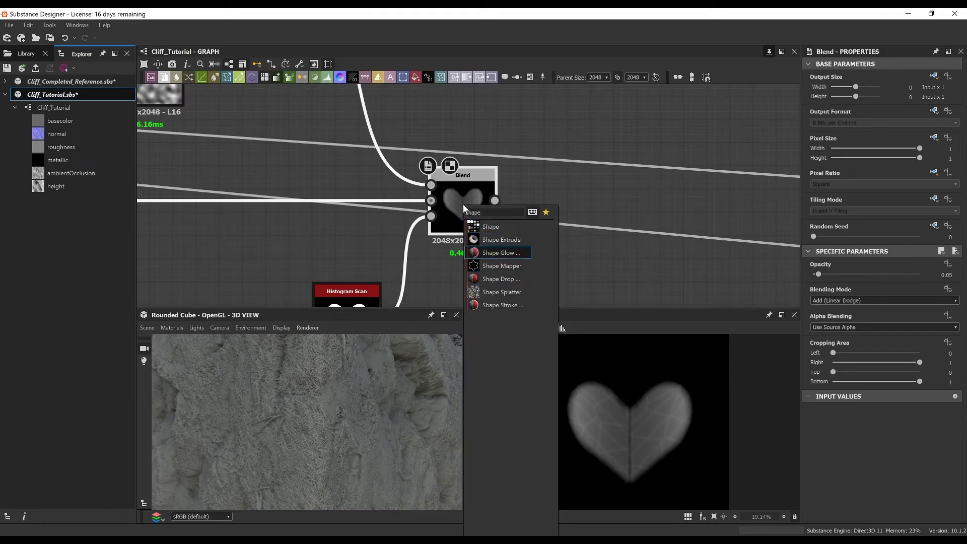
pyautogui.press('Down')
pyautogui.press('Up')
pyautogui.press('Up')
pyautogui.press('BackSpace')
pyautogui.press('BackSpace')
pyautogui.press('BackSpace')
pyautogui.press('BackSpace')
pyautogui.press('BackSpace')
# Add a Splatter Circular after the chevron Blend and rewire the heart from its background input to its pattern input.
pyautogui.write('ci')
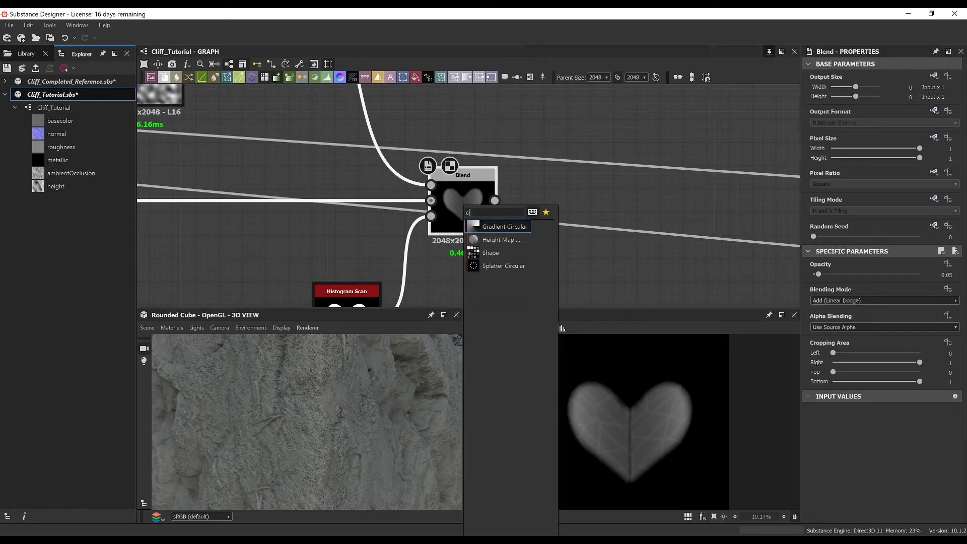
pyautogui.write('rcu')
pyautogui.press('Down')
pyautogui.press('Return')
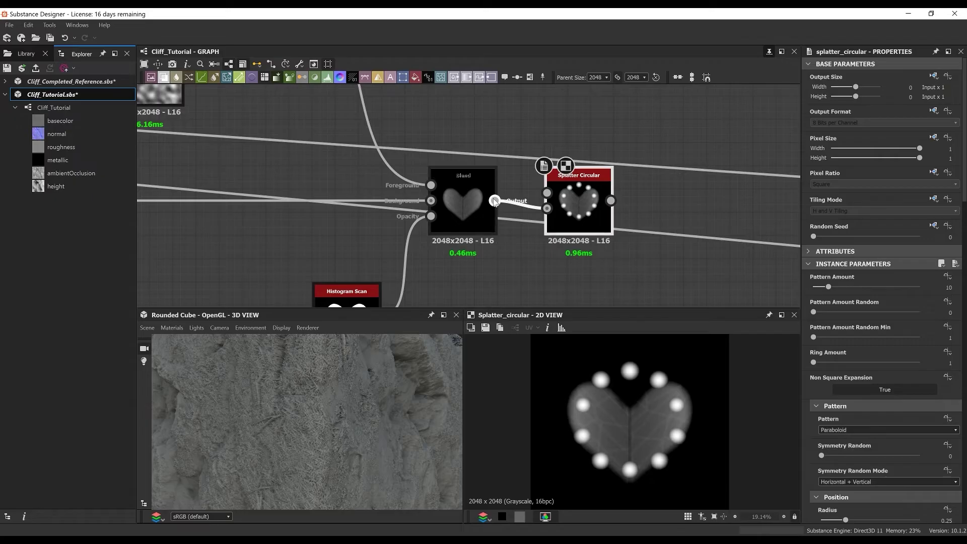
pyautogui.click(520, 206)
pyautogui.press('Delete')
pyautogui.moveTo(495, 200); pyautogui.dragTo(583, 198)
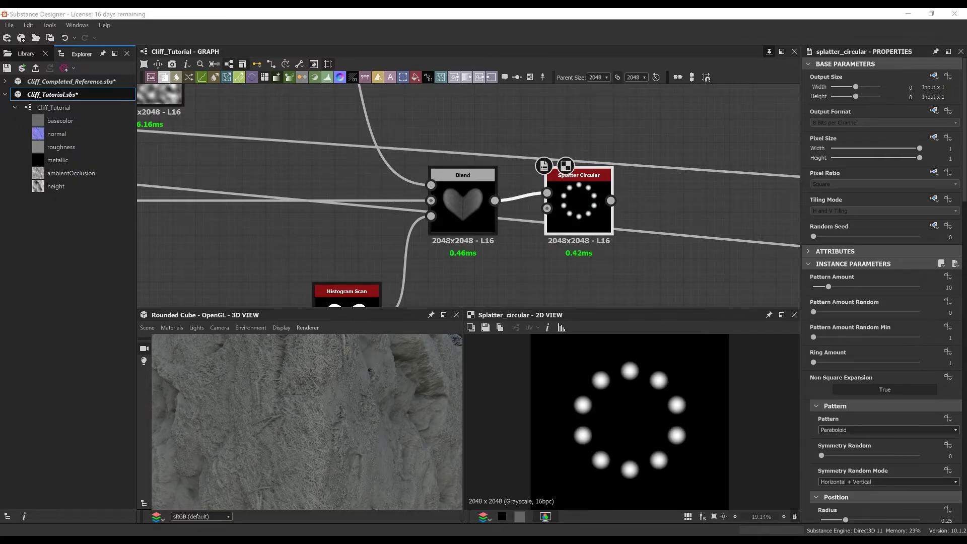
# Set the Splatter Circular's pattern amount to 3, first trying 22.
pyautogui.scroll(3, 559, 240)
pyautogui.doubleClick(949, 288)
pyautogui.write('22')
pyautogui.press('Return')
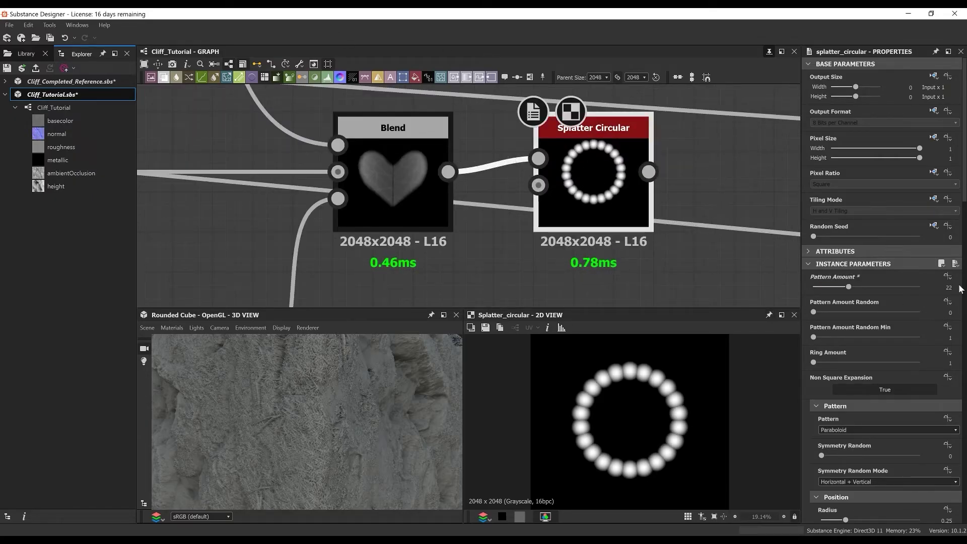
pyautogui.write('3')
pyautogui.press('Return')
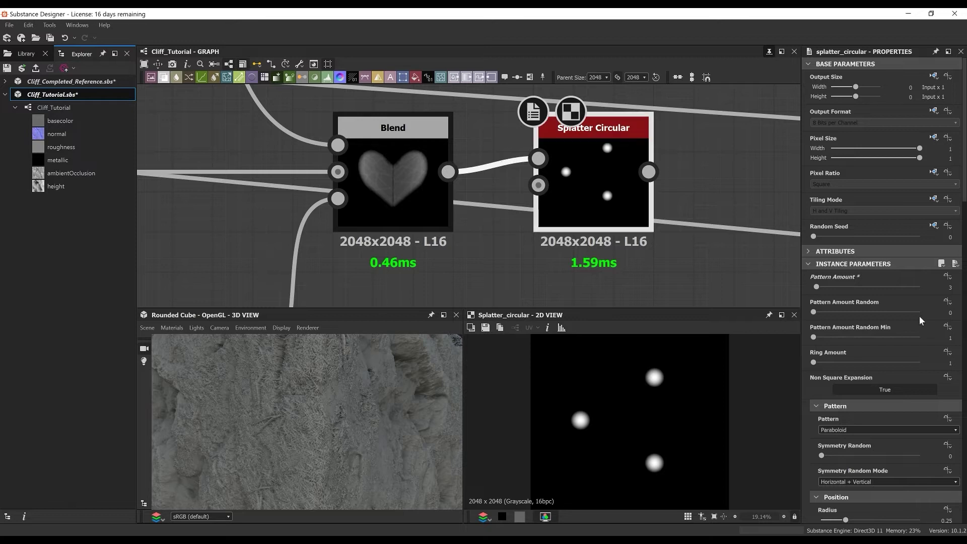
# Change the Splatter Circular's pattern to Image Input so it uses the heart leaf.
pyautogui.scroll(-1, 925, 333)
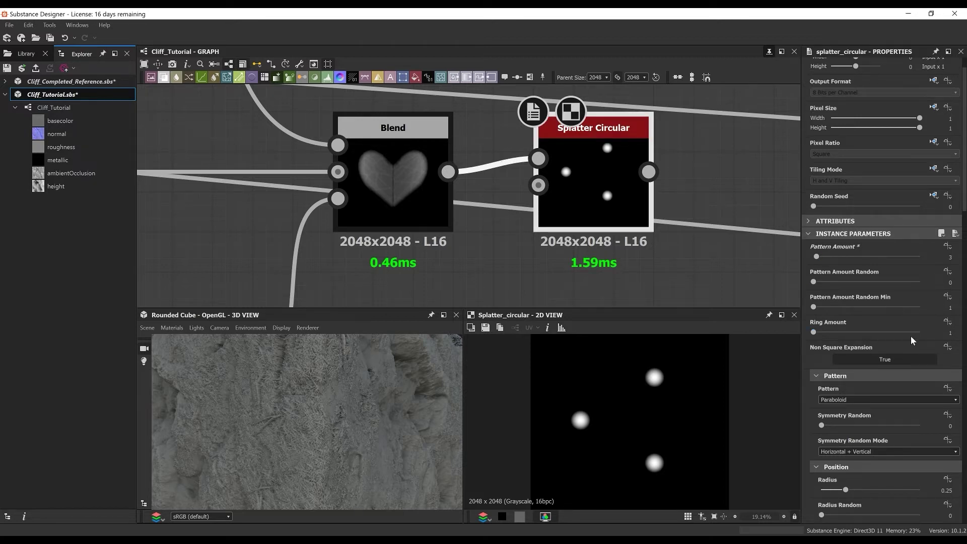
pyautogui.scroll(-2, 912, 347)
pyautogui.scroll(-1, 933, 439)
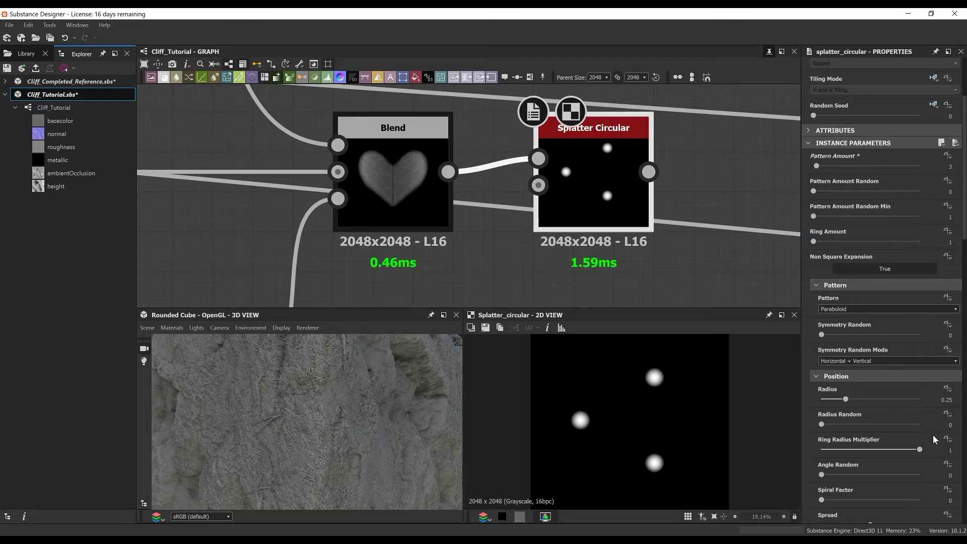
pyautogui.scroll(-2, 875, 413)
pyautogui.scroll(3, 873, 315)
pyautogui.click(873, 339)
pyautogui.click(873, 349)
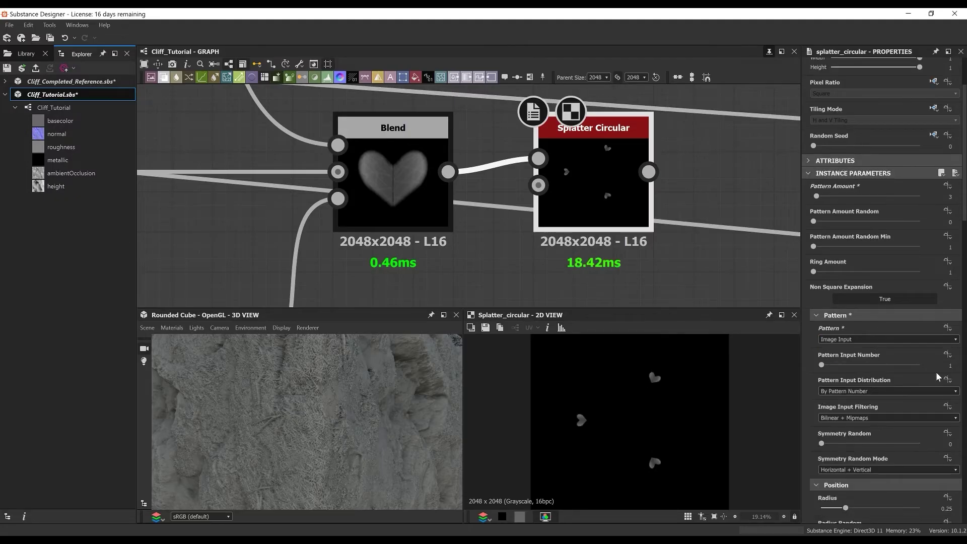
# Set the splattered leaf's Y size to 0.12 and its scale to 6.3.
pyautogui.scroll(-2, 868, 392)
pyautogui.scroll(-2, 868, 391)
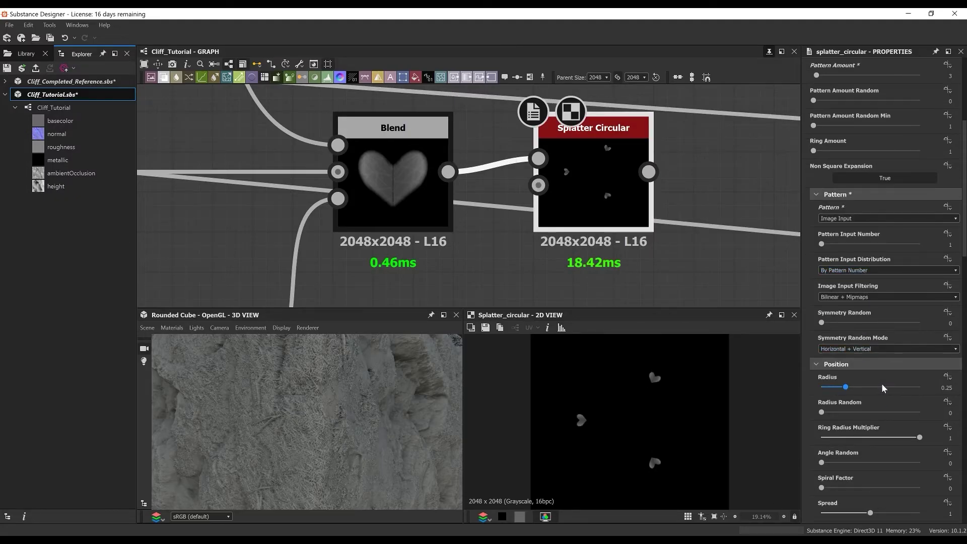
pyautogui.scroll(-1, 892, 481)
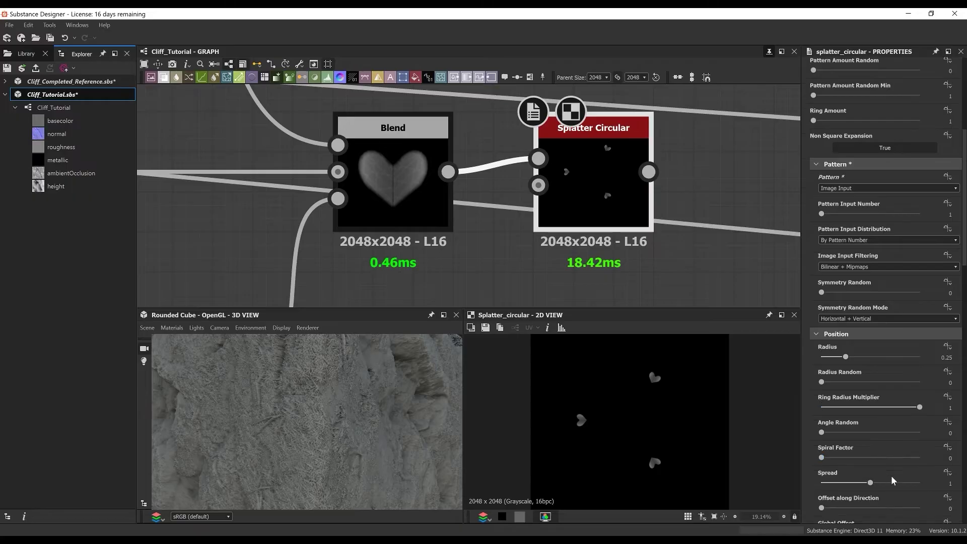
pyautogui.scroll(-3, 917, 477)
pyautogui.scroll(-2, 917, 473)
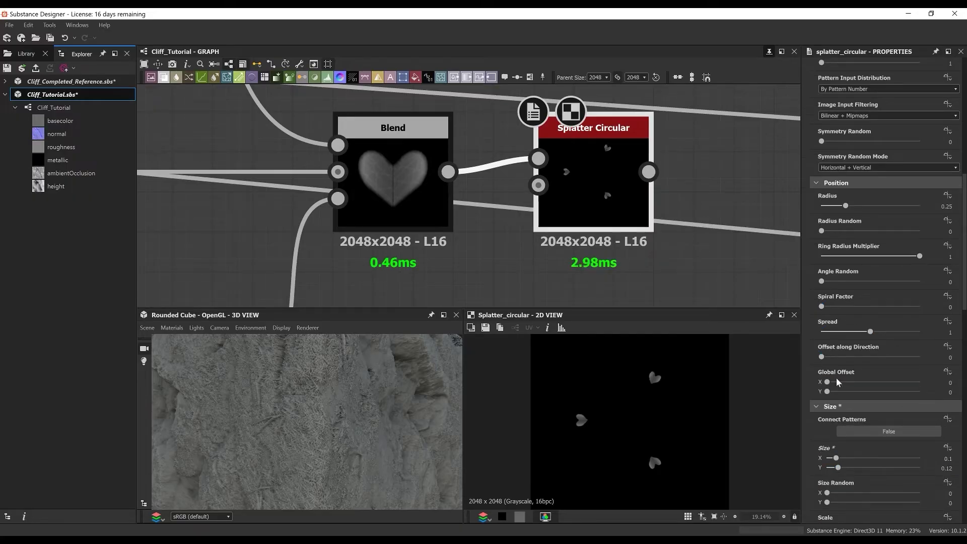
pyautogui.scroll(-3, 839, 383)
pyautogui.press('Return')
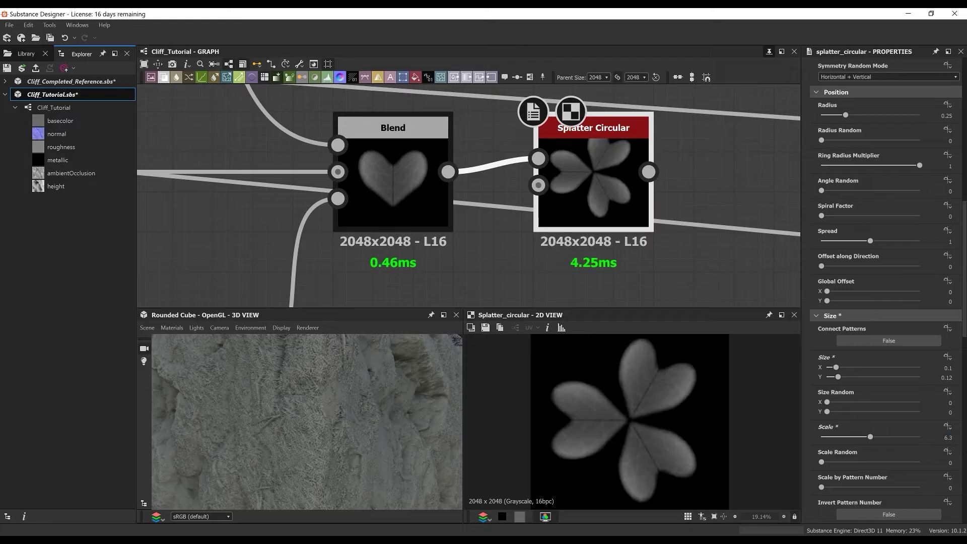
# Set the Splatter Circular's Luminance Random to 0.4.
pyautogui.scroll(-13, 887, 433)
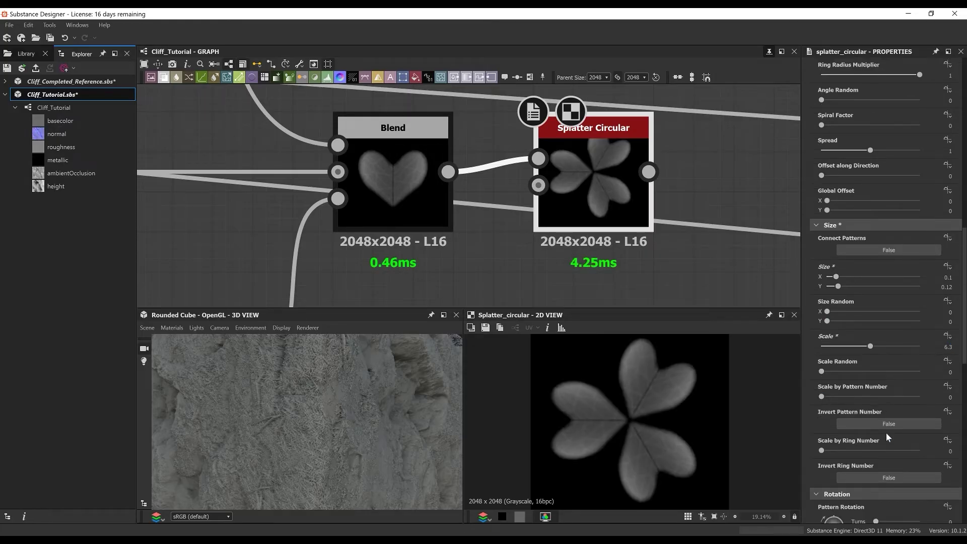
pyautogui.scroll(-3, 864, 432)
pyautogui.scroll(8, 869, 290)
pyautogui.scroll(-7, 855, 307)
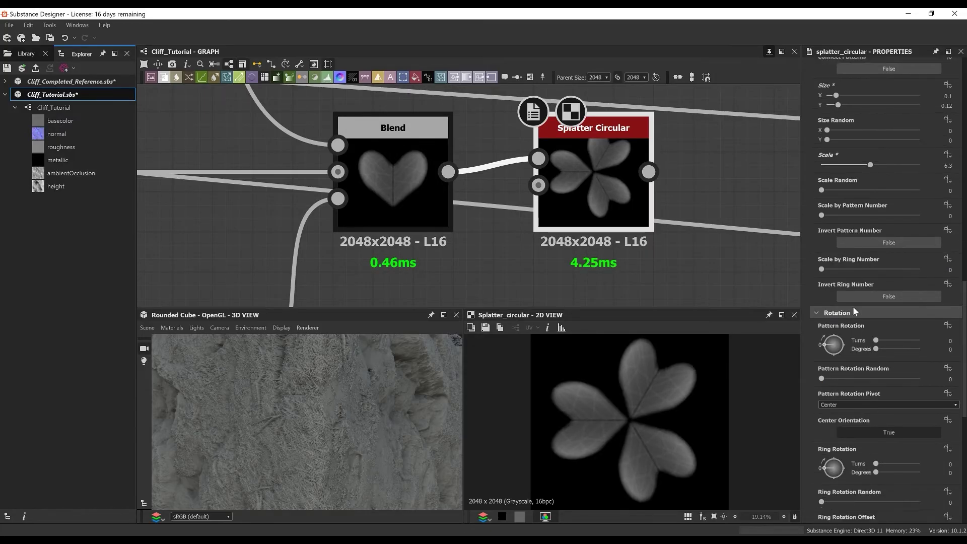
pyautogui.write('0.4')
pyautogui.press('Return')
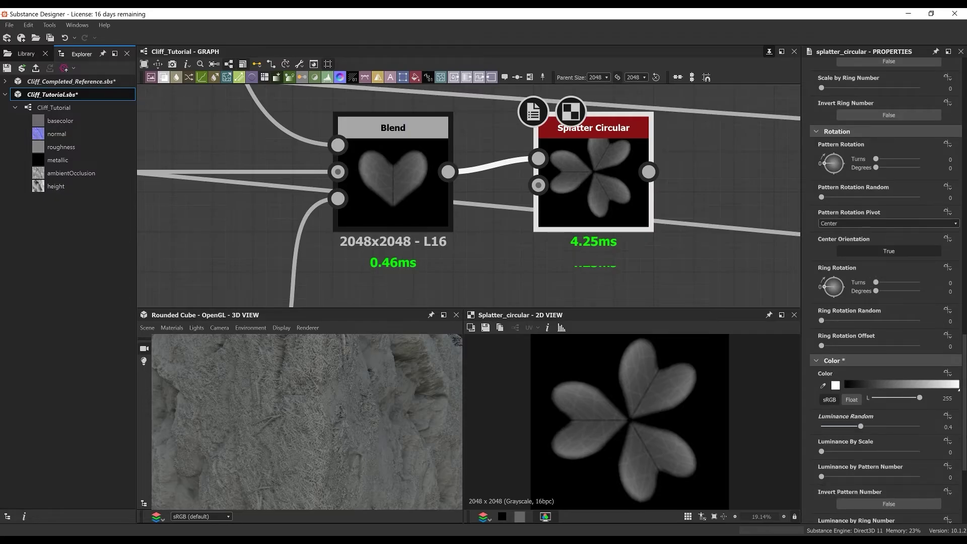
# Reduce the Splatter Circular's radius to 0.22 so the three leaves meet at the centre, and compare with the heart Blend.
pyautogui.scroll(18, 880, 292)
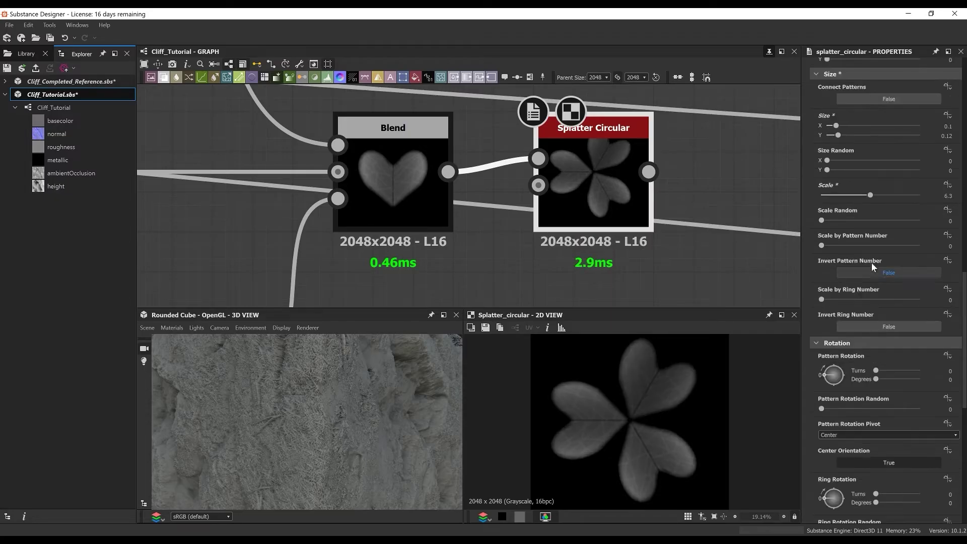
pyautogui.moveTo(846, 207)
pyautogui.mouseDown()
pyautogui.moveTo(837, 208)
pyautogui.moveTo(844, 211)
pyautogui.mouseUp()
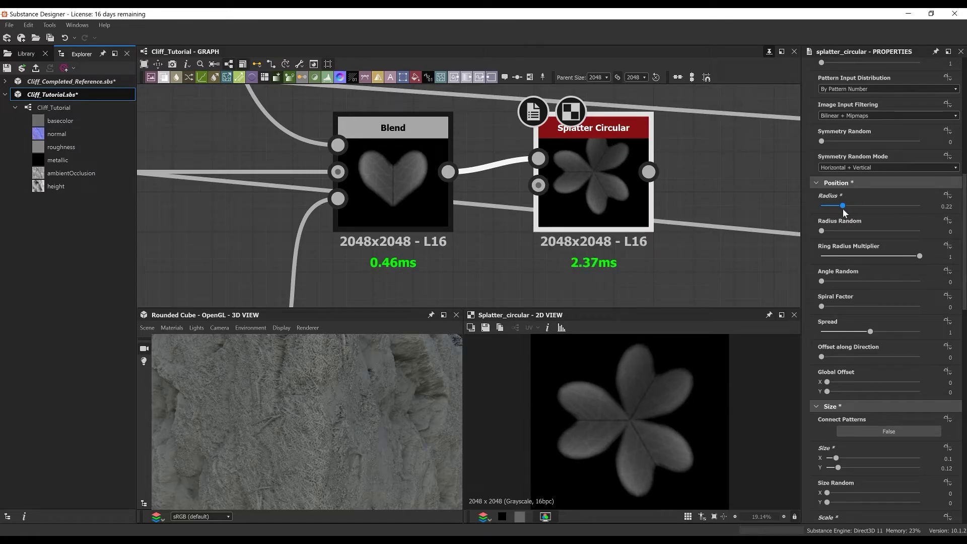
pyautogui.click(393, 182)
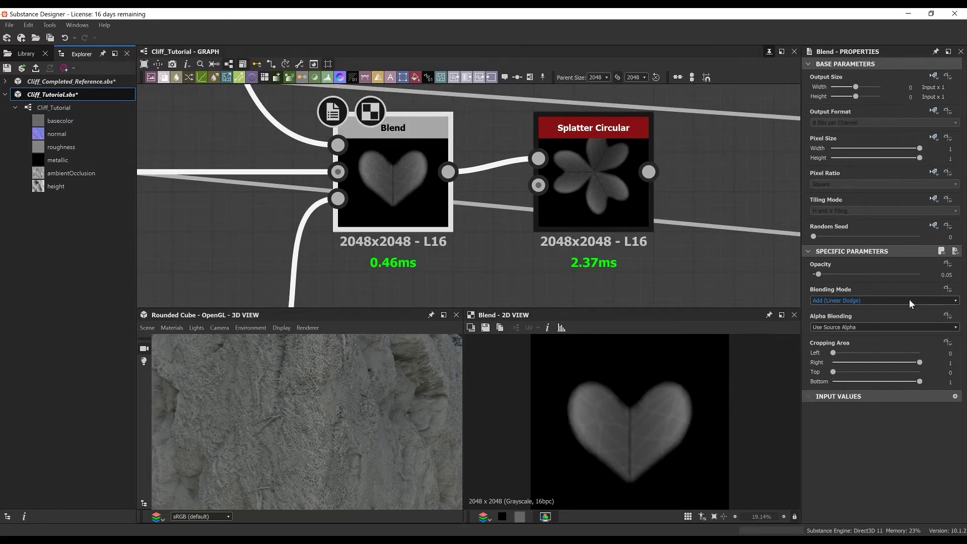
pyautogui.click(551, 136)
pyautogui.scroll(-2, 555, 218)
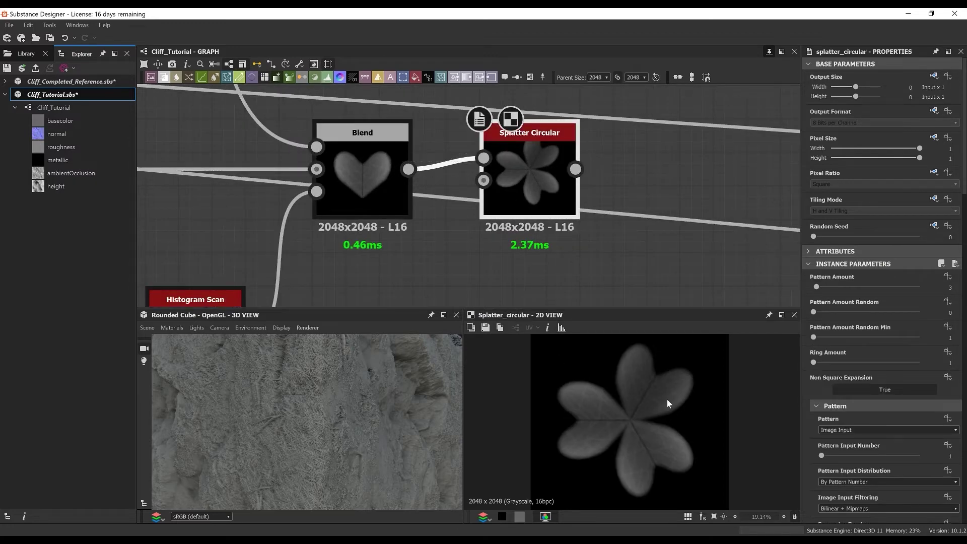
# Add a Multi Directional Warp Grayscale node after the Splatter Circular.
pyautogui.scroll(-3, 533, 226)
pyautogui.press('space')
pyautogui.write('multi')
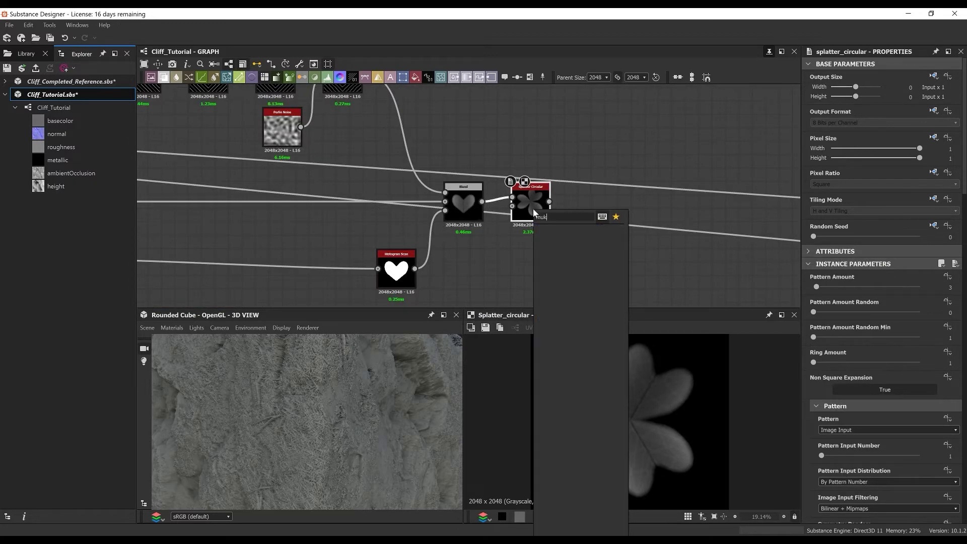
pyautogui.press('Down')
pyautogui.press('Down')
pyautogui.press('Down')
pyautogui.press('Return')
pyautogui.scroll(3, 609, 248)
pyautogui.press('space')
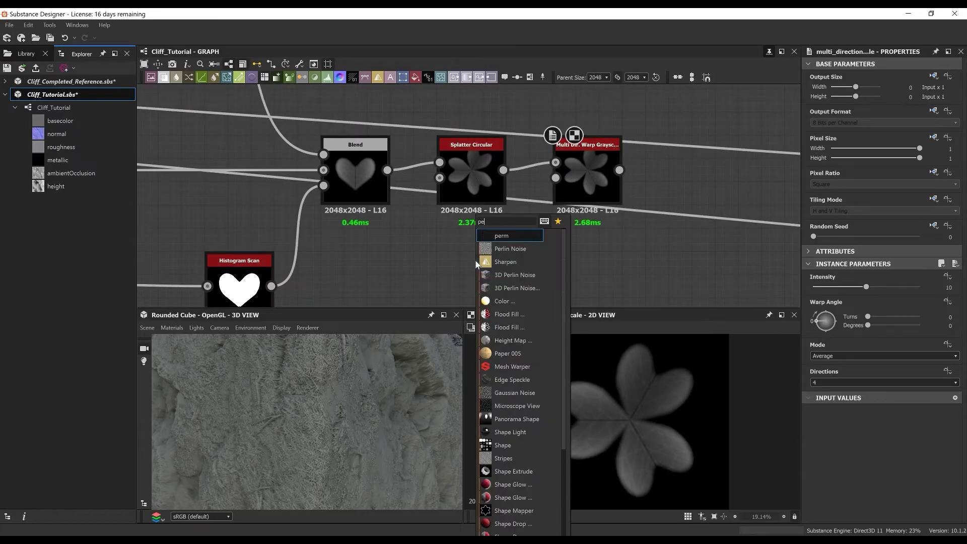
pyautogui.write('perli')
pyautogui.press('Down')
pyautogui.press('Return')
pyautogui.moveTo(491, 271); pyautogui.dragTo(471, 107, button='middle')
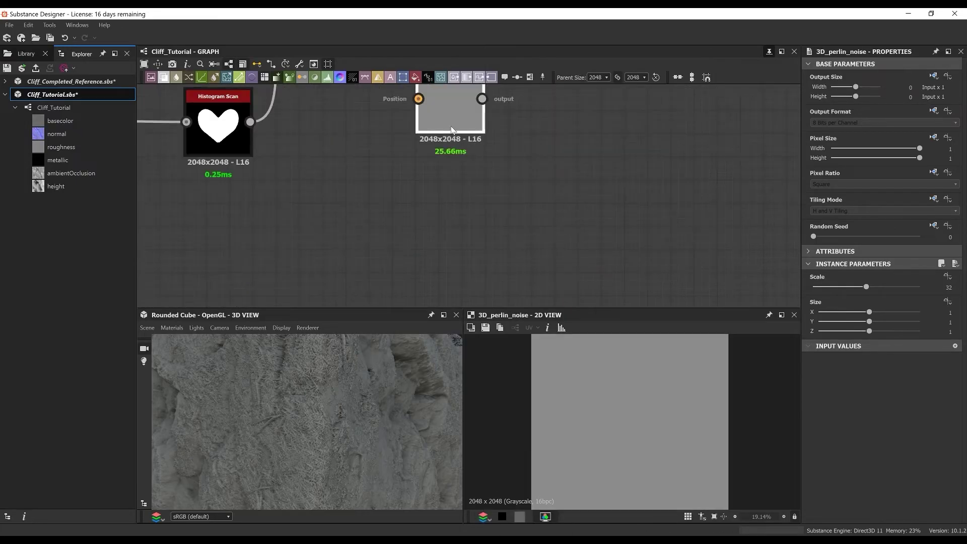
pyautogui.press('Delete')
# Add a Perlin Noise with a scale of 5 below the Splatter Circular.
pyautogui.press('space')
pyautogui.write('perli')
pyautogui.press('Return')
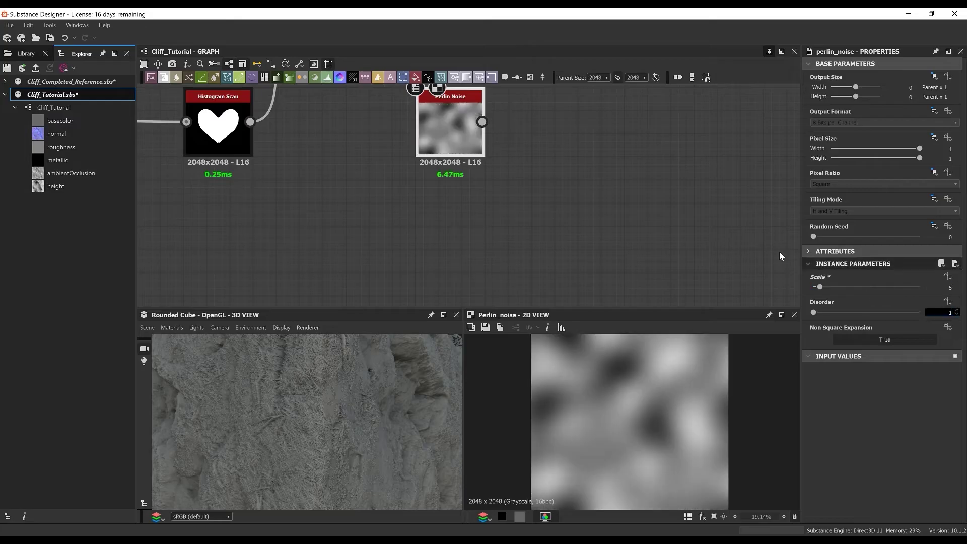
# Connect the Perlin Noise to the leaf cluster's Multi Directional Warp intensity input and set the warp intensity to 27.92.
pyautogui.moveTo(433, 136); pyautogui.dragTo(429, 254, button='middle')
pyautogui.moveTo(461, 246); pyautogui.dragTo(570, 133)
pyautogui.doubleClick(544, 131)
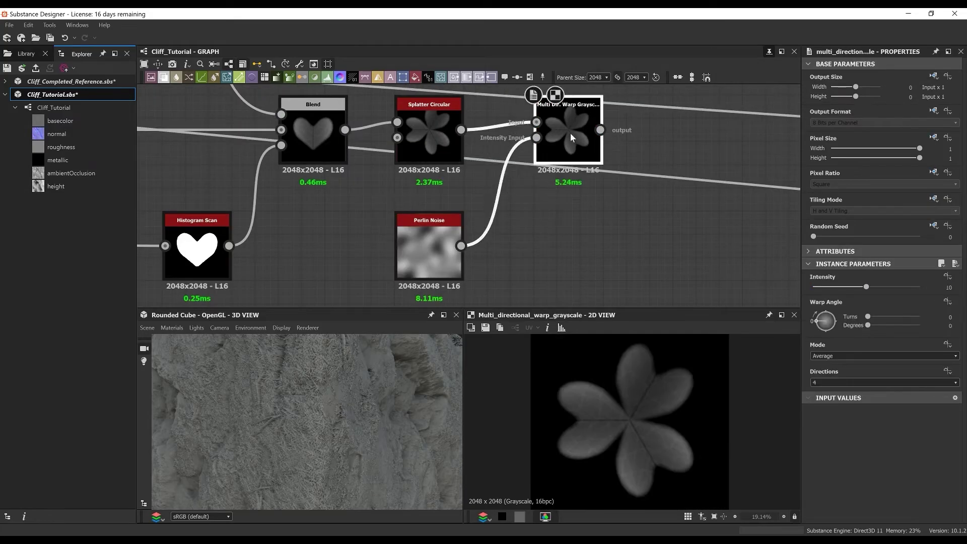
pyautogui.press('Tab')
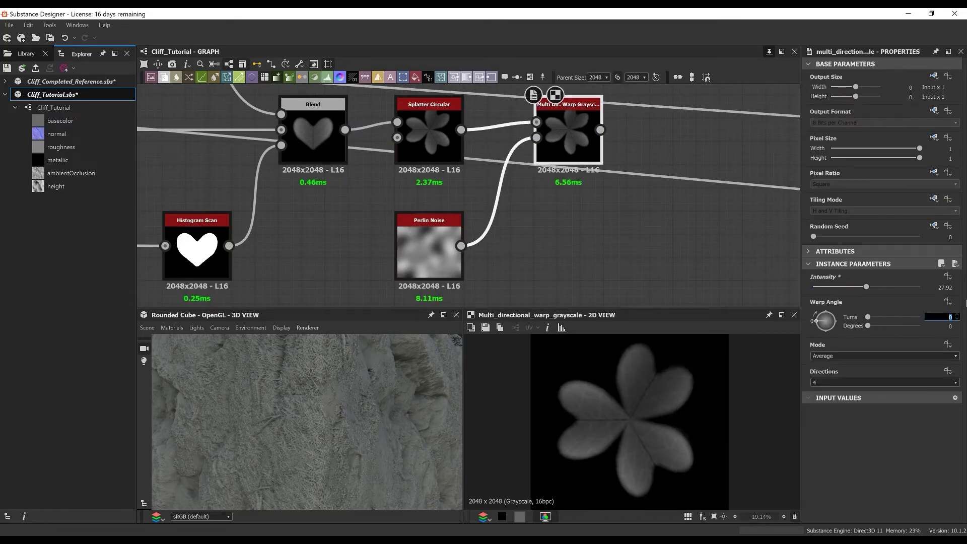
# Move the Outputs frame farther to the right in the graph and select the chain of leaf nodes.
pyautogui.scroll(-3, 452, 174)
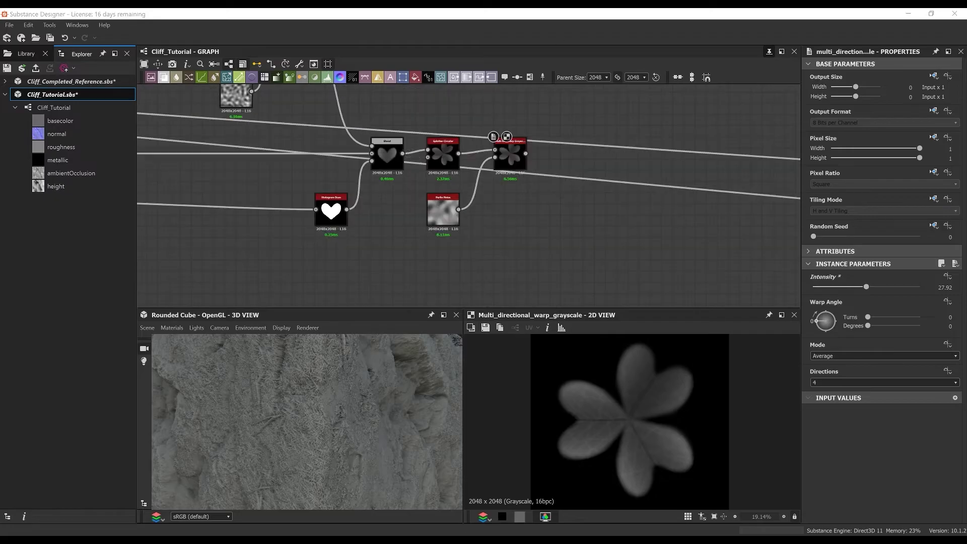
pyautogui.scroll(2, 493, 129)
pyautogui.scroll(-9, 494, 140)
pyautogui.moveTo(550, 149); pyautogui.dragTo(449, 201, button='middle')
pyautogui.scroll(-3, 538, 188)
pyautogui.moveTo(557, 145); pyautogui.dragTo(693, 145)
pyautogui.moveTo(503, 268); pyautogui.dragTo(228, 204)
pyautogui.scroll(3, 236, 171)
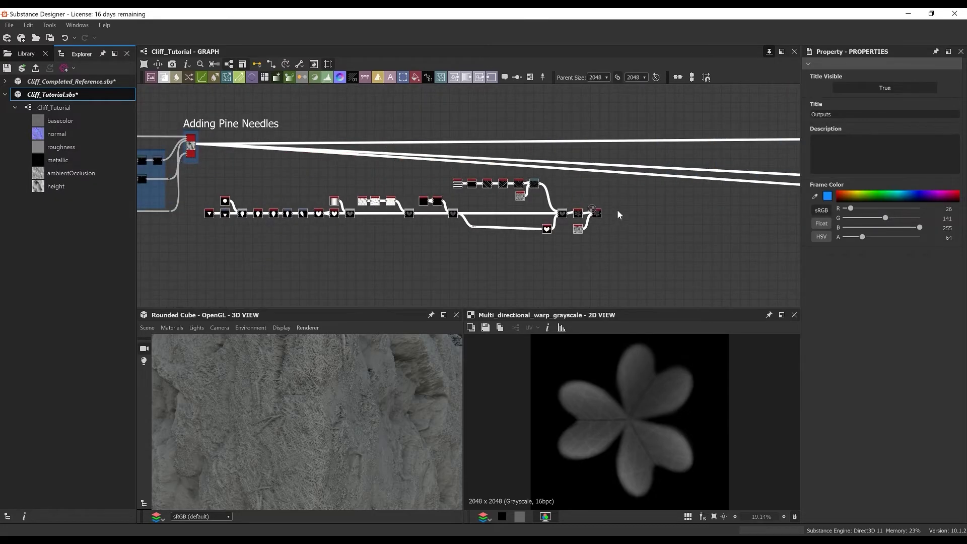
# Add a Tile Sampler node, feed the warped leaf cluster into its pattern input and set its Pattern to Pattern Input.
pyautogui.scroll(6, 618, 214)
pyautogui.moveTo(515, 243); pyautogui.dragTo(488, 237, button='middle')
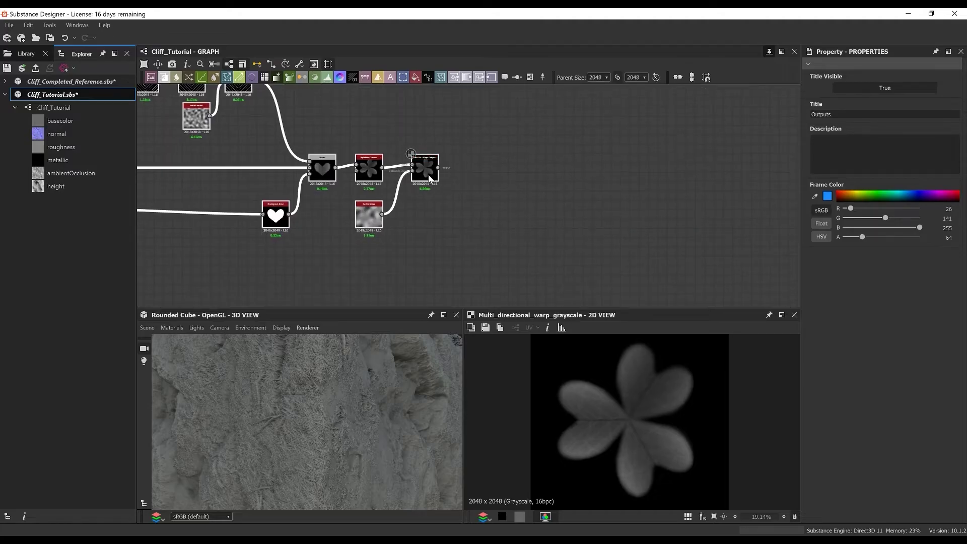
pyautogui.press('space')
pyautogui.write('tile')
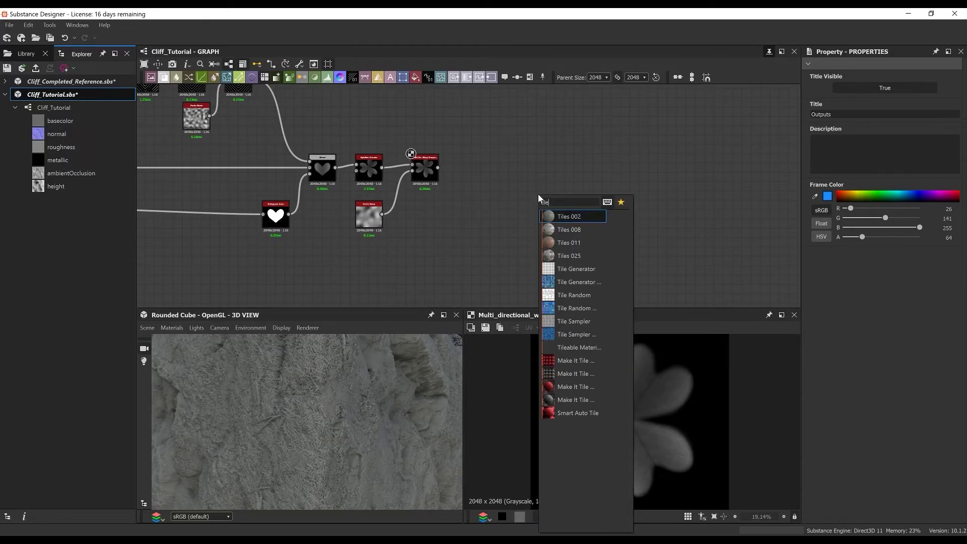
pyautogui.click(586, 323)
pyautogui.scroll(1, 577, 180)
pyautogui.scroll(2, 474, 185)
pyautogui.moveTo(382, 148); pyautogui.dragTo(564, 153)
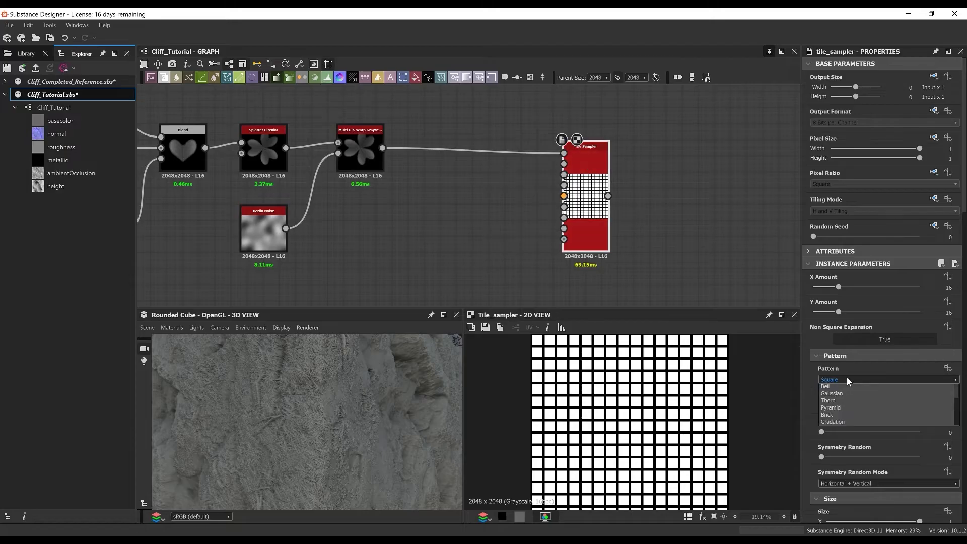
# Add a Shape node with the Thorn pattern and place it below the leaf nodes.
pyautogui.moveTo(435, 261); pyautogui.dragTo(470, 206, button='middle')
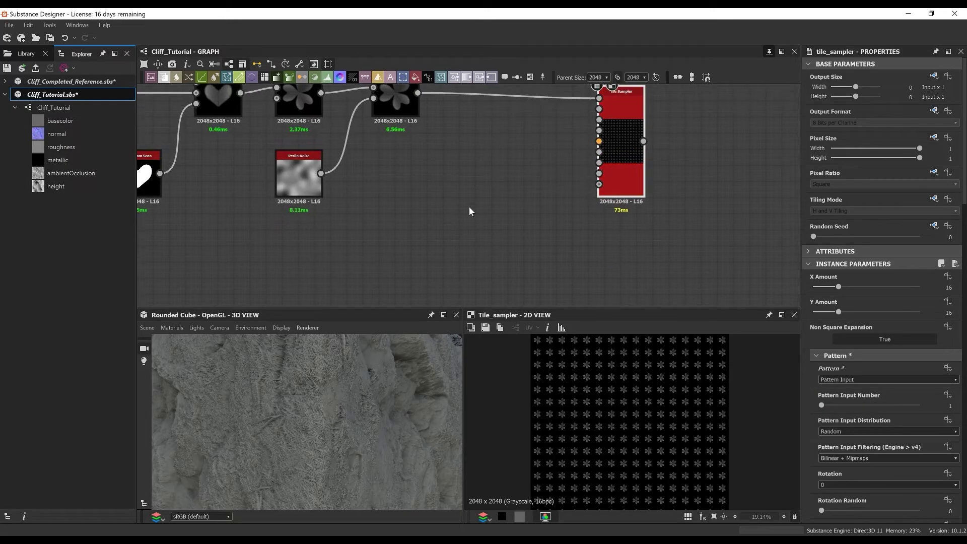
pyautogui.press('space')
pyautogui.write('shape')
pyautogui.press('Return')
pyautogui.click(885, 313)
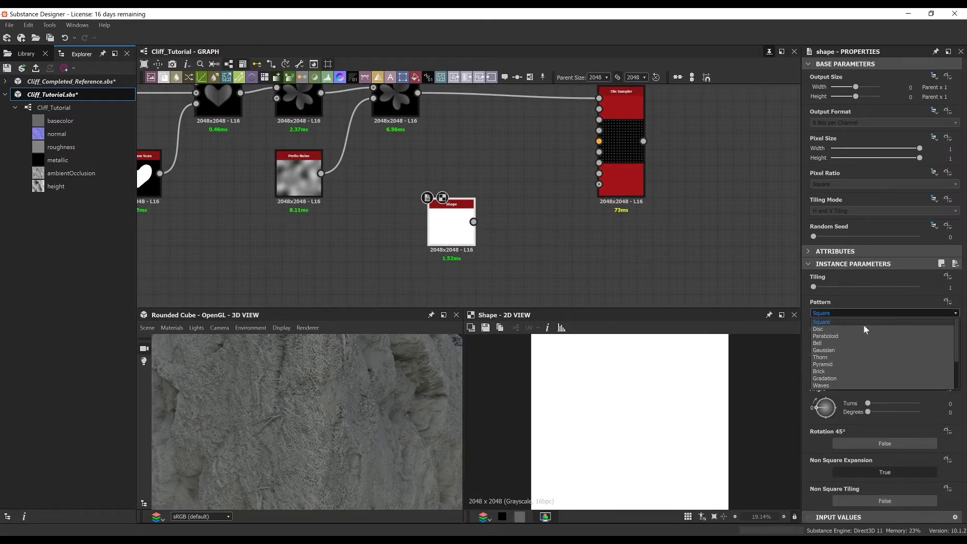
pyautogui.click(891, 359)
pyautogui.moveTo(467, 226); pyautogui.dragTo(436, 235)
# Add an Invert Grayscale node fed by the Thorn shape, place it above the shape and move the Tile Sampler slightly right.
pyautogui.press('space')
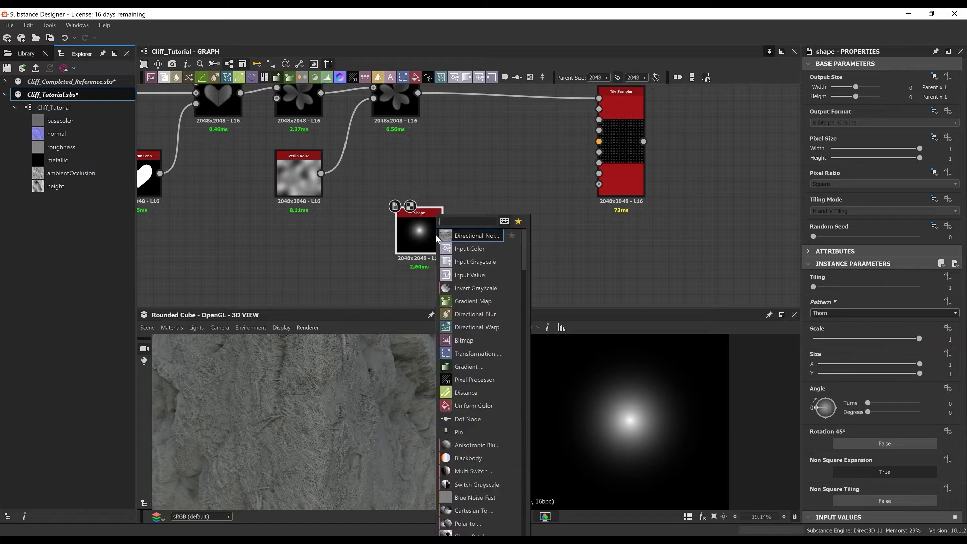
pyautogui.write('inv')
pyautogui.press('Return')
pyautogui.moveTo(498, 235); pyautogui.dragTo(482, 161)
pyautogui.moveTo(621, 164); pyautogui.dragTo(644, 165)
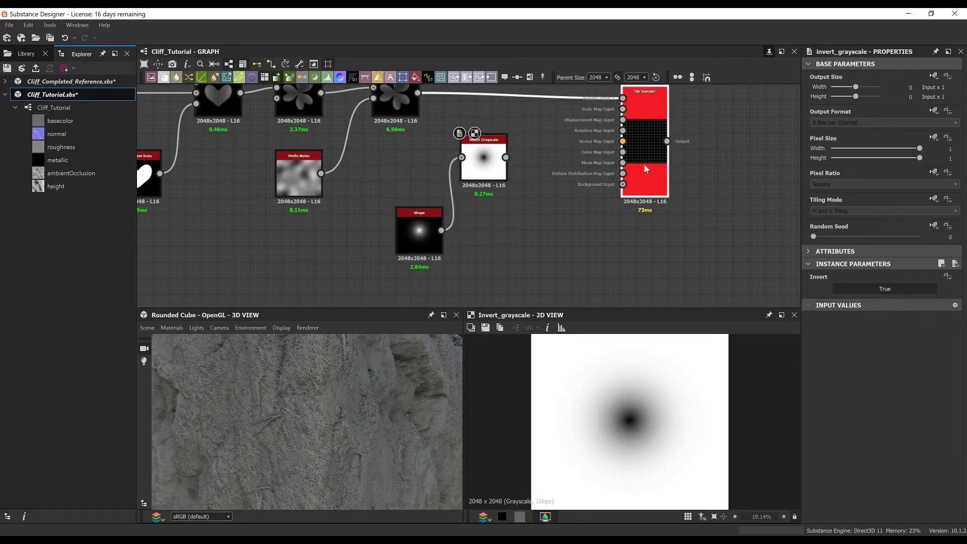
# Add a Transformation 2D node below the Invert Grayscale and connect the Thorn shape to its input.
pyautogui.moveTo(491, 234); pyautogui.dragTo(485, 210, button='middle')
pyautogui.click(473, 211)
pyautogui.press('space')
pyautogui.write('tr')
pyautogui.press('Return')
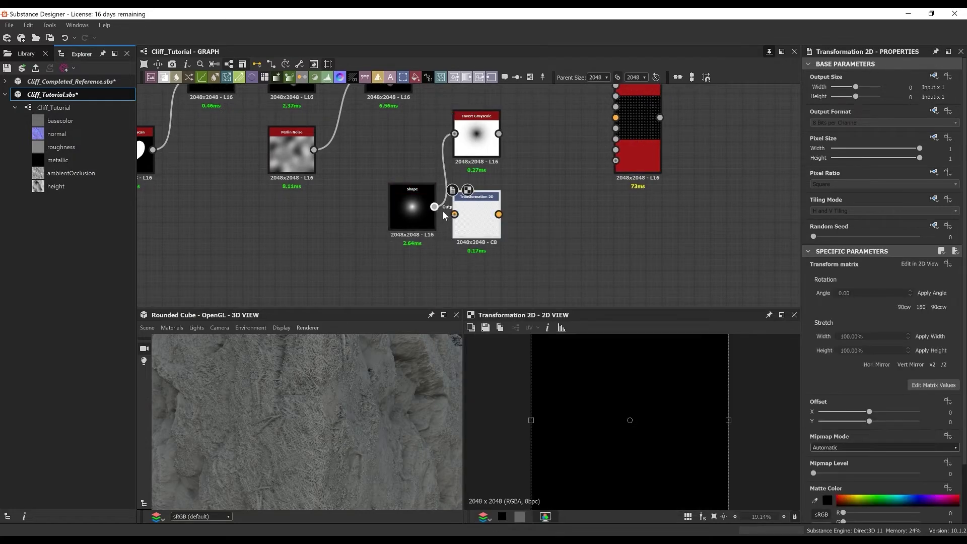
pyautogui.moveTo(435, 207); pyautogui.dragTo(452, 209)
pyautogui.moveTo(469, 215); pyautogui.dragTo(481, 211)
# Add a Normal node fed by the Thorn shape and set its intensity to 3.
pyautogui.press('space')
pyautogui.write('n')
pyautogui.click(502, 261)
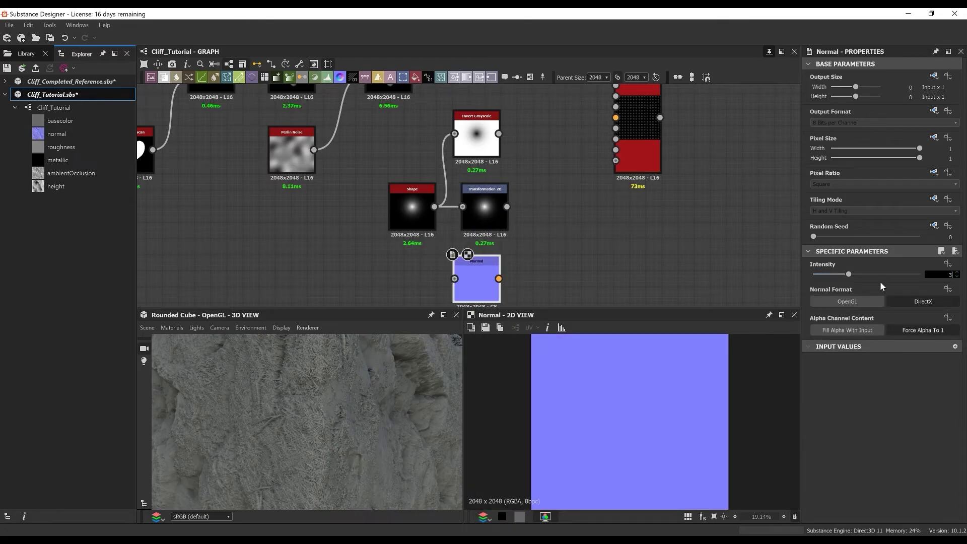
pyautogui.moveTo(485, 271); pyautogui.dragTo(479, 182, button='middle')
# Add a second Transformation 2D node below the Normal, feed it the Thorn shape and scale the image up.
pyautogui.press('space')
pyautogui.write('tr')
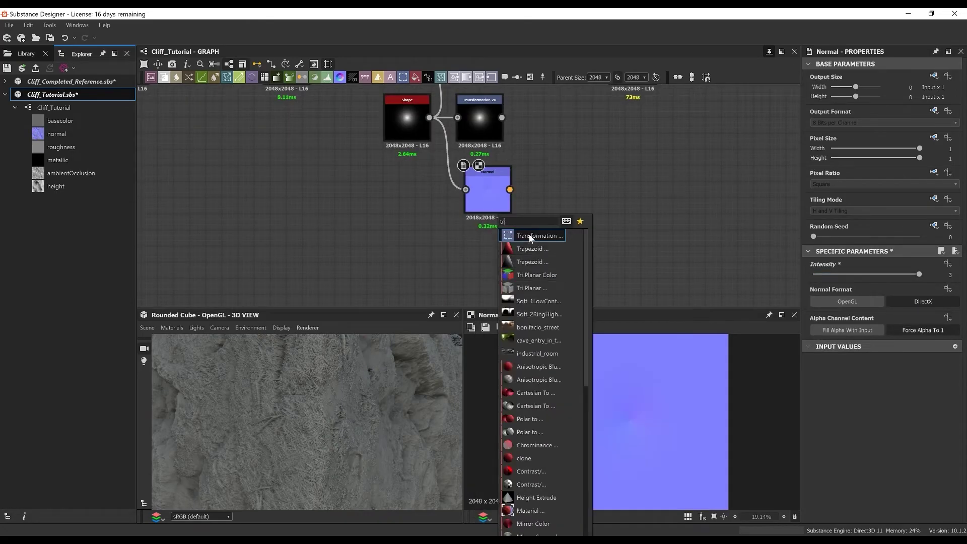
pyautogui.click(529, 236)
pyautogui.moveTo(411, 120); pyautogui.dragTo(481, 254)
pyautogui.moveTo(503, 259); pyautogui.dragTo(489, 259)
pyautogui.scroll(-5, 730, 419)
pyautogui.keyDown('shift'); pyautogui.moveTo(672, 382); pyautogui.dragTo(807, 329); pyautogui.keyUp('shift')
# Add a Multi Directional Warp Grayscale node after the second Transformation 2D.
pyautogui.moveTo(482, 194); pyautogui.dragTo(449, 150, button='middle')
pyautogui.press('space')
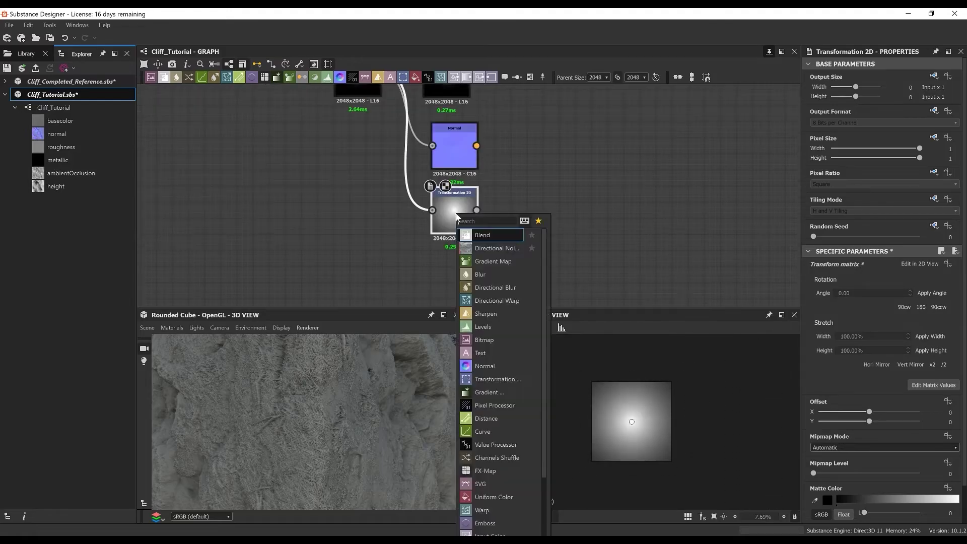
pyautogui.write('mul')
pyautogui.press('Down')
pyautogui.press('Down')
pyautogui.press('Down')
pyautogui.press('Return')
pyautogui.scroll(3, 534, 211)
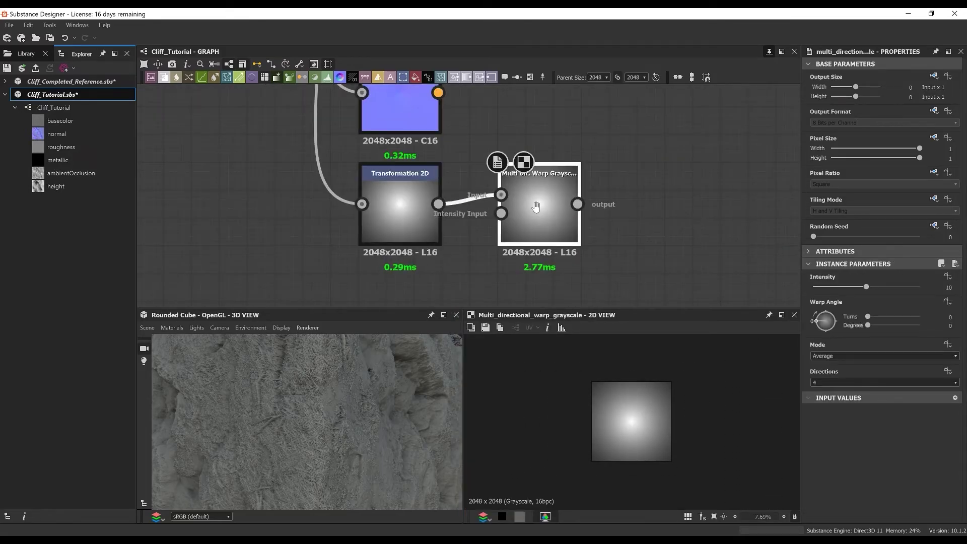
# Add a Perlin Noise node below the second Transformation 2D with scale 4 and disorder 1.
pyautogui.scroll(-1, 537, 207)
pyautogui.moveTo(537, 208); pyautogui.dragTo(541, 153, button='middle')
pyautogui.press('space')
pyautogui.write('per')
pyautogui.press('Return')
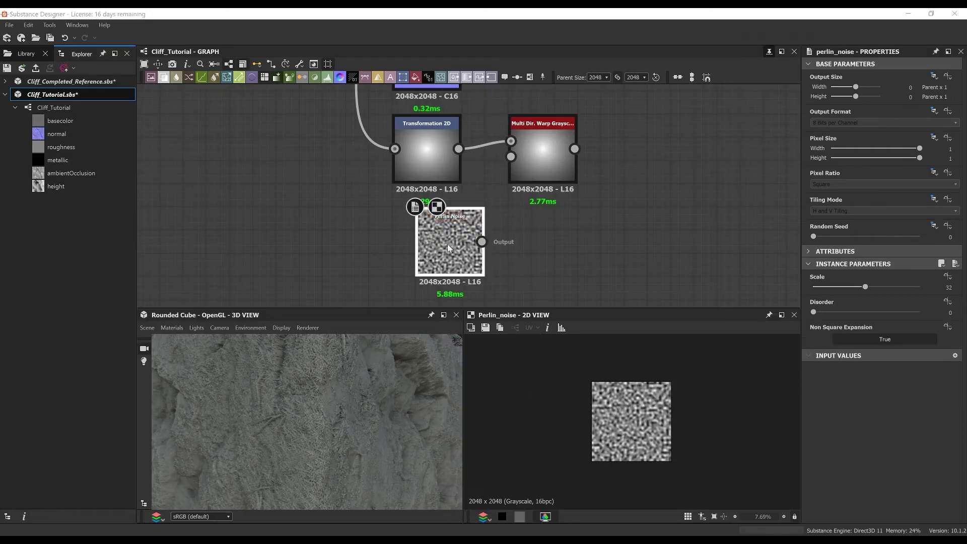
pyautogui.moveTo(450, 244); pyautogui.dragTo(427, 255)
pyautogui.click(950, 289)
pyautogui.write('4')
pyautogui.press('Tab')
pyautogui.write('1')
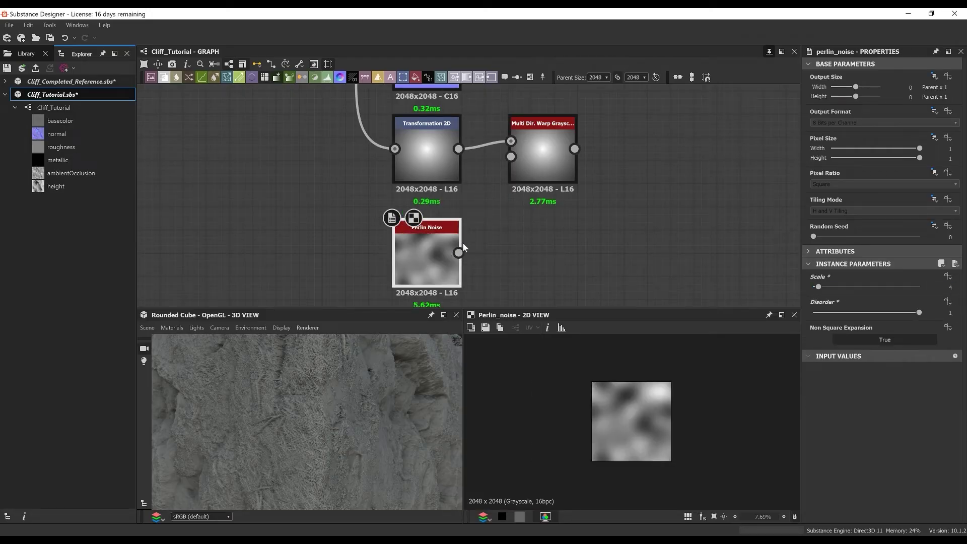
# Connect the new Perlin Noise to the warp's intensity input and set the warp intensity to 274.11.
pyautogui.moveTo(458, 252); pyautogui.dragTo(541, 153)
pyautogui.click(542, 153)
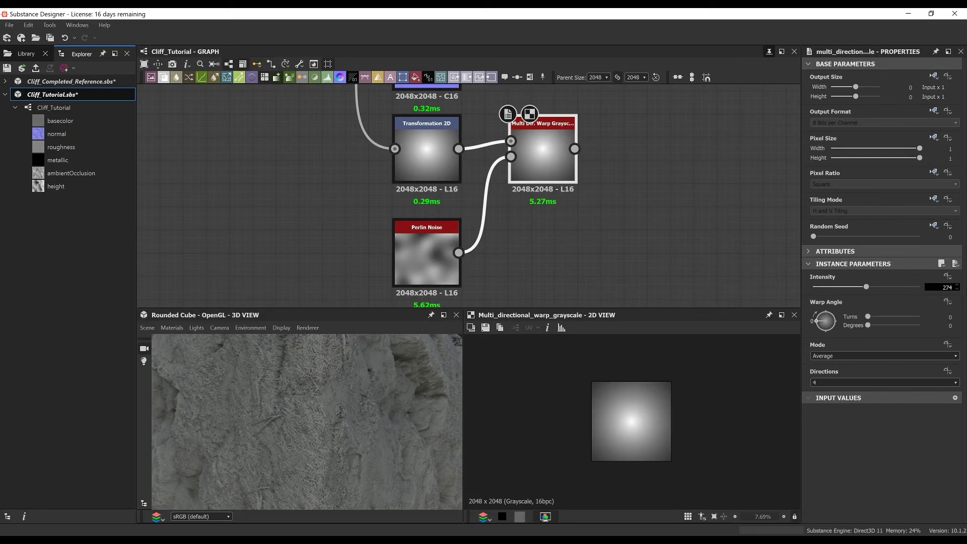
pyautogui.press('Return')
pyautogui.scroll(-3, 524, 126)
pyautogui.moveTo(524, 126); pyautogui.dragTo(426, 241, button='middle')
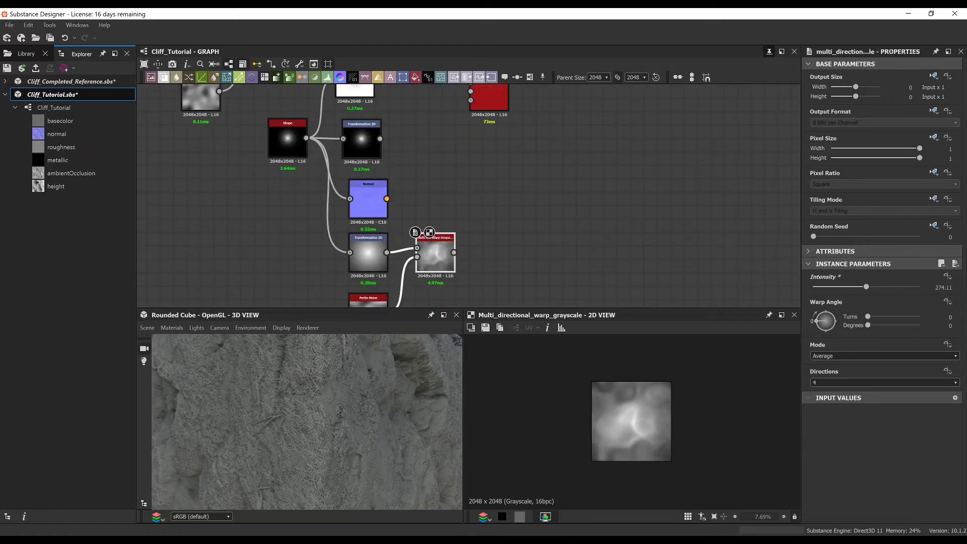
# Connect the Invert Grayscale, first Transformation 2D, Normal and warped gradient to the Tile Sampler's scale, rotation, vector and mask map inputs.
pyautogui.scroll(-3, 505, 174)
pyautogui.moveTo(504, 135); pyautogui.dragTo(542, 135)
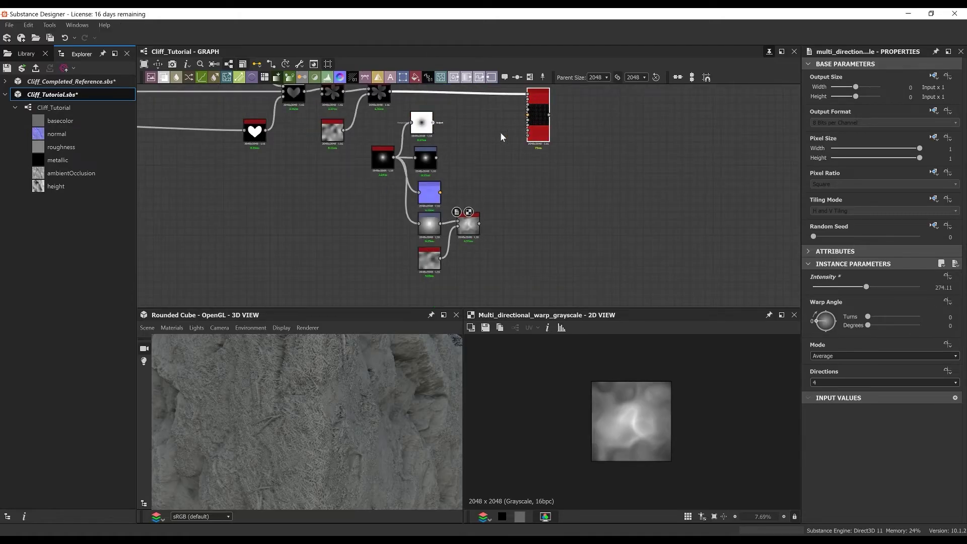
pyautogui.moveTo(433, 122); pyautogui.dragTo(530, 100)
pyautogui.scroll(1, 531, 103)
pyautogui.scroll(1, 528, 98)
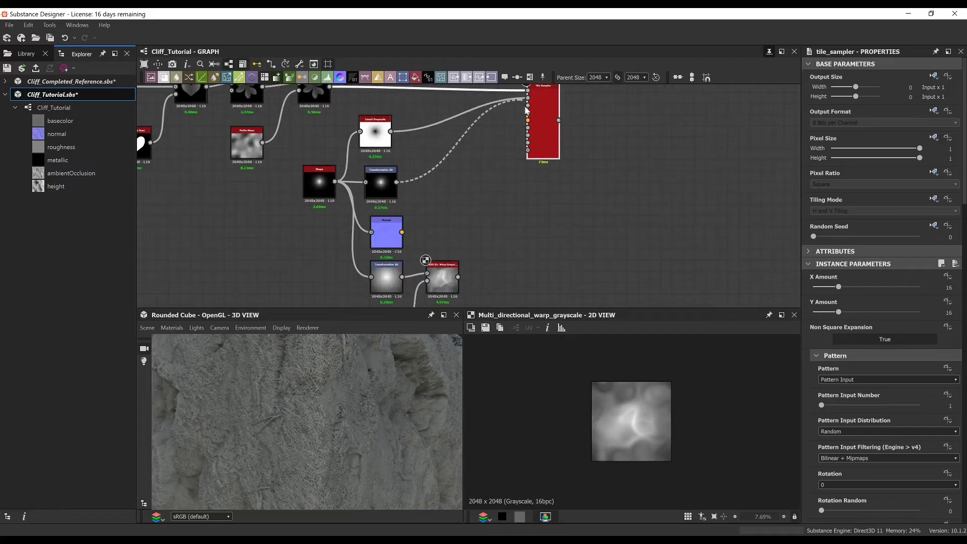
pyautogui.moveTo(422, 210); pyautogui.dragTo(527, 116)
pyautogui.moveTo(458, 277); pyautogui.dragTo(527, 135)
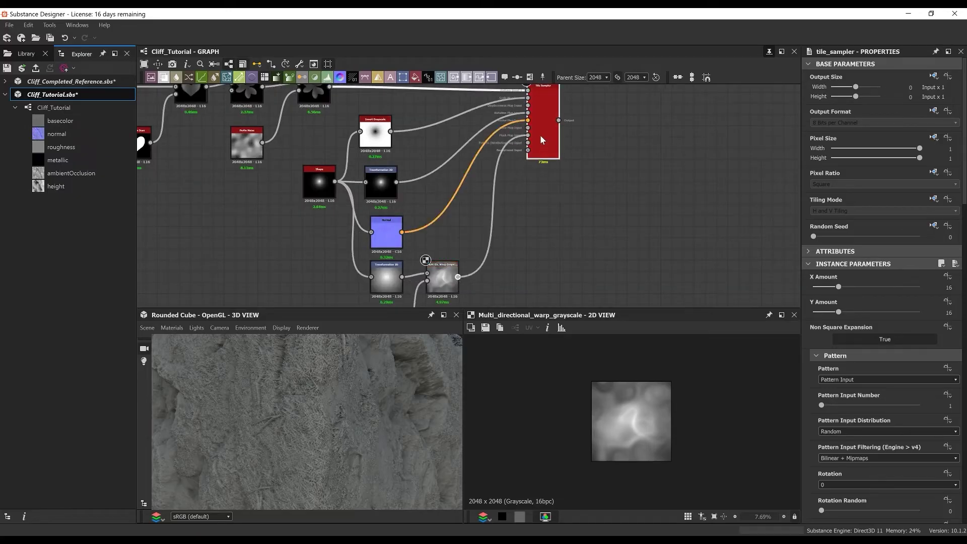
# Set the Tile Sampler's X Amount and Y Amount to 36.
pyautogui.doubleClick(541, 135)
pyautogui.write('36')
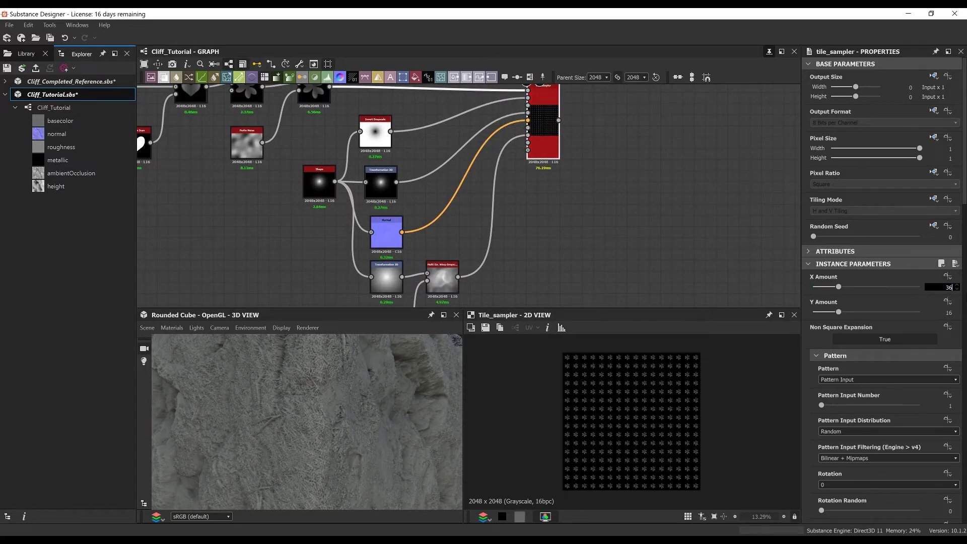
pyautogui.press('Tab')
pyautogui.write('36')
pyautogui.press('Return')
# Set the Tile Sampler's Scale to 2.23, Scale Random to 0.74 and Scale Parametrization Affect to Y.
pyautogui.scroll(-1, 918, 408)
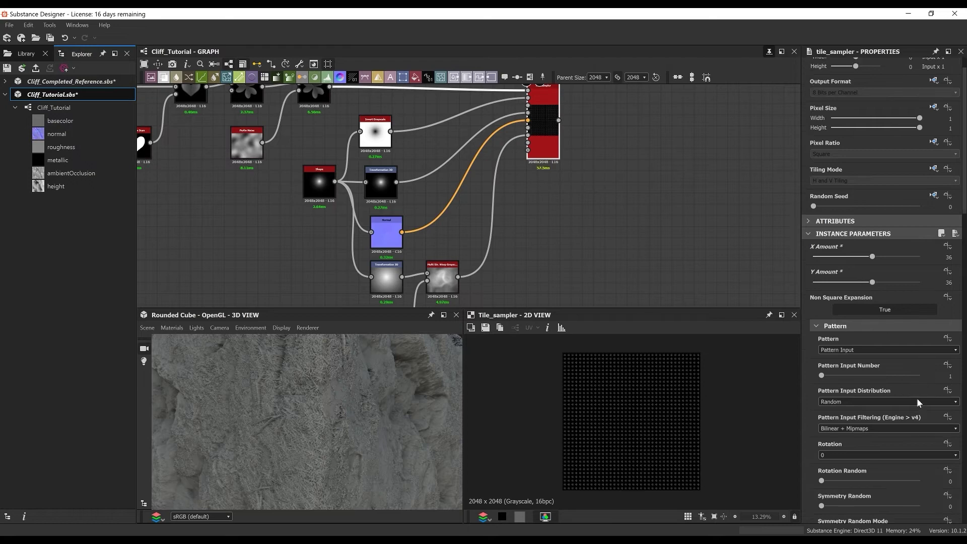
pyautogui.scroll(-7, 917, 401)
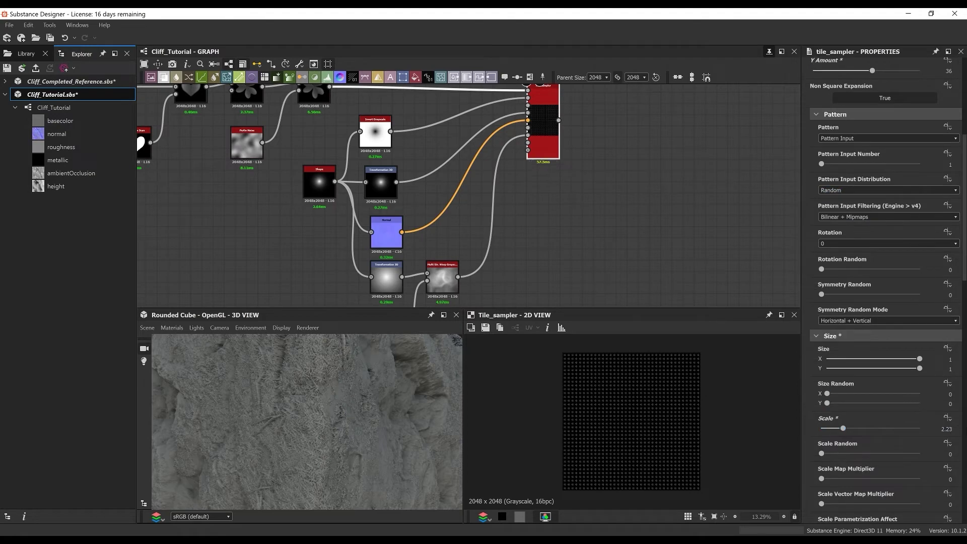
pyautogui.scroll(-1, 936, 419)
pyautogui.doubleClick(949, 424)
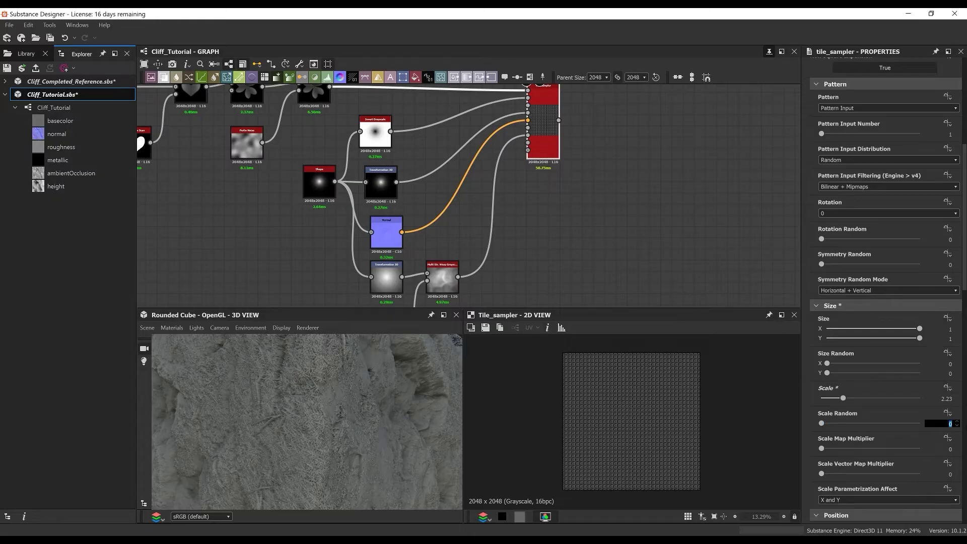
pyautogui.press('Return')
pyautogui.scroll(-3, 906, 383)
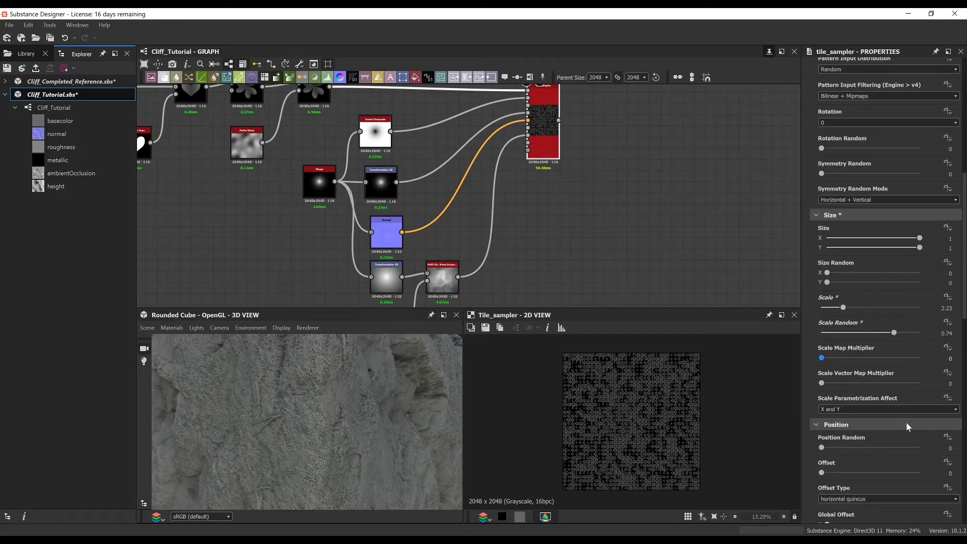
pyautogui.click(902, 409)
pyautogui.click(881, 430)
# Set the Tile Sampler's Position Random to 10 and Displacement Map Intensity to 1.
pyautogui.scroll(-7, 879, 419)
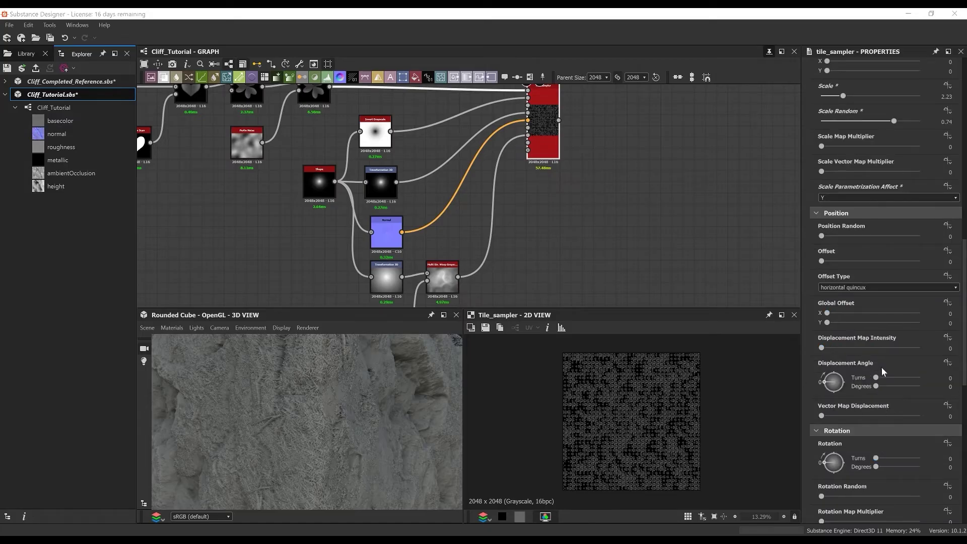
pyautogui.scroll(-4, 879, 358)
pyautogui.scroll(2, 874, 312)
pyautogui.moveTo(876, 175); pyautogui.dragTo(920, 175)
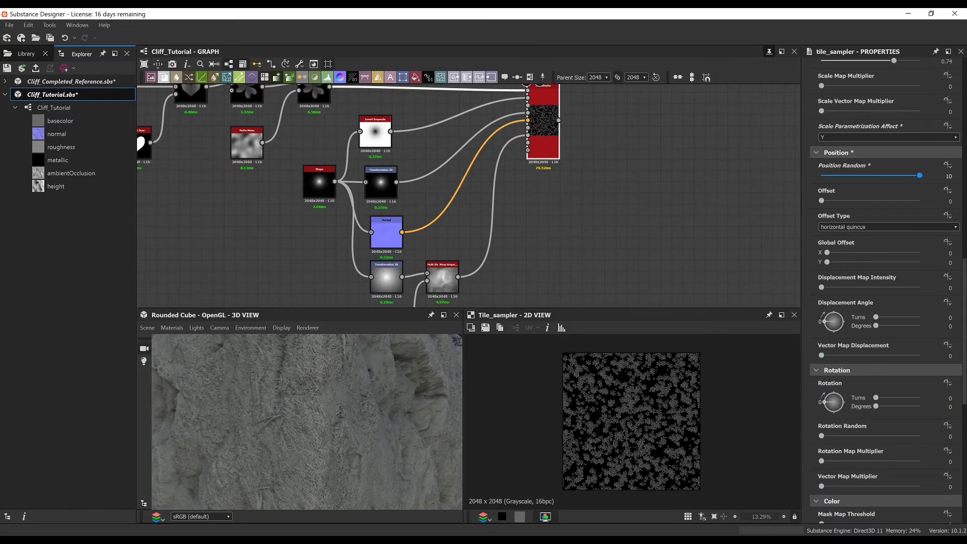
pyautogui.moveTo(822, 288); pyautogui.dragTo(893, 287)
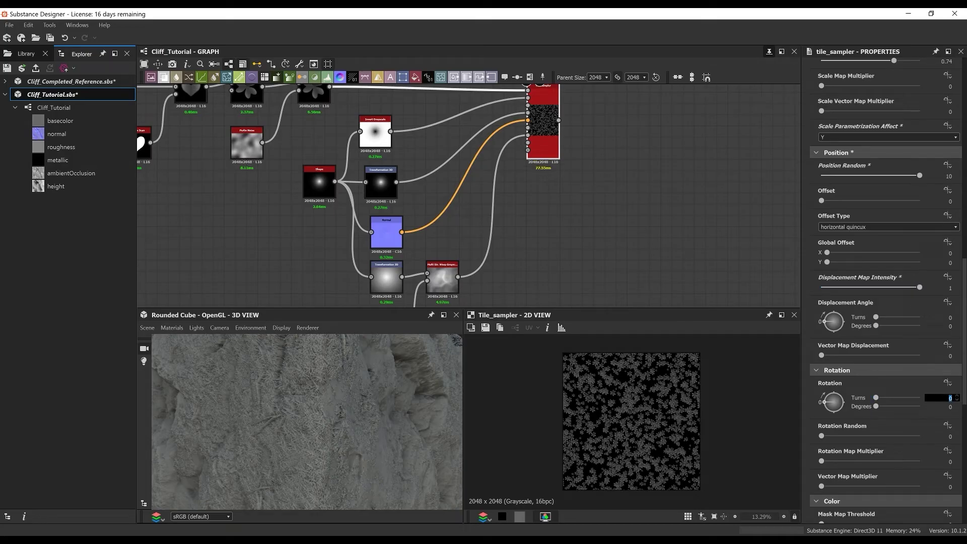
# Set the Tile Sampler's rotation to 0.1 turns, with Rotation Random and Vector Map Multiplier both at 1.
pyautogui.write('0.1')
pyautogui.press('Return')
pyautogui.moveTo(900, 437); pyautogui.dragTo(921, 436)
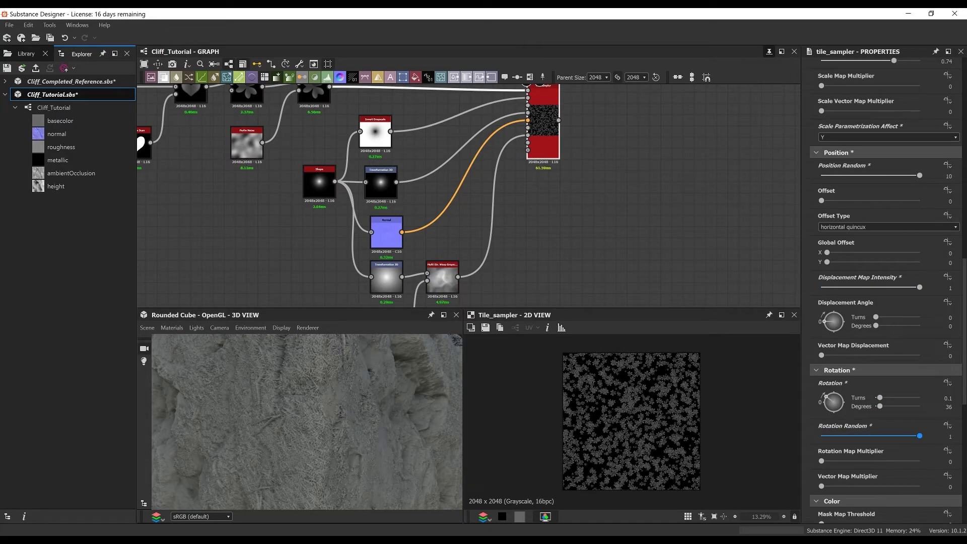
pyautogui.moveTo(822, 486); pyautogui.dragTo(923, 487)
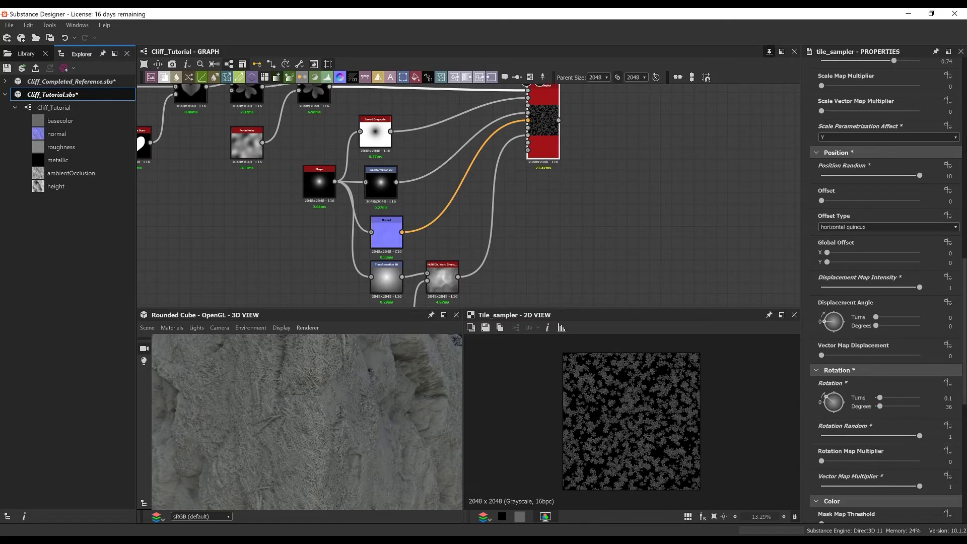
# Set the Tile Sampler's Mask Map Threshold to 0.75.
pyautogui.scroll(-3, 920, 428)
pyautogui.click(942, 434)
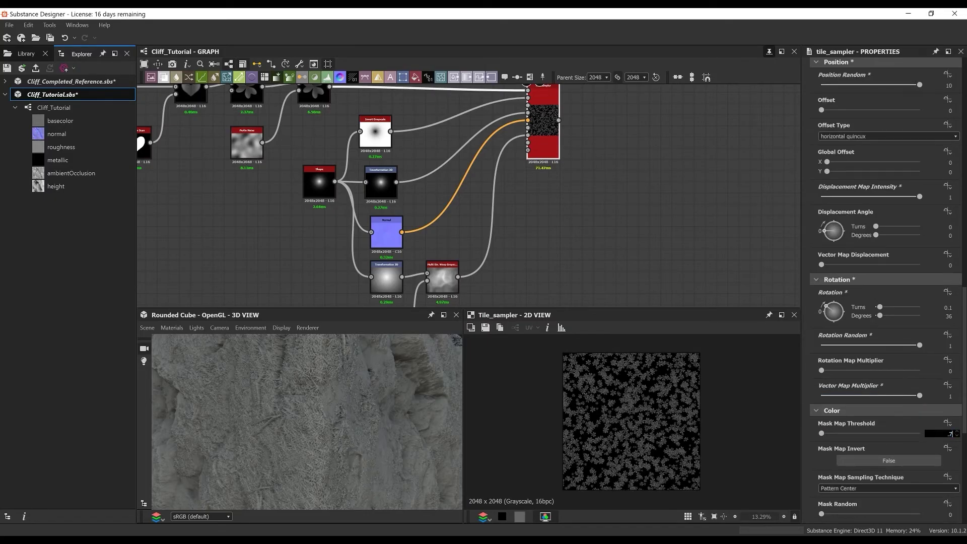
pyautogui.write('.75')
pyautogui.press('Return')
pyautogui.scroll(-3, 872, 454)
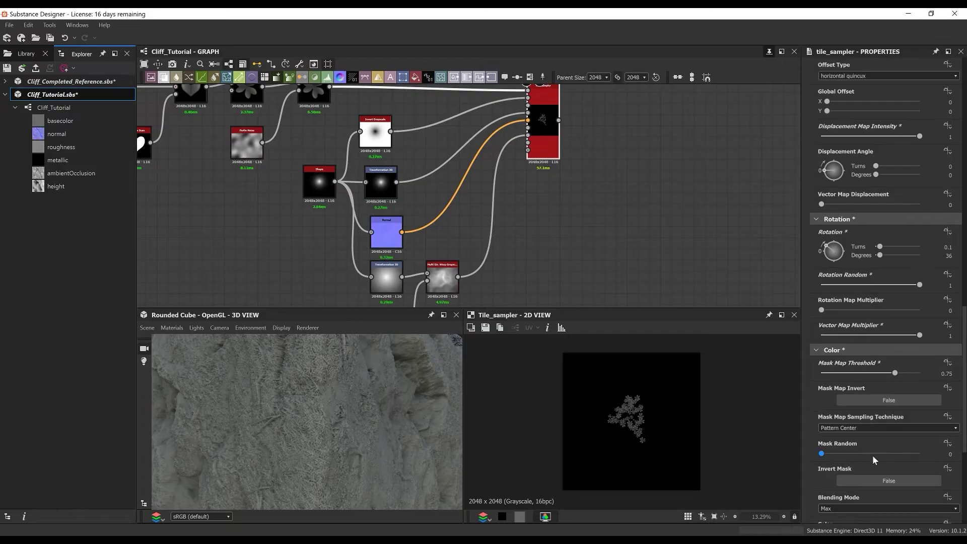
# Set the Tile Sampler's Mask Random to 0.72 and Color Random to 0.44.
pyautogui.click(943, 423)
pyautogui.write('.72')
pyautogui.press('Return')
pyautogui.scroll(-4, 885, 408)
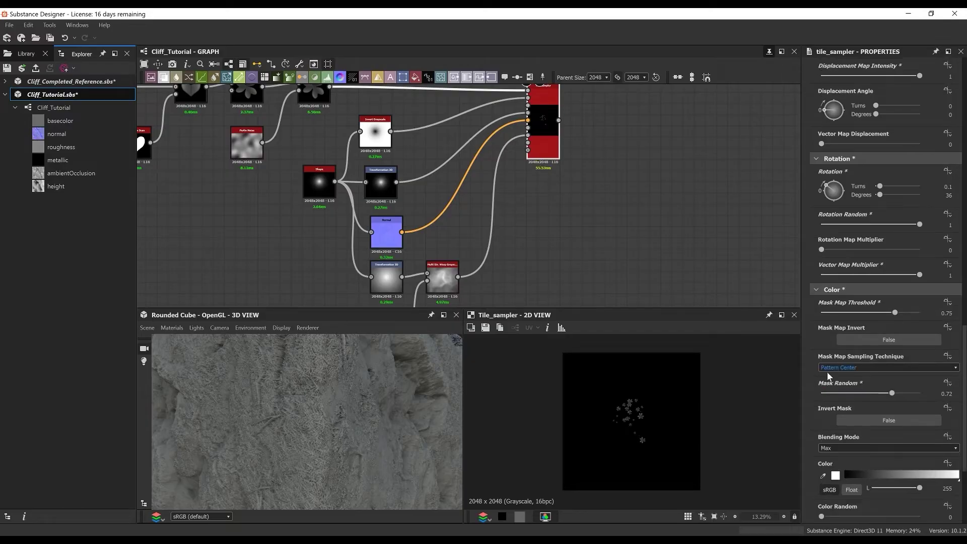
pyautogui.click(952, 427)
pyautogui.write('.44')
pyautogui.press('Return')
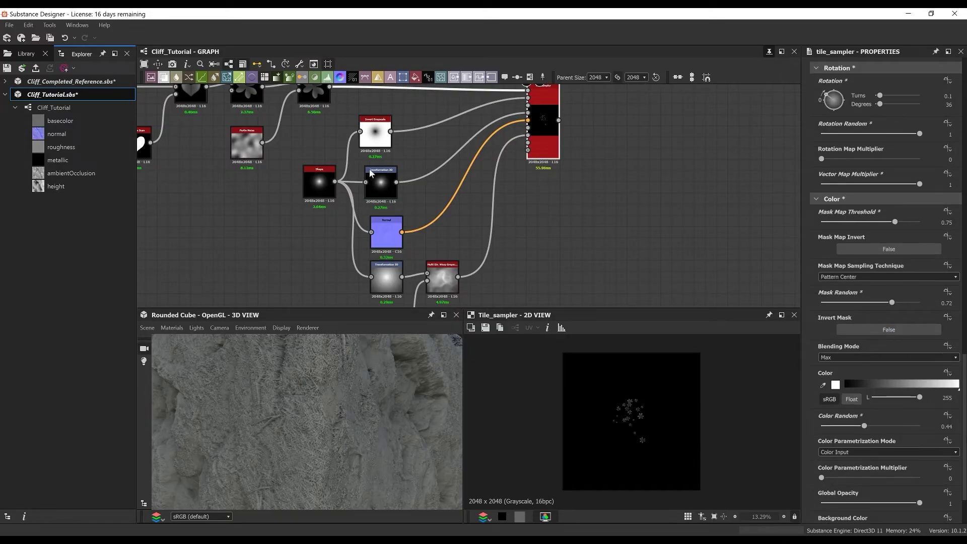
# Add a Shape Splatter node and place it above and beyond the leaf Tile Sampler, near the main height links.
pyautogui.scroll(-2, 526, 119)
pyautogui.moveTo(525, 119); pyautogui.dragTo(489, 238, button='middle')
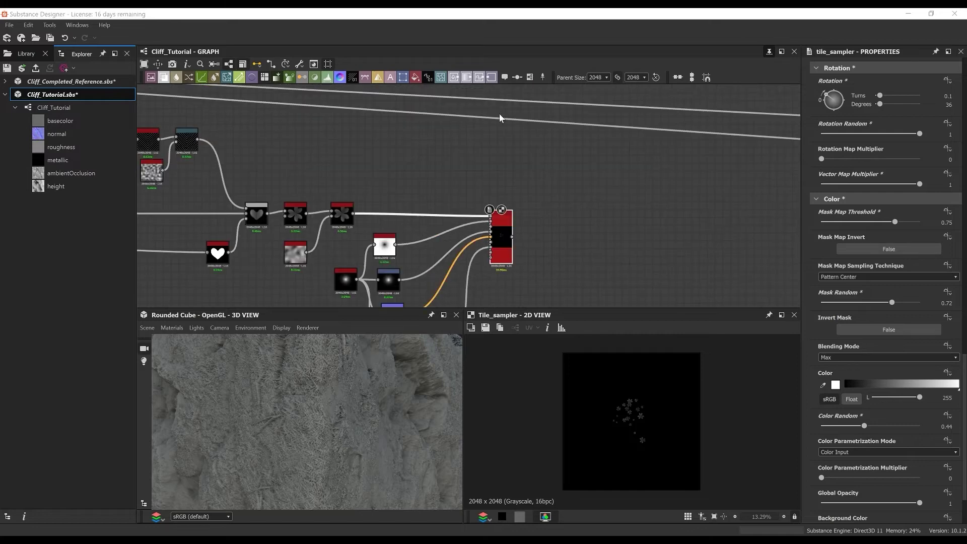
pyautogui.scroll(3, 574, 169)
pyautogui.press('space')
pyautogui.write('shape')
pyautogui.click(582, 270)
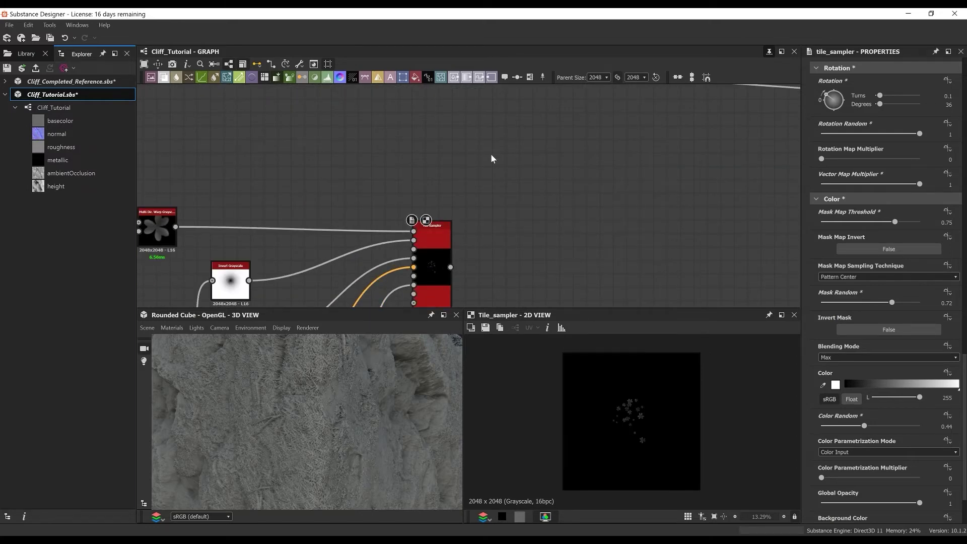
pyautogui.moveTo(554, 122); pyautogui.dragTo(561, 194, button='middle')
pyautogui.scroll(-2, 491, 128)
pyautogui.scroll(-2, 356, 165)
pyautogui.moveTo(357, 166); pyautogui.dragTo(629, 189, button='middle')
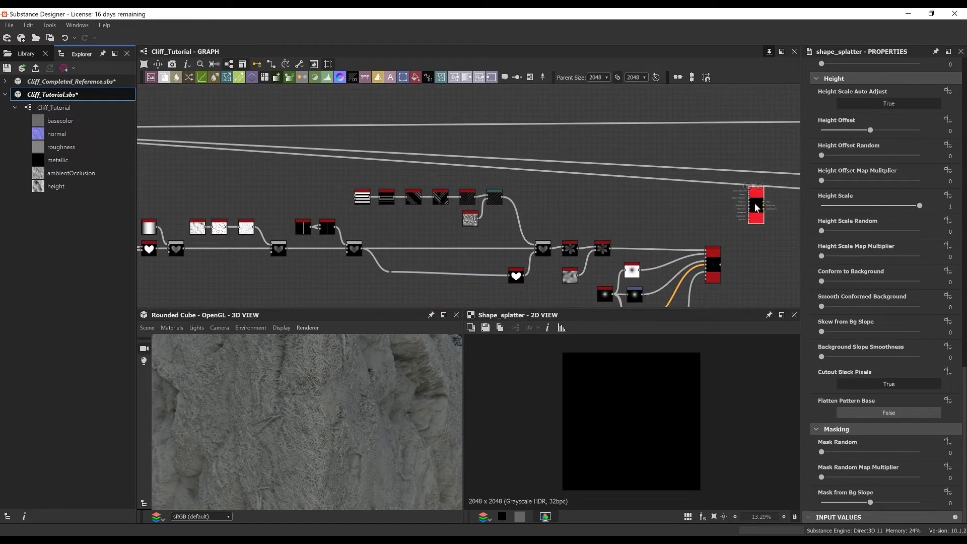
pyautogui.moveTo(758, 207); pyautogui.dragTo(747, 163)
pyautogui.moveTo(351, 144); pyautogui.dragTo(320, 156, button='middle')
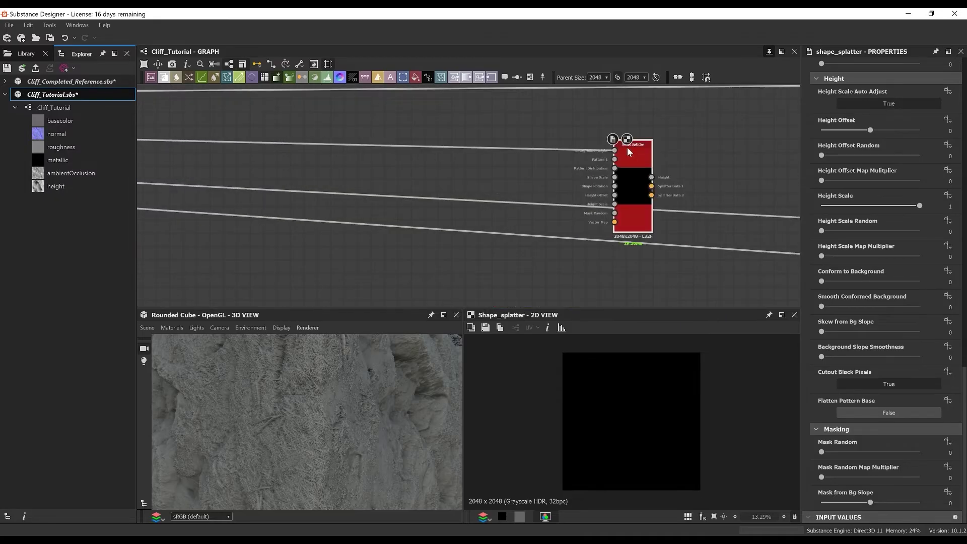
# Connect the cliff height to the Shape Splatter's Background Height input and the leaf Tile Sampler's output to Pattern 1.
pyautogui.click(626, 150)
pyautogui.scroll(-3, 511, 179)
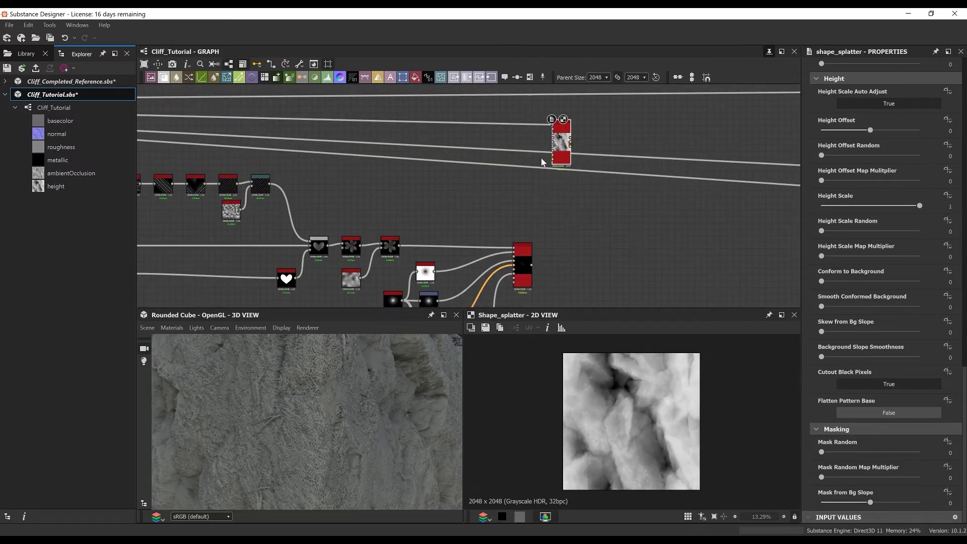
pyautogui.scroll(1, 545, 121)
pyautogui.moveTo(553, 128); pyautogui.dragTo(493, 265)
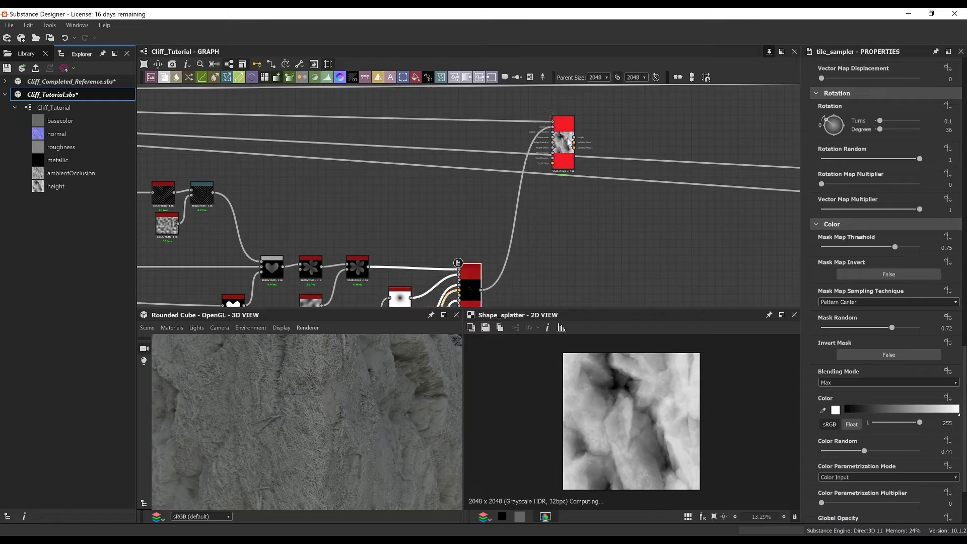
pyautogui.scroll(-5, 549, 257)
pyautogui.moveTo(489, 299); pyautogui.dragTo(581, 213, button='middle')
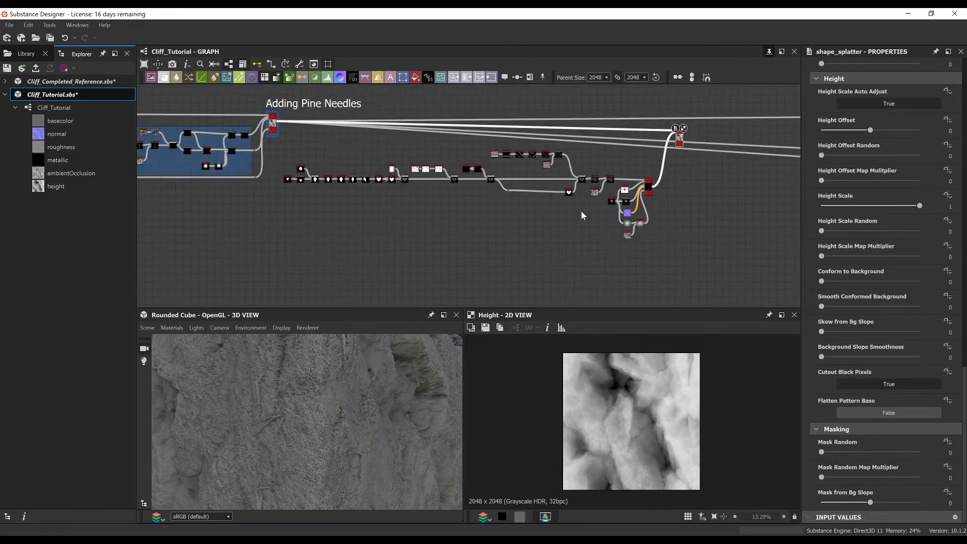
# Connect the Moss Mask output to the Shape Splatter's Mask Random input.
pyautogui.scroll(-1, 581, 213)
pyautogui.moveTo(667, 256); pyautogui.dragTo(331, 166)
pyautogui.hotkey('ctrl', 'z')
pyautogui.moveTo(346, 175); pyautogui.dragTo(351, 176)
pyautogui.hotkey('ctrl', 'z')
pyautogui.moveTo(698, 269); pyautogui.dragTo(334, 155)
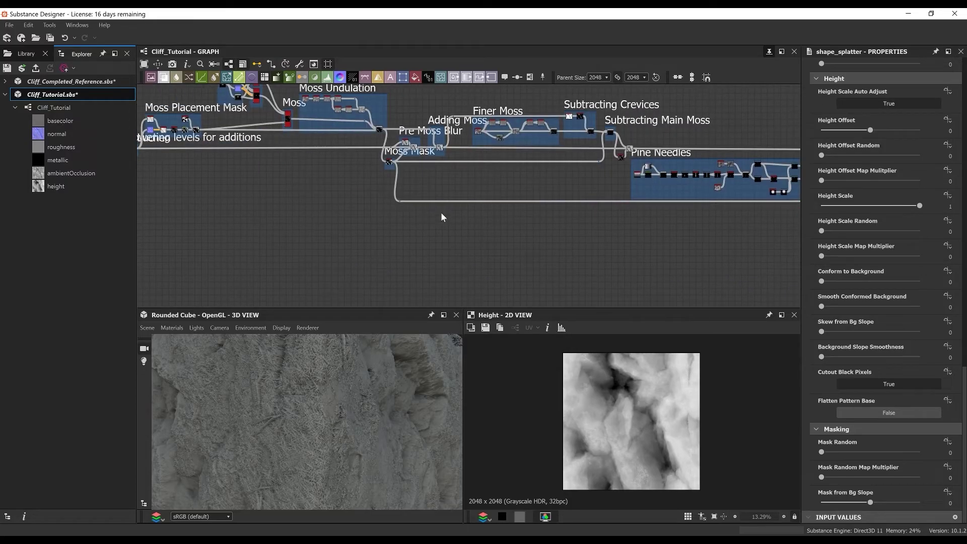
pyautogui.scroll(2, 443, 211)
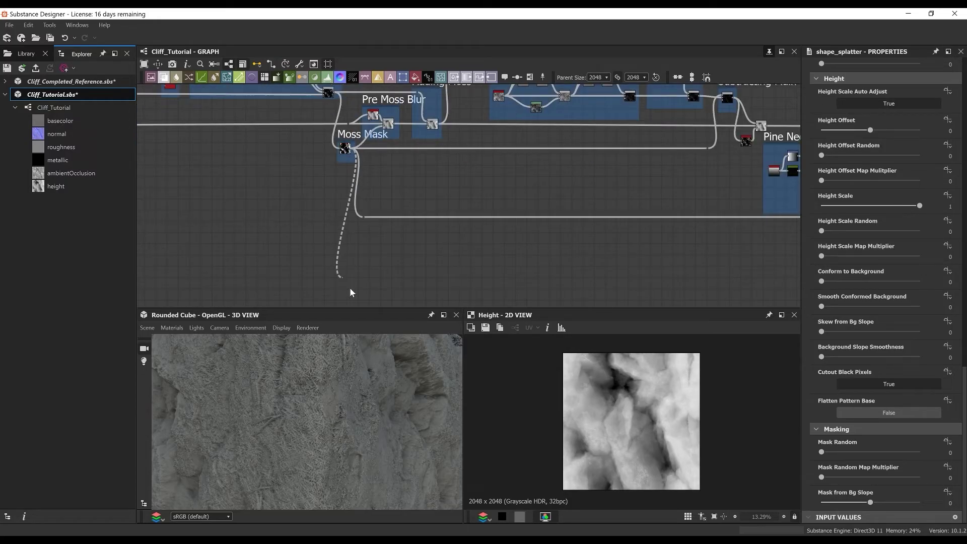
pyautogui.scroll(-3, 351, 293)
pyautogui.moveTo(786, 214); pyautogui.dragTo(434, 243, button='middle')
pyautogui.scroll(10, 559, 160)
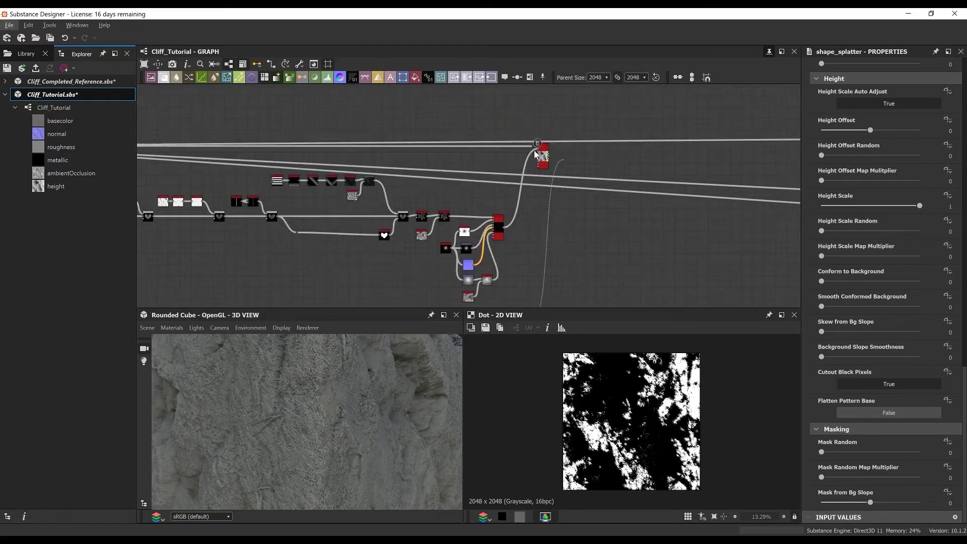
pyautogui.moveTo(543, 205); pyautogui.dragTo(542, 205)
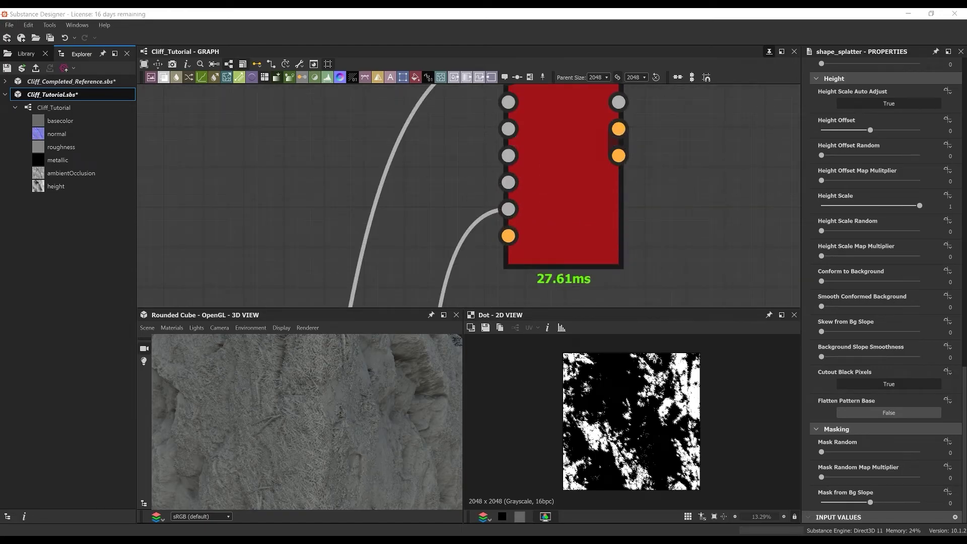
pyautogui.scroll(-3, 560, 205)
# Display the Shape Splatter's Height output and set its X Amount and Y Amount to 13.
pyautogui.doubleClick(559, 205)
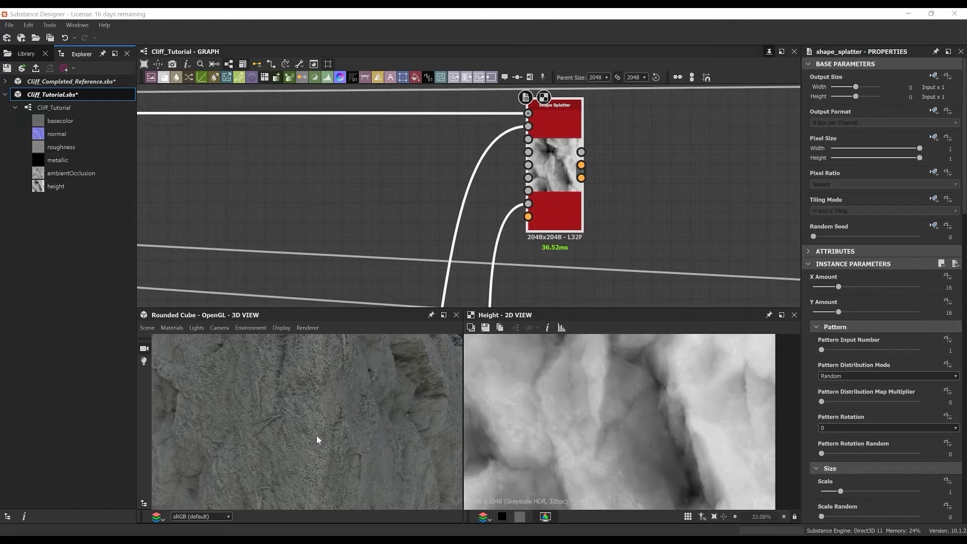
pyautogui.scroll(-3, 303, 428)
pyautogui.moveTo(290, 425); pyautogui.dragTo(364, 427)
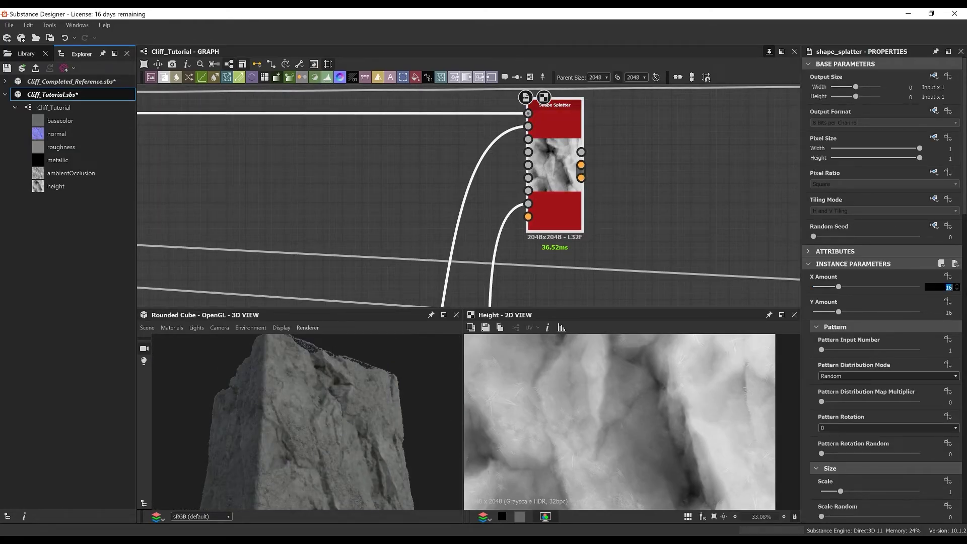
pyautogui.press('Tab')
pyautogui.write('13')
pyautogui.click(660, 139)
pyautogui.press('space')
pyautogui.write('shape')
pyautogui.press('Down')
pyautogui.press('Down')
pyautogui.press('Down')
pyautogui.press('Down')
pyautogui.press('Down')
pyautogui.press('Down')
pyautogui.press('Down')
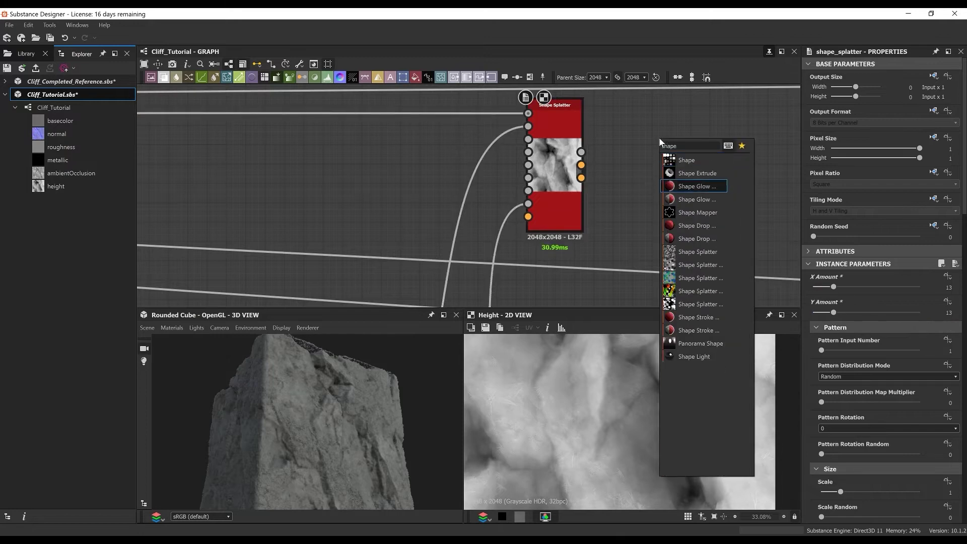
pyautogui.press('Return')
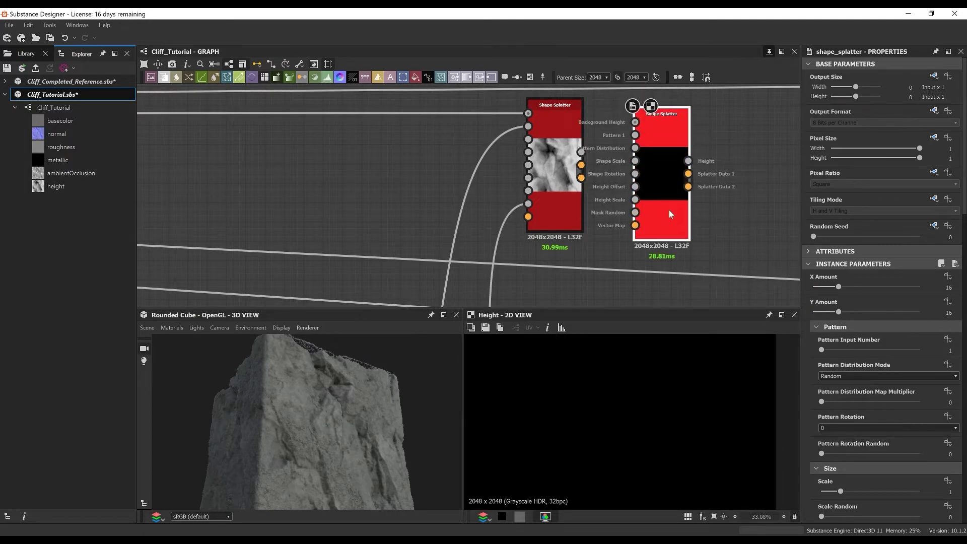
pyautogui.press('Delete')
# Set the Shape Splatter's pattern Scale to 5.
pyautogui.doubleClick(562, 170)
pyautogui.scroll(-2, 881, 374)
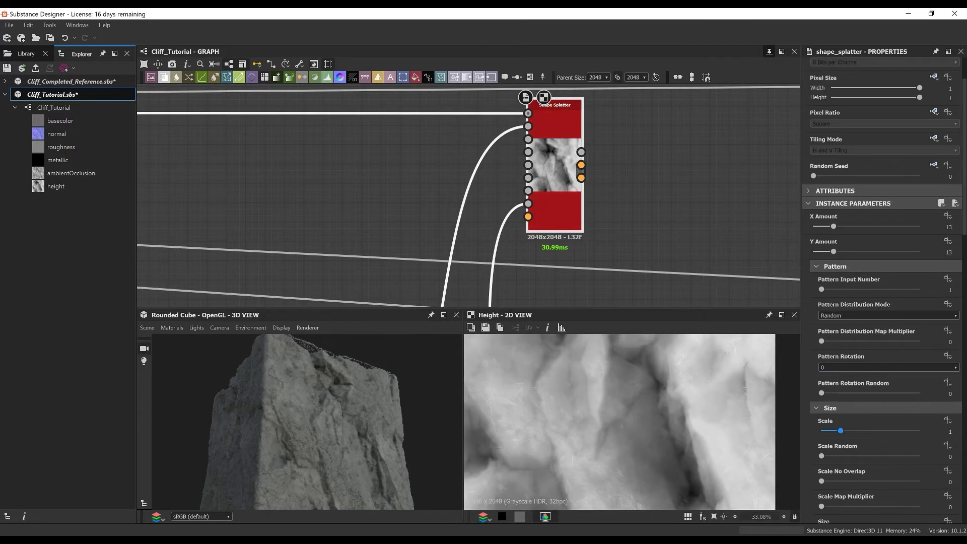
pyautogui.press('Return')
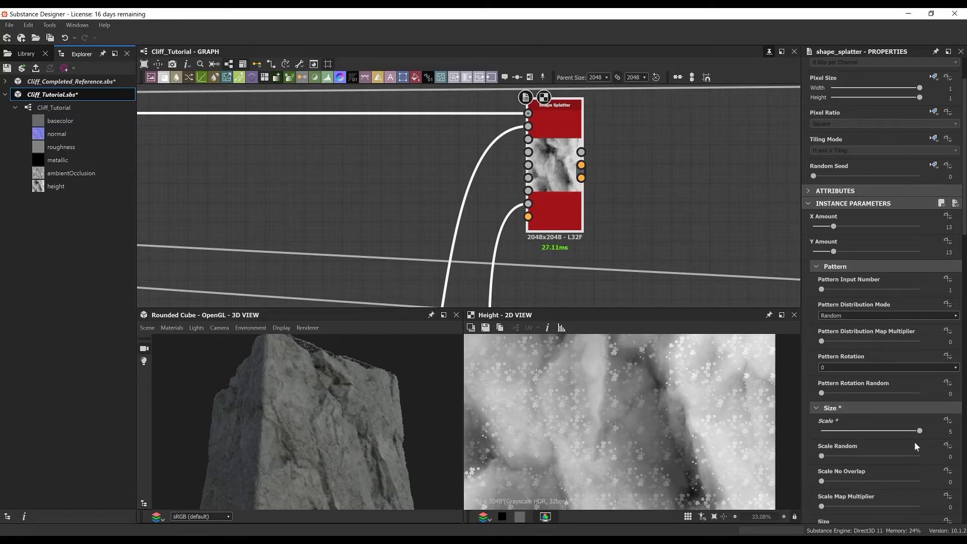
# Set the Shape Splatter's Rotation Random to 1 and Rotation from Bg Slope to 0.12.
pyautogui.scroll(-2, 858, 435)
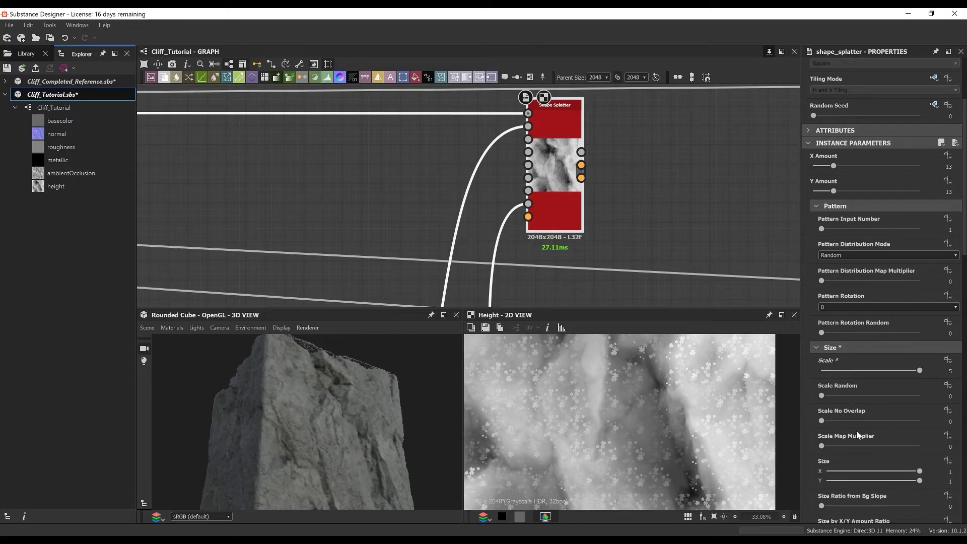
pyautogui.scroll(-2, 849, 403)
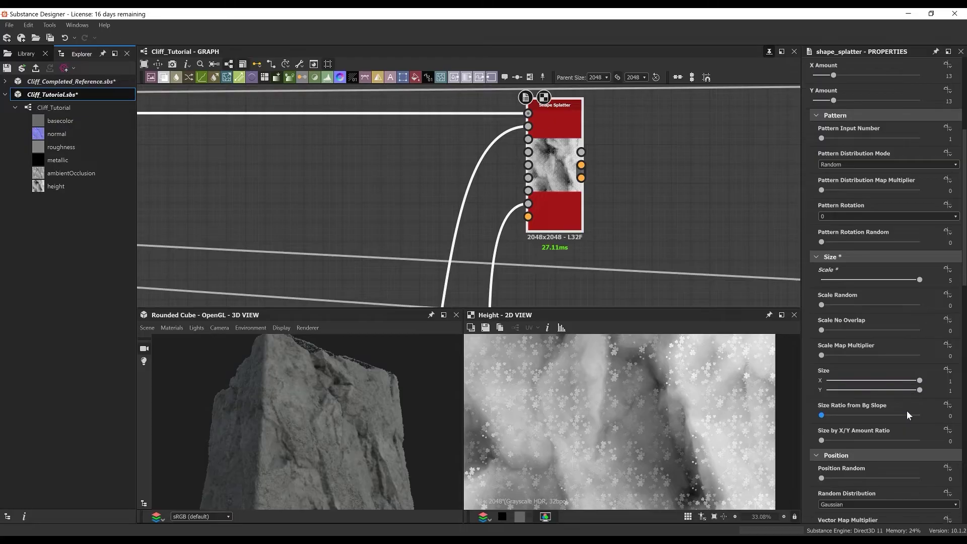
pyautogui.scroll(-2, 909, 419)
pyautogui.scroll(-6, 881, 392)
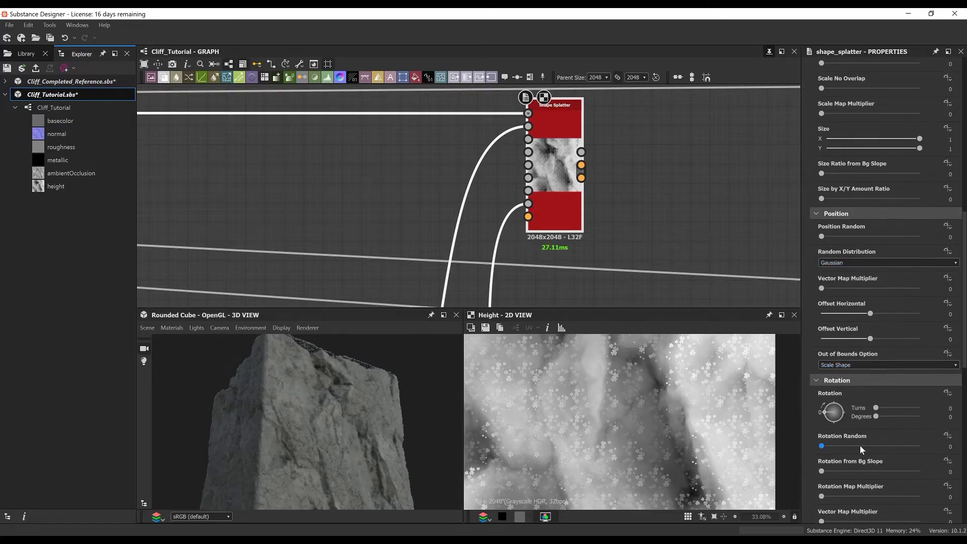
pyautogui.moveTo(860, 446); pyautogui.dragTo(920, 446)
pyautogui.scroll(-1, 890, 415)
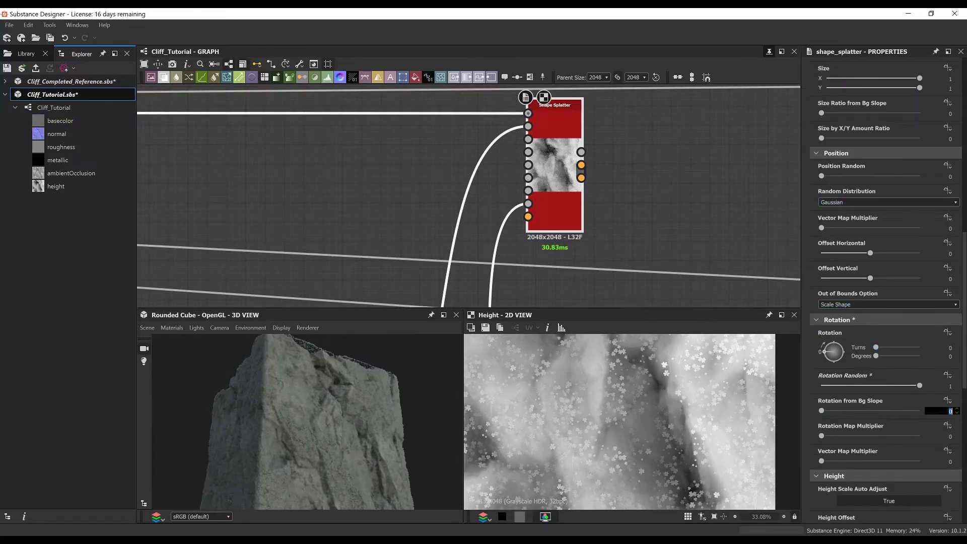
pyautogui.write('0.12')
pyautogui.press('Return')
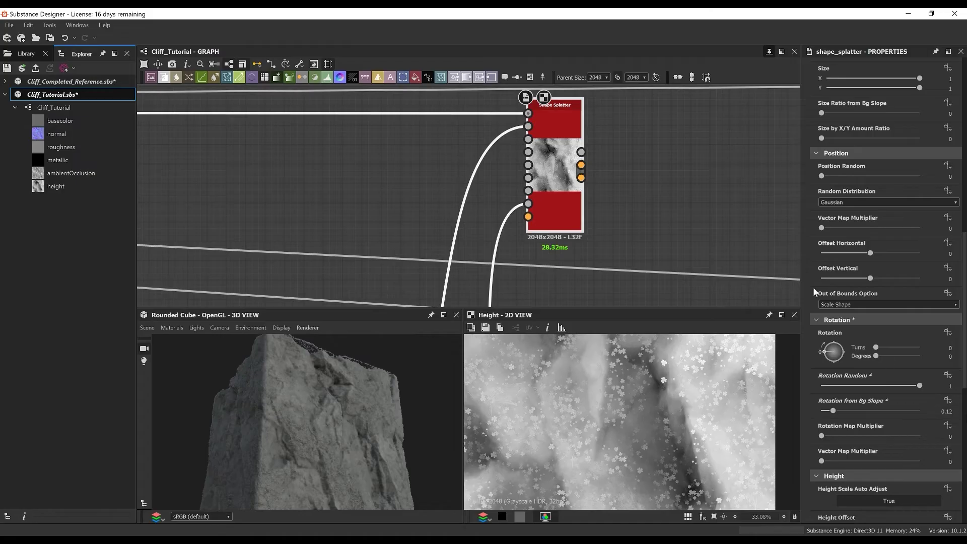
# Set the Shape Splatter's Height Offset to -0.35, Height Offset Map Multiplier to 0.83 and Height Scale to 0.6.
pyautogui.scroll(-2, 939, 440)
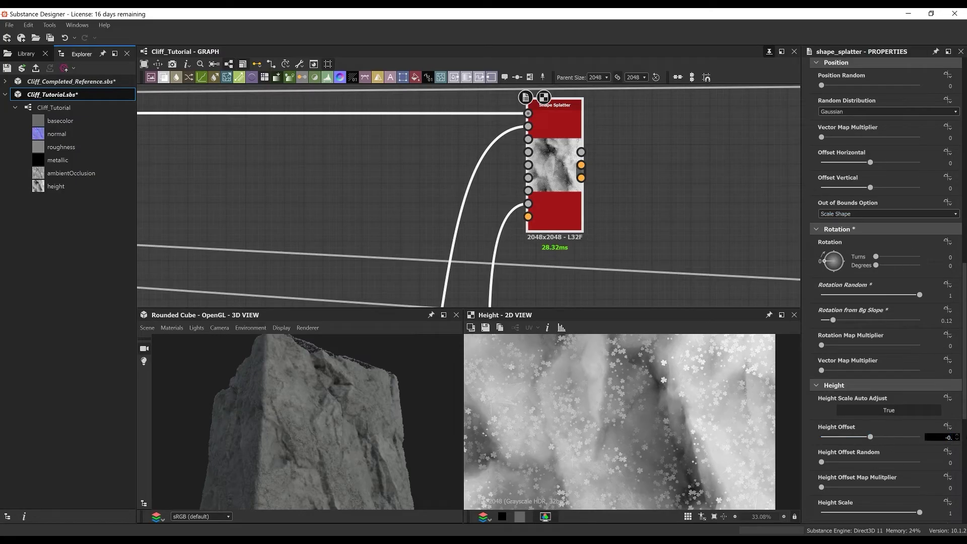
pyautogui.write('-0.35')
pyautogui.press('Return')
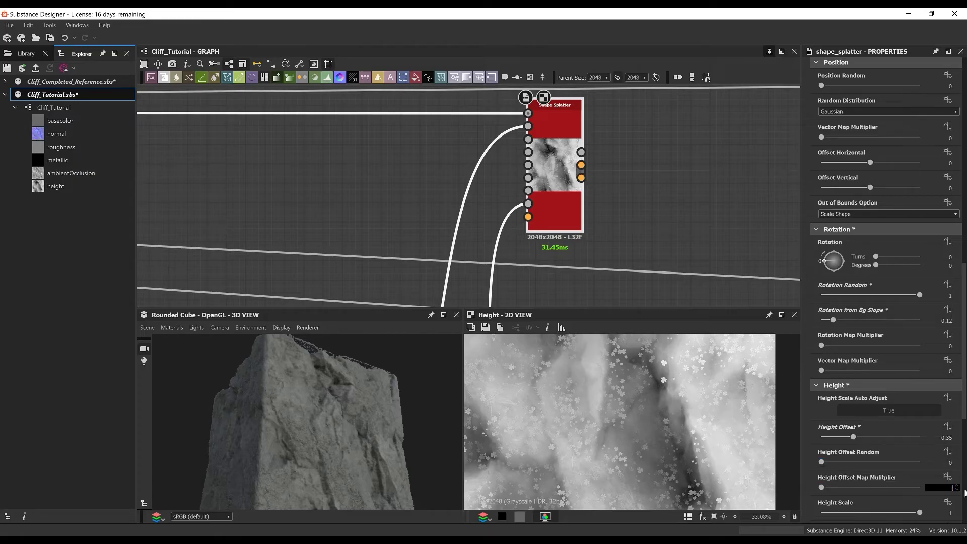
pyautogui.press('Return')
pyautogui.scroll(-1, 954, 487)
pyautogui.click(953, 485)
pyautogui.write('0')
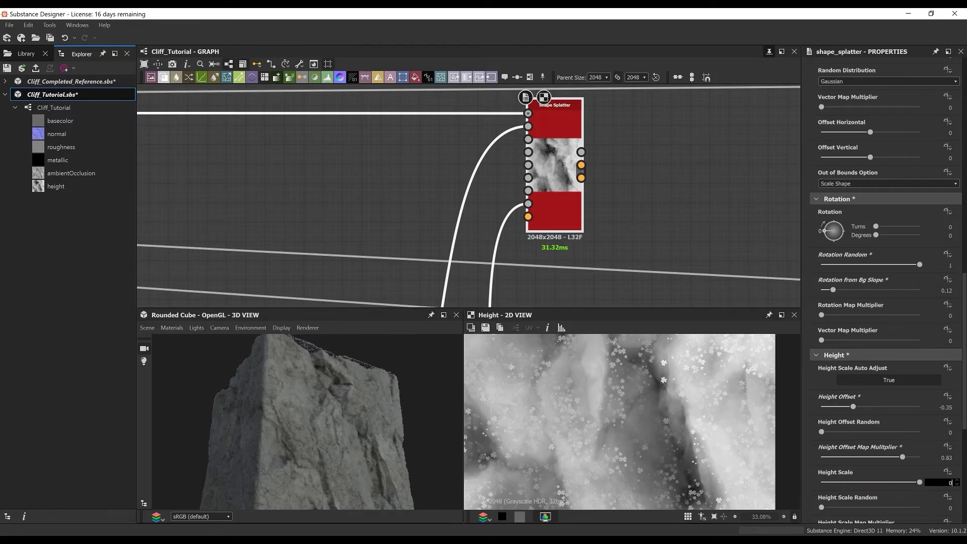
pyautogui.write('.6')
pyautogui.press('Return')
# Set the Shape Splatter's Conform to Background to 1 and Smooth Conformed Background to 2.
pyautogui.scroll(-2, 845, 443)
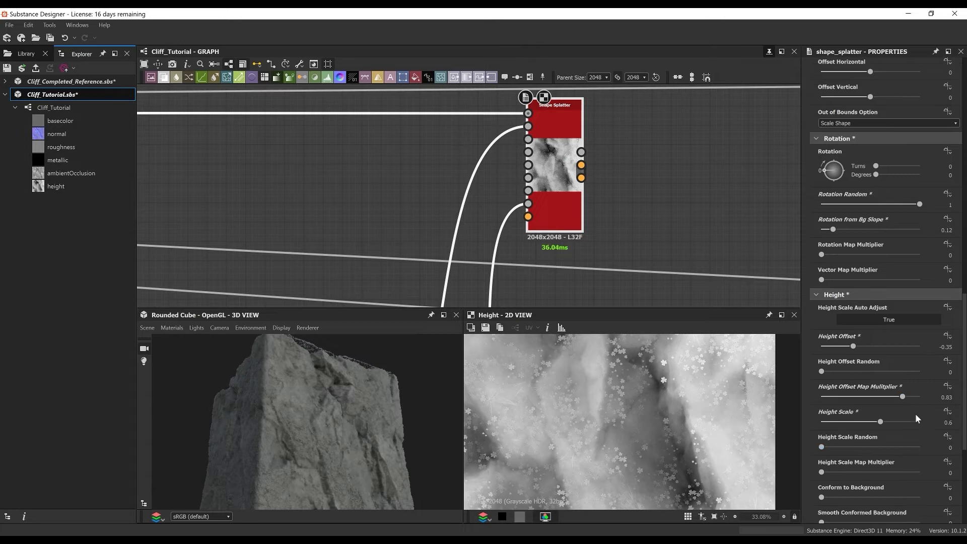
pyautogui.scroll(-2, 941, 439)
pyautogui.click(942, 438)
pyautogui.write('1')
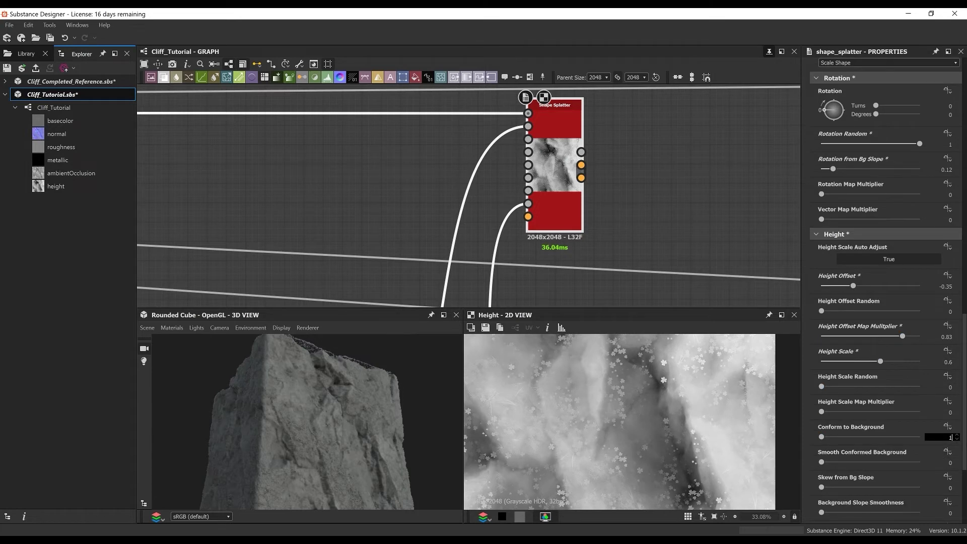
pyautogui.press('Tab')
pyautogui.write('2')
pyautogui.press('Return')
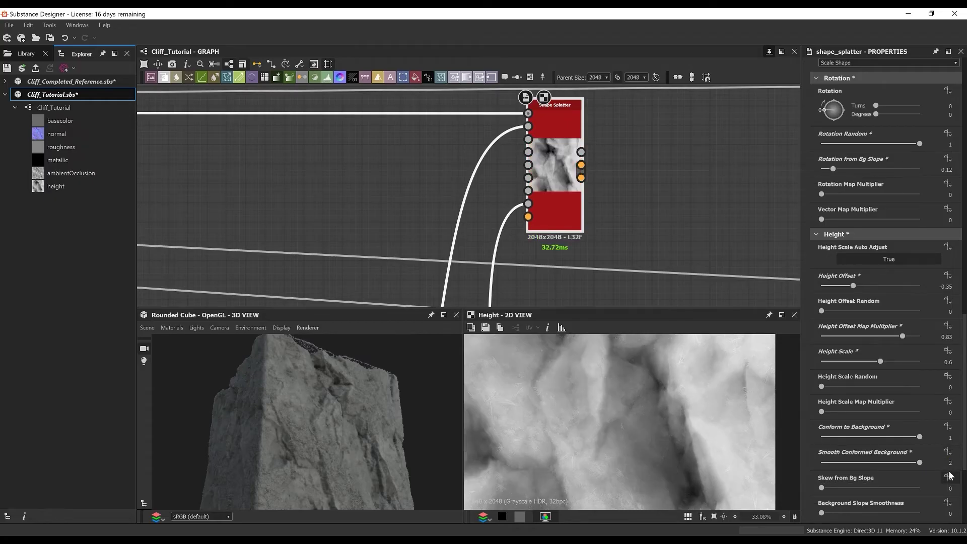
# Set the Shape Splatter's Skew from Bg Slope to 0.94 and Background Slope Smoothness to 2.
pyautogui.write('0.94')
pyautogui.press('Return')
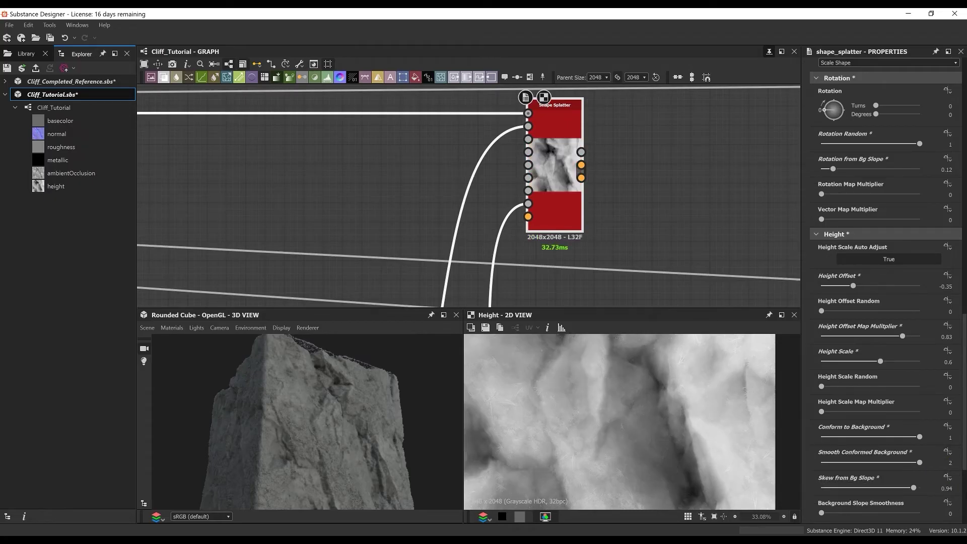
pyautogui.scroll(-2, 920, 470)
pyautogui.write('2')
pyautogui.press('Return')
# Set the Shape Splatter's Mask Random to 0.4 and Mask Random Map Multiplier to 1, and display its Splatter Data 2 output.
pyautogui.scroll(-3, 901, 416)
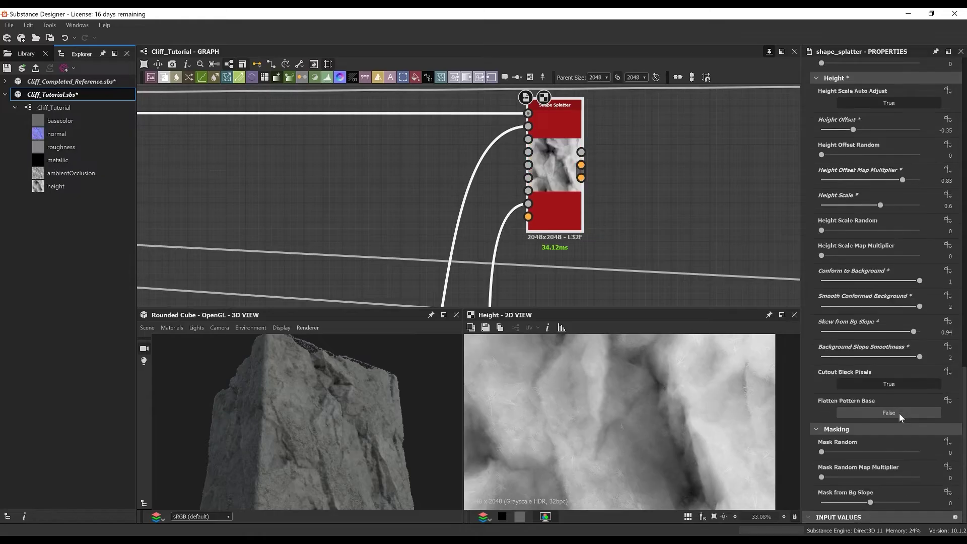
pyautogui.press('Return')
pyautogui.doubleClick(950, 478)
pyautogui.write('1')
pyautogui.press('Return')
pyautogui.doubleClick(582, 179)
# Remove the cliff height link from the Shape Splatter's Background Height input.
pyautogui.scroll(-3, 661, 413)
pyautogui.click(496, 114)
pyautogui.press('Delete')
# Transfer the Adding Pine Needles node's downstream links to the Shape Splatter's outputs, and reconnect that node to the Background Height input.
pyautogui.scroll(-4, 641, 191)
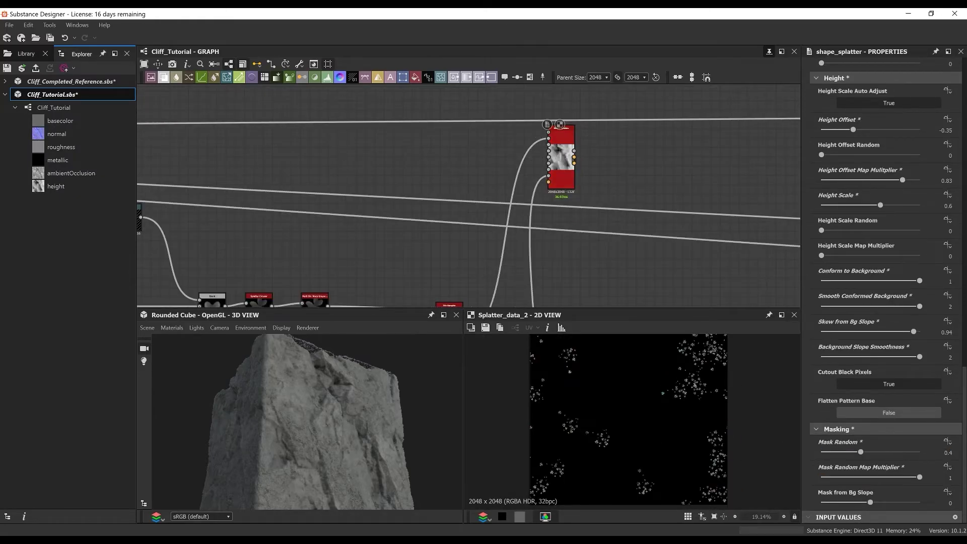
pyautogui.scroll(-4, 547, 121)
pyautogui.moveTo(151, 149); pyautogui.dragTo(572, 198, button='middle')
pyautogui.scroll(-3, 275, 176)
pyautogui.scroll(9, 678, 195)
pyautogui.moveTo(271, 175); pyautogui.dragTo(604, 136)
pyautogui.scroll(-6, 531, 171)
pyautogui.moveTo(212, 172); pyautogui.dragTo(451, 194, button='middle')
pyautogui.scroll(3, 451, 194)
pyautogui.keyDown('shift'); pyautogui.moveTo(458, 194); pyautogui.dragTo(131, 157); pyautogui.keyUp('shift')
pyautogui.moveTo(618, 184); pyautogui.dragTo(131, 157, button='middle')
pyautogui.keyDown('shift'); pyautogui.moveTo(131, 158); pyautogui.dragTo(630, 170); pyautogui.keyUp('shift')
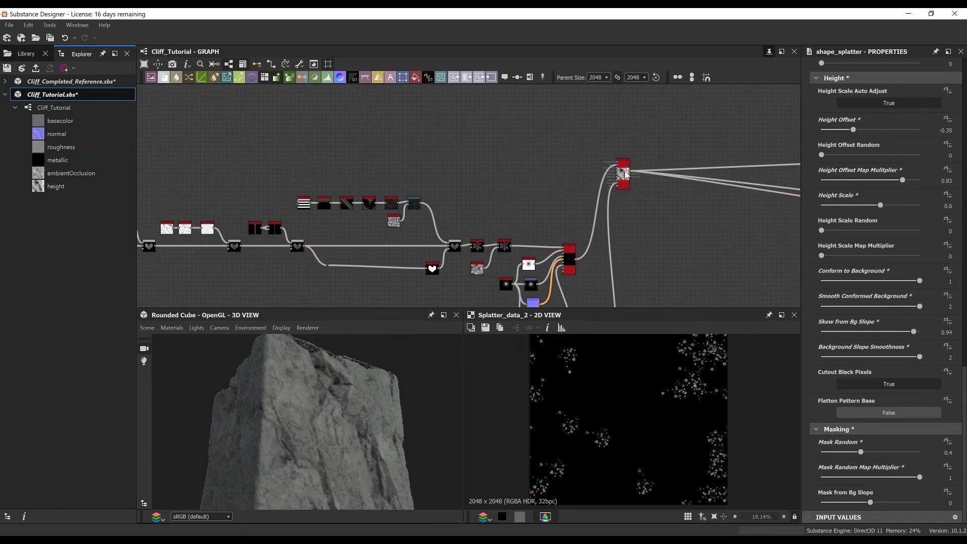
pyautogui.scroll(5, 320, 428)
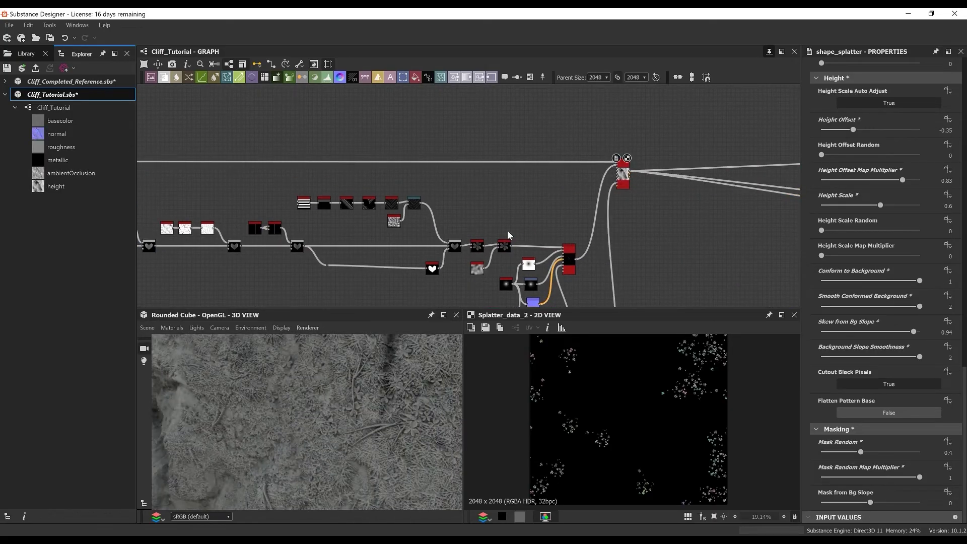
# Enclose the clover leaf shape nodes in a new frame and title it Clover.
pyautogui.scroll(-5, 507, 230)
pyautogui.scroll(3, 433, 222)
pyautogui.moveTo(283, 166); pyautogui.dragTo(618, 212)
pyautogui.rightClick(610, 175)
pyautogui.click(629, 206)
pyautogui.moveTo(832, 114); pyautogui.dragTo(718, 99)
pyautogui.write('Clover')
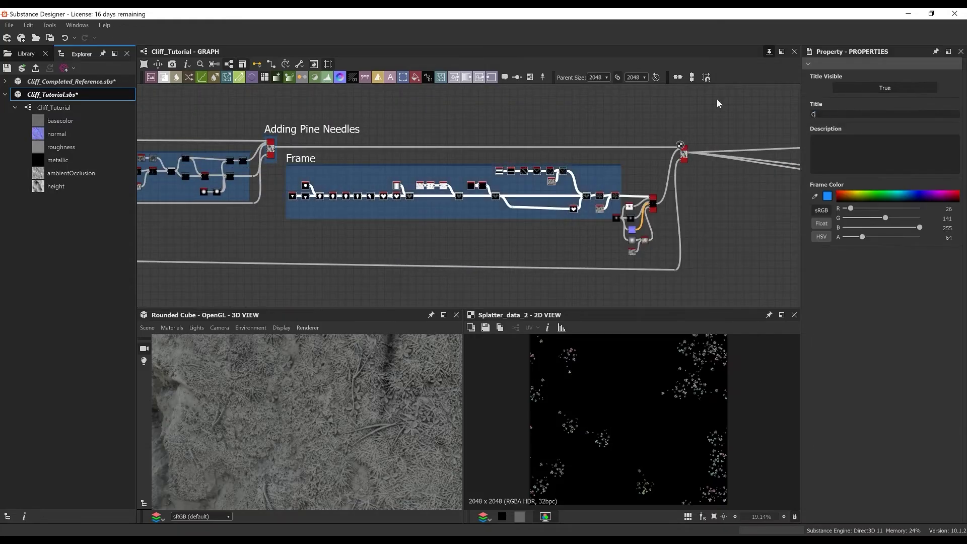
pyautogui.press('Return')
# Rearrange the clover cluster's Shape Splatter and its input nodes so they sit outside the Clover frame.
pyautogui.scroll(3, 725, 237)
pyautogui.moveTo(577, 275); pyautogui.dragTo(528, 177)
pyautogui.hotkey('ctrl', 'z')
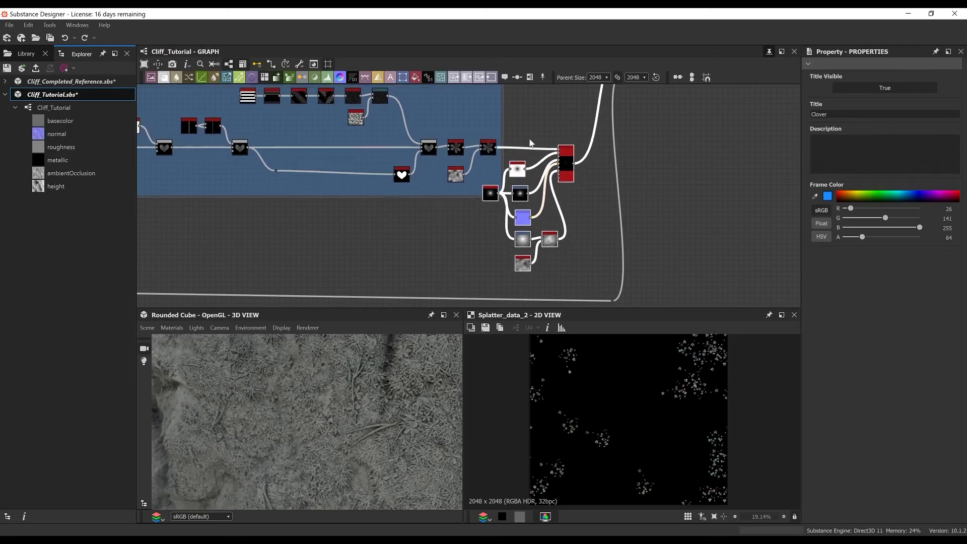
pyautogui.scroll(-1, 519, 176)
pyautogui.moveTo(496, 213); pyautogui.dragTo(510, 188, button='middle')
pyautogui.scroll(1, 510, 187)
pyautogui.moveTo(569, 242); pyautogui.dragTo(543, 137)
pyautogui.moveTo(584, 127); pyautogui.dragTo(597, 127)
pyautogui.moveTo(493, 139); pyautogui.dragTo(573, 244)
pyautogui.moveTo(575, 206); pyautogui.dragTo(580, 220)
pyautogui.moveTo(596, 132); pyautogui.dragTo(607, 131)
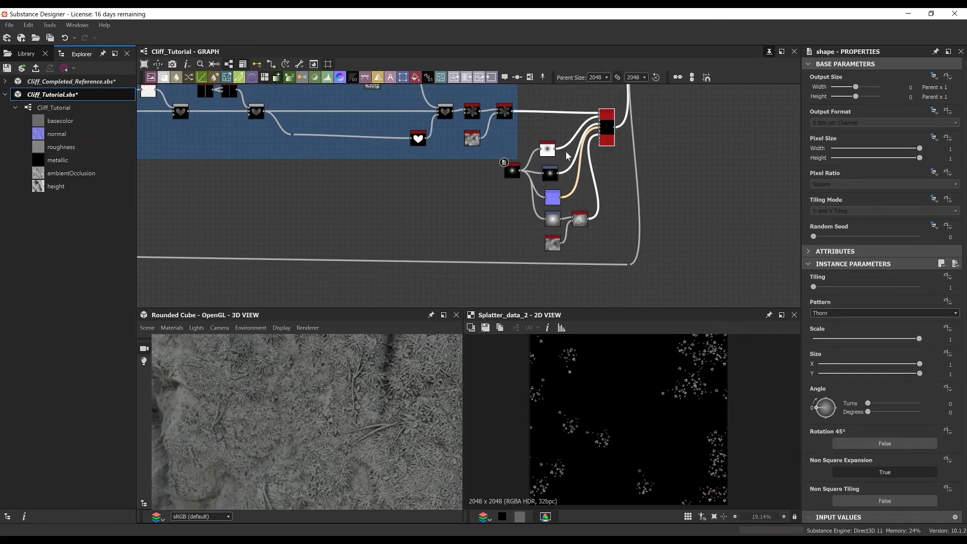
pyautogui.scroll(-4, 517, 140)
pyautogui.moveTo(383, 121); pyautogui.dragTo(509, 167, button='middle')
pyautogui.moveTo(328, 134); pyautogui.dragTo(322, 133)
pyautogui.scroll(2, 658, 189)
pyautogui.moveTo(658, 189); pyautogui.dragTo(528, 163, button='middle')
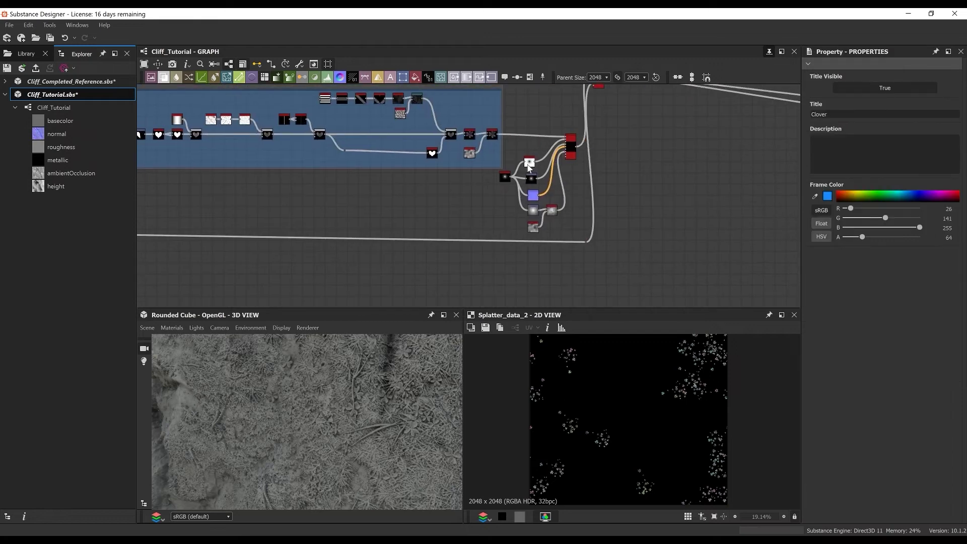
# Space out the clover cluster splatter and enclose its input nodes in a frame titled Inputs.
pyautogui.moveTo(578, 145); pyautogui.dragTo(594, 142)
pyautogui.moveTo(501, 151); pyautogui.dragTo(526, 146)
pyautogui.rightClick(570, 221)
pyautogui.click(599, 252)
pyautogui.doubleClick(819, 115)
pyautogui.write('Inputs')
pyautogui.press('Return')
# Frame the final Shape Splatter that scatters the clover clusters and title the frame Adding Clovers.
pyautogui.moveTo(691, 90); pyautogui.dragTo(633, 160, button='middle')
pyautogui.moveTo(546, 149); pyautogui.dragTo(571, 150)
pyautogui.rightClick(579, 115)
pyautogui.click(610, 134)
pyautogui.write('Adding')
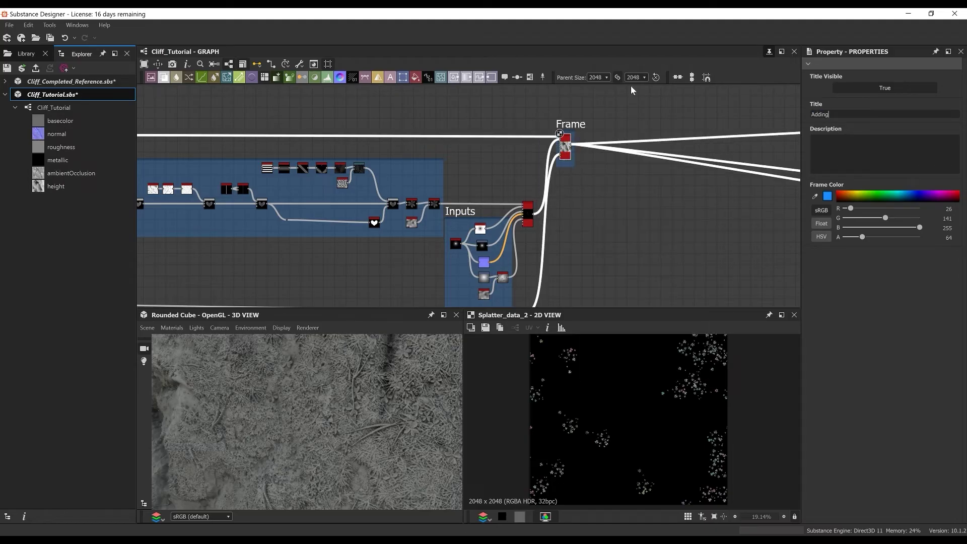
pyautogui.write(' Clovers')
pyautogui.press('Return')
pyautogui.scroll(-5, 391, 174)
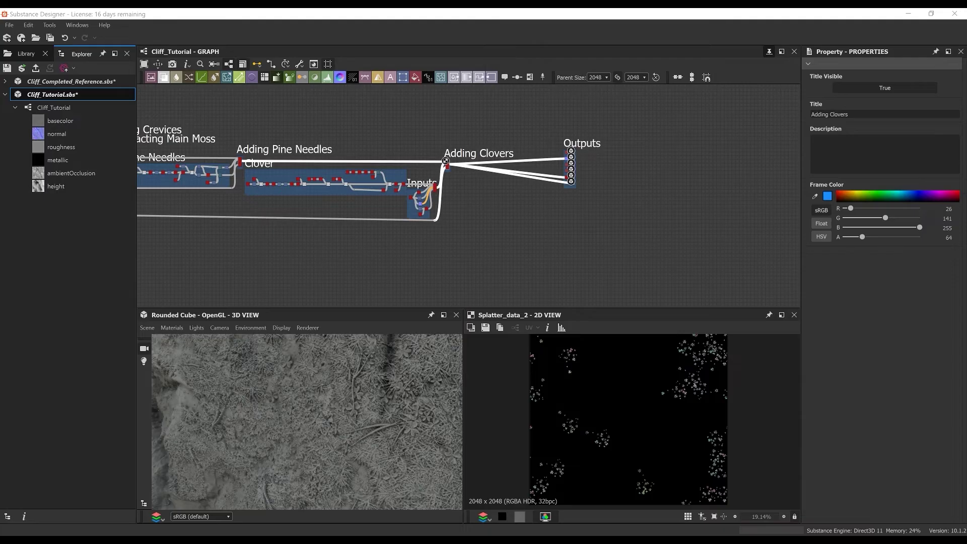
# Add an Ambient Occlusion (HBAO) node fed by the height output of the Adding Clovers Shape Splatter.
pyautogui.scroll(1, 454, 202)
pyautogui.moveTo(479, 303); pyautogui.dragTo(339, 383, button='middle')
pyautogui.click(533, 206)
pyautogui.scroll(4, 452, 233)
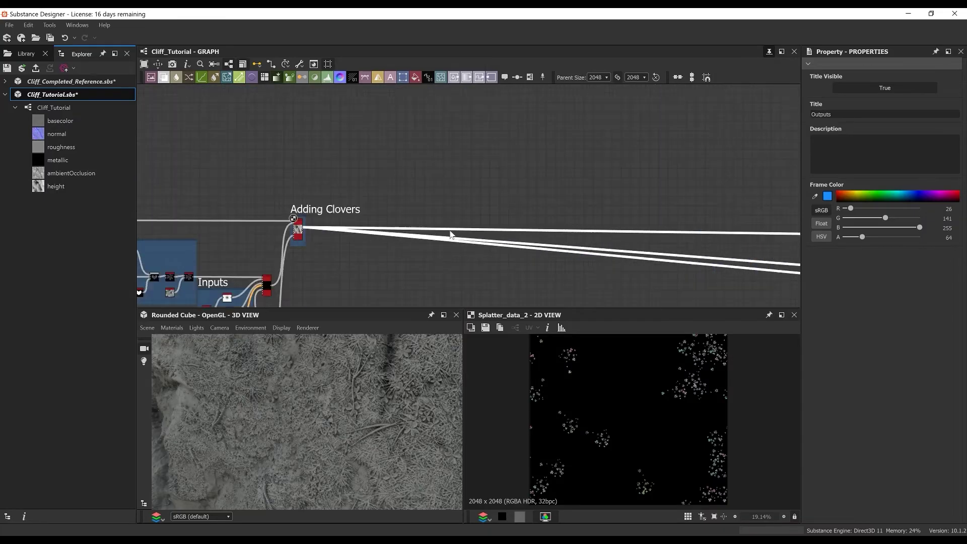
pyautogui.moveTo(452, 235); pyautogui.dragTo(600, 242, button='middle')
pyautogui.scroll(8, 466, 216)
pyautogui.moveTo(470, 219); pyautogui.dragTo(472, 71, button='middle')
pyautogui.scroll(-2, 402, 144)
pyautogui.moveTo(402, 145); pyautogui.dragTo(334, 158, button='middle')
pyautogui.press('space')
pyautogui.write('hbao')
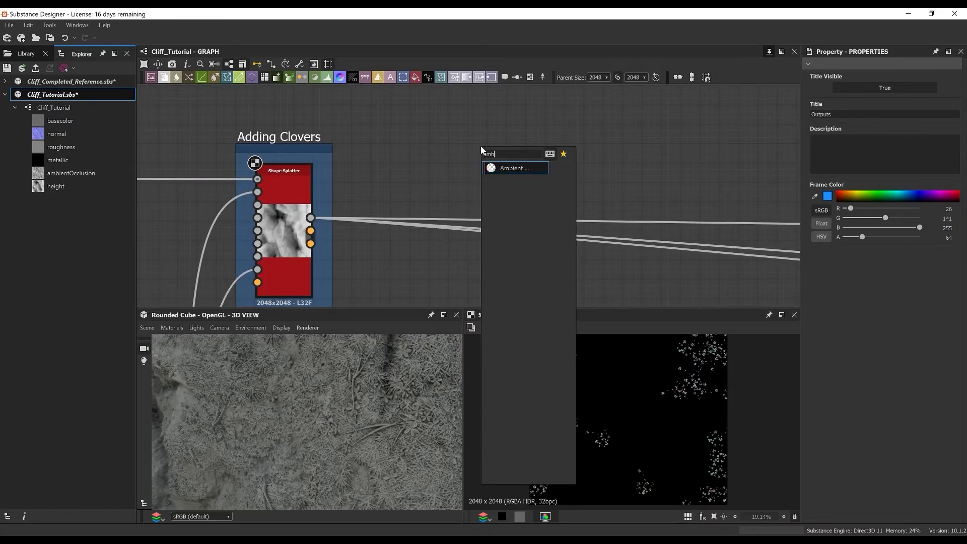
pyautogui.press('Return')
pyautogui.moveTo(310, 217); pyautogui.dragTo(451, 153)
pyautogui.moveTo(483, 163); pyautogui.dragTo(485, 182)
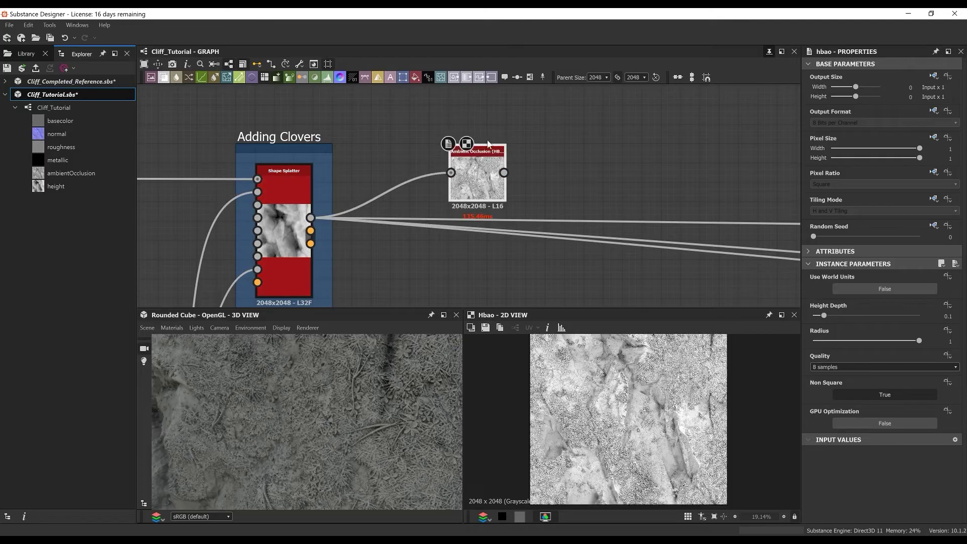
pyautogui.moveTo(490, 145); pyautogui.dragTo(489, 164)
# Add a Blend node with the splatter height as foreground, the ambient occlusion as background and opacity 0.13.
pyautogui.moveTo(562, 132); pyautogui.dragTo(554, 151, button='middle')
pyautogui.press('space')
pyautogui.write('blend')
pyautogui.press('Return')
pyautogui.moveTo(304, 237); pyautogui.dragTo(523, 142)
pyautogui.moveTo(497, 211); pyautogui.dragTo(523, 154)
pyautogui.moveTo(548, 155); pyautogui.dragTo(586, 162)
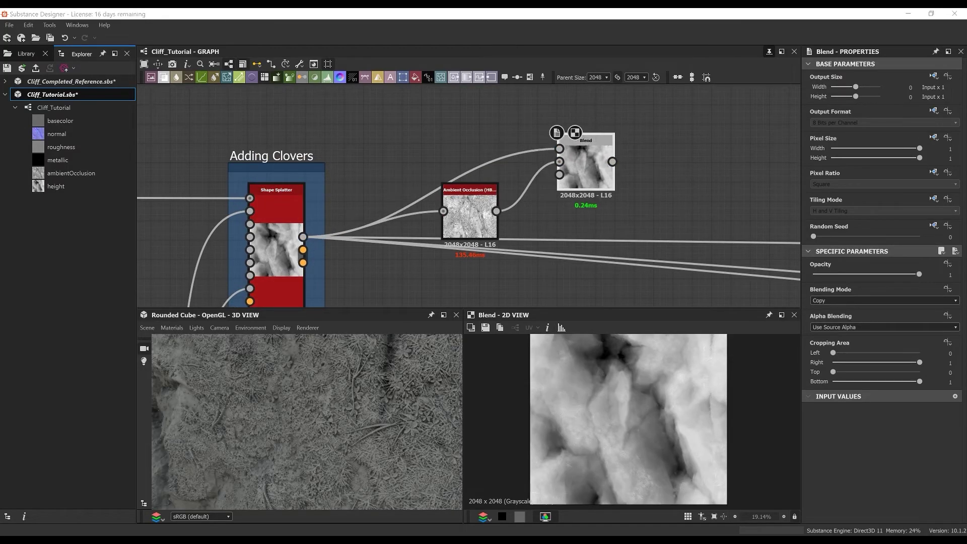
pyautogui.moveTo(470, 211); pyautogui.dragTo(489, 229)
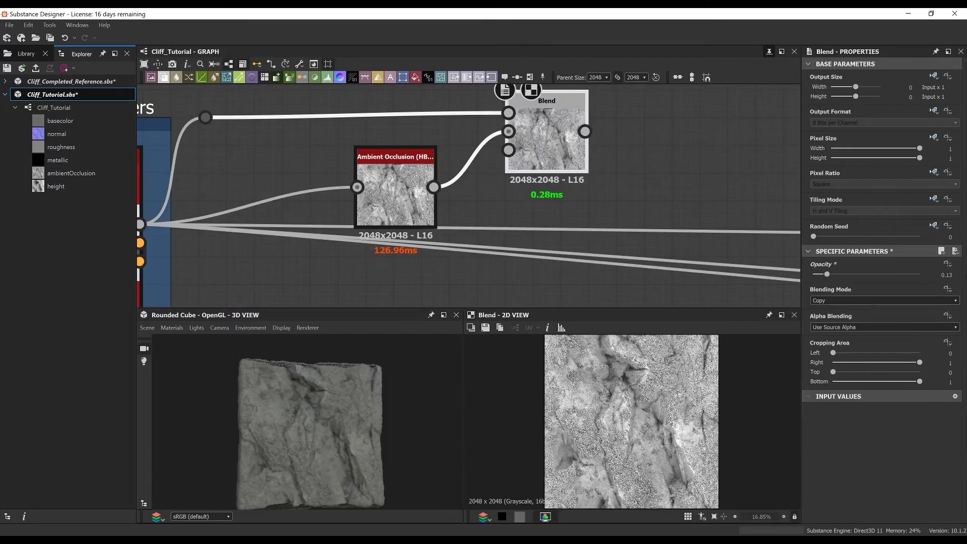
# Add a Fractal Sum Base node above the Blend with Global Opacity 0.68 and Max Level 10.
pyautogui.scroll(-3, 456, 158)
pyautogui.moveTo(434, 169); pyautogui.dragTo(352, 250, button='middle')
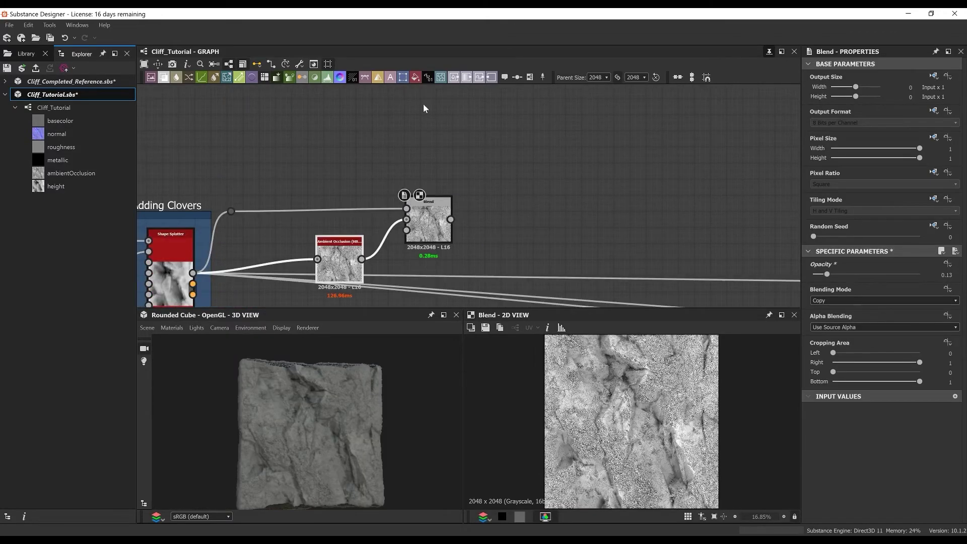
pyautogui.click(427, 115)
pyautogui.press('space')
pyautogui.write('frac')
pyautogui.click(474, 190)
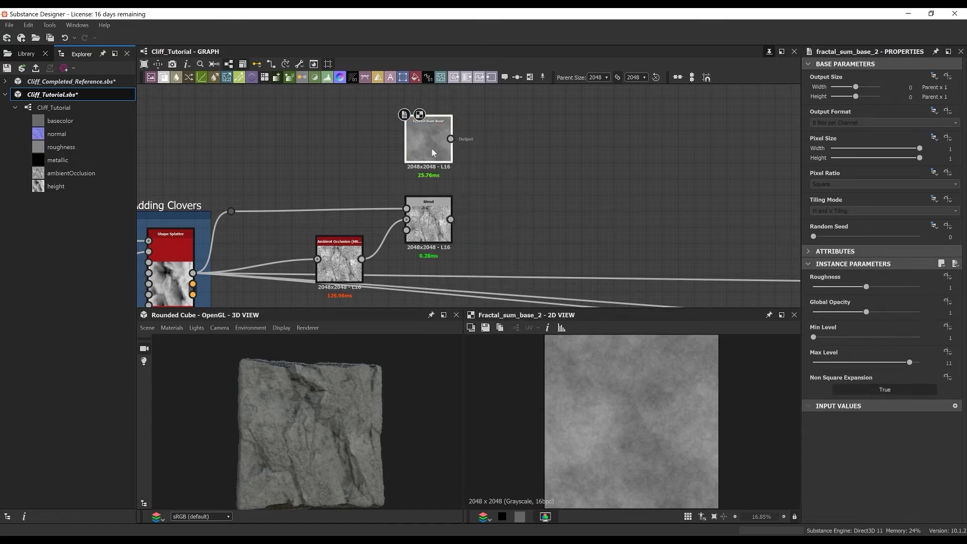
pyautogui.scroll(3, 432, 149)
pyautogui.write('0.68')
pyautogui.press('Return')
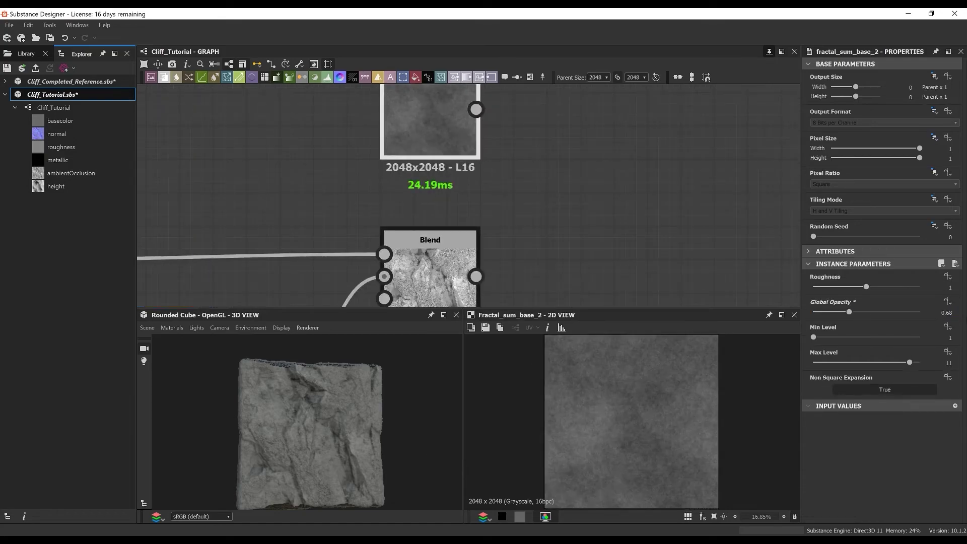
pyautogui.write('0')
pyautogui.press('Return')
# Add a second Blend with the fractal noise as foreground over the ambient occlusion blend, and set its opacity to 0.4.
pyautogui.press('space')
pyautogui.write('blend')
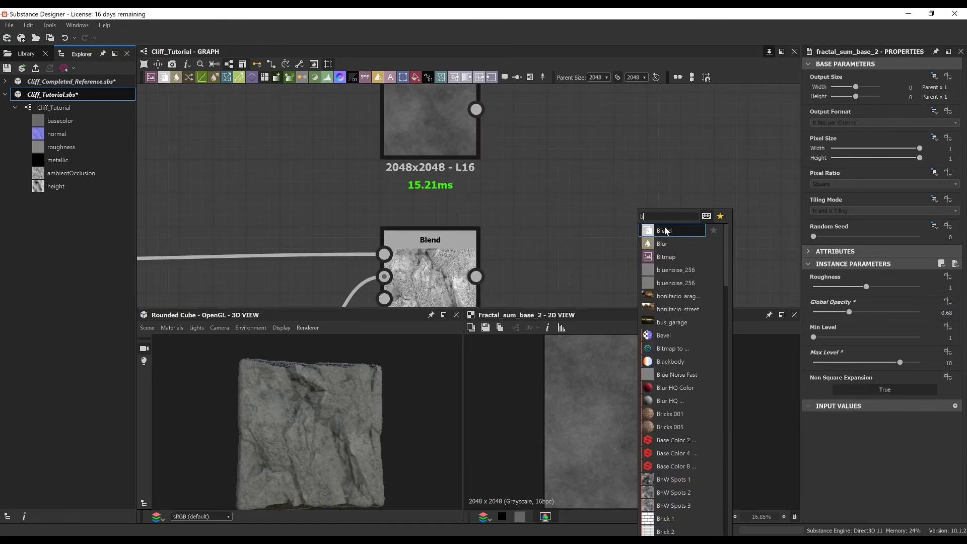
pyautogui.press('Return')
pyautogui.moveTo(636, 236); pyautogui.dragTo(530, 192, button='middle')
pyautogui.moveTo(530, 191); pyautogui.dragTo(557, 233)
pyautogui.moveTo(401, 220); pyautogui.dragTo(531, 207)
pyautogui.moveTo(530, 207); pyautogui.dragTo(521, 231, button='middle')
pyautogui.moveTo(391, 104); pyautogui.dragTo(519, 212)
pyautogui.moveTo(559, 225); pyautogui.dragTo(559, 238)
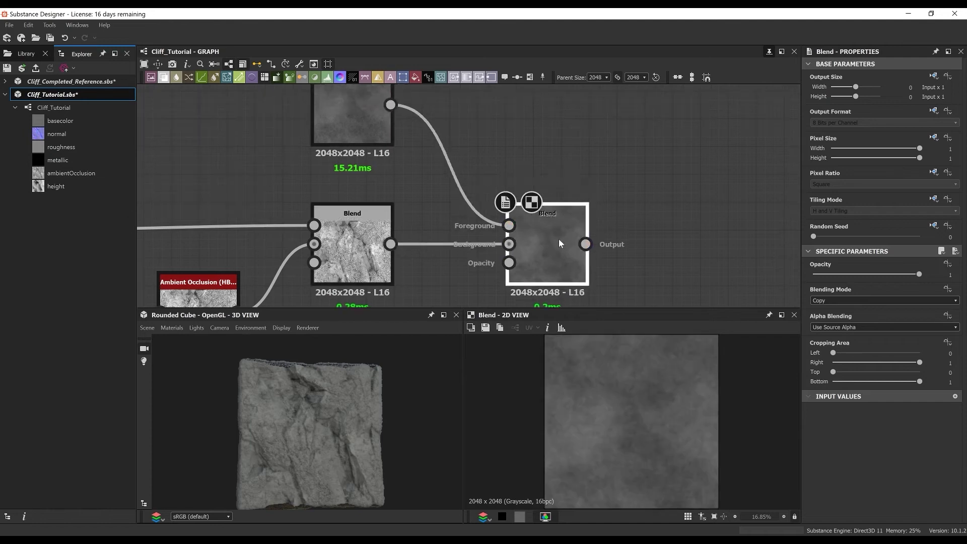
pyautogui.scroll(-1, 559, 239)
pyautogui.moveTo(558, 239); pyautogui.dragTo(511, 181, button='middle')
pyautogui.write('.4')
pyautogui.press('Return')
# Add a Gradient Map after the second Blend and give it a picked grey-brown rock gradient.
pyautogui.moveTo(655, 150); pyautogui.dragTo(472, 130, button='middle')
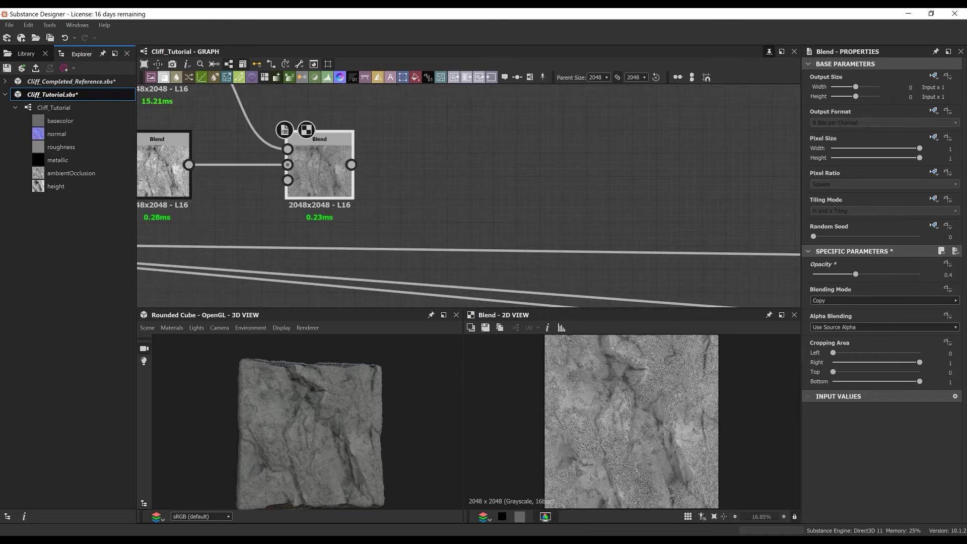
pyautogui.press('space')
pyautogui.write('grd')
pyautogui.click(488, 152)
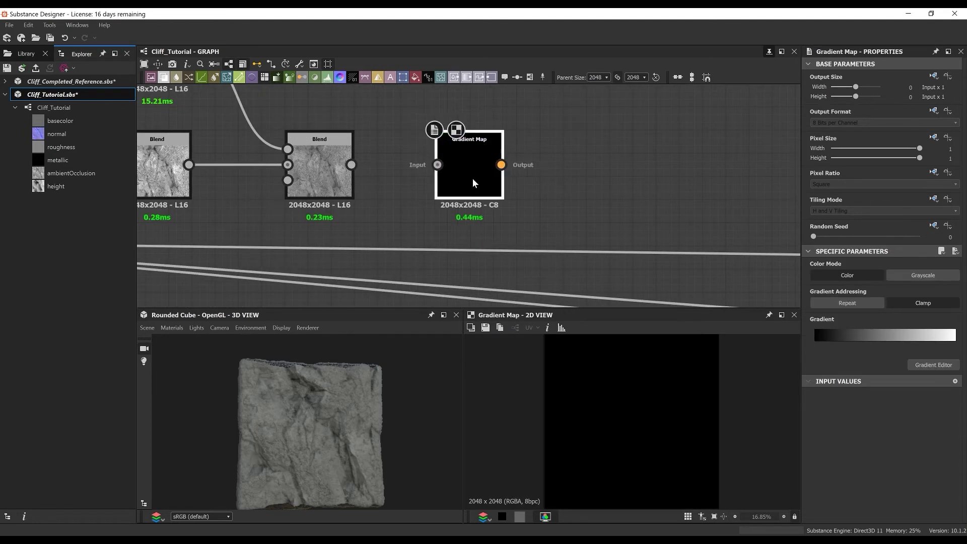
pyautogui.scroll(2, 473, 179)
pyautogui.moveTo(506, 173); pyautogui.dragTo(472, 172)
pyautogui.click(934, 365)
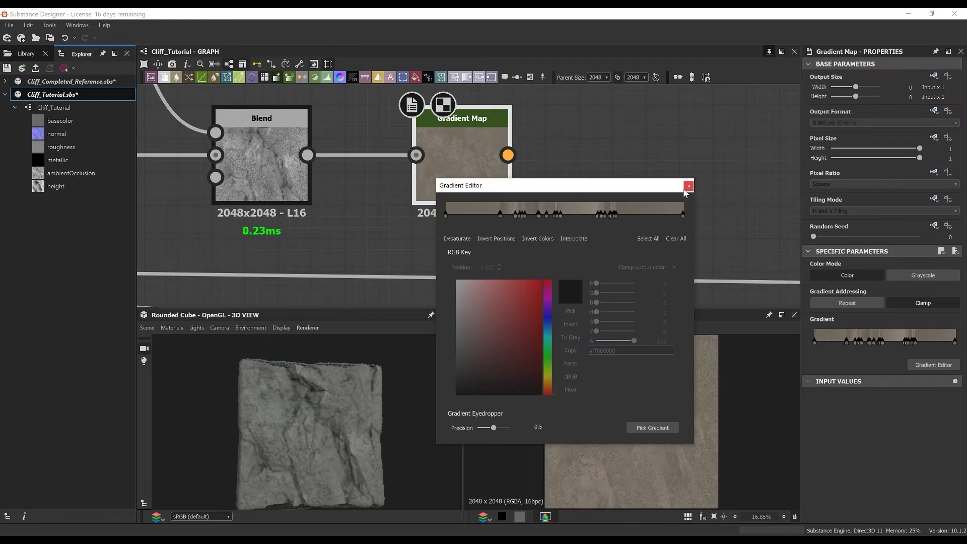
pyautogui.click(689, 186)
pyautogui.moveTo(473, 165); pyautogui.dragTo(440, 164)
# Add an HSL node after the Gradient Map with Saturation 0.48 and link it to the base color output branch.
pyautogui.press('h')
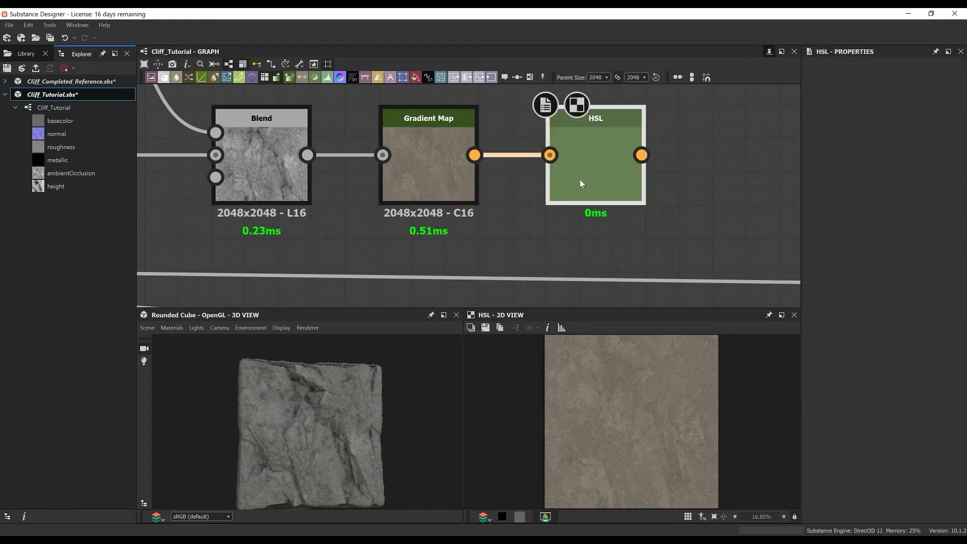
pyautogui.moveTo(579, 180); pyautogui.dragTo(489, 182, button='middle')
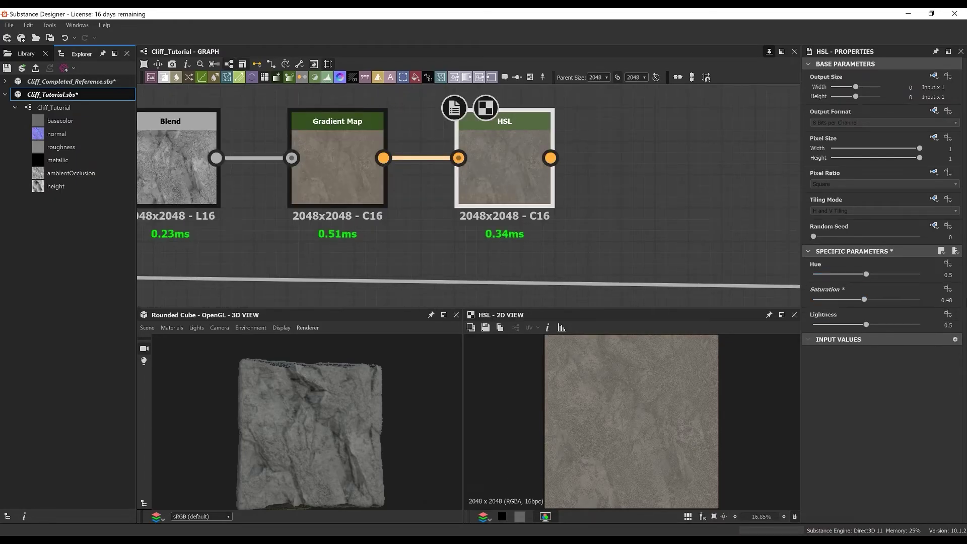
pyautogui.moveTo(550, 158); pyautogui.dragTo(331, 169)
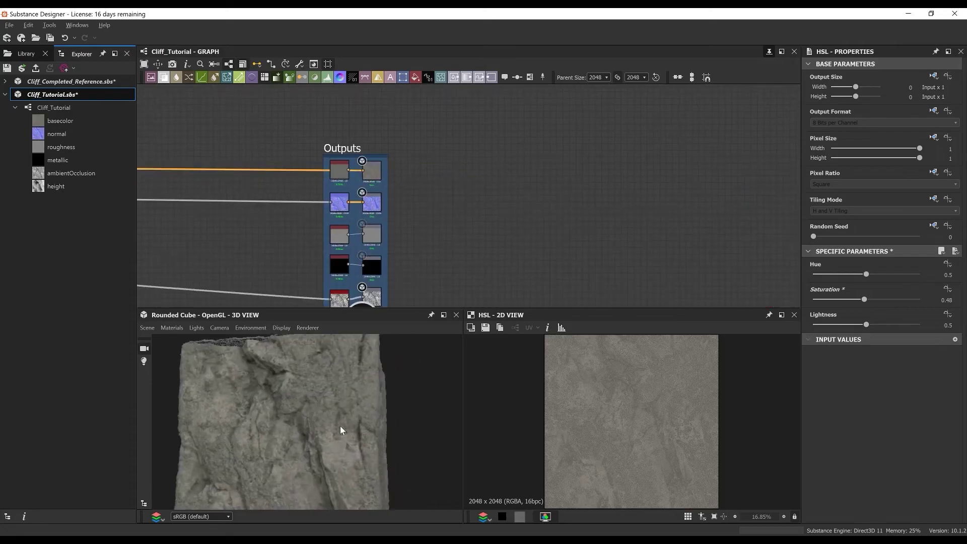
pyautogui.scroll(5, 348, 427)
pyautogui.moveTo(354, 422); pyautogui.dragTo(353, 398)
# Frame the ambient occlusion, fractal, blend, gradient and HSL nodes, and title the frame Inital Color Block in.
pyautogui.scroll(-5, 394, 108)
pyautogui.moveTo(282, 132); pyautogui.dragTo(731, 166, button='middle')
pyautogui.scroll(4, 384, 159)
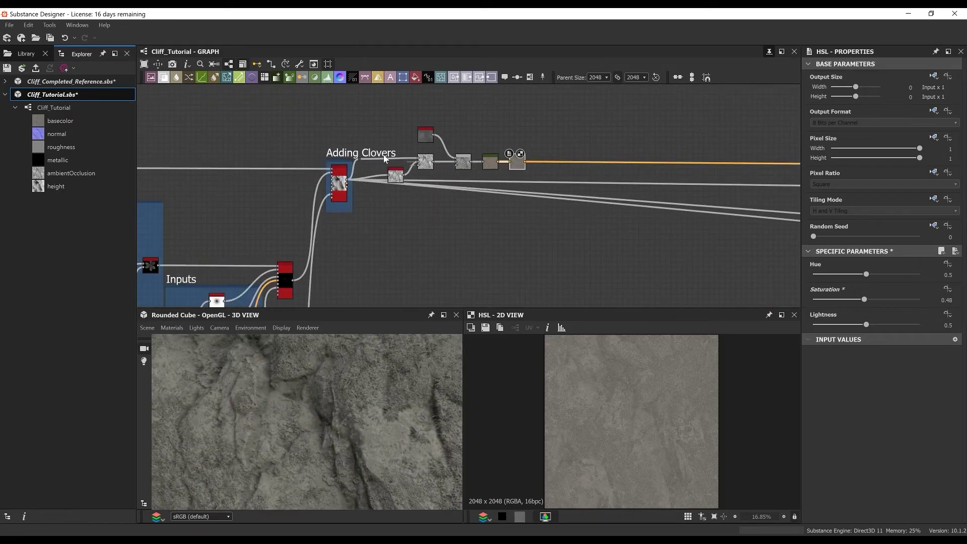
pyautogui.scroll(4, 384, 160)
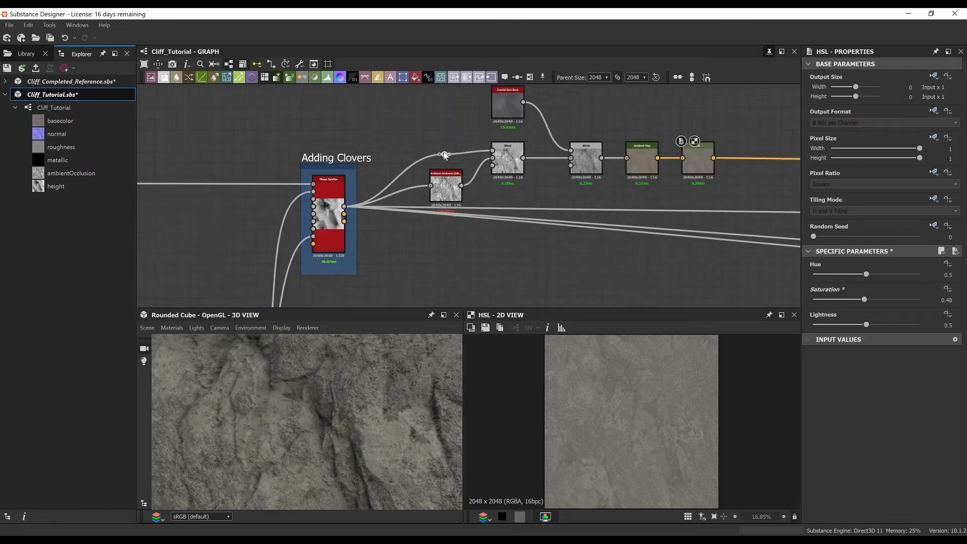
pyautogui.scroll(-3, 444, 153)
pyautogui.moveTo(422, 118); pyautogui.dragTo(615, 188)
pyautogui.moveTo(609, 158); pyautogui.dragTo(606, 144)
pyautogui.rightClick(617, 97)
pyautogui.click(640, 126)
pyautogui.moveTo(643, 146); pyautogui.dragTo(590, 174, button='middle')
pyautogui.moveTo(828, 114); pyautogui.dragTo(814, 115)
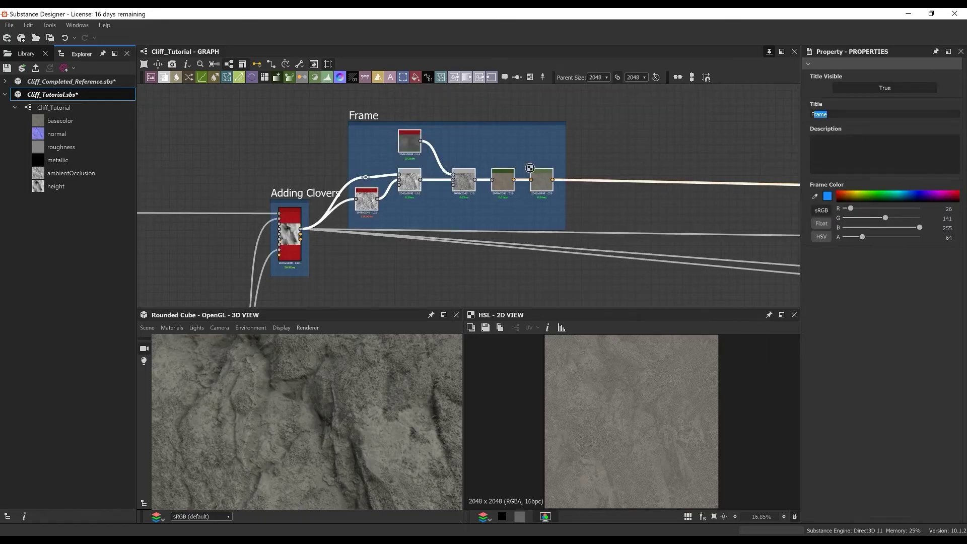
pyautogui.write('ock in')
pyautogui.press('Return')
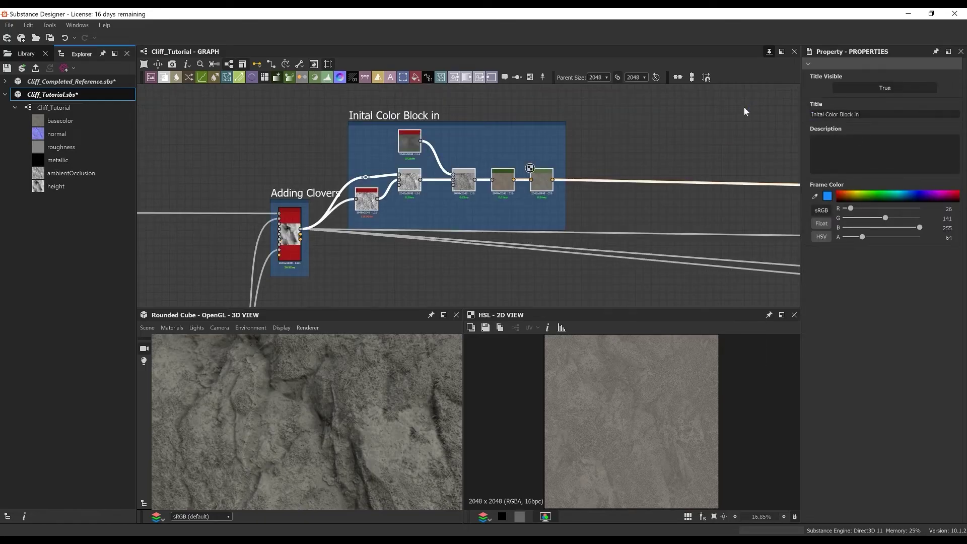
# Branch a second HSL node off the color block-in's HSL output and set its Lightness to 0.53.
pyautogui.scroll(3, 449, 169)
pyautogui.press('space')
pyautogui.write('hsl')
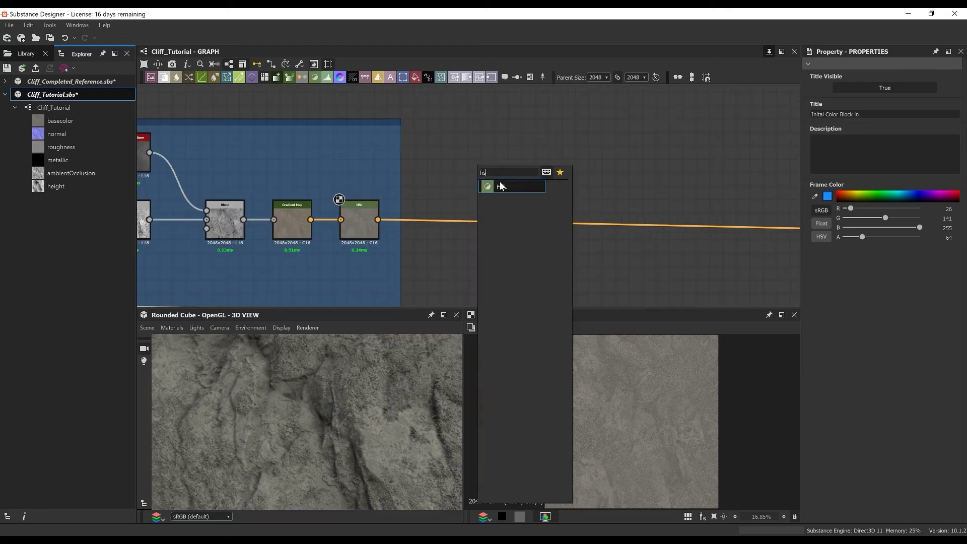
pyautogui.press('Return')
pyautogui.doubleClick(477, 167)
pyautogui.moveTo(378, 220); pyautogui.dragTo(456, 166)
pyautogui.moveTo(478, 174); pyautogui.dragTo(518, 147)
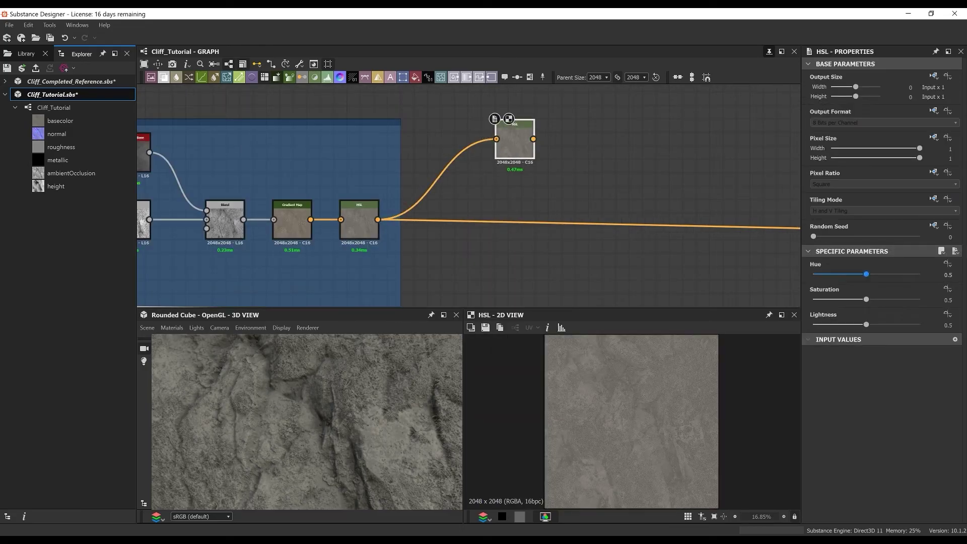
pyautogui.write('3')
pyautogui.press('Return')
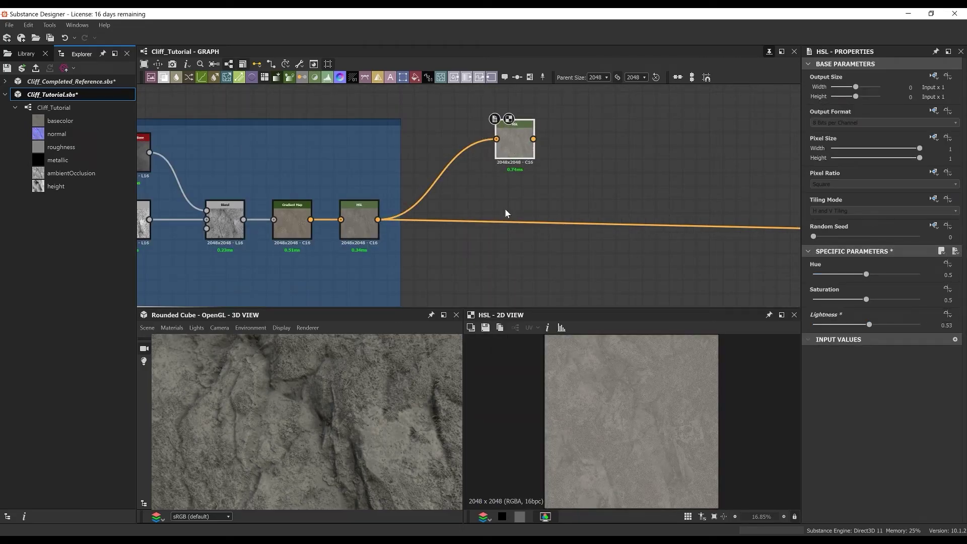
pyautogui.click(353, 221)
pyautogui.press('space')
pyautogui.write('lev')
pyautogui.press('Return')
pyautogui.hotkey('ctrl', 'z')
# Add a Levels node after the block-in HSL and raise its input black point to darken the color.
pyautogui.press('space')
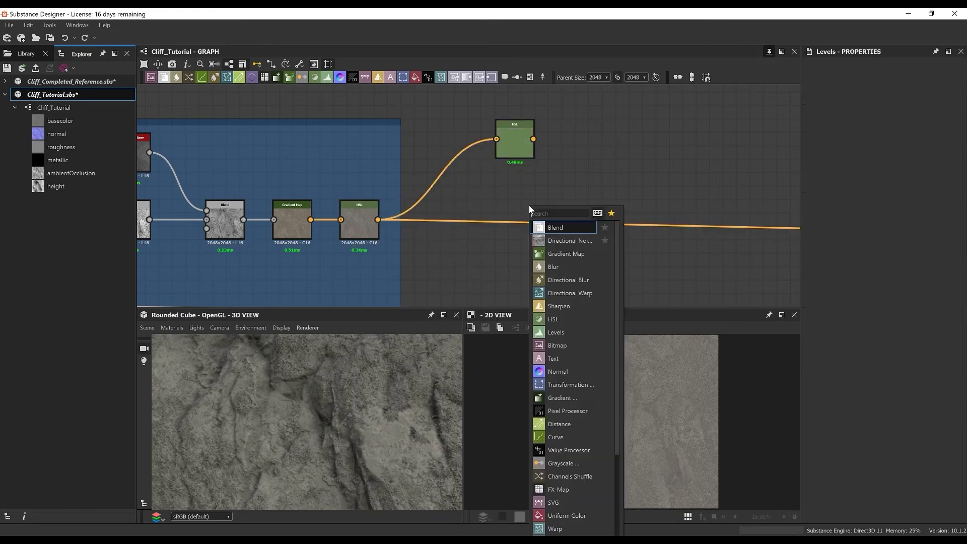
pyautogui.write('lev')
pyautogui.press('Return')
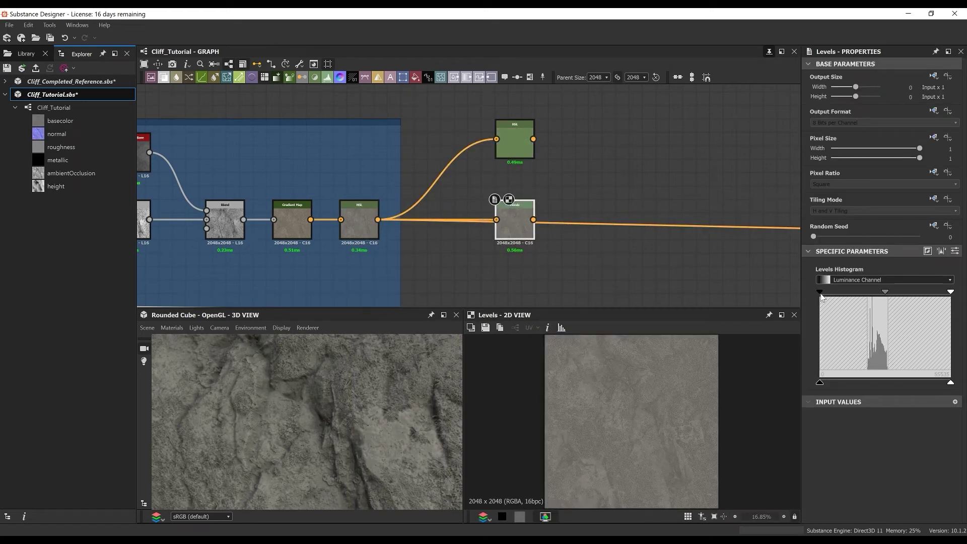
pyautogui.moveTo(821, 293); pyautogui.dragTo(846, 294)
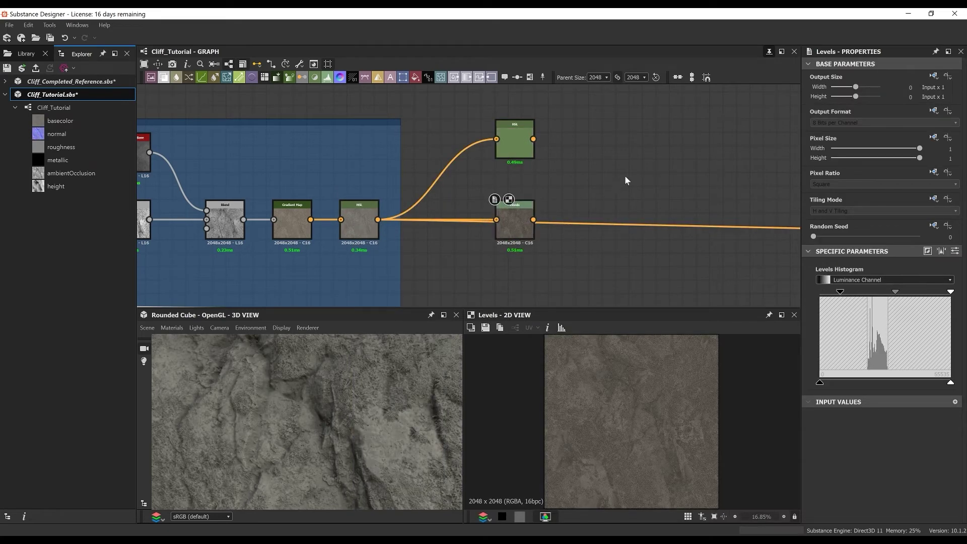
# Add a Blend node with the lightened HSL as foreground and the darkened Levels as background.
pyautogui.press('space')
pyautogui.write('bl')
pyautogui.press('Return')
pyautogui.moveTo(605, 170); pyautogui.dragTo(534, 139)
pyautogui.moveTo(604, 179); pyautogui.dragTo(534, 220)
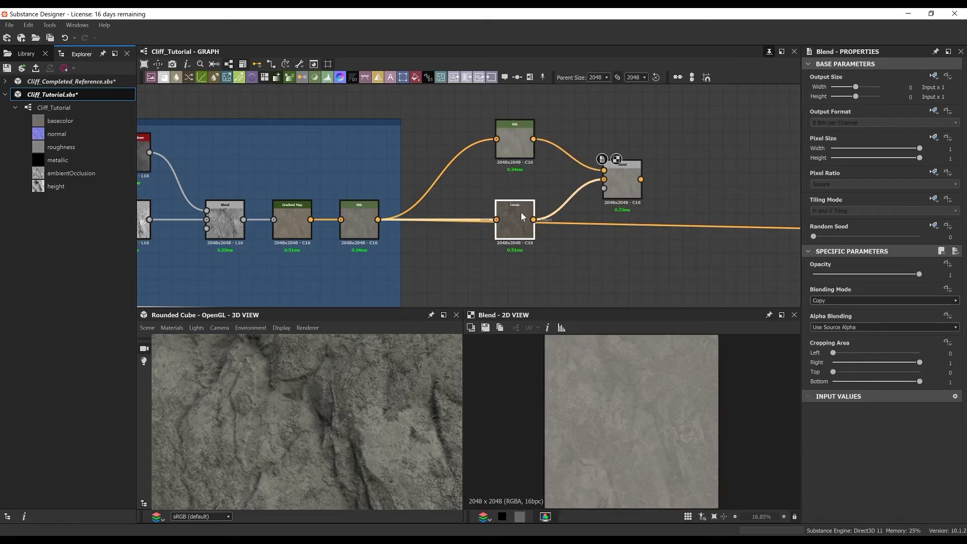
pyautogui.click(521, 213)
pyautogui.scroll(-3, 555, 178)
pyautogui.scroll(-5, 362, 417)
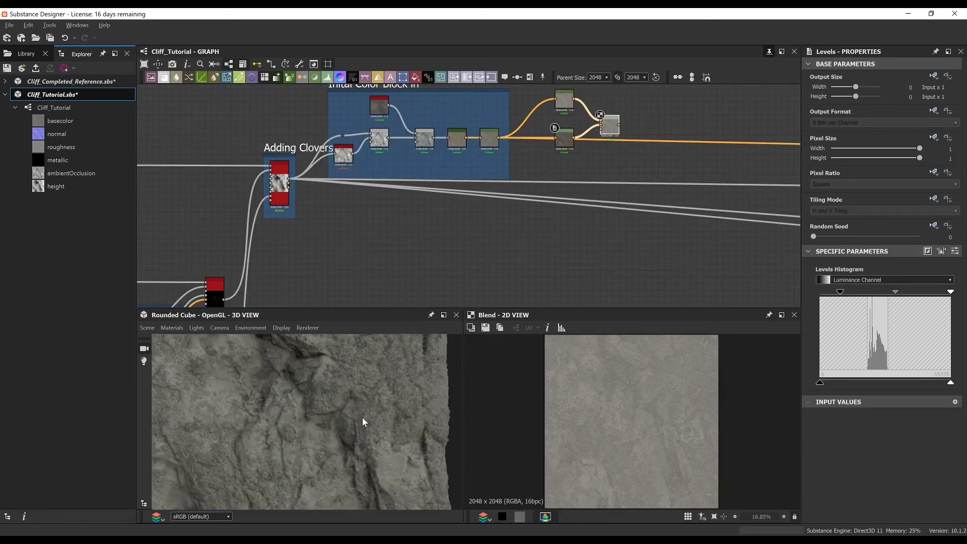
pyautogui.scroll(2, 510, 230)
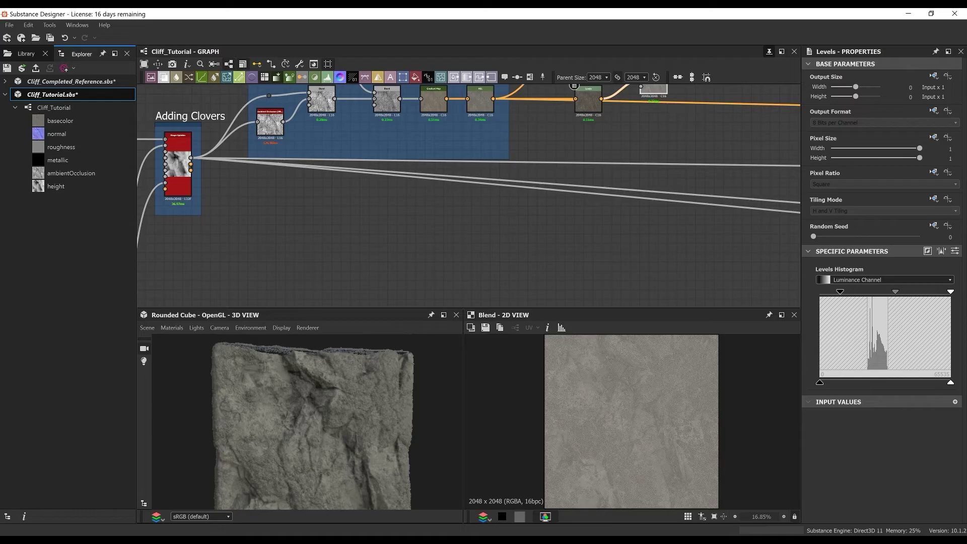
# Paste the Get Slope node below the color block-in and add a Blend with its slope mask as foreground and the clover height as background.
pyautogui.moveTo(370, 202); pyautogui.dragTo(417, 187, button='middle')
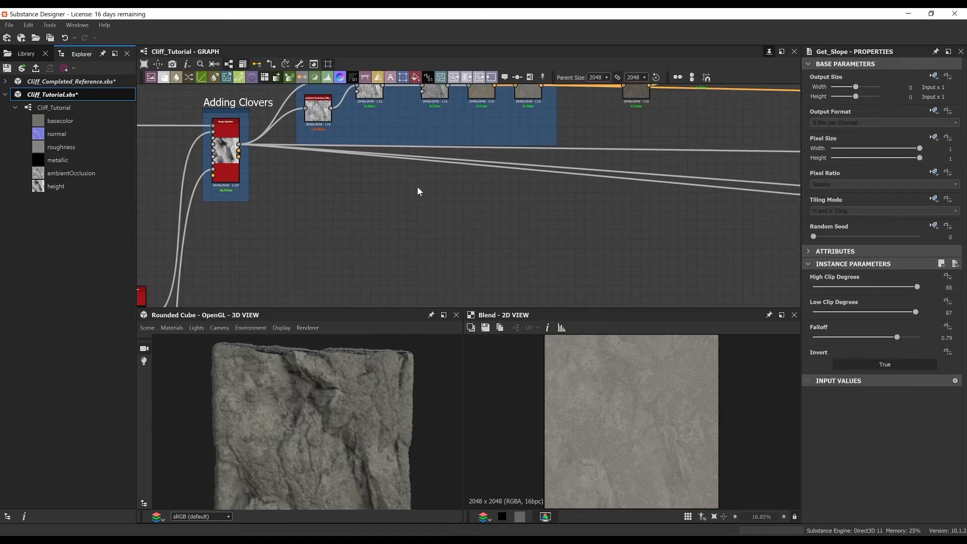
pyautogui.hotkey('ctrl', 'v')
pyautogui.scroll(4, 444, 202)
pyautogui.moveTo(499, 184); pyautogui.dragTo(492, 185)
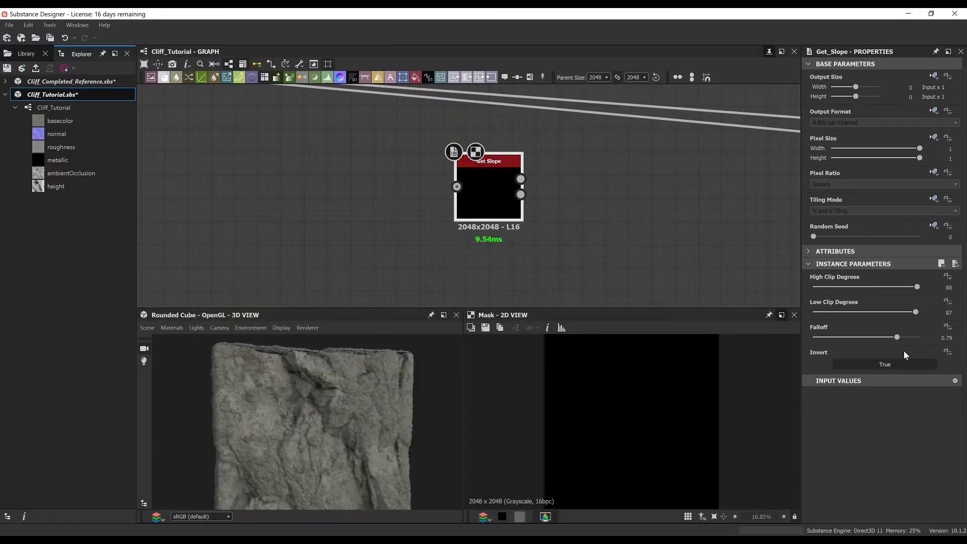
pyautogui.scroll(-4, 412, 173)
pyautogui.press('space')
pyautogui.press('Return')
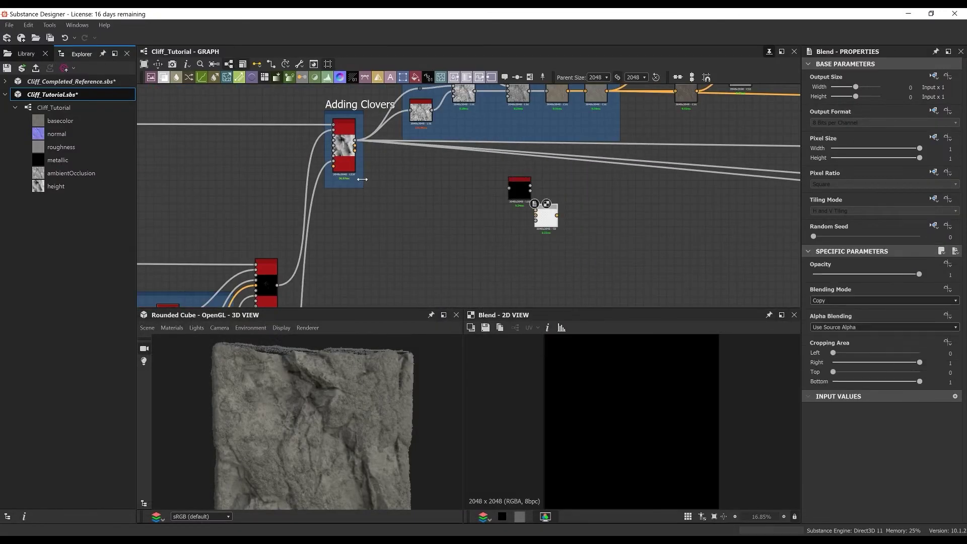
pyautogui.moveTo(355, 141); pyautogui.dragTo(587, 217)
pyautogui.scroll(3, 533, 207)
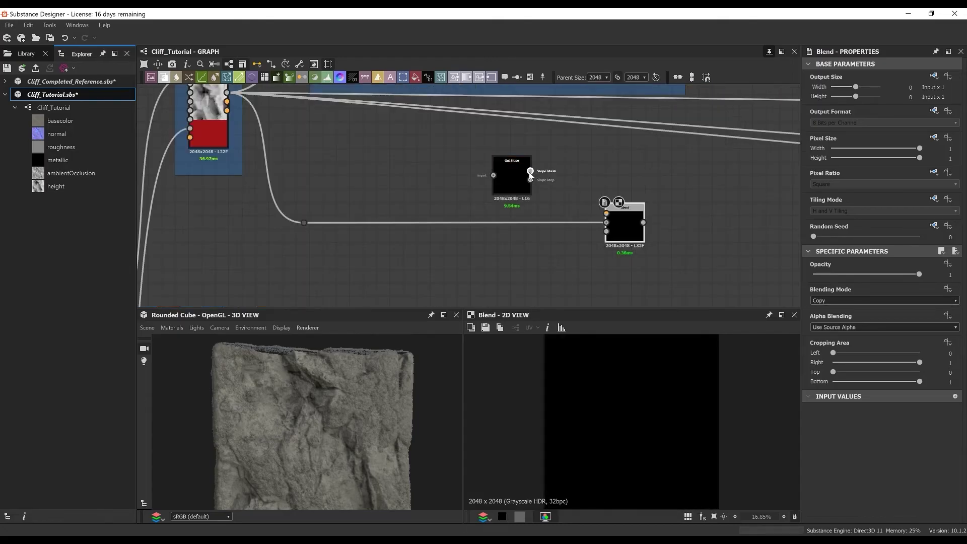
pyautogui.moveTo(531, 186); pyautogui.dragTo(577, 211)
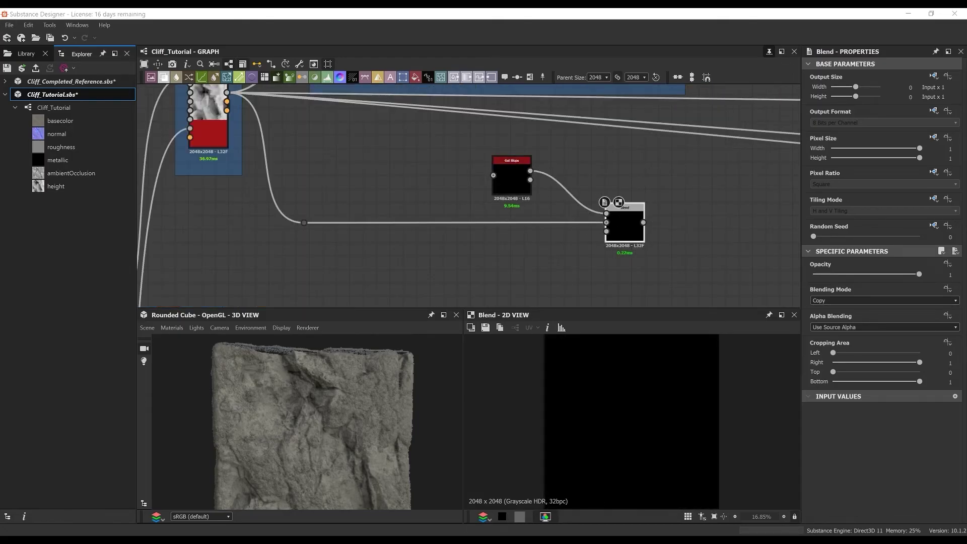
# Connect the height output just before the Surface Noise frame to the Get Slope input, routed through a dot node beneath the graph.
pyautogui.scroll(-8, 533, 218)
pyautogui.scroll(-3, 622, 146)
pyautogui.moveTo(282, 201); pyautogui.dragTo(470, 189, button='middle')
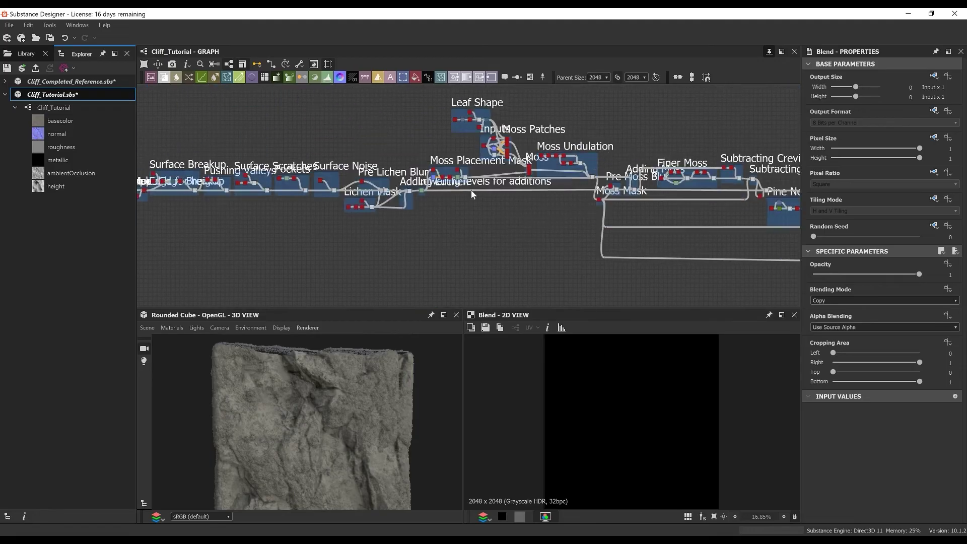
pyautogui.scroll(5, 316, 187)
pyautogui.moveTo(315, 188); pyautogui.dragTo(542, 227, button='middle')
pyautogui.click(582, 232)
pyautogui.scroll(-4, 579, 235)
pyautogui.moveTo(554, 287); pyautogui.dragTo(298, 224, button='middle')
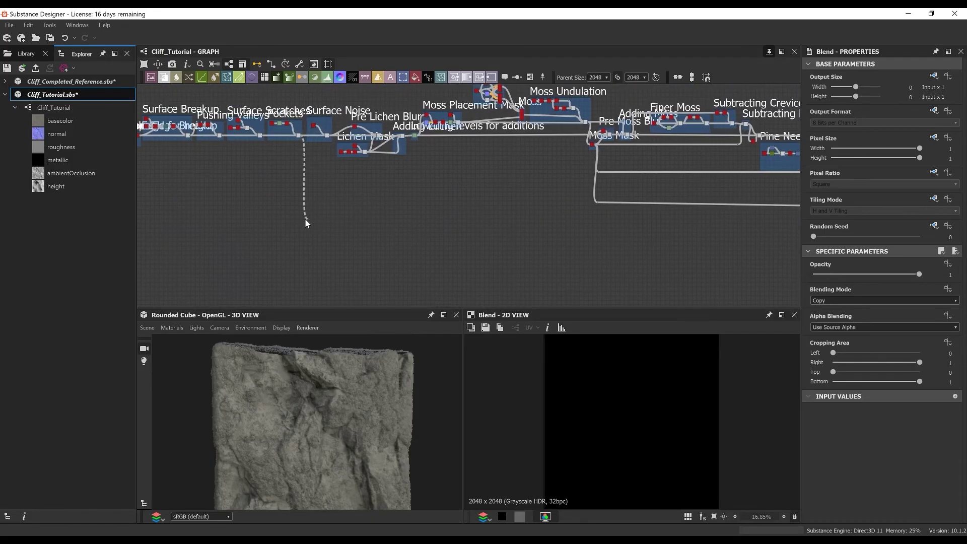
pyautogui.keyDown('alt'); pyautogui.click(304, 218); pyautogui.keyUp('alt')
pyautogui.moveTo(766, 222); pyautogui.dragTo(222, 216, button='middle')
pyautogui.moveTo(599, 217); pyautogui.dragTo(364, 222, button='middle')
pyautogui.scroll(10, 415, 151)
pyautogui.scroll(2, 322, 145)
pyautogui.click(305, 104)
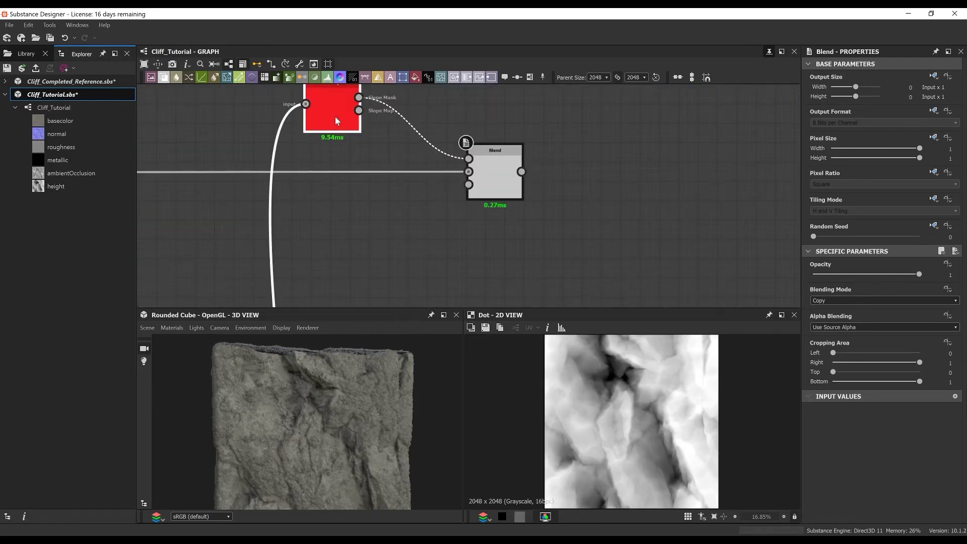
# Move the Get Slope node closer to its Blend and set that Blend's blending mode to Add (Linear Dodge).
pyautogui.doubleClick(335, 116)
pyautogui.moveTo(334, 117); pyautogui.dragTo(394, 126)
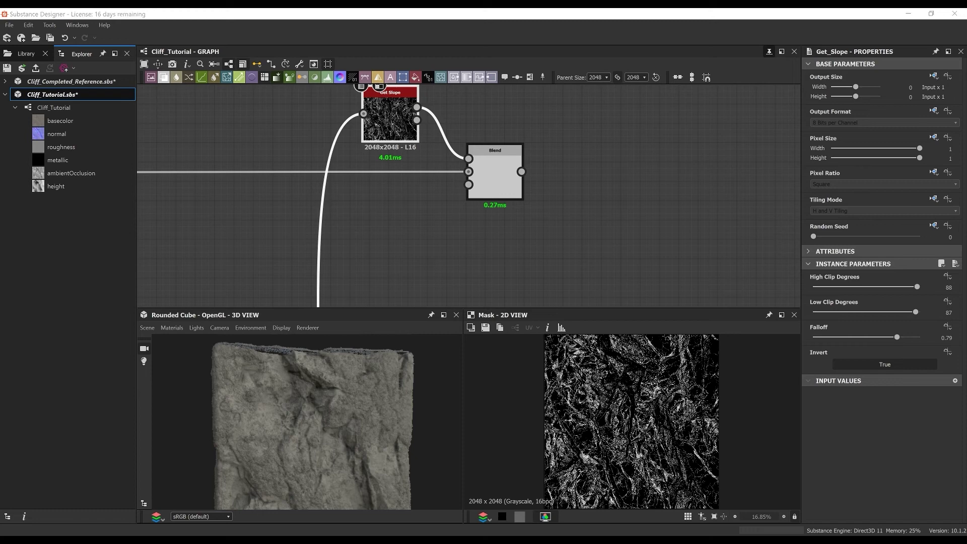
pyautogui.scroll(3, 469, 245)
pyautogui.moveTo(514, 116); pyautogui.dragTo(515, 178, button='middle')
pyautogui.scroll(-1, 515, 178)
pyautogui.doubleClick(515, 178)
pyautogui.click(860, 301)
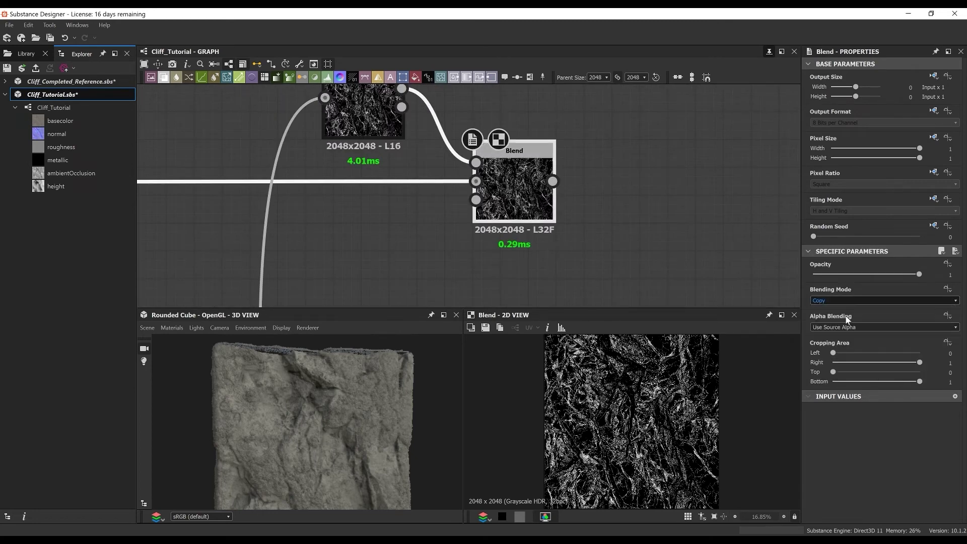
pyautogui.click(848, 320)
# Replace the slope Blend's background with the color block-in's grayscale Blend output through a dot node, and remove the old clover height routing.
pyautogui.scroll(-2, 573, 153)
pyautogui.moveTo(575, 131); pyautogui.dragTo(538, 180, button='middle')
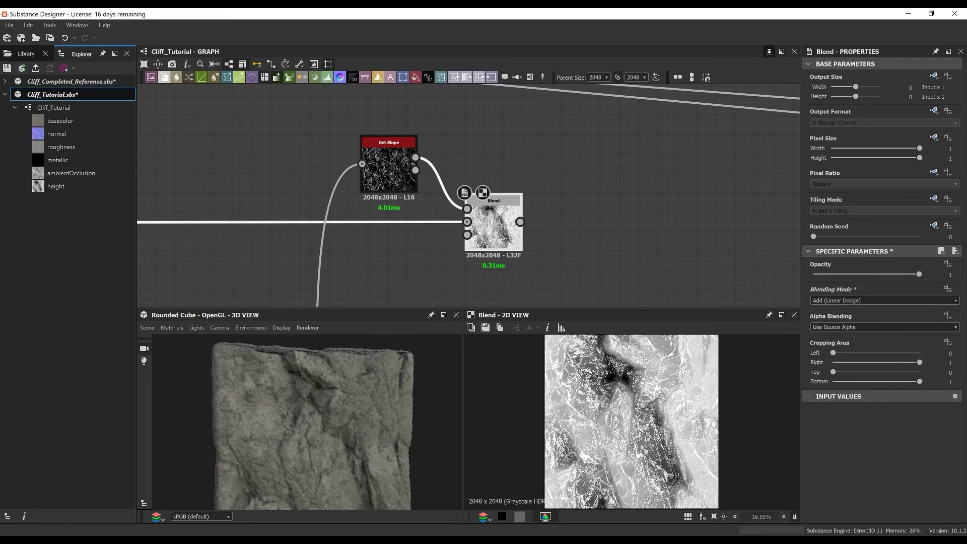
pyautogui.scroll(-3, 461, 167)
pyautogui.scroll(-3, 376, 140)
pyautogui.scroll(3, 408, 154)
pyautogui.moveTo(359, 122); pyautogui.dragTo(576, 175)
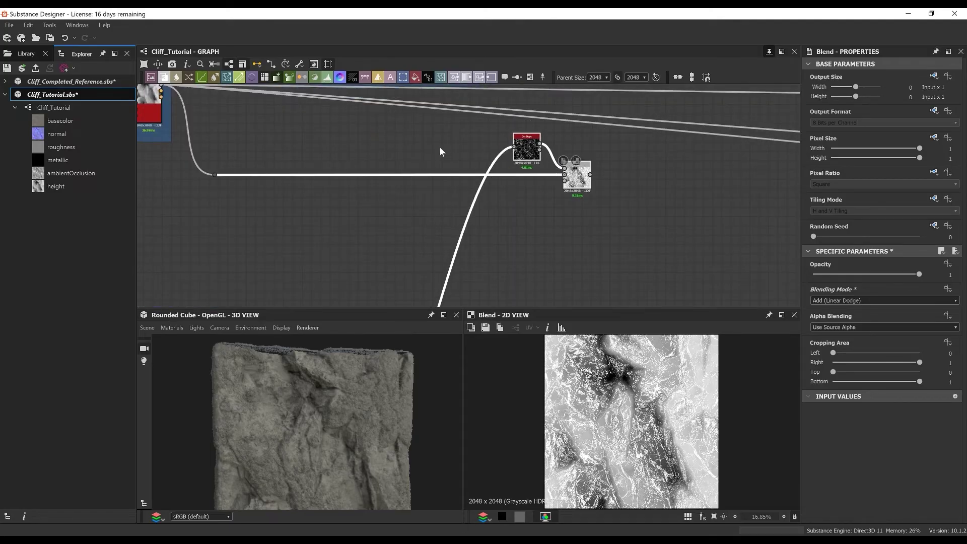
pyautogui.scroll(-3, 429, 157)
pyautogui.scroll(3, 388, 197)
pyautogui.moveTo(401, 219); pyautogui.dragTo(401, 219)
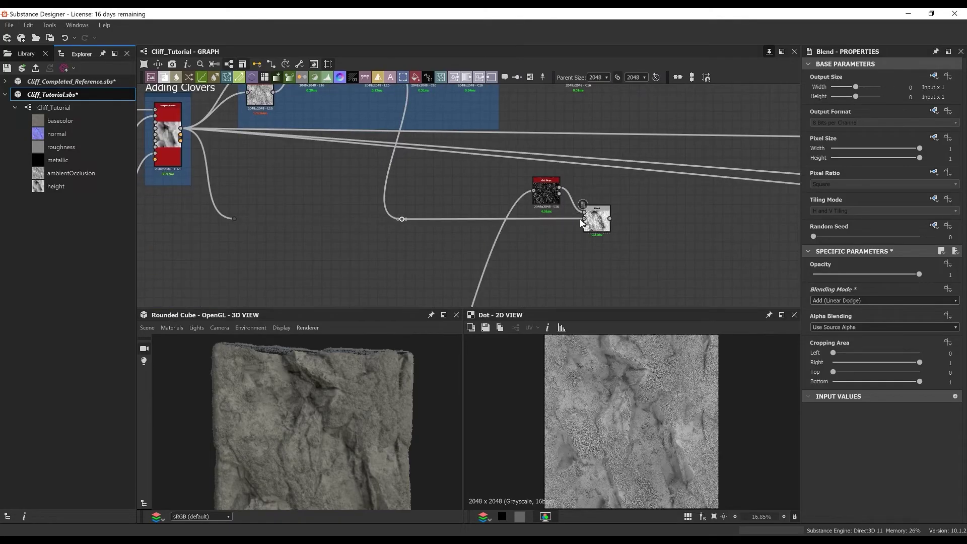
pyautogui.moveTo(223, 187); pyautogui.dragTo(256, 246)
pyautogui.doubleClick(594, 223)
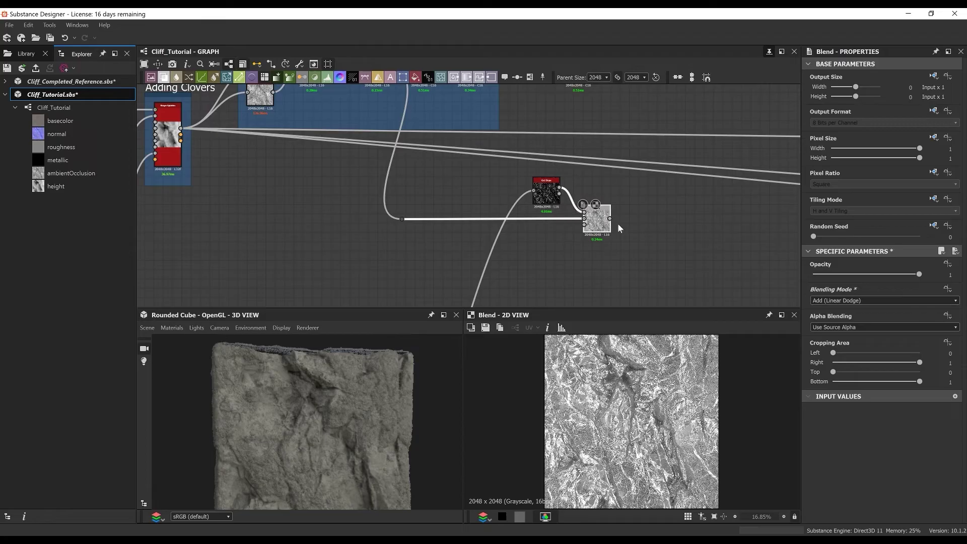
# Add a Histogram Scan after the slope Blend with Position 0.27 and Contrast 1.
pyautogui.moveTo(619, 228); pyautogui.dragTo(505, 260, button='middle')
pyautogui.press('space')
pyautogui.write('hist')
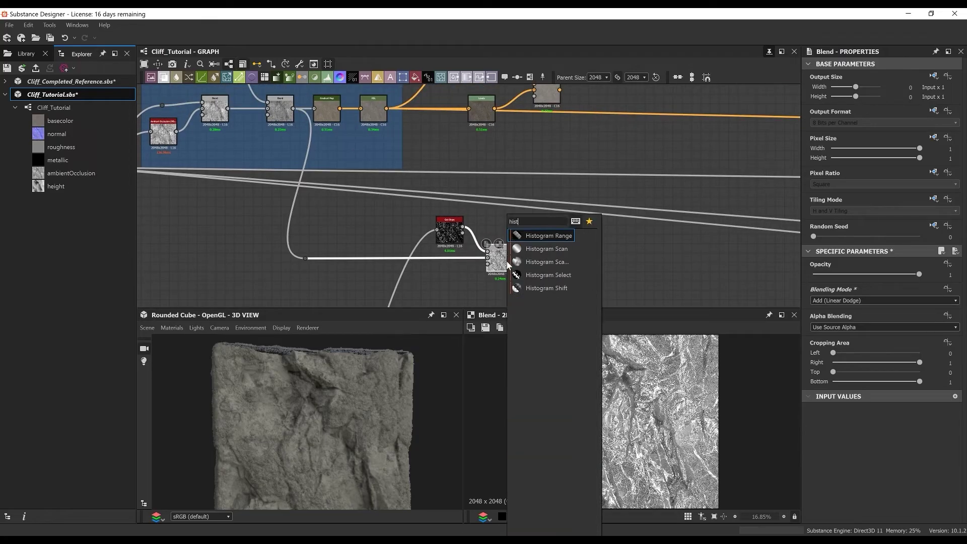
pyautogui.click(564, 252)
pyautogui.click(950, 287)
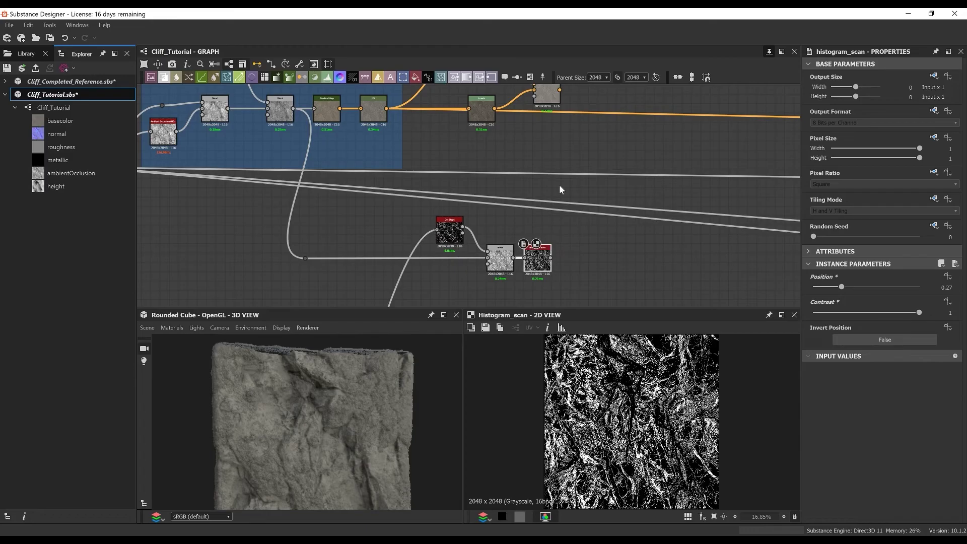
# Use the Histogram Scan as the color Blend's opacity mask and move the base color link from the block-in HSL to this Blend.
pyautogui.moveTo(551, 260); pyautogui.dragTo(555, 173)
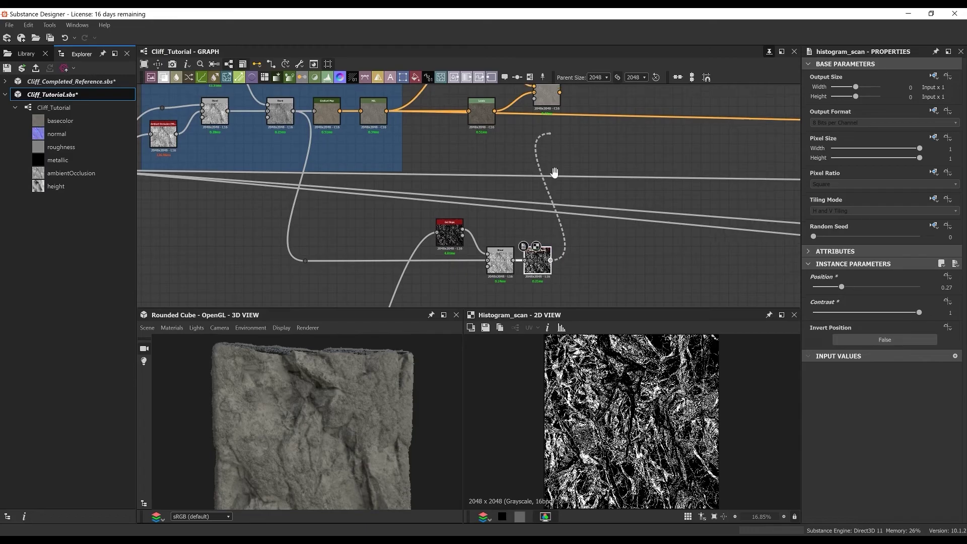
pyautogui.moveTo(551, 134); pyautogui.dragTo(556, 174, button='middle')
pyautogui.click(539, 141)
pyautogui.moveTo(554, 139); pyautogui.dragTo(571, 155)
pyautogui.doubleClick(571, 155)
pyautogui.moveTo(570, 155); pyautogui.dragTo(571, 164, button='middle')
pyautogui.keyDown('shift'); pyautogui.moveTo(392, 161); pyautogui.dragTo(564, 168); pyautogui.keyUp('shift')
# Frame the lightened HSL, darkened Levels, color Blend and slope mask nodes, and title the frame Peaks & Valleys.
pyautogui.scroll(-2, 490, 144)
pyautogui.moveTo(453, 108); pyautogui.dragTo(559, 282)
pyautogui.hotkey('ctrl', 'f')
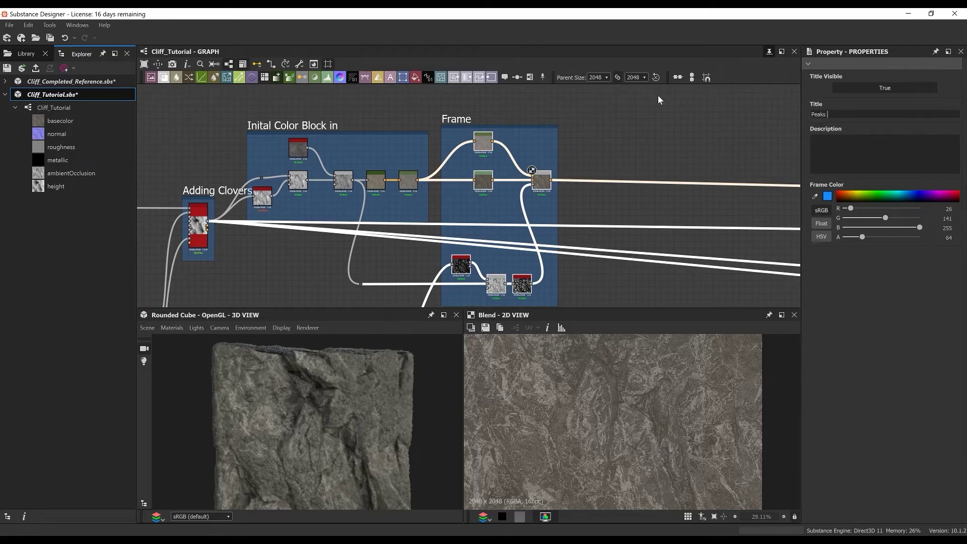
pyautogui.write('Peaks & Valleys')
pyautogui.press('Return')
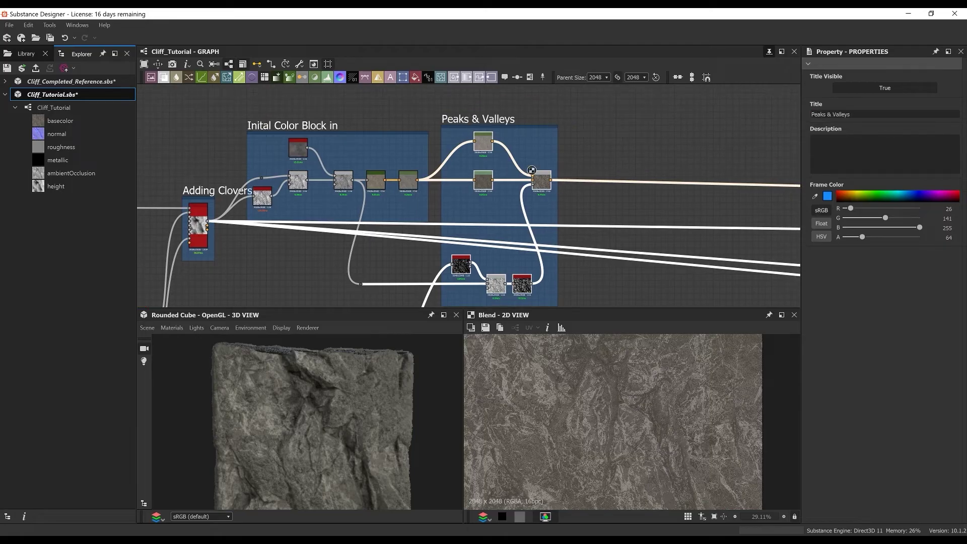
pyautogui.scroll(3, 257, 412)
pyautogui.moveTo(288, 419); pyautogui.dragTo(423, 440)
pyautogui.scroll(-2, 540, 180)
pyautogui.moveTo(541, 180); pyautogui.dragTo(475, 168, button='middle')
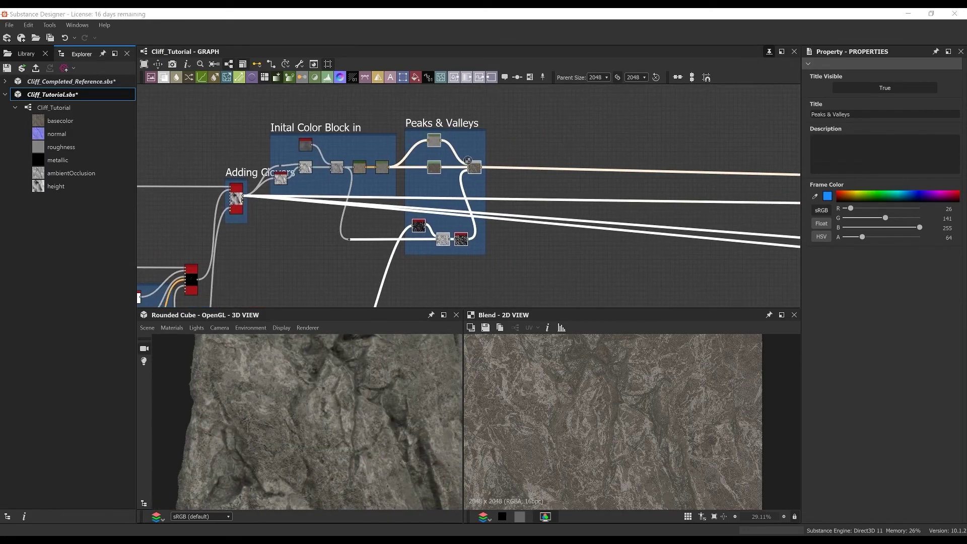
pyautogui.scroll(5, 508, 150)
pyautogui.press('space')
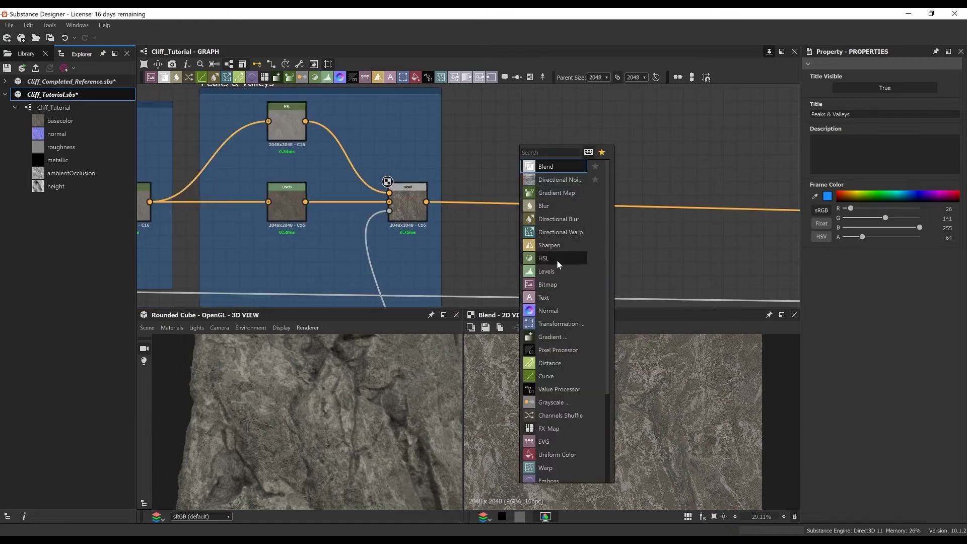
pyautogui.click(546, 271)
pyautogui.scroll(2, 492, 155)
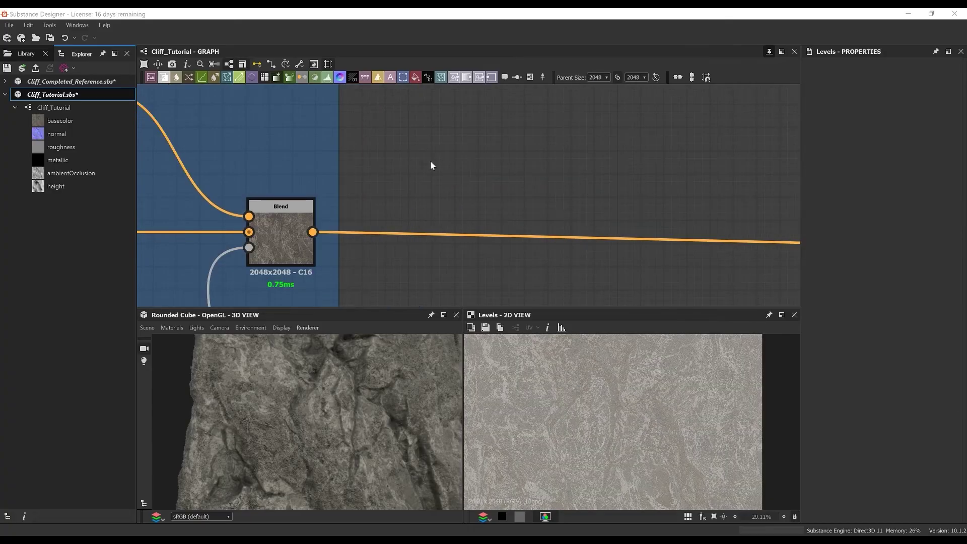
# Branch a Levels node off the Peaks & Valleys Blend, raising its input black point slightly and lowering its input white point.
pyautogui.moveTo(458, 110); pyautogui.dragTo(449, 176, button='middle')
pyautogui.press('space')
pyautogui.write('lev')
pyautogui.press('Return')
pyautogui.moveTo(303, 296); pyautogui.dragTo(461, 199)
pyautogui.moveTo(463, 221); pyautogui.dragTo(453, 137, button='middle')
pyautogui.moveTo(819, 292); pyautogui.dragTo(831, 292)
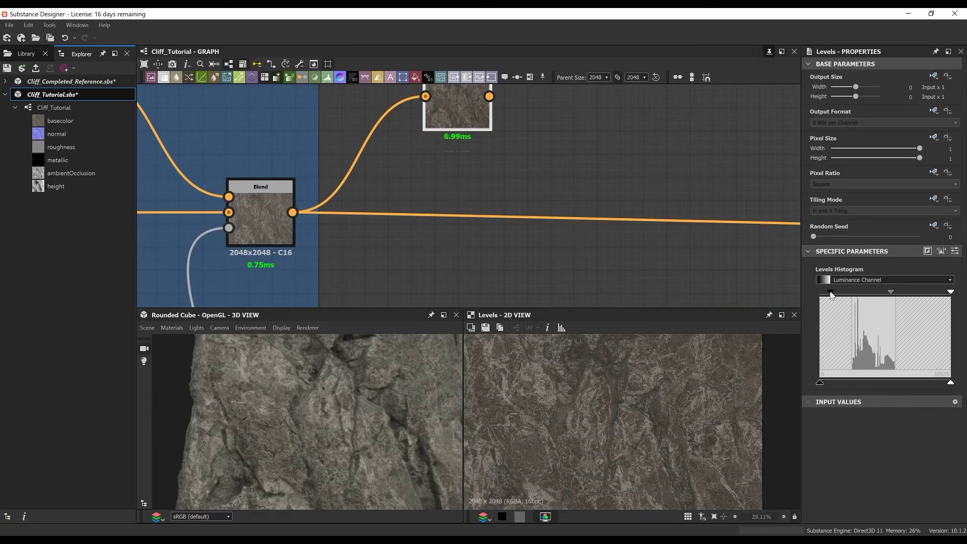
pyautogui.scroll(-2, 554, 194)
pyautogui.moveTo(950, 292); pyautogui.dragTo(915, 293)
pyautogui.click(598, 176)
# Add a Blend with the new Levels as foreground and the Peaks & Valleys Blend as background.
pyautogui.moveTo(481, 164); pyautogui.dragTo(596, 218)
pyautogui.press('space')
pyautogui.write('bl')
pyautogui.press('Return')
pyautogui.moveTo(488, 232); pyautogui.dragTo(508, 213, button='middle')
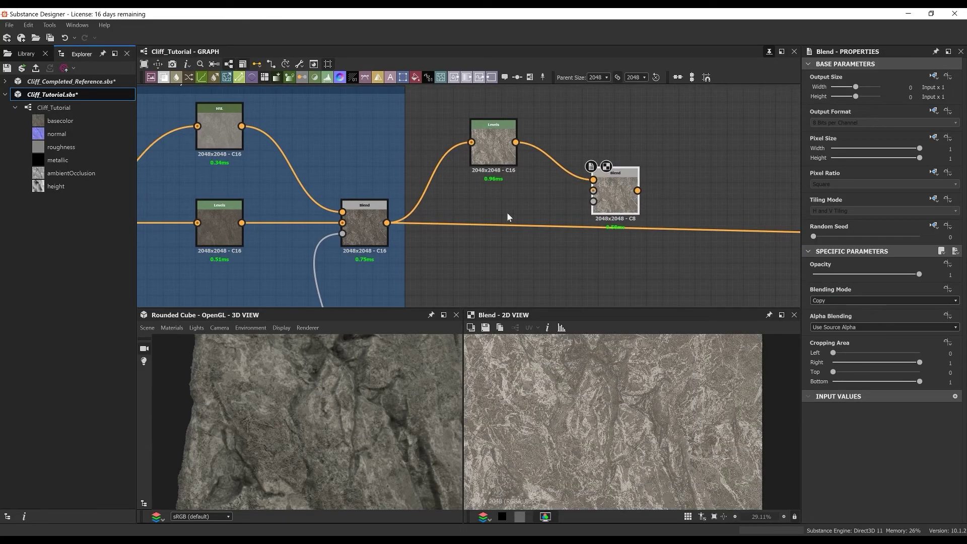
pyautogui.moveTo(387, 222); pyautogui.dragTo(614, 228)
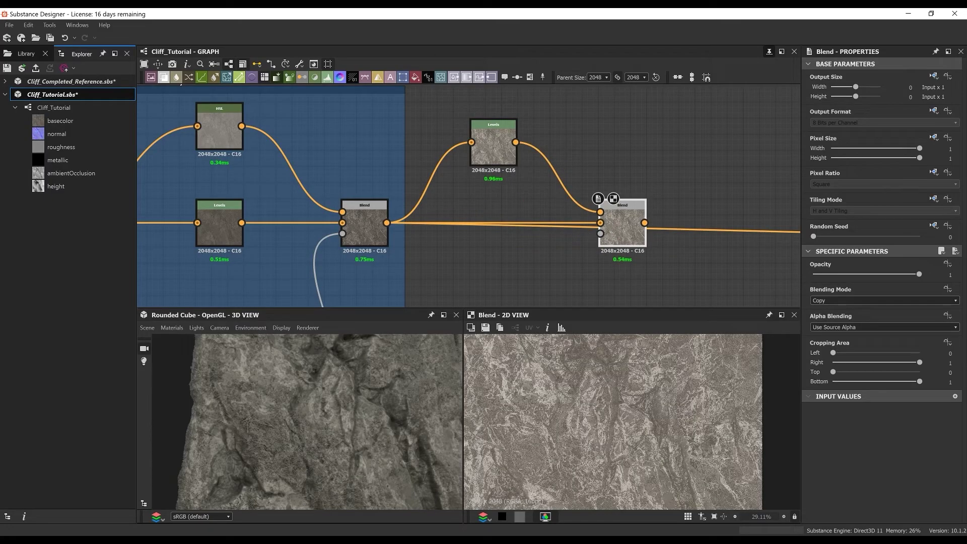
pyautogui.moveTo(628, 233); pyautogui.dragTo(618, 162, button='middle')
# Add a Grunge Map 007 node below the new Blend.
pyautogui.moveTo(622, 161); pyautogui.dragTo(606, 161)
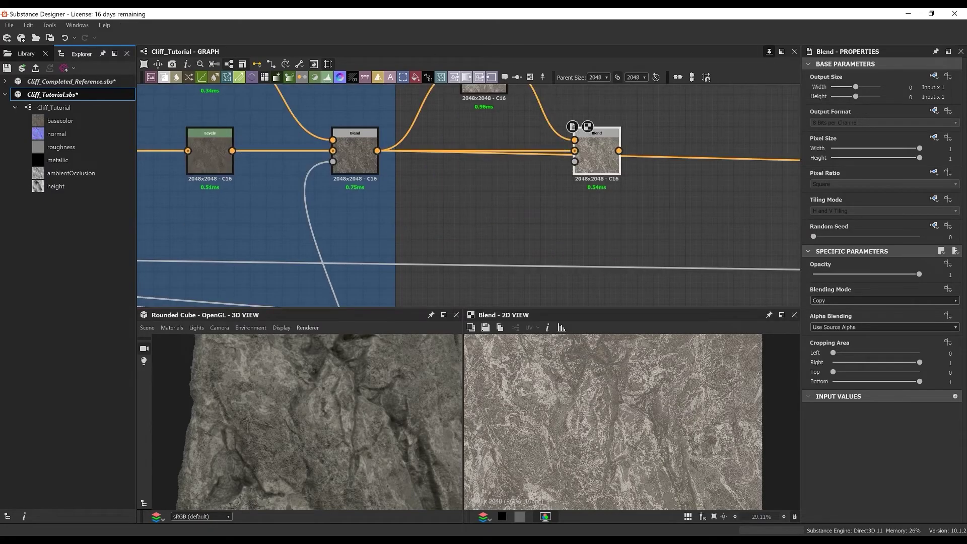
pyautogui.press('space')
pyautogui.write('grung')
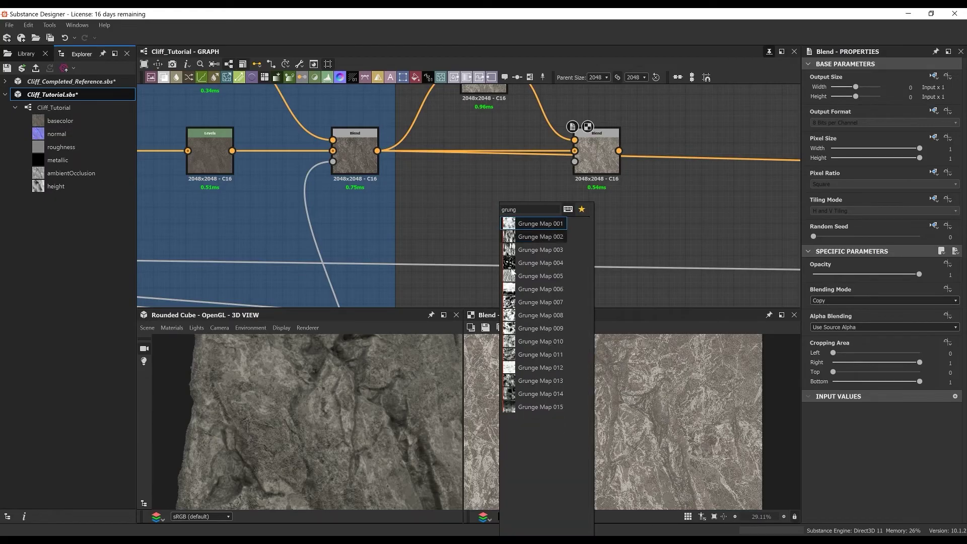
pyautogui.click(534, 306)
pyautogui.moveTo(495, 203); pyautogui.dragTo(447, 219)
pyautogui.click(522, 221)
# Add a Directional Warp node and place it beside the Grunge Map 007 node.
pyautogui.press('space')
pyautogui.write('direc')
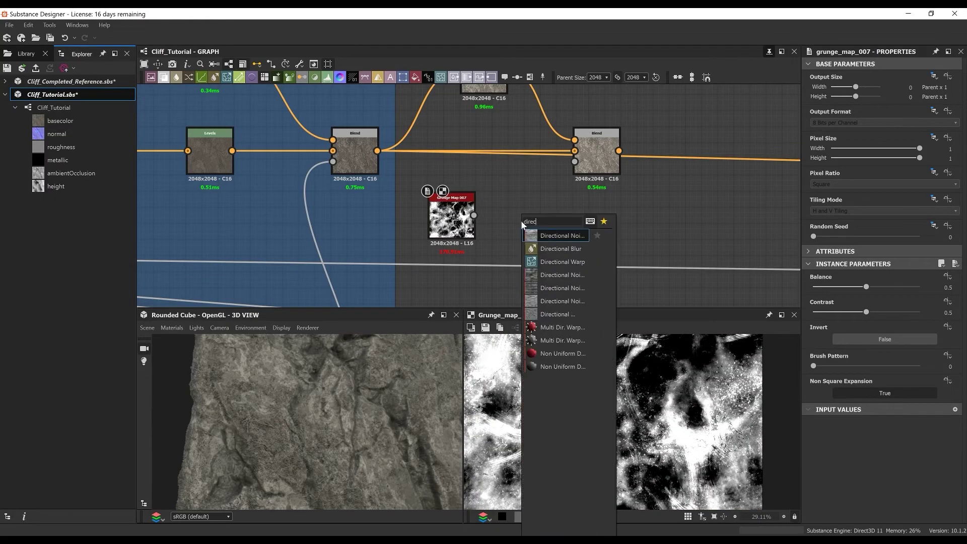
pyautogui.click(563, 262)
pyautogui.scroll(-1, 474, 180)
pyautogui.moveTo(474, 180); pyautogui.dragTo(473, 151, button='middle')
pyautogui.moveTo(512, 186); pyautogui.dragTo(538, 202)
# Set the Grunge Map 007 Balance to 0.45 and Contrast to 0.8, and feed it into the Directional Warp's main input.
pyautogui.doubleClick(456, 184)
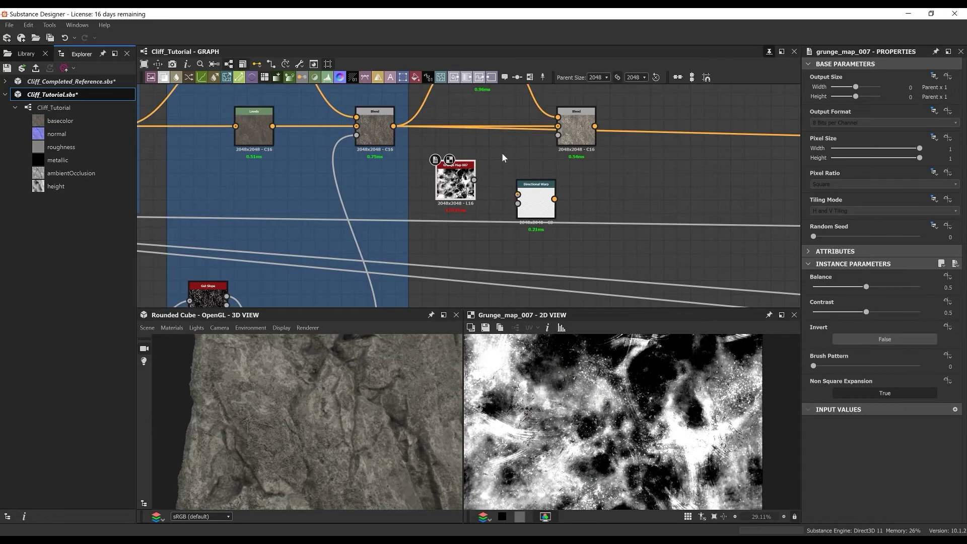
pyautogui.write('.45')
pyautogui.press('Tab')
pyautogui.write('.8')
pyautogui.press('Return')
pyautogui.moveTo(474, 180); pyautogui.dragTo(529, 195)
pyautogui.doubleClick(530, 196)
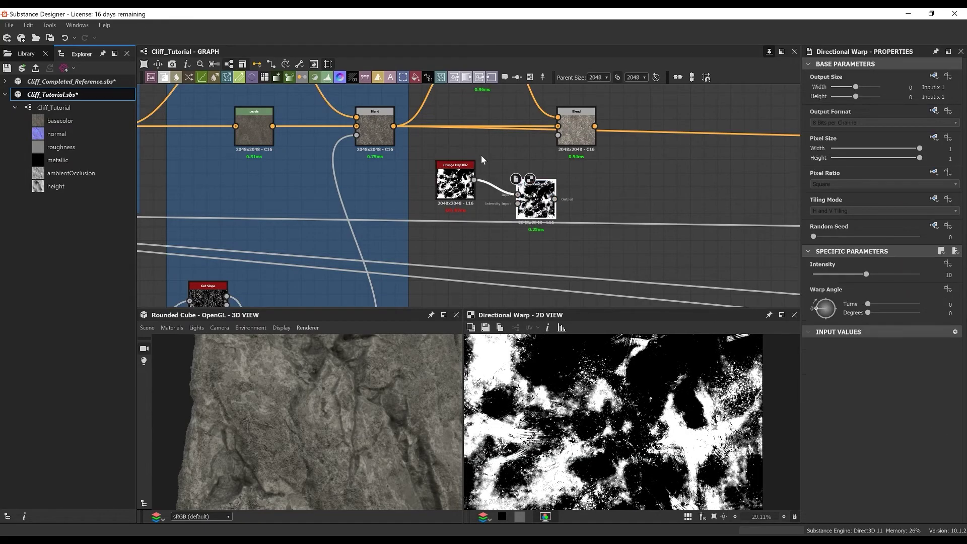
# Add an HBAO node below the warp with Height Depth 0.07 and Radius 0.21.
pyautogui.scroll(-6, 504, 213)
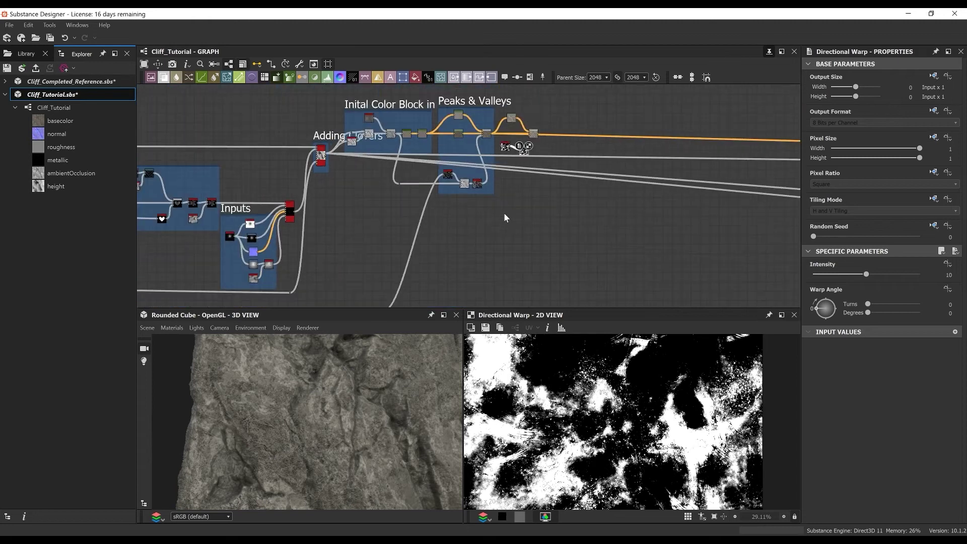
pyautogui.scroll(3, 504, 213)
pyautogui.press('space')
pyautogui.write('hbao')
pyautogui.press('Return')
pyautogui.doubleClick(517, 194)
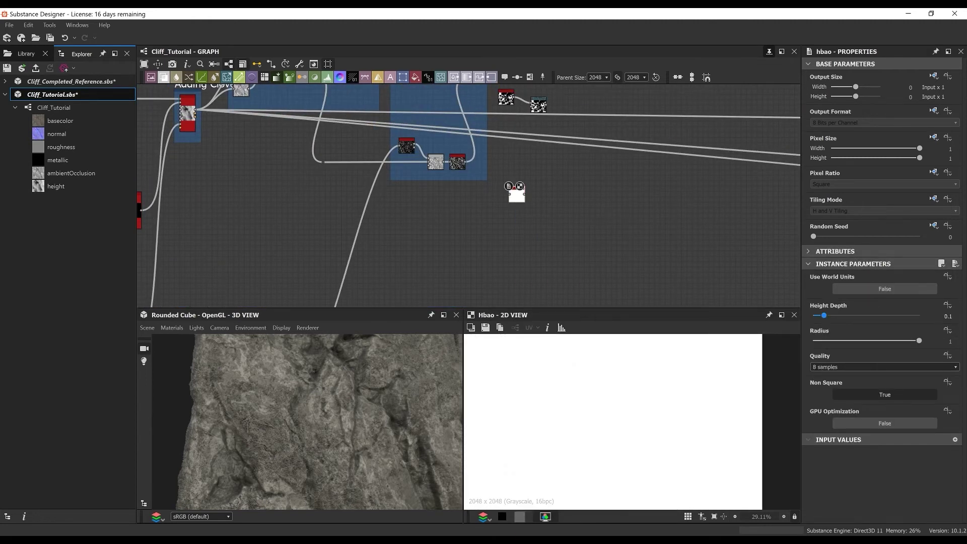
pyautogui.write('.07')
pyautogui.press('Tab')
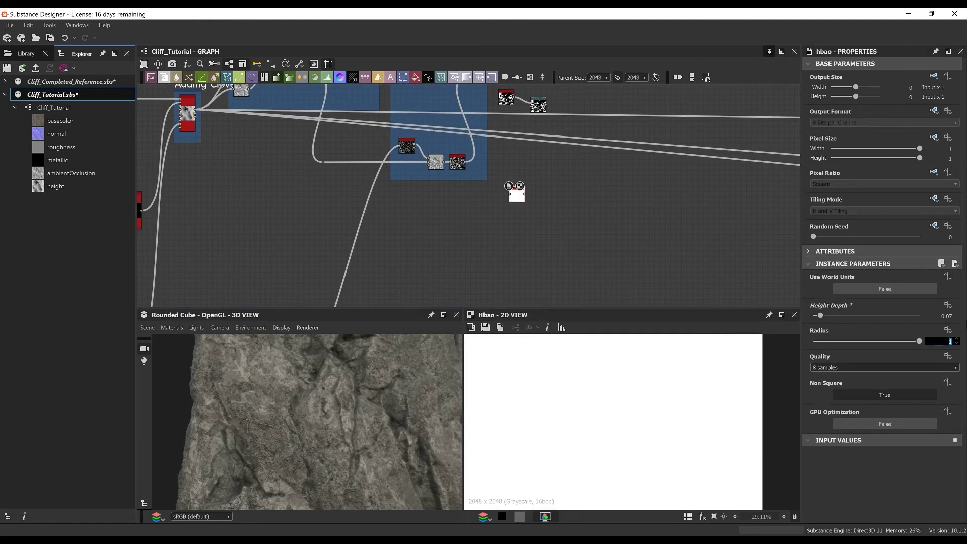
pyautogui.write('.21')
pyautogui.press('Return')
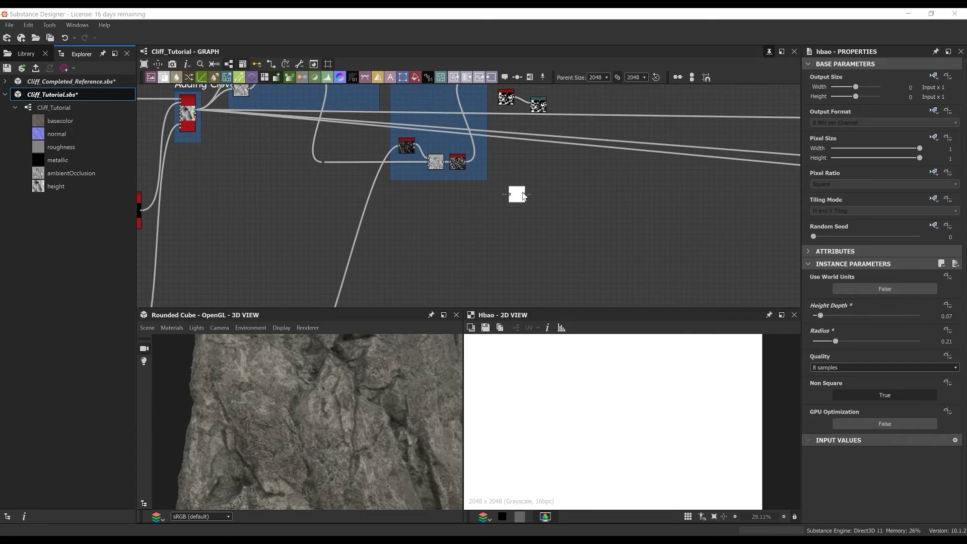
# Reposition the HBAO node and connect its output to the Directional Warp's intensity input.
pyautogui.moveTo(521, 195); pyautogui.dragTo(504, 197)
pyautogui.scroll(2, 521, 146)
pyautogui.moveTo(521, 146); pyautogui.dragTo(496, 193, button='middle')
pyautogui.moveTo(477, 265); pyautogui.dragTo(516, 136)
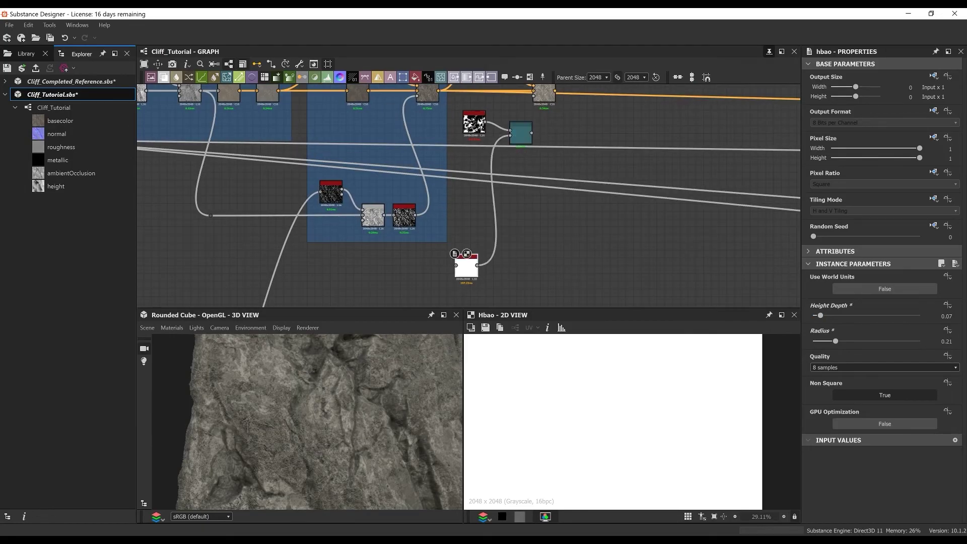
# Connect the Adding Clovers height output to the HBAO node's input, routing the link through a dot node.
pyautogui.scroll(-3, 473, 265)
pyautogui.scroll(3, 306, 151)
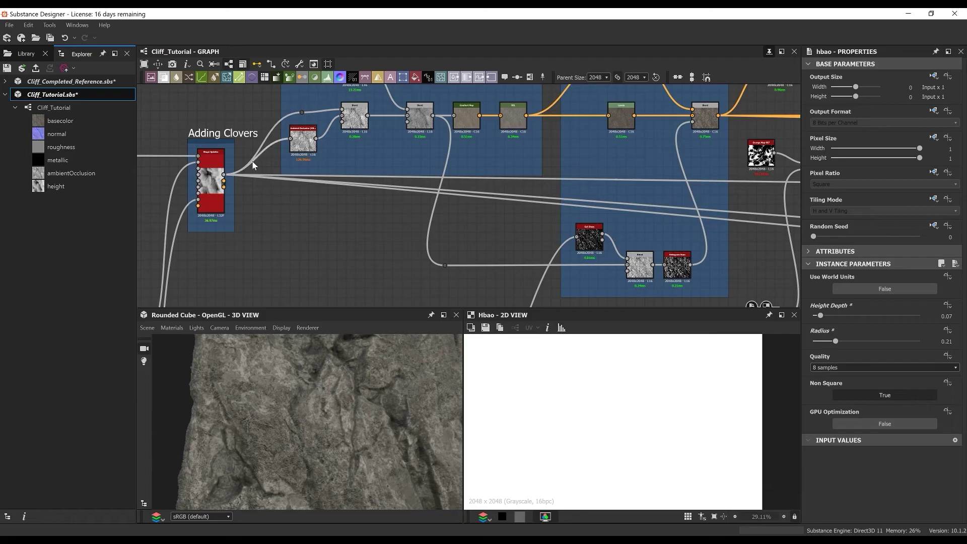
pyautogui.click(224, 175)
pyautogui.moveTo(337, 244); pyautogui.dragTo(337, 166, button='middle')
pyautogui.keyDown('alt'); pyautogui.click(270, 225); pyautogui.keyUp('alt')
pyautogui.click(753, 243)
pyautogui.moveTo(735, 228); pyautogui.dragTo(451, 306, button='middle')
pyautogui.scroll(3, 533, 172)
# Set the Directional Warp's Intensity to 73.54 and its Warp Angle to 0.7 turns, 253 degrees.
pyautogui.doubleClick(533, 174)
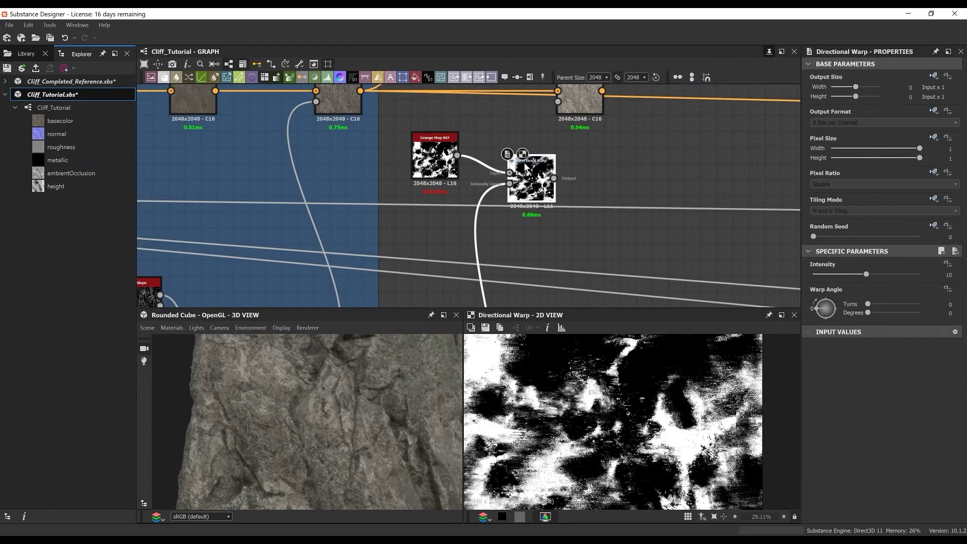
pyautogui.moveTo(534, 176); pyautogui.dragTo(533, 170)
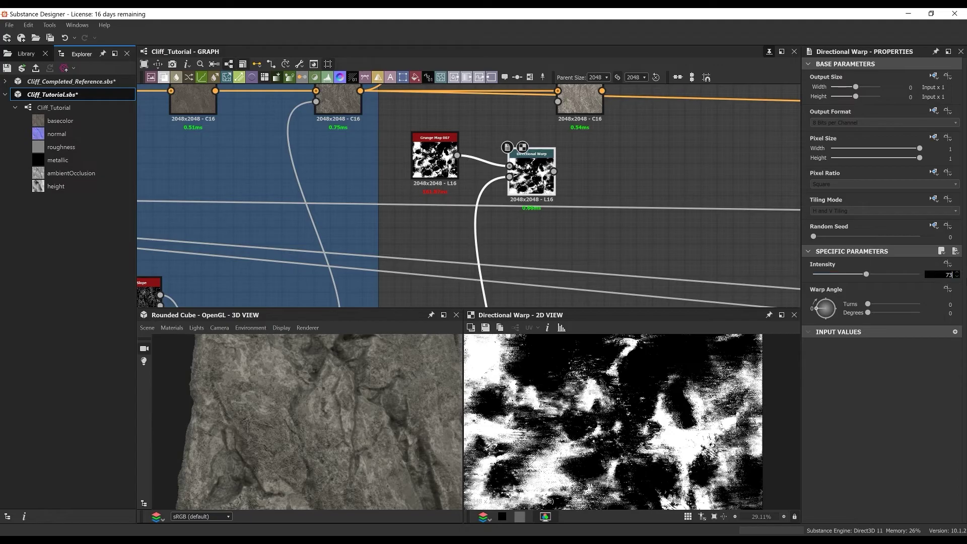
pyautogui.press('Tab')
pyautogui.write('0.7')
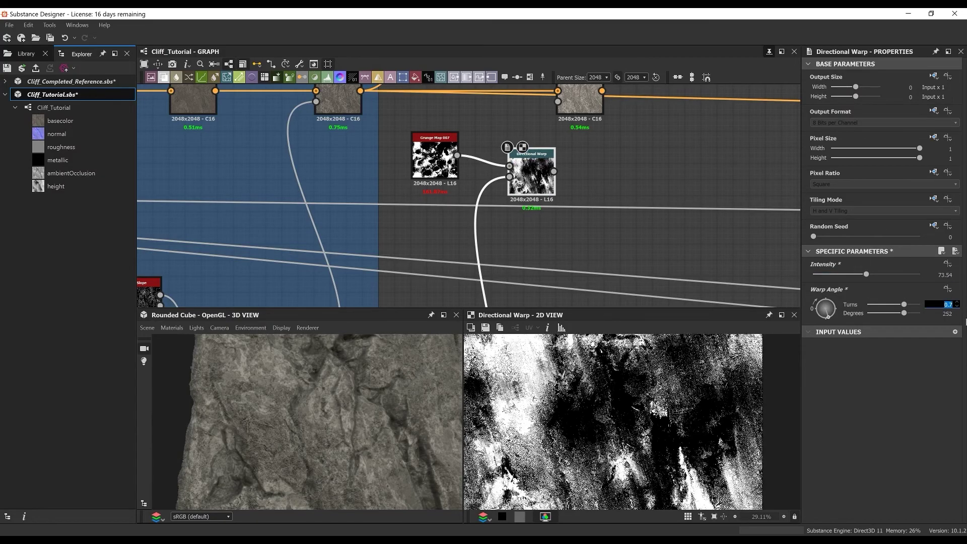
pyautogui.press('Tab')
pyautogui.write('253')
pyautogui.press('Return')
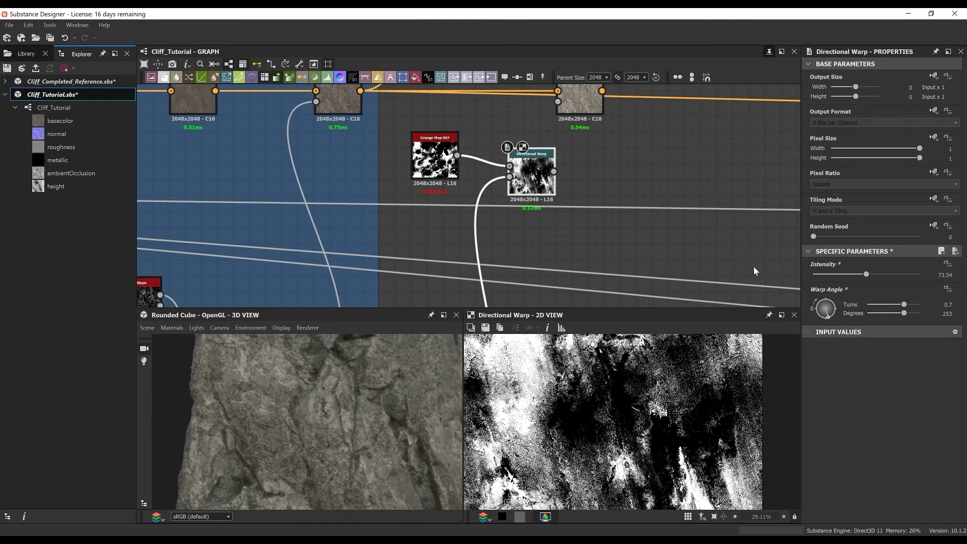
# Connect the Directional Warp output to the color Blend's opacity and preview the blended result.
pyautogui.moveTo(600, 202); pyautogui.dragTo(563, 229, button='middle')
pyautogui.moveTo(522, 229); pyautogui.dragTo(526, 158)
pyautogui.doubleClick(544, 159)
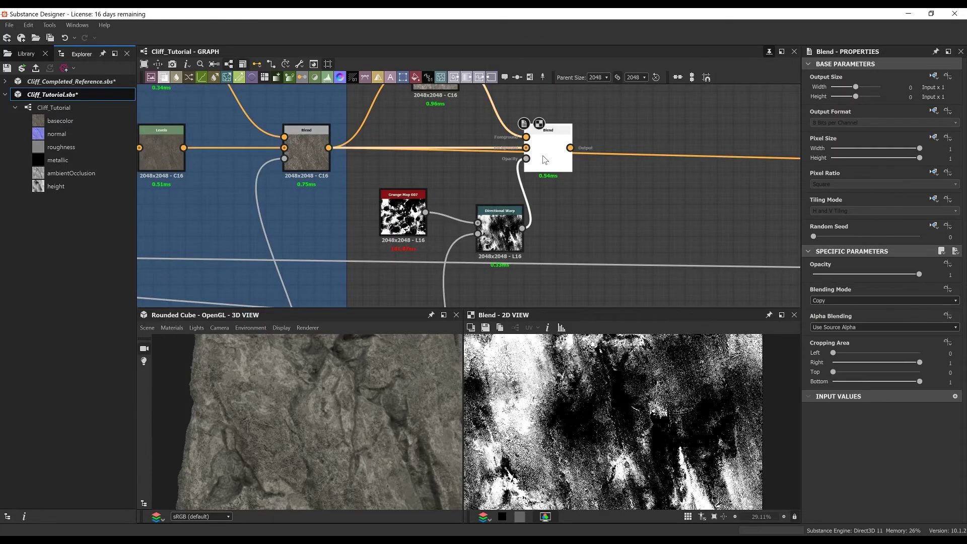
pyautogui.moveTo(499, 169); pyautogui.dragTo(512, 220, button='middle')
pyautogui.click(325, 192)
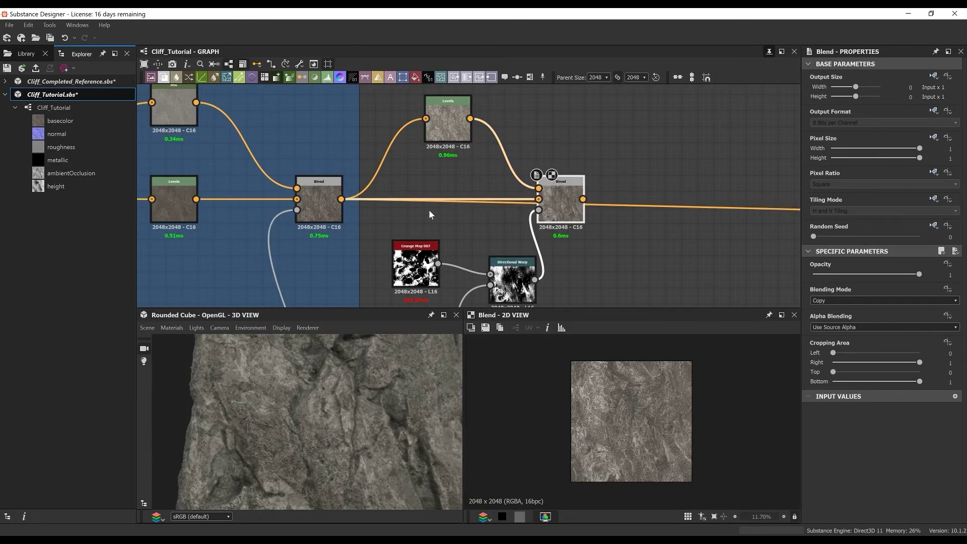
pyautogui.click(569, 202)
# Group the levels, grunge, warp and blend nodes in a frame titled "Color Variation".
pyautogui.scroll(-3, 441, 186)
pyautogui.moveTo(407, 268); pyautogui.dragTo(553, 141)
pyautogui.rightClick(559, 153)
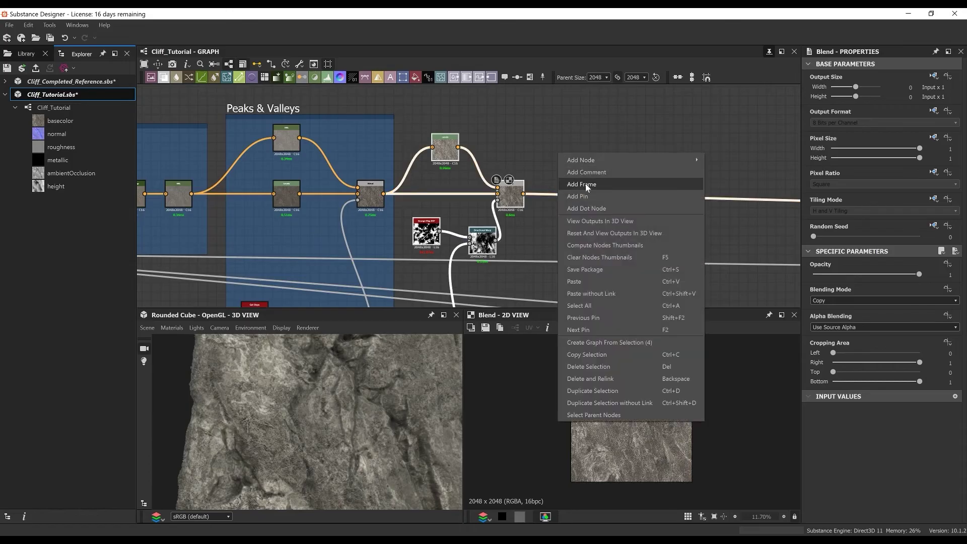
pyautogui.click(586, 183)
pyautogui.moveTo(832, 114); pyautogui.dragTo(723, 110)
pyautogui.write('Color Variatin')
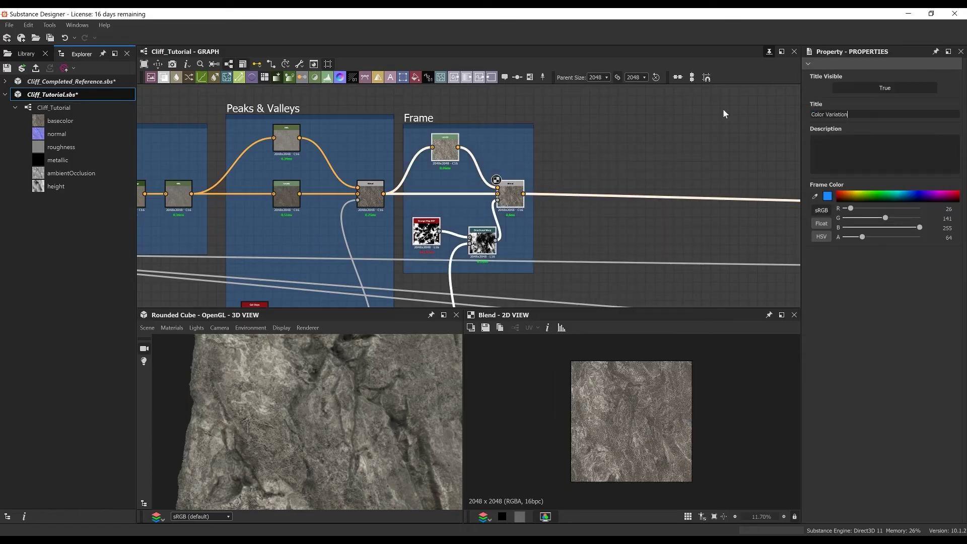
pyautogui.press('BackSpace')
pyautogui.write('on')
pyautogui.press('Return')
# Add a grey-brown Uniform Color and a Blend, feeding the color into the foreground and the Color Variation result into the background.
pyautogui.click(628, 137)
pyautogui.moveTo(628, 138); pyautogui.dragTo(473, 151, button='middle')
pyautogui.press('space')
pyautogui.write('un')
pyautogui.press('Return')
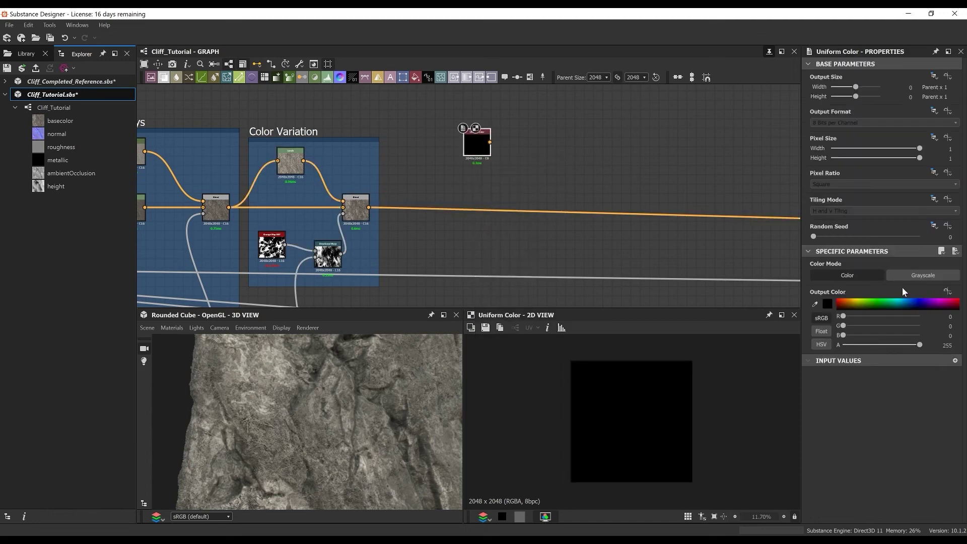
pyautogui.press('space')
pyautogui.write('b')
pyautogui.click(605, 188)
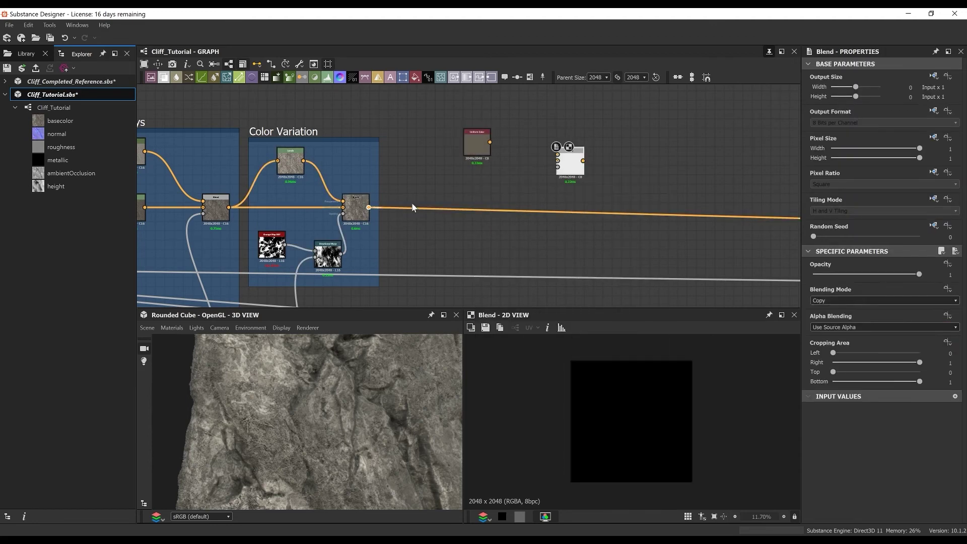
pyautogui.moveTo(368, 208); pyautogui.dragTo(557, 162)
pyautogui.moveTo(570, 164); pyautogui.dragTo(513, 189)
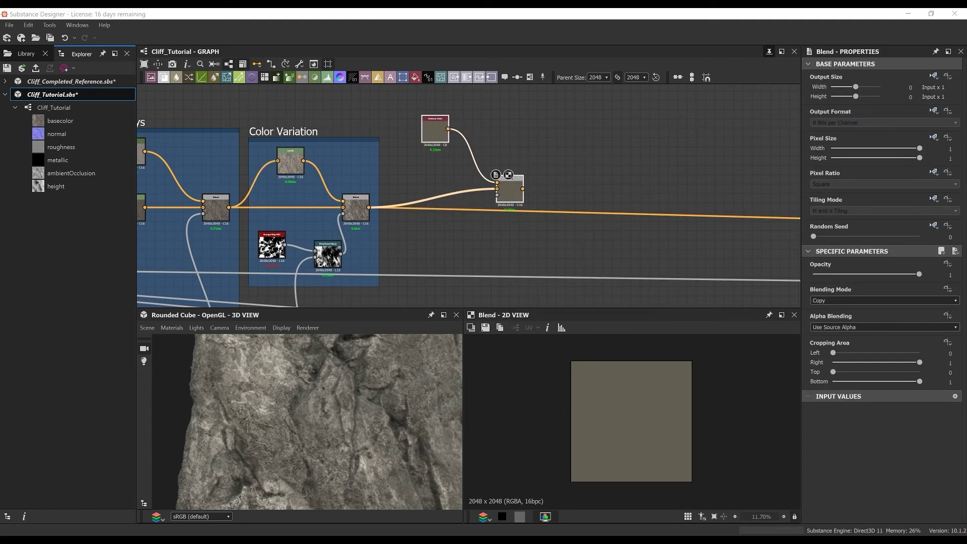
# Add a Dirt node below the new Blend.
pyautogui.moveTo(438, 241); pyautogui.dragTo(486, 118, button='middle')
pyautogui.press('space')
pyautogui.write('dirt')
pyautogui.press('Return')
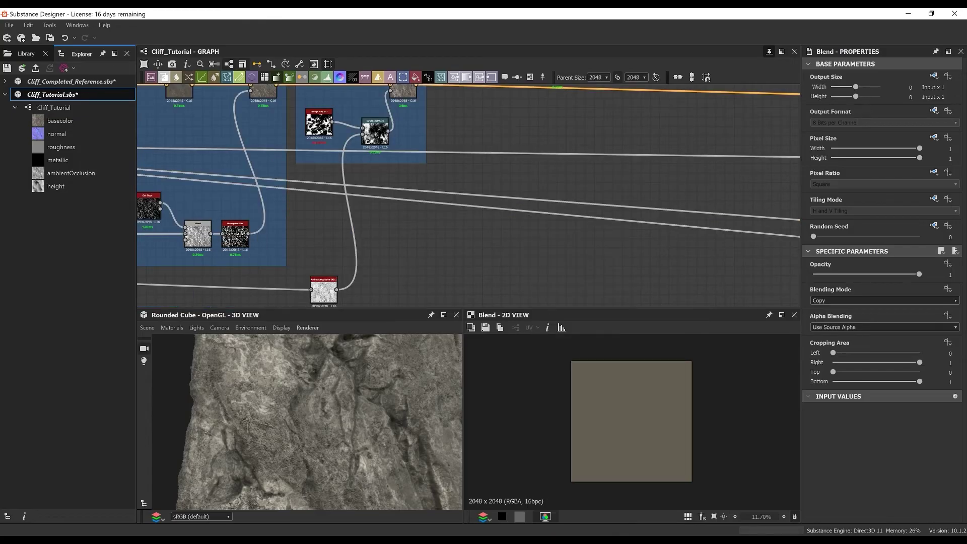
pyautogui.moveTo(435, 241); pyautogui.dragTo(459, 243, button='middle')
pyautogui.press('space')
pyautogui.write('curva')
pyautogui.press('Return')
pyautogui.scroll(4, 458, 244)
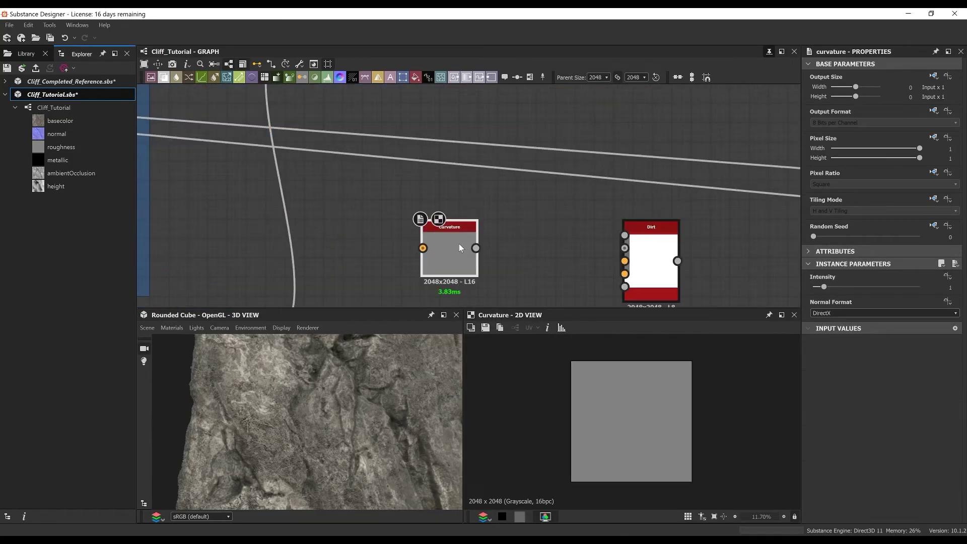
pyautogui.moveTo(458, 244); pyautogui.dragTo(497, 224)
pyautogui.click(851, 313)
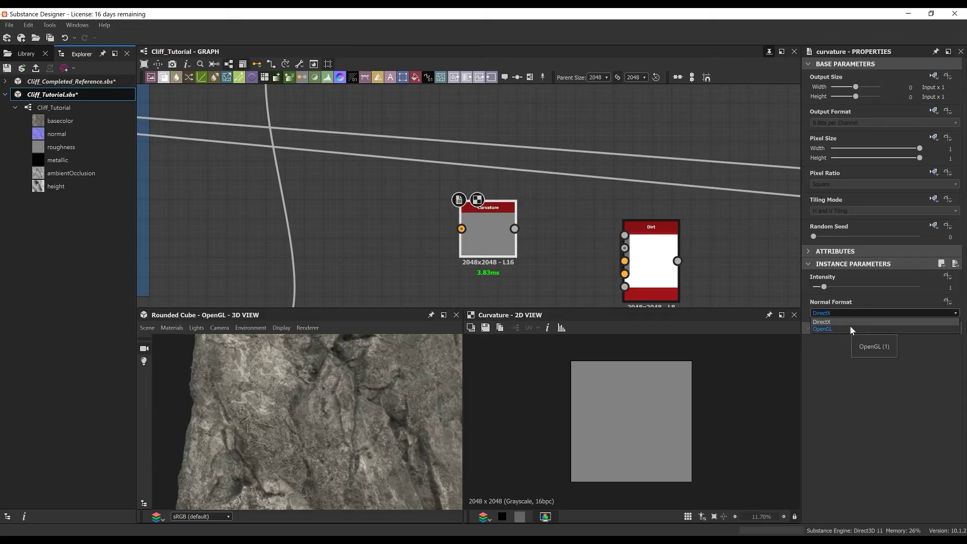
pyautogui.click(851, 327)
pyautogui.press('Delete')
# Add a Curvature Smooth node with Normal Format OpenGL and connect it to the Dirt node's Curvature input.
pyautogui.press('space')
pyautogui.write('curva')
pyautogui.press('Down')
pyautogui.press('Return')
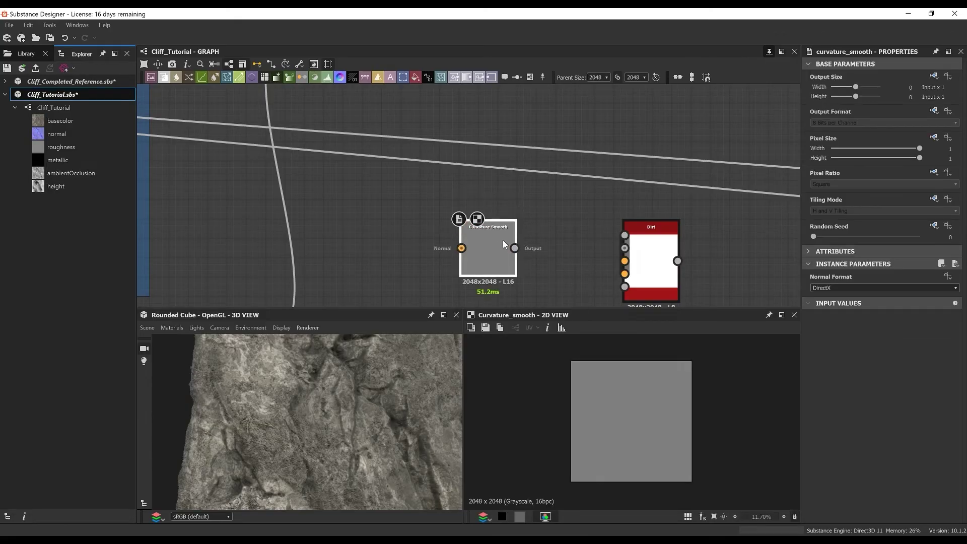
pyautogui.click(830, 288)
pyautogui.click(831, 299)
pyautogui.moveTo(515, 248); pyautogui.dragTo(625, 248)
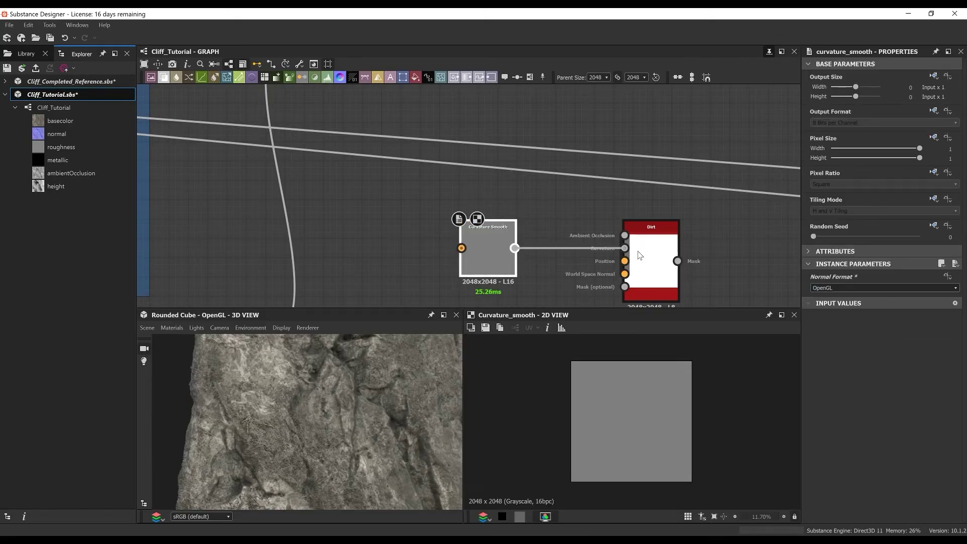
# Move the Normal node back near the Adding Clovers frame and place the normal output below the other outputs.
pyautogui.scroll(-5, 639, 255)
pyautogui.moveTo(480, 196); pyautogui.dragTo(621, 171, button='middle')
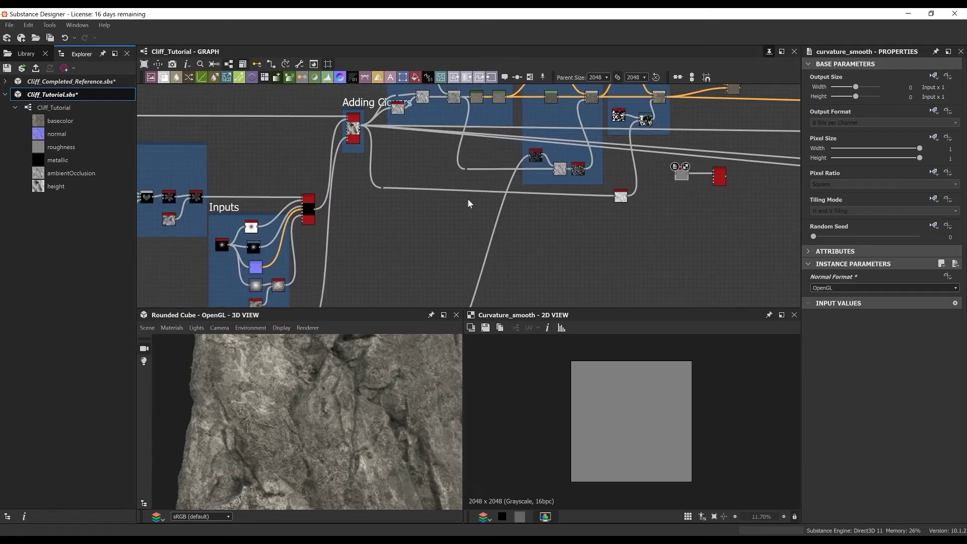
pyautogui.scroll(-2, 471, 202)
pyautogui.moveTo(776, 237); pyautogui.dragTo(352, 243, button='middle')
pyautogui.moveTo(657, 150); pyautogui.dragTo(146, 150)
pyautogui.moveTo(147, 149); pyautogui.dragTo(606, 167, button='middle')
pyautogui.moveTo(606, 166); pyautogui.dragTo(382, 223)
pyautogui.moveTo(252, 201); pyautogui.dragTo(749, 188, button='middle')
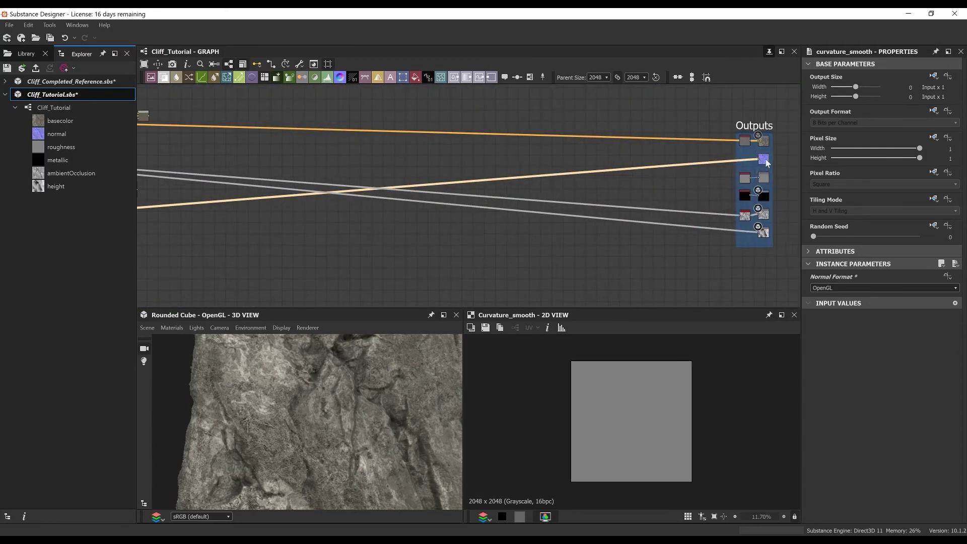
pyautogui.moveTo(767, 162); pyautogui.dragTo(766, 250)
pyautogui.moveTo(767, 250); pyautogui.dragTo(328, 254, button='middle')
pyautogui.scroll(5, 448, 222)
pyautogui.moveTo(723, 210); pyautogui.dragTo(582, 216, button='middle')
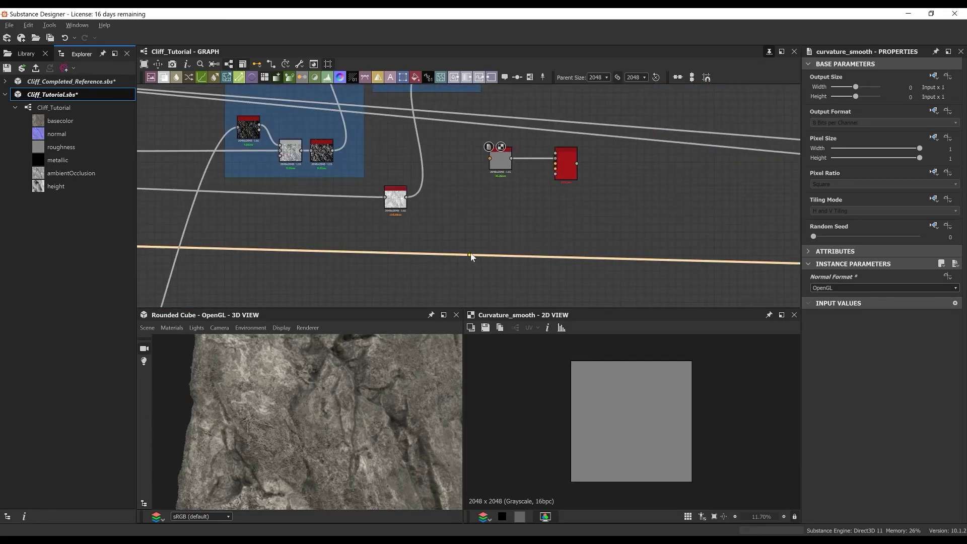
# Feed the normal map into Curvature Smooth and Dirt's World Space Normal, and the HBAO into Dirt's Ambient Occlusion, using dot nodes.
pyautogui.moveTo(471, 254); pyautogui.dragTo(490, 159)
pyautogui.moveTo(546, 256); pyautogui.dragTo(555, 119)
pyautogui.scroll(5, 557, 200)
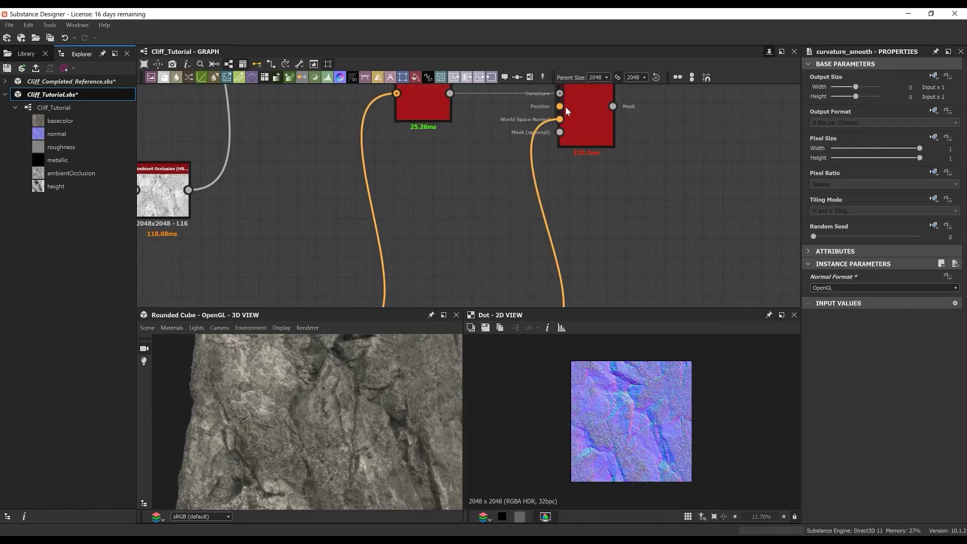
pyautogui.moveTo(567, 97); pyautogui.dragTo(558, 140, button='middle')
pyautogui.scroll(-4, 487, 202)
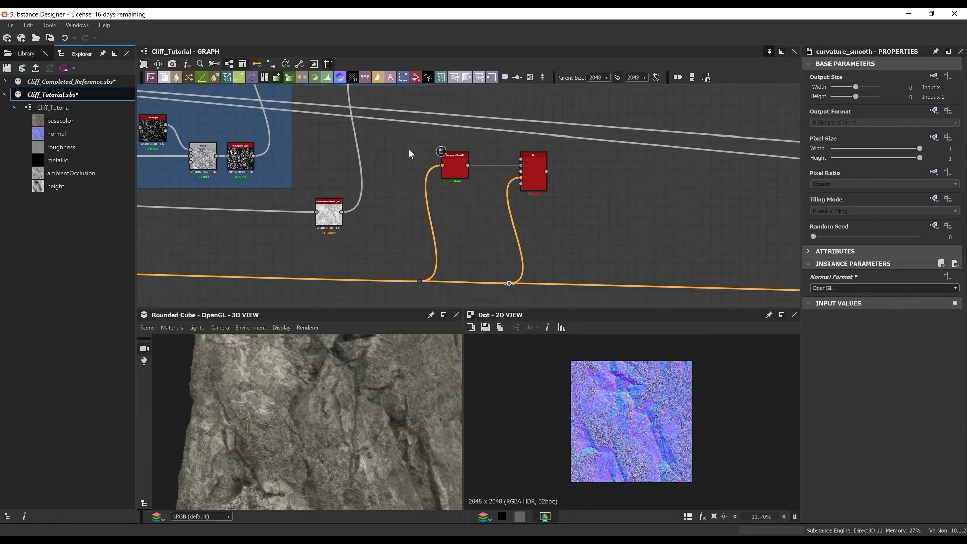
pyautogui.moveTo(342, 211); pyautogui.dragTo(522, 160)
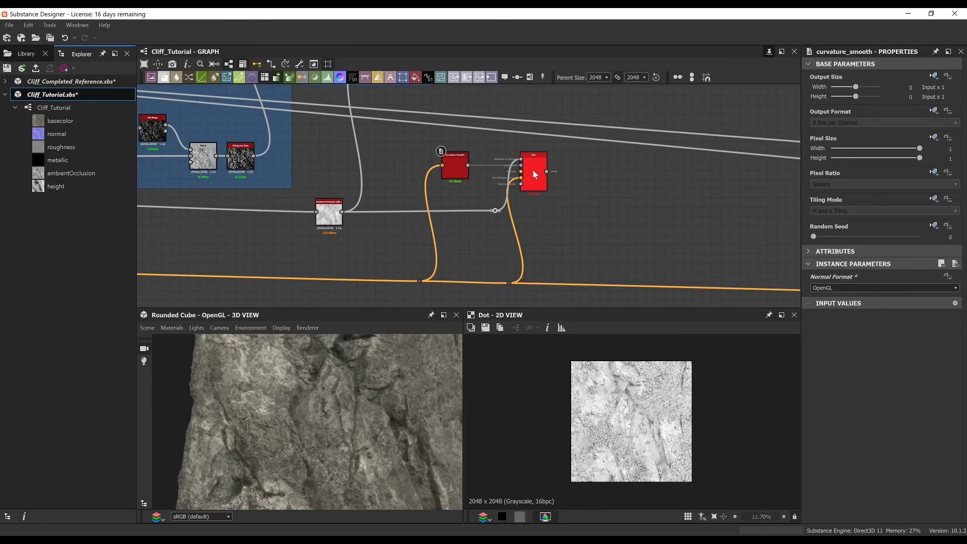
# Open the Dirt node's parameters and set Dirt Level to 0.7 and Dirt Contrast to 0.85.
pyautogui.scroll(-2, 533, 170)
pyautogui.doubleClick(532, 177)
pyautogui.moveTo(532, 177); pyautogui.dragTo(534, 246, button='middle')
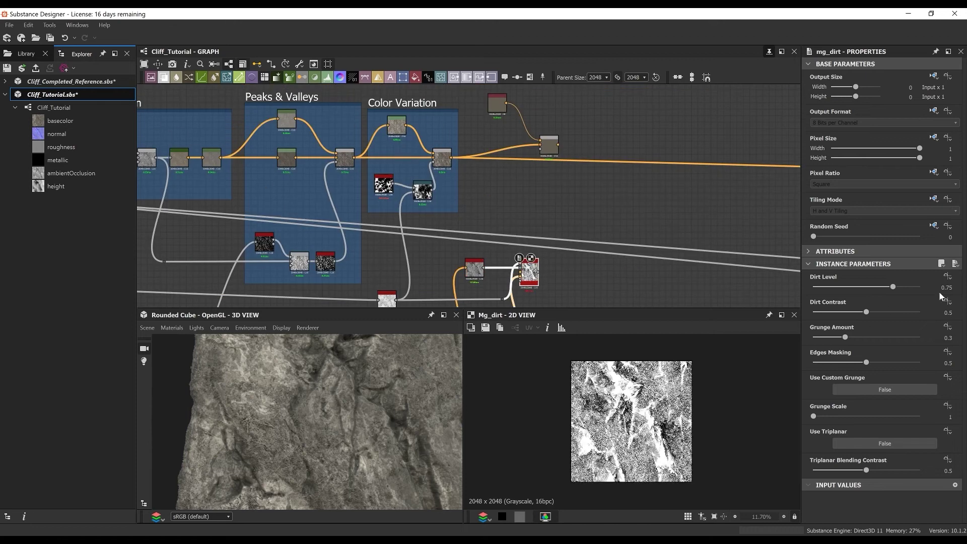
pyautogui.write('.7')
pyautogui.press('Tab')
pyautogui.write('.8')
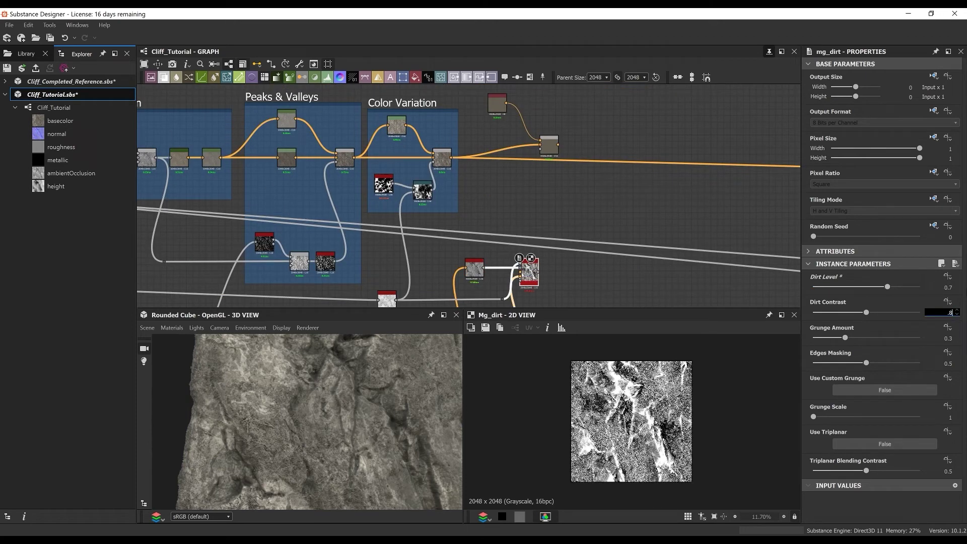
# Inspect the dirt mask up close and set the node's Grunge Amount to 0.3.
pyautogui.click(948, 339)
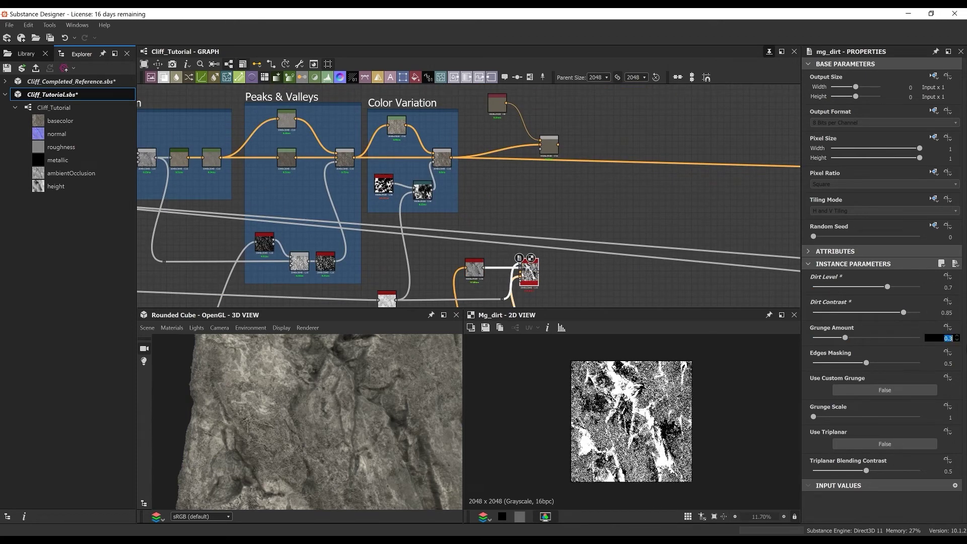
pyautogui.press('Return')
pyautogui.scroll(1, 635, 393)
pyautogui.scroll(3, 544, 252)
pyautogui.moveTo(543, 252); pyautogui.dragTo(538, 121, button='middle')
pyautogui.scroll(1, 537, 121)
pyautogui.scroll(3, 498, 230)
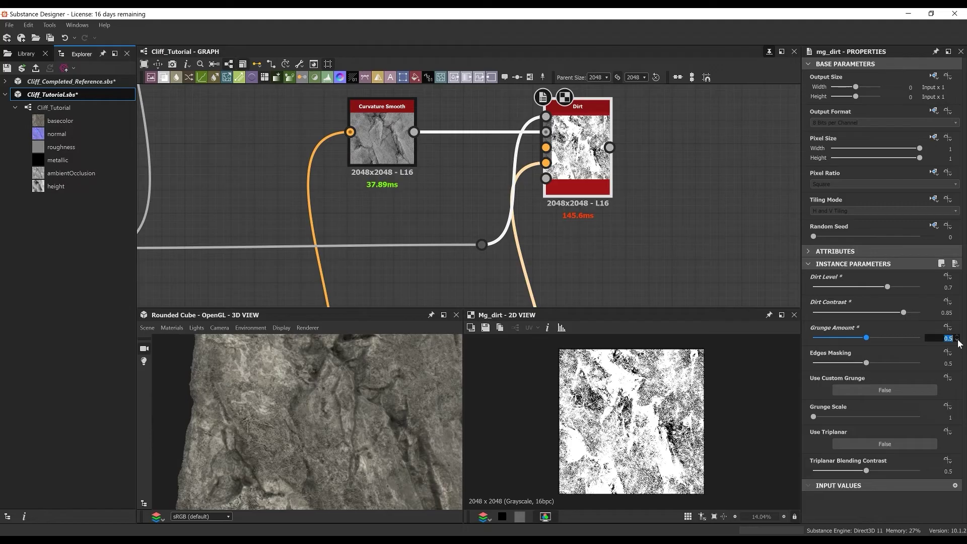
pyautogui.write('0.3')
pyautogui.press('Return')
# Connect the Dirt mask to the new Blend's opacity input and preview the Blend.
pyautogui.scroll(-3, 621, 170)
pyautogui.moveTo(603, 223); pyautogui.dragTo(554, 440, button='middle')
pyautogui.moveTo(588, 126); pyautogui.dragTo(594, 153)
pyautogui.doubleClick(594, 154)
pyautogui.scroll(3, 650, 426)
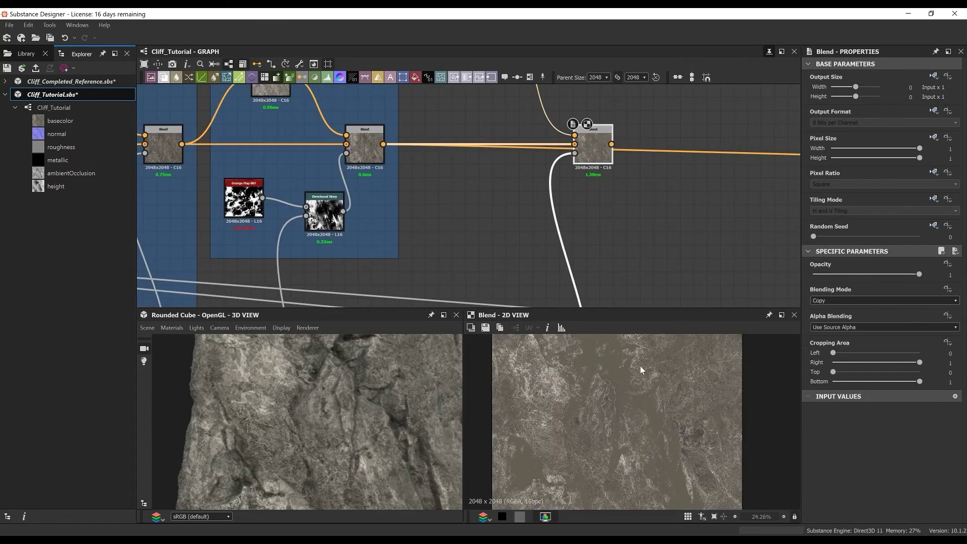
# Set the dirt Blend to Add (Linear Dodge) at 0.27 opacity and route its output to the base color output.
pyautogui.click(901, 300)
pyautogui.click(882, 309)
pyautogui.write('.27')
pyautogui.press('Return')
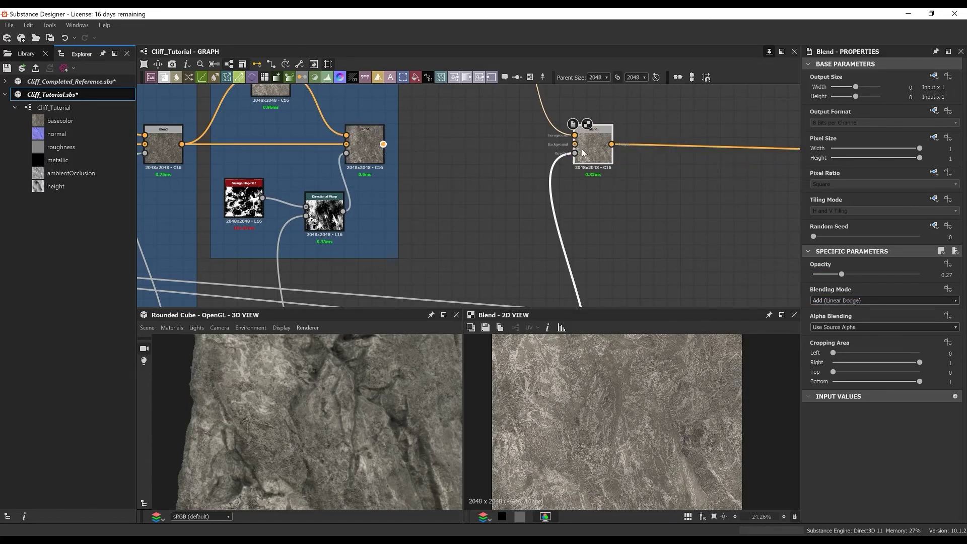
pyautogui.scroll(-5, 412, 397)
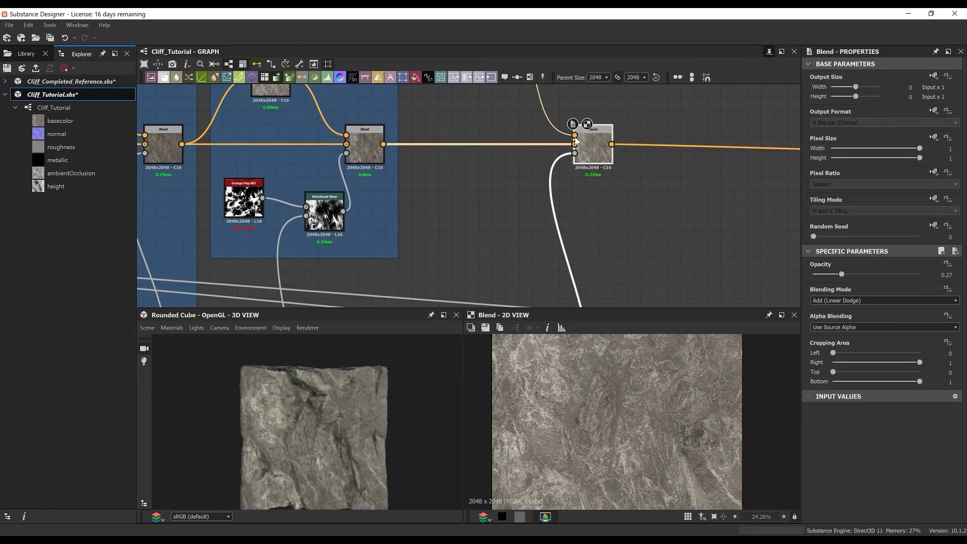
# Group the Uniform Color and its Blend in a frame titled "Dirt" and adjust the frame's position.
pyautogui.scroll(-4, 516, 153)
pyautogui.rightClick(686, 150)
pyautogui.click(714, 181)
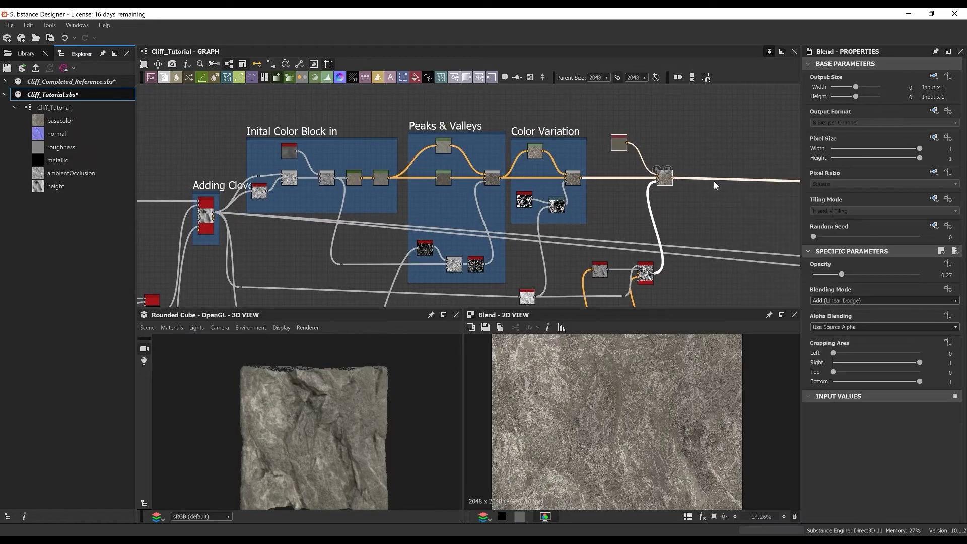
pyautogui.scroll(3, 788, 205)
pyautogui.doubleClick(847, 115)
pyautogui.write('Dirt')
pyautogui.moveTo(552, 158); pyautogui.dragTo(518, 197, button='middle')
pyautogui.moveTo(455, 102); pyautogui.dragTo(453, 111)
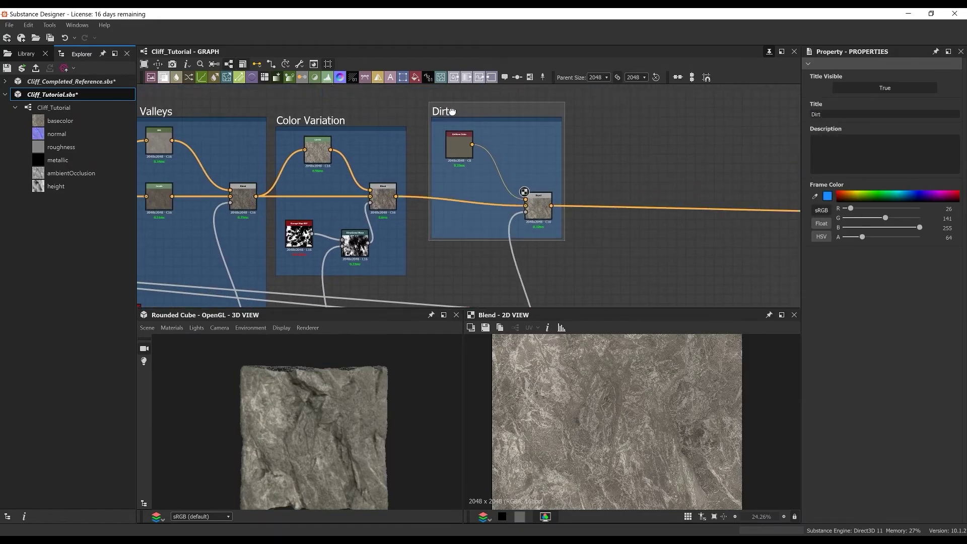
# Add another Blend node after the Dirt frame and connect the dirt result to its background.
pyautogui.moveTo(464, 123); pyautogui.dragTo(283, 156, button='middle')
pyautogui.scroll(2, 498, 199)
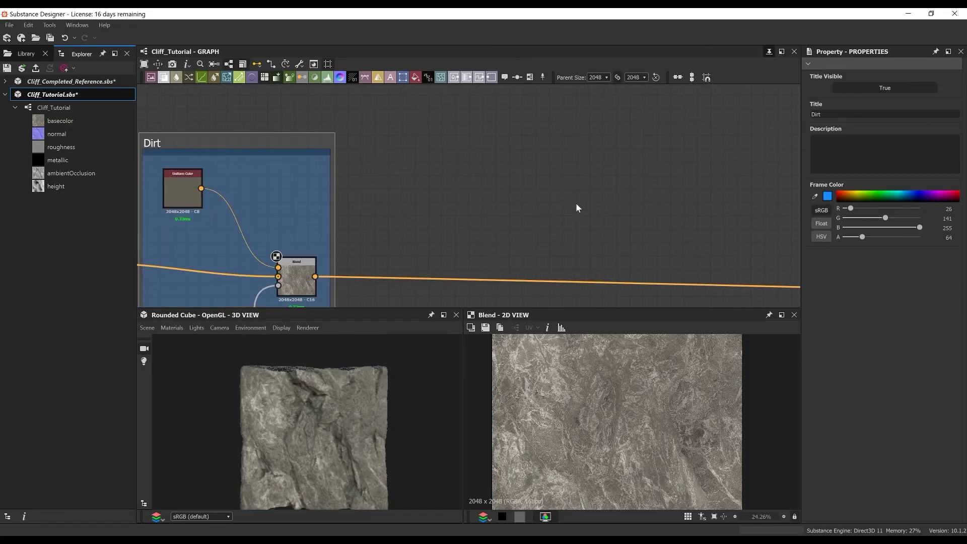
pyautogui.click(597, 205)
pyautogui.press('space')
pyautogui.write('blend')
pyautogui.press('Return')
pyautogui.moveTo(385, 221); pyautogui.dragTo(421, 157, button='middle')
pyautogui.scroll(1, 422, 158)
pyautogui.moveTo(339, 224); pyautogui.dragTo(700, 197)
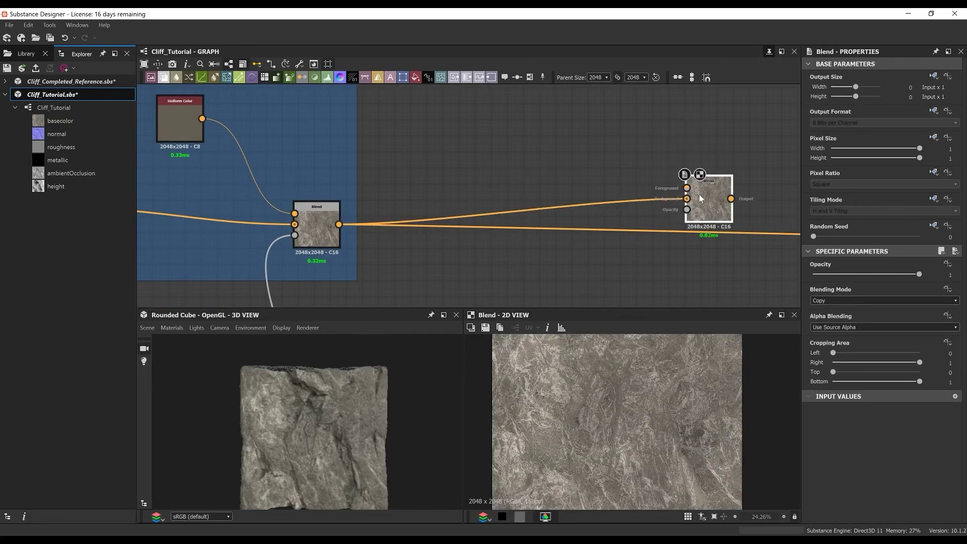
# Add an HSL node above the link to the new Blend, duplicate it, and reposition the two nodes.
pyautogui.scroll(-4, 535, 150)
pyautogui.moveTo(502, 85); pyautogui.dragTo(519, 152, button='middle')
pyautogui.press('space')
pyautogui.write('hsl')
pyautogui.press('Return')
pyautogui.click(506, 145)
pyautogui.hotkey('ctrl', 'd')
pyautogui.moveTo(506, 144); pyautogui.dragTo(506, 120)
pyautogui.moveTo(465, 200); pyautogui.dragTo(497, 148)
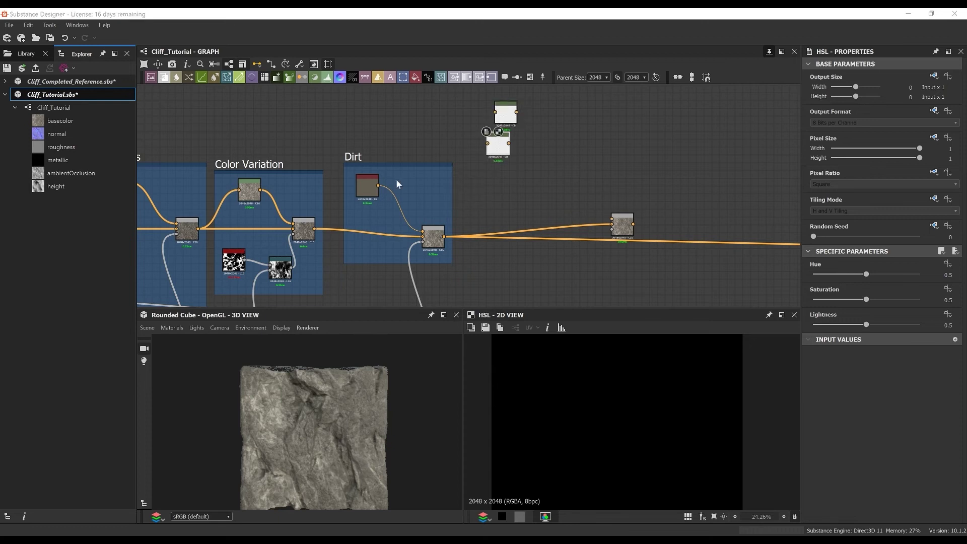
# Link the upper Color Variation node's output through a dot to the inputs of both HSL nodes.
pyautogui.moveTo(353, 186); pyautogui.dragTo(493, 184, button='middle')
pyautogui.moveTo(400, 189); pyautogui.dragTo(413, 106)
pyautogui.moveTo(637, 140)
pyautogui.mouseDown()
pyautogui.moveTo(648, 140)
pyautogui.moveTo(638, 142)
pyautogui.mouseUp()
pyautogui.moveTo(650, 143); pyautogui.dragTo(646, 144)
pyautogui.scroll(5, 661, 143)
pyautogui.moveTo(660, 142); pyautogui.dragTo(568, 206, button='middle')
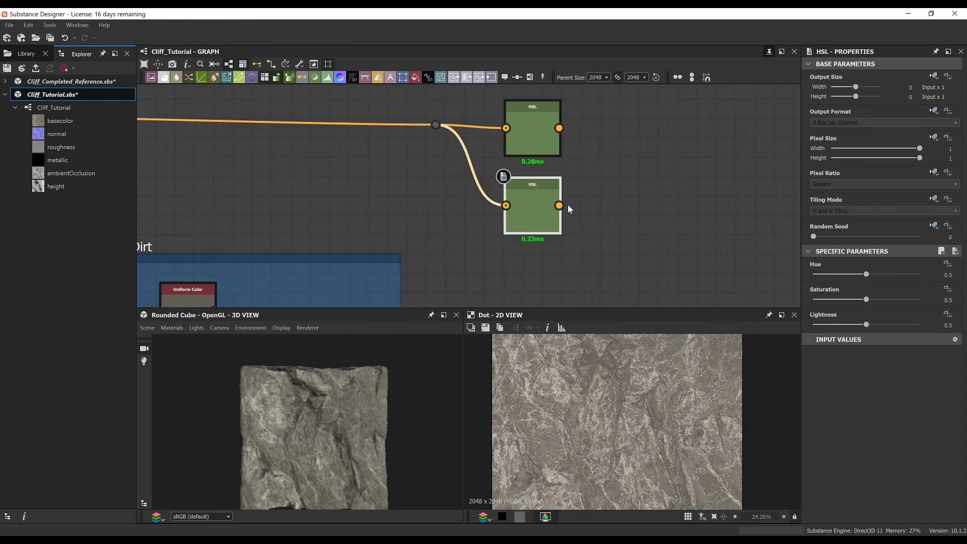
# Move the upper HSL node away from its duplicate, set its Hue to 0.55 and try a Saturation of 0.6.
pyautogui.moveTo(536, 129); pyautogui.dragTo(536, 111)
pyautogui.doubleClick(536, 111)
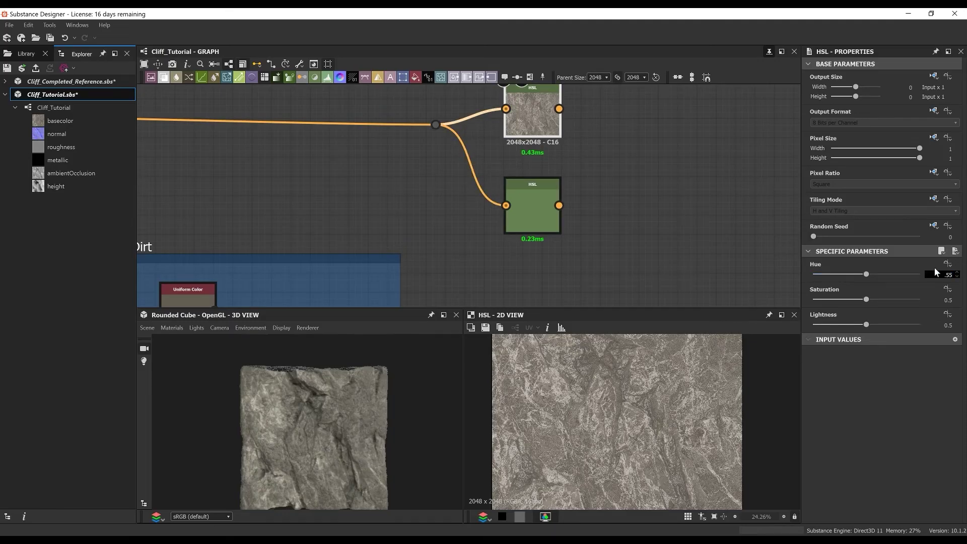
pyautogui.press('Tab')
pyautogui.write('.6')
pyautogui.press('Return')
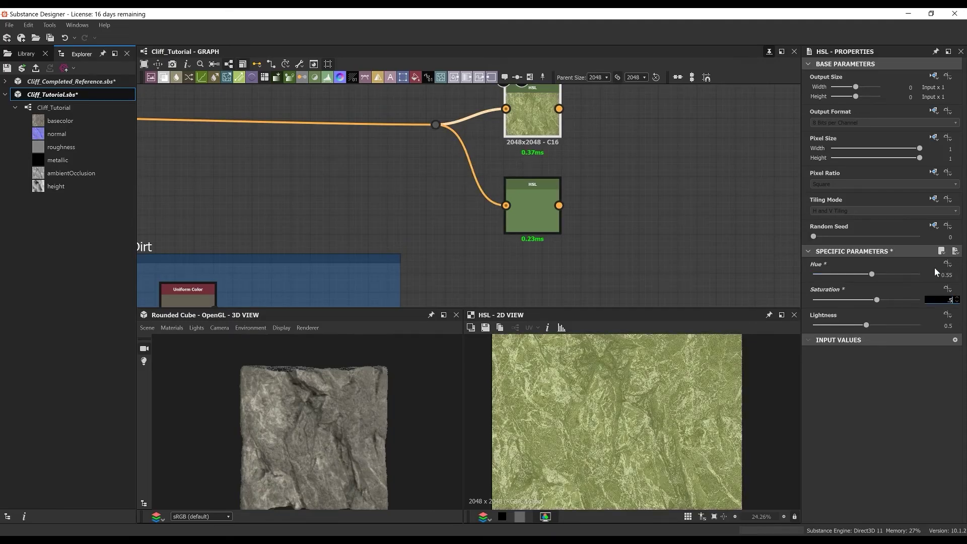
# Set the lower HSL node's Hue to 0.6 and Saturation to 0.56, and the upper HSL node's Saturation to 0.6.
pyautogui.click(544, 210)
pyautogui.press('Tab')
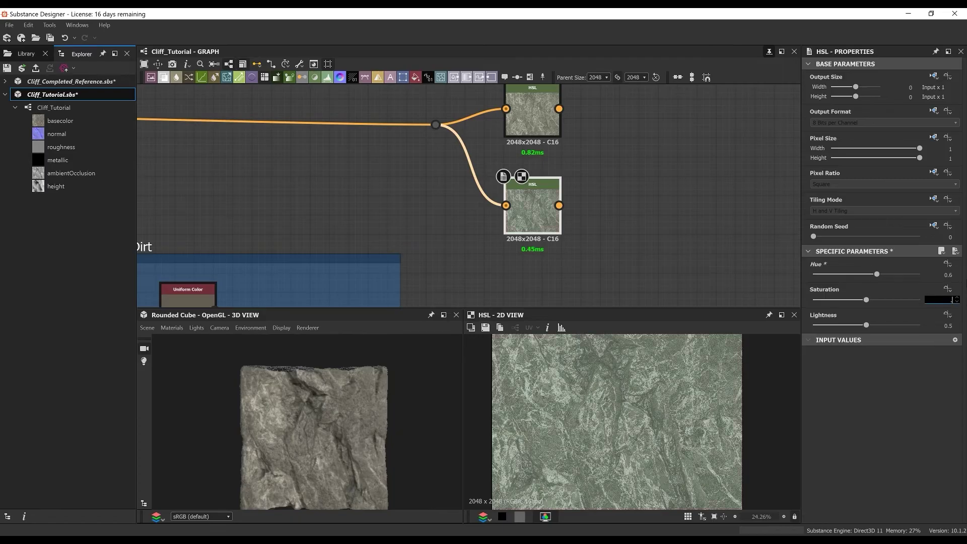
pyautogui.doubleClick(545, 122)
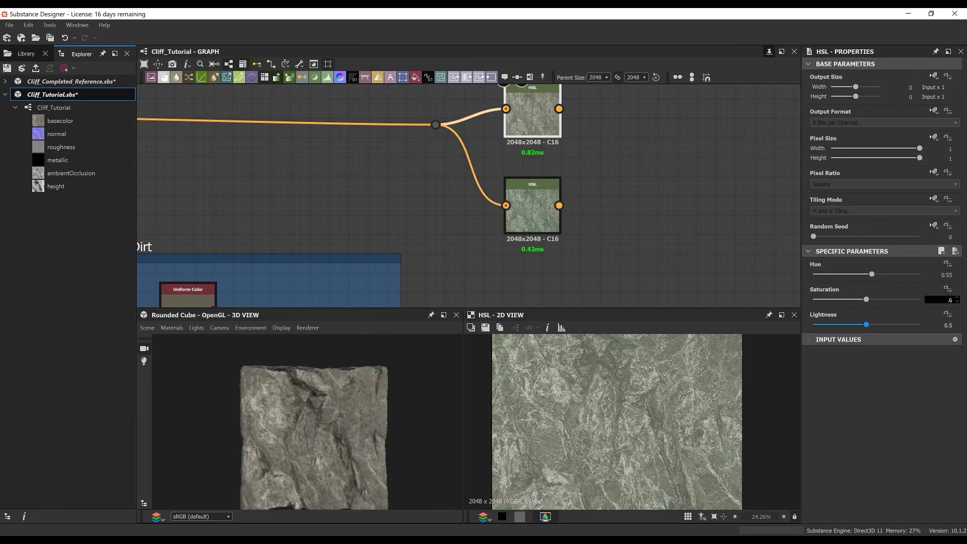
pyautogui.doubleClick(542, 203)
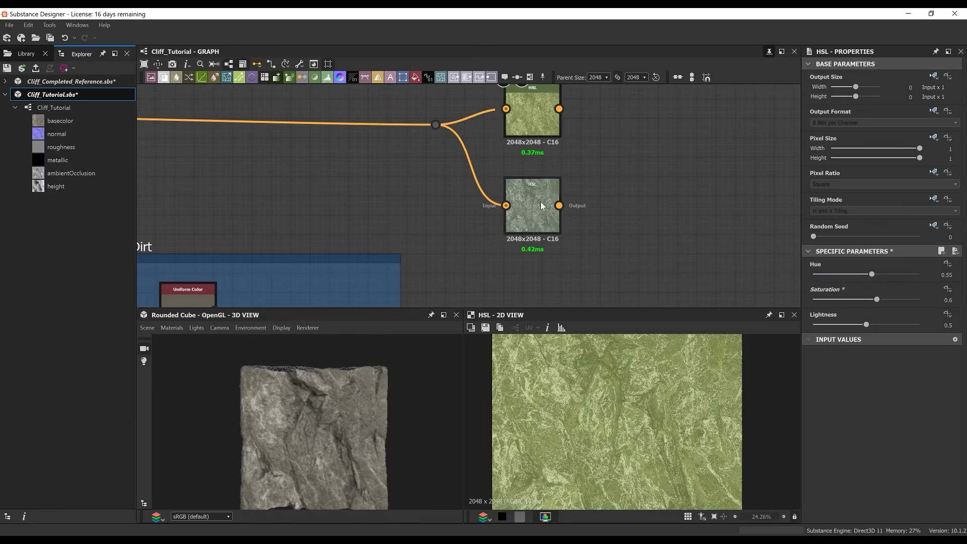
pyautogui.doubleClick(948, 300)
pyautogui.press('Tab')
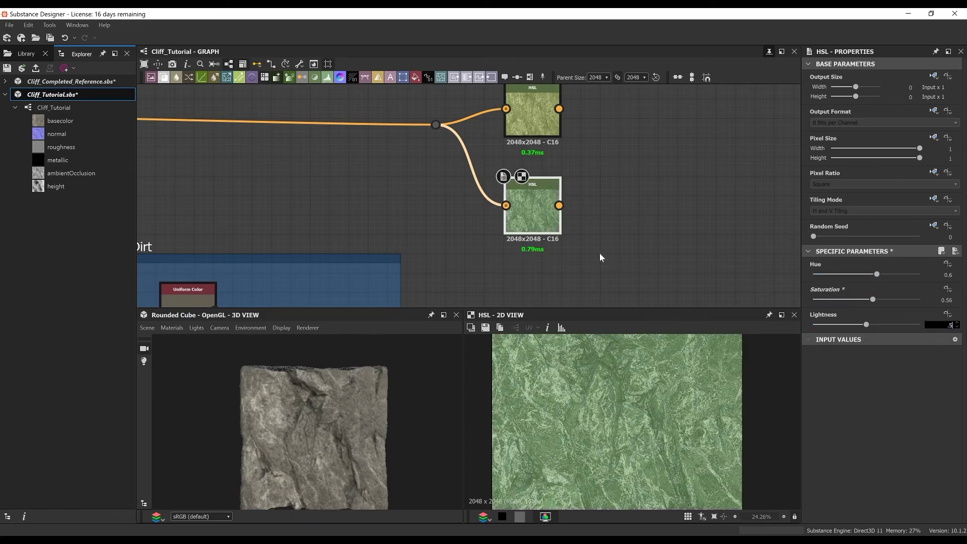
# Add a Blend node with the lower HSL as its background and the upper HSL as its foreground.
pyautogui.click(600, 258)
pyautogui.moveTo(599, 258); pyautogui.dragTo(575, 273, button='middle')
pyautogui.press('space')
pyautogui.click(636, 208)
pyautogui.moveTo(535, 220); pyautogui.dragTo(599, 182)
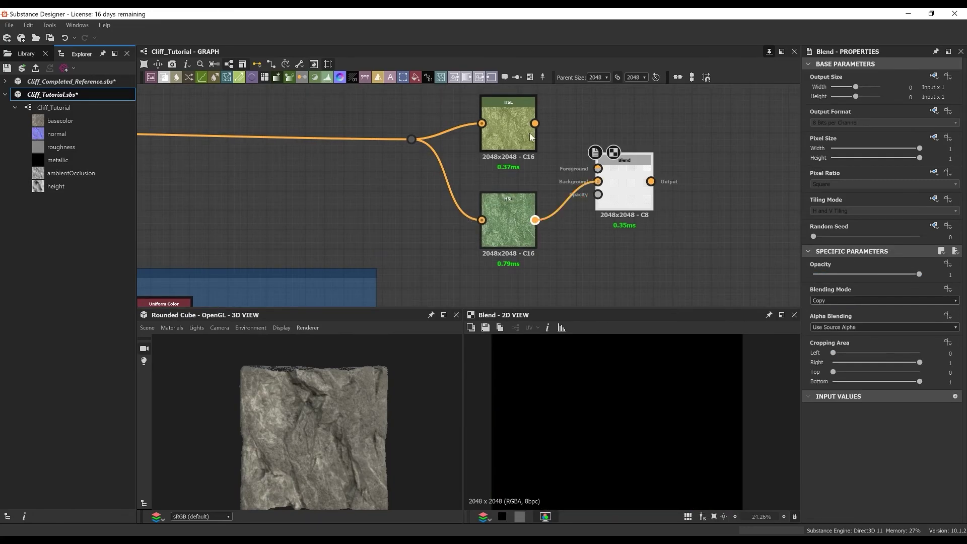
pyautogui.moveTo(535, 123); pyautogui.dragTo(598, 168)
# Add a Dirt 1 node as the HSL Blend's opacity mask and connect that Blend to the main Blend's foreground.
pyautogui.moveTo(580, 262); pyautogui.dragTo(565, 193, button='middle')
pyautogui.press('space')
pyautogui.write('dirt')
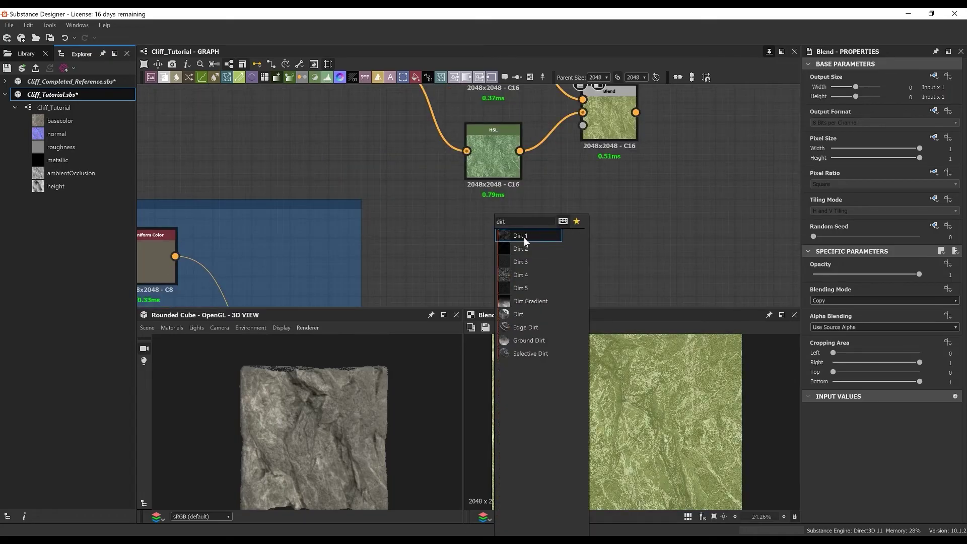
pyautogui.click(524, 237)
pyautogui.scroll(-3, 603, 127)
pyautogui.moveTo(593, 135); pyautogui.dragTo(693, 250)
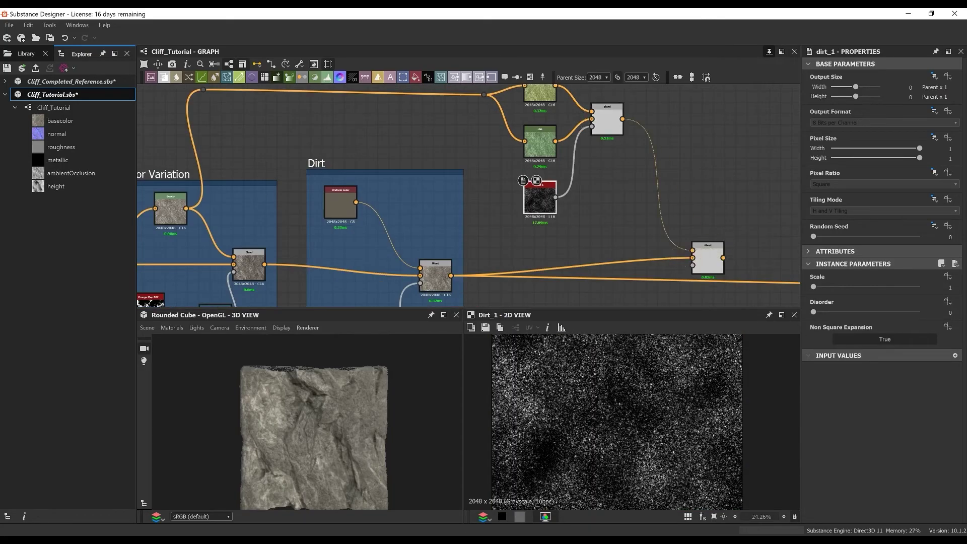
# Add a Levels node below the main color Blend and connect it to the Blend's opacity input.
pyautogui.scroll(-3, 589, 234)
pyautogui.moveTo(653, 278); pyautogui.dragTo(582, 186, button='middle')
pyautogui.press('space')
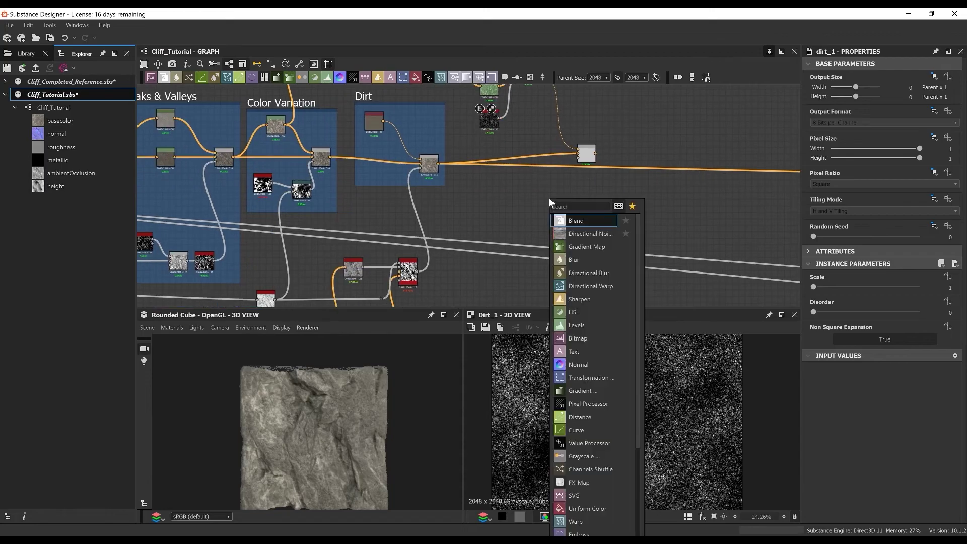
pyautogui.click(577, 325)
pyautogui.scroll(4, 549, 198)
pyautogui.moveTo(565, 195); pyautogui.dragTo(609, 115)
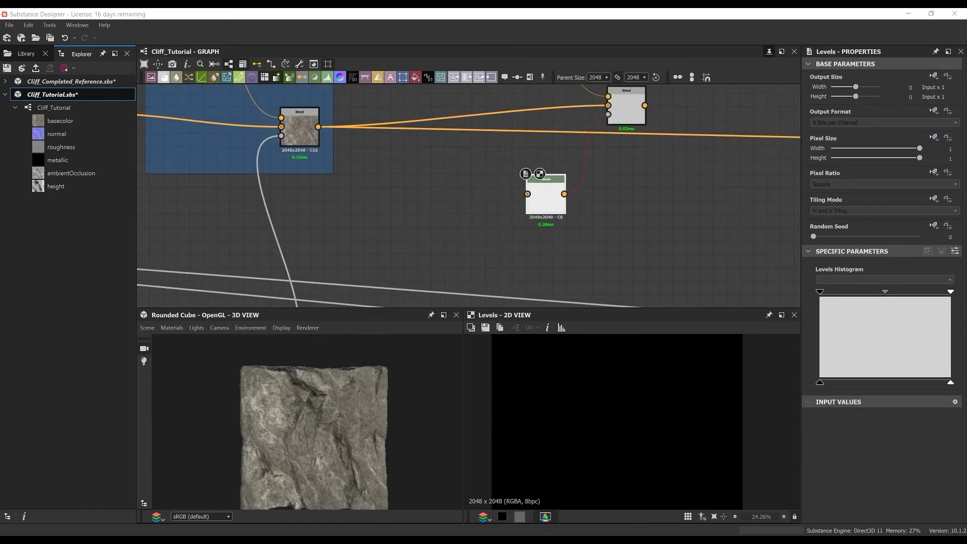
# Start a link from the Lichen Mask output and route it through a dot below the frames.
pyautogui.scroll(-5, 510, 194)
pyautogui.moveTo(454, 171); pyautogui.dragTo(695, 196, button='middle')
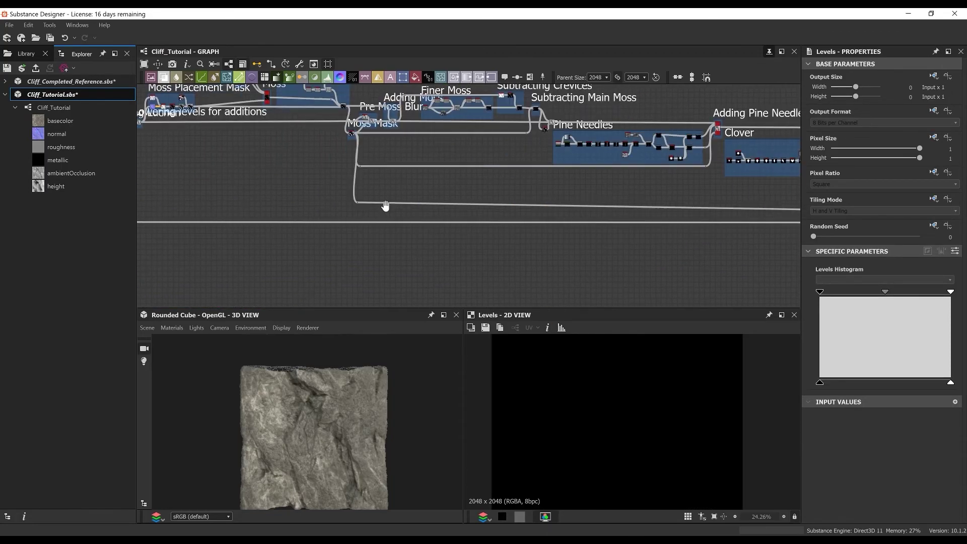
pyautogui.moveTo(386, 205); pyautogui.dragTo(681, 212, button='middle')
pyautogui.scroll(3, 509, 151)
pyautogui.click(344, 163)
pyautogui.moveTo(344, 293); pyautogui.dragTo(364, 131, button='middle')
pyautogui.scroll(-4, 358, 149)
pyautogui.keyDown('alt'); pyautogui.click(362, 194); pyautogui.keyUp('alt')
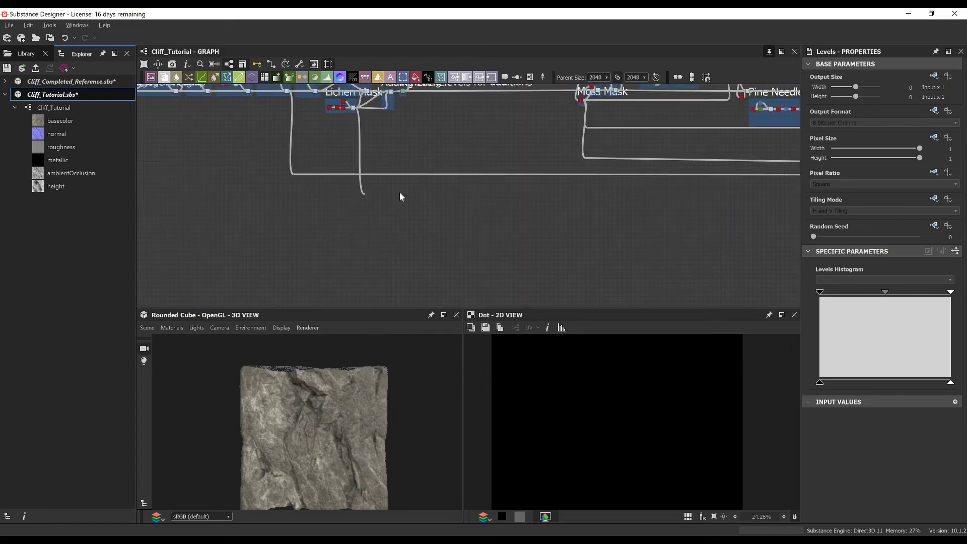
# Connect the routed Lichen Mask link to the new Levels node's input and preview the Levels output.
pyautogui.scroll(-2, 401, 192)
pyautogui.moveTo(630, 189); pyautogui.dragTo(302, 209, button='middle')
pyautogui.scroll(9, 384, 126)
pyautogui.click(419, 132)
pyautogui.doubleClick(436, 121)
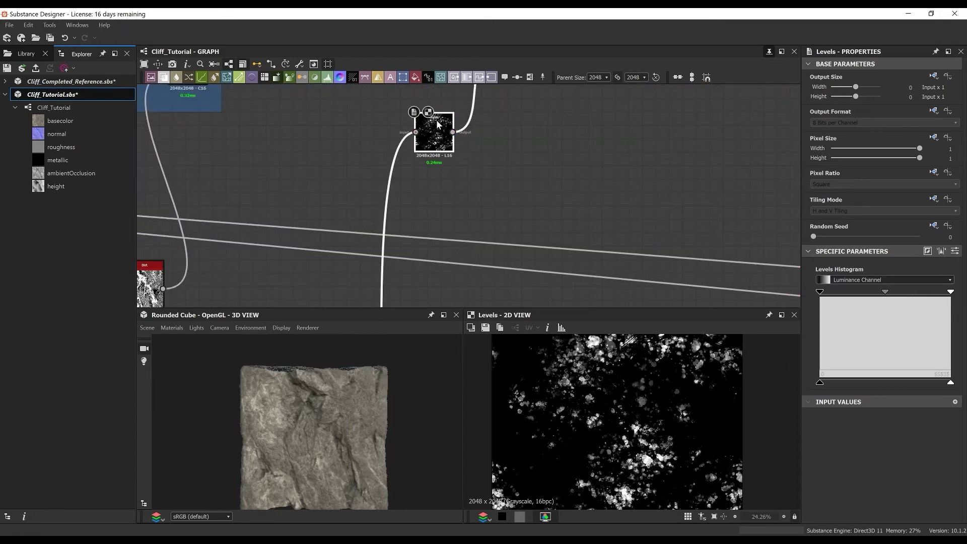
pyautogui.moveTo(437, 120); pyautogui.dragTo(424, 230, button='middle')
# Set the lichen Blend to Add (Linear Dodge) at 0.77 opacity and route its output to the base color output.
pyautogui.doubleClick(503, 153)
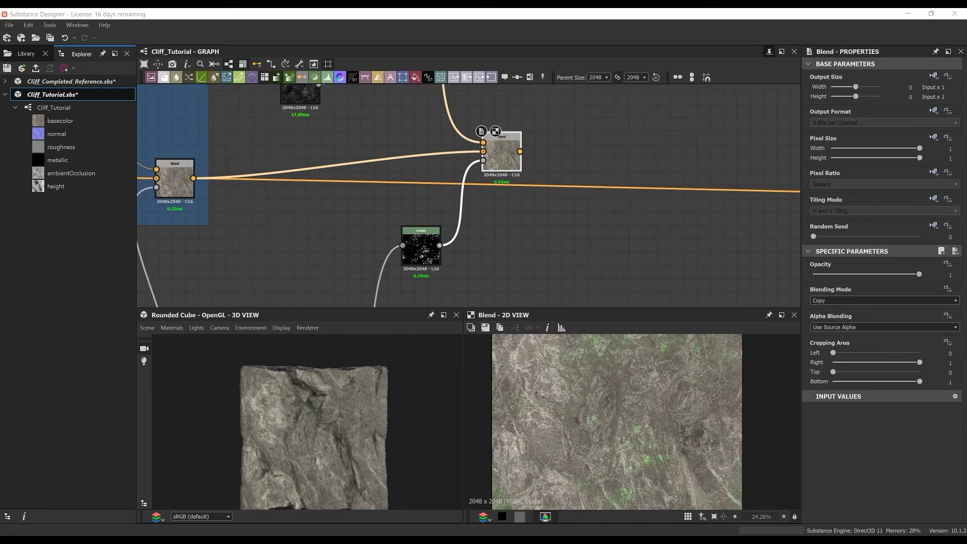
pyautogui.scroll(2, 490, 161)
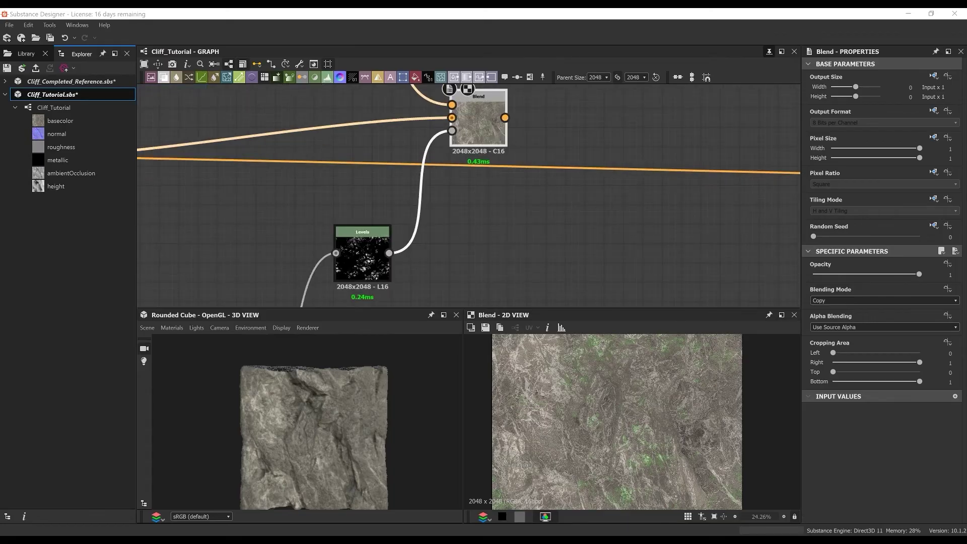
pyautogui.click(888, 301)
pyautogui.click(870, 310)
pyautogui.moveTo(919, 274); pyautogui.dragTo(895, 274)
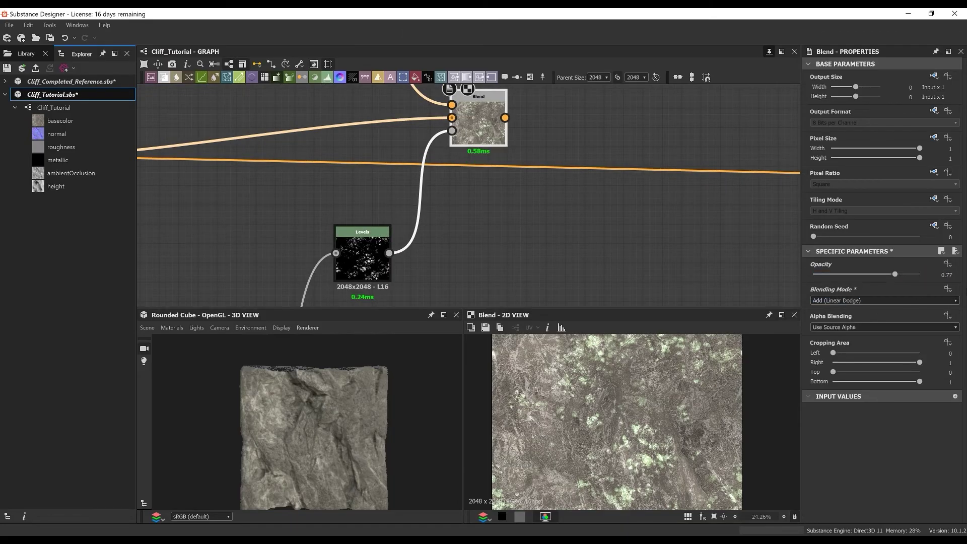
pyautogui.scroll(-5, 572, 164)
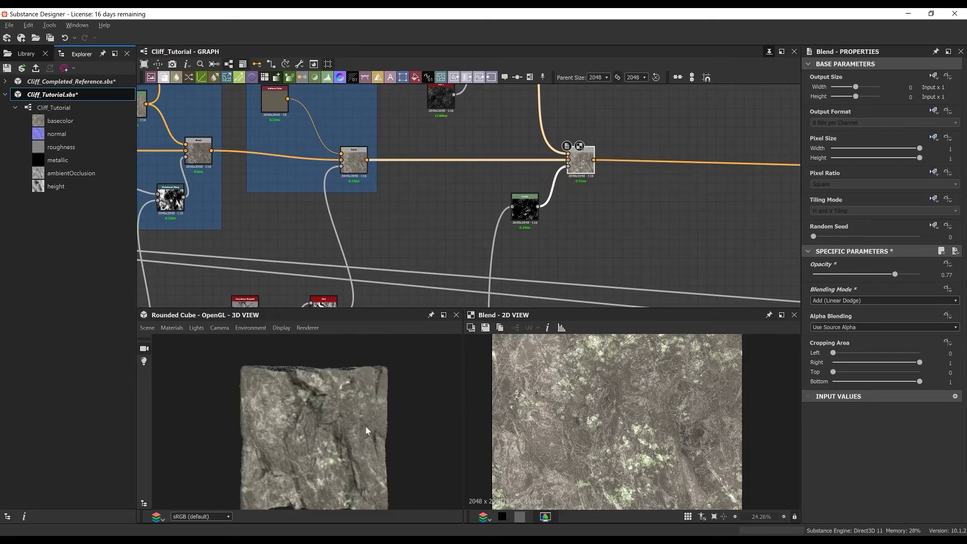
pyautogui.scroll(3, 365, 425)
pyautogui.scroll(-5, 498, 212)
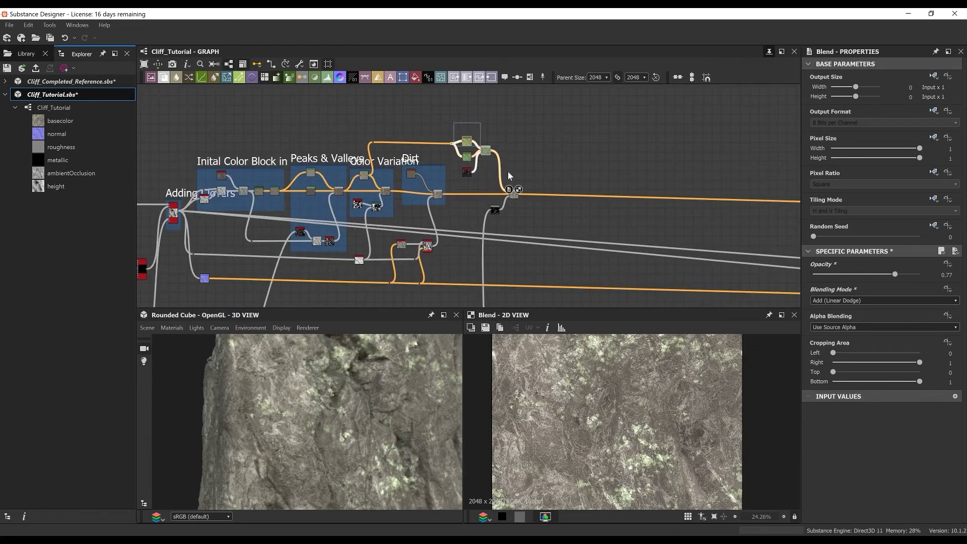
pyautogui.moveTo(508, 171); pyautogui.dragTo(532, 222)
pyautogui.press('space')
pyautogui.moveTo(455, 114); pyautogui.dragTo(530, 216)
pyautogui.rightClick(551, 157)
pyautogui.click(586, 178)
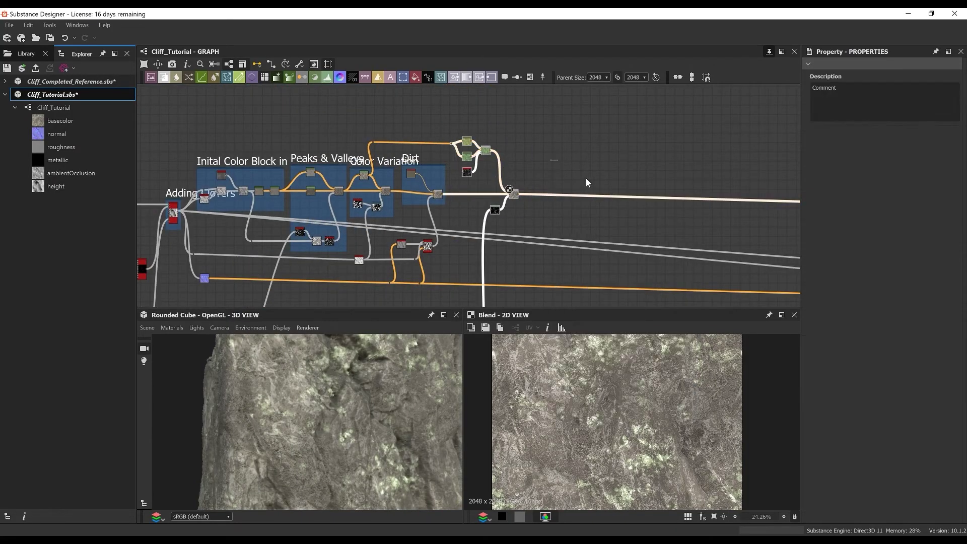
pyautogui.hotkey('ctrl', 'z')
# Group the lichen HSL, Dirt 1, Levels and Blend nodes in a frame titled "Lichen" and shift the frame away from Dirt.
pyautogui.moveTo(449, 118); pyautogui.dragTo(529, 221)
pyautogui.rightClick(567, 157)
pyautogui.click(604, 191)
pyautogui.moveTo(842, 115); pyautogui.dragTo(712, 135)
pyautogui.write('Lichen')
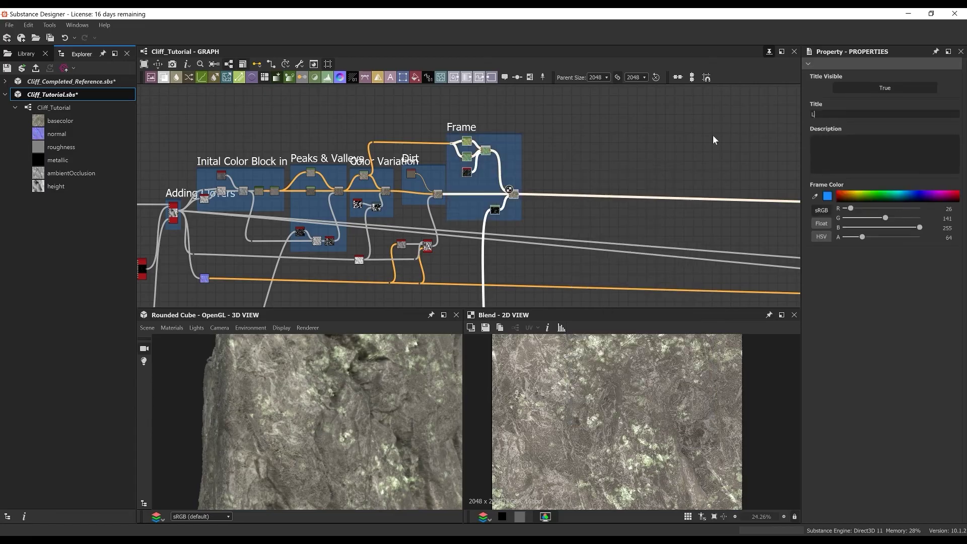
pyautogui.press('Return')
pyautogui.moveTo(465, 129); pyautogui.dragTo(471, 129)
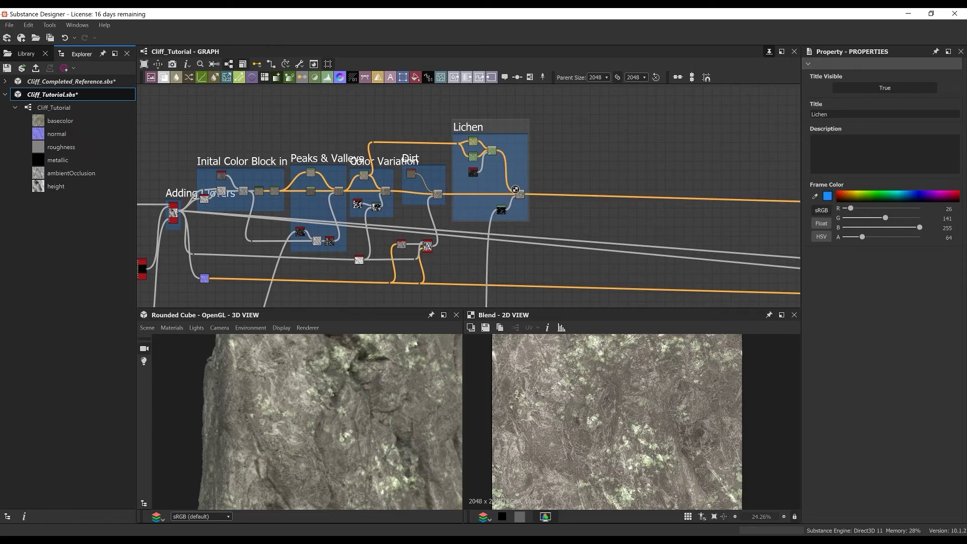
# Add a Gradient Map node beside the Lichen frame and duplicate it below.
pyautogui.scroll(5, 522, 149)
pyautogui.press('space')
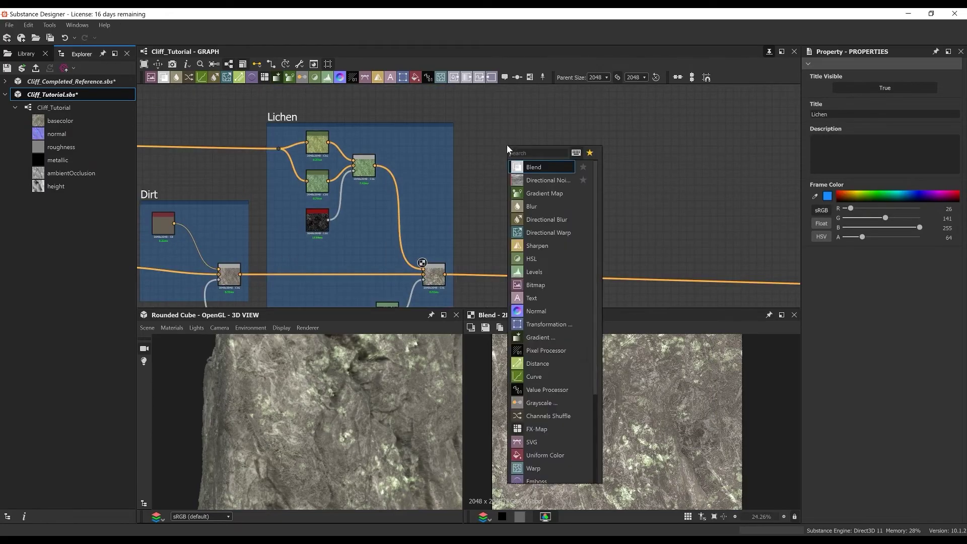
pyautogui.click(509, 186)
pyautogui.hotkey('ctrl', 'd')
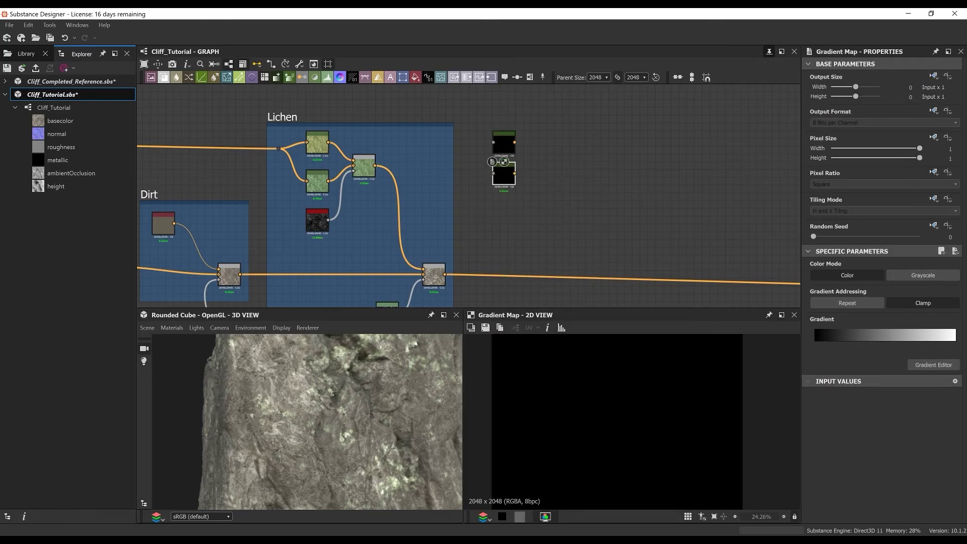
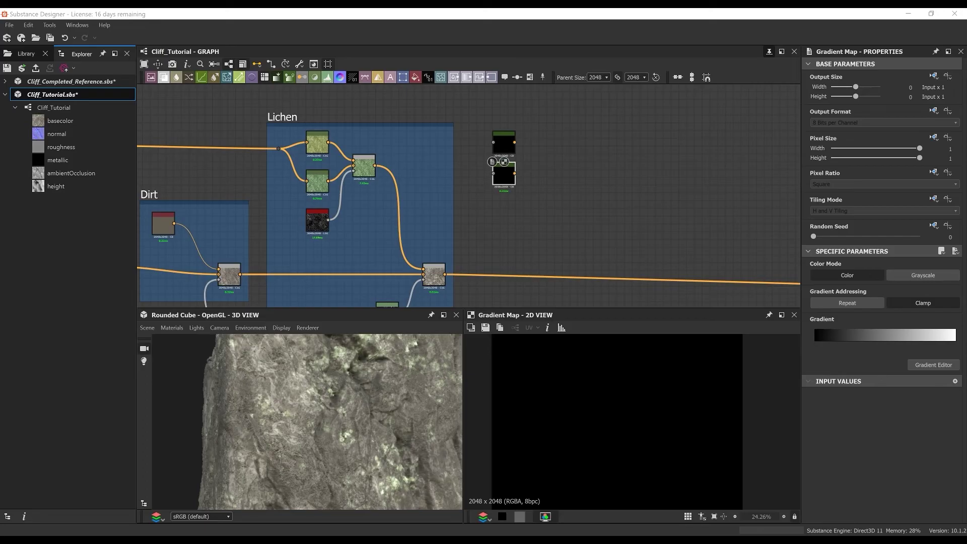
# Link the upper Gradient Map's input through a dot to the moss mask output near the Pre Moss Blur frame.
pyautogui.click(493, 143)
pyautogui.moveTo(483, 282); pyautogui.dragTo(475, 121, button='middle')
pyautogui.scroll(-8, 475, 147)
pyautogui.keyDown('alt'); pyautogui.click(470, 217); pyautogui.keyUp('alt')
pyautogui.moveTo(144, 211); pyautogui.dragTo(378, 216, button='middle')
pyautogui.scroll(4, 363, 216)
pyautogui.moveTo(322, 228); pyautogui.dragTo(630, 272, button='middle')
pyautogui.moveTo(326, 218); pyautogui.dragTo(615, 242, button='middle')
pyautogui.scroll(6, 443, 99)
pyautogui.moveTo(444, 99); pyautogui.dragTo(424, 162, button='middle')
pyautogui.scroll(4, 425, 162)
pyautogui.click(455, 90)
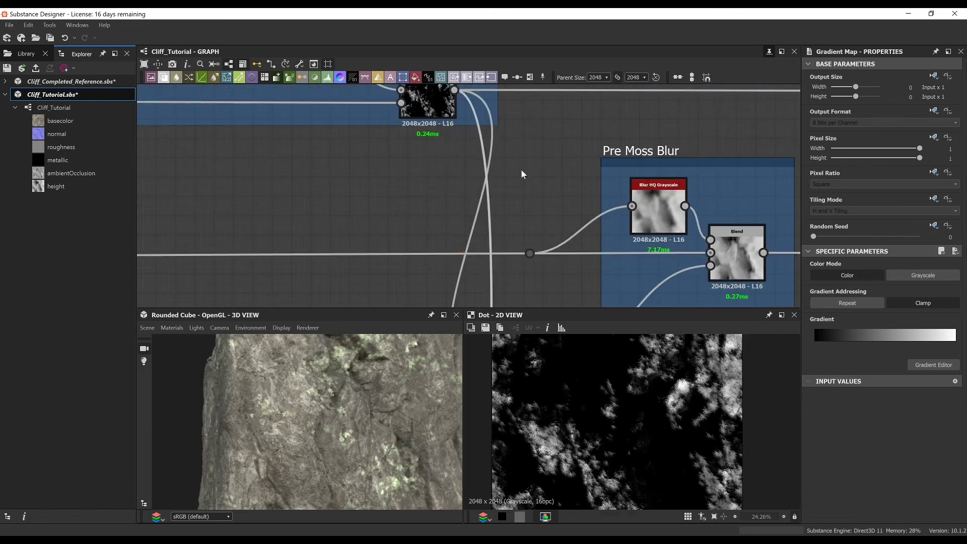
# Pick a yellow gradient for the upper Gradient Map with the gradient eyedropper, replacing the first sample with a new one.
pyautogui.scroll(-5, 521, 175)
pyautogui.moveTo(521, 175); pyautogui.dragTo(147, 190, button='middle')
pyautogui.moveTo(595, 177); pyautogui.dragTo(233, 155, button='middle')
pyautogui.moveTo(595, 129); pyautogui.dragTo(443, 146, button='middle')
pyautogui.scroll(4, 457, 124)
pyautogui.doubleClick(457, 124)
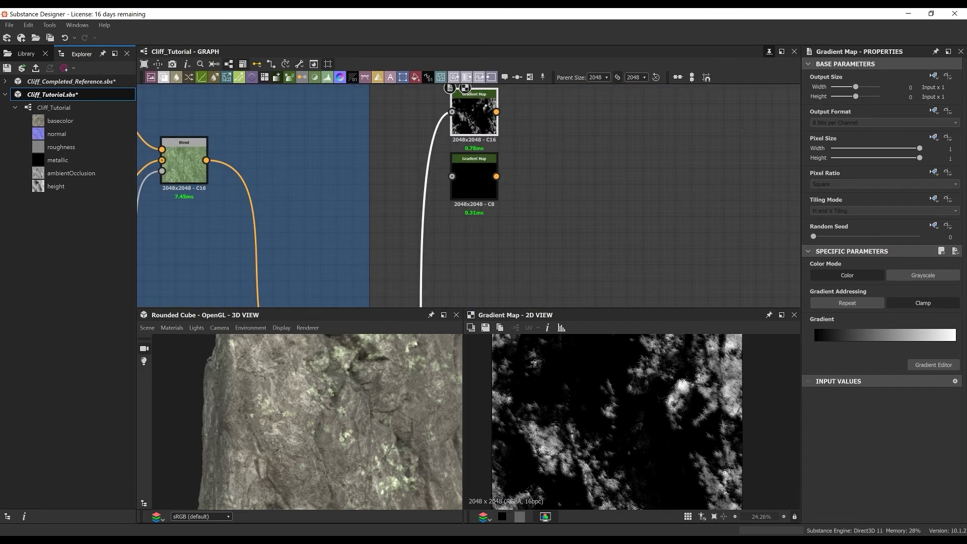
pyautogui.scroll(2, 531, 202)
pyautogui.click(933, 365)
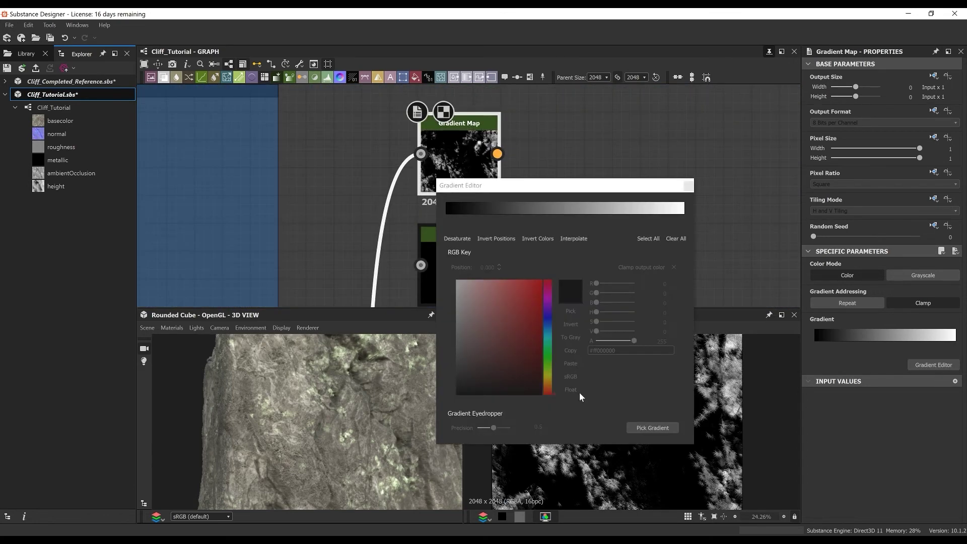
pyautogui.click(653, 428)
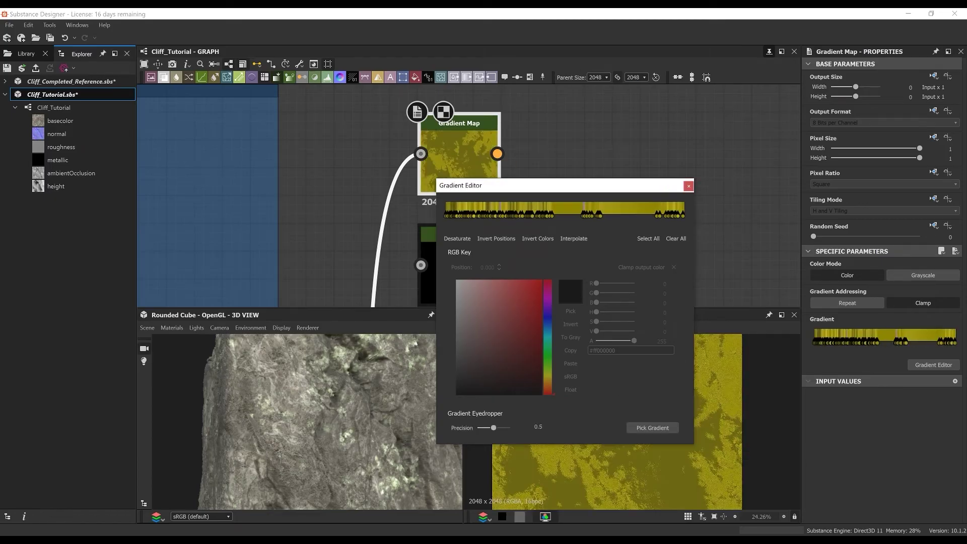
pyautogui.hotkey('ctrl', 'z')
pyautogui.click(689, 187)
# Pick a dark olive-green gradient for the lower Gradient Map and connect the moss mask to its input.
pyautogui.scroll(-1, 510, 244)
pyautogui.moveTo(510, 244); pyautogui.dragTo(483, 164, button='middle')
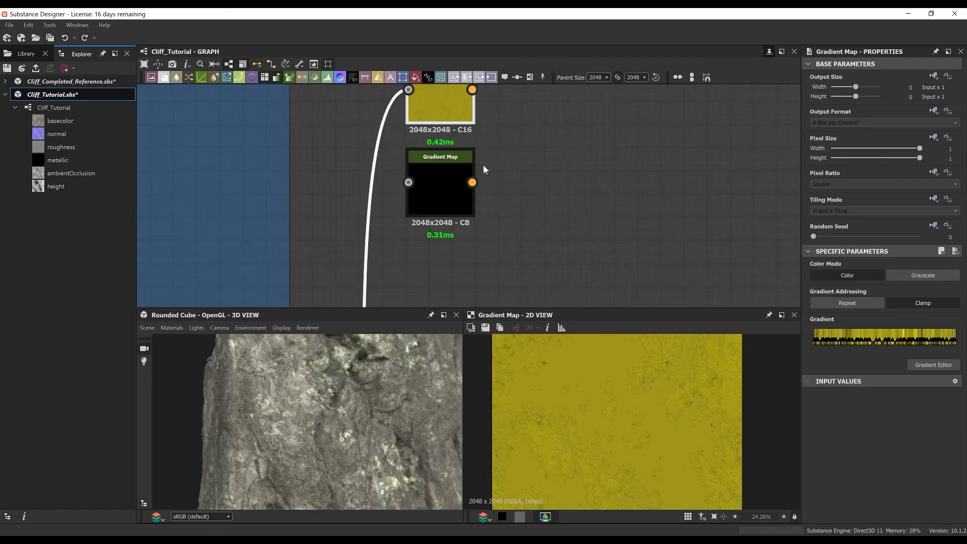
pyautogui.doubleClick(449, 184)
pyautogui.click(929, 365)
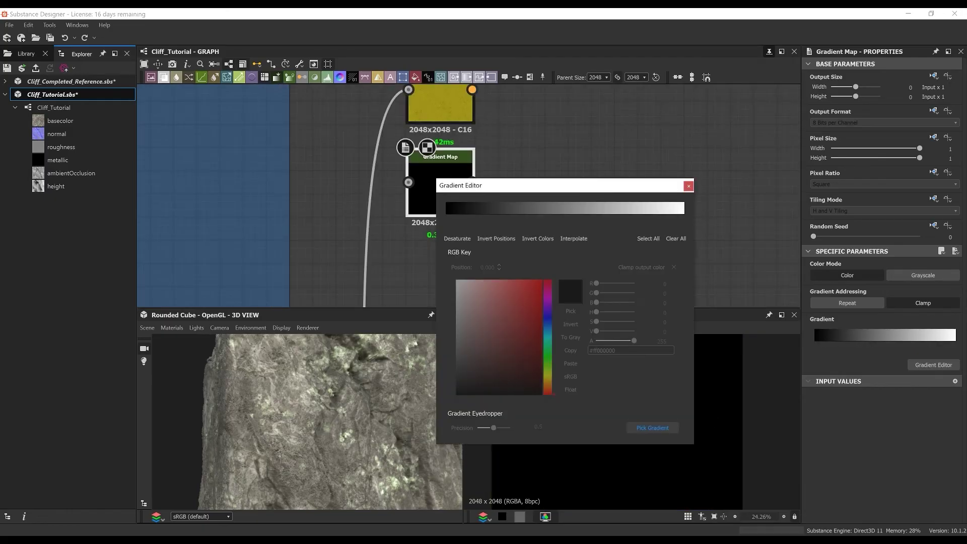
pyautogui.click(661, 431)
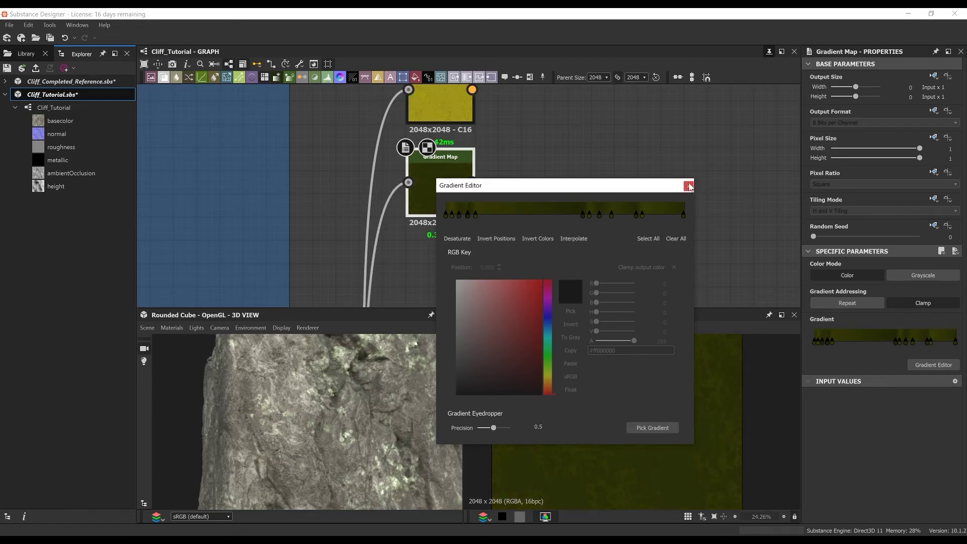
pyautogui.click(688, 186)
# Add a Blend node with the dark green Gradient Map as background and the yellow Gradient Map as foreground.
pyautogui.press('space')
pyautogui.click(640, 199)
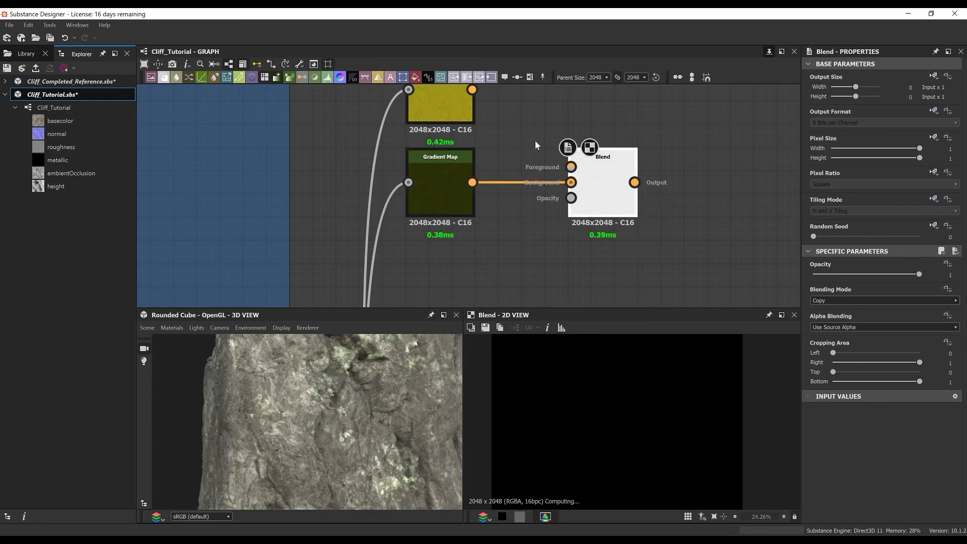
pyautogui.moveTo(535, 141); pyautogui.dragTo(495, 179, button='middle')
pyautogui.moveTo(431, 128); pyautogui.dragTo(530, 205)
pyautogui.moveTo(557, 206); pyautogui.dragTo(543, 147, button='middle')
pyautogui.scroll(-1, 543, 151)
# Add a Grunge Map 007 below the gradient maps and connect it to the opacity of the moss color Blend.
pyautogui.click(437, 267)
pyautogui.press('space')
pyautogui.write('grun')
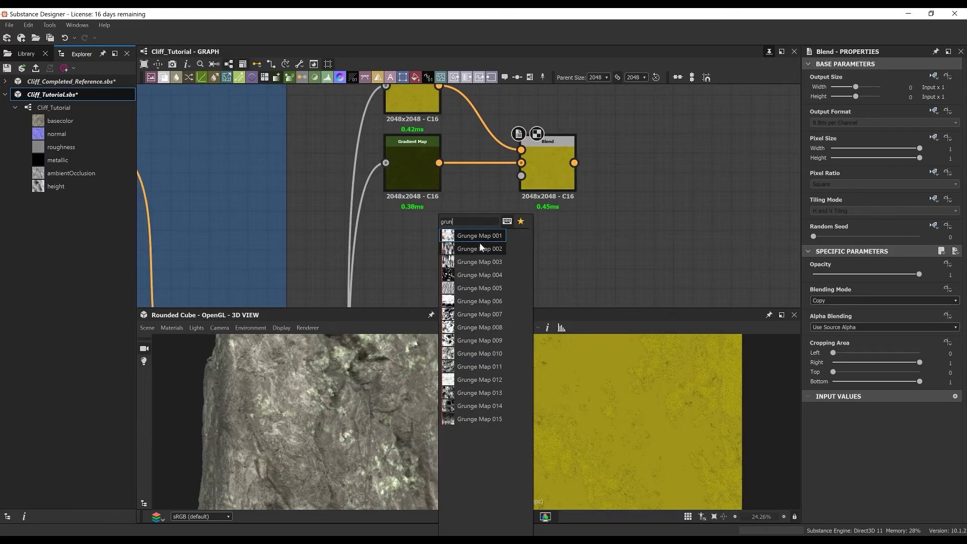
pyautogui.click(480, 314)
pyautogui.moveTo(438, 240); pyautogui.dragTo(546, 234)
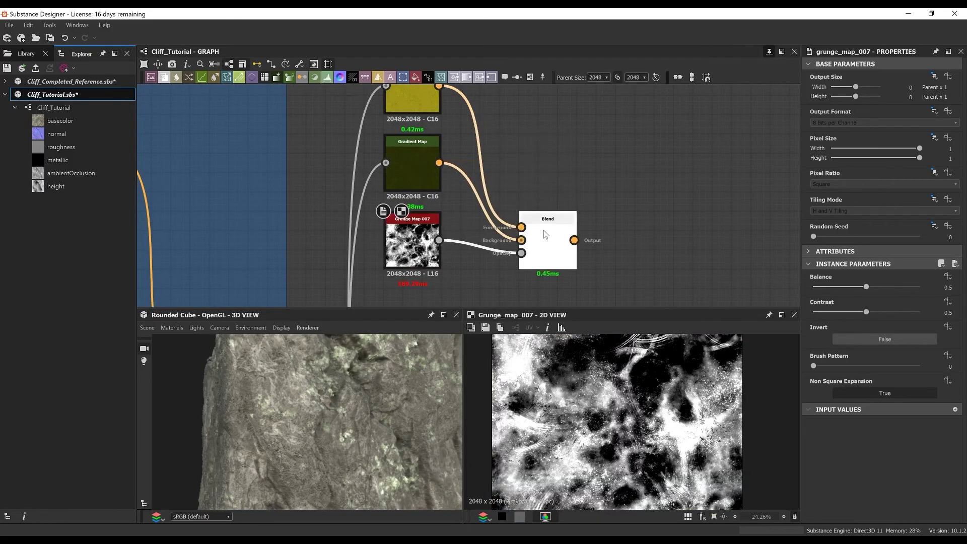
pyautogui.doubleClick(545, 230)
# Set the contrast of Grunge Map 007 to 0.29 and preview the moss color Blend.
pyautogui.moveTo(544, 231); pyautogui.dragTo(553, 164, button='middle')
pyautogui.doubleClick(422, 177)
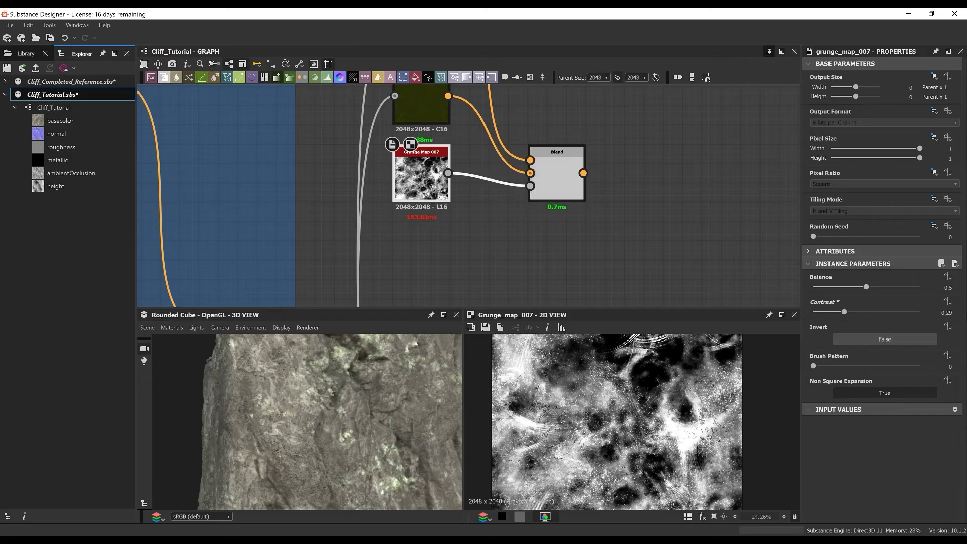
pyautogui.doubleClick(557, 176)
# Add a Blend node with the moss color as foreground and the Lichen frame's final Blend as background.
pyautogui.scroll(-2, 564, 183)
pyautogui.press('space')
pyautogui.click(651, 234)
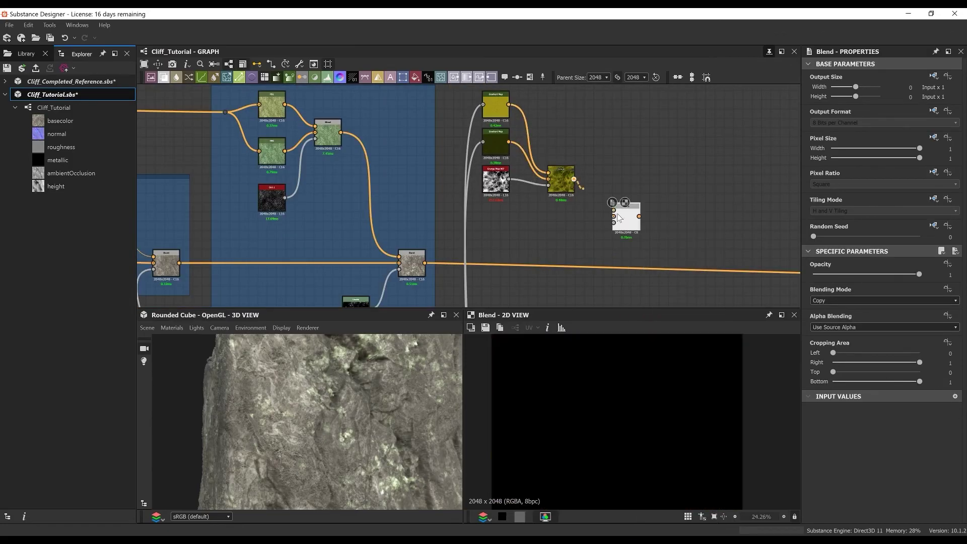
pyautogui.moveTo(615, 251); pyautogui.dragTo(614, 253)
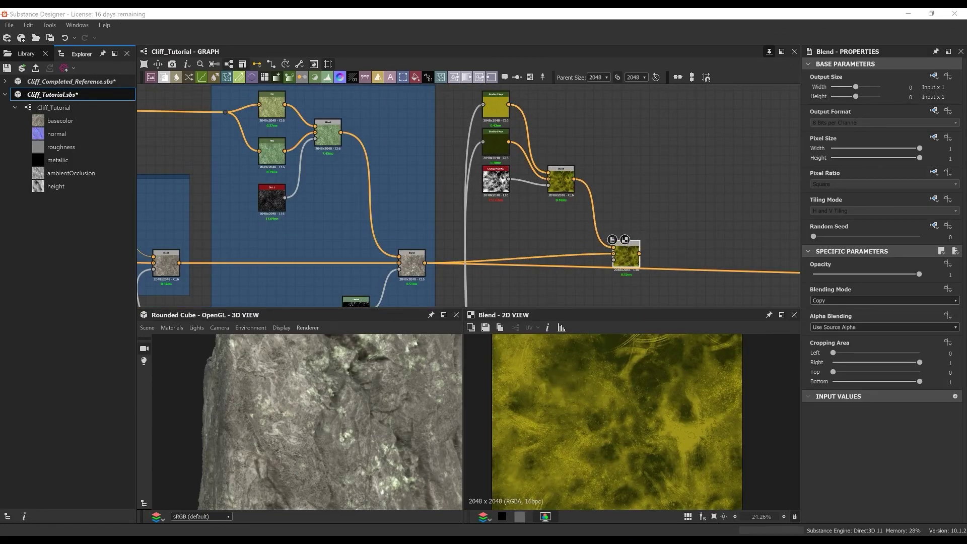
# Link the moss mask output through a dot to the opacity input of the new Blend.
pyautogui.scroll(-6, 554, 214)
pyautogui.moveTo(425, 295); pyautogui.dragTo(710, 190, button='middle')
pyautogui.scroll(-1, 476, 210)
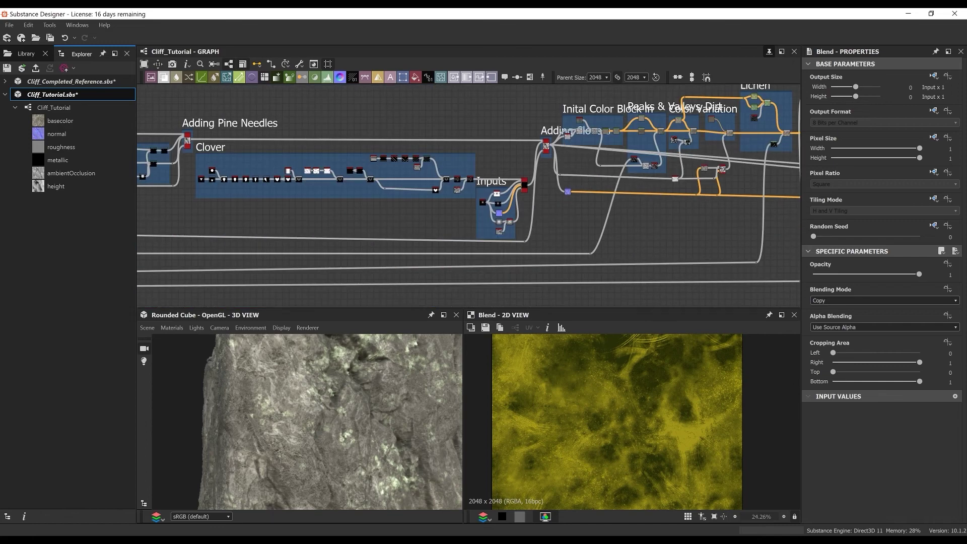
pyautogui.scroll(-3, 620, 238)
pyautogui.moveTo(620, 238); pyautogui.dragTo(786, 252, button='middle')
pyautogui.scroll(7, 318, 190)
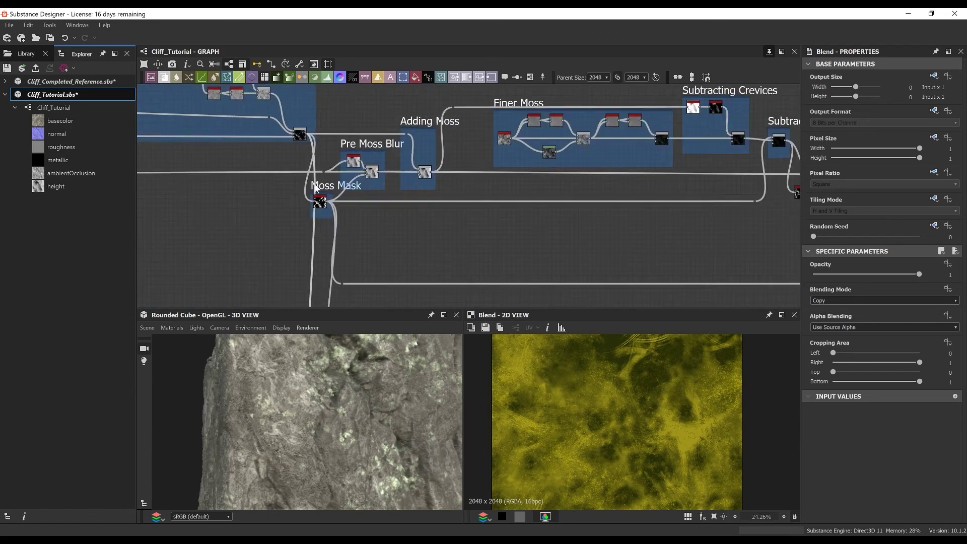
pyautogui.scroll(-4, 317, 190)
pyautogui.moveTo(475, 274); pyautogui.dragTo(205, 227, button='middle')
pyautogui.moveTo(776, 252); pyautogui.dragTo(454, 206, button='middle')
pyautogui.scroll(5, 488, 208)
pyautogui.click(485, 208)
pyautogui.moveTo(598, 191); pyautogui.dragTo(460, 282, button='middle')
pyautogui.moveTo(551, 215); pyautogui.dragTo(265, 191, button='middle')
pyautogui.scroll(-3, 586, 291)
pyautogui.moveTo(619, 257); pyautogui.dragTo(448, 228, button='middle')
pyautogui.scroll(8, 558, 96)
pyautogui.moveTo(558, 96); pyautogui.dragTo(528, 186, button='middle')
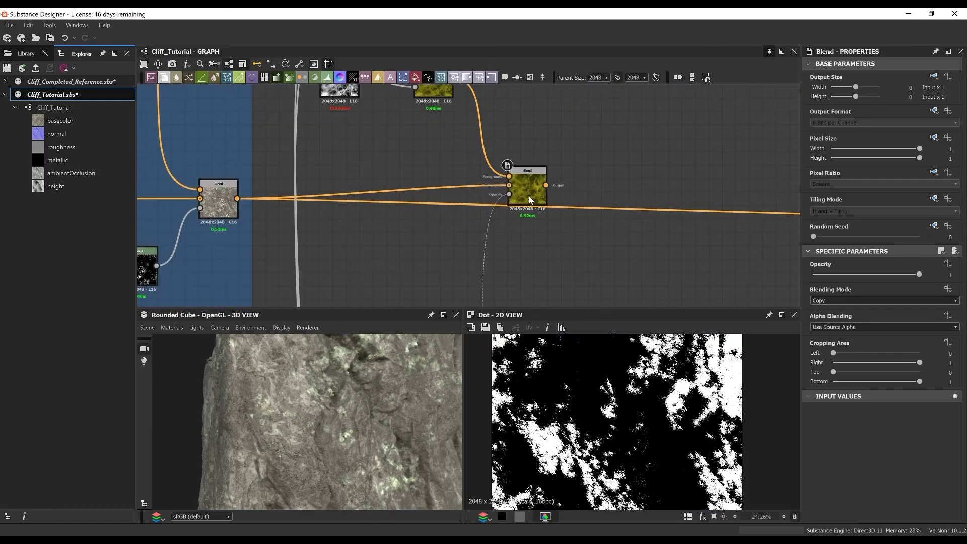
pyautogui.click(509, 195)
# Align the moss Blend with the base color chain, reroute the base color output through it, and check the cliff in 3D.
pyautogui.doubleClick(528, 188)
pyautogui.scroll(2, 626, 483)
pyautogui.moveTo(527, 187); pyautogui.dragTo(527, 200)
pyautogui.keyDown('shift'); pyautogui.moveTo(237, 199); pyautogui.dragTo(547, 199); pyautogui.keyUp('shift')
pyautogui.moveTo(275, 400); pyautogui.dragTo(418, 416)
pyautogui.scroll(-3, 418, 419)
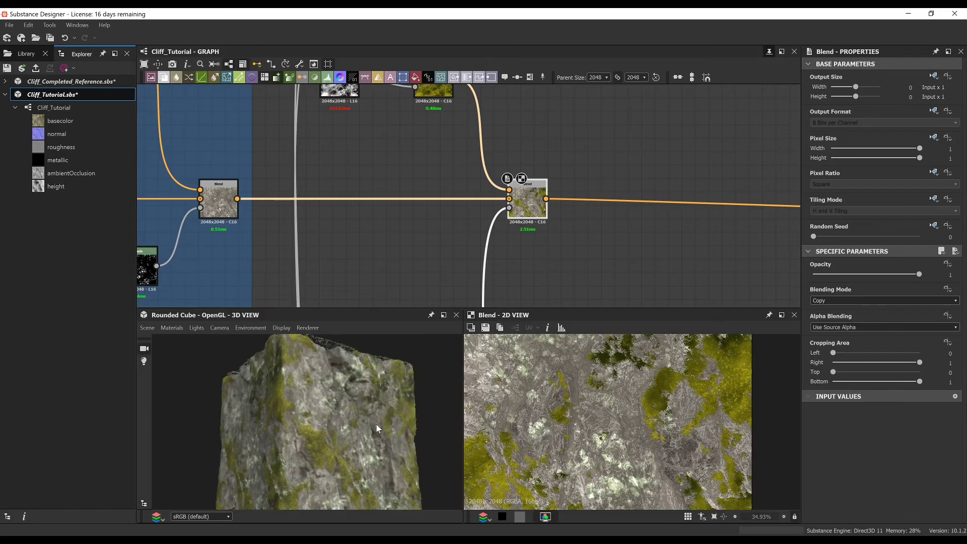
pyautogui.scroll(-3, 464, 201)
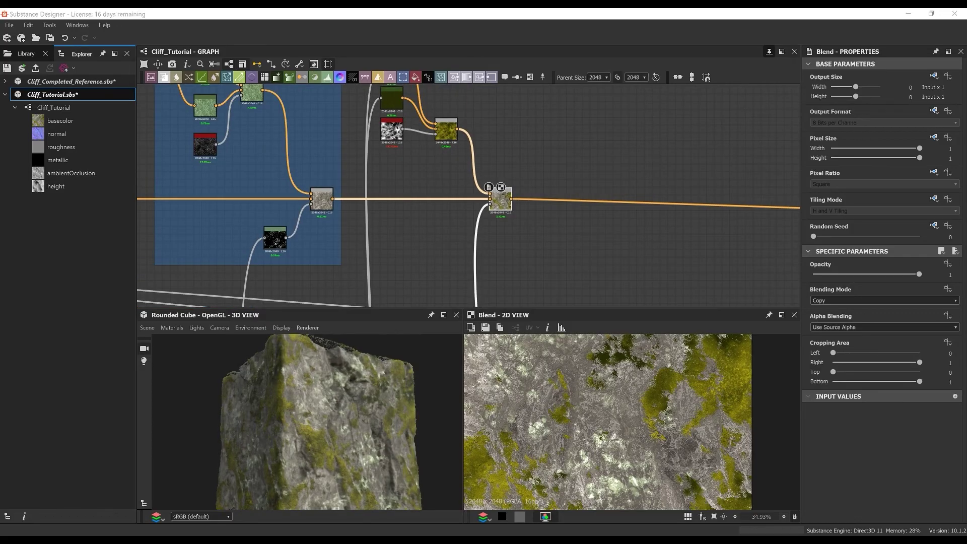
pyautogui.scroll(2, 546, 88)
pyautogui.scroll(-4, 513, 149)
# Enclose the moss color nodes in a frame titled "Moss Color".
pyautogui.moveTo(395, 90); pyautogui.dragTo(534, 241)
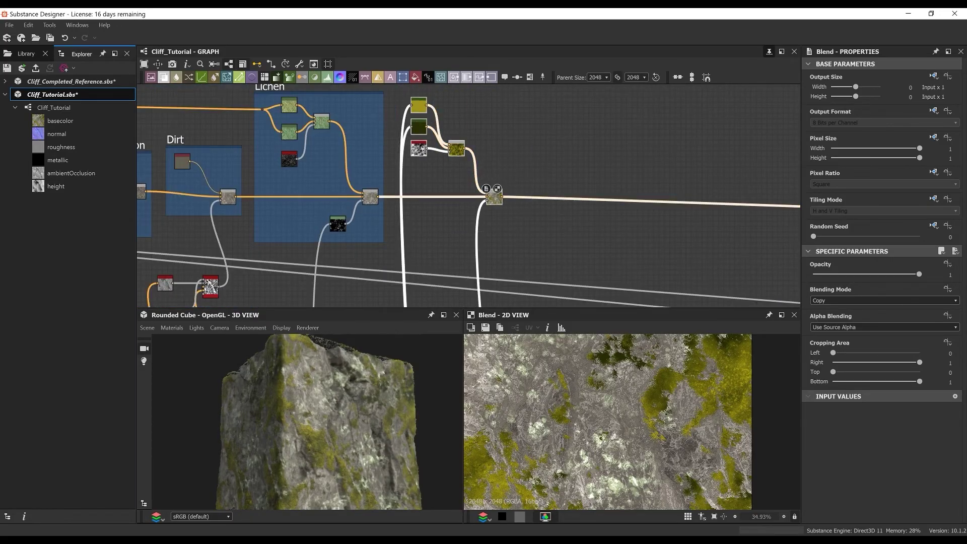
pyautogui.rightClick(529, 129)
pyautogui.click(552, 158)
pyautogui.write('Moss Color')
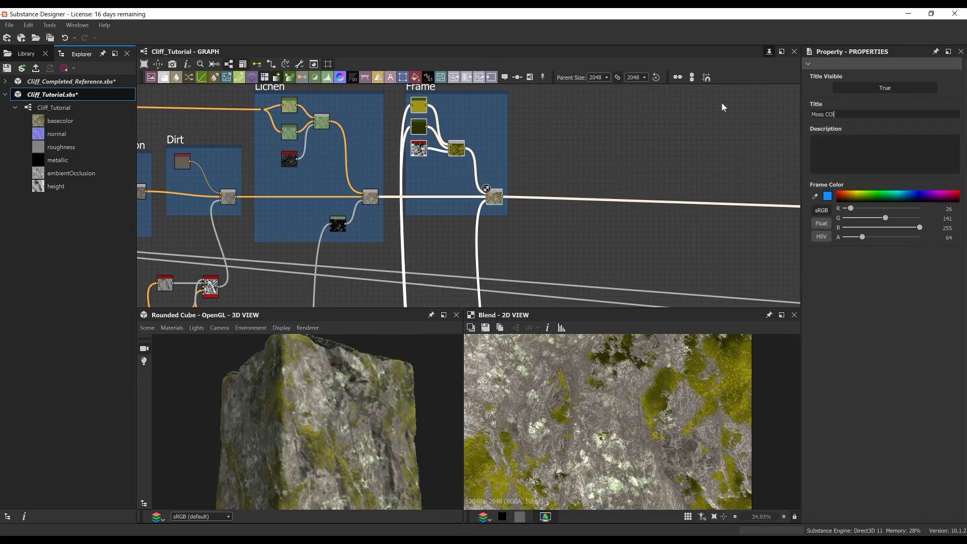
pyautogui.press('Return')
# Add an HSL node fed by the moss color mix, set its hue to 0.48 and adjust its saturation.
pyautogui.scroll(3, 535, 127)
pyautogui.press('space')
pyautogui.write('h')
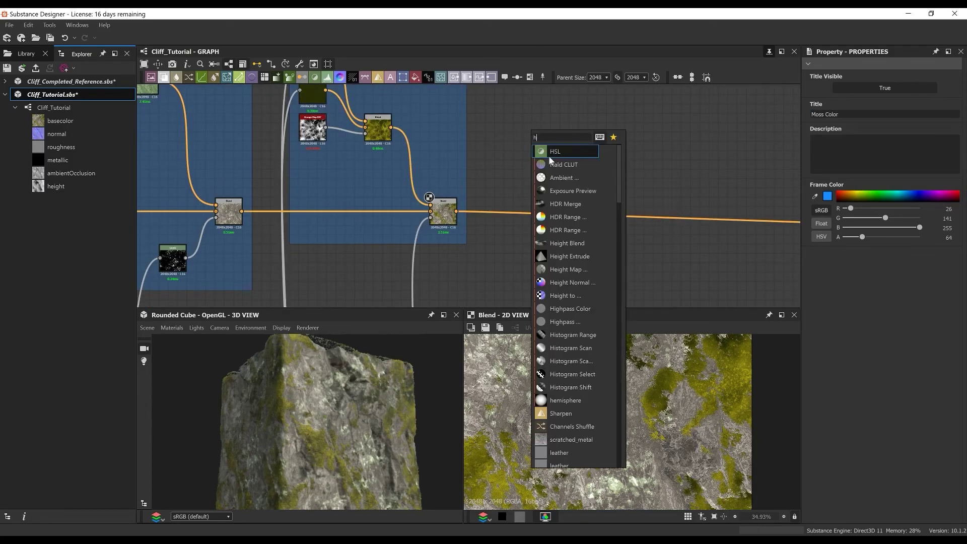
pyautogui.click(549, 155)
pyautogui.scroll(2, 495, 155)
pyautogui.moveTo(345, 116); pyautogui.dragTo(545, 117)
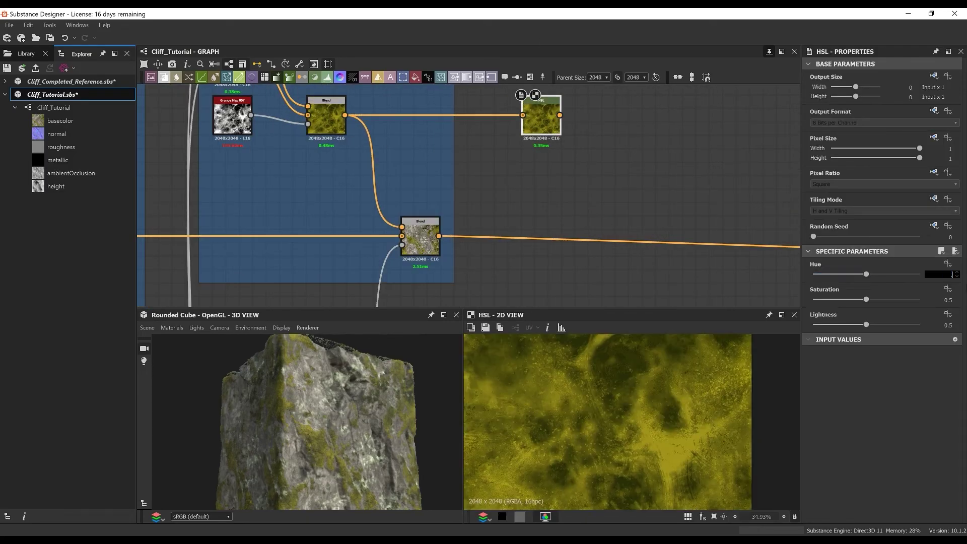
pyautogui.press('Tab')
pyautogui.write('.4')
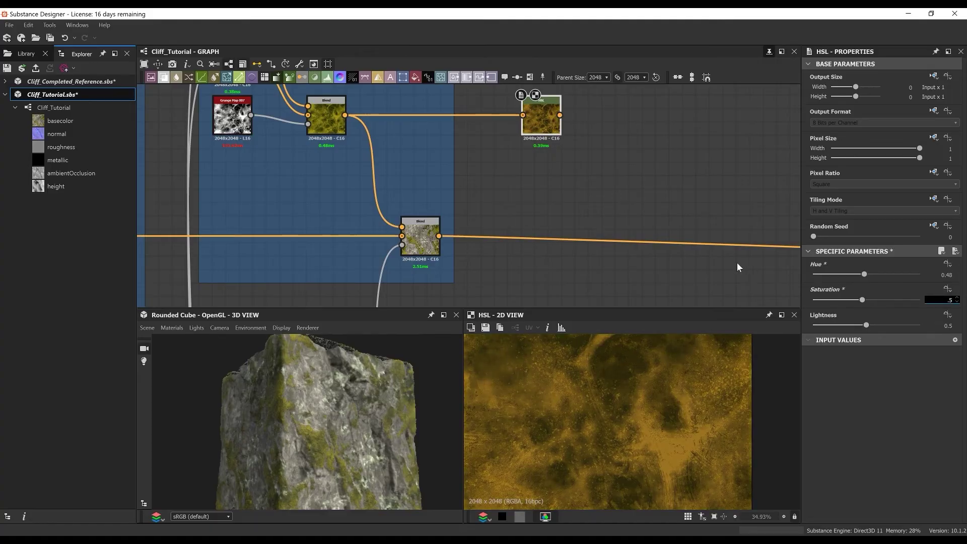
pyautogui.press('Return')
pyautogui.moveTo(548, 127); pyautogui.dragTo(528, 127)
# Add a Blend node with the Moss Color frame's final Blend as background and the HSL node as foreground.
pyautogui.press('space')
pyautogui.write('b')
pyautogui.click(651, 236)
pyautogui.moveTo(440, 236); pyautogui.dragTo(615, 210)
pyautogui.scroll(2, 598, 201)
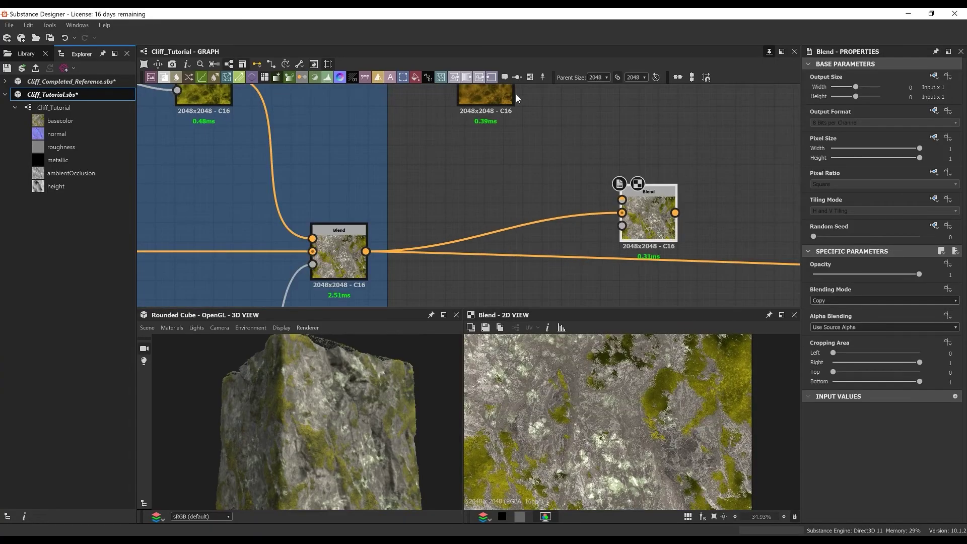
pyautogui.scroll(-2, 516, 94)
pyautogui.moveTo(514, 134); pyautogui.dragTo(621, 249)
pyautogui.scroll(-1, 638, 257)
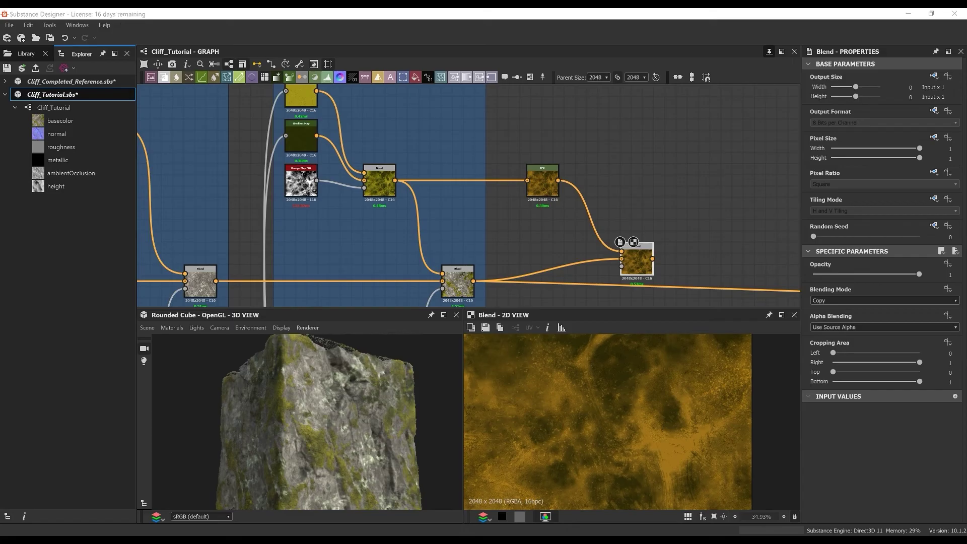
pyautogui.scroll(-2, 592, 202)
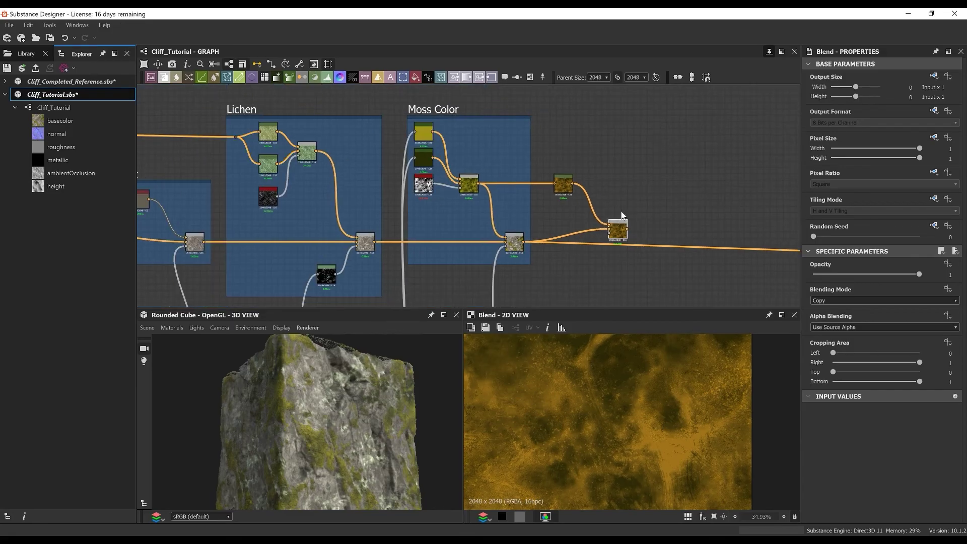
# Link the finer moss mask through a dot to the opacity input of the Blend after the HSL node.
pyautogui.scroll(-5, 617, 161)
pyautogui.moveTo(242, 209); pyautogui.dragTo(444, 107, button='middle')
pyautogui.scroll(5, 610, 167)
pyautogui.scroll(4, 538, 218)
pyautogui.scroll(-2, 527, 229)
pyautogui.moveTo(524, 212); pyautogui.dragTo(469, 136, button='middle')
pyautogui.scroll(-5, 521, 240)
pyautogui.keyDown('alt'); pyautogui.click(480, 283); pyautogui.keyUp('alt')
pyautogui.moveTo(756, 267); pyautogui.dragTo(400, 258, button='middle')
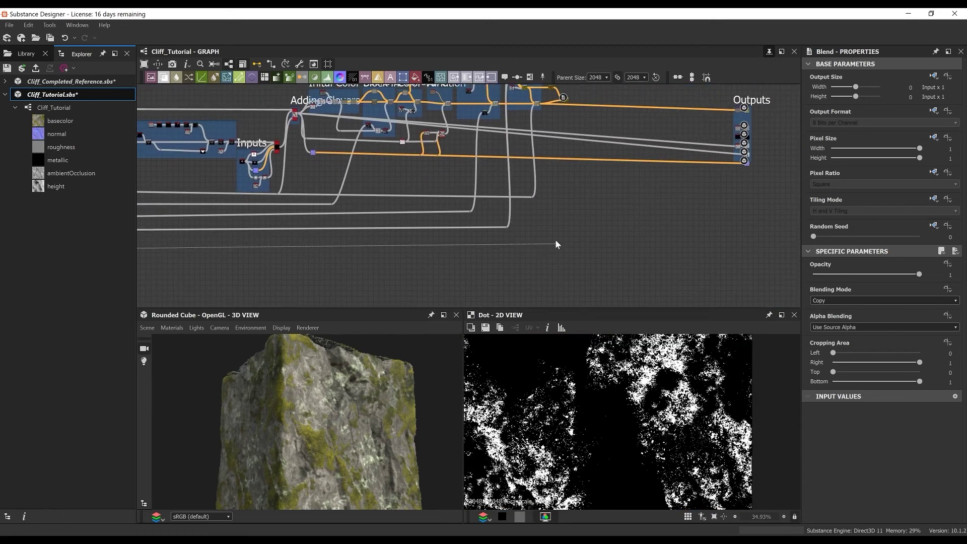
pyautogui.scroll(4, 454, 141)
# Align the finer moss Blend with the base color chain and route the base color output through it.
pyautogui.doubleClick(566, 178)
pyautogui.moveTo(566, 178); pyautogui.dragTo(566, 196)
pyautogui.scroll(-2, 552, 223)
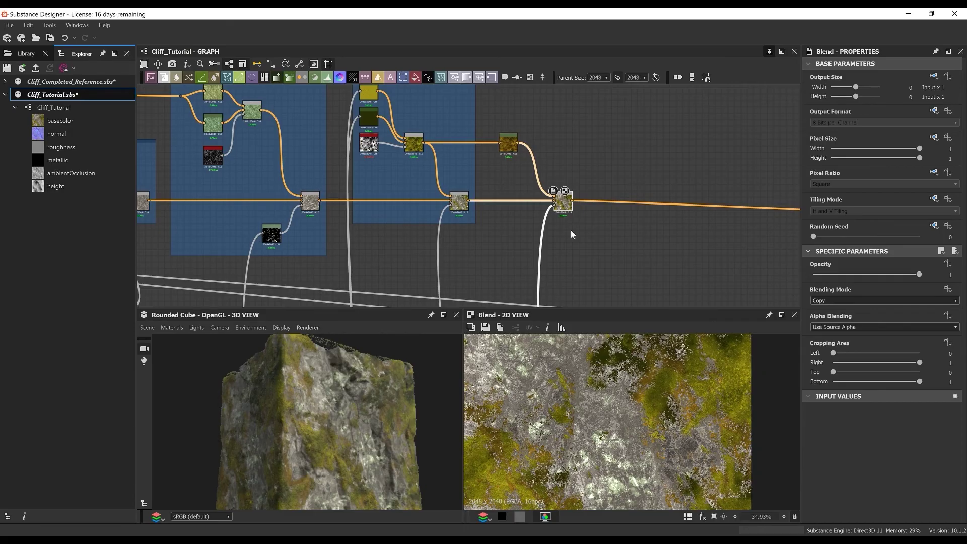
# Enclose the HSL node and its Blend in a frame titled "Finer Moss Color".
pyautogui.rightClick(601, 156)
pyautogui.click(637, 189)
pyautogui.write('Finer Moss Color')
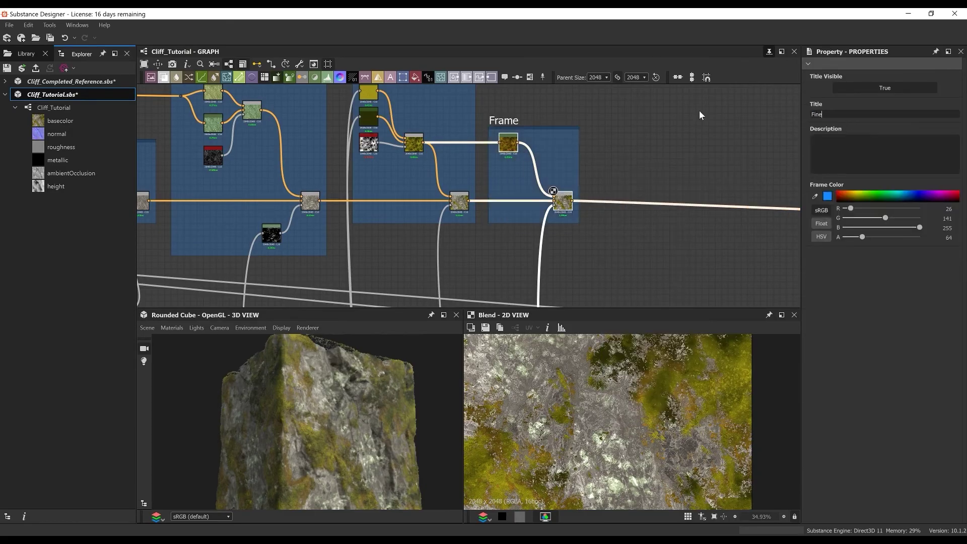
pyautogui.press('Return')
pyautogui.click(624, 143)
# Add a Blend node after the Finer Moss Color frame, using the frame's final Blend as its background.
pyautogui.scroll(2, 638, 143)
pyautogui.moveTo(639, 143); pyautogui.dragTo(565, 114, button='middle')
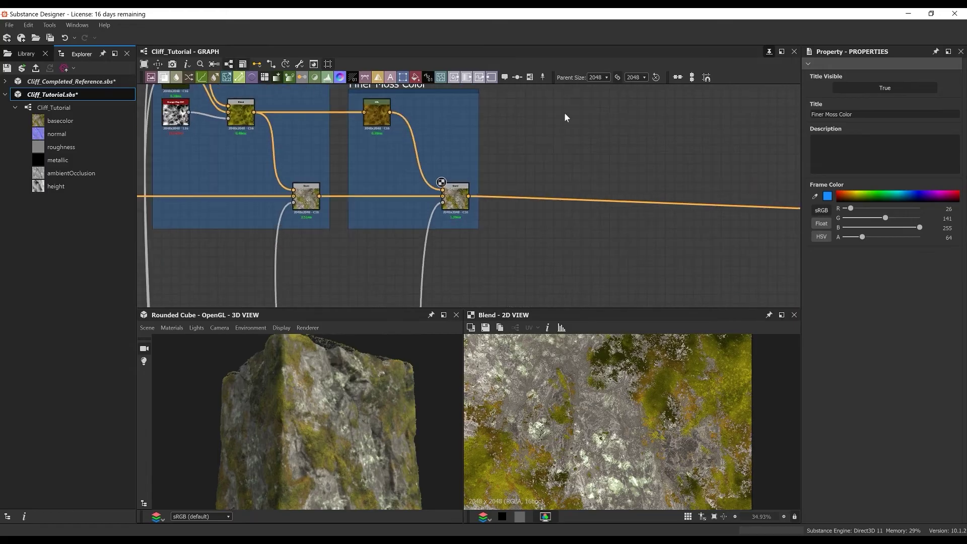
pyautogui.press('space')
pyautogui.write('b')
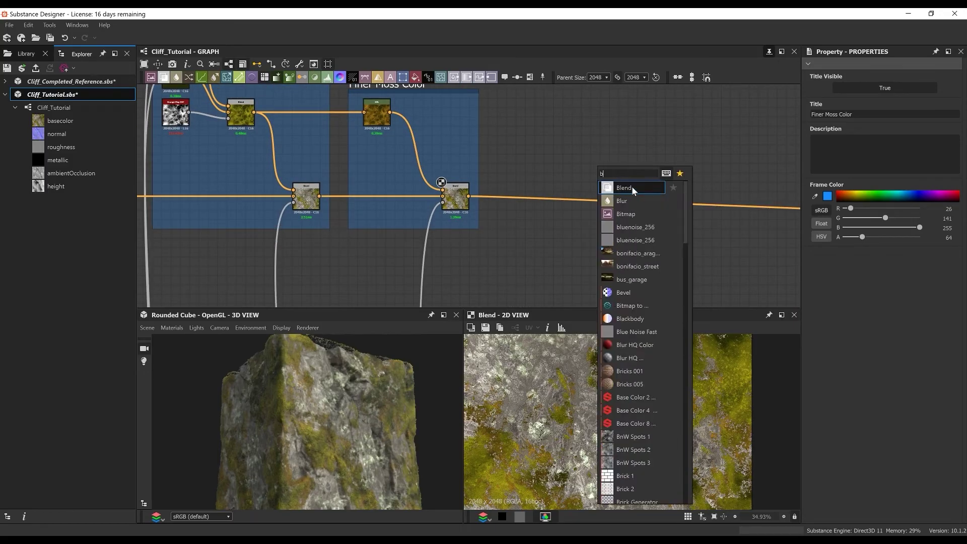
pyautogui.click(632, 187)
pyautogui.moveTo(469, 197); pyautogui.dragTo(614, 190)
# Add a Gradient Map above the new Blend and connect it as the foreground.
pyautogui.press('space')
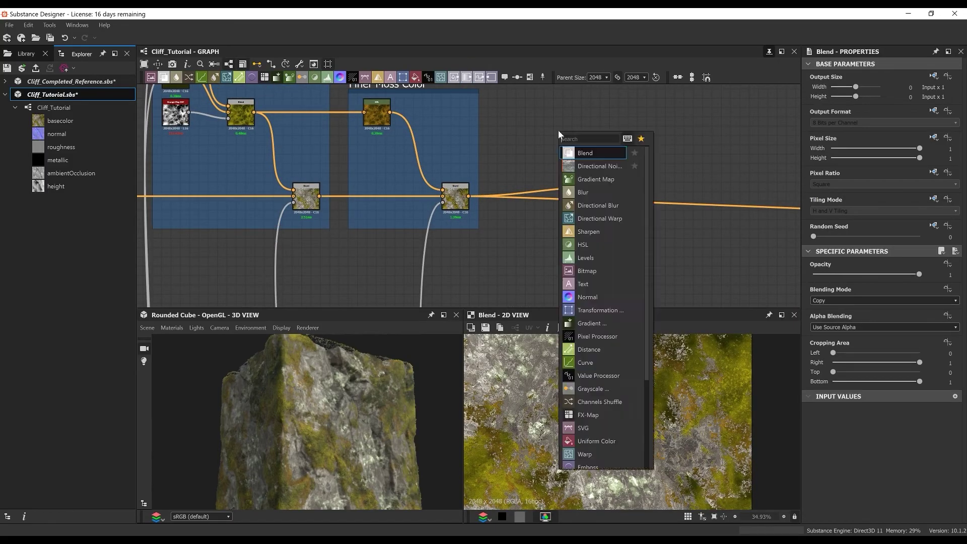
pyautogui.write('gra')
pyautogui.press('Return')
pyautogui.scroll(2, 550, 132)
pyautogui.moveTo(554, 131); pyautogui.dragTo(526, 118)
pyautogui.moveTo(555, 116); pyautogui.dragTo(625, 201)
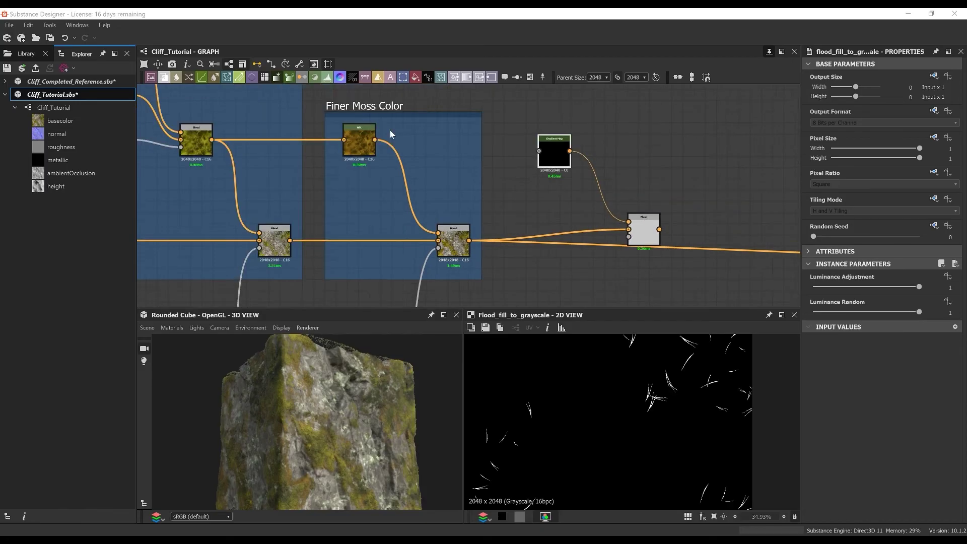
# Link the height output of the Adding Pine Needles Shape Splatter through a dot to the new Gradient Map's input.
pyautogui.scroll(-5, 390, 130)
pyautogui.moveTo(470, 216); pyautogui.dragTo(403, 193, button='middle')
pyautogui.scroll(6, 402, 138)
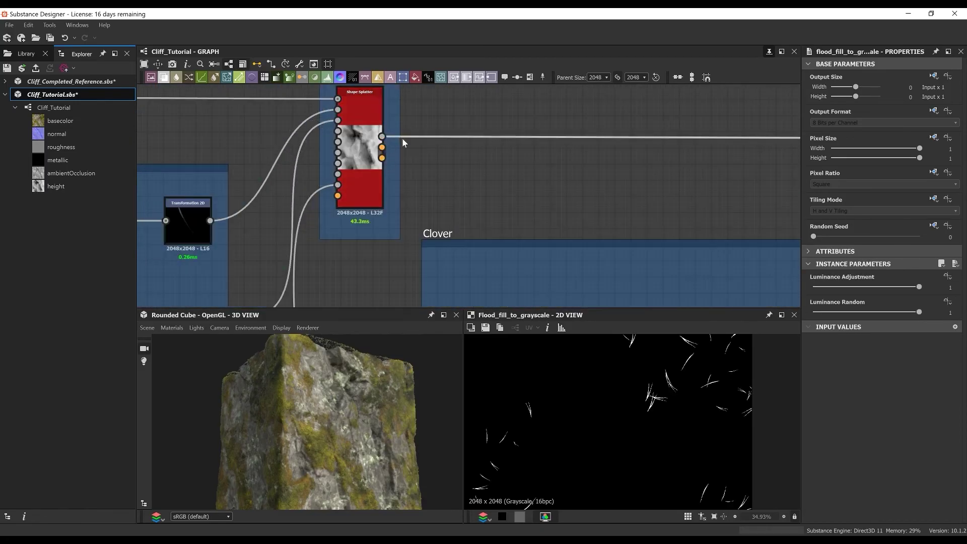
pyautogui.scroll(-2, 402, 138)
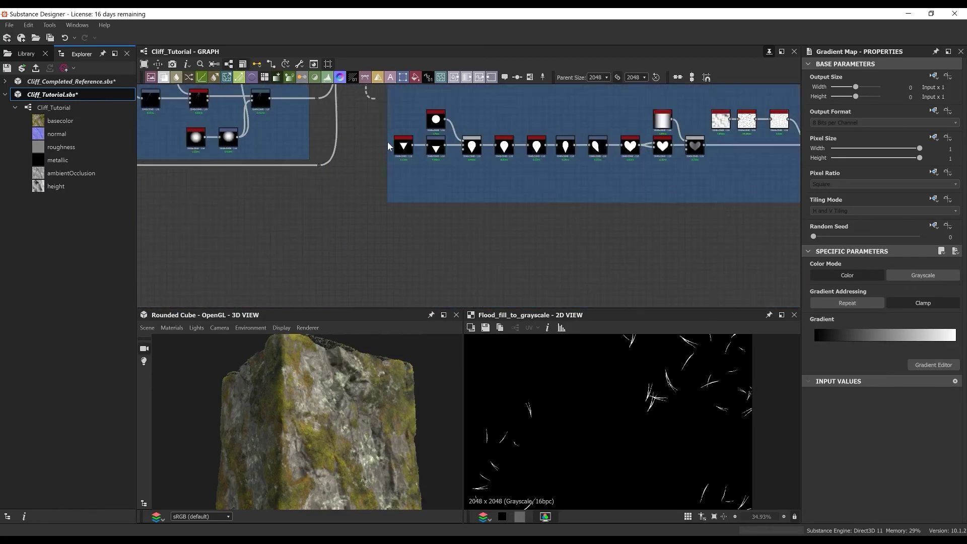
pyautogui.scroll(-4, 388, 141)
pyautogui.scroll(-2, 289, 253)
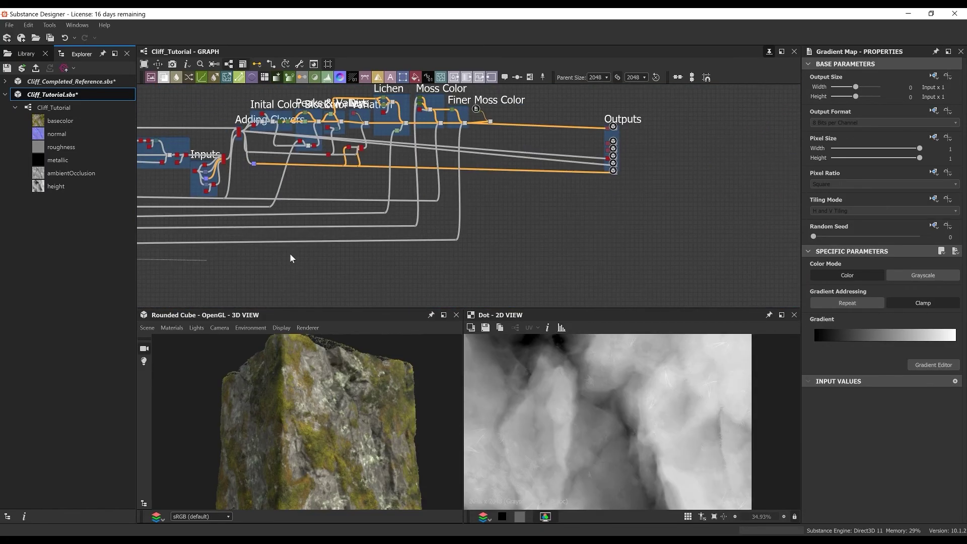
pyautogui.moveTo(290, 255); pyautogui.dragTo(469, 173)
# Pick a reddish-brown pine needle gradient for the new Gradient Map with the gradient eyedropper.
pyautogui.scroll(6, 477, 113)
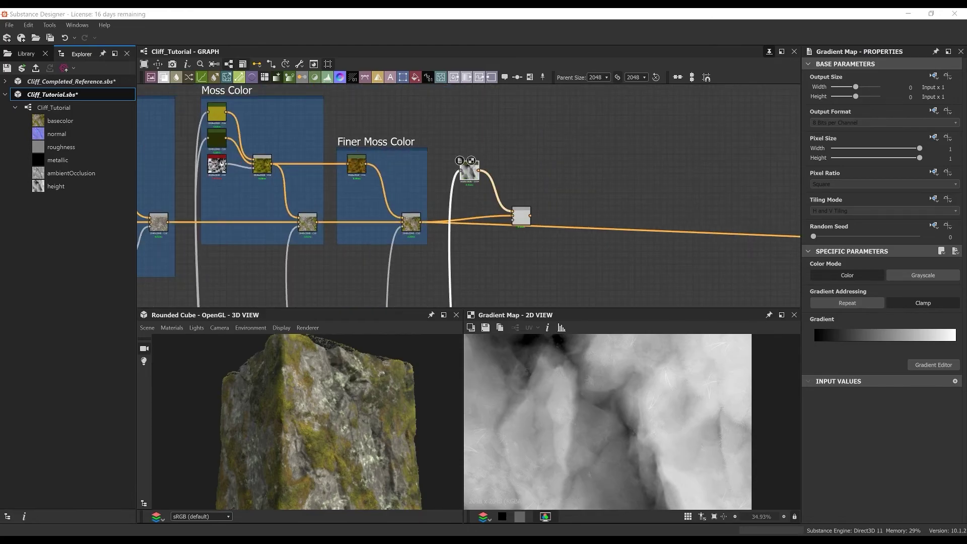
pyautogui.click(934, 365)
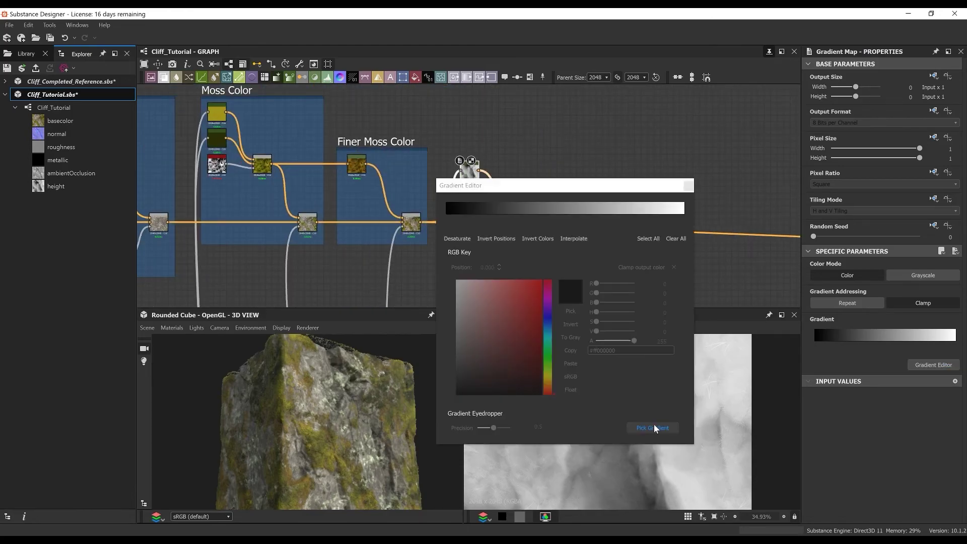
pyautogui.click(652, 428)
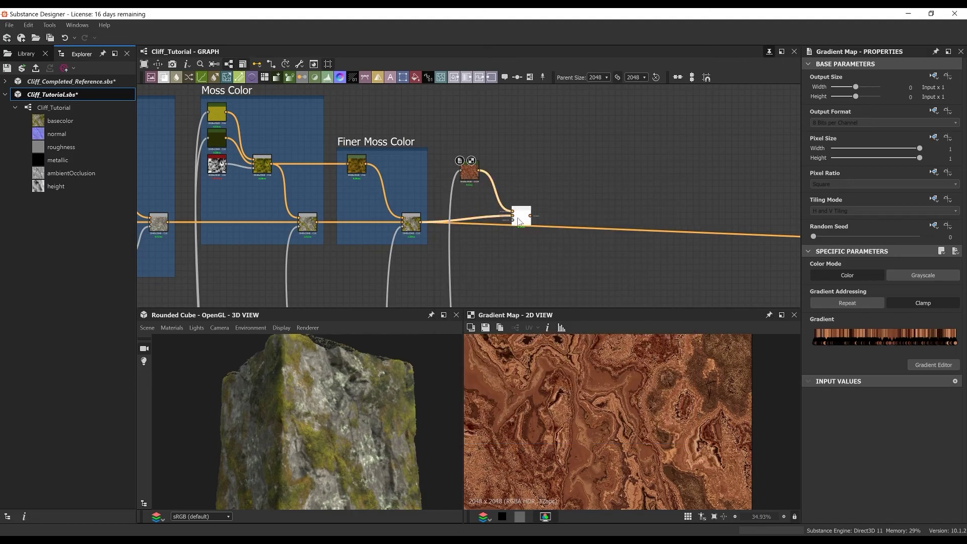
pyautogui.scroll(-4, 443, 217)
pyautogui.scroll(6, 443, 218)
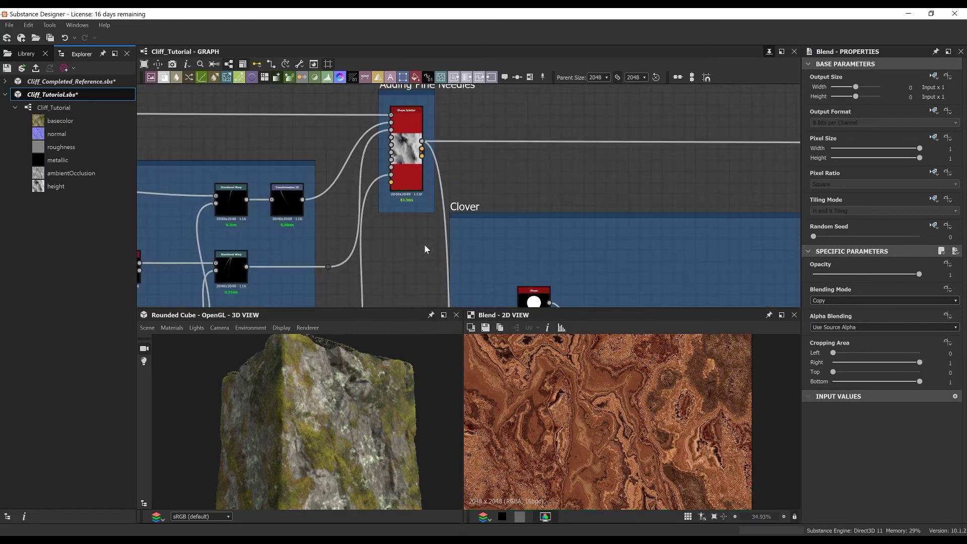
pyautogui.press('space')
pyautogui.write('flood')
pyautogui.click(462, 328)
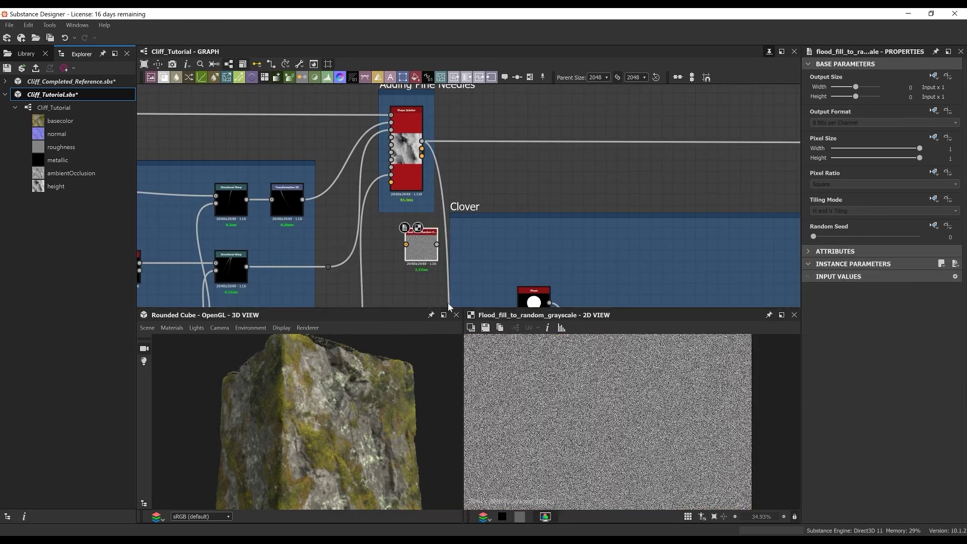
# Add a Flood Fill to Grayscale node fed by the pine needles Shape Splatter, with Luminance Adjustment and Luminance Random at 1.
pyautogui.press('space')
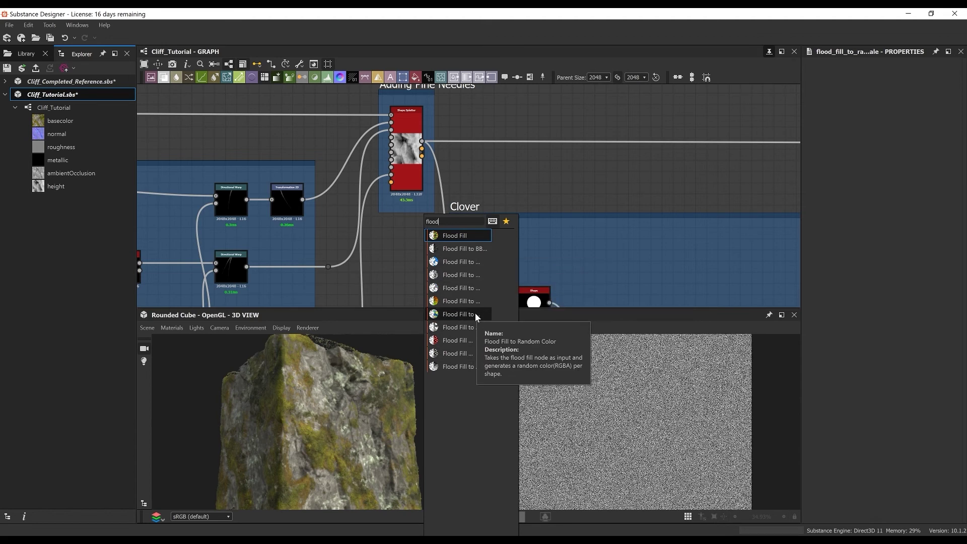
pyautogui.click(473, 280)
pyautogui.moveTo(422, 156); pyautogui.dragTo(440, 171)
pyautogui.click(919, 312)
pyautogui.click(919, 286)
# Route the pine needles Flood Fill to Grayscale output through a dot into the opacity input of the pine needle color Blend.
pyautogui.scroll(-5, 424, 256)
pyautogui.click(441, 261)
pyautogui.moveTo(756, 242); pyautogui.dragTo(420, 222, button='middle')
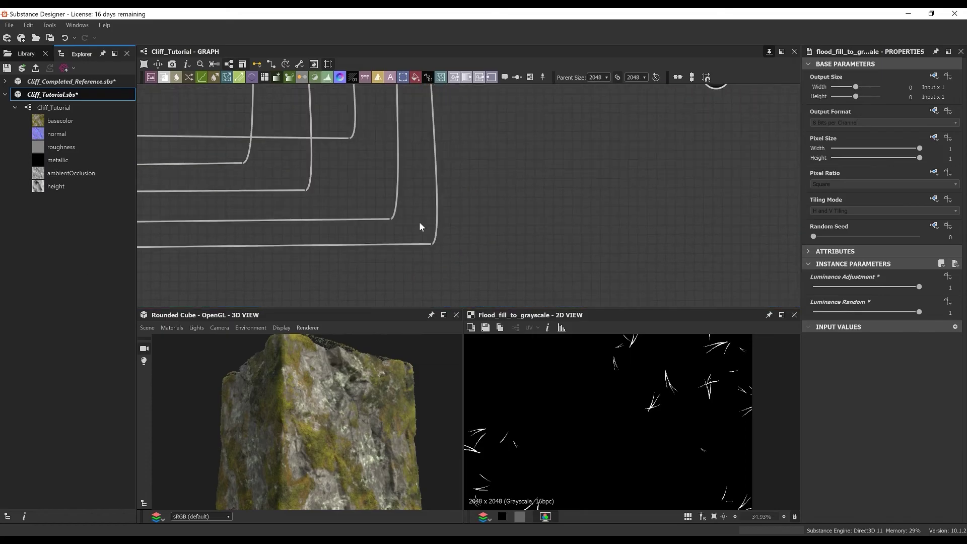
pyautogui.scroll(-5, 423, 227)
pyautogui.keyDown('alt'); pyautogui.click(438, 249); pyautogui.keyUp('alt')
pyautogui.scroll(10, 440, 117)
pyautogui.doubleClick(433, 197)
pyautogui.scroll(-3, 436, 192)
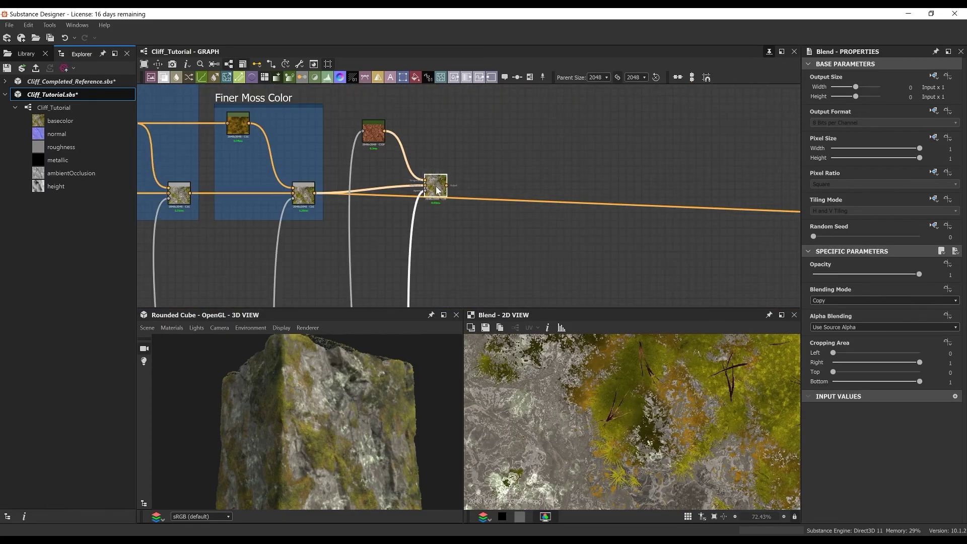
# Insert the pine needle Blend into the link to the base color output and align it with the Blend chain.
pyautogui.keyDown('shift'); pyautogui.moveTo(386, 205); pyautogui.dragTo(447, 186); pyautogui.keyUp('shift')
pyautogui.scroll(5, 316, 404)
pyautogui.moveTo(316, 403); pyautogui.dragTo(344, 420)
pyautogui.moveTo(433, 190); pyautogui.dragTo(433, 198)
# Frame the pine needle Gradient Map and Blend under the title "Pine Needles".
pyautogui.moveTo(353, 111); pyautogui.dragTo(464, 209)
pyautogui.rightClick(470, 128)
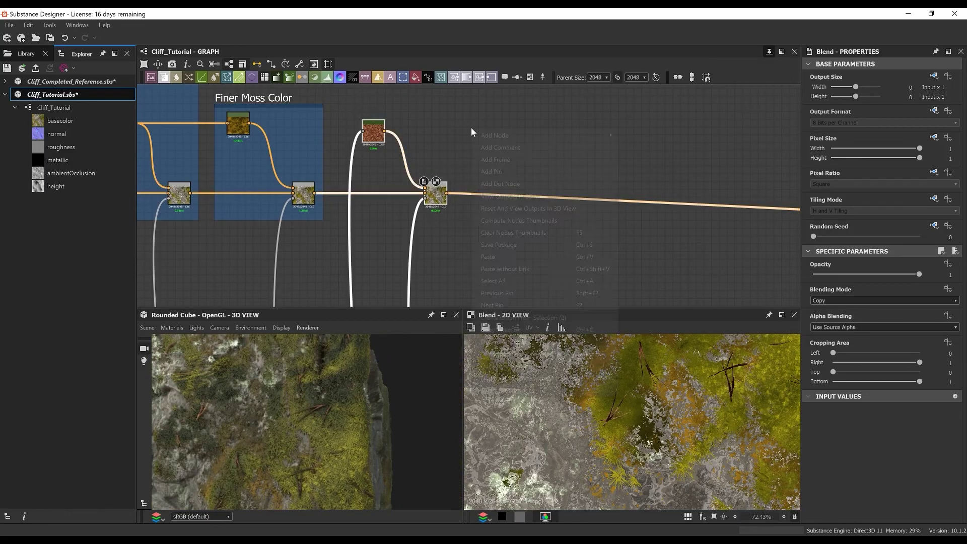
pyautogui.click(491, 158)
pyautogui.moveTo(832, 115); pyautogui.dragTo(727, 114)
pyautogui.write('Pine Needles')
pyautogui.press('Return')
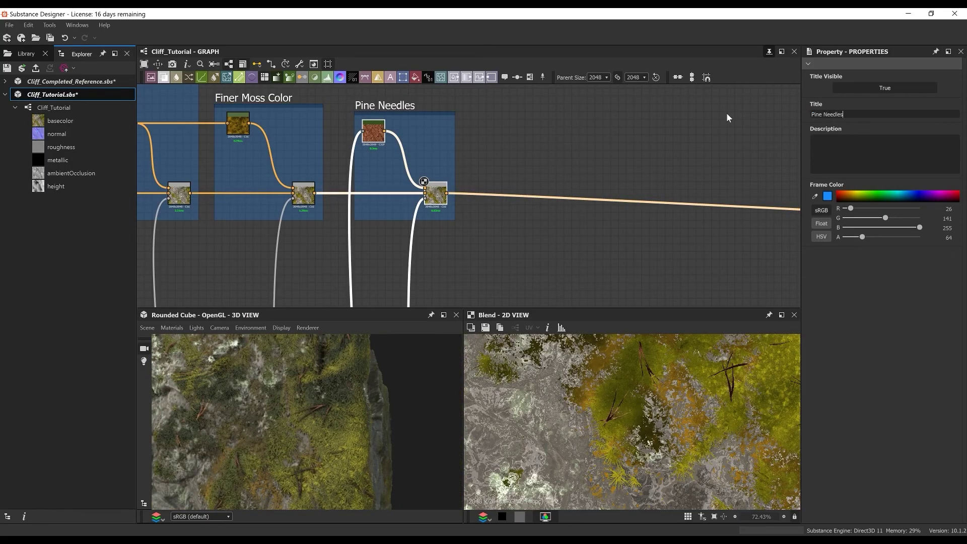
pyautogui.click(352, 119)
pyautogui.moveTo(517, 133); pyautogui.dragTo(392, 130, button='middle')
pyautogui.click(434, 126)
pyautogui.rightClick(434, 126)
pyautogui.click(416, 122)
pyautogui.rightClick(403, 141)
pyautogui.press('Escape')
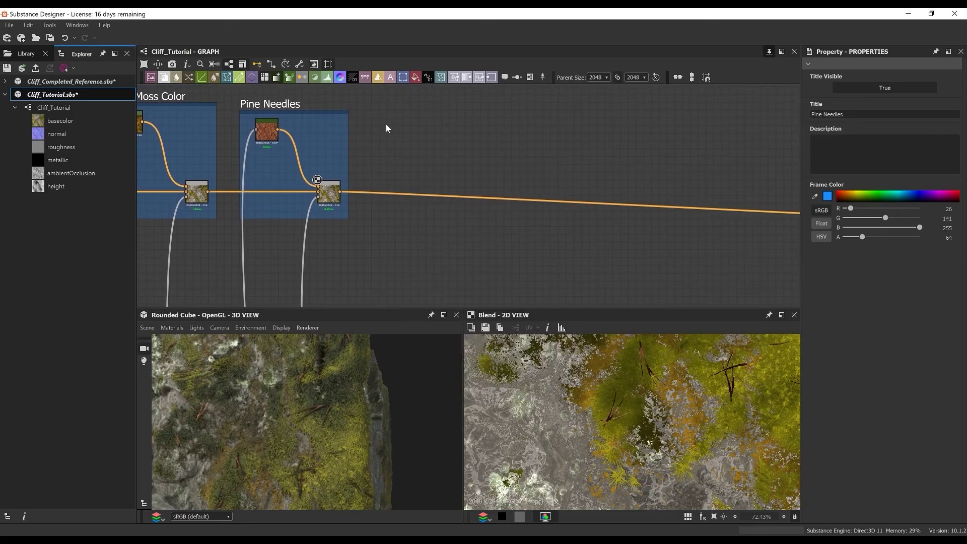
# Add an HSL node beyond the Pine Needles frame and feed it from the yellow Moss Color node through a dot.
pyautogui.press('space')
pyautogui.write('hsl')
pyautogui.click(461, 167)
pyautogui.moveTo(461, 167); pyautogui.dragTo(497, 196, button='middle')
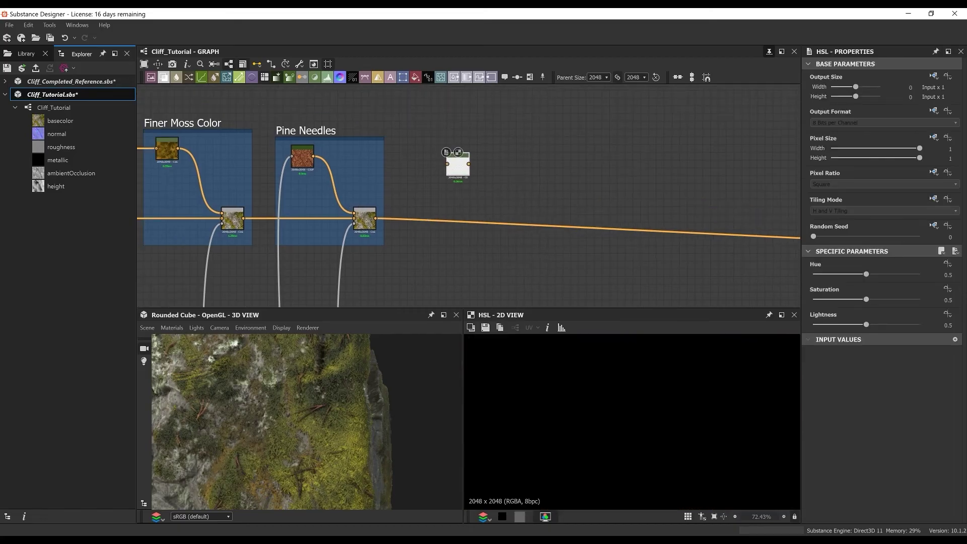
pyautogui.scroll(-4, 310, 119)
pyautogui.scroll(2, 260, 106)
pyautogui.moveTo(260, 107); pyautogui.dragTo(327, 129, button='middle')
pyautogui.moveTo(197, 128); pyautogui.dragTo(500, 181)
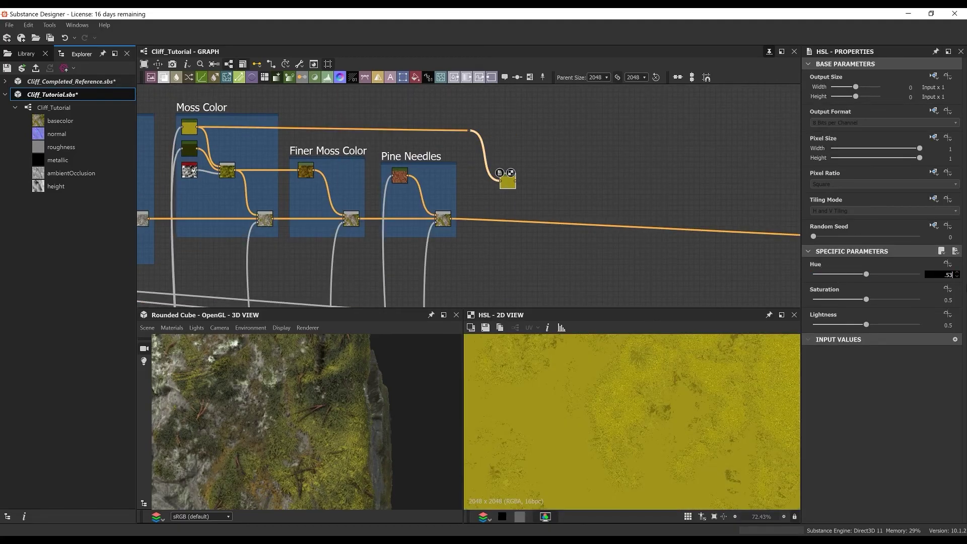
# Set the HSL node's Hue to 0.53, Saturation to 0.5 and Lightness to 0.43.
pyautogui.write('.53')
pyautogui.press('Tab')
pyautogui.write('.43')
pyautogui.press('Return')
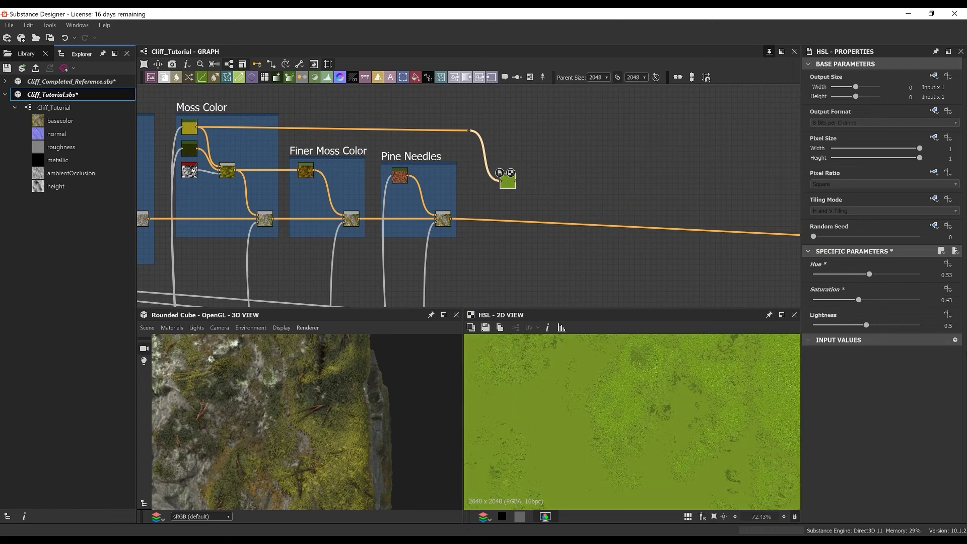
pyautogui.write('.5')
pyautogui.press('Tab')
pyautogui.write('.43')
pyautogui.press('Return')
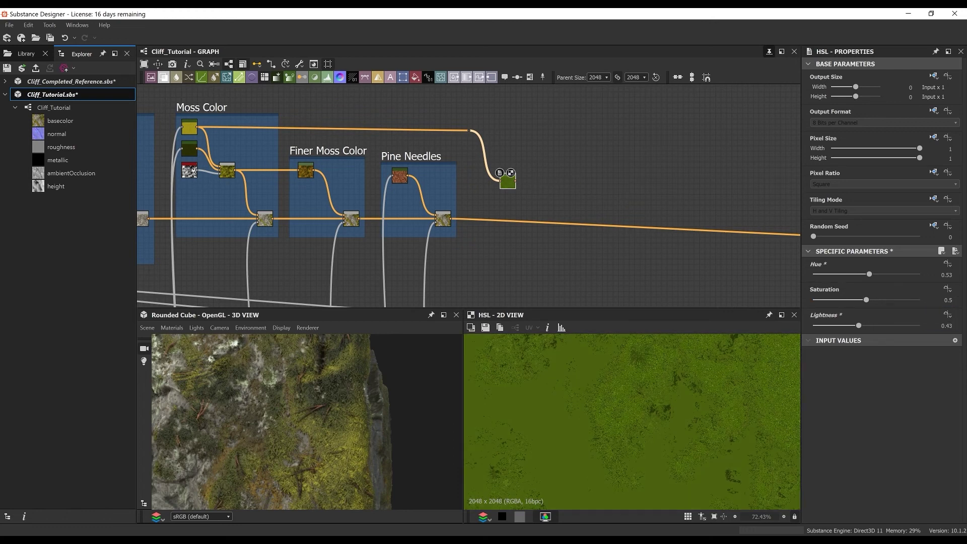
# Add a Blend with the green HSL node as foreground and the Pine Needles Blend as background.
pyautogui.press('space')
pyautogui.write('blend')
pyautogui.press('Return')
pyautogui.scroll(3, 534, 208)
pyautogui.moveTo(390, 227); pyautogui.dragTo(552, 211)
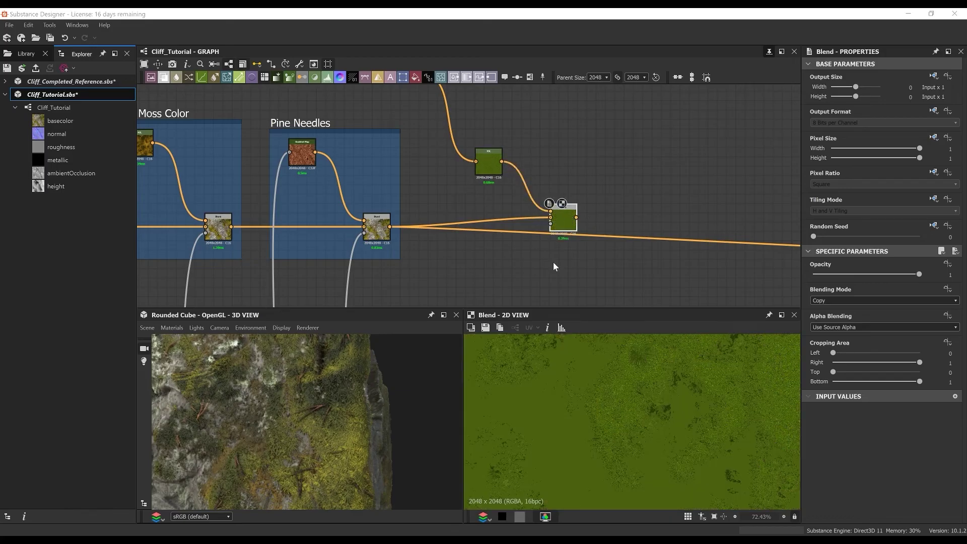
# Paste a Flood Fill to Grayscale node near the clover splatter and feed it from the splatter's output.
pyautogui.scroll(-5, 553, 266)
pyautogui.moveTo(213, 208); pyautogui.dragTo(458, 195, button='middle')
pyautogui.scroll(4, 458, 195)
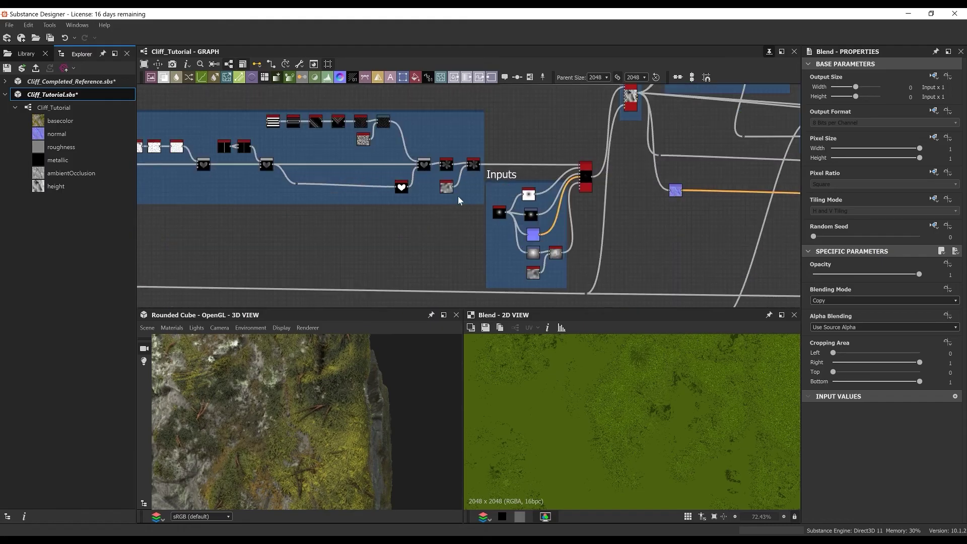
pyautogui.scroll(-3, 458, 196)
pyautogui.scroll(7, 554, 143)
pyautogui.scroll(-7, 528, 127)
pyautogui.moveTo(151, 135); pyautogui.dragTo(422, 124, button='middle')
pyautogui.scroll(2, 422, 124)
pyautogui.scroll(-2, 423, 124)
pyautogui.moveTo(443, 227); pyautogui.dragTo(423, 157, button='middle')
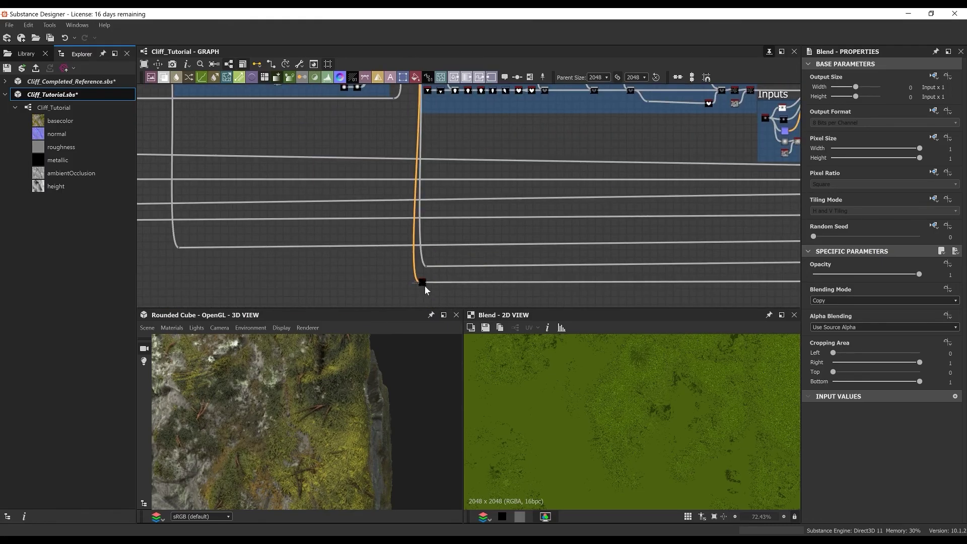
pyautogui.hotkey('ctrl', 'v')
pyautogui.doubleClick(469, 192)
pyautogui.moveTo(468, 191); pyautogui.dragTo(703, 146)
pyautogui.moveTo(606, 158); pyautogui.dragTo(210, 209, button='middle')
pyautogui.moveTo(307, 199); pyautogui.dragTo(475, 194)
pyautogui.scroll(3, 446, 134)
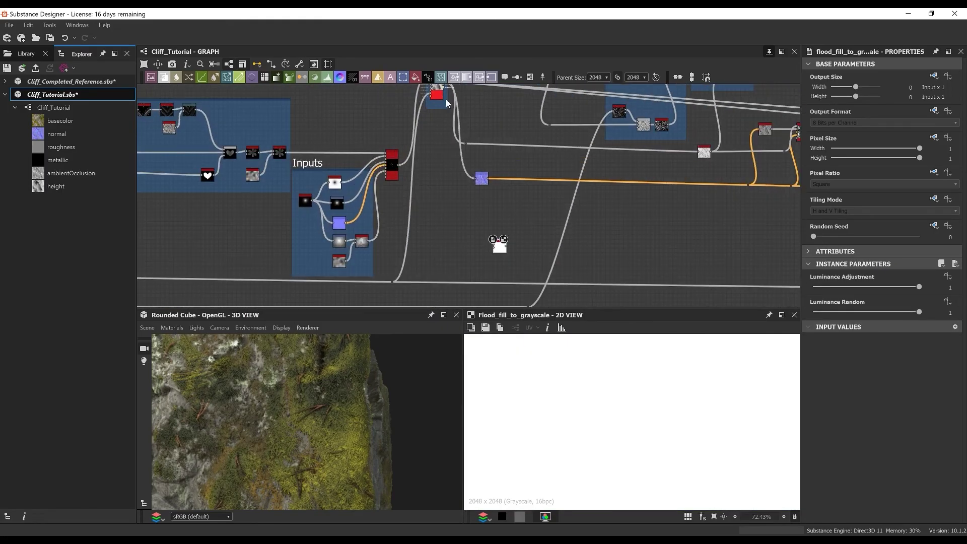
pyautogui.moveTo(445, 94); pyautogui.dragTo(494, 246)
pyautogui.click(507, 246)
# Route the clover Flood Fill to Grayscale output to the opacity input of the clover color Blend.
pyautogui.moveTo(756, 248); pyautogui.dragTo(194, 233, button='middle')
pyautogui.scroll(-3, 519, 231)
pyautogui.scroll(4, 619, 175)
pyautogui.moveTo(626, 121); pyautogui.dragTo(512, 222, button='middle')
pyautogui.click(619, 175)
pyautogui.doubleClick(619, 173)
# Frame the HSL and Blend nodes under the title "Clover Color" and place the Blend in the base color chain.
pyautogui.moveTo(426, 144); pyautogui.dragTo(524, 237)
pyautogui.rightClick(531, 142)
pyautogui.click(556, 175)
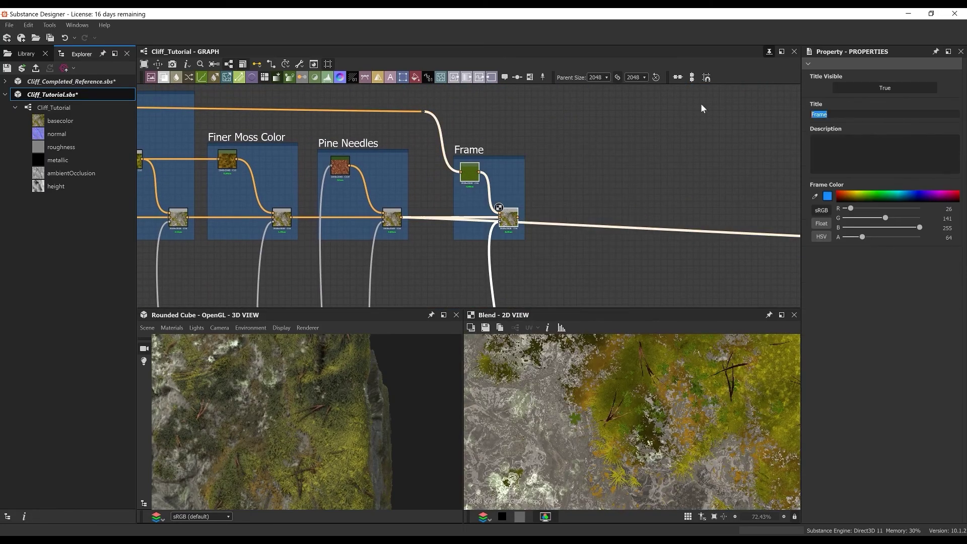
pyautogui.write('Clover Color')
pyautogui.press('Return')
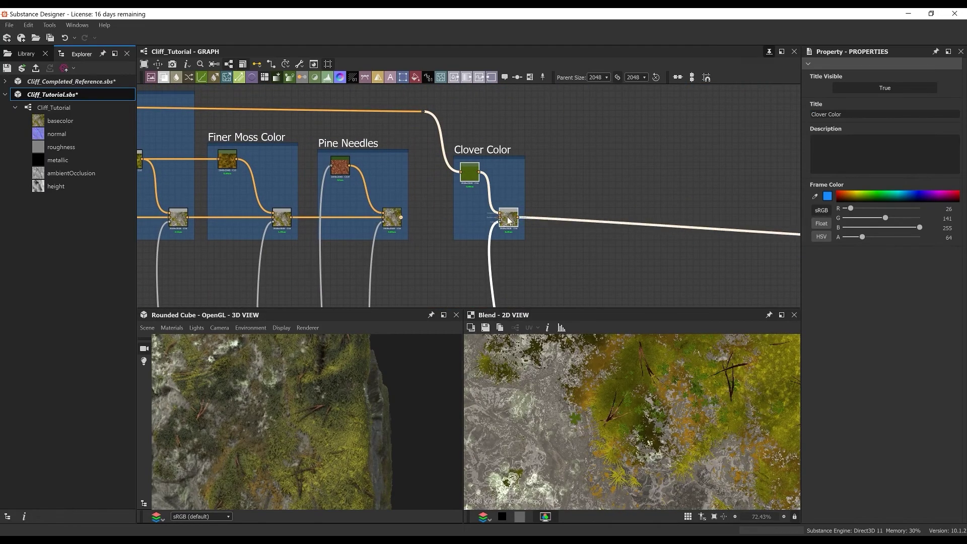
pyautogui.moveTo(484, 151); pyautogui.dragTo(482, 150)
# Add a dark brown Uniform Color and a Blend that layers it over the Clover Color result.
pyautogui.click(574, 161)
pyautogui.press('space')
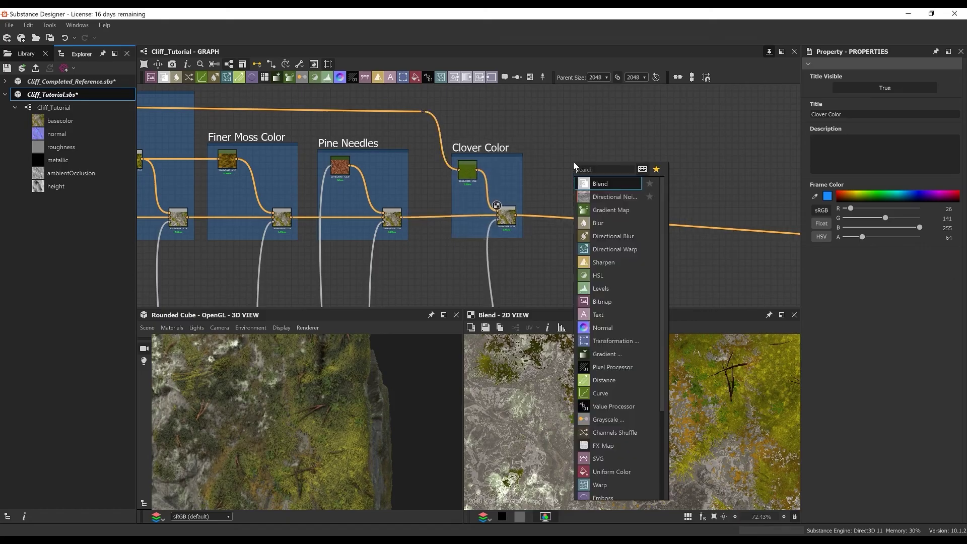
pyautogui.write('uni')
pyautogui.press('Return')
pyautogui.scroll(3, 576, 162)
pyautogui.moveTo(576, 162); pyautogui.dragTo(540, 185)
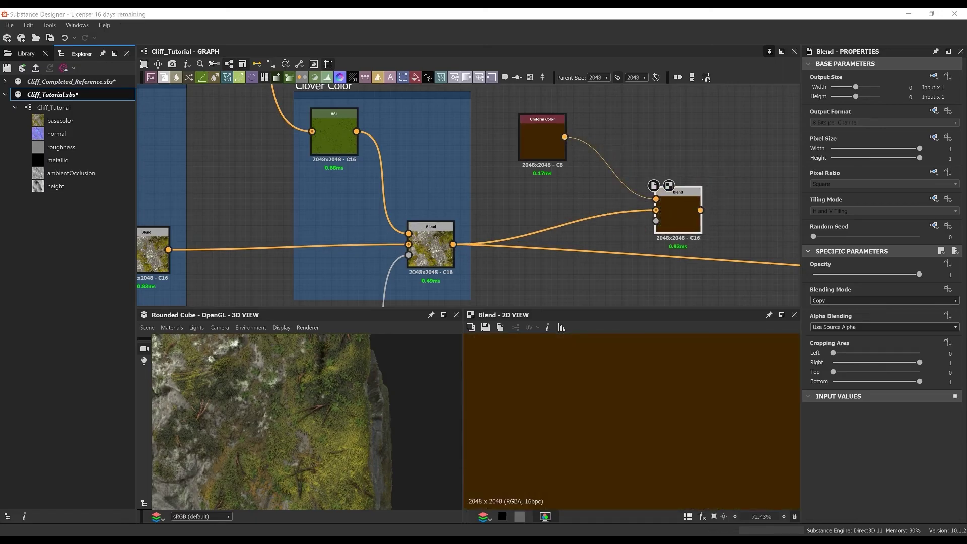
# Route the existing Dirt mask through dots into the opacity input of the brown Blend.
pyautogui.scroll(-9, 579, 207)
pyautogui.moveTo(440, 230); pyautogui.dragTo(567, 219, button='middle')
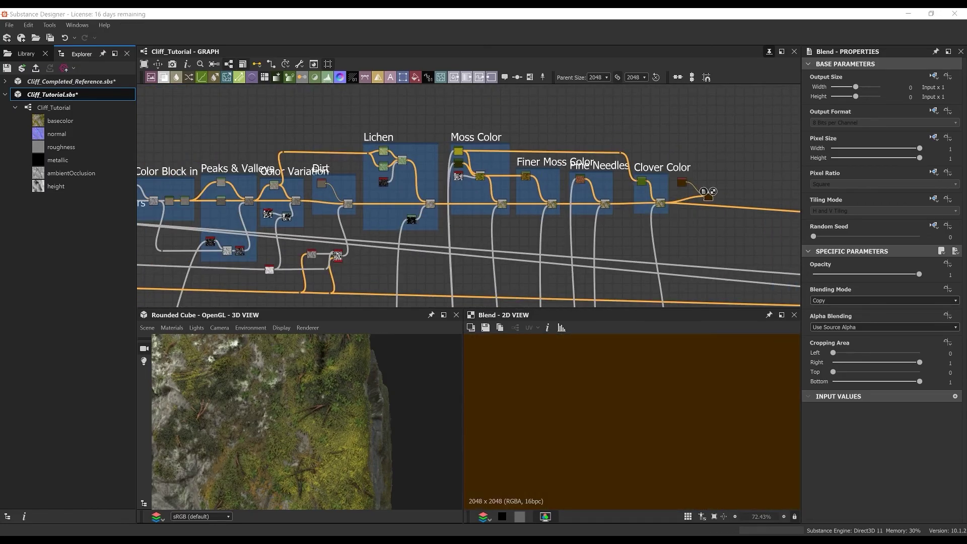
pyautogui.moveTo(486, 212); pyautogui.dragTo(533, 209, button='middle')
pyautogui.scroll(2, 387, 246)
pyautogui.click(390, 247)
pyautogui.moveTo(422, 250); pyautogui.dragTo(416, 154, button='middle')
pyautogui.keyDown('alt'); pyautogui.click(395, 237); pyautogui.keyUp('alt')
pyautogui.moveTo(756, 239); pyautogui.dragTo(398, 242, button='middle')
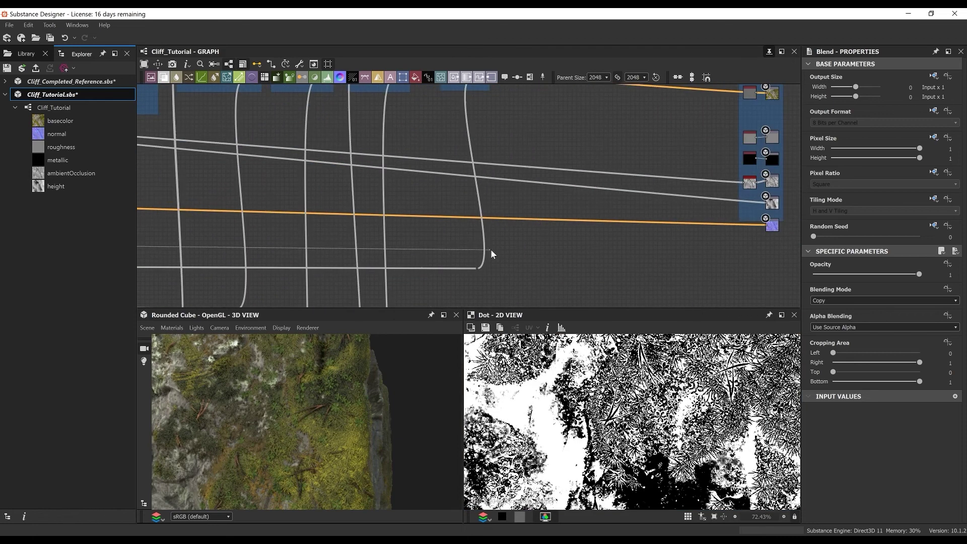
pyautogui.keyDown('alt'); pyautogui.click(491, 249); pyautogui.keyUp('alt')
pyautogui.moveTo(535, 114); pyautogui.dragTo(521, 207, button='middle')
pyautogui.scroll(3, 535, 149)
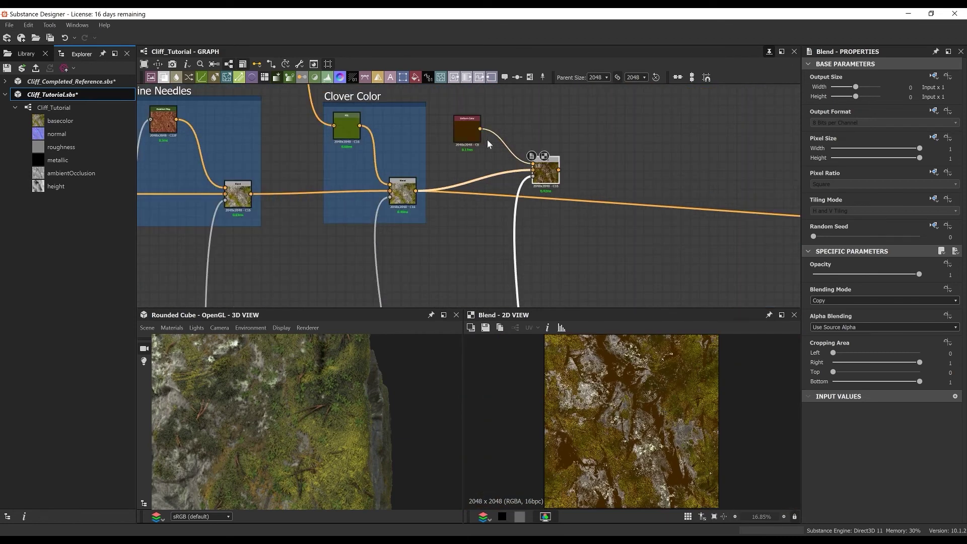
# Insert the brown Blend before the base color output, align it with the chain and set its Opacity to 0.36.
pyautogui.scroll(-5, 343, 391)
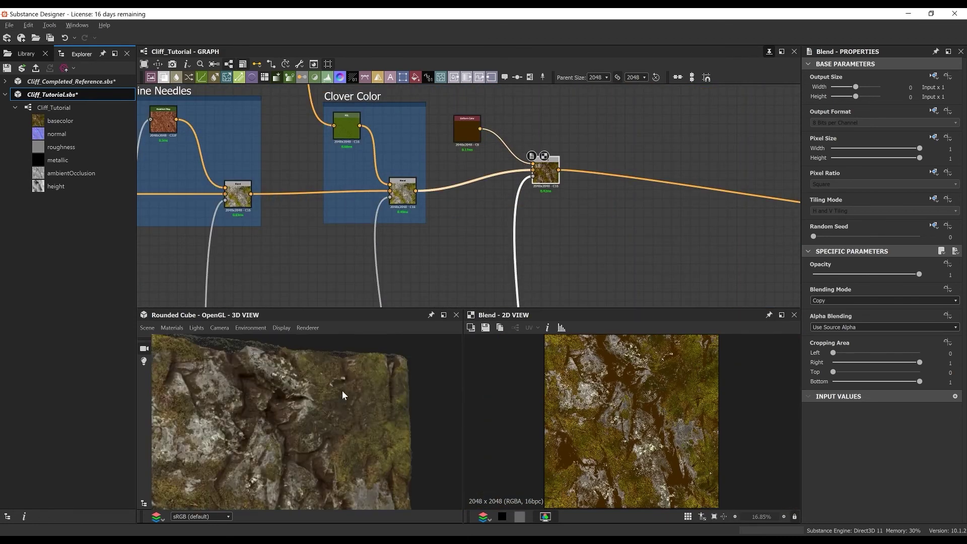
pyautogui.moveTo(546, 173); pyautogui.dragTo(548, 197)
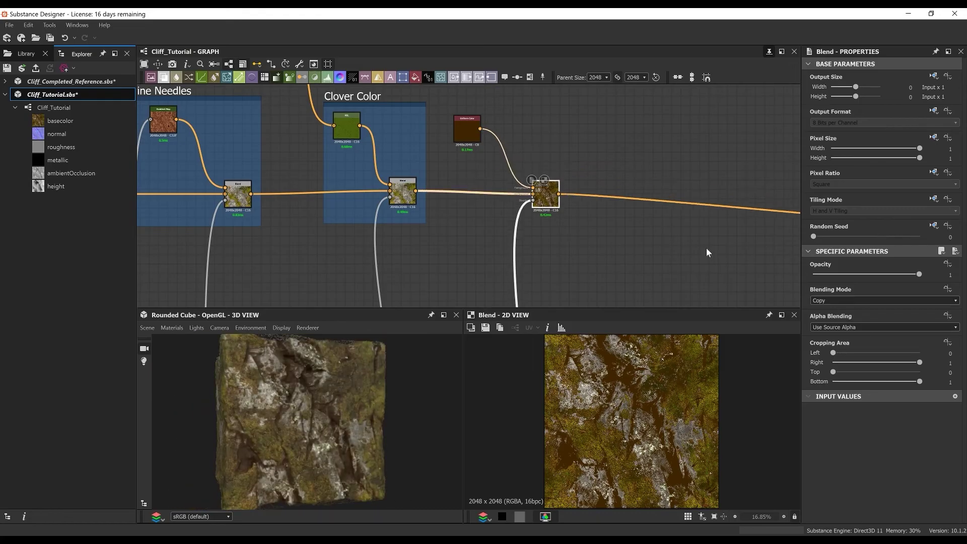
pyautogui.scroll(5, 364, 391)
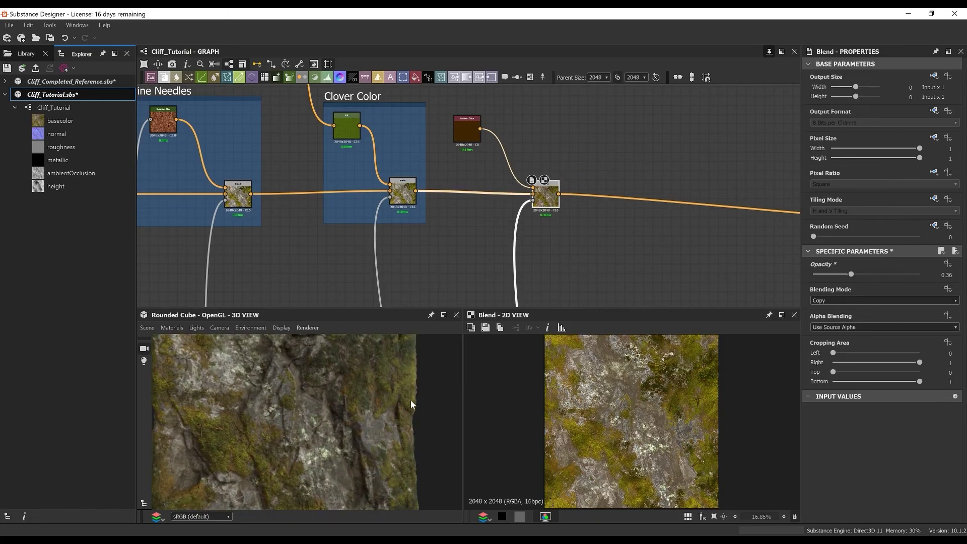
# Frame the brown Uniform Color and its Blend under the title "Final Dirt".
pyautogui.rightClick(575, 121)
pyautogui.click(604, 153)
pyautogui.write('Final DIrt')
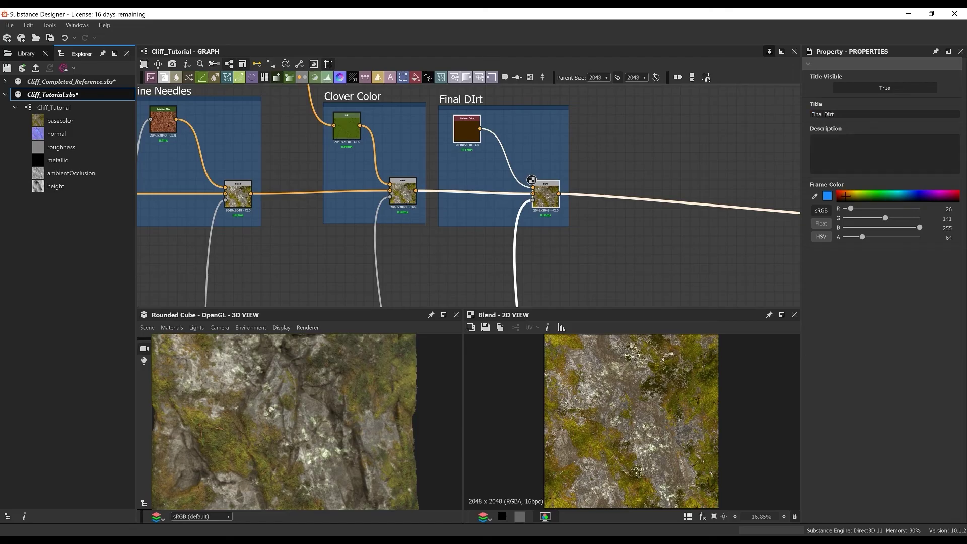
pyautogui.click(604, 153)
pyautogui.moveTo(542, 197); pyautogui.dragTo(533, 197)
# Add a Curvature Smooth node beyond the Final Dirt frame and connect it to a new Gradient Map.
pyautogui.moveTo(649, 125); pyautogui.dragTo(449, 140, button='middle')
pyautogui.click(430, 141)
pyautogui.press('space')
pyautogui.write('cur')
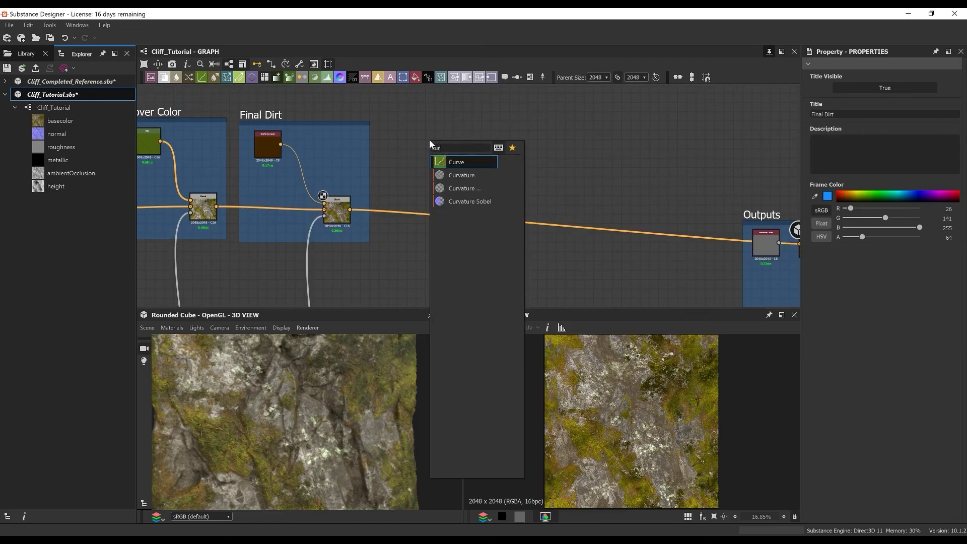
pyautogui.press('Down')
pyautogui.press('Down')
pyautogui.press('Return')
pyautogui.scroll(3, 431, 141)
pyautogui.press('space')
pyautogui.write('gr')
pyautogui.press('Return')
# Add a Blend with the curvature Gradient Map as foreground and the Final Dirt Blend as background.
pyautogui.press('space')
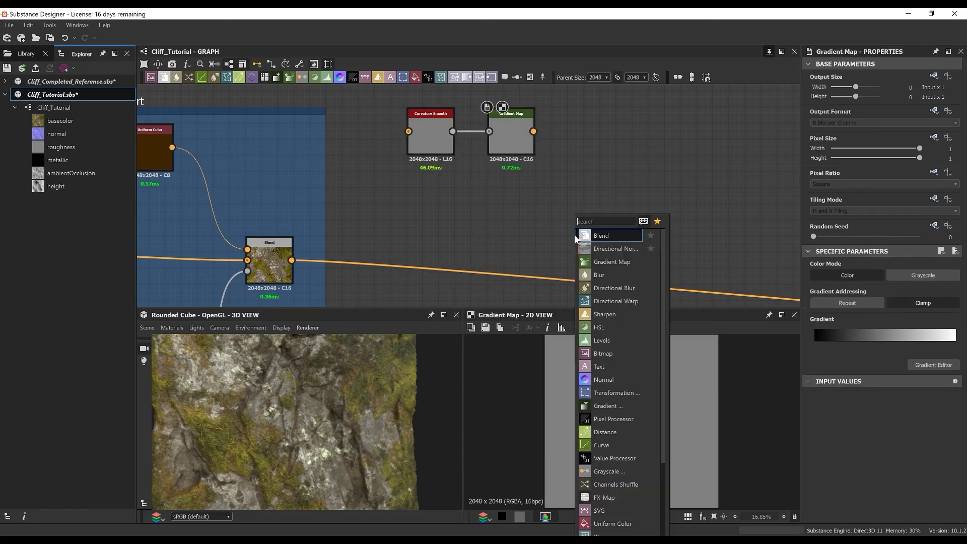
pyautogui.click(579, 236)
pyautogui.moveTo(579, 237); pyautogui.dragTo(622, 249)
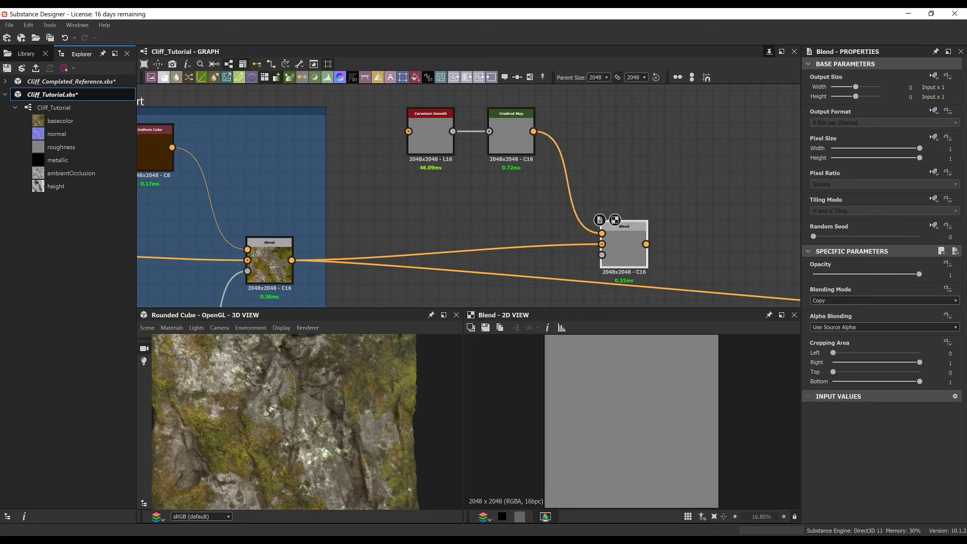
# Link the normal map through a dot to the Curvature Smooth node and set its Normal Format to OpenGL.
pyautogui.scroll(-5, 610, 225)
pyautogui.moveTo(611, 225); pyautogui.dragTo(538, 154, button='middle')
pyautogui.doubleClick(476, 283)
pyautogui.moveTo(477, 283); pyautogui.dragTo(491, 134)
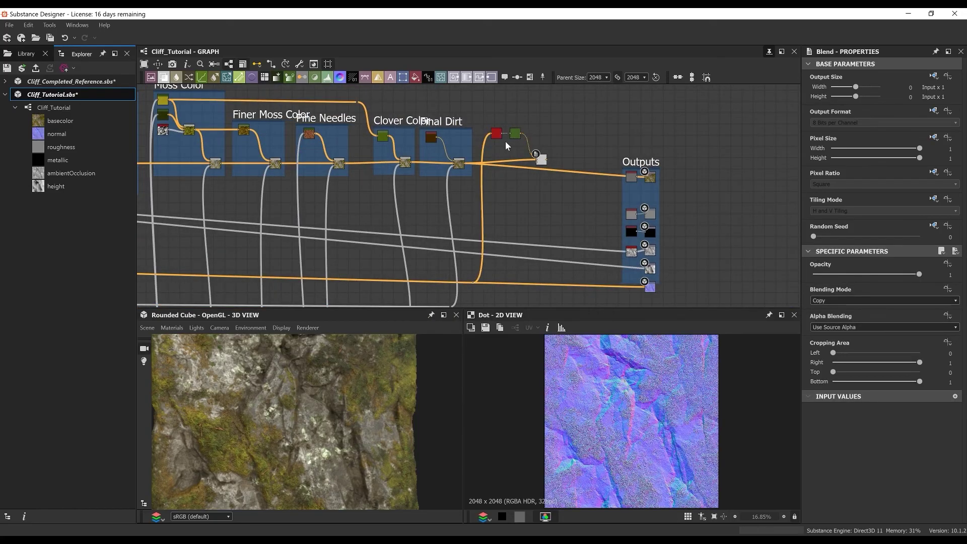
pyautogui.scroll(5, 506, 142)
pyautogui.doubleClick(470, 111)
pyautogui.doubleClick(547, 109)
pyautogui.doubleClick(450, 107)
pyautogui.scroll(-1, 830, 286)
pyautogui.scroll(-5, 705, 201)
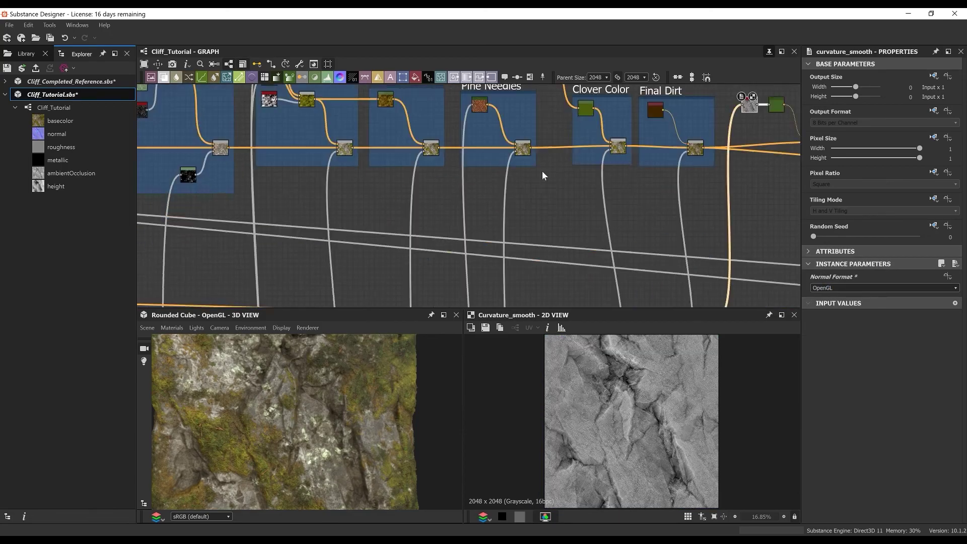
pyautogui.moveTo(534, 252); pyautogui.dragTo(508, 194, button='middle')
pyautogui.scroll(4, 519, 177)
pyautogui.moveTo(650, 182); pyautogui.dragTo(393, 307, button='middle')
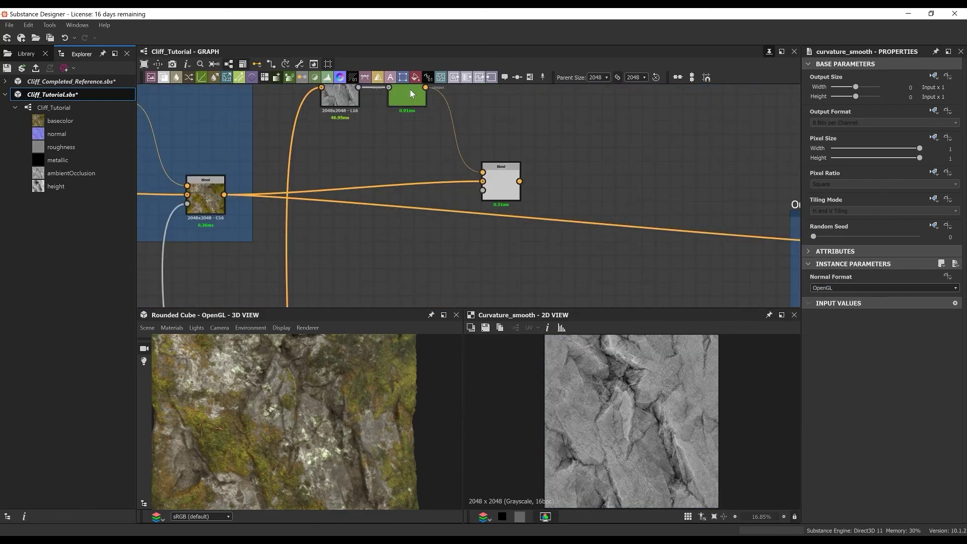
# Set the curvature Blend's blending mode to Add Sub and align the node with the base color chain.
pyautogui.doubleClick(502, 184)
pyautogui.click(884, 301)
pyautogui.click(824, 338)
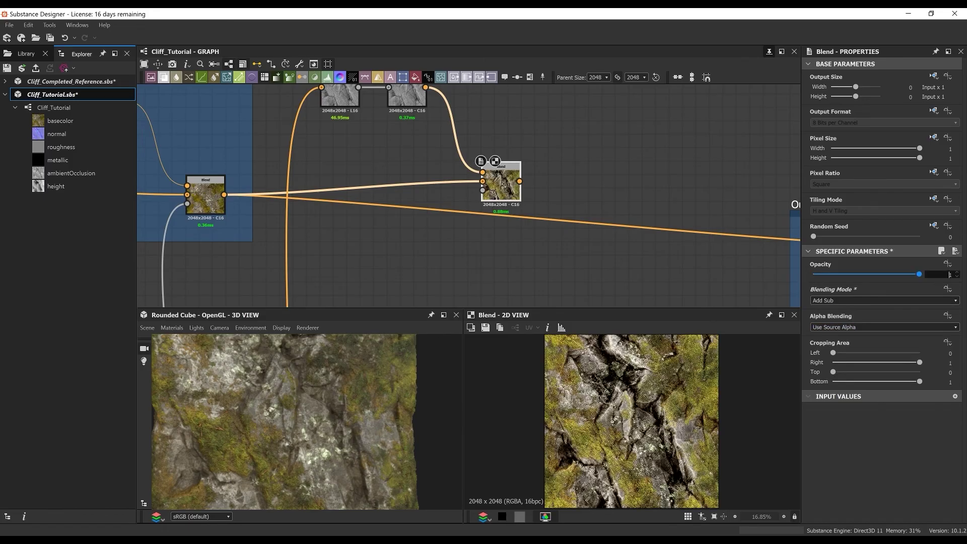
pyautogui.moveTo(504, 184); pyautogui.dragTo(491, 198)
# Add a Curvature Sobel node after the curvature Blend and feed it from the normal map through a dot.
pyautogui.scroll(-1, 524, 147)
pyautogui.moveTo(524, 148); pyautogui.dragTo(416, 186, button='middle')
pyautogui.click(452, 170)
pyautogui.press('space')
pyautogui.write('curva')
pyautogui.click(465, 217)
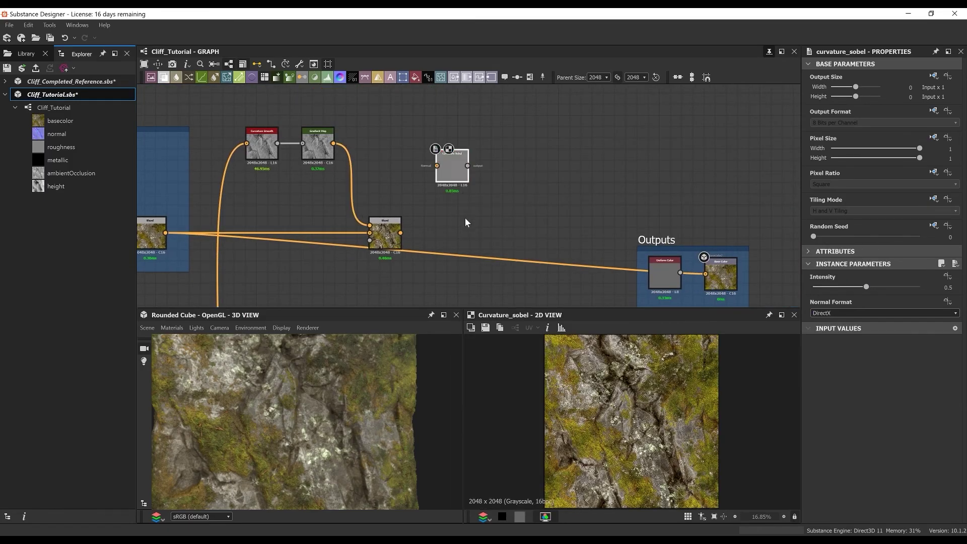
pyautogui.scroll(-3, 463, 220)
pyautogui.moveTo(429, 302)
pyautogui.mouseDown(button='middle')
pyautogui.moveTo(412, 245)
pyautogui.moveTo(416, 122)
pyautogui.moveTo(423, 286)
pyautogui.mouseUp(button='middle')
pyautogui.keyDown('alt'); pyautogui.click(420, 249); pyautogui.keyUp('alt')
pyautogui.click(421, 250)
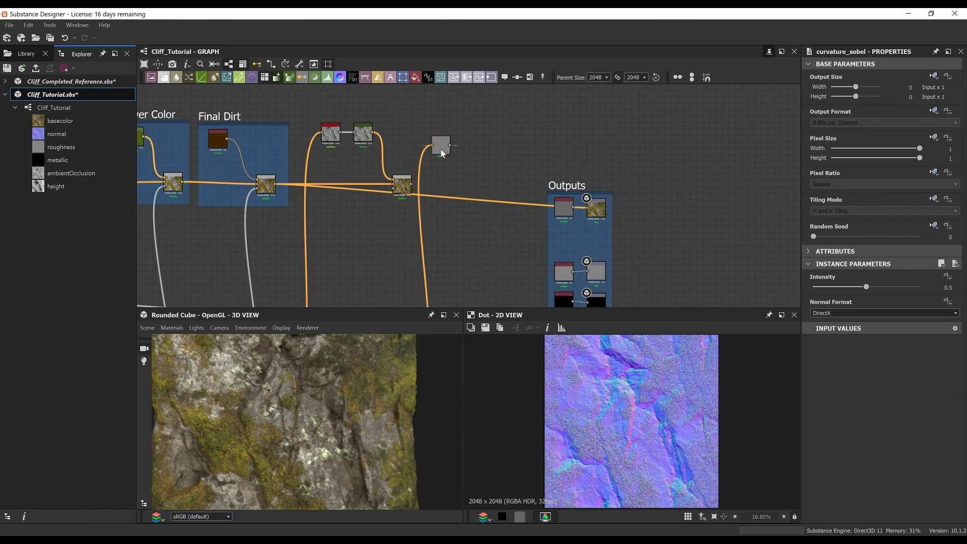
# Add a Gradient Map fed by the Curvature Sobel node.
pyautogui.click(435, 137)
pyautogui.scroll(3, 442, 145)
pyautogui.press('space')
pyautogui.write('grad')
pyautogui.click(475, 151)
# Add a Blend node combining the Curvature Sobel's Gradient Map over the first curvature Blend's result, aligned with the base color chain.
pyautogui.scroll(-2, 469, 152)
pyautogui.click(546, 204)
pyautogui.press('space')
pyautogui.write('blend')
pyautogui.click(579, 227)
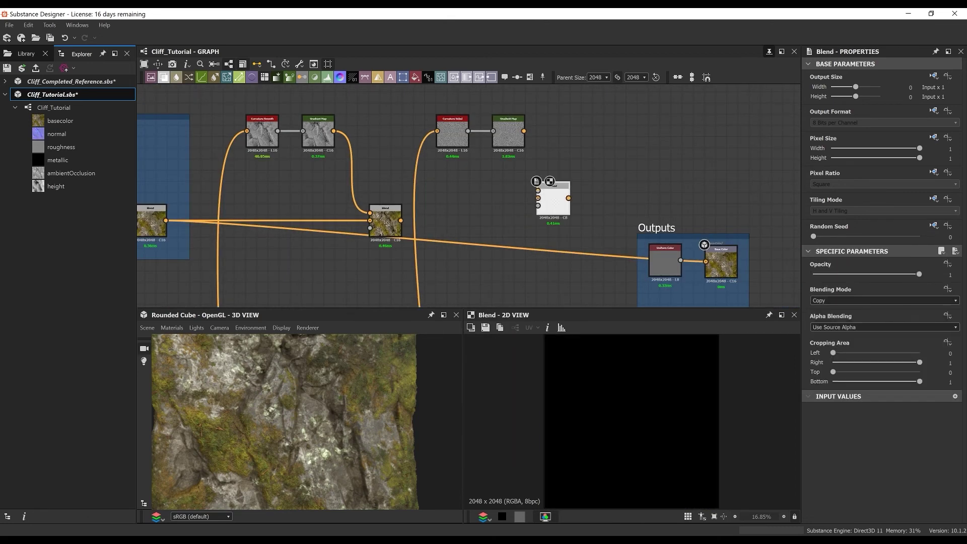
pyautogui.scroll(1, 563, 203)
pyautogui.moveTo(562, 203); pyautogui.dragTo(562, 229)
pyautogui.moveTo(368, 224); pyautogui.dragTo(534, 214)
# Set the new curvature Blend to the Add Sub blending mode with an opacity of 0.24.
pyautogui.click(866, 300)
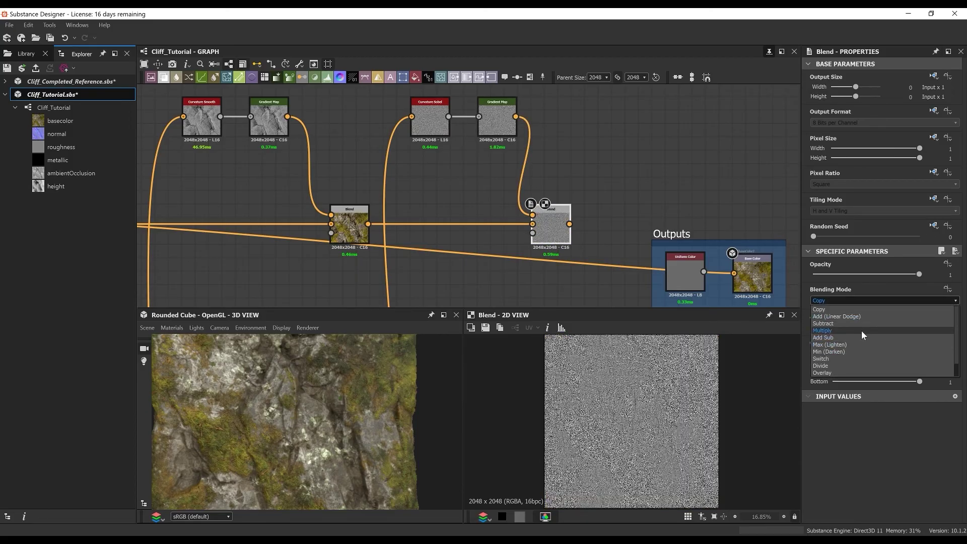
pyautogui.click(851, 324)
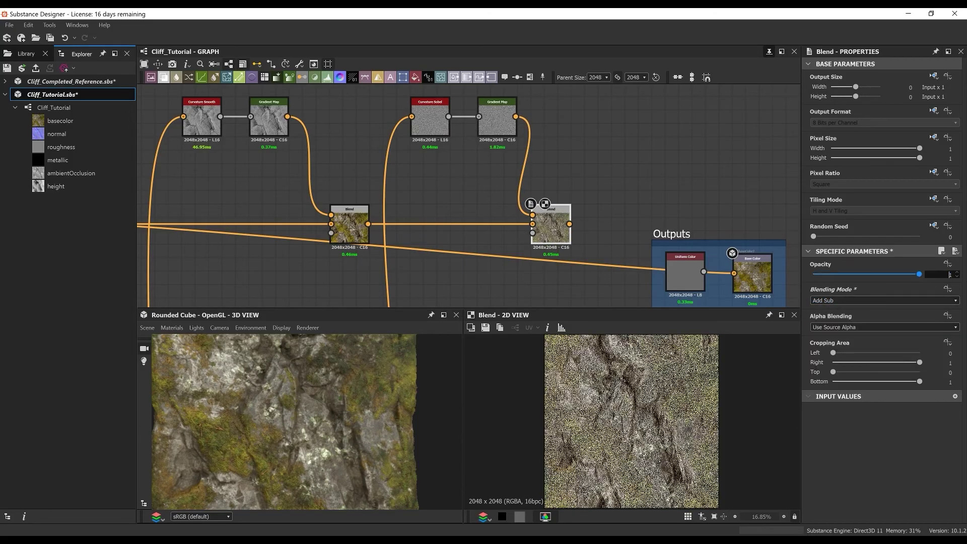
pyautogui.moveTo(919, 274); pyautogui.dragTo(839, 274)
pyautogui.scroll(-1, 492, 193)
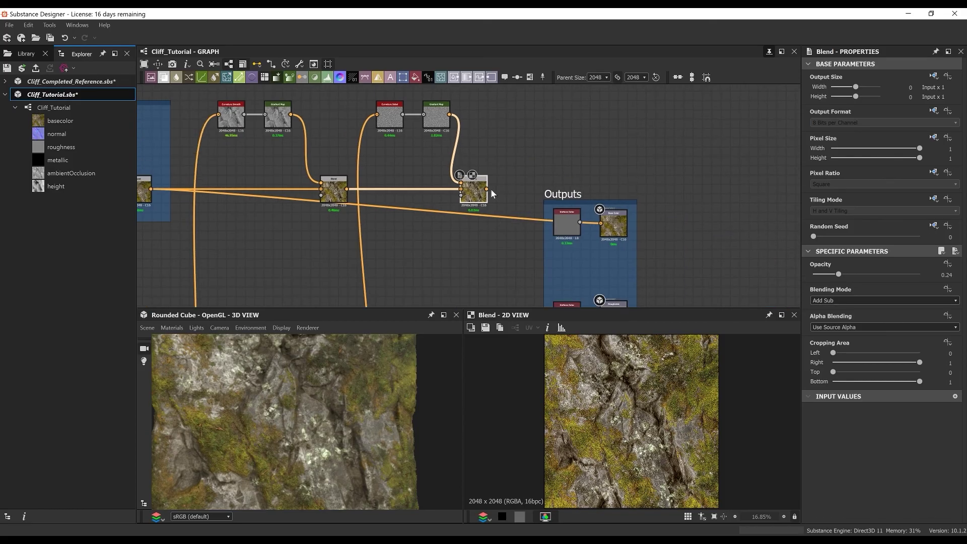
# Feed the Base Color output from the second curvature Blend, delete its placeholder Uniform Color node, and inspect the rock in 3D.
pyautogui.click(565, 226)
pyautogui.press('Delete')
pyautogui.scroll(-2, 272, 415)
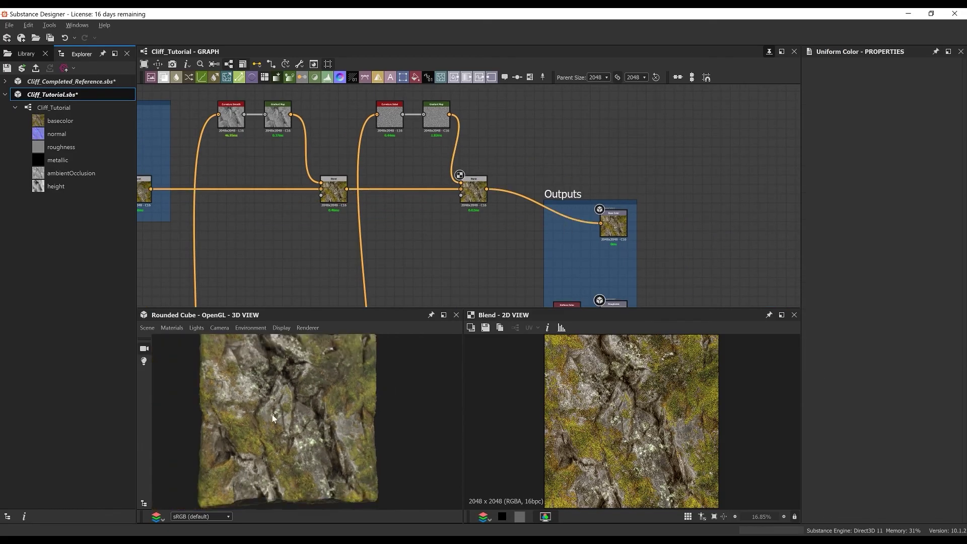
pyautogui.scroll(4, 267, 407)
pyautogui.moveTo(264, 403); pyautogui.dragTo(316, 401)
pyautogui.scroll(-5, 317, 403)
pyautogui.moveTo(332, 434); pyautogui.dragTo(335, 444)
pyautogui.scroll(-2, 443, 145)
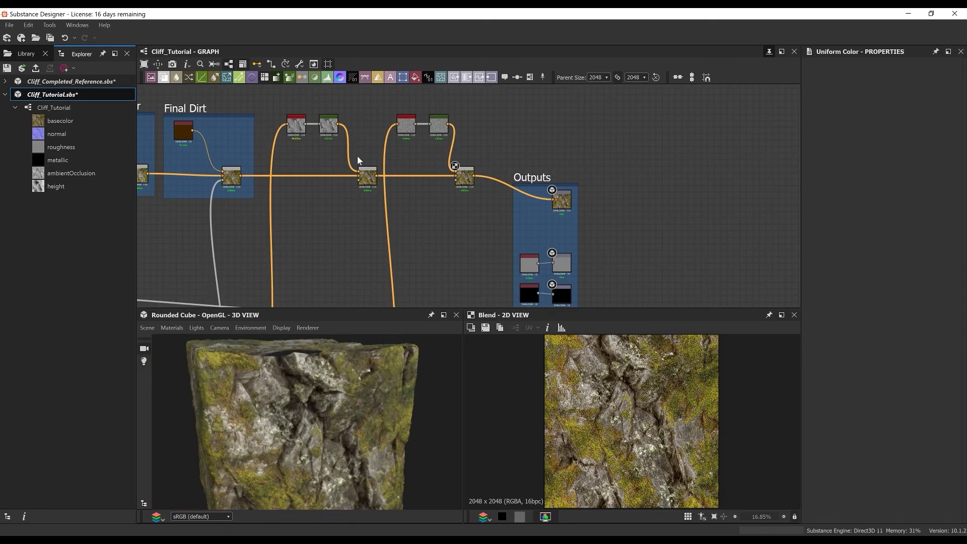
# Frame the curvature nodes and their two Blends together and title the frame Curvature.
pyautogui.moveTo(270, 90); pyautogui.dragTo(484, 197)
pyautogui.rightClick(488, 117)
pyautogui.click(519, 151)
pyautogui.write('Curva')
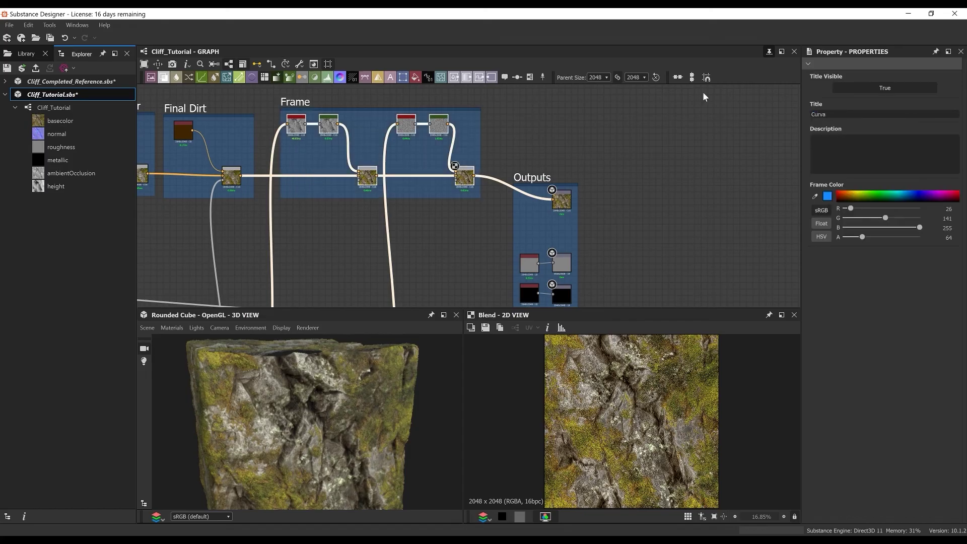
pyautogui.write('ture')
pyautogui.press('Return')
pyautogui.moveTo(282, 418); pyautogui.dragTo(327, 406)
pyautogui.scroll(-2, 648, 226)
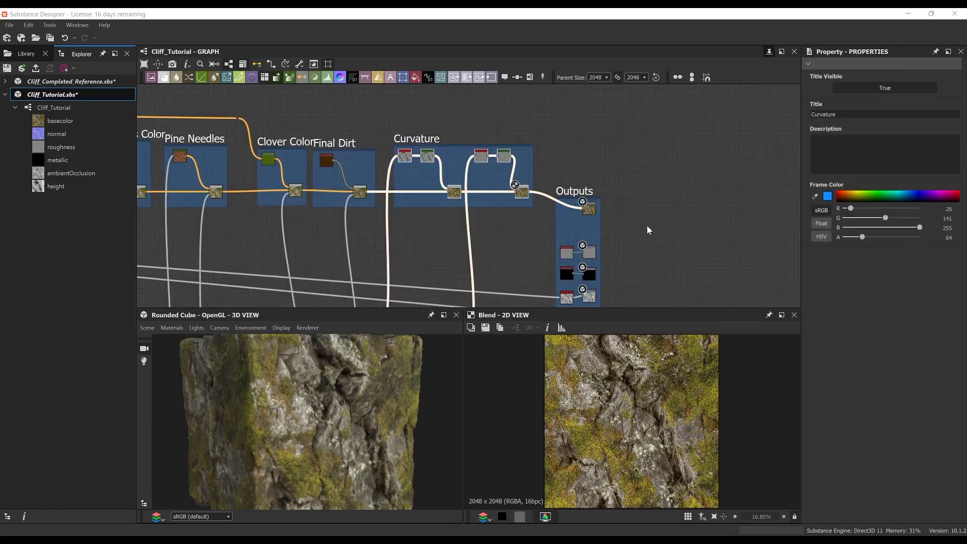
# Extend the Outputs frame downward to enclose the Normal output and move the whole frame away from the Curvature frame.
pyautogui.scroll(-2, 648, 230)
pyautogui.moveTo(649, 231); pyautogui.dragTo(492, 163, button='middle')
pyautogui.moveTo(455, 142); pyautogui.dragTo(653, 133)
pyautogui.hotkey('ctrl', 'z')
pyautogui.scroll(5, 460, 245)
pyautogui.click(466, 258)
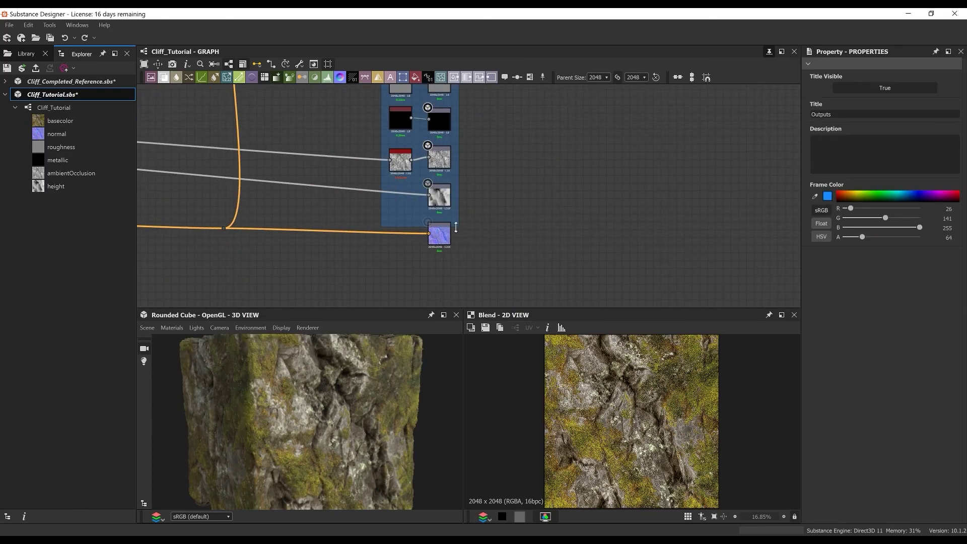
pyautogui.moveTo(456, 228); pyautogui.dragTo(456, 261)
pyautogui.scroll(-5, 456, 261)
pyautogui.moveTo(456, 261); pyautogui.dragTo(448, 295, button='middle')
pyautogui.moveTo(445, 179); pyautogui.dragTo(645, 179)
# Reorder the outputs by moving Ambient Occlusion and Height below the frame and placing Normal beneath Metallic.
pyautogui.moveTo(473, 218); pyautogui.dragTo(668, 191, button='middle')
pyautogui.moveTo(209, 217); pyautogui.dragTo(183, 145, button='middle')
pyautogui.moveTo(786, 181); pyautogui.dragTo(620, 187, button='middle')
pyautogui.scroll(6, 625, 185)
pyautogui.moveTo(585, 132); pyautogui.dragTo(573, 134)
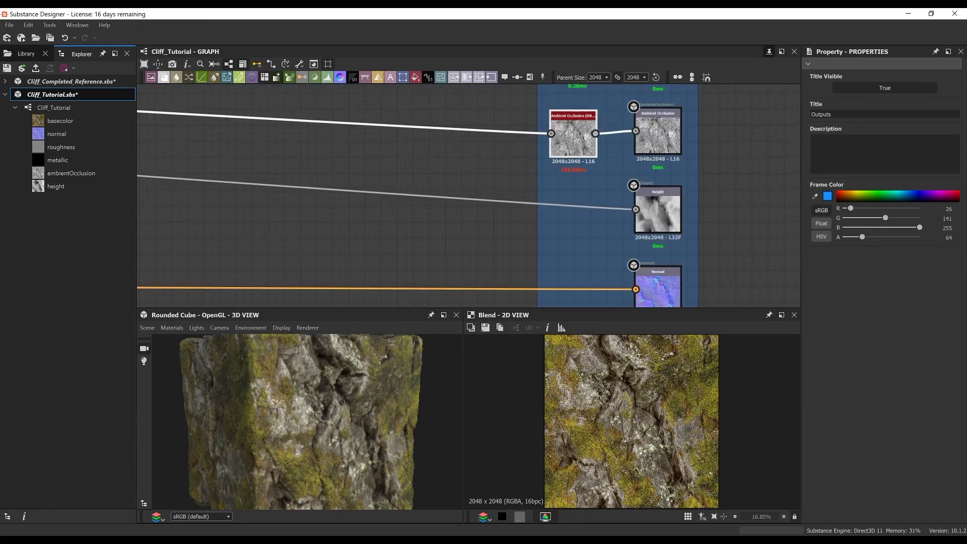
pyautogui.moveTo(519, 101); pyautogui.dragTo(690, 229)
pyautogui.scroll(-5, 647, 260)
pyautogui.moveTo(658, 214); pyautogui.dragTo(629, 288)
pyautogui.moveTo(627, 224); pyautogui.dragTo(626, 161)
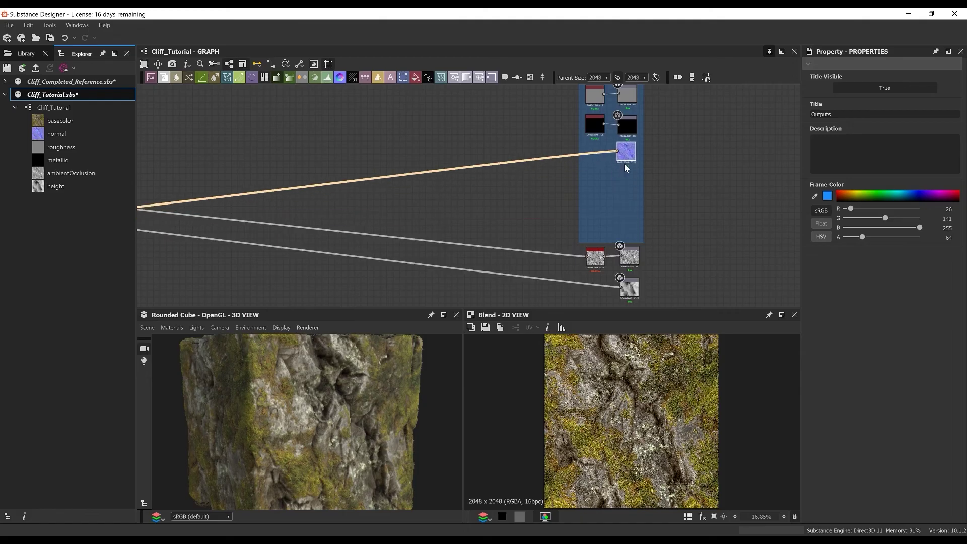
# Level the Normal output with its incoming link, space out Roughness and Metallic above it, and extend the frame around Ambient Occlusion and Height.
pyautogui.scroll(-1, 626, 167)
pyautogui.moveTo(202, 211); pyautogui.dragTo(525, 233, button='middle')
pyautogui.moveTo(312, 208); pyautogui.dragTo(626, 239, button='middle')
pyautogui.moveTo(404, 225); pyautogui.dragTo(146, 210, button='middle')
pyautogui.moveTo(766, 250); pyautogui.dragTo(151, 218, button='middle')
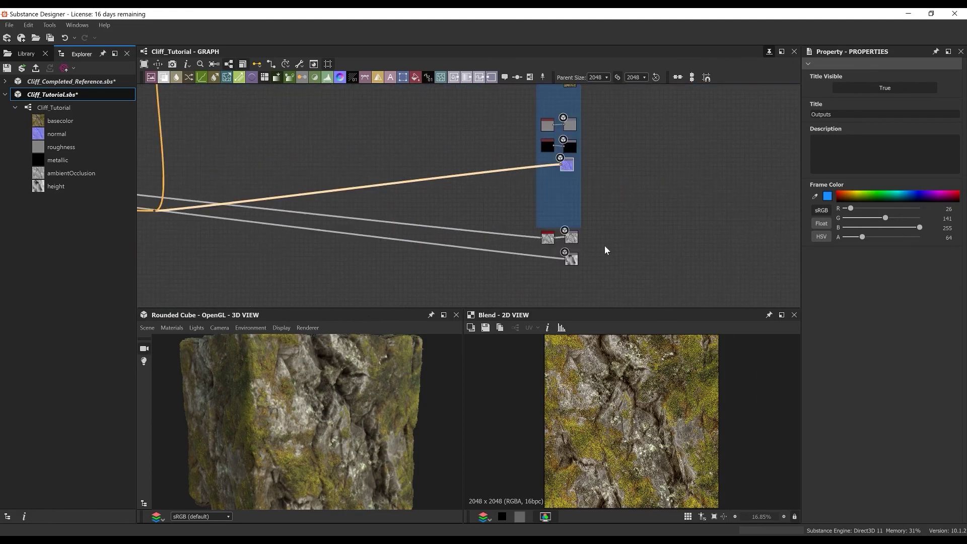
pyautogui.scroll(-2, 559, 260)
pyautogui.moveTo(579, 196); pyautogui.dragTo(582, 225)
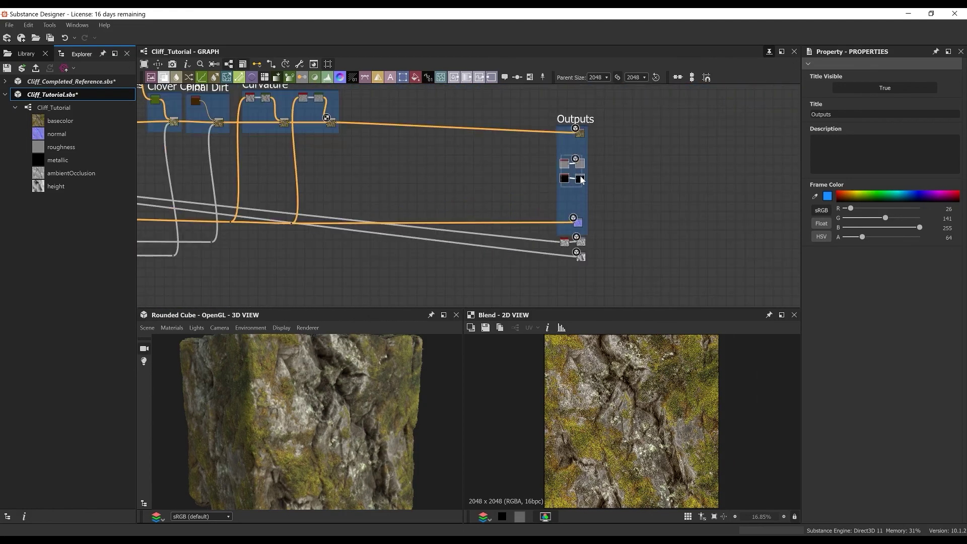
pyautogui.scroll(4, 582, 226)
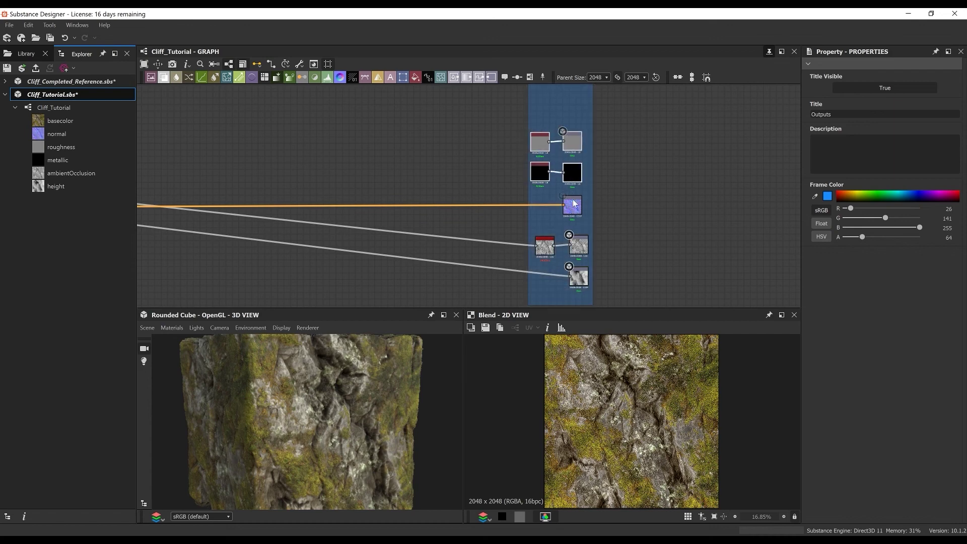
pyautogui.moveTo(575, 204); pyautogui.dragTo(578, 204)
# Add dots to the links feeding Ambient Occlusion and Height and move them back toward the start of the color chain to straighten the links.
pyautogui.scroll(-3, 578, 205)
pyautogui.moveTo(203, 231); pyautogui.dragTo(387, 217, button='middle')
pyautogui.keyDown('alt'); pyautogui.click(547, 207); pyautogui.keyUp('alt')
pyautogui.moveTo(547, 208); pyautogui.dragTo(287, 244)
pyautogui.scroll(-3, 286, 244)
pyautogui.moveTo(286, 244); pyautogui.dragTo(638, 245, button='middle')
pyautogui.moveTo(640, 246); pyautogui.dragTo(243, 240)
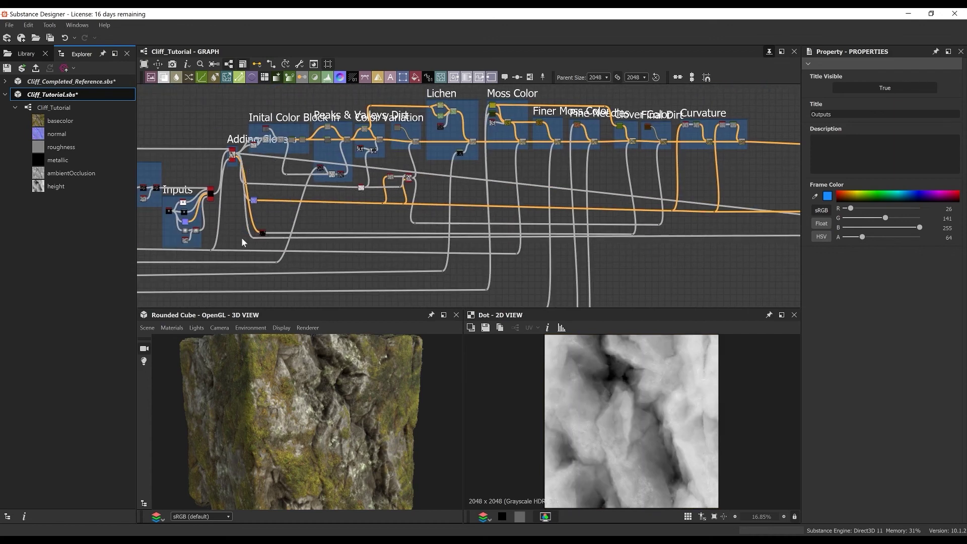
pyautogui.moveTo(766, 221); pyautogui.dragTo(495, 219, button='middle')
pyautogui.scroll(4, 574, 219)
pyautogui.keyDown('alt'); pyautogui.click(577, 219); pyautogui.keyUp('alt')
pyautogui.moveTo(577, 220); pyautogui.dragTo(325, 229)
pyautogui.scroll(-5, 333, 230)
pyautogui.moveTo(368, 232); pyautogui.dragTo(801, 262, button='middle')
pyautogui.moveTo(740, 261); pyautogui.dragTo(343, 260)
# Shift the Outputs frame farther from the Curvature frame to make room for the roughness nodes.
pyautogui.scroll(-4, 366, 256)
pyautogui.moveTo(178, 288); pyautogui.dragTo(667, 224, button='middle')
pyautogui.moveTo(533, 220); pyautogui.dragTo(187, 228, button='middle')
pyautogui.scroll(4, 645, 201)
pyautogui.moveTo(645, 201); pyautogui.dragTo(332, 241, button='middle')
pyautogui.scroll(3, 450, 190)
pyautogui.moveTo(450, 190); pyautogui.dragTo(350, 177, button='middle')
pyautogui.moveTo(568, 169); pyautogui.dragTo(672, 169)
# Add a Grayscale Conversion node below the Curvature frame, fed by the final base color Blend.
pyautogui.click(325, 202)
pyautogui.scroll(4, 327, 201)
pyautogui.press('space')
pyautogui.write('gray')
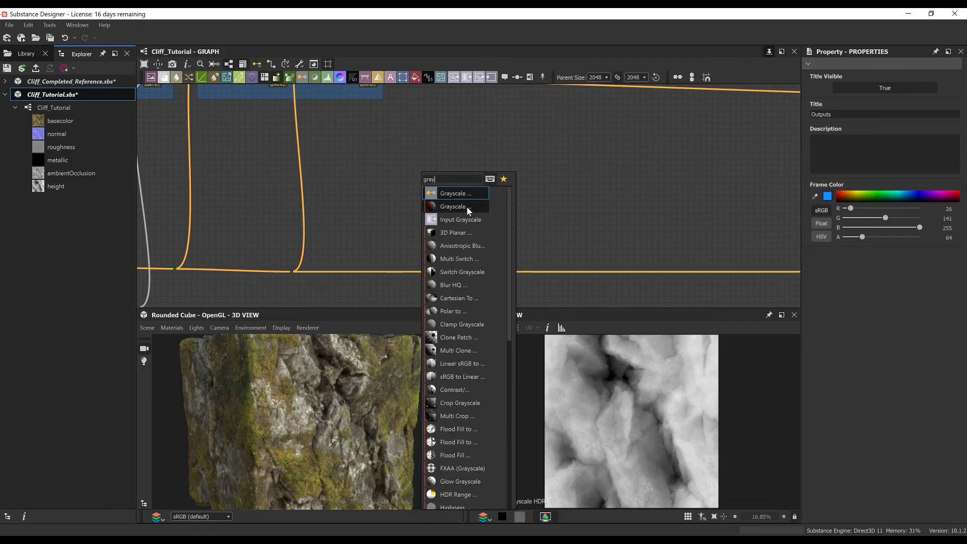
pyautogui.click(455, 194)
pyautogui.scroll(1, 449, 184)
pyautogui.moveTo(449, 183); pyautogui.dragTo(452, 252, button='middle')
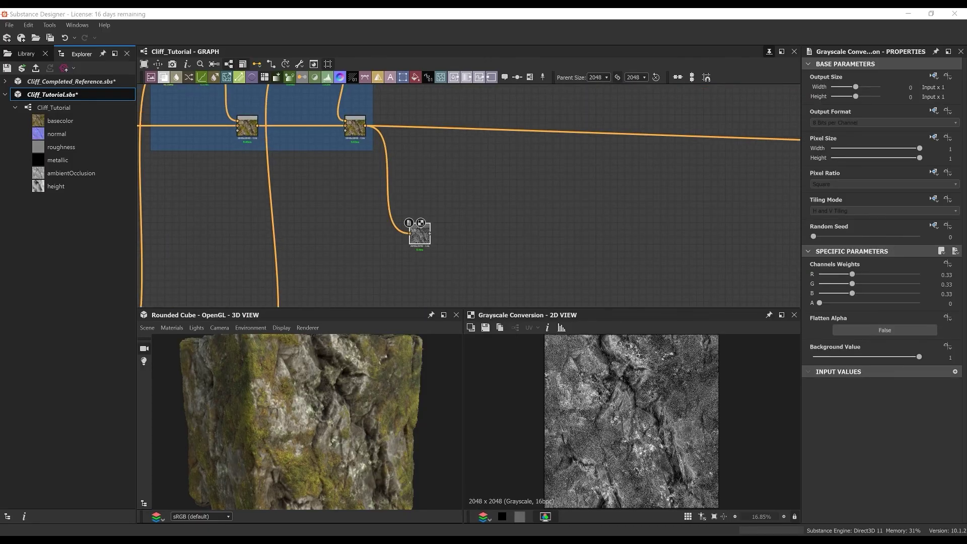
# Add a Levels node after the Grayscale Conversion and connect the two.
pyautogui.scroll(3, 672, 430)
pyautogui.scroll(-3, 673, 429)
pyautogui.moveTo(560, 258); pyautogui.dragTo(468, 242, button='middle')
pyautogui.press('space')
pyautogui.write('level')
pyautogui.press('Return')
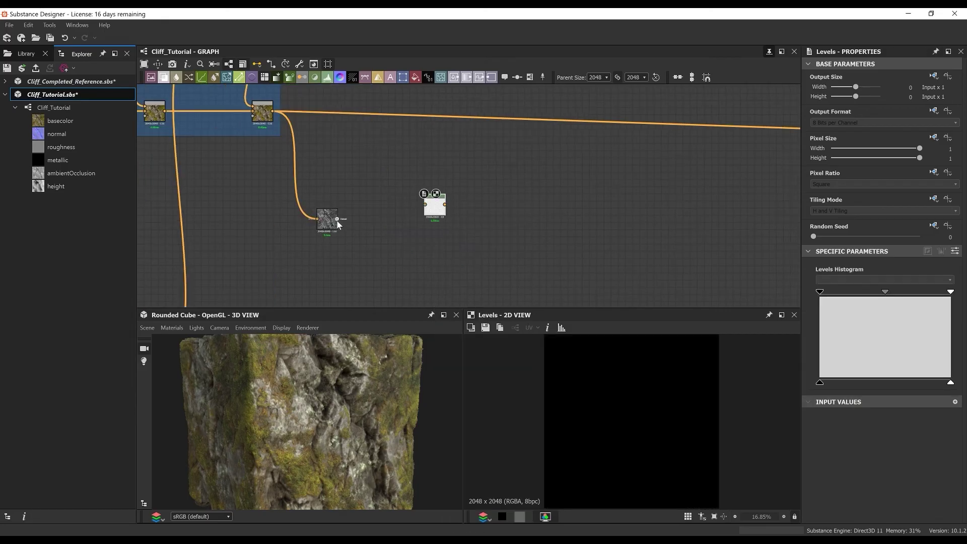
pyautogui.moveTo(337, 219); pyautogui.dragTo(426, 205)
# Raise the Levels input black point, lower its midtone, and cross the output points to produce an inverted, narrow grey range.
pyautogui.moveTo(821, 382); pyautogui.dragTo(861, 385)
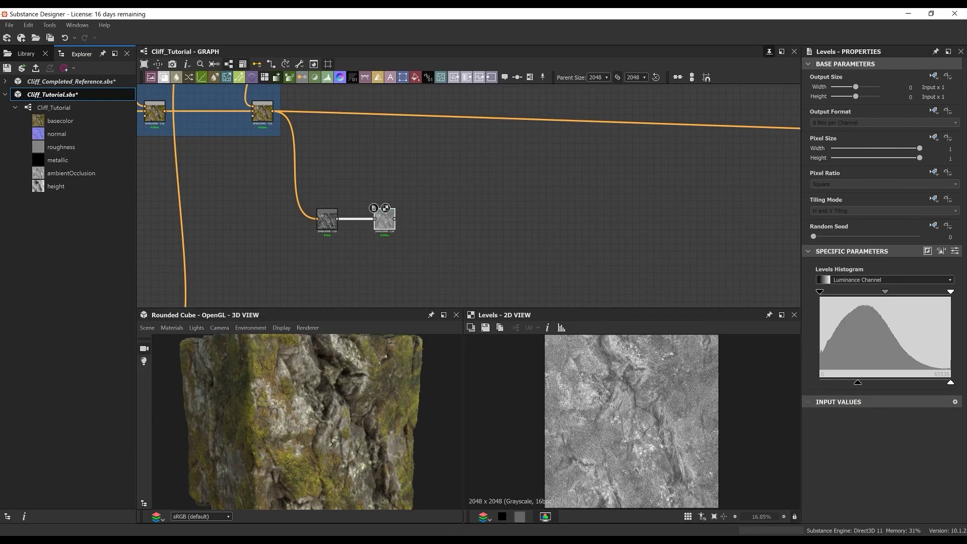
pyautogui.scroll(5, 352, 223)
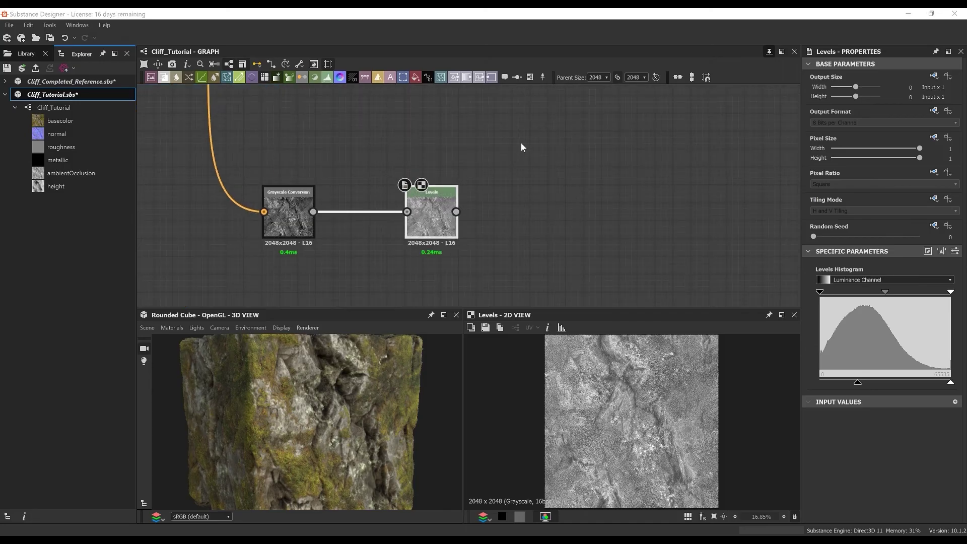
pyautogui.moveTo(848, 298); pyautogui.dragTo(857, 299)
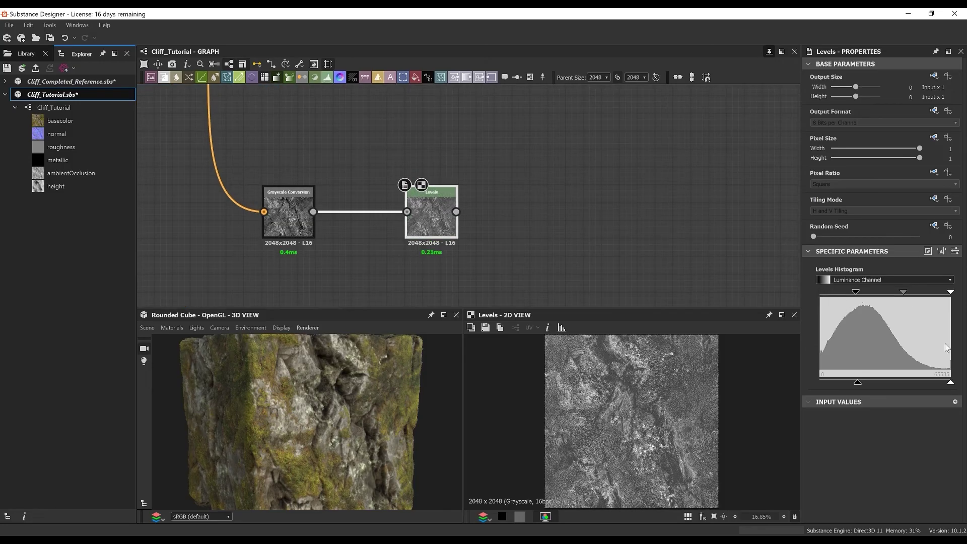
pyautogui.moveTo(893, 387)
pyautogui.mouseDown()
pyautogui.moveTo(878, 387)
pyautogui.moveTo(904, 386)
pyautogui.mouseUp()
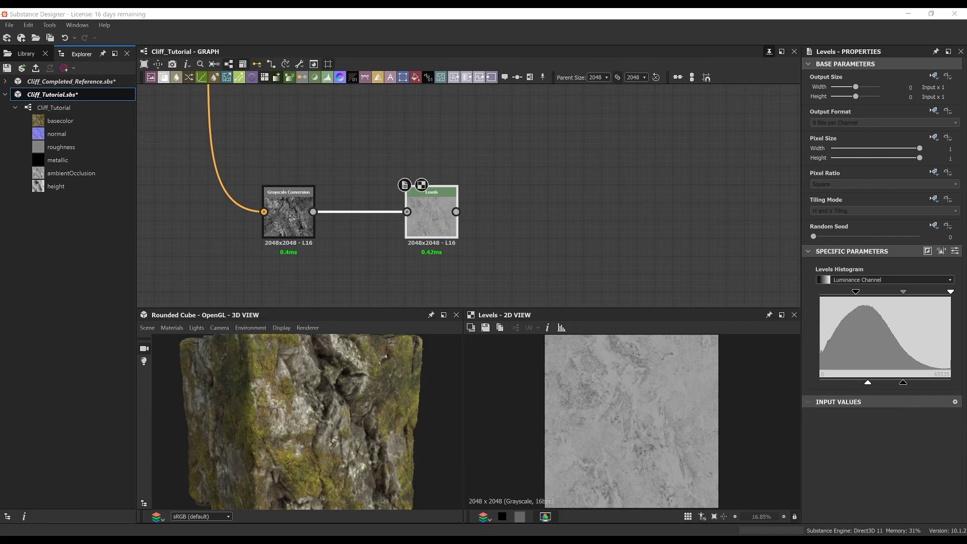
pyautogui.moveTo(906, 296); pyautogui.dragTo(886, 296)
# Connect the Levels node to the Roughness output and check the rock surface in 3D.
pyautogui.scroll(-3, 781, 245)
pyautogui.moveTo(781, 244); pyautogui.dragTo(517, 210, button='middle')
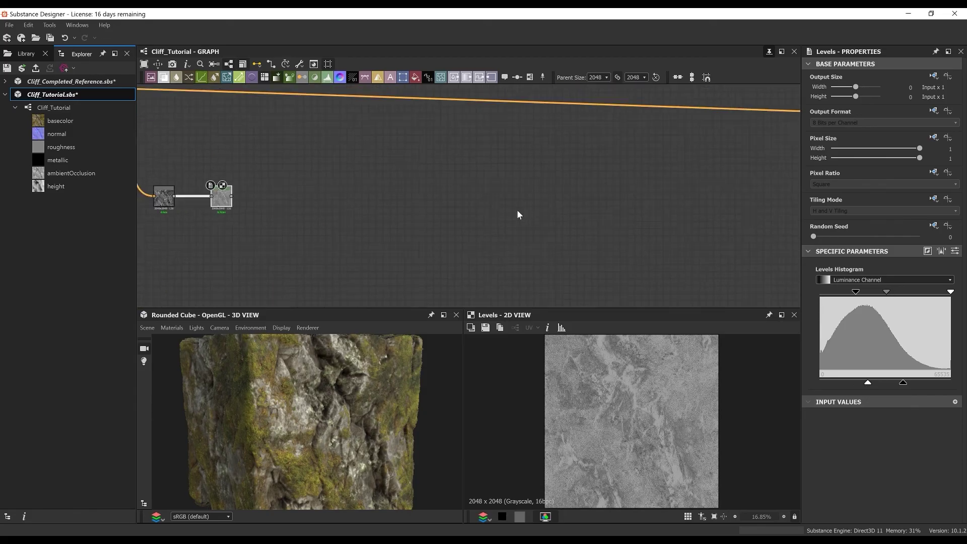
pyautogui.scroll(-3, 515, 209)
pyautogui.click(739, 229)
pyautogui.moveTo(737, 216); pyautogui.dragTo(737, 215)
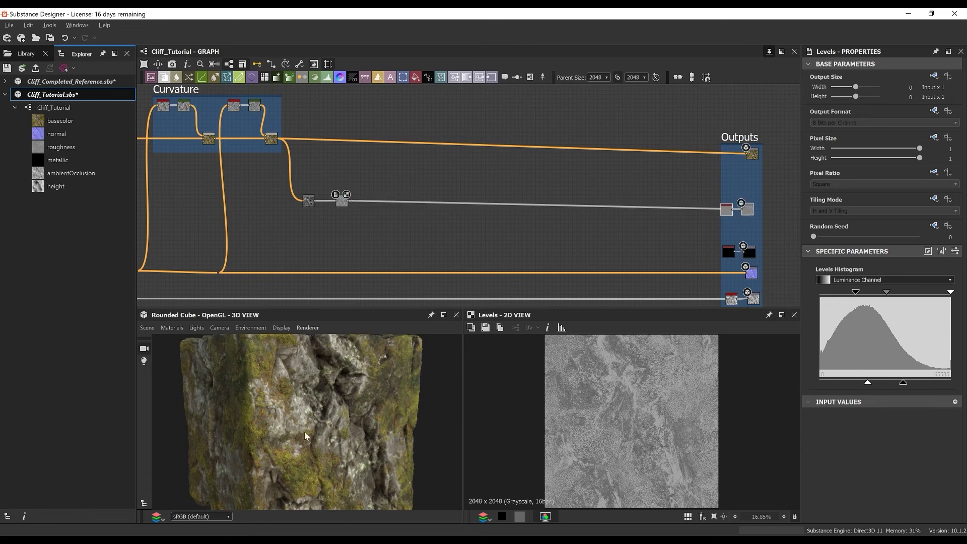
pyautogui.scroll(6, 386, 186)
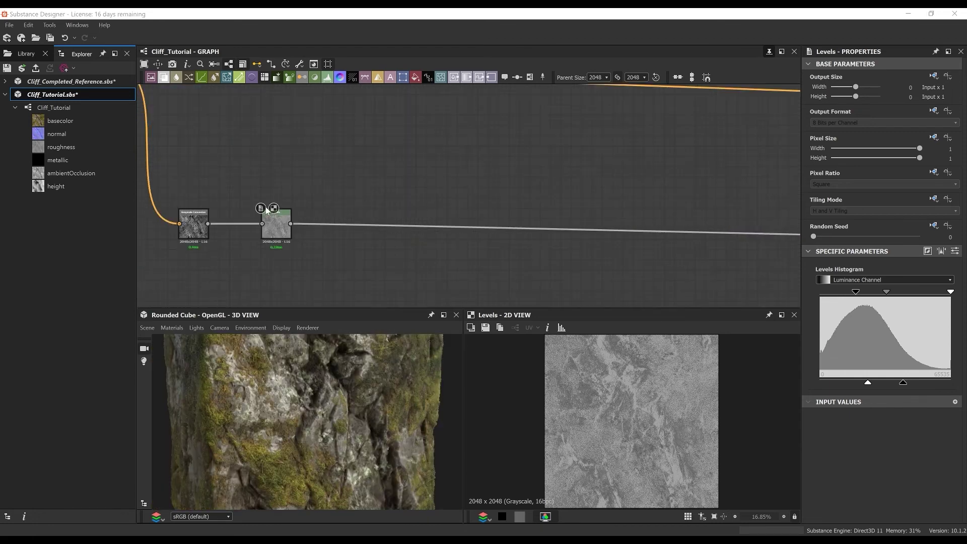
# Add a Blend node after the roughness Levels and connect the Levels result to its background input.
pyautogui.click(277, 222)
pyautogui.moveTo(250, 228); pyautogui.dragTo(343, 144, button='middle')
pyautogui.scroll(-3, 385, 201)
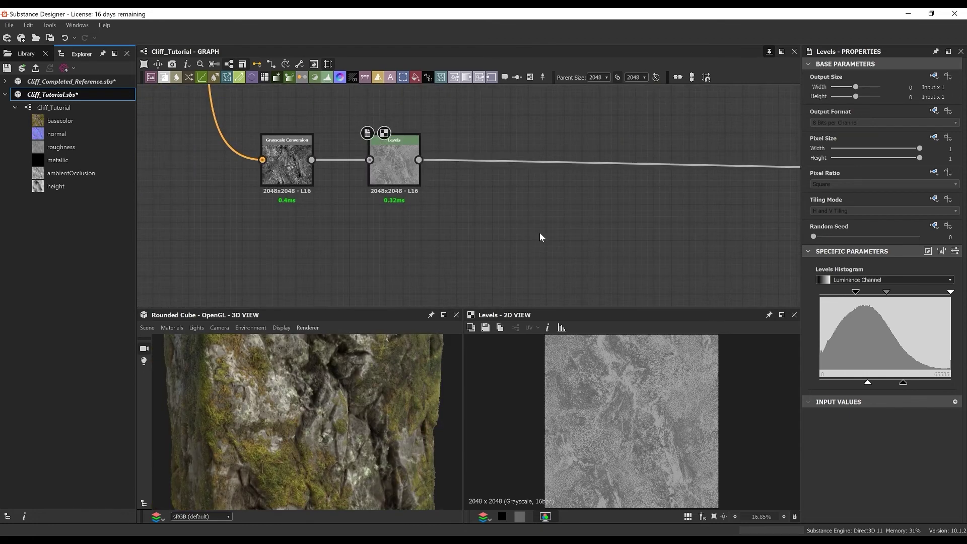
pyautogui.press('space')
pyautogui.write('blend')
pyautogui.press('Return')
pyautogui.scroll(3, 480, 198)
pyautogui.moveTo(579, 256); pyautogui.dragTo(560, 164)
pyautogui.moveTo(374, 134); pyautogui.dragTo(555, 104)
# Copy the Get Slope node from the Peaks & Valleys Dirt frame and place the unconnected copy below the roughness Levels.
pyautogui.scroll(-4, 545, 164)
pyautogui.moveTo(521, 91); pyautogui.dragTo(507, 136, button='middle')
pyautogui.scroll(-6, 507, 136)
pyautogui.moveTo(252, 202); pyautogui.dragTo(549, 234, button='middle')
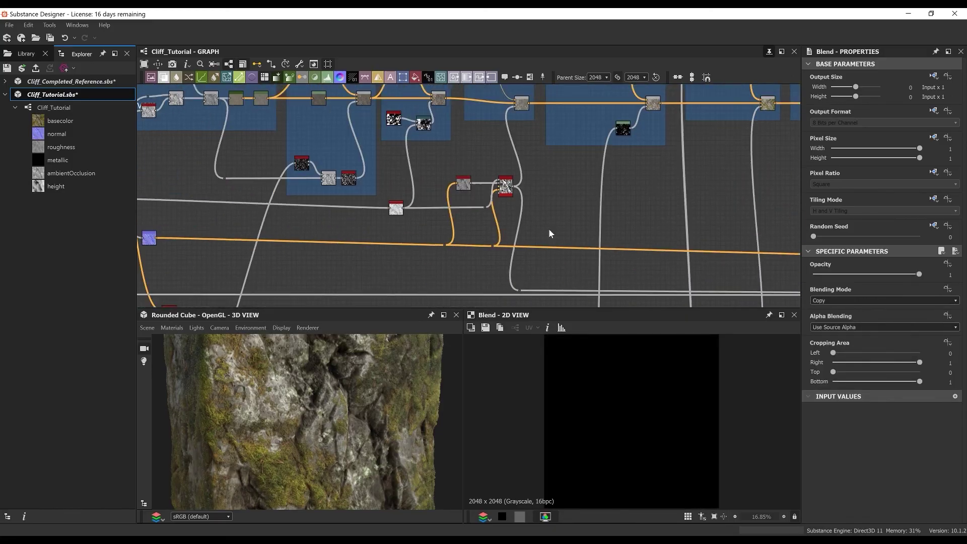
pyautogui.scroll(5, 332, 168)
pyautogui.click(330, 167)
pyautogui.hotkey('ctrl', 'd')
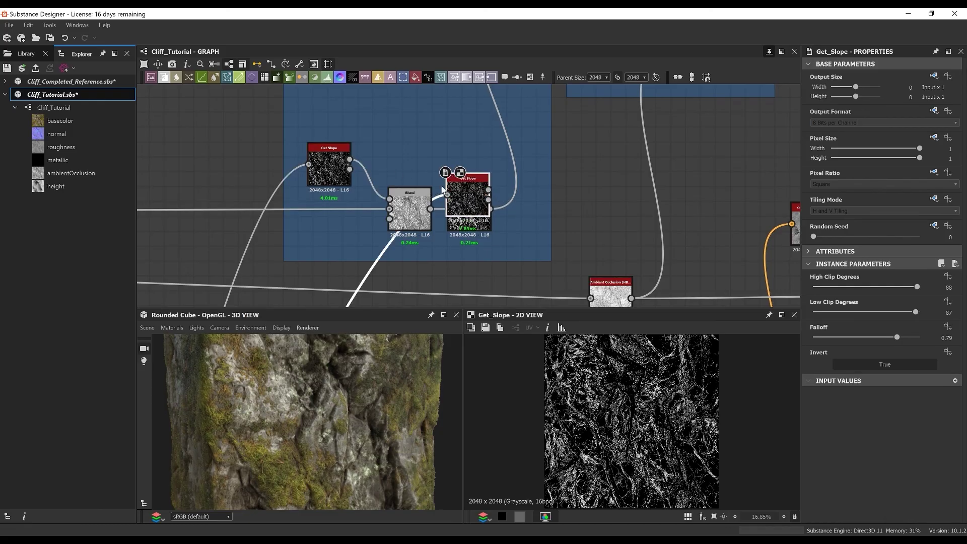
pyautogui.press('Delete')
pyautogui.click(331, 164)
pyautogui.hotkey('ctrl', 'c')
pyautogui.hotkey('ctrl', 'v')
pyautogui.moveTo(465, 187); pyautogui.dragTo(511, 186)
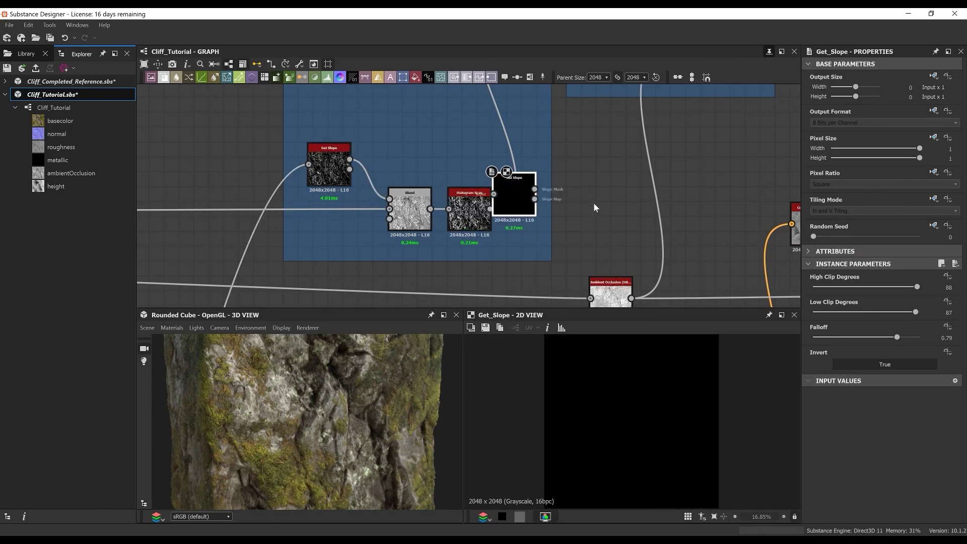
pyautogui.scroll(-3, 543, 202)
pyautogui.scroll(-3, 481, 175)
pyautogui.scroll(4, 492, 198)
pyautogui.moveTo(569, 254); pyautogui.dragTo(439, 186)
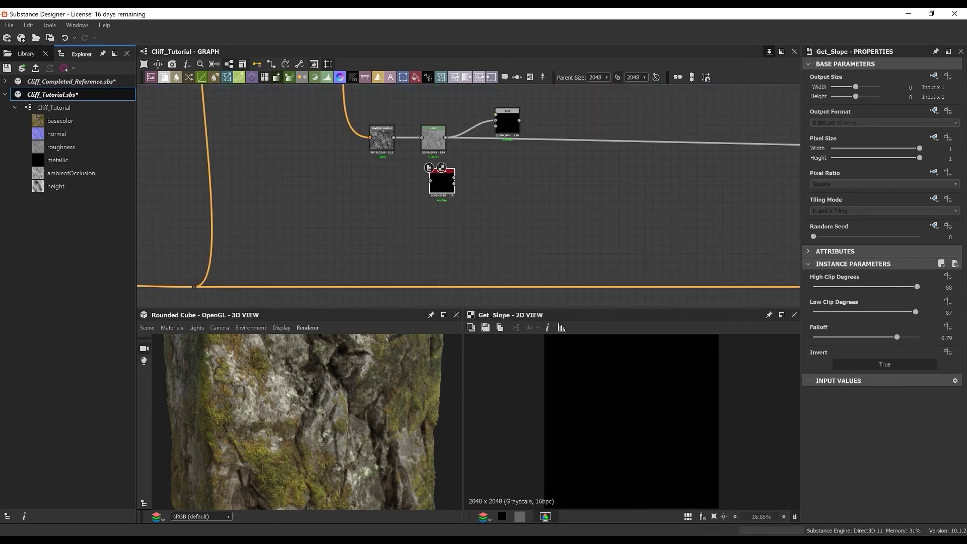
# Feed the copied Get Slope node from the same upstream height source as the original.
pyautogui.scroll(-5, 432, 131)
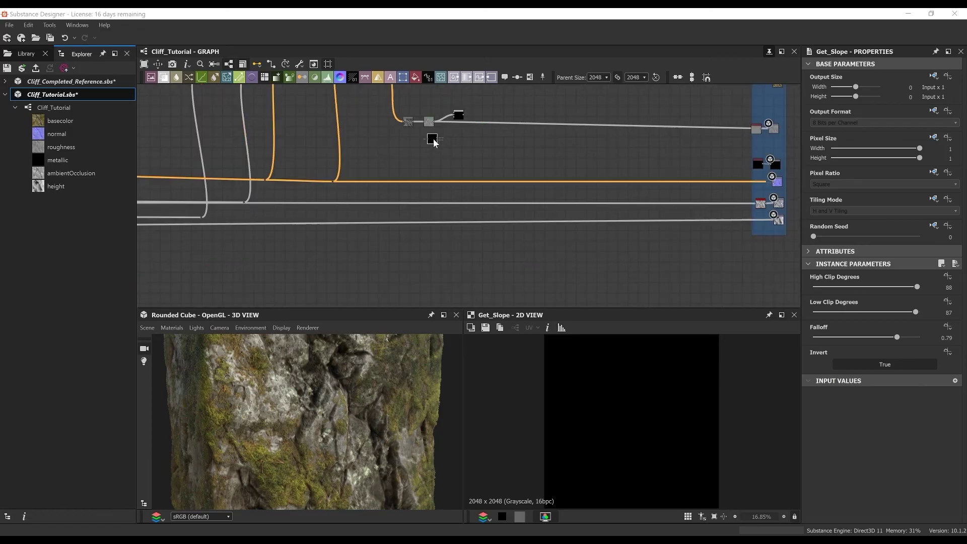
pyautogui.scroll(-5, 432, 142)
pyautogui.moveTo(196, 160); pyautogui.dragTo(371, 184, button='middle')
pyautogui.scroll(8, 260, 177)
pyautogui.moveTo(260, 178); pyautogui.dragTo(89, 147, button='middle')
pyautogui.scroll(-5, 368, 216)
pyautogui.scroll(5, 422, 231)
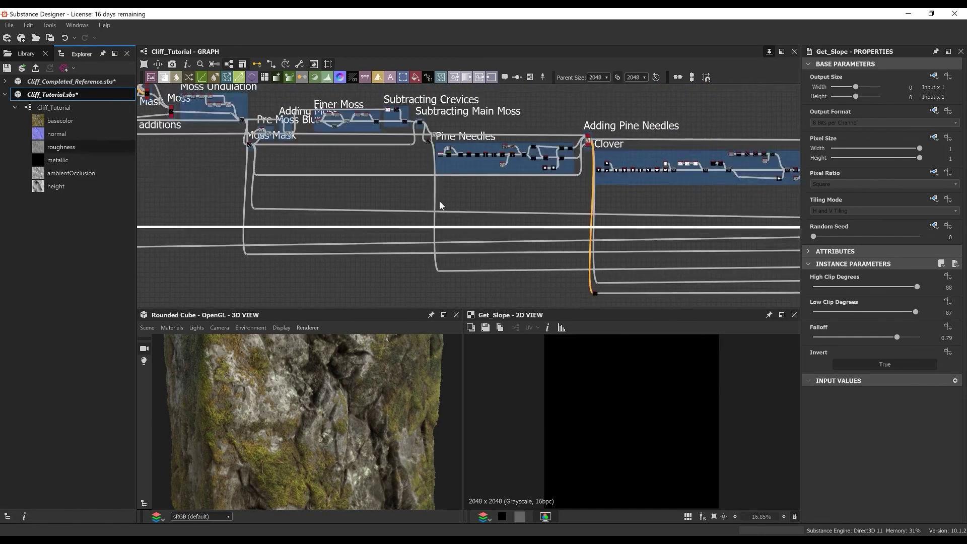
pyautogui.moveTo(705, 191); pyautogui.dragTo(101, 151, button='middle')
pyautogui.click(410, 189)
pyautogui.moveTo(697, 218); pyautogui.dragTo(154, 234, button='middle')
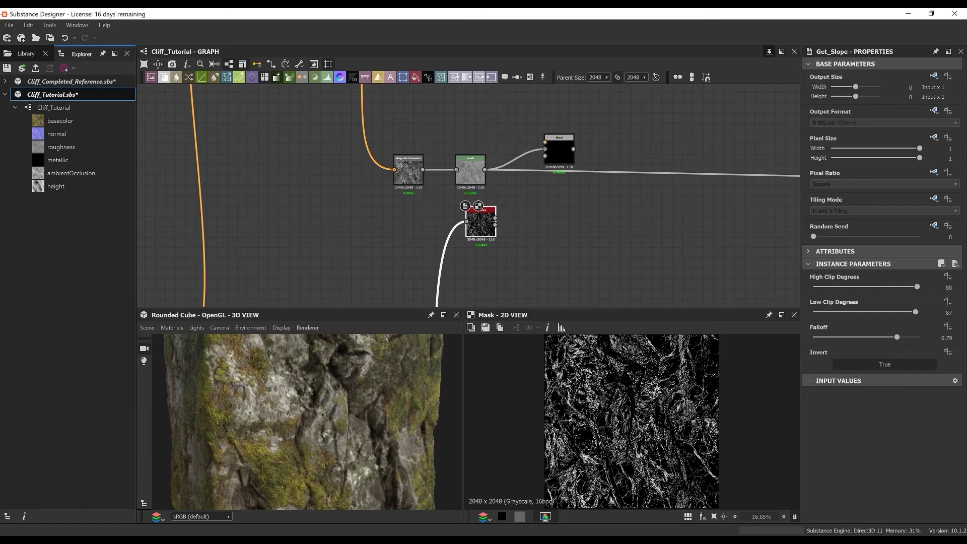
# Set the copied Get Slope to High Clip Degrees 7, Low Clip Degrees 2 and Falloff 0, with Invert set to False.
pyautogui.press('Tab')
pyautogui.write('2')
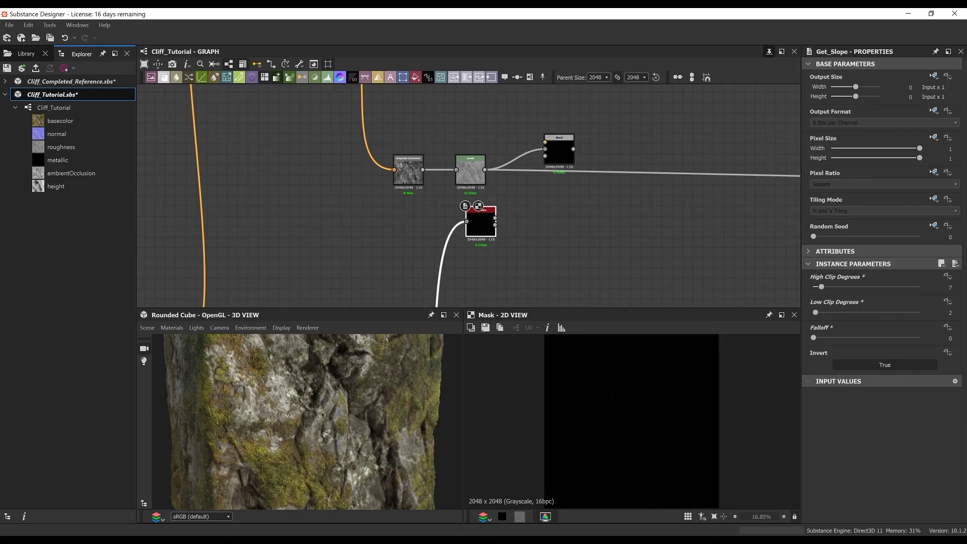
pyautogui.click(882, 366)
pyautogui.scroll(5, 493, 216)
pyautogui.scroll(-4, 504, 227)
pyautogui.moveTo(505, 228); pyautogui.dragTo(439, 295, button='middle')
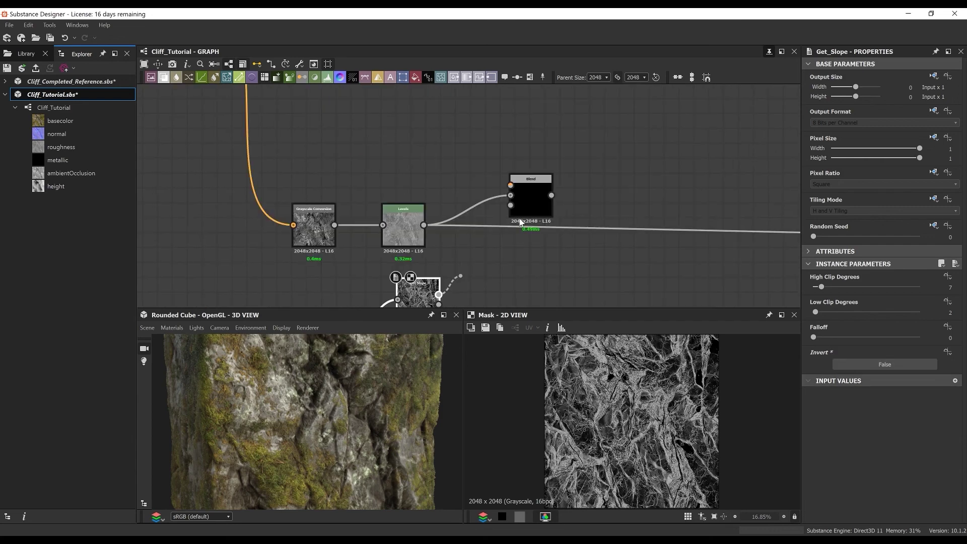
# Connect the copied Get Slope to the Blend's foreground input and set the Blend to Subtract with opacity 0.3.
pyautogui.moveTo(439, 295); pyautogui.dragTo(510, 186)
pyautogui.moveTo(533, 198); pyautogui.dragTo(524, 227)
pyautogui.doubleClick(524, 227)
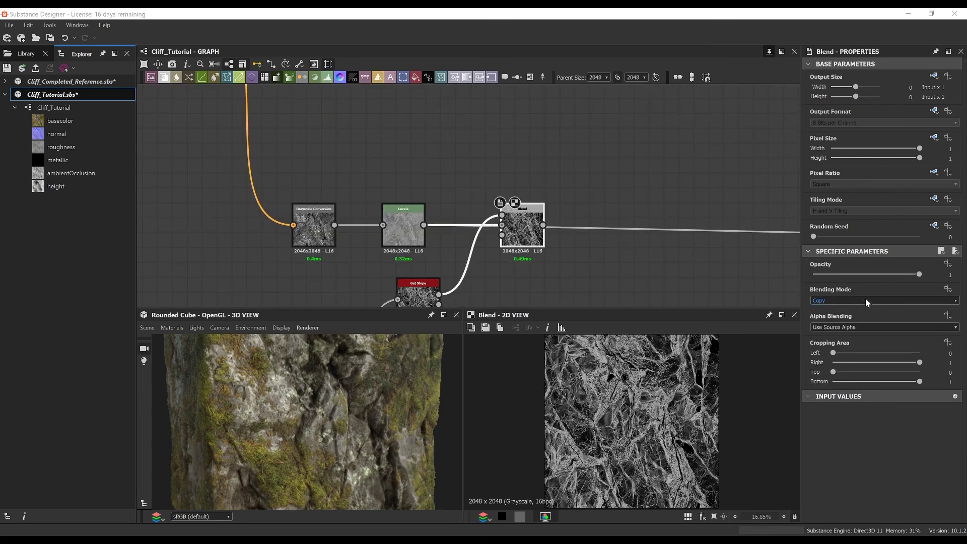
pyautogui.scroll(-2, 866, 299)
pyautogui.moveTo(872, 276); pyautogui.dragTo(846, 282)
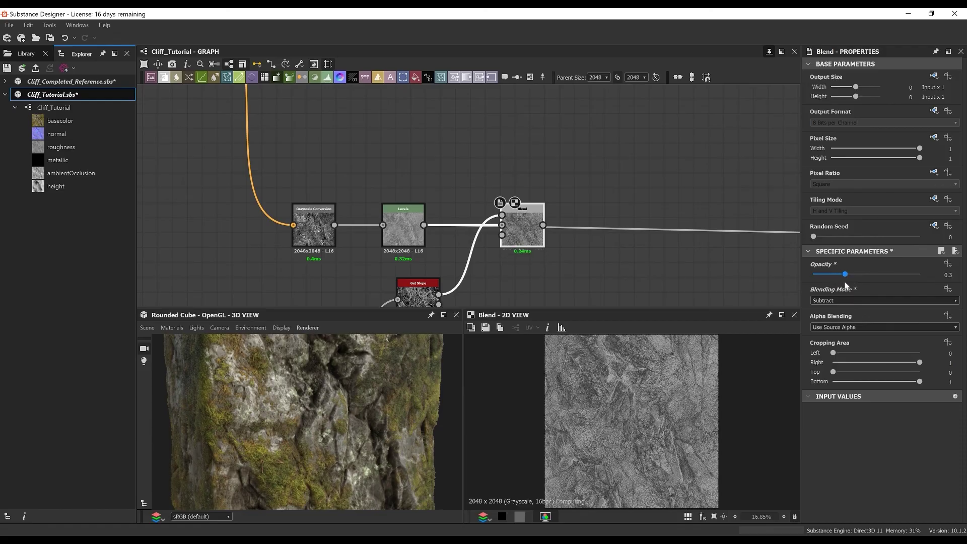
# Add a second Blend with the slope Blend's result as background, and move the copied Get Slope above the roughness chain.
pyautogui.scroll(-2, 487, 123)
pyautogui.press('space')
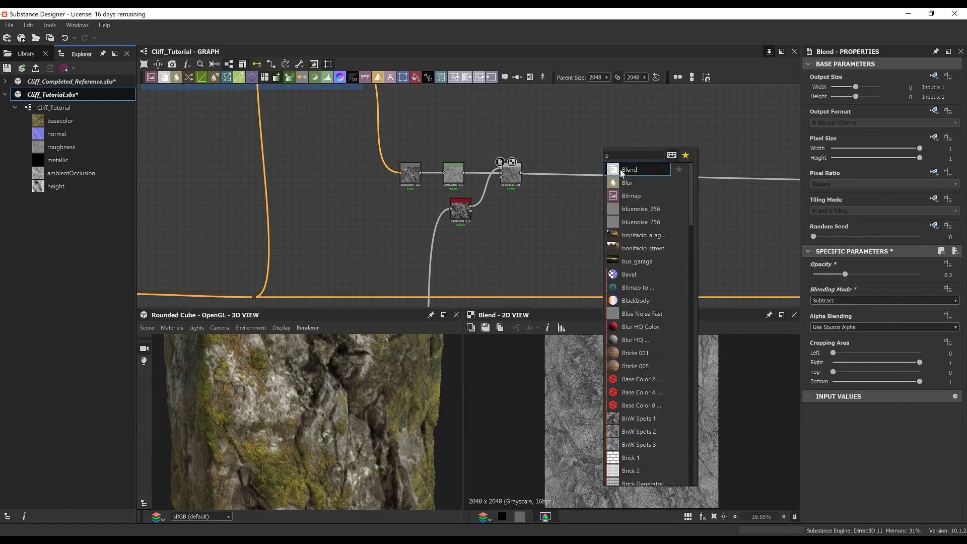
pyautogui.click(621, 169)
pyautogui.moveTo(419, 228); pyautogui.dragTo(452, 126)
pyautogui.moveTo(412, 179); pyautogui.dragTo(392, 179)
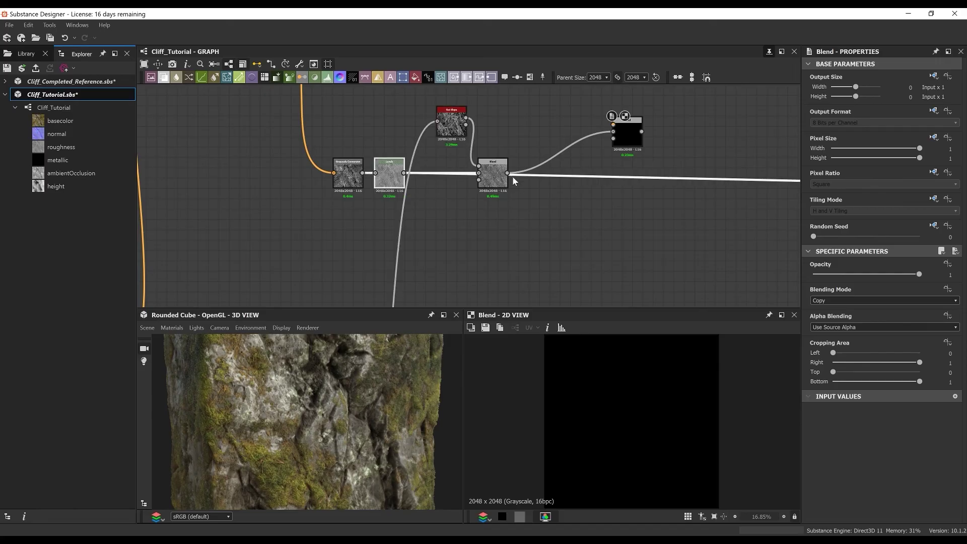
pyautogui.scroll(3, 510, 175)
pyautogui.moveTo(494, 175); pyautogui.dragTo(528, 176)
pyautogui.moveTo(418, 105); pyautogui.dragTo(454, 113)
pyautogui.scroll(-2, 454, 113)
pyautogui.moveTo(454, 113); pyautogui.dragTo(368, 166, button='middle')
pyautogui.moveTo(535, 185); pyautogui.dragTo(548, 185)
# Add a black grayscale Uniform Color node and connect it to the new Blend's foreground input.
pyautogui.press('space')
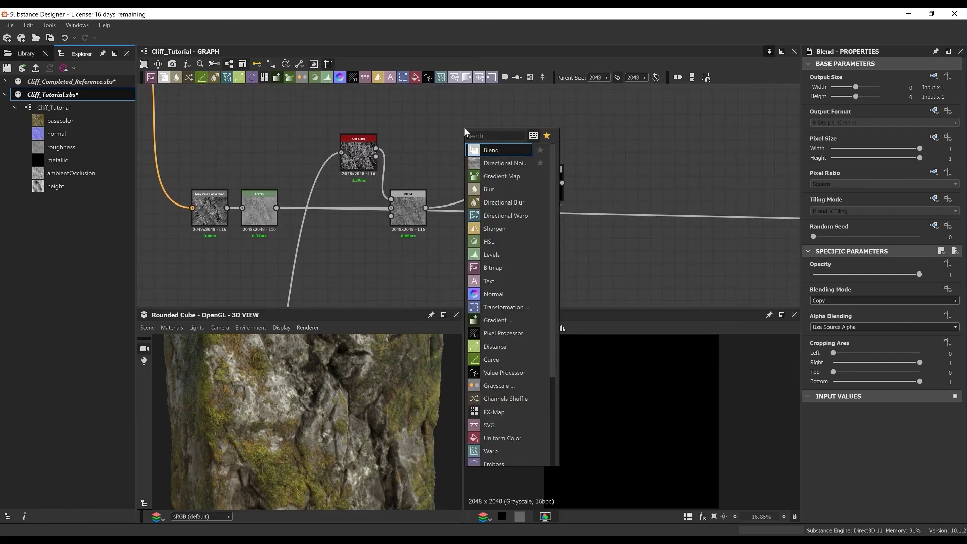
pyautogui.write('uni')
pyautogui.press('Return')
pyautogui.moveTo(488, 134); pyautogui.dragTo(528, 174)
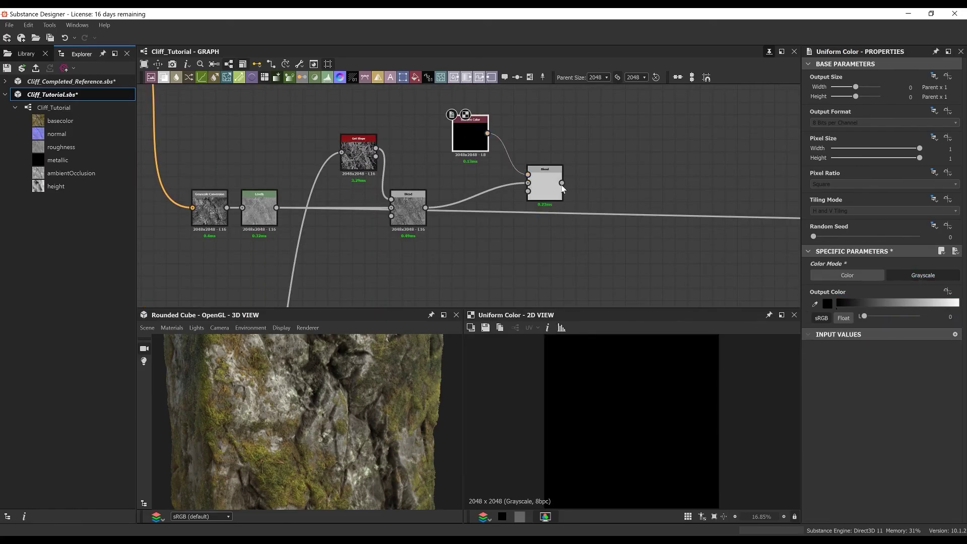
pyautogui.click(544, 184)
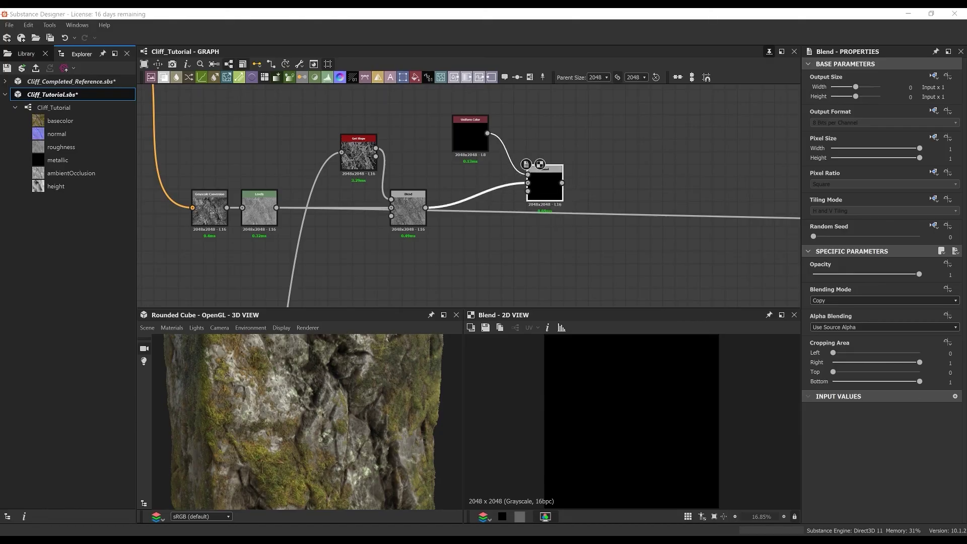
# Route the mask from the base color Lichen frame through a Dot node into the new Blend's opacity input.
pyautogui.scroll(-4, 444, 129)
pyautogui.moveTo(423, 157); pyautogui.dragTo(587, 203, button='middle')
pyautogui.moveTo(337, 214); pyautogui.dragTo(635, 216, button='middle')
pyautogui.moveTo(333, 216); pyautogui.dragTo(574, 222, button='middle')
pyautogui.scroll(3, 319, 223)
pyautogui.scroll(-3, 403, 207)
pyautogui.moveTo(643, 168); pyautogui.dragTo(414, 156, button='middle')
pyautogui.scroll(4, 414, 157)
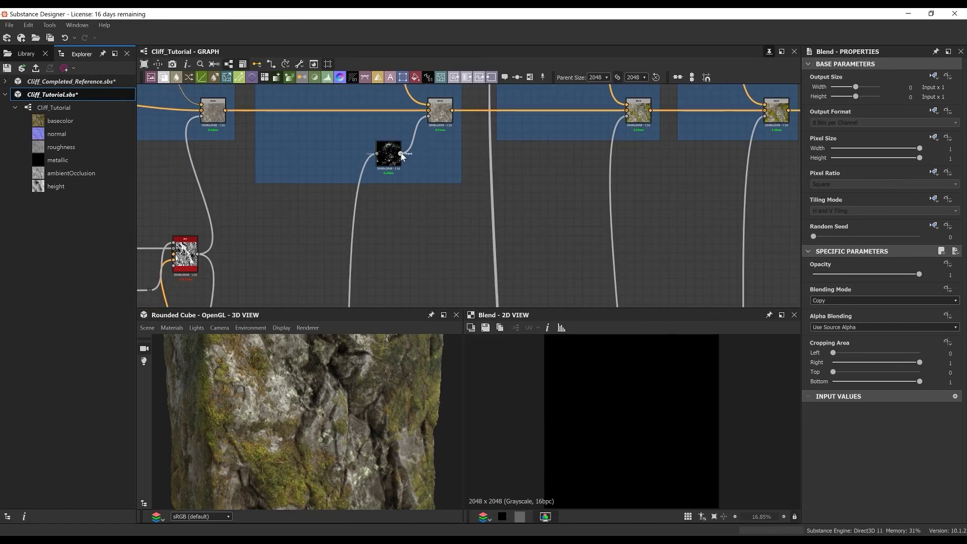
pyautogui.click(403, 154)
pyautogui.scroll(-2, 403, 156)
pyautogui.moveTo(756, 217)
pyautogui.mouseDown(button='middle')
pyautogui.moveTo(214, 203)
pyautogui.moveTo(761, 210)
pyautogui.mouseUp(button='middle')
pyautogui.keyDown('alt'); pyautogui.click(395, 236); pyautogui.keyUp('alt')
pyautogui.moveTo(658, 238); pyautogui.dragTo(279, 243, button='middle')
pyautogui.moveTo(582, 244); pyautogui.dragTo(400, 255, button='middle')
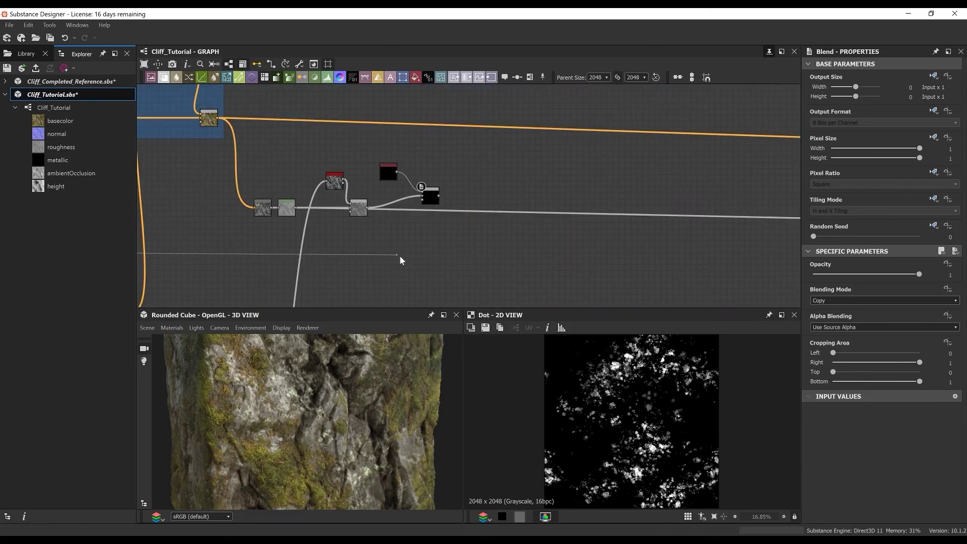
pyautogui.scroll(3, 403, 237)
# Set the lichen Blend's opacity to 0.25 and align it within the roughness chain.
pyautogui.doubleClick(455, 161)
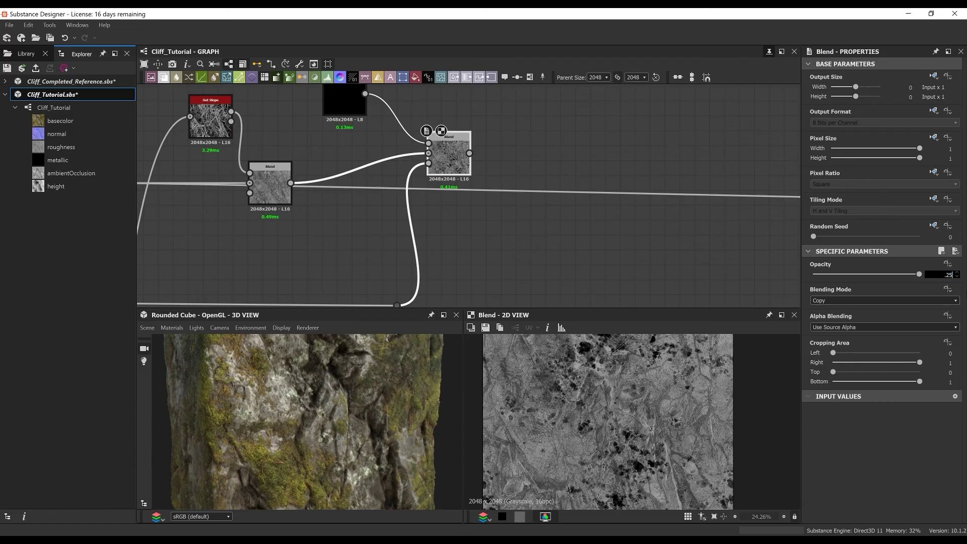
pyautogui.press('Return')
pyautogui.moveTo(441, 158); pyautogui.dragTo(440, 188)
pyautogui.scroll(-2, 274, 198)
pyautogui.moveTo(274, 198); pyautogui.dragTo(470, 243, button='middle')
pyautogui.moveTo(469, 243); pyautogui.dragTo(468, 237)
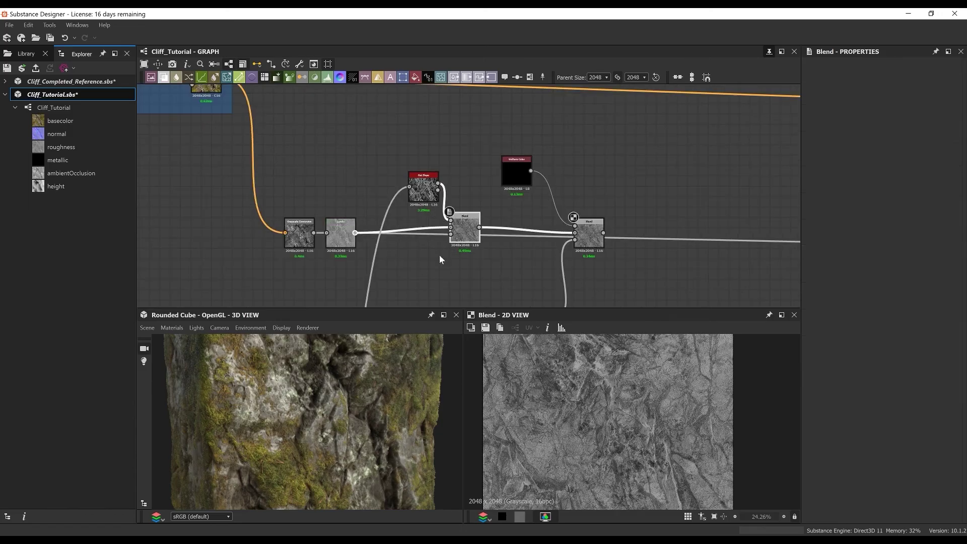
# Frame the black Uniform Color and the lichen Blend together and title the frame Lichen.
pyautogui.click(467, 241)
pyautogui.moveTo(554, 245); pyautogui.dragTo(528, 243, button='middle')
pyautogui.moveTo(494, 138); pyautogui.dragTo(567, 232)
pyautogui.rightClick(579, 148)
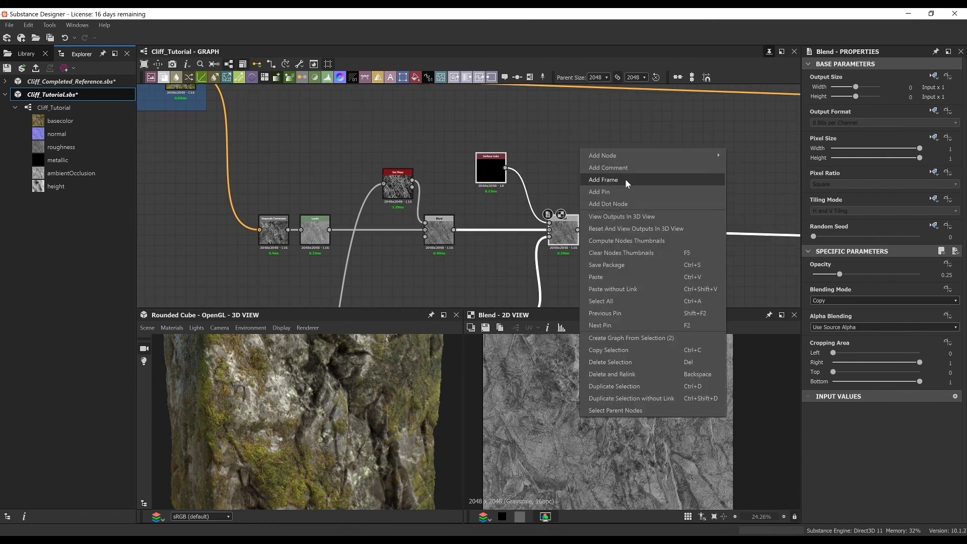
pyautogui.click(625, 180)
pyautogui.moveTo(836, 114); pyautogui.dragTo(706, 104)
pyautogui.write('Lichen')
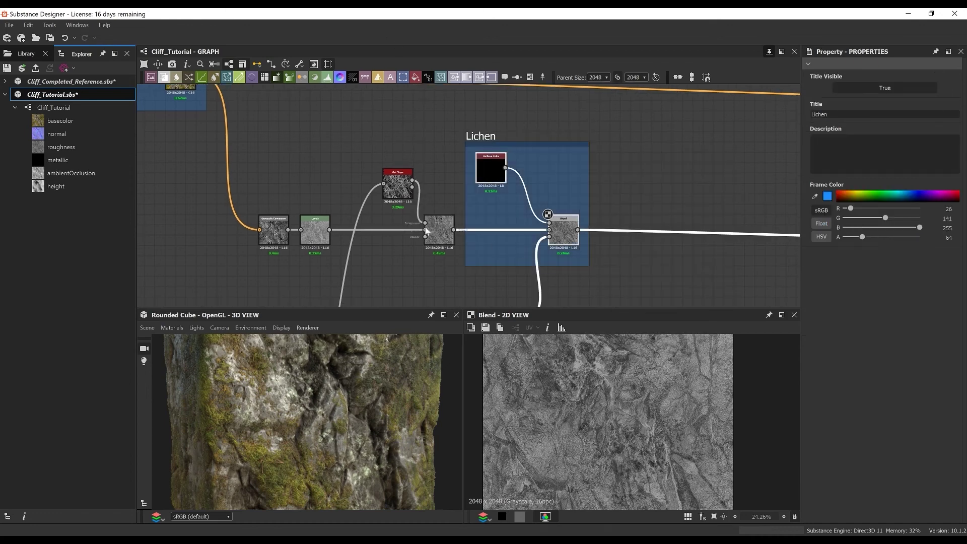
# Copy the Uniform Color node from the roughness Lichen frame and place the copy just beyond the frame.
pyautogui.click(386, 193)
pyautogui.click(565, 235)
pyautogui.scroll(3, 566, 234)
pyautogui.moveTo(566, 234); pyautogui.dragTo(515, 228, button='middle')
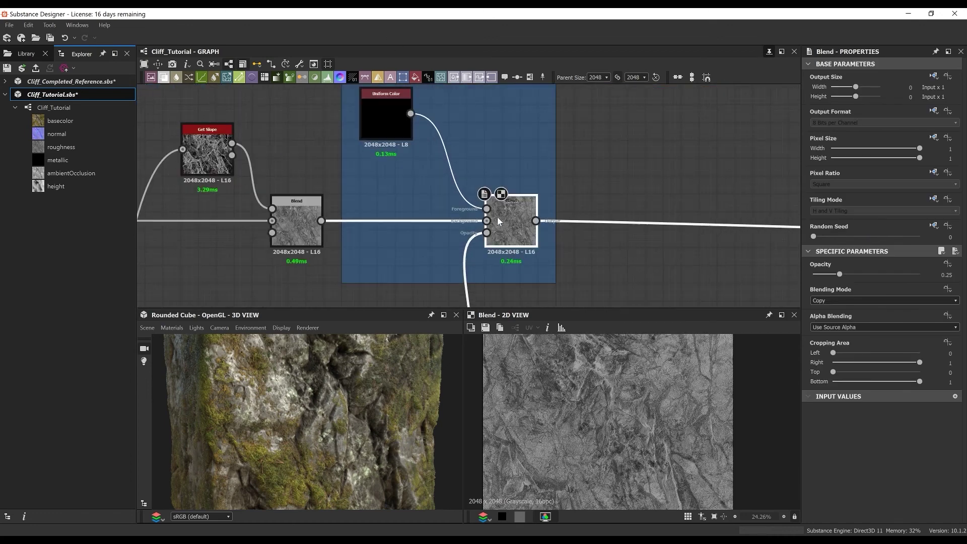
pyautogui.click(305, 222)
pyautogui.click(510, 221)
pyautogui.moveTo(563, 200); pyautogui.dragTo(480, 232, button='middle')
pyautogui.click(304, 146)
pyautogui.hotkey('ctrl', 'c')
pyautogui.hotkey('ctrl', 'v')
pyautogui.moveTo(456, 189); pyautogui.dragTo(541, 130)
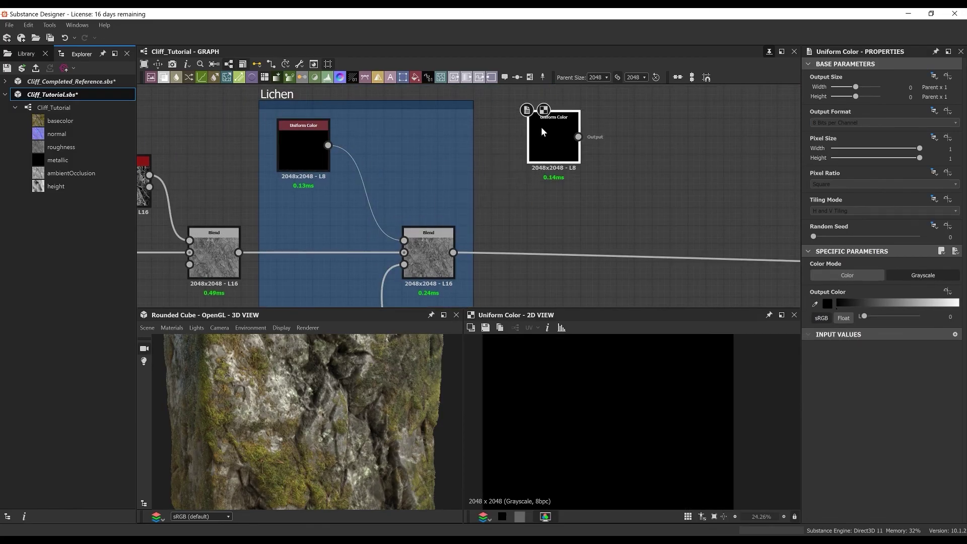
# Add a Blend with the Lichen result as background and the copied Uniform Color as foreground.
pyautogui.rightClick(665, 222)
pyautogui.click(570, 230)
pyautogui.moveTo(454, 252); pyautogui.dragTo(644, 217)
pyautogui.moveTo(578, 137); pyautogui.dragTo(663, 208)
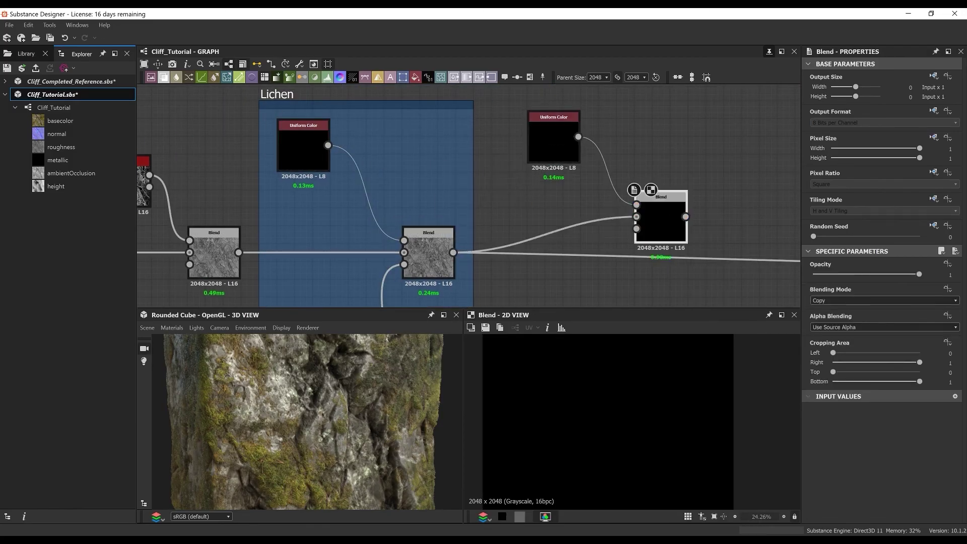
# Look through the upstream base color, clover and pine needle sections for the moss mask.
pyautogui.scroll(-6, 553, 162)
pyautogui.moveTo(252, 177); pyautogui.dragTo(579, 172, button='middle')
pyautogui.moveTo(313, 176); pyautogui.dragTo(464, 173, button='middle')
pyautogui.scroll(4, 316, 258)
pyautogui.scroll(-1, 317, 256)
pyautogui.moveTo(529, 93); pyautogui.dragTo(232, 201, button='middle')
pyautogui.scroll(-6, 404, 167)
pyautogui.moveTo(745, 131); pyautogui.dragTo(482, 227, button='middle')
pyautogui.scroll(8, 307, 196)
pyautogui.scroll(-9, 295, 186)
pyautogui.moveTo(324, 181); pyautogui.dragTo(488, 176, button='middle')
pyautogui.scroll(-3, 489, 177)
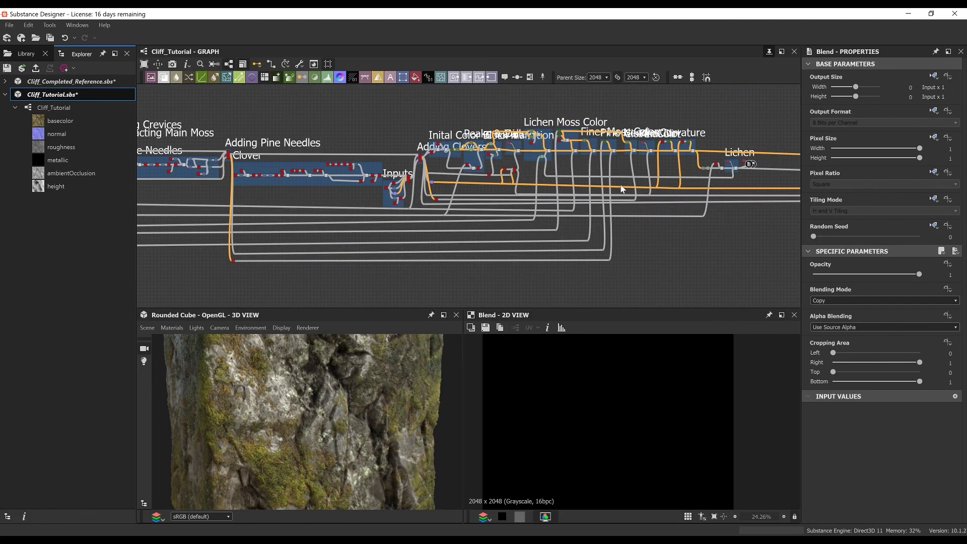
# Route the mask from the Moss Color frame through a Dot node into the new Blend's opacity input.
pyautogui.moveTo(624, 188); pyautogui.dragTo(519, 164, button='middle')
pyautogui.scroll(7, 508, 144)
pyautogui.moveTo(454, 157); pyautogui.dragTo(459, 208)
pyautogui.moveTo(458, 209); pyautogui.dragTo(477, 214, button='middle')
pyautogui.scroll(3, 477, 212)
pyautogui.doubleClick(476, 211)
pyautogui.scroll(-4, 476, 210)
pyautogui.moveTo(475, 277); pyautogui.dragTo(449, 91, button='middle')
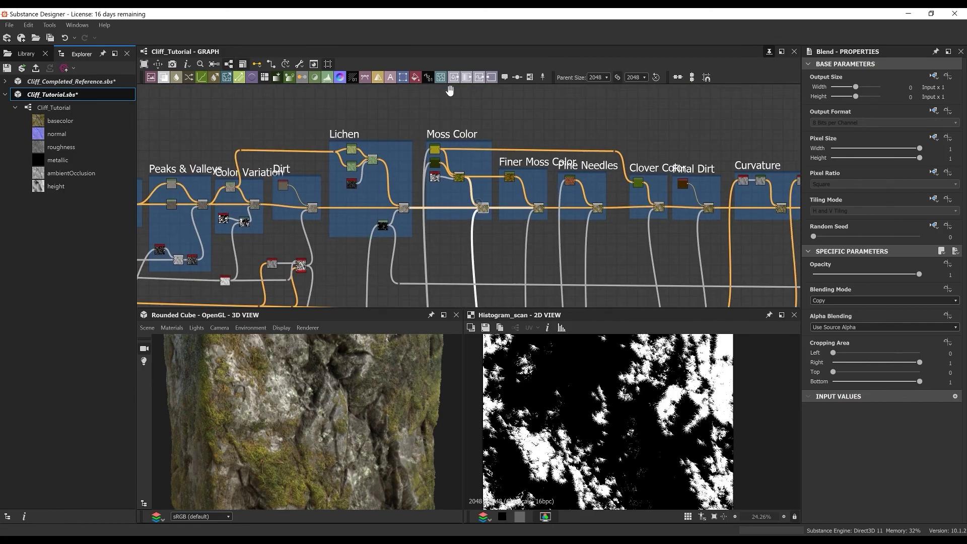
pyautogui.scroll(-2, 447, 202)
pyautogui.scroll(2, 448, 204)
pyautogui.scroll(-3, 496, 211)
pyautogui.moveTo(670, 206); pyautogui.dragTo(489, 232, button='middle')
pyautogui.scroll(-3, 582, 292)
pyautogui.keyDown('alt'); pyautogui.click(575, 242); pyautogui.keyUp('alt')
pyautogui.scroll(6, 585, 128)
pyautogui.click(579, 142)
pyautogui.doubleClick(579, 146)
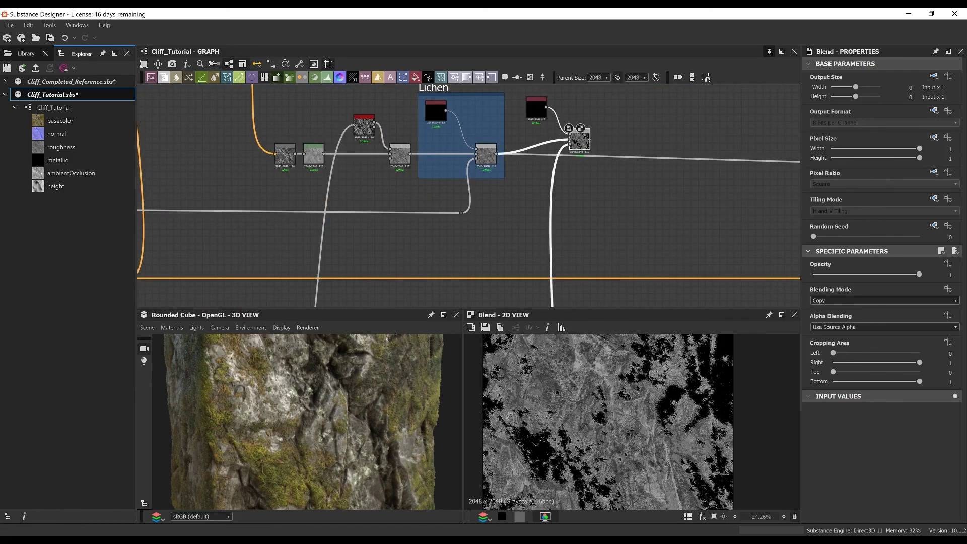
# Set the moss Blend to Overlay with opacity 0.46 and insert it into the roughness chain.
pyautogui.click(819, 300)
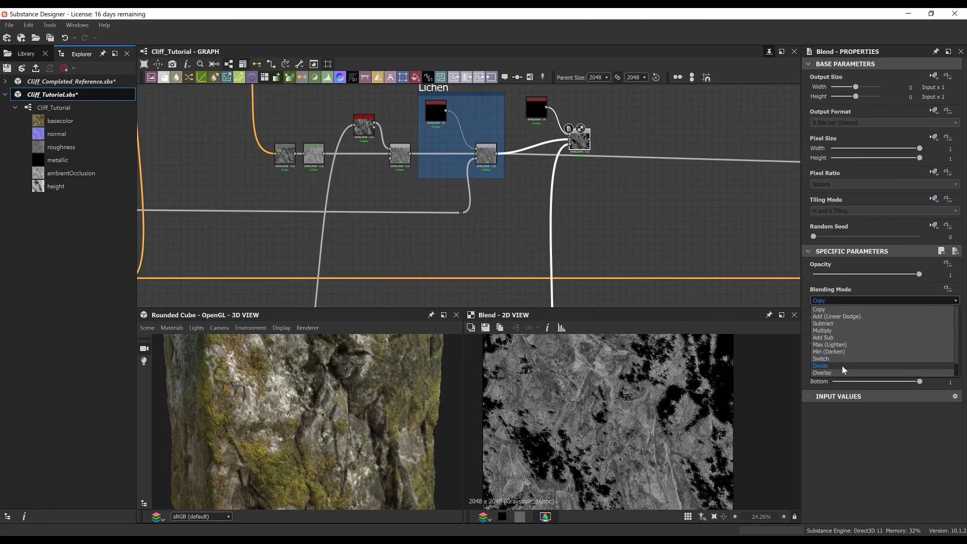
pyautogui.click(827, 373)
pyautogui.moveTo(919, 274); pyautogui.dragTo(862, 274)
pyautogui.scroll(3, 551, 121)
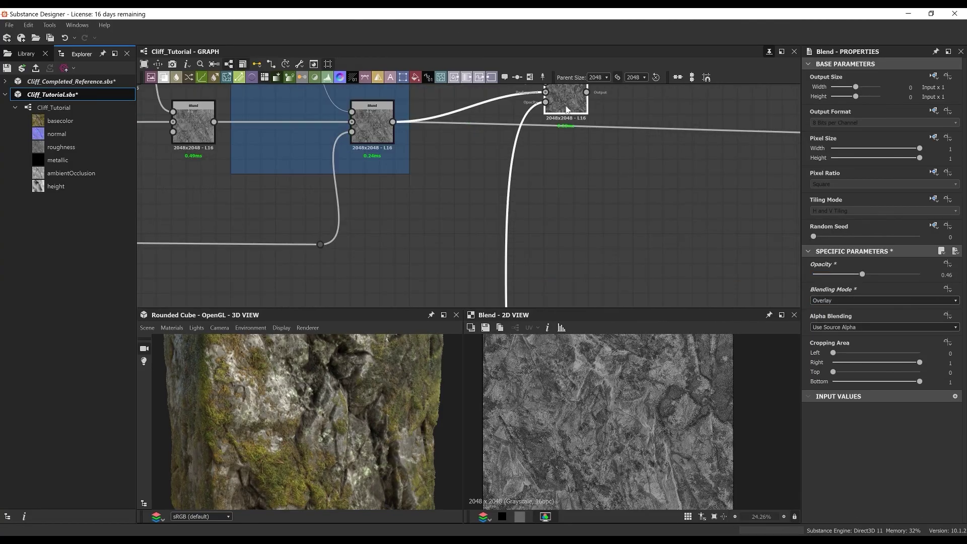
pyautogui.moveTo(550, 117); pyautogui.dragTo(552, 117)
pyautogui.moveTo(267, 410); pyautogui.dragTo(432, 363)
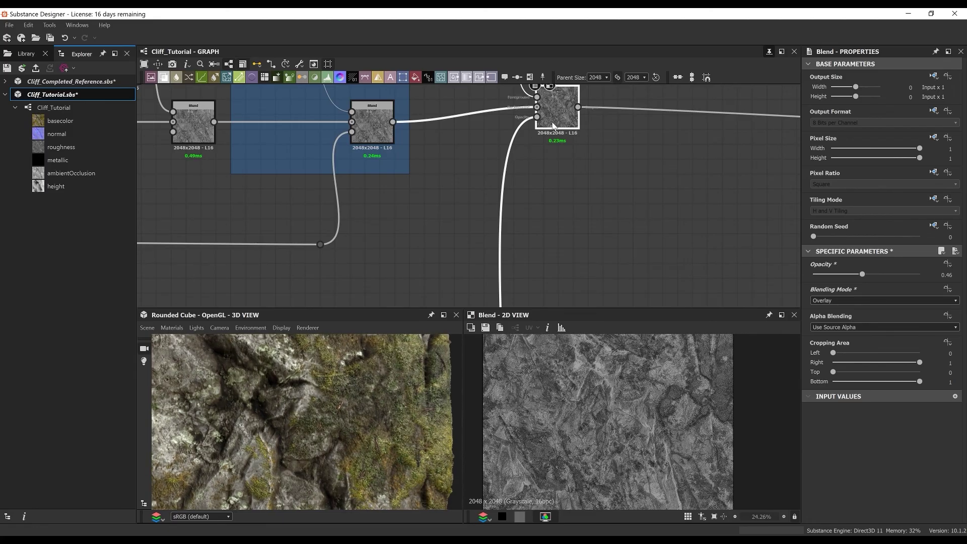
# Align the moss Blend with the chain and set its Uniform Color's grayscale level to 51.
pyautogui.moveTo(557, 119); pyautogui.dragTo(554, 185, button='middle')
pyautogui.moveTo(554, 185); pyautogui.dragTo(548, 199)
pyautogui.click(478, 103)
pyautogui.moveTo(866, 316); pyautogui.dragTo(878, 315)
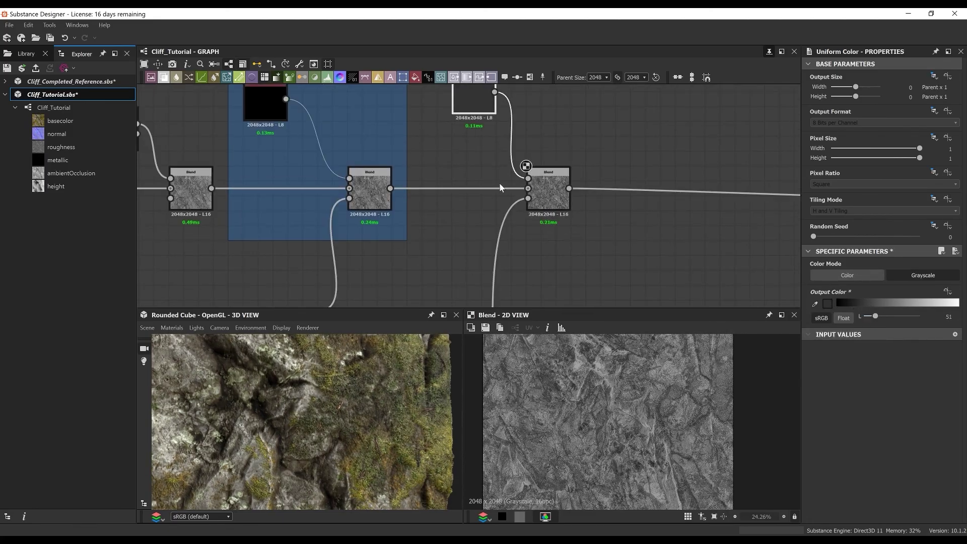
# Frame the moss Uniform Color and Blend with the title Moss, and save the Cliff_Tutorial package.
pyautogui.scroll(-3, 501, 181)
pyautogui.moveTo(457, 114); pyautogui.dragTo(554, 242)
pyautogui.press('space')
pyautogui.click(594, 166)
pyautogui.moveTo(831, 114); pyautogui.dragTo(661, 101)
pyautogui.write('Moss')
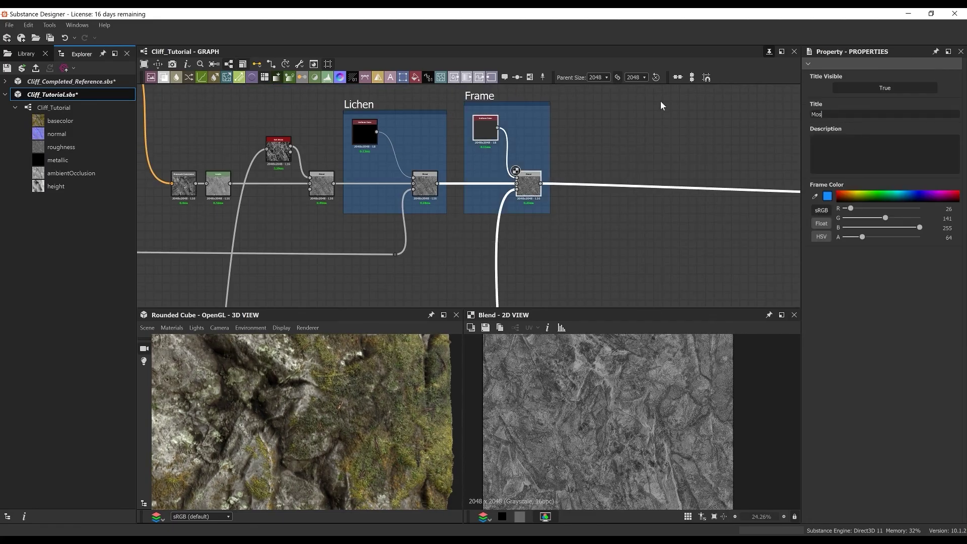
pyautogui.press('Return')
pyautogui.rightClick(60, 96)
pyautogui.click(83, 144)
# Duplicate the Moss frame's Uniform Color and Blend, and connect the Moss result to the duplicate Blend's background.
pyautogui.click(598, 127)
pyautogui.moveTo(598, 128); pyautogui.dragTo(507, 150, button='middle')
pyautogui.click(395, 151)
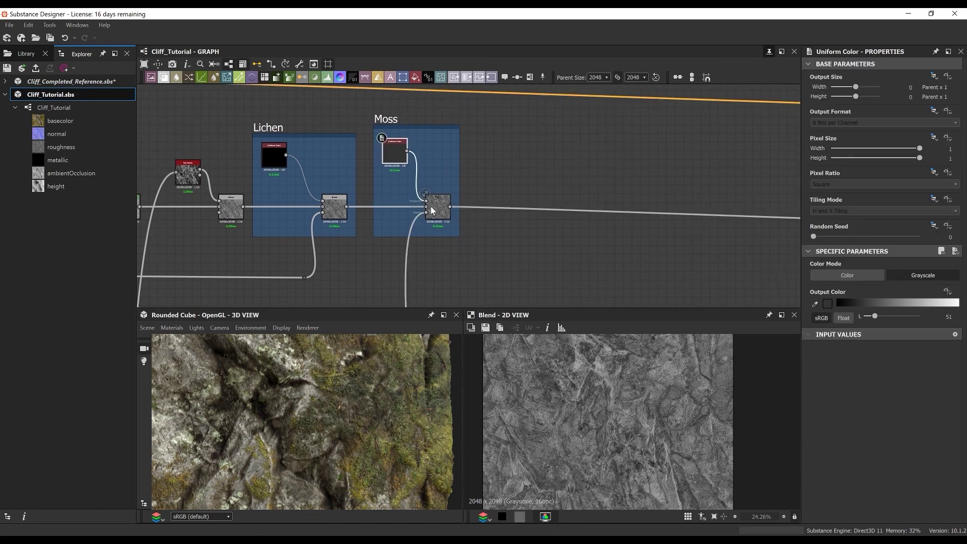
pyautogui.keyDown('ctrl'); pyautogui.click(431, 207); pyautogui.keyUp('ctrl')
pyautogui.hotkey('ctrl', 'd')
pyautogui.moveTo(495, 227); pyautogui.dragTo(543, 194)
pyautogui.moveTo(450, 207); pyautogui.dragTo(526, 189)
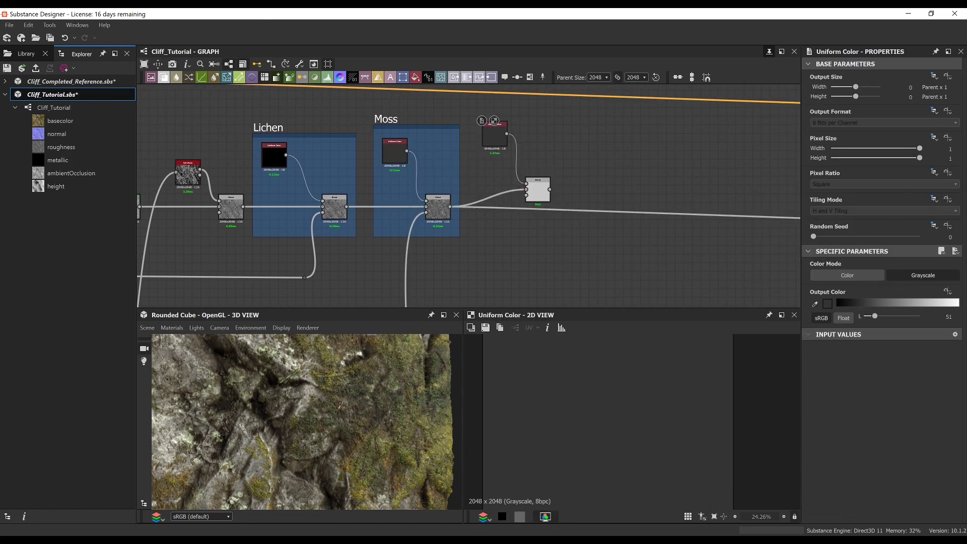
pyautogui.doubleClick(537, 191)
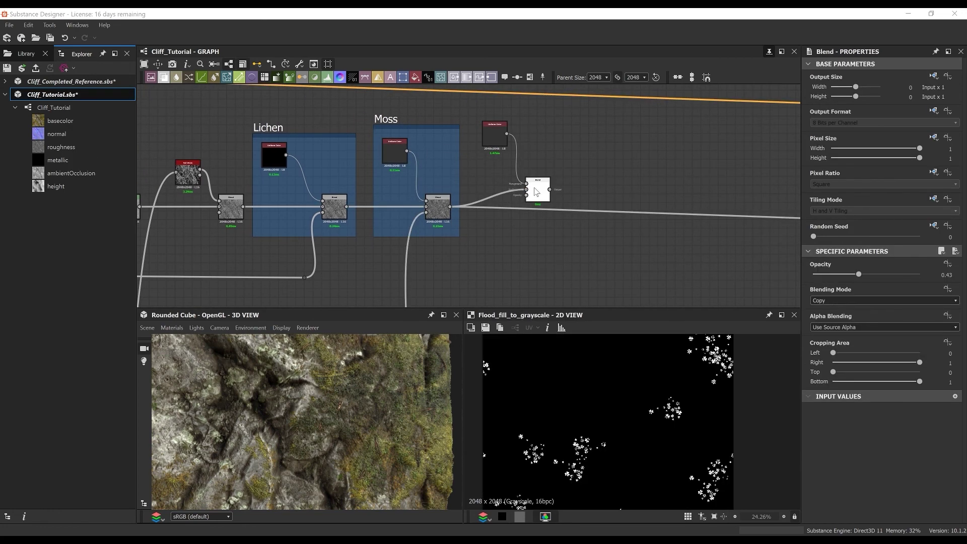
# Route the mask from the Finer Moss Color frame through a Dot node into the duplicate Blend's opacity input.
pyautogui.moveTo(281, 177); pyautogui.dragTo(524, 187, button='middle')
pyautogui.scroll(-3, 524, 187)
pyautogui.moveTo(202, 163); pyautogui.dragTo(546, 179, button='middle')
pyautogui.doubleClick(376, 159)
pyautogui.scroll(-4, 375, 163)
pyautogui.moveTo(364, 270); pyautogui.dragTo(367, 209, button='middle')
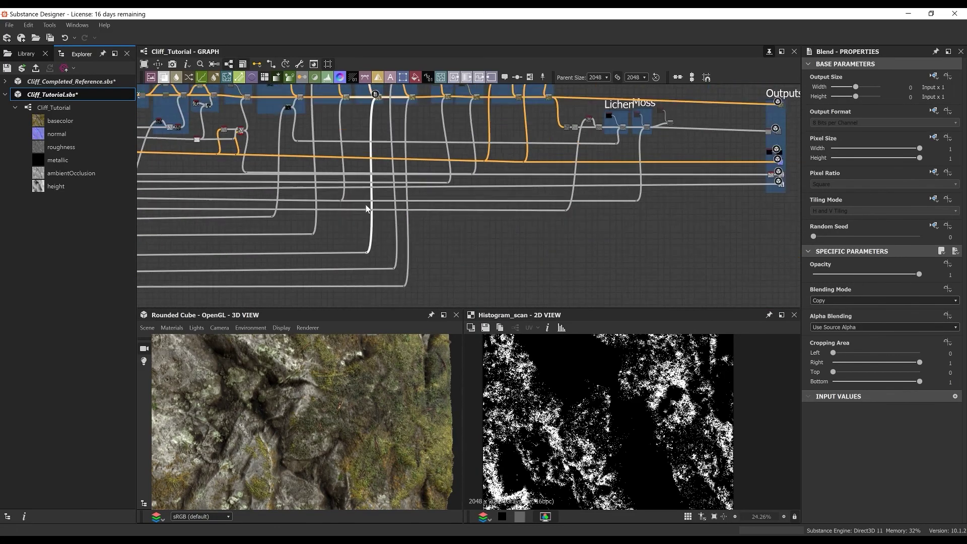
pyautogui.scroll(5, 372, 250)
pyautogui.scroll(-2, 373, 251)
pyautogui.moveTo(507, 246); pyautogui.dragTo(512, 218, button='middle')
pyautogui.click(382, 226)
pyautogui.moveTo(637, 229); pyautogui.dragTo(496, 256, button='middle')
pyautogui.scroll(-4, 580, 237)
pyautogui.keyDown('alt'); pyautogui.click(573, 257); pyautogui.keyUp('alt')
pyautogui.scroll(8, 593, 101)
pyautogui.click(548, 141)
pyautogui.doubleClick(562, 140)
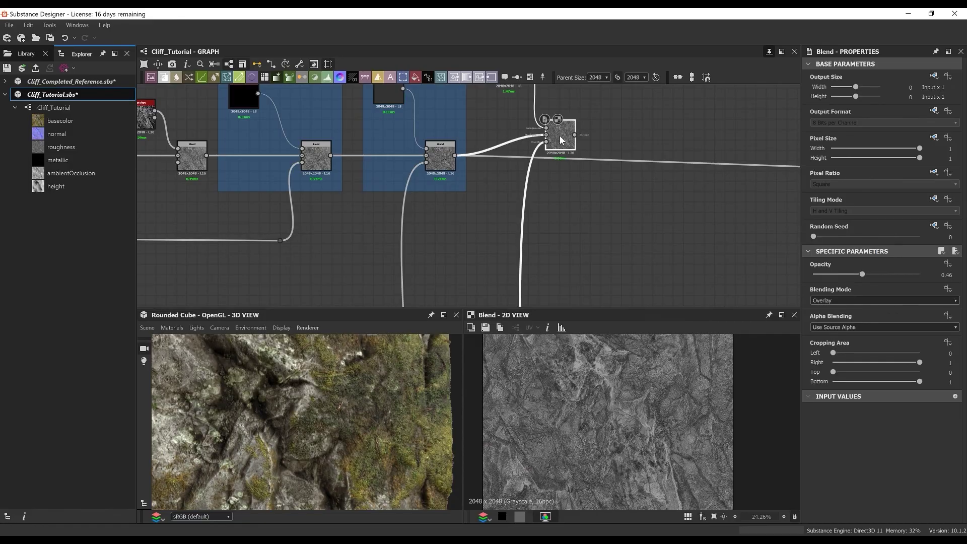
# Set the duplicate Blend's opacity to 0.34 and darken its Uniform Color to black.
pyautogui.moveTo(561, 140)
pyautogui.mouseDown()
pyautogui.moveTo(562, 161)
pyautogui.moveTo(566, 140)
pyautogui.mouseUp()
pyautogui.click(947, 275)
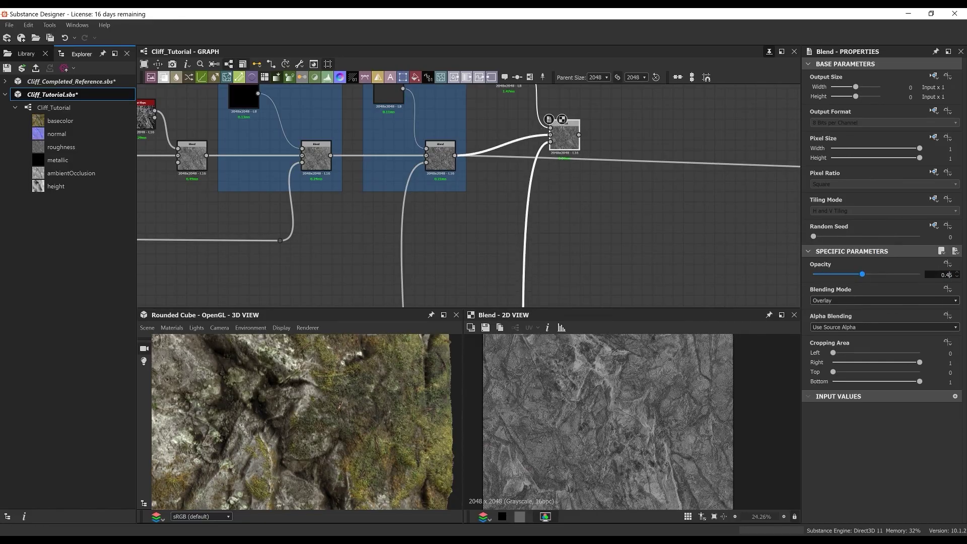
pyautogui.write('0.33')
pyautogui.press('Return')
pyautogui.moveTo(406, 146); pyautogui.dragTo(396, 237, button='middle')
pyautogui.click(499, 162)
pyautogui.moveTo(876, 316)
pyautogui.mouseDown()
pyautogui.moveTo(863, 317)
pyautogui.moveTo(885, 319)
pyautogui.moveTo(863, 317)
pyautogui.mouseUp()
# Raise the finer moss Blend's opacity and align the node with the roughness chain.
pyautogui.moveTo(601, 231); pyautogui.dragTo(608, 202, button='middle')
pyautogui.scroll(4, 554, 215)
pyautogui.click(564, 189)
pyautogui.moveTo(573, 189); pyautogui.dragTo(573, 217)
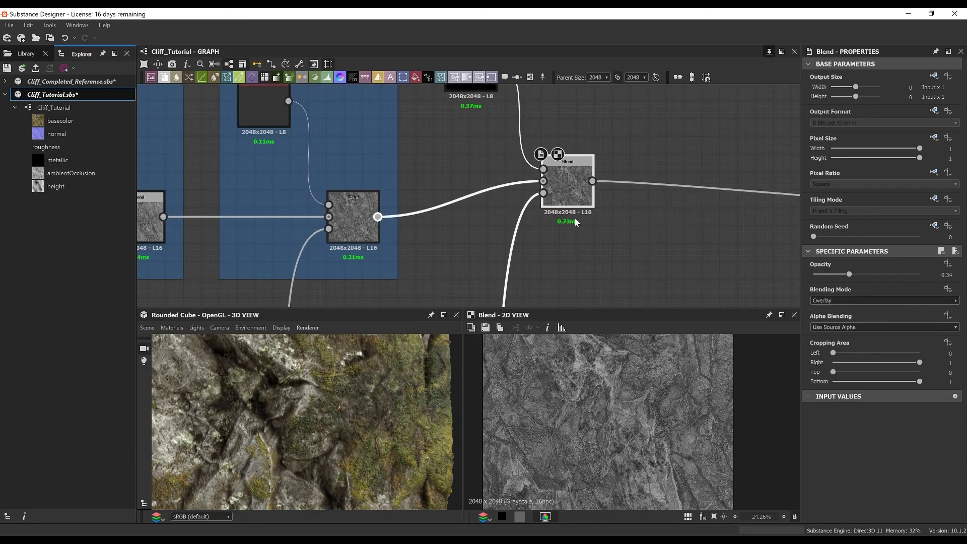
pyautogui.moveTo(850, 274); pyautogui.dragTo(879, 285)
pyautogui.moveTo(570, 206); pyautogui.dragTo(570, 214)
# Frame the duplicated Uniform Color and Blend together and title the frame Finer Moss.
pyautogui.scroll(-4, 570, 213)
pyautogui.moveTo(519, 246); pyautogui.dragTo(595, 145)
pyautogui.hotkey('ctrl', 'f')
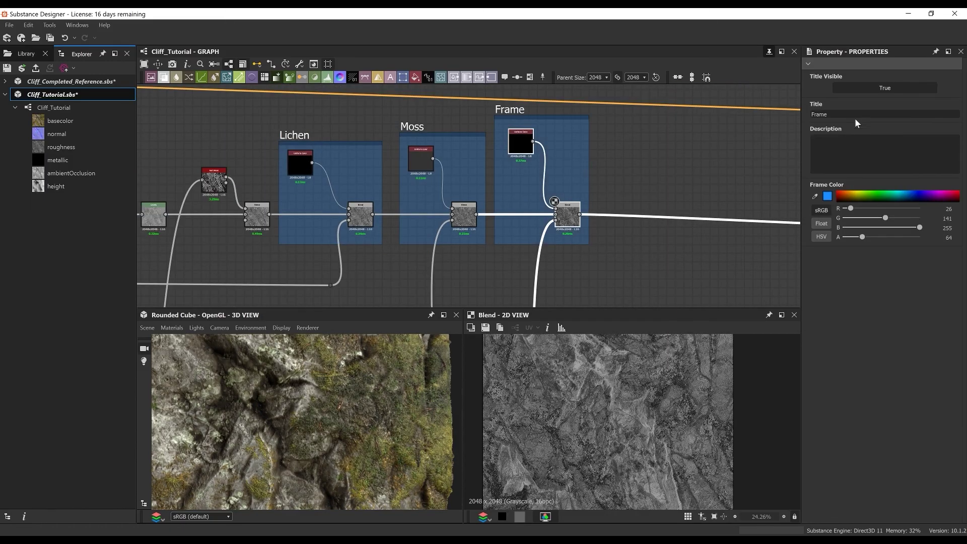
pyautogui.doubleClick(855, 114)
pyautogui.write('Finer Moss')
pyautogui.press('Return')
pyautogui.moveTo(512, 190); pyautogui.dragTo(378, 194, button='middle')
pyautogui.press('space')
pyautogui.write('uni')
pyautogui.press('Escape')
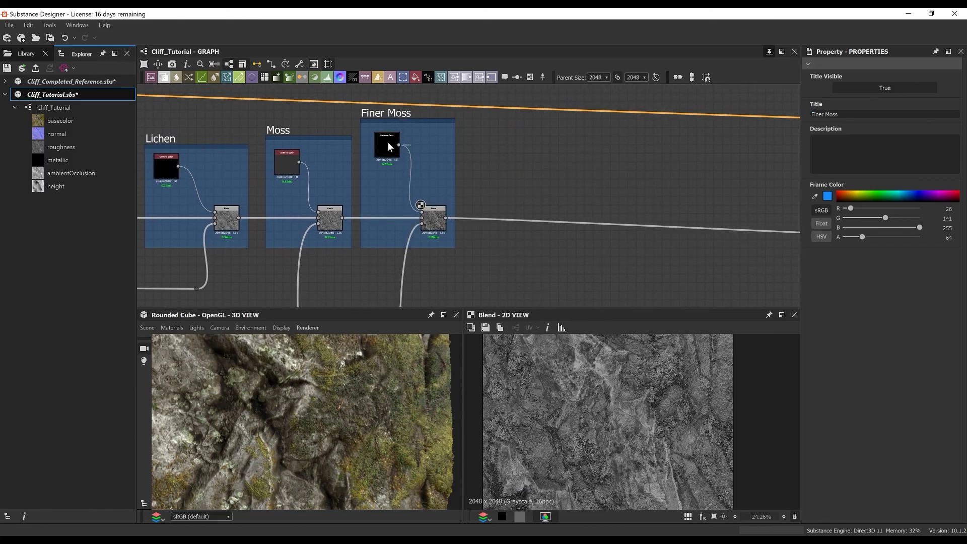
# Duplicate the Finer Moss frame's Uniform Color and Blend beside the frame and set the duplicate color to white (255).
pyautogui.click(388, 143)
pyautogui.keyDown('ctrl'); pyautogui.click(434, 221); pyautogui.keyUp('ctrl')
pyautogui.hotkey('ctrl', 'c')
pyautogui.hotkey('ctrl', 'v')
pyautogui.moveTo(447, 157); pyautogui.dragTo(485, 134)
pyautogui.doubleClick(485, 134)
pyautogui.moveTo(863, 316); pyautogui.dragTo(927, 317)
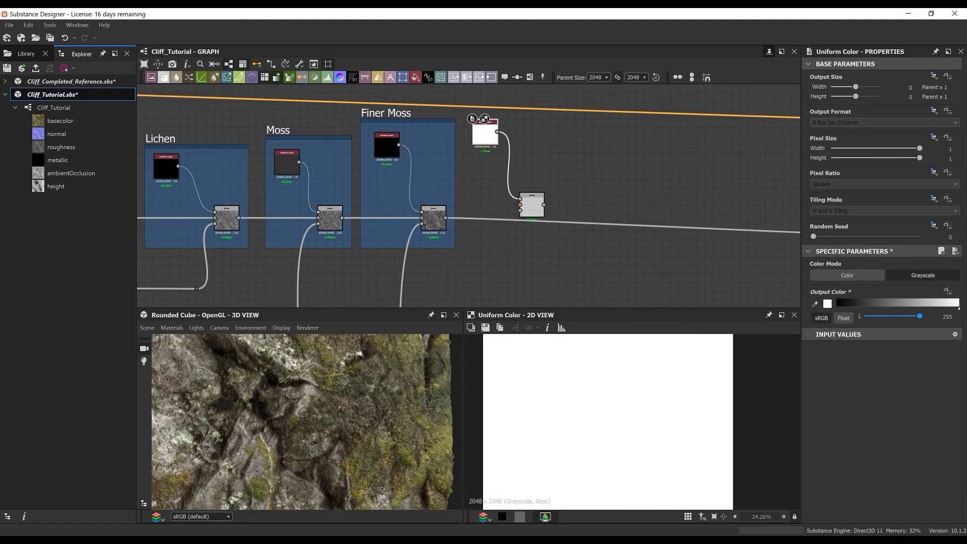
# Route the mask from the base color chain's Pine Needles frame into the duplicate Blend's opacity input and insert that Blend into the roughness chain.
pyautogui.scroll(-3, 332, 132)
pyautogui.moveTo(330, 132); pyautogui.dragTo(556, 160, button='middle')
pyautogui.moveTo(167, 131); pyautogui.dragTo(393, 160, button='middle')
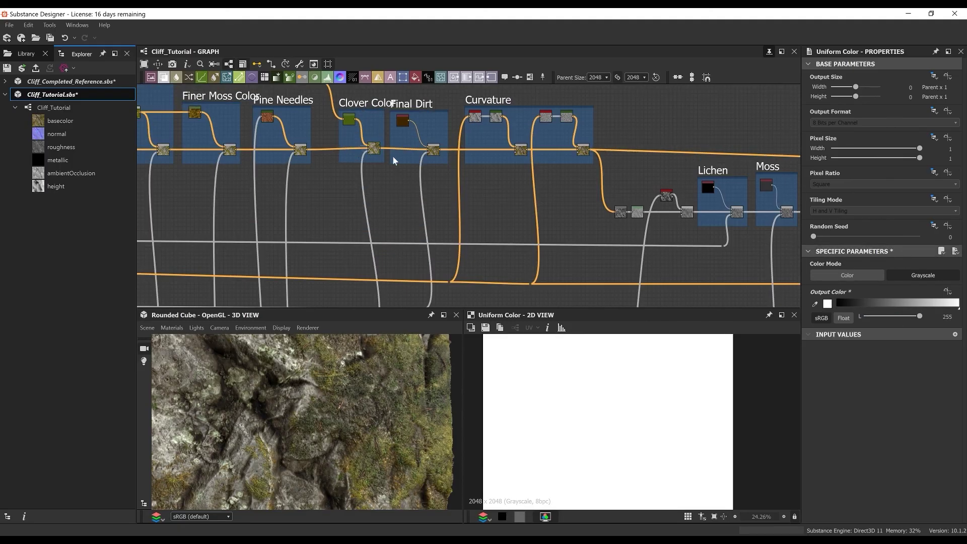
pyautogui.doubleClick(295, 152)
pyautogui.scroll(-3, 297, 153)
pyautogui.moveTo(302, 273); pyautogui.dragTo(302, 101, button='middle')
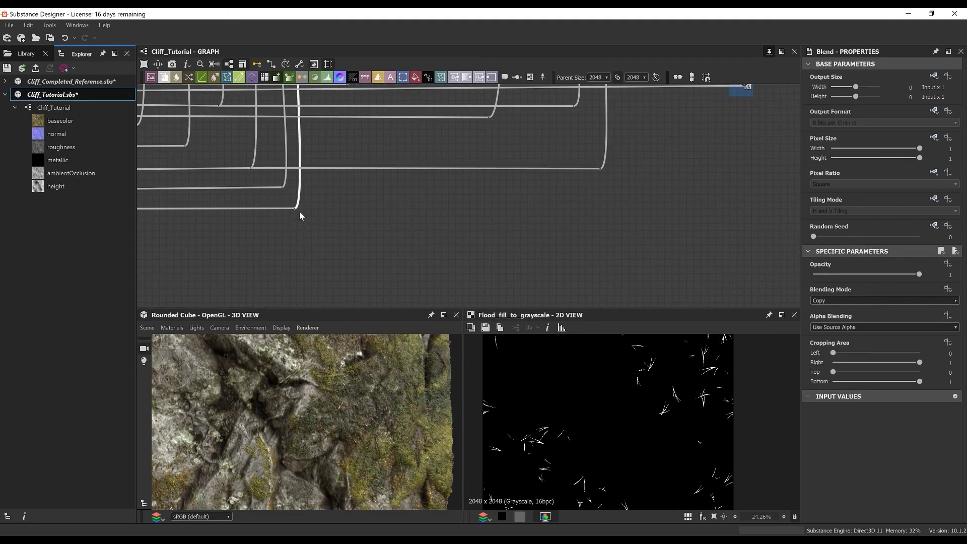
pyautogui.click(298, 209)
pyautogui.moveTo(645, 96); pyautogui.dragTo(593, 272, button='middle')
pyautogui.scroll(5, 584, 198)
pyautogui.click(592, 175)
pyautogui.doubleClick(604, 170)
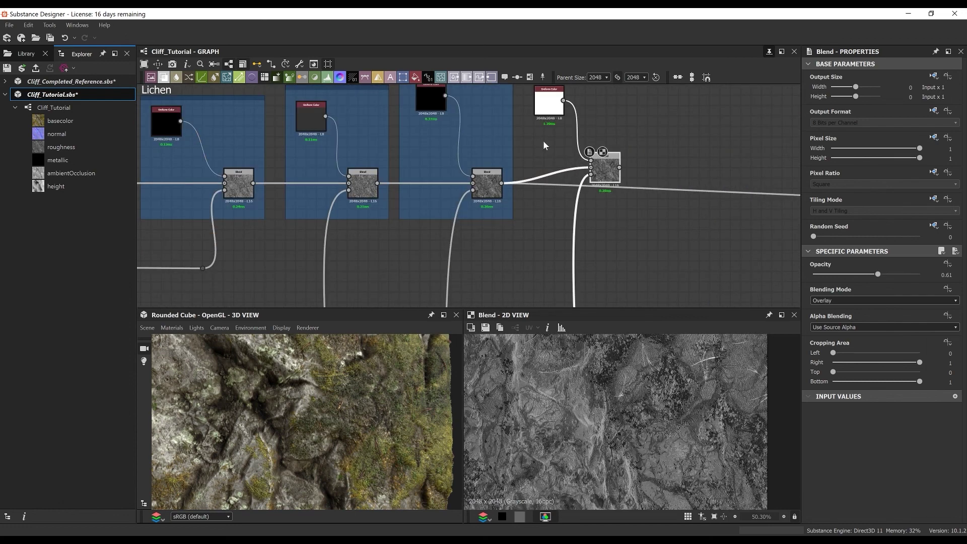
pyautogui.keyDown('shift'); pyautogui.moveTo(502, 183); pyautogui.dragTo(613, 192); pyautogui.keyUp('shift')
# Set the pine needles Blend's blending mode to Copy and its opacity to 0.3.
pyautogui.click(878, 301)
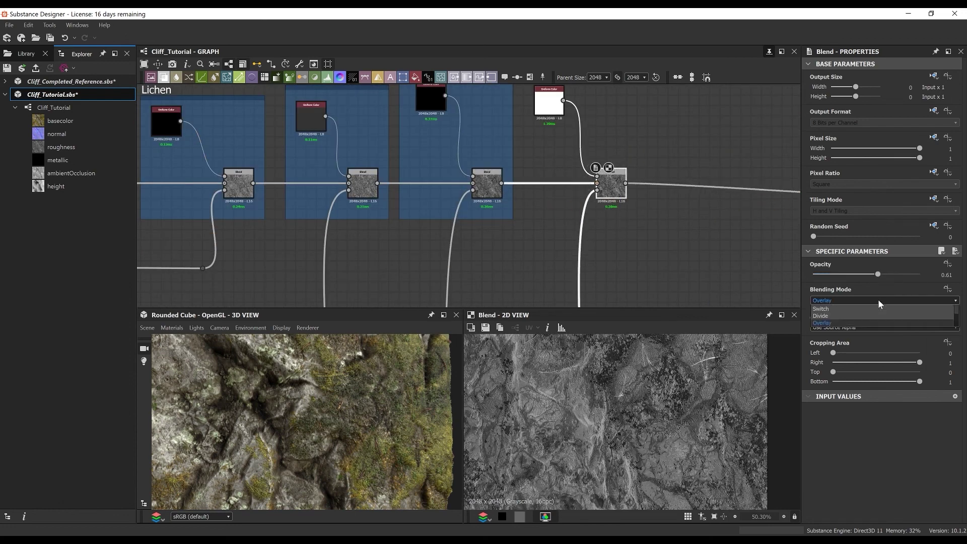
pyautogui.click(856, 303)
pyautogui.doubleClick(947, 275)
pyautogui.write('0.3')
pyautogui.press('Return')
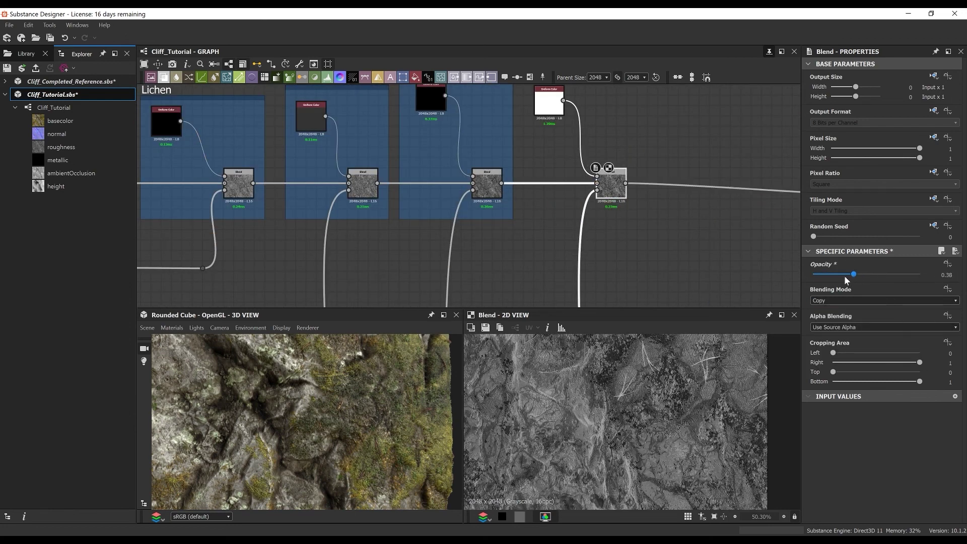
# Frame the white Uniform Color and its Blend together and title the frame Pine Needles.
pyautogui.scroll(-1, 639, 186)
pyautogui.moveTo(639, 185); pyautogui.dragTo(594, 208, button='middle')
pyautogui.moveTo(594, 211); pyautogui.dragTo(519, 136)
pyautogui.rightClick(619, 173)
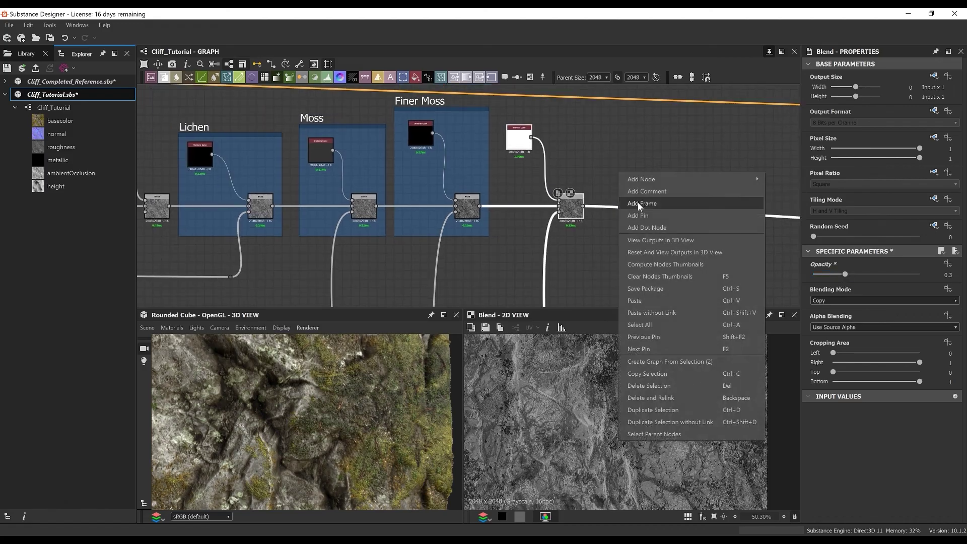
pyautogui.click(636, 203)
pyautogui.doubleClick(820, 114)
pyautogui.write('Pine Needles')
pyautogui.press('Return')
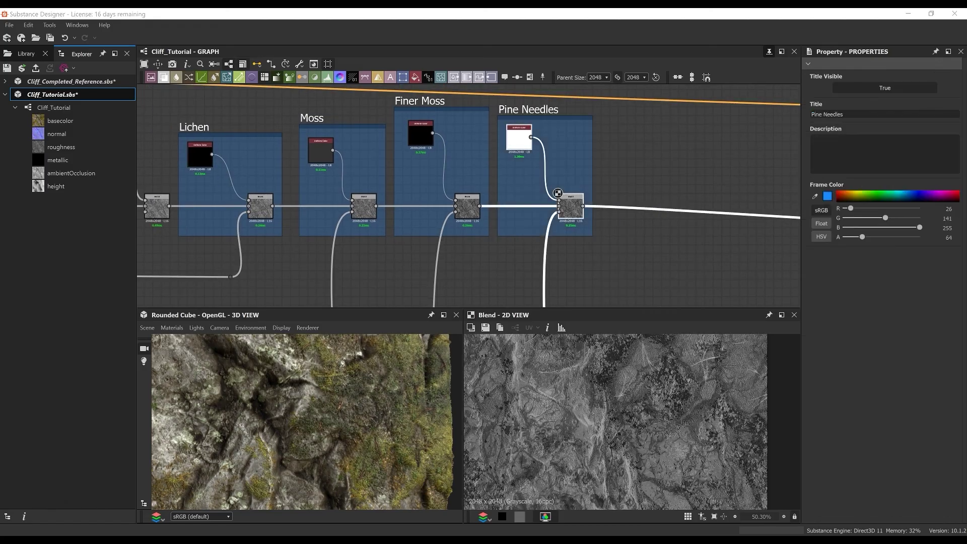
# Add a new Uniform Color node beyond the Pine Needles frame.
pyautogui.scroll(1, 607, 163)
pyautogui.moveTo(607, 163); pyautogui.dragTo(445, 169, button='middle')
pyautogui.click(487, 148)
pyautogui.press('space')
pyautogui.write('uni')
pyautogui.press('Return')
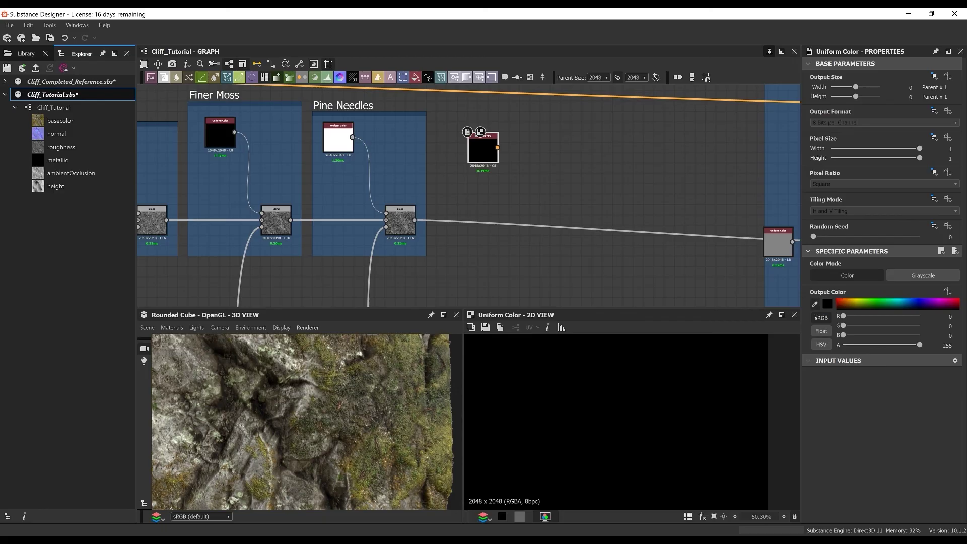
# Add a Blend fed by the Pine Needles result and the new Uniform Color, with that color in grayscale at 173.
pyautogui.write('blend')
pyautogui.press('Return')
pyautogui.moveTo(415, 221); pyautogui.dragTo(540, 201)
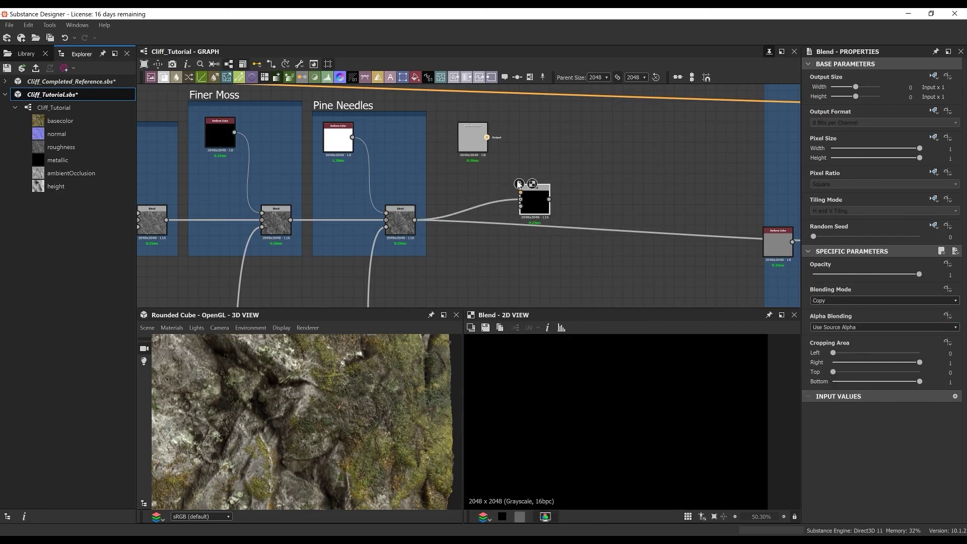
pyautogui.moveTo(487, 137); pyautogui.dragTo(521, 192)
pyautogui.click(473, 139)
pyautogui.click(923, 275)
# Route the Clover Color frame's mask into the new Blend's opacity input and carry the roughness chain on through that Blend.
pyautogui.scroll(-6, 505, 209)
pyautogui.moveTo(505, 210); pyautogui.dragTo(748, 206, button='middle')
pyautogui.scroll(2, 284, 160)
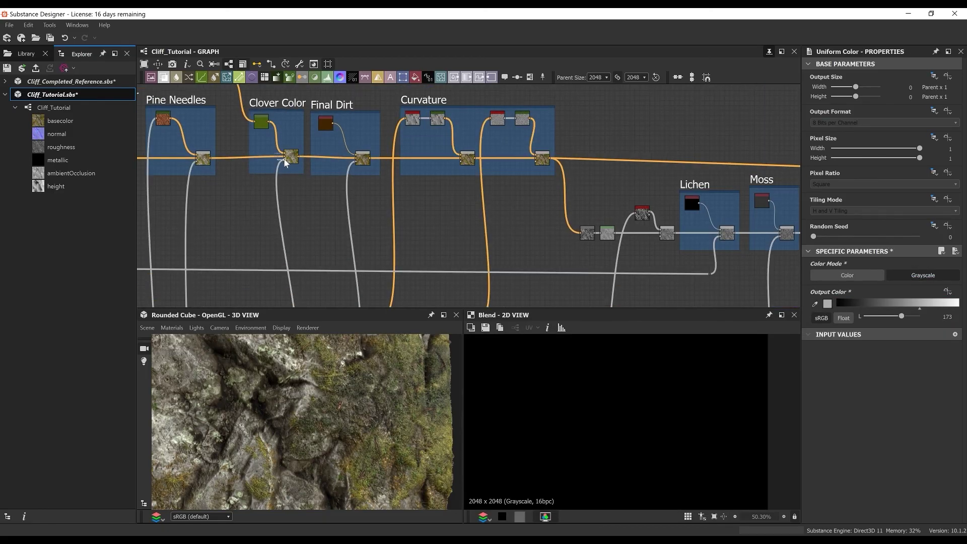
pyautogui.doubleClick(283, 160)
pyautogui.scroll(-2, 325, 225)
pyautogui.moveTo(325, 225); pyautogui.dragTo(339, 108, button='middle')
pyautogui.click(313, 208)
pyautogui.moveTo(686, 203); pyautogui.dragTo(513, 229, button='middle')
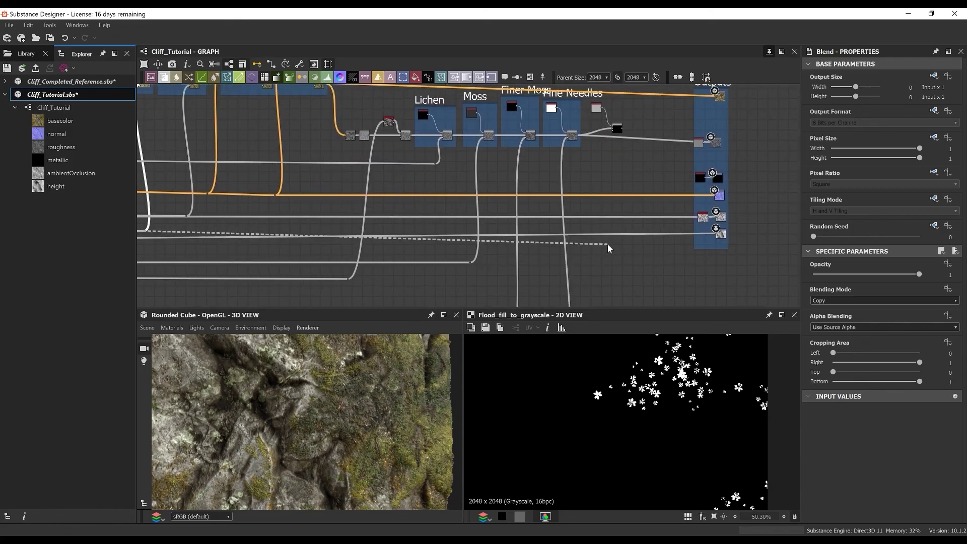
pyautogui.click(609, 130)
pyautogui.doubleClick(613, 127)
pyautogui.scroll(5, 610, 124)
pyautogui.scroll(-2, 638, 258)
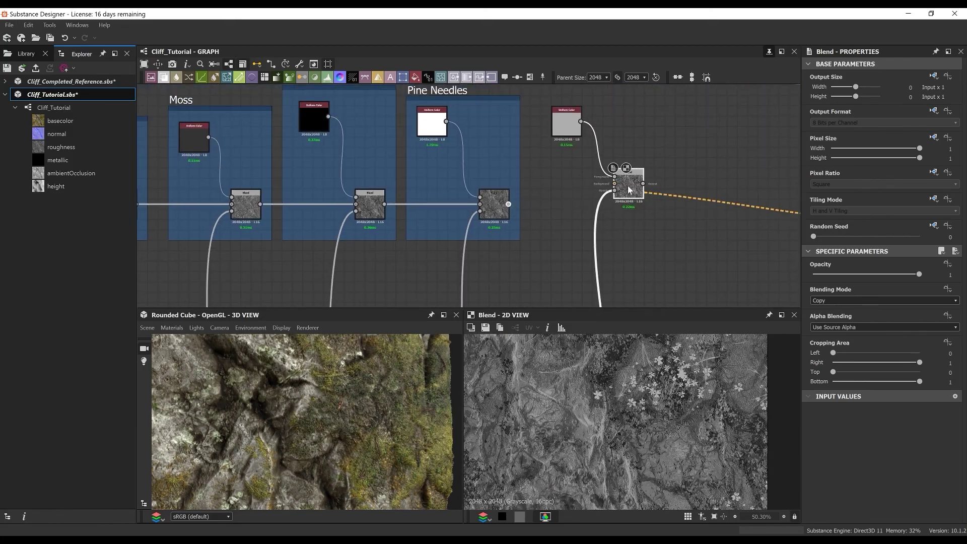
# Lower the clover Blend's opacity to 0.43.
pyautogui.click(941, 274)
pyautogui.write('.45')
pyautogui.press('Return')
# Frame the light gray Uniform Color and its Blend together and title the frame Clovers.
pyautogui.scroll(-4, 473, 209)
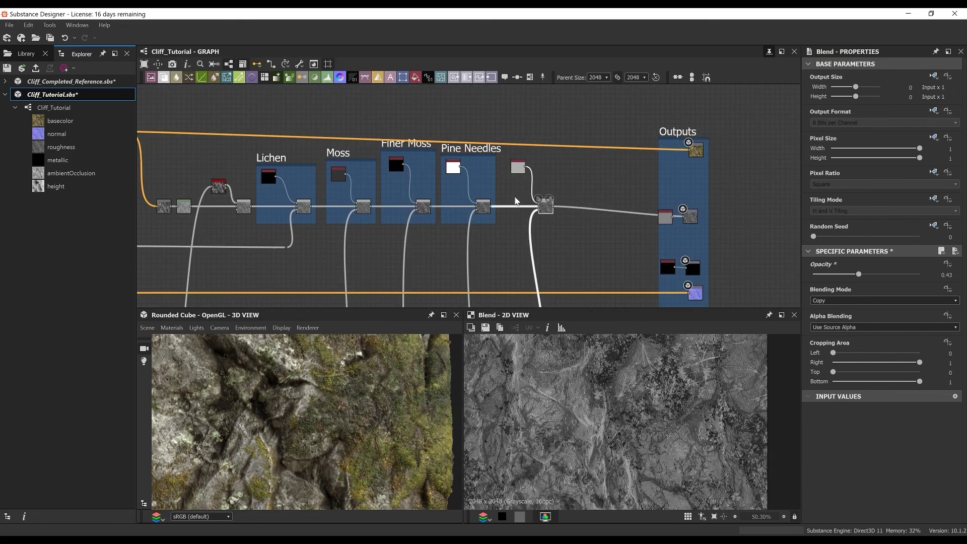
pyautogui.moveTo(515, 201); pyautogui.dragTo(569, 169)
pyautogui.rightClick(571, 172)
pyautogui.click(595, 204)
pyautogui.doubleClick(824, 115)
pyautogui.write('Clovers')
pyautogui.press('Return')
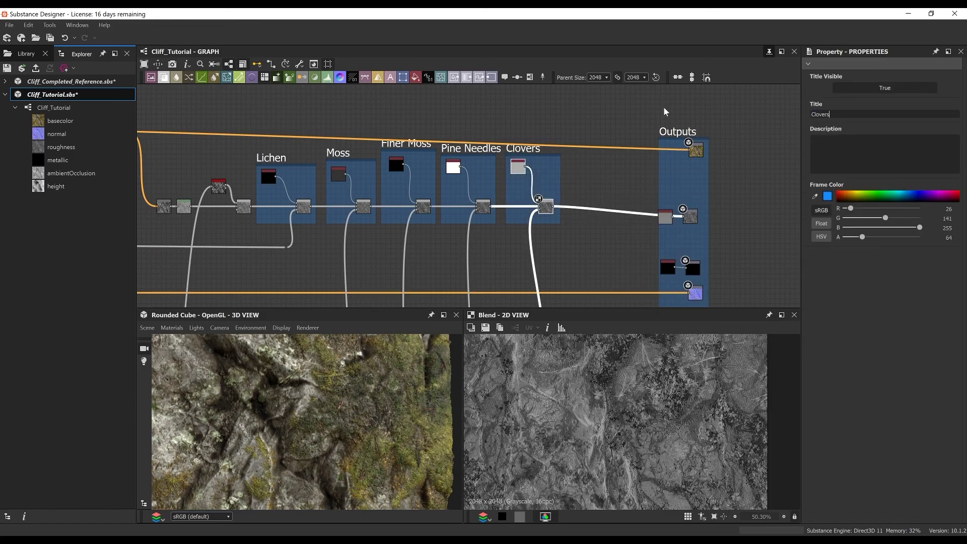
# Delete the Uniform Color before the roughness output and move the metallic and ambient occlusion source nodes out of the Outputs frame.
pyautogui.moveTo(671, 227); pyautogui.dragTo(493, 178, button='middle')
pyautogui.scroll(4, 493, 177)
pyautogui.click(490, 169)
pyautogui.press('Delete')
pyautogui.scroll(-4, 514, 177)
pyautogui.moveTo(500, 221); pyautogui.dragTo(484, 222)
pyautogui.moveTo(506, 277); pyautogui.dragTo(473, 276)
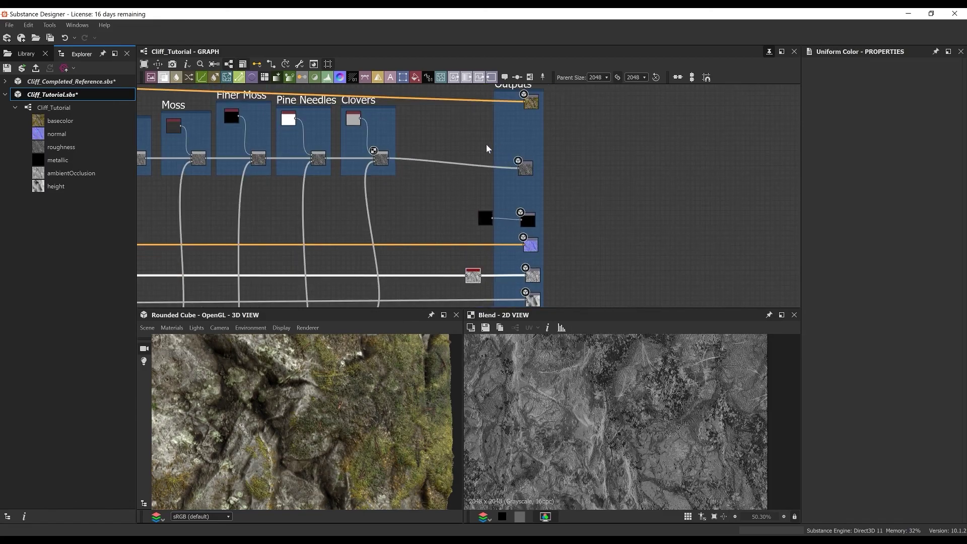
# Narrow the Outputs frame around the output nodes and title it Final Outputs.
pyautogui.moveTo(495, 147); pyautogui.dragTo(511, 140)
pyautogui.scroll(2, 511, 140)
pyautogui.moveTo(511, 140); pyautogui.dragTo(498, 205, button='middle')
pyautogui.moveTo(835, 115); pyautogui.dragTo(725, 109)
pyautogui.write('Final Outputs')
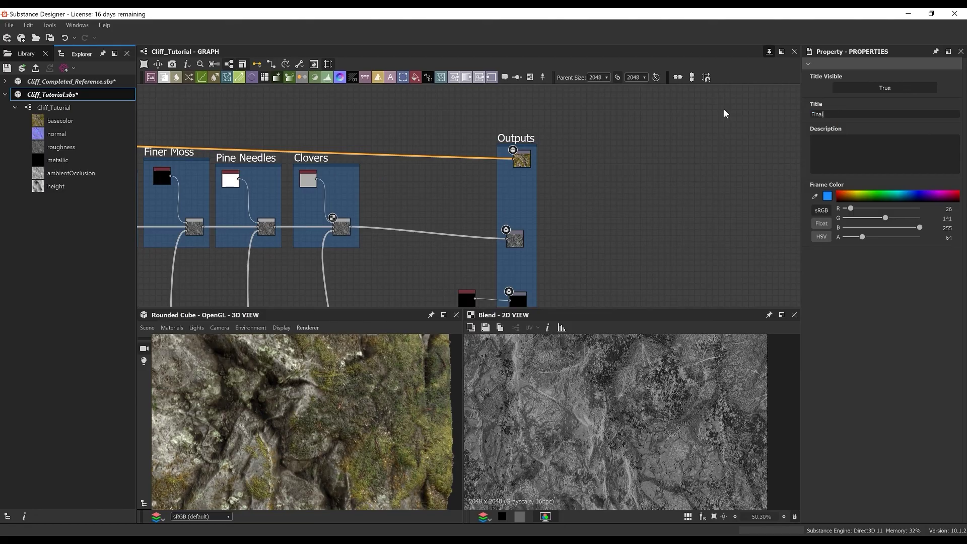
pyautogui.press('Return')
# Nudge the Final Outputs frame and its neighbouring nodes to tidy the layout.
pyautogui.scroll(-4, 515, 141)
pyautogui.moveTo(515, 141); pyautogui.dragTo(512, 141)
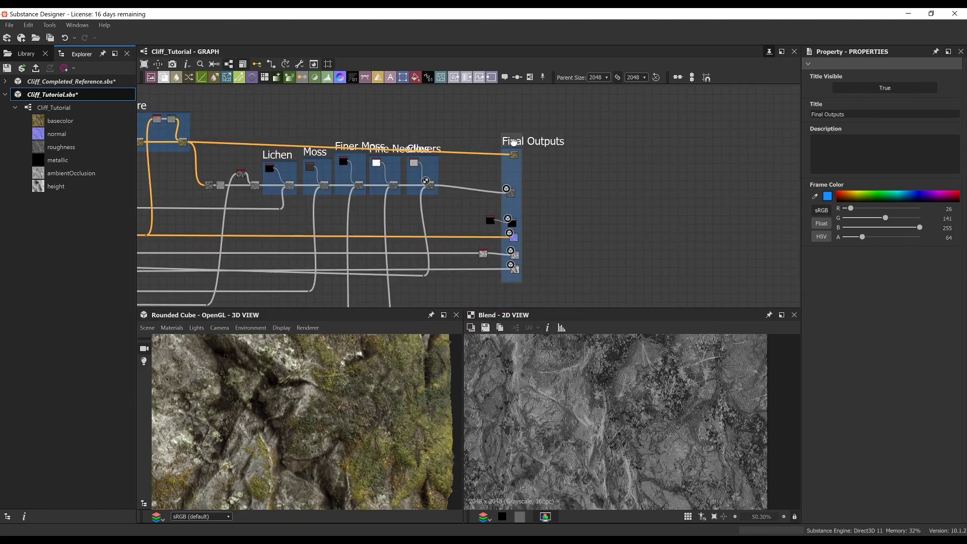
pyautogui.scroll(4, 511, 141)
pyautogui.moveTo(469, 304); pyautogui.dragTo(393, 282, button='middle')
pyautogui.moveTo(393, 282); pyautogui.dragTo(396, 285)
pyautogui.moveTo(396, 284); pyautogui.dragTo(448, 218, button='middle')
pyautogui.scroll(-4, 422, 281)
# Enlarge the 3D and 2D views and examine the cliff on the rounded cube and its base color output.
pyautogui.moveTo(393, 310); pyautogui.dragTo(395, 165)
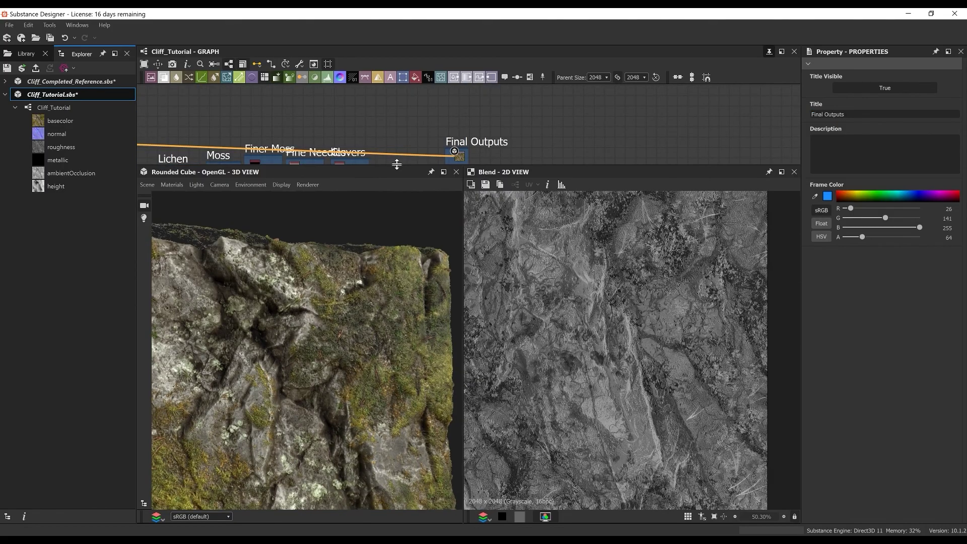
pyautogui.moveTo(322, 236); pyautogui.dragTo(337, 302)
pyautogui.moveTo(136, 185); pyautogui.dragTo(132, 182)
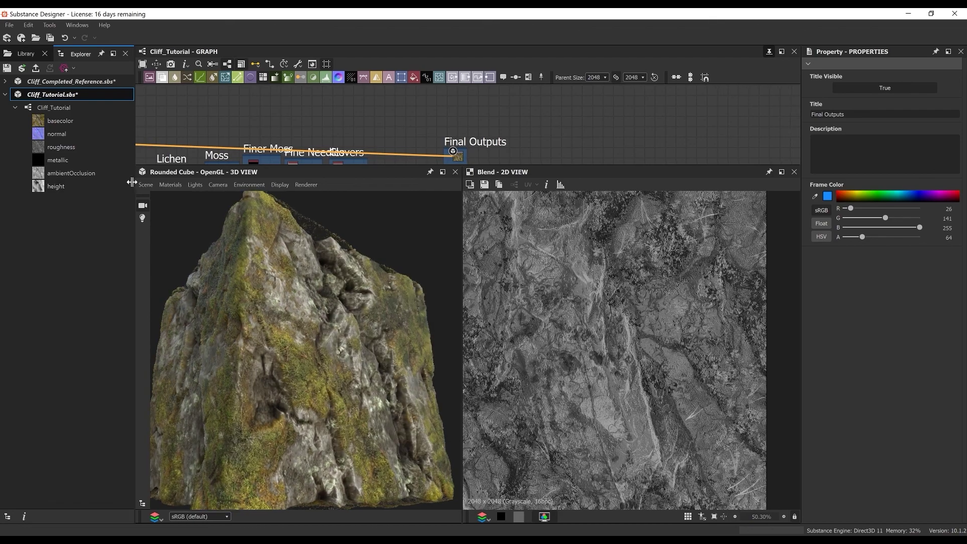
pyautogui.scroll(-4, 293, 282)
pyautogui.scroll(-4, 616, 330)
pyautogui.scroll(3, 456, 150)
pyautogui.doubleClick(452, 163)
pyautogui.scroll(5, 657, 322)
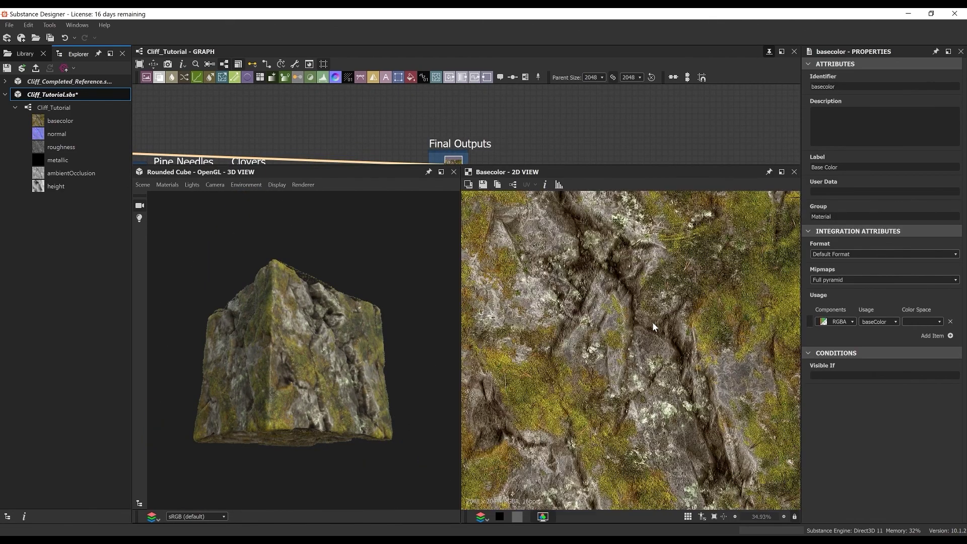
# Set the Curvature Sobel node's normal format to OpenGL in the Curvature frame.
pyautogui.scroll(-3, 379, 121)
pyautogui.scroll(3, 379, 121)
pyautogui.doubleClick(338, 111)
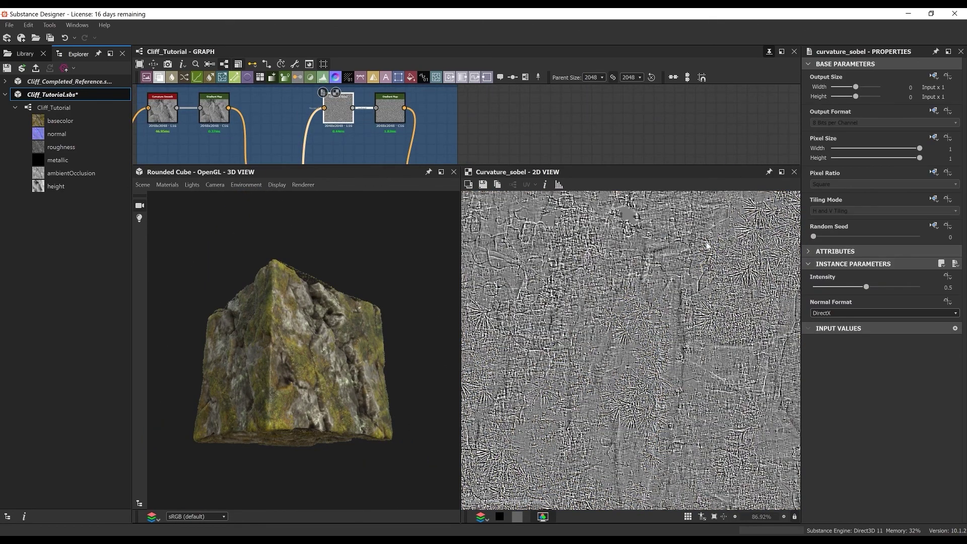
pyautogui.click(886, 313)
pyautogui.click(855, 329)
# Examine the curvature detail up close on the 3D model and in the base color output.
pyautogui.moveTo(413, 367); pyautogui.dragTo(338, 348)
pyautogui.scroll(5, 338, 322)
pyautogui.scroll(-5, 425, 121)
pyautogui.scroll(4, 564, 123)
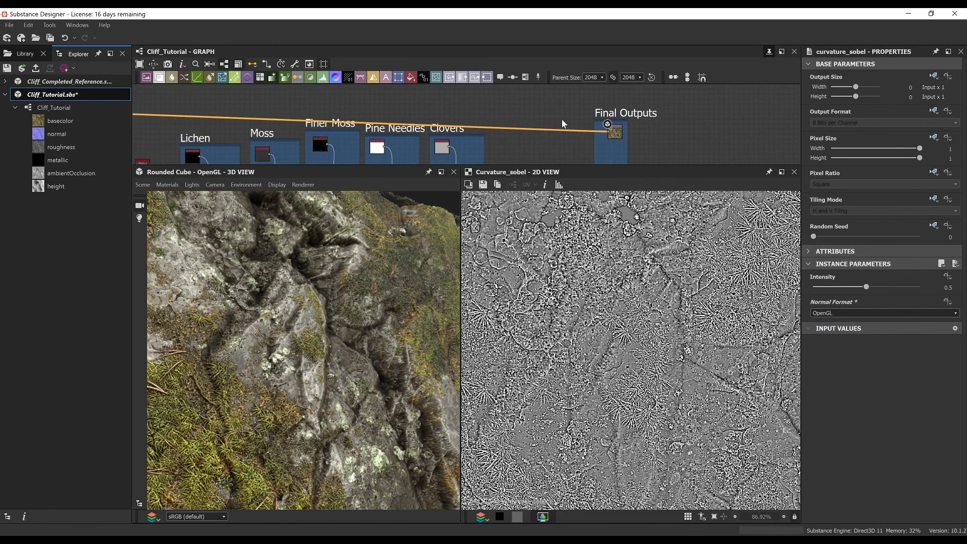
pyautogui.doubleClick(655, 141)
# Set the opacity of the last Blend in the Curvature frame to 0.14.
pyautogui.scroll(-3, 677, 287)
pyautogui.scroll(-3, 387, 121)
pyautogui.scroll(4, 446, 140)
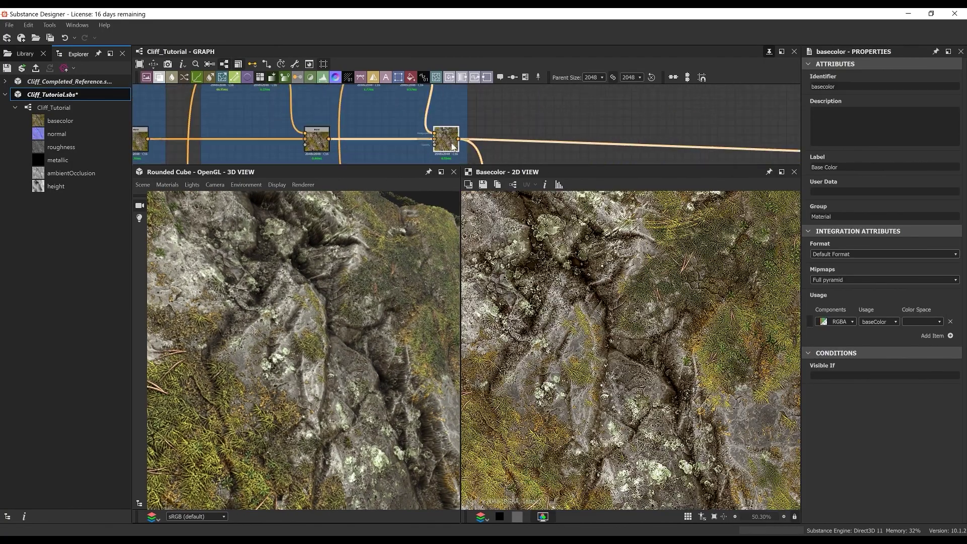
pyautogui.doubleClick(446, 139)
pyautogui.moveTo(832, 276); pyautogui.dragTo(828, 276)
pyautogui.scroll(-4, 605, 338)
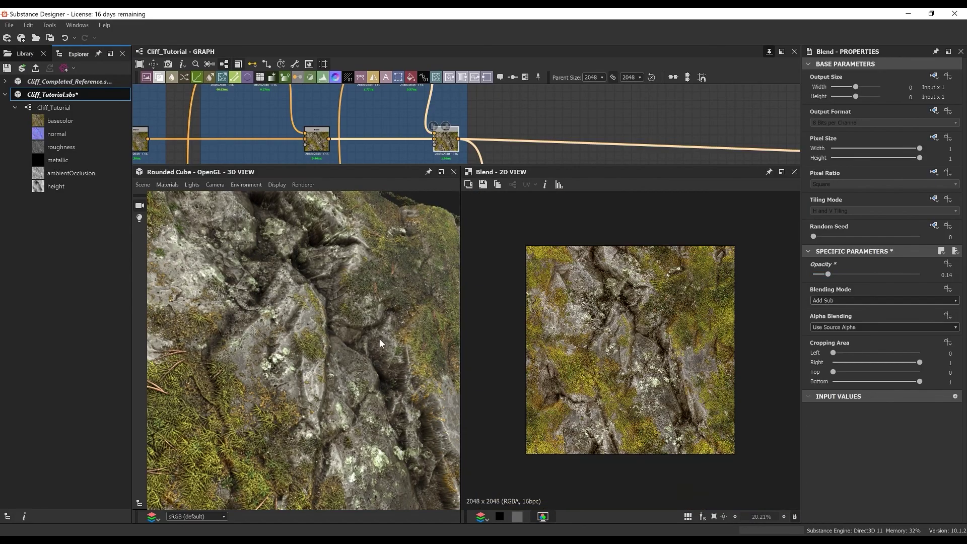
# Switch the 3D preview to the Sphere 2 Tiles mesh and its default material to the physically_metallic_roughness Tessellation shader.
pyautogui.scroll(-5, 352, 342)
pyautogui.click(143, 184)
pyautogui.click(195, 332)
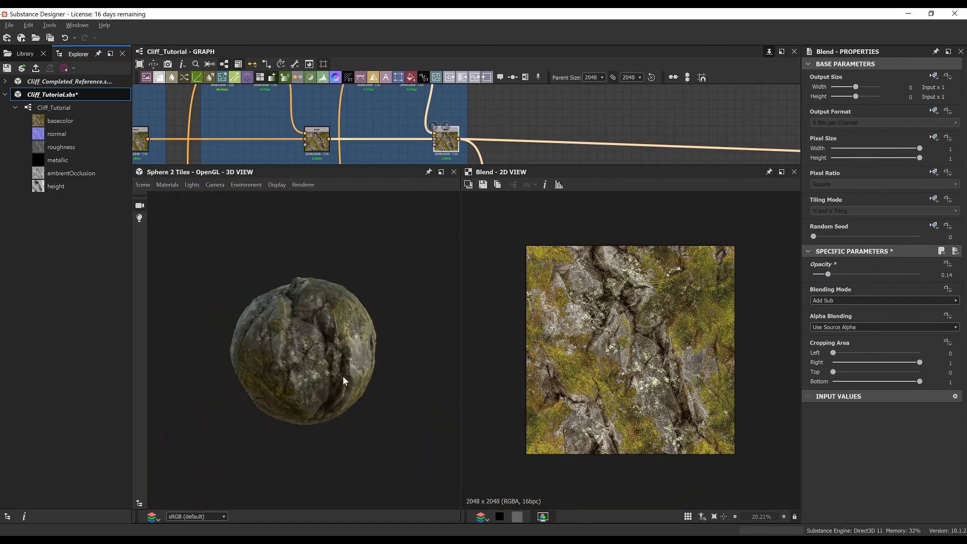
pyautogui.scroll(4, 343, 375)
pyautogui.click(168, 184)
pyautogui.moveTo(181, 198)
pyautogui.moveTo(303, 247)
pyautogui.click(372, 259)
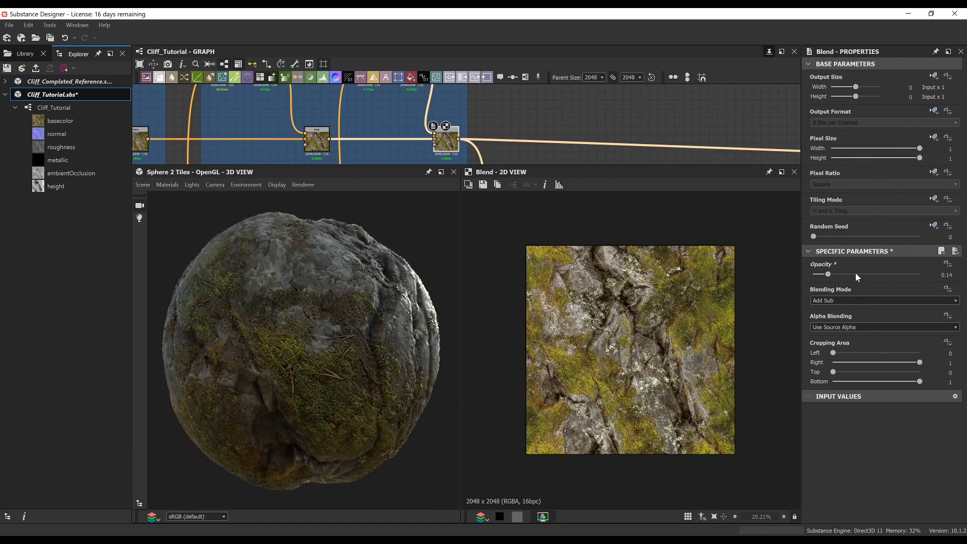
# Edit the default 3D material to set its global tiling to 2, and turn the sphere for inspection.
pyautogui.click(168, 185)
pyautogui.moveTo(180, 199)
pyautogui.click(233, 198)
pyautogui.moveTo(965, 307); pyautogui.dragTo(965, 521)
pyautogui.click(943, 487)
pyautogui.write('2')
pyautogui.press('Return')
pyautogui.moveTo(383, 325); pyautogui.dragTo(388, 352)
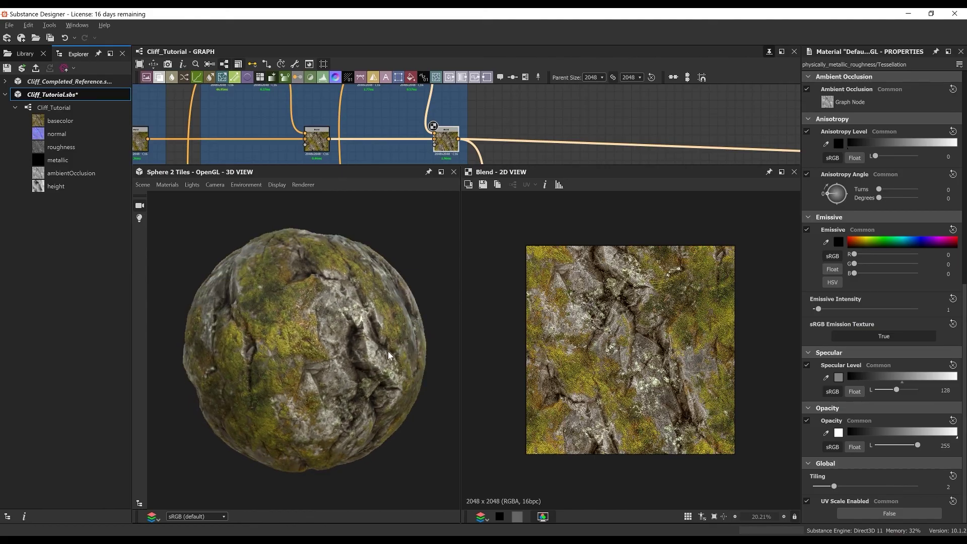